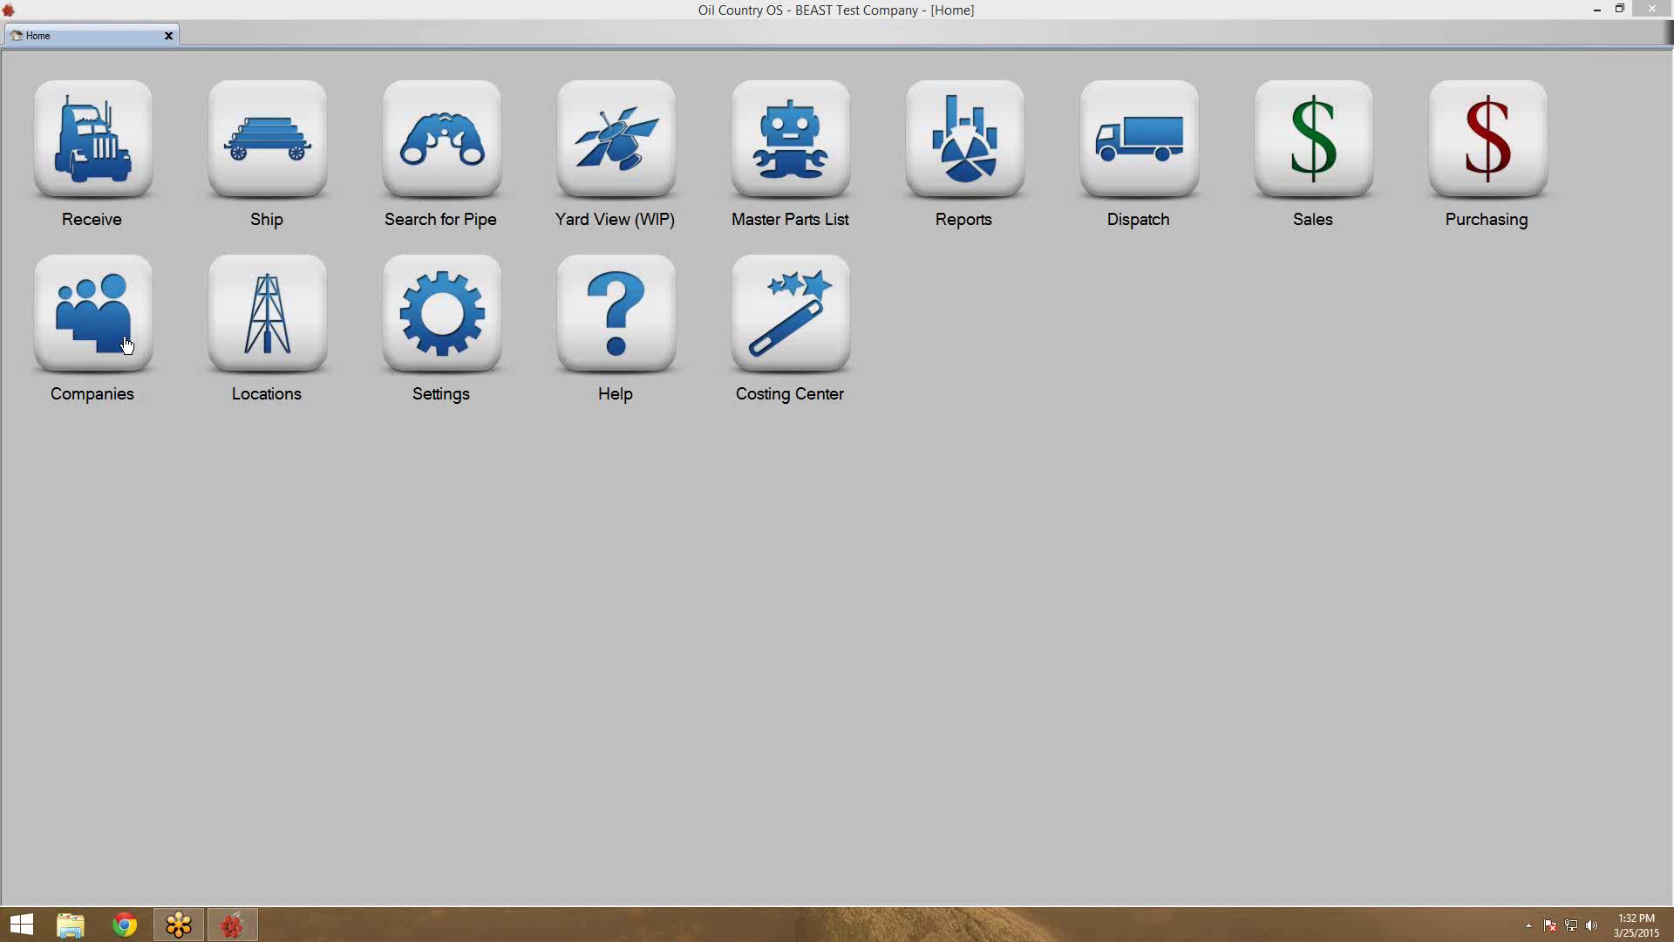
Open the Companies list to review the existing company records, and close it again
left_click(126, 343)
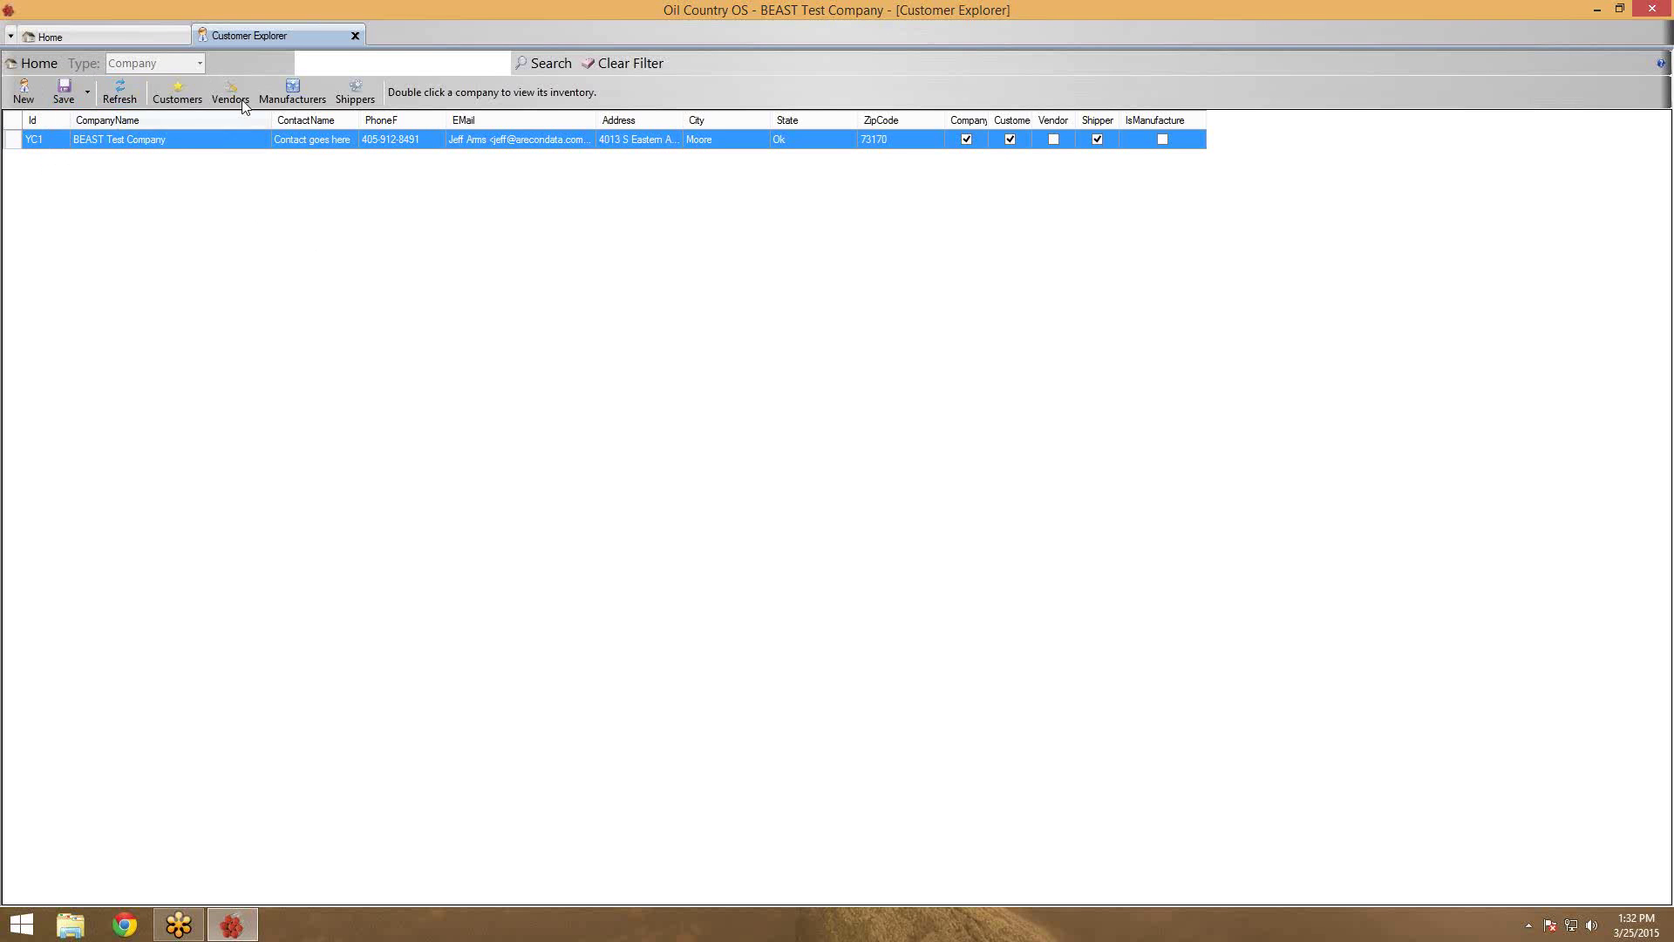
left_click(355, 37)
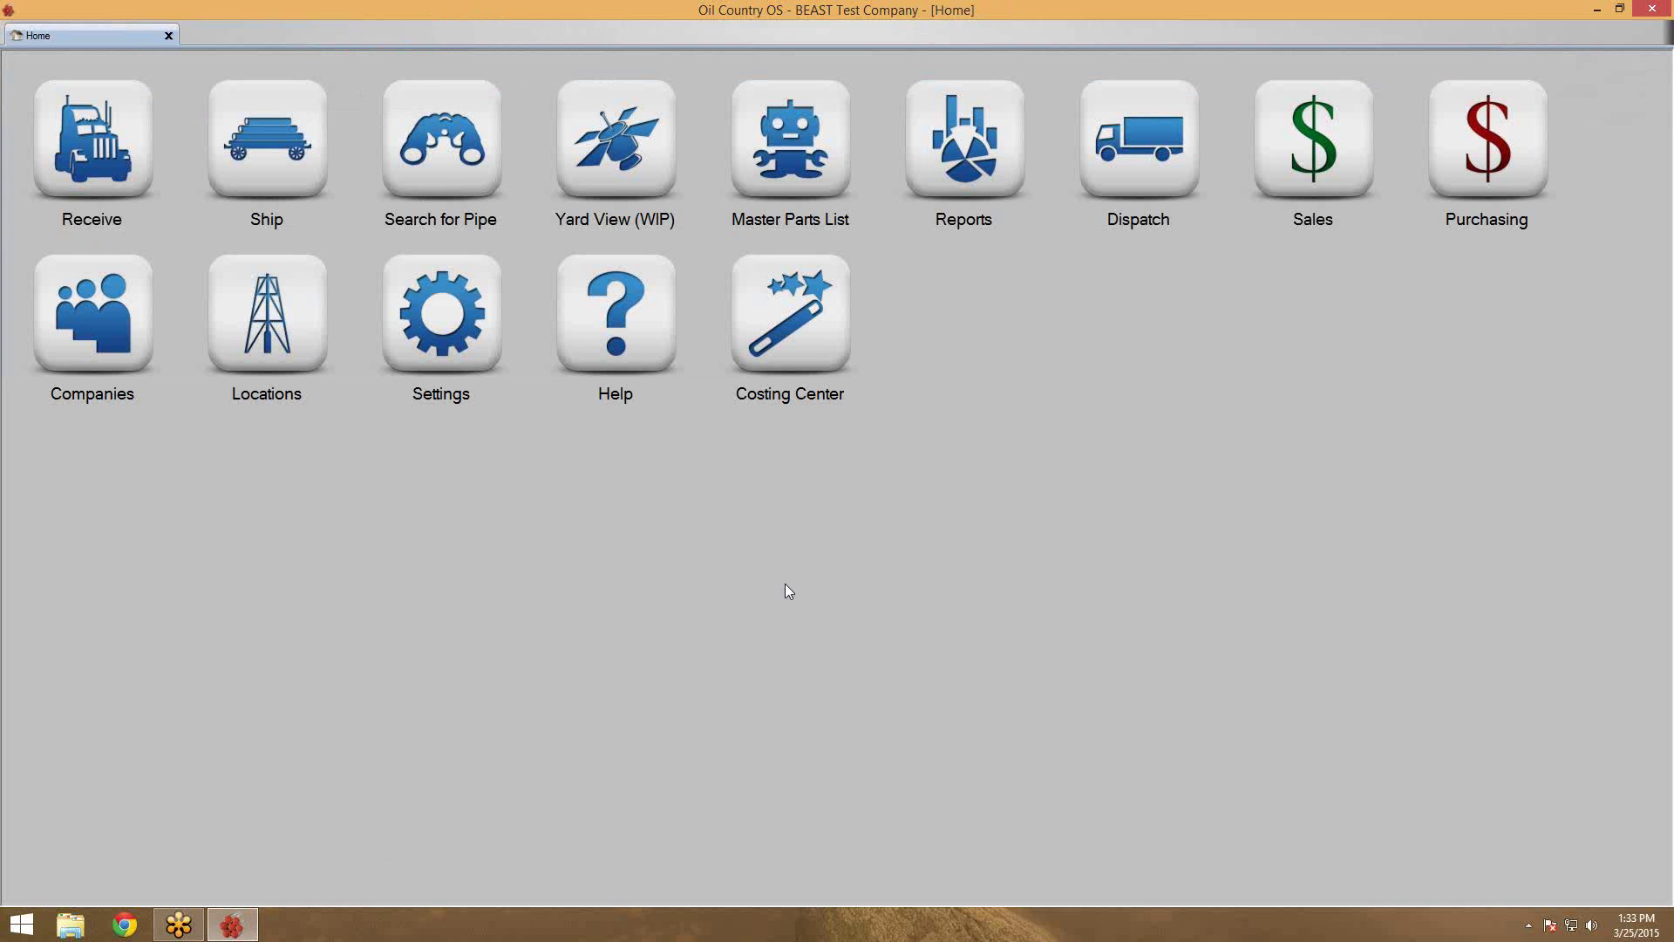
Search the online help site for "import" and open the article on importing company, location, inventory and master part data
left_click(621, 340)
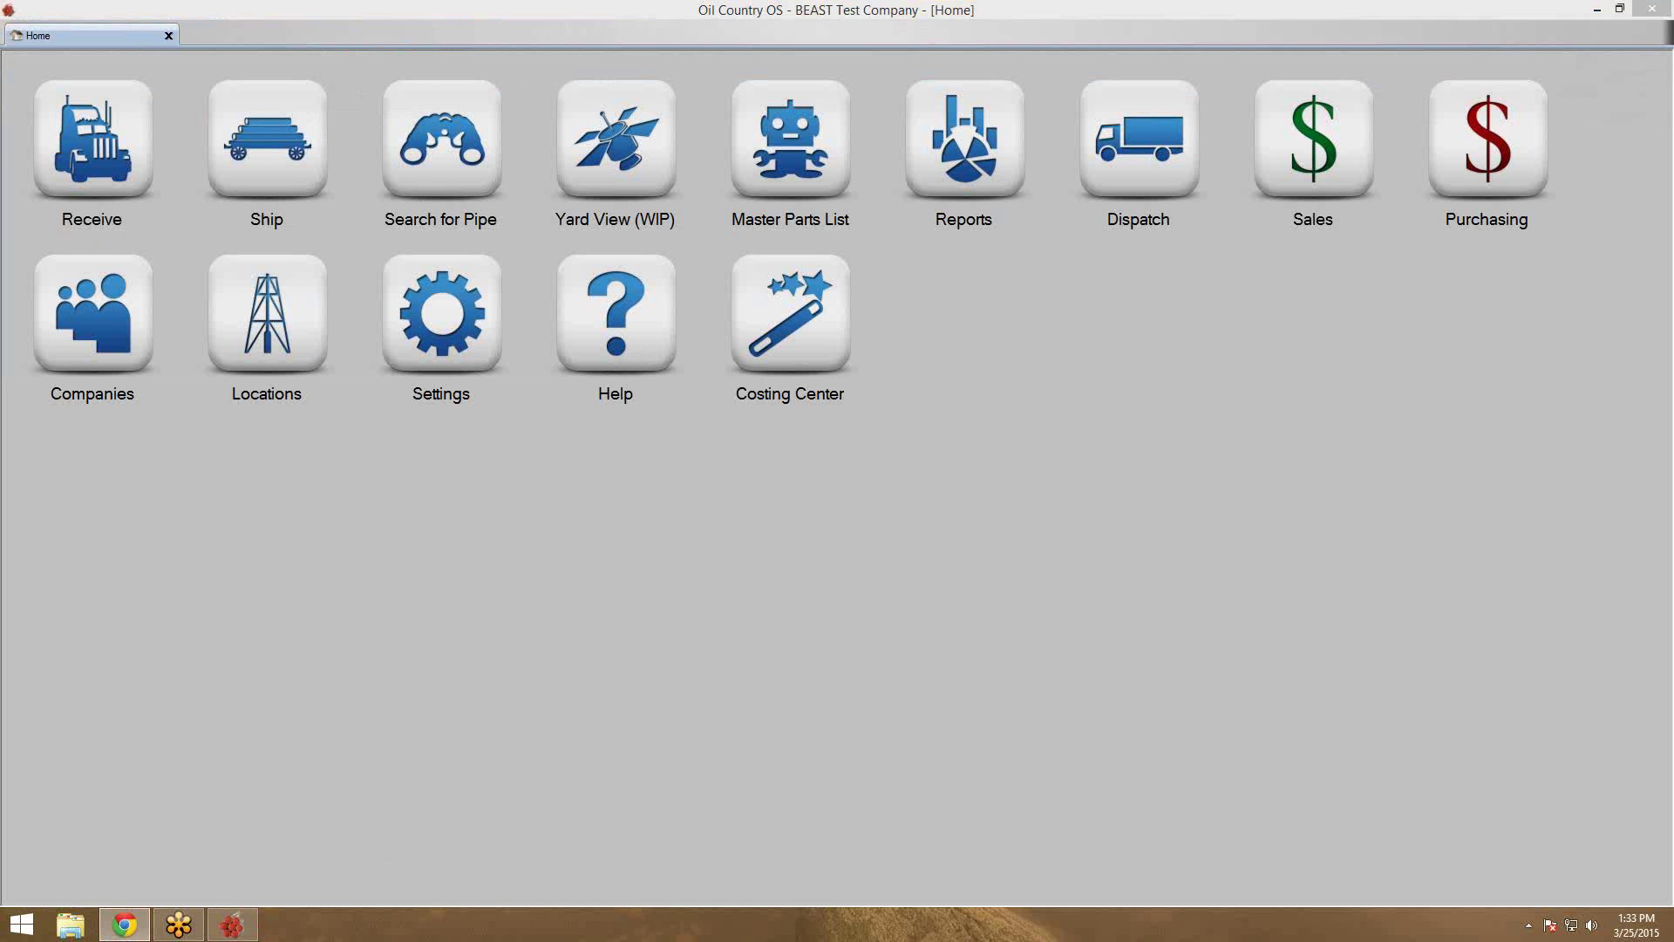
left_click_drag(1336, 308, 757, 0)
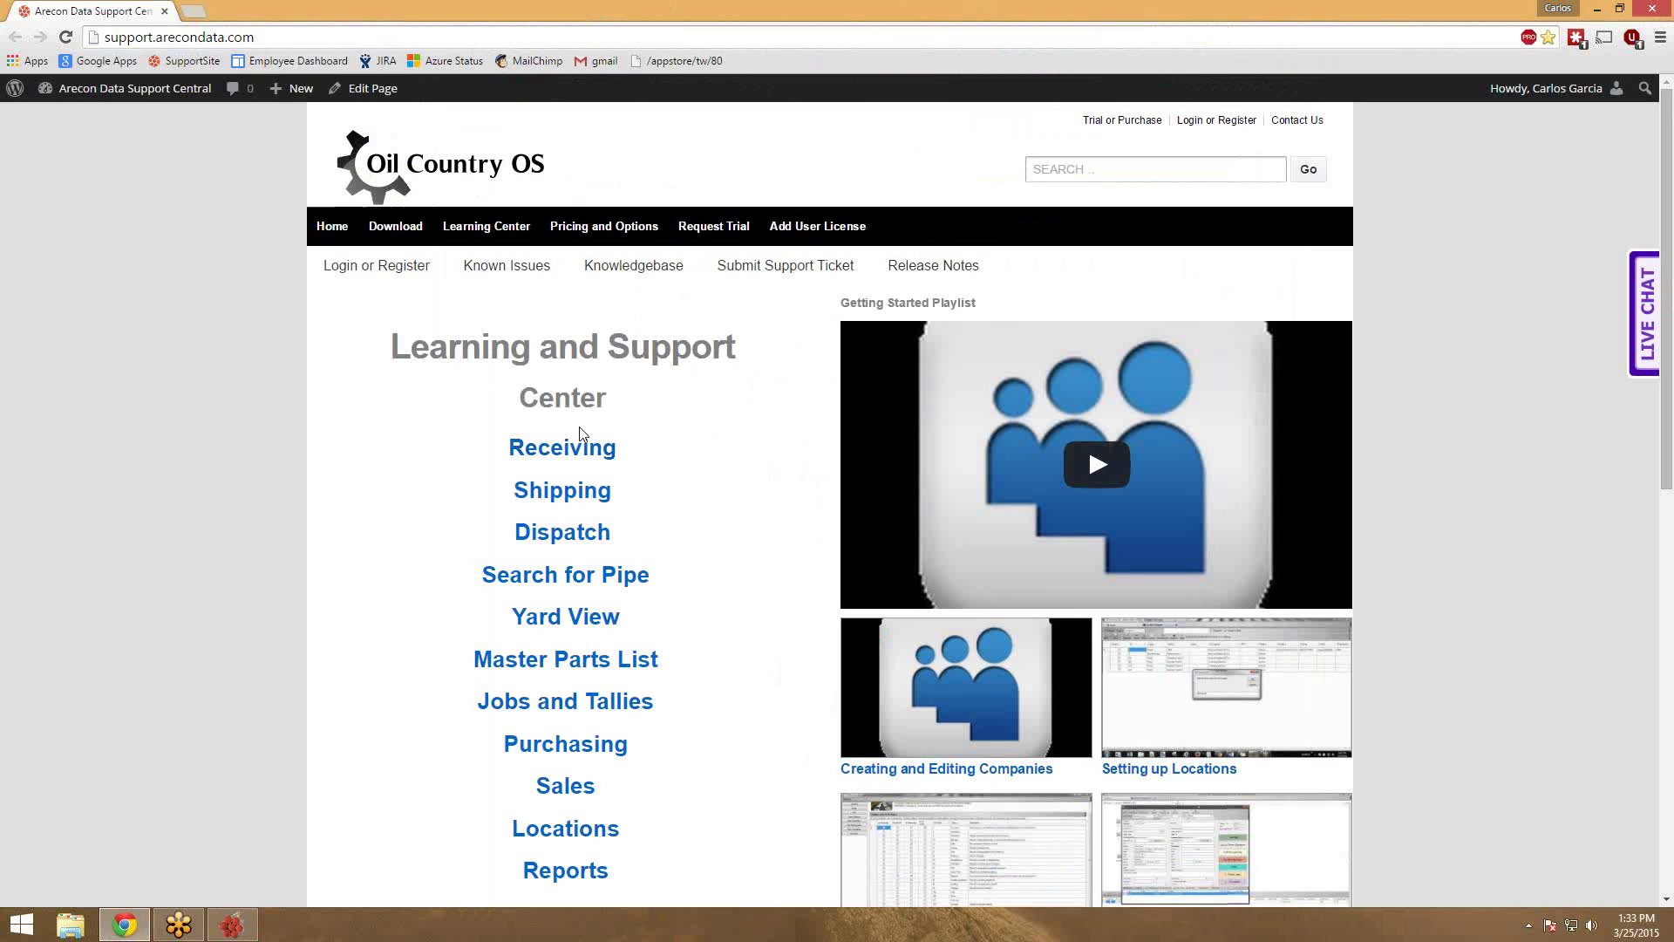
left_click(1131, 171)
type("import")
key("Return")
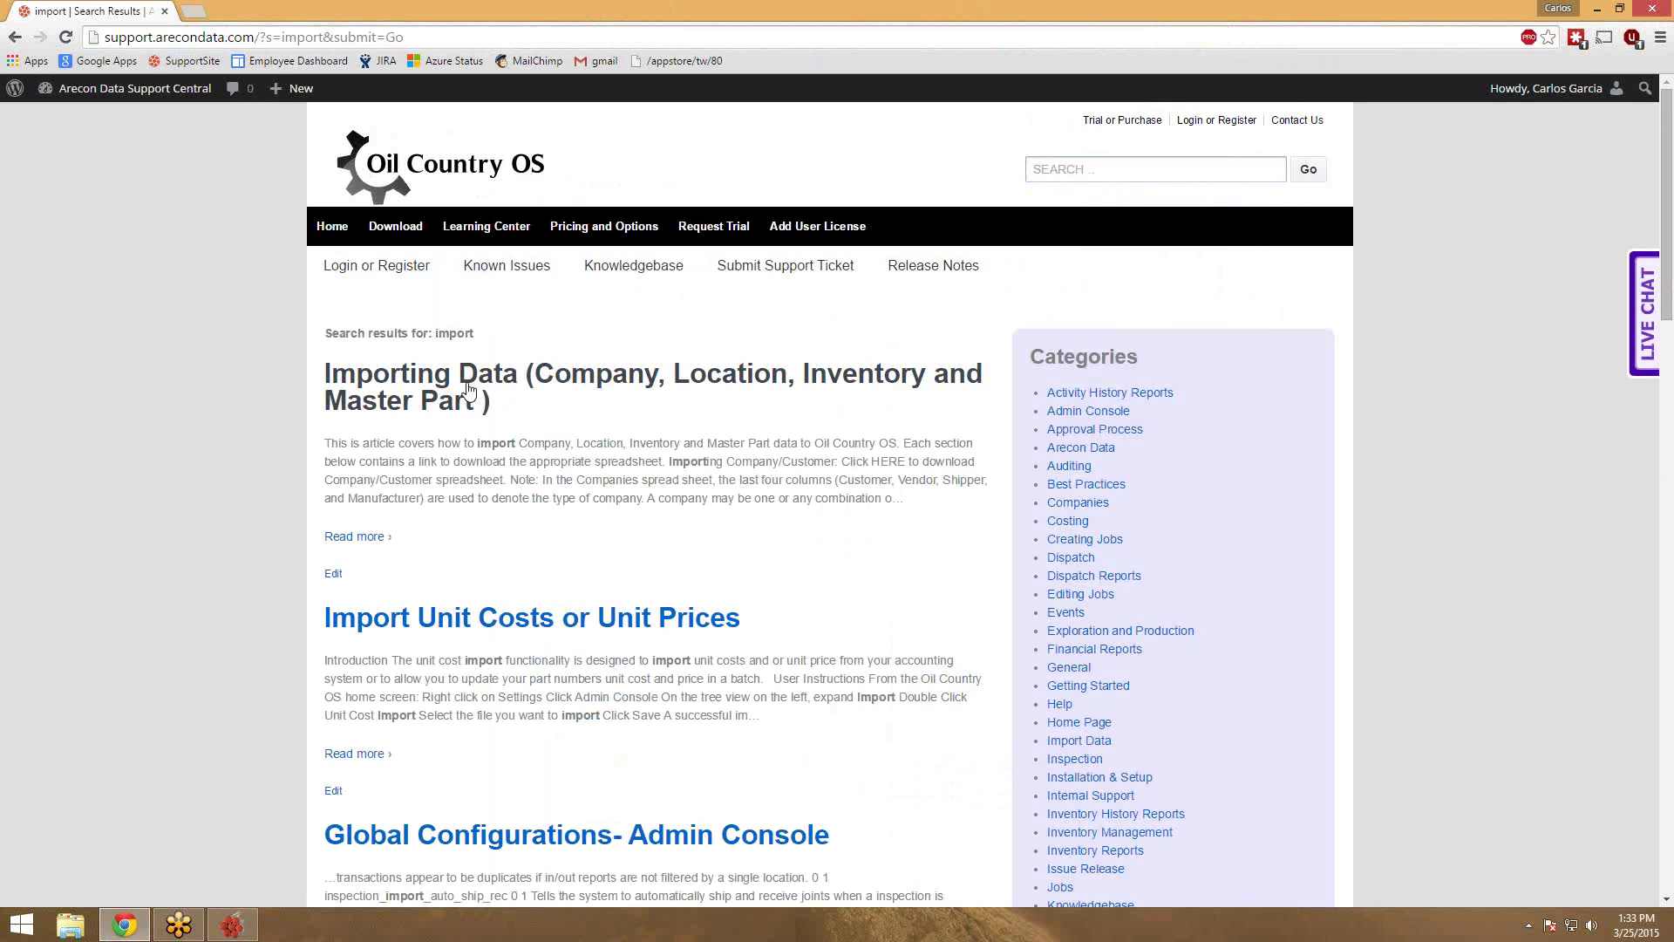
left_click(461, 393)
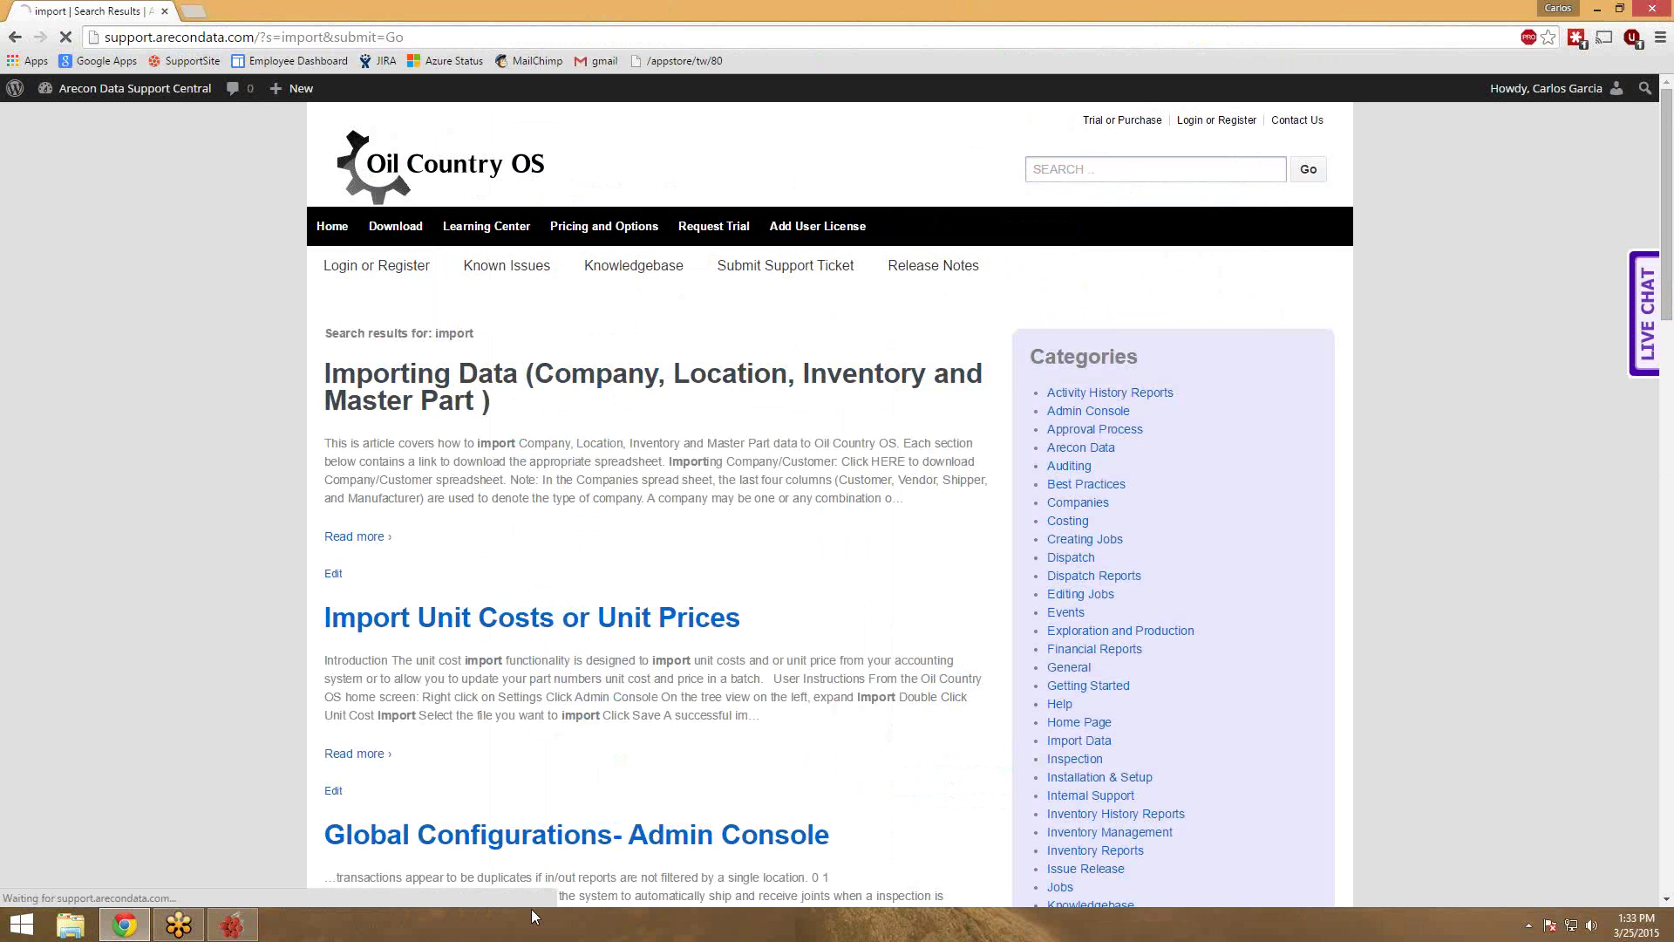
scroll(411, 561, "down", 2)
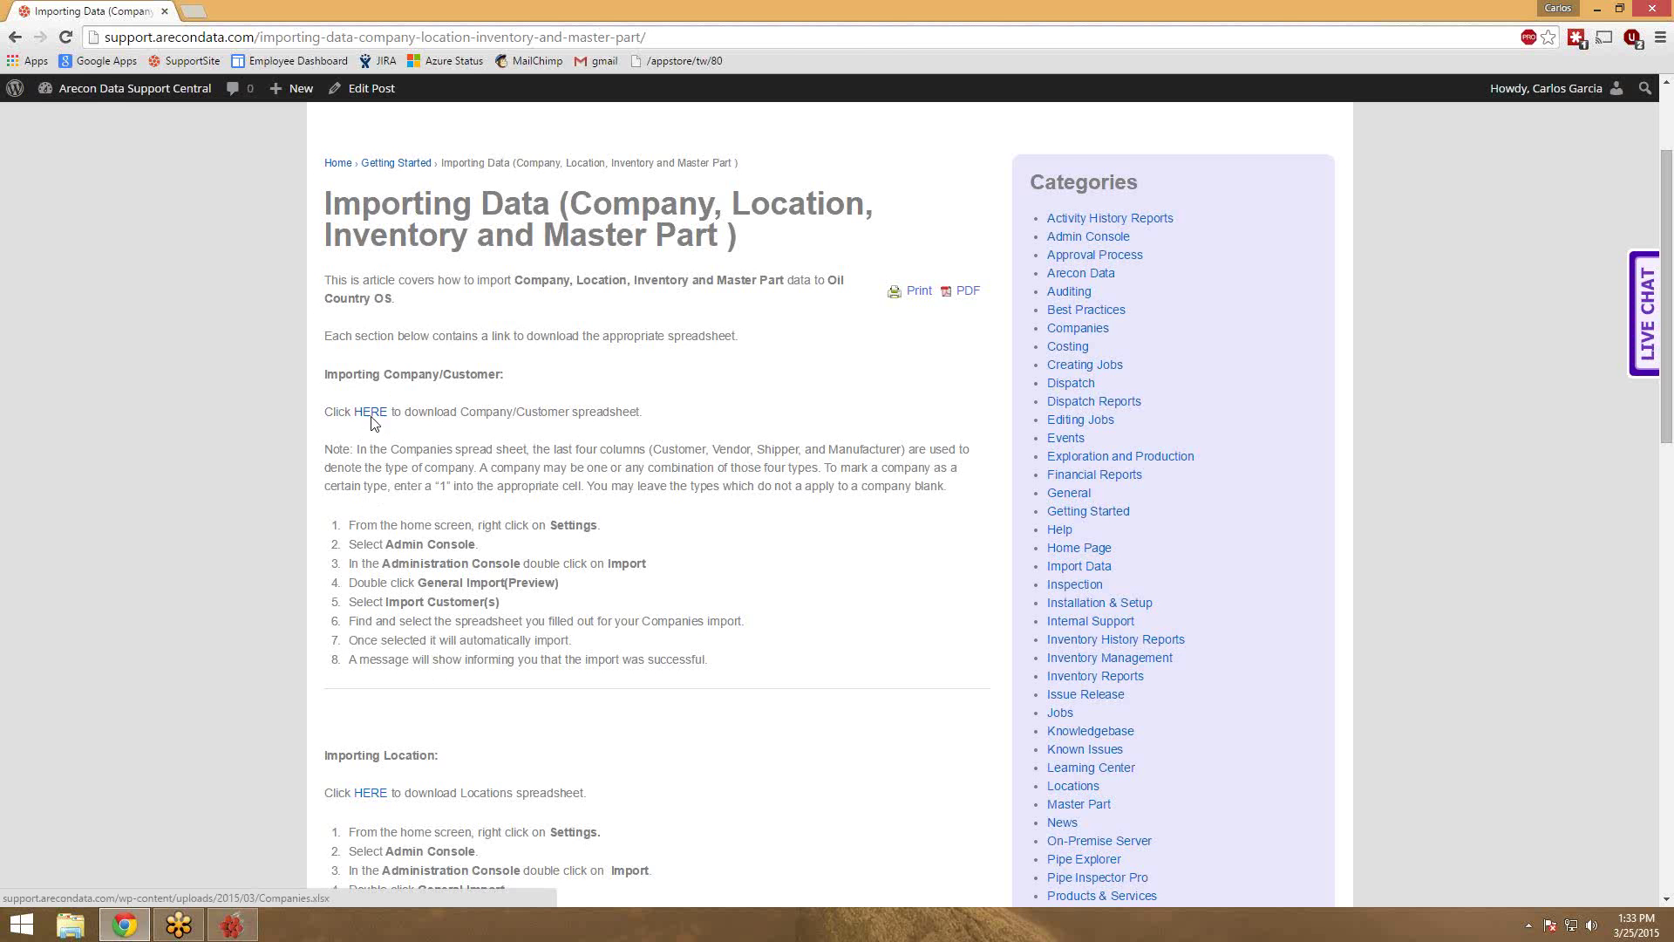
Close the help browser window and restore the Oil Country OS window to a smaller size so the desktop is accessible
left_click_drag(515, 9, 536, 56)
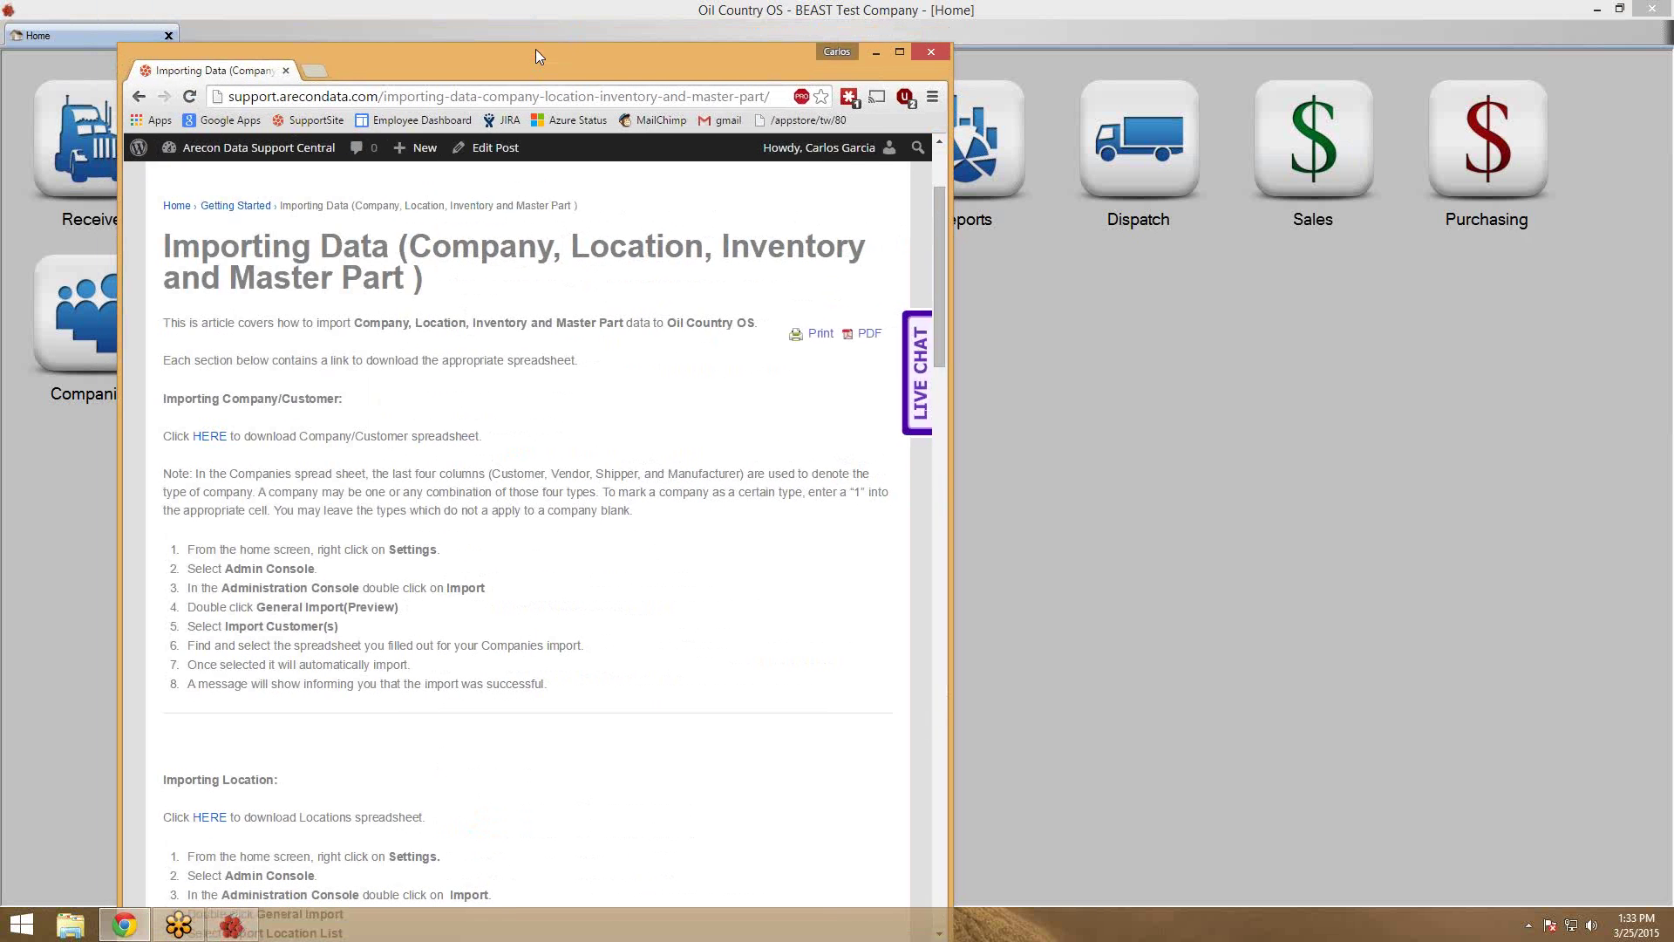
left_click(933, 50)
left_click_drag(896, 12, 827, 65)
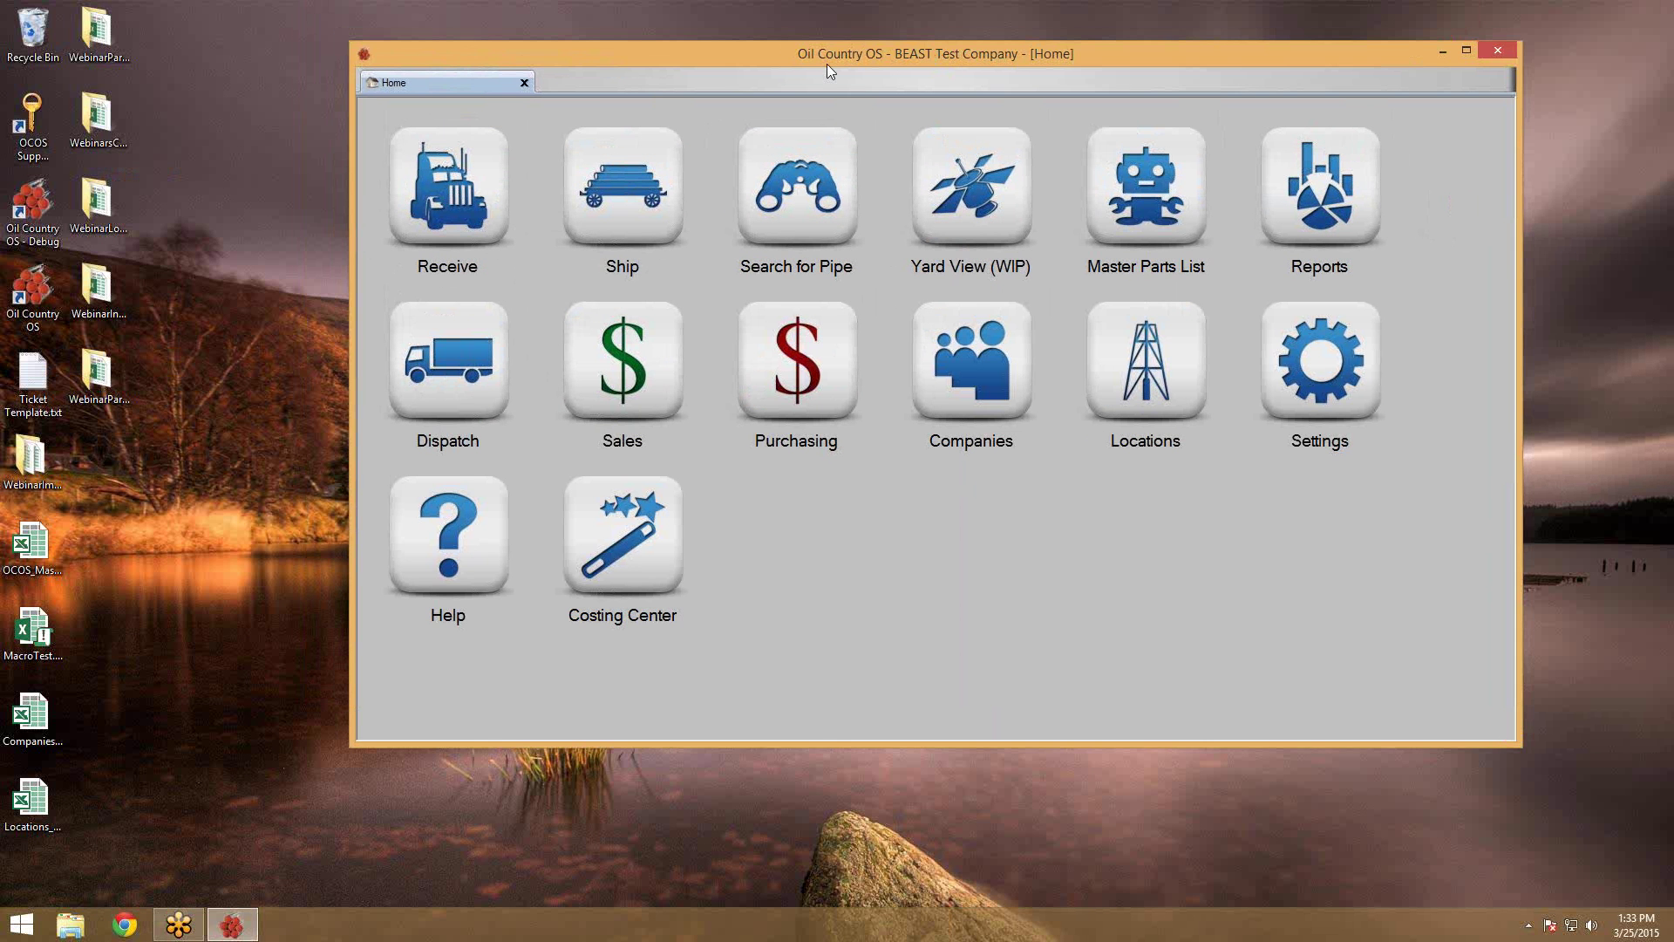
Open WebinarCompanies.xlsx from the WebinarsCompanyImport desktop folder in Excel and maximize its window
left_click(124, 55)
left_click_drag(288, 200, 117, 127)
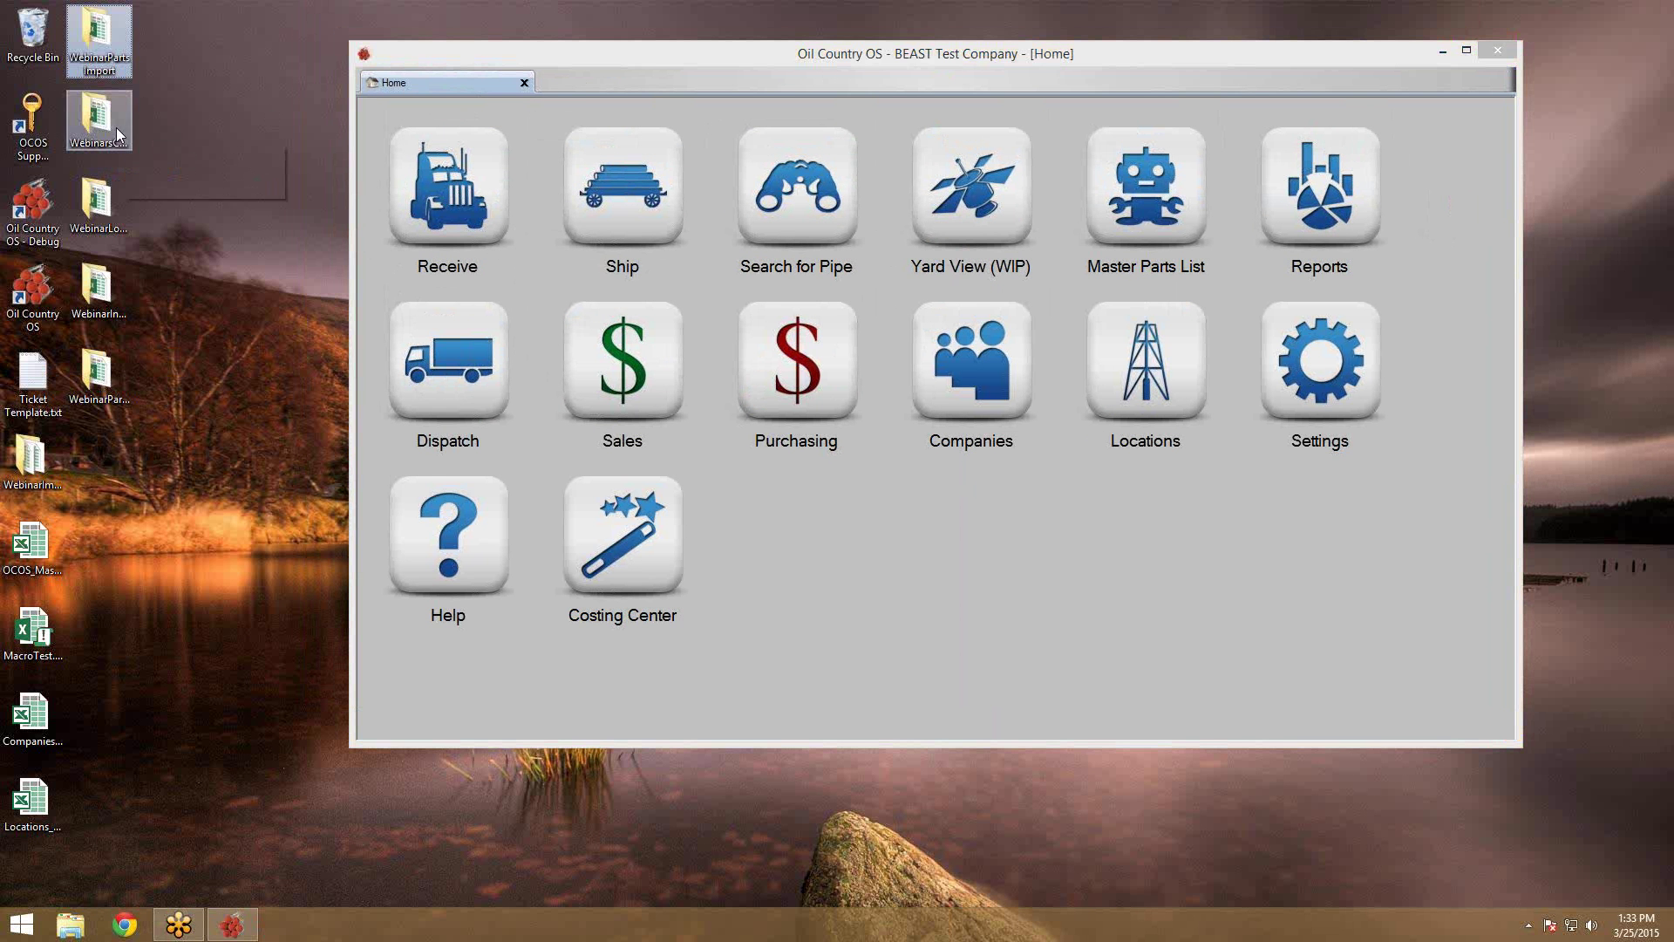
left_click(117, 129)
double_click(114, 128)
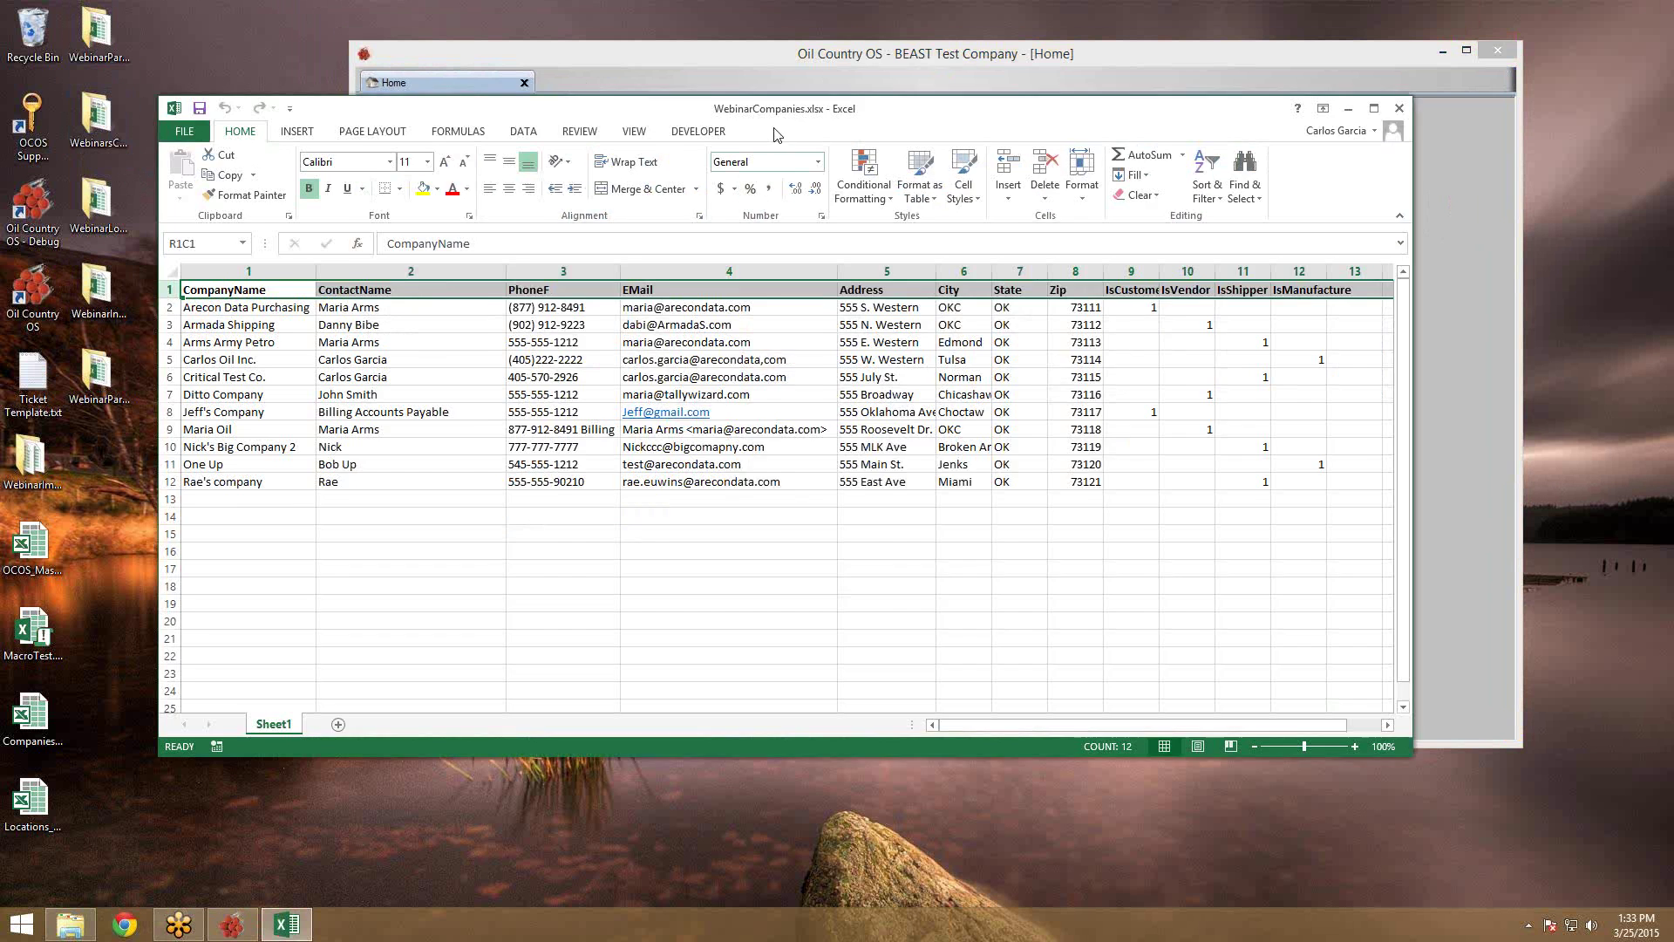
left_click_drag(777, 130, 771, 5)
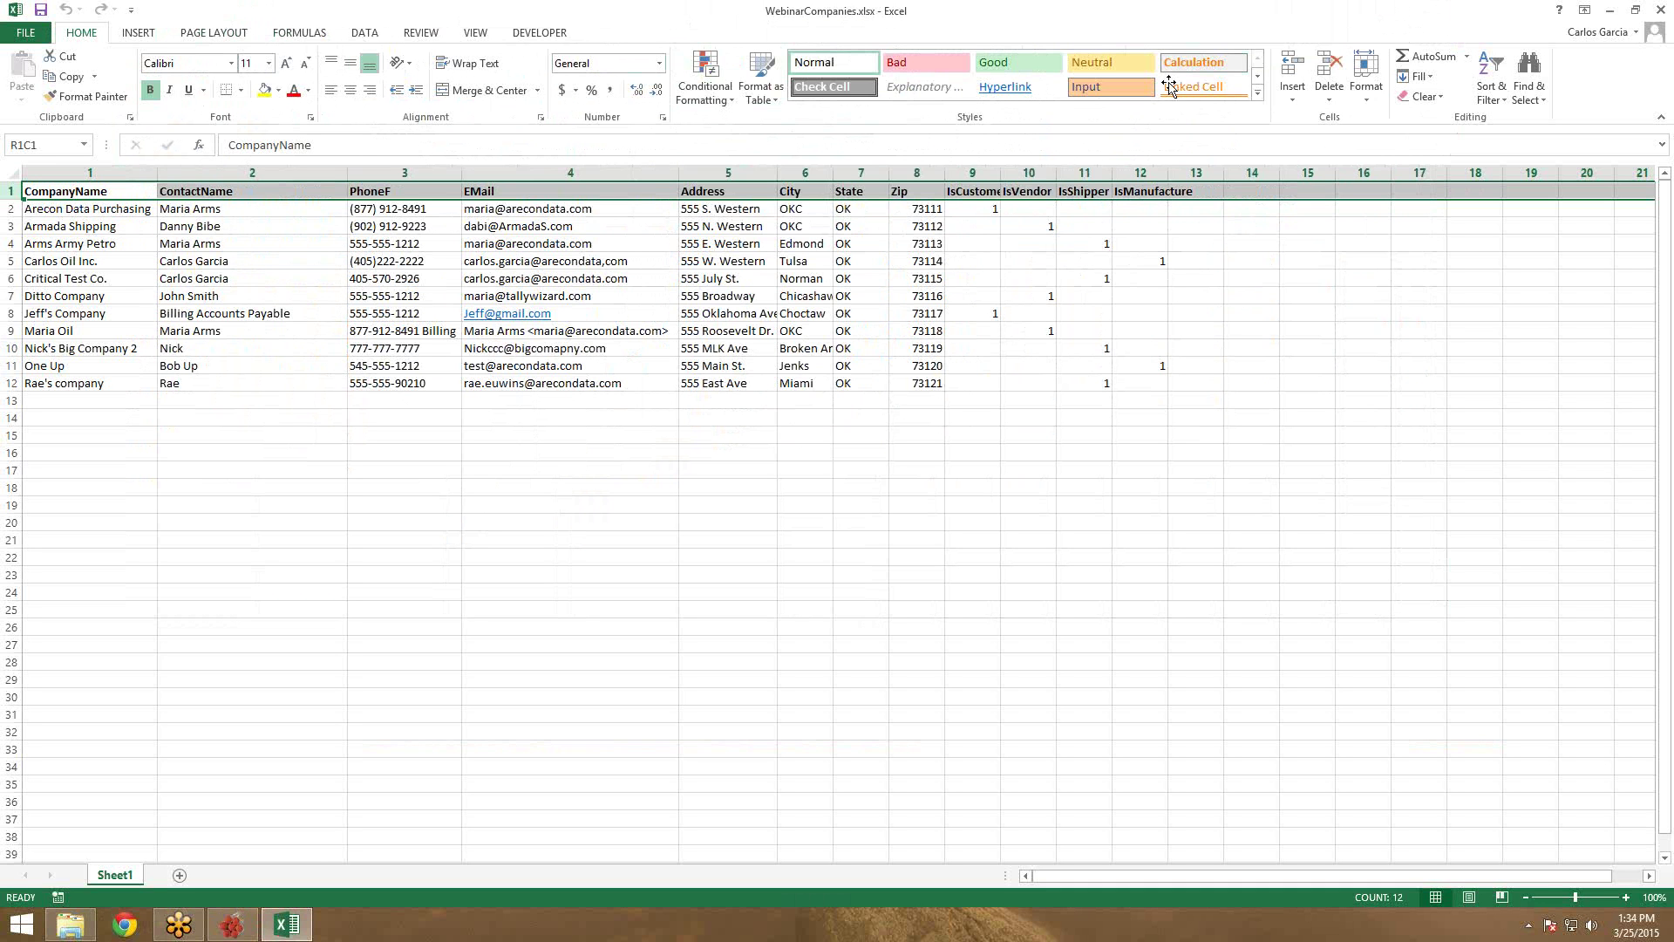
Widen the company type columns and enter 1 under IsVendor and IsShipper for Arecon Data Purchasing
left_click_drag(1010, 173, 1132, 163)
left_click(1066, 174)
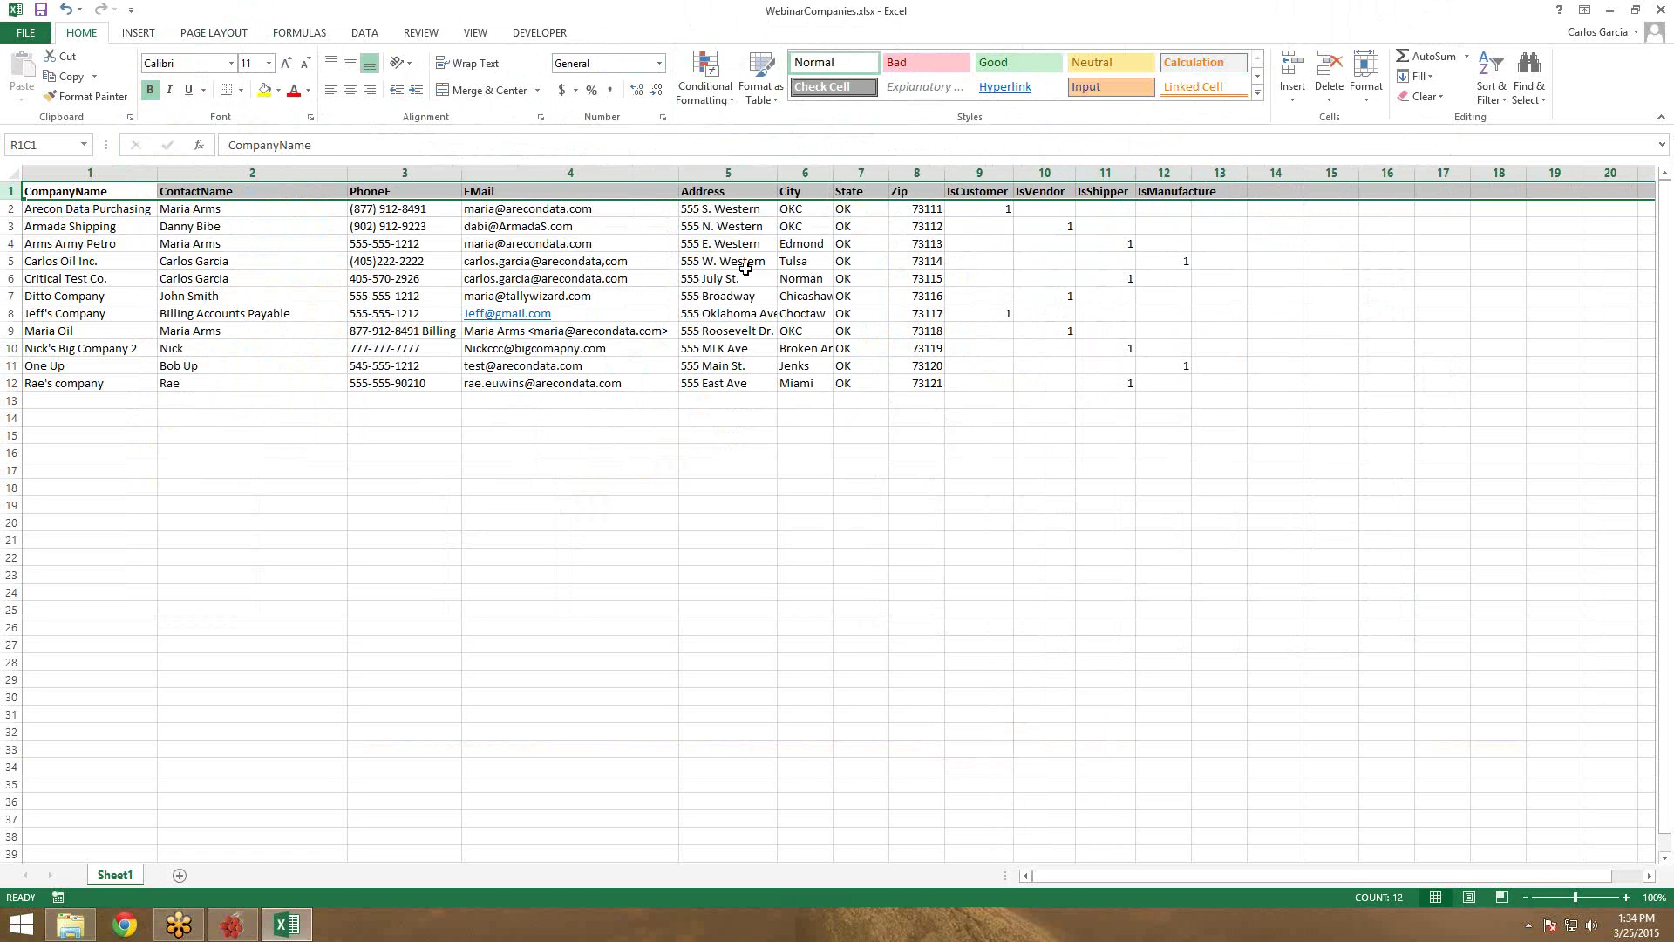
left_click(1027, 211)
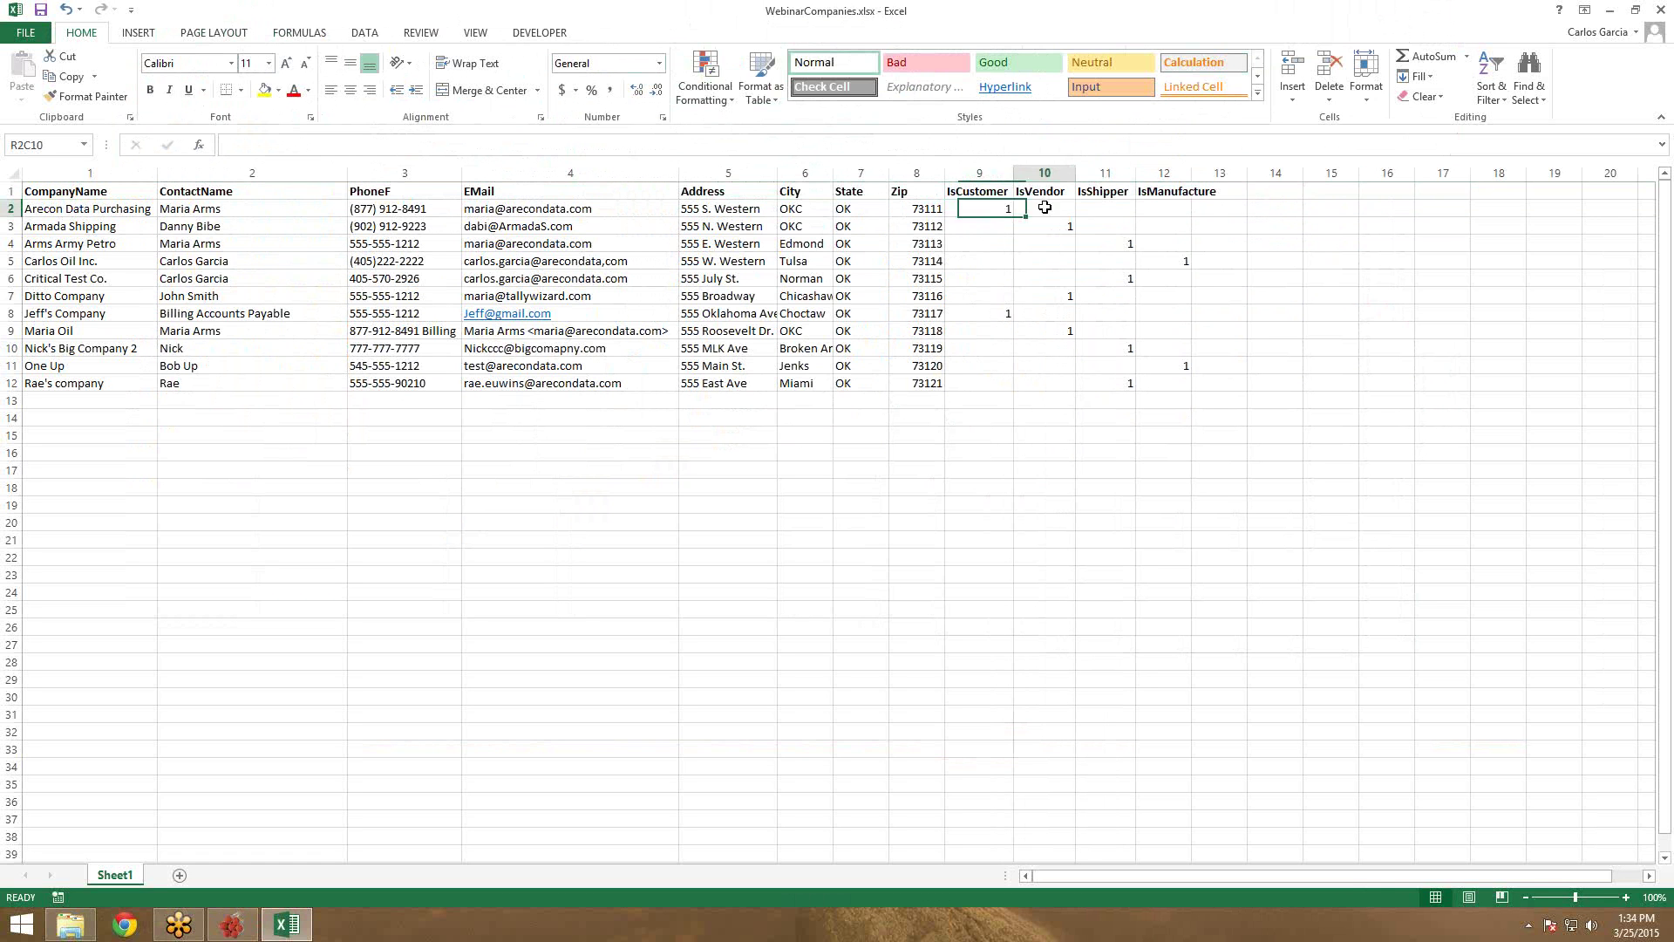
type("1")
left_click(1106, 211)
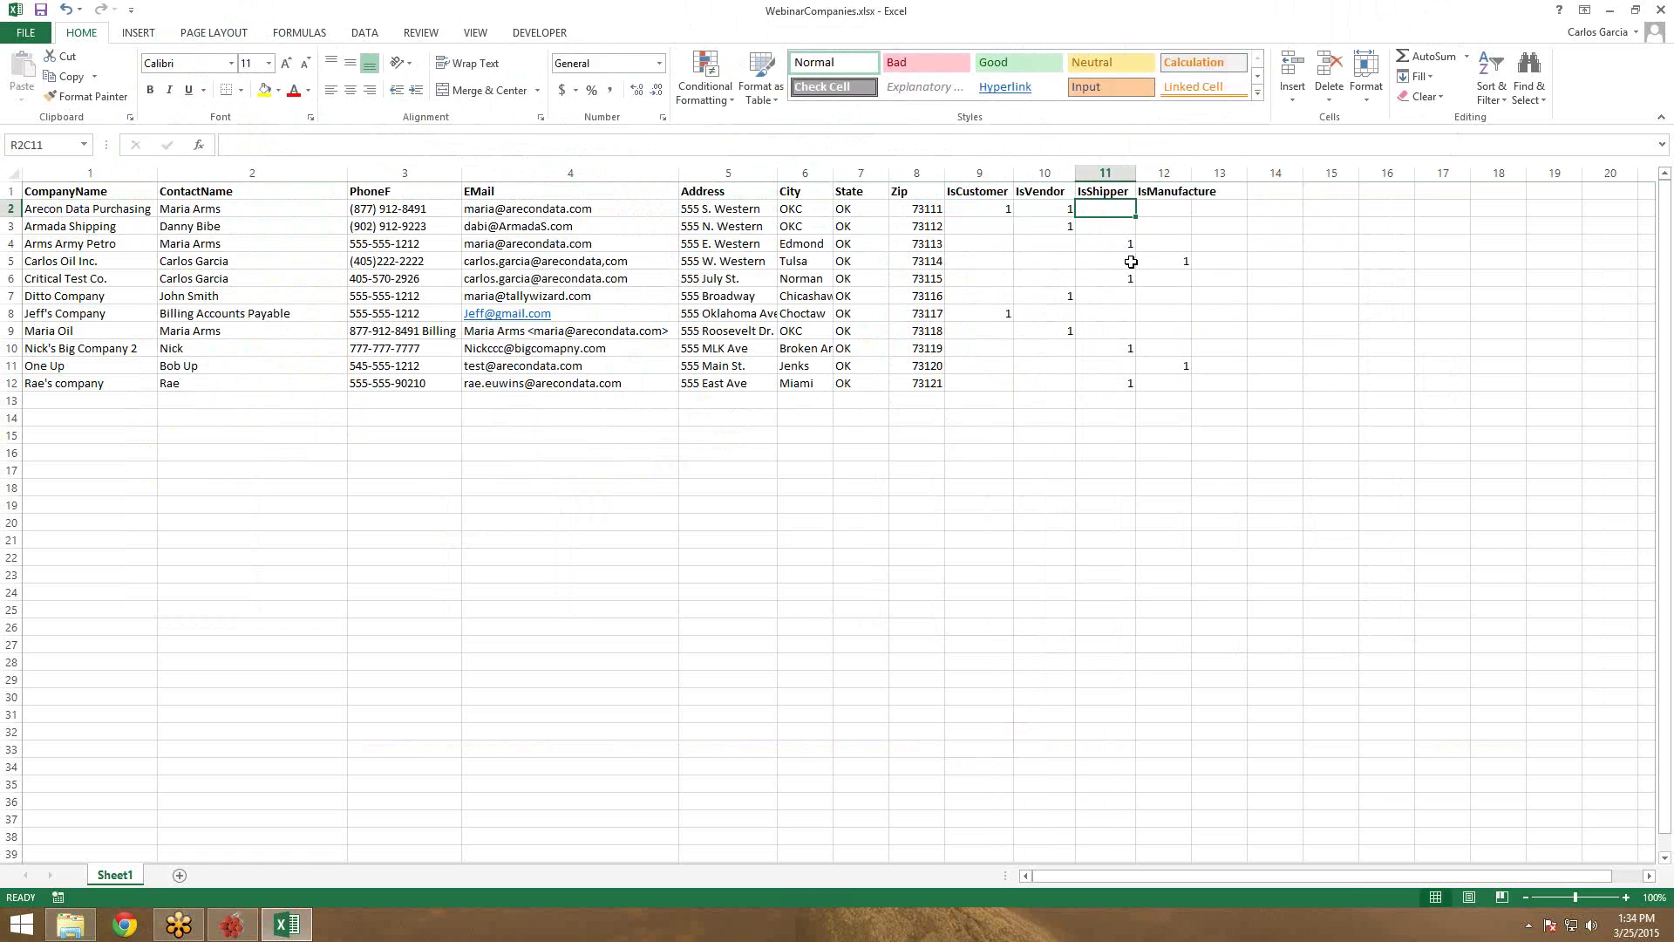
type("1")
left_click(1126, 387)
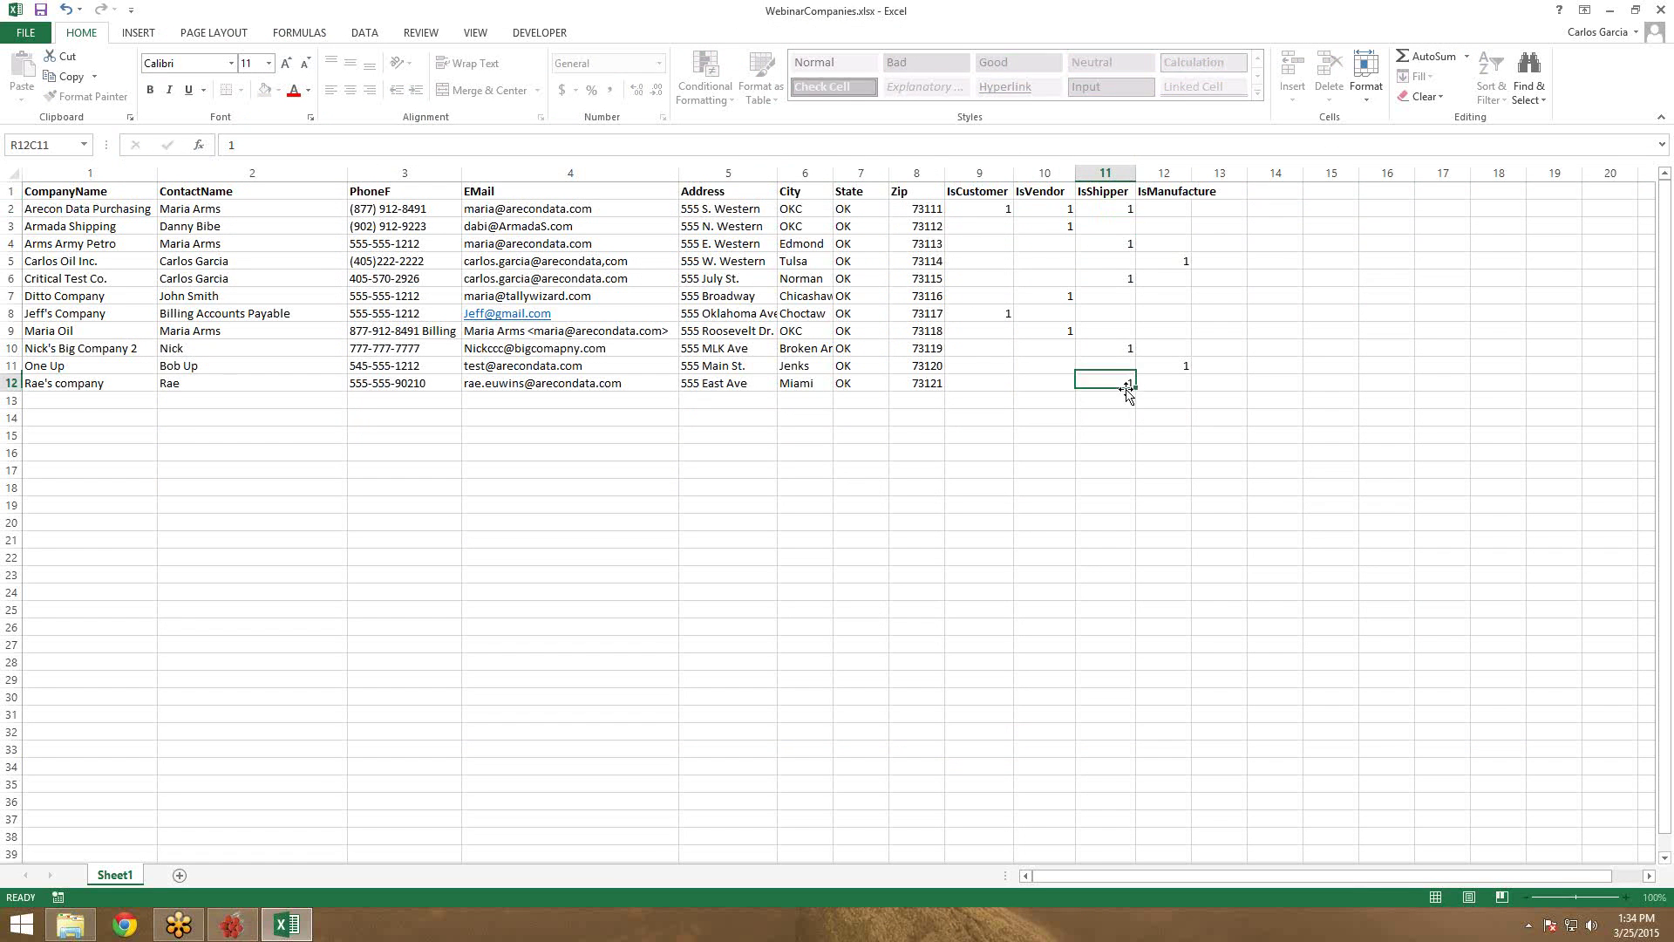
left_click(1163, 214)
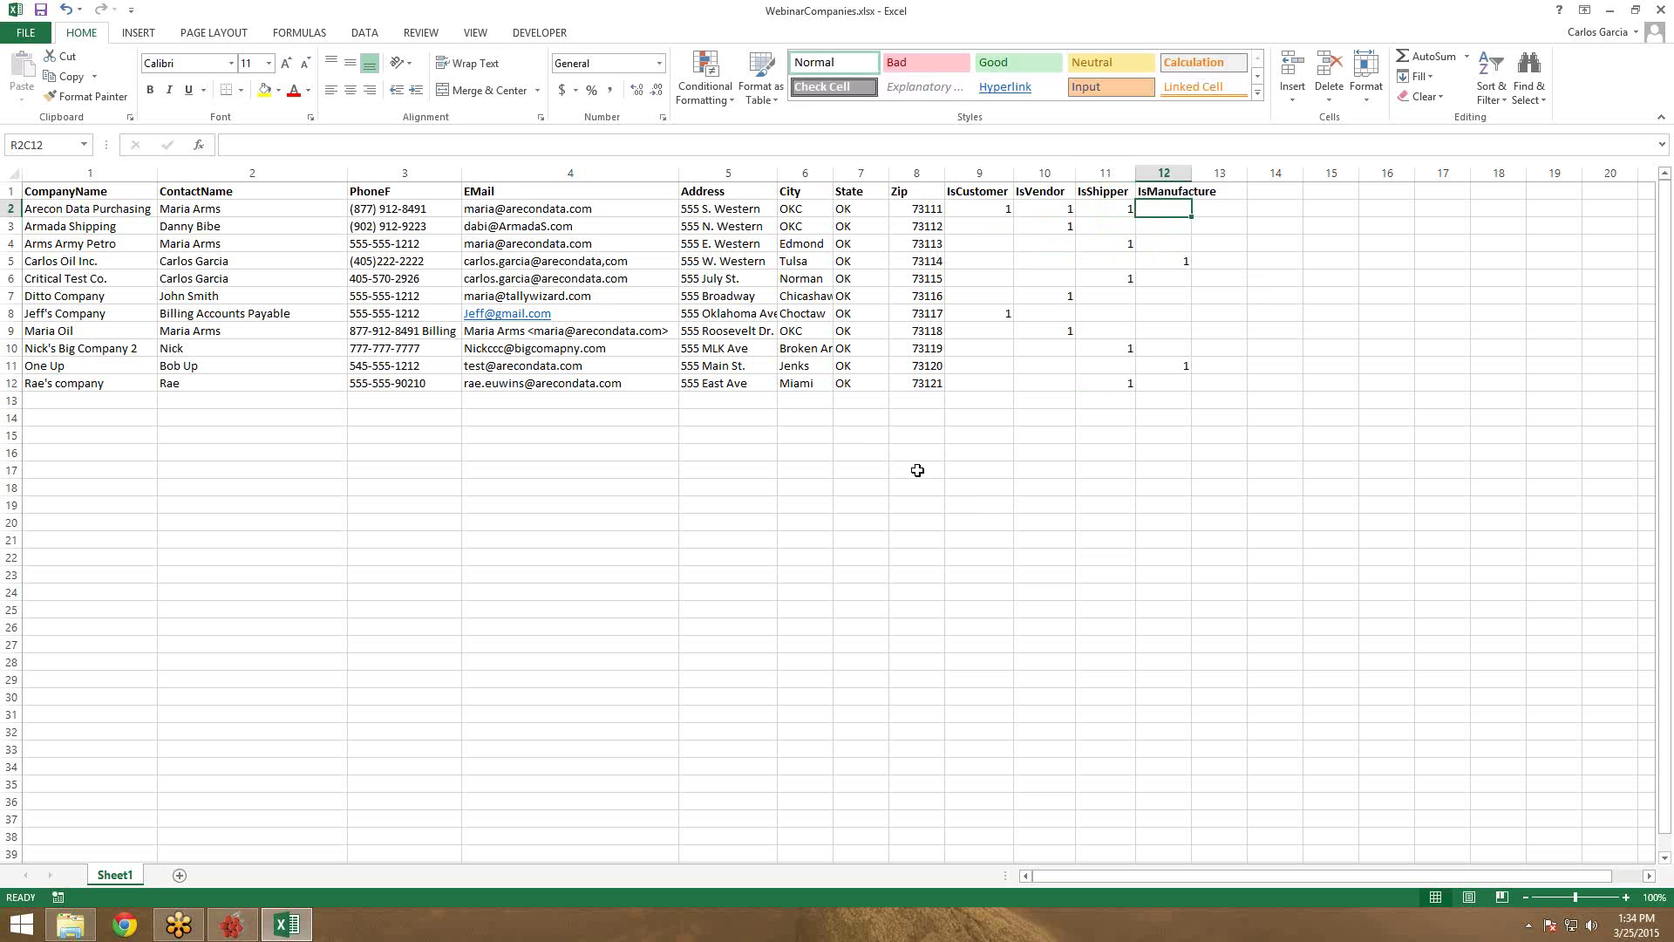
Minimize the companies workbook and switch back to Oil Country OS in a maximized window
left_click_drag(917, 15, 1111, 156)
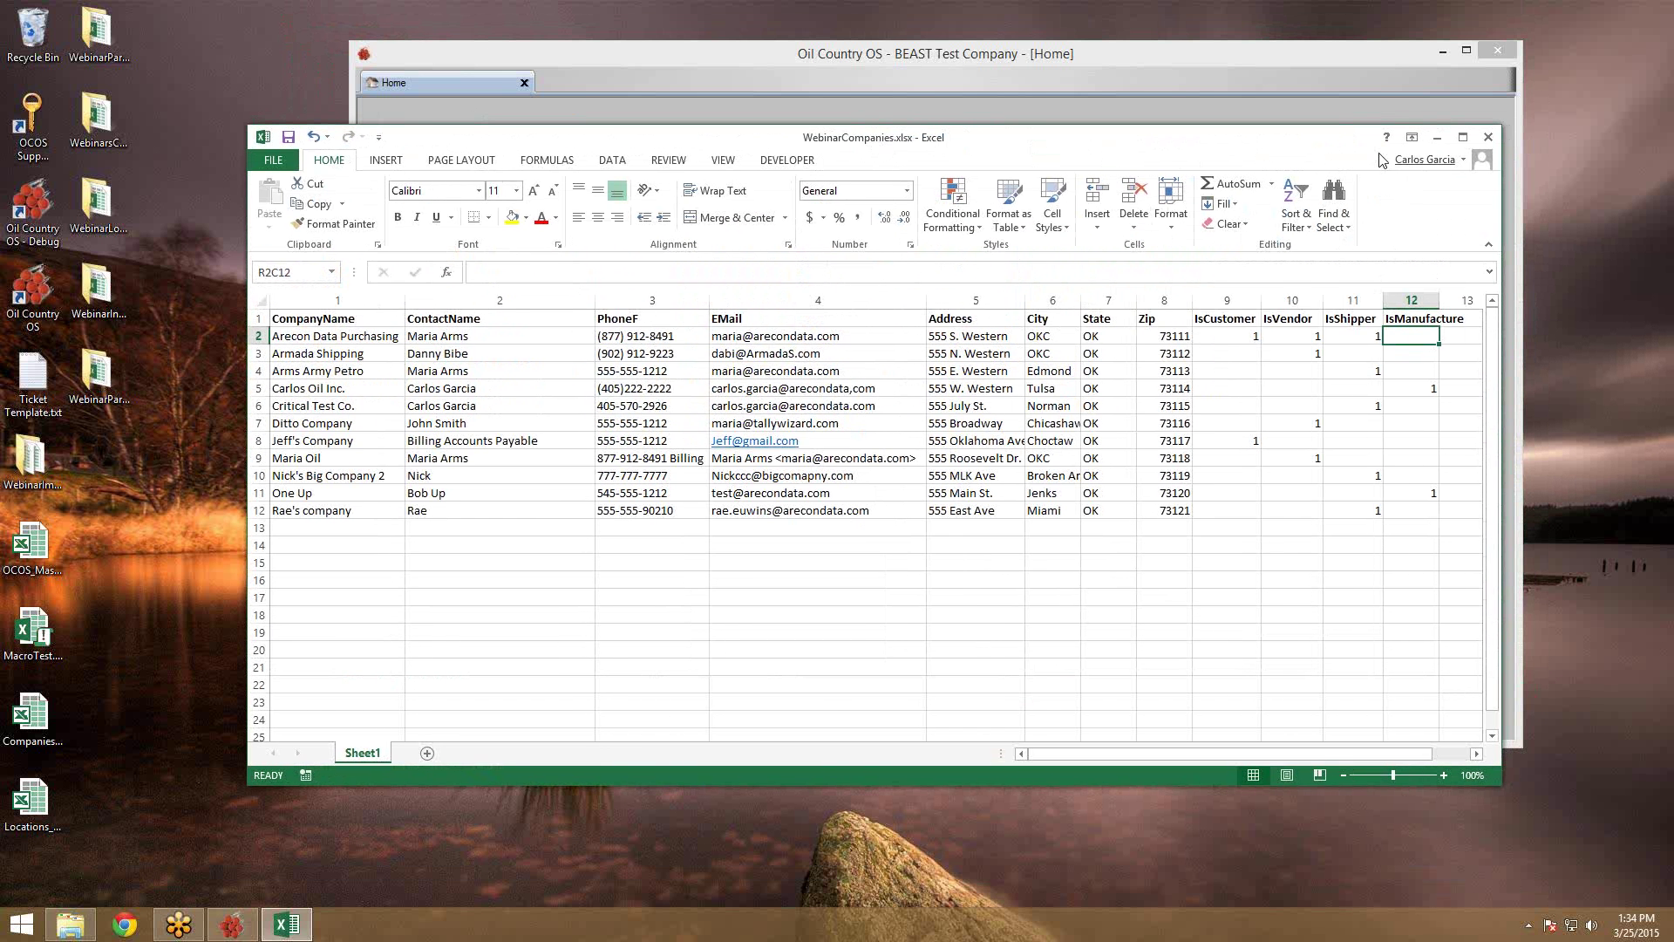
left_click(1437, 137)
left_click(1149, 68)
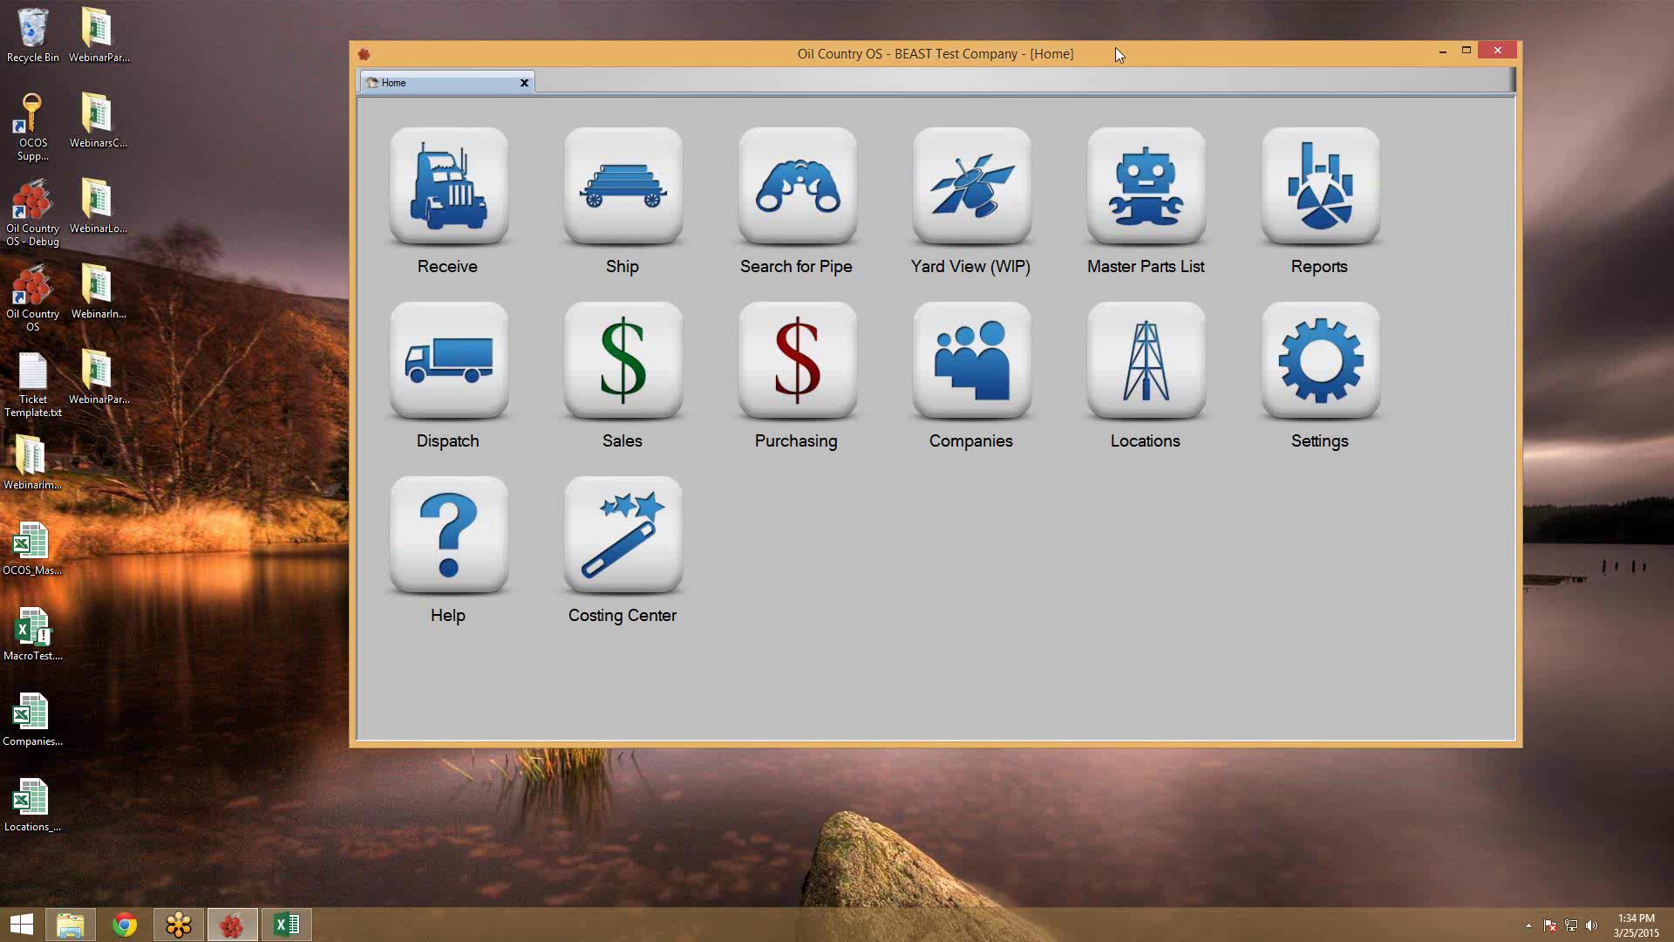
double_click(1114, 53)
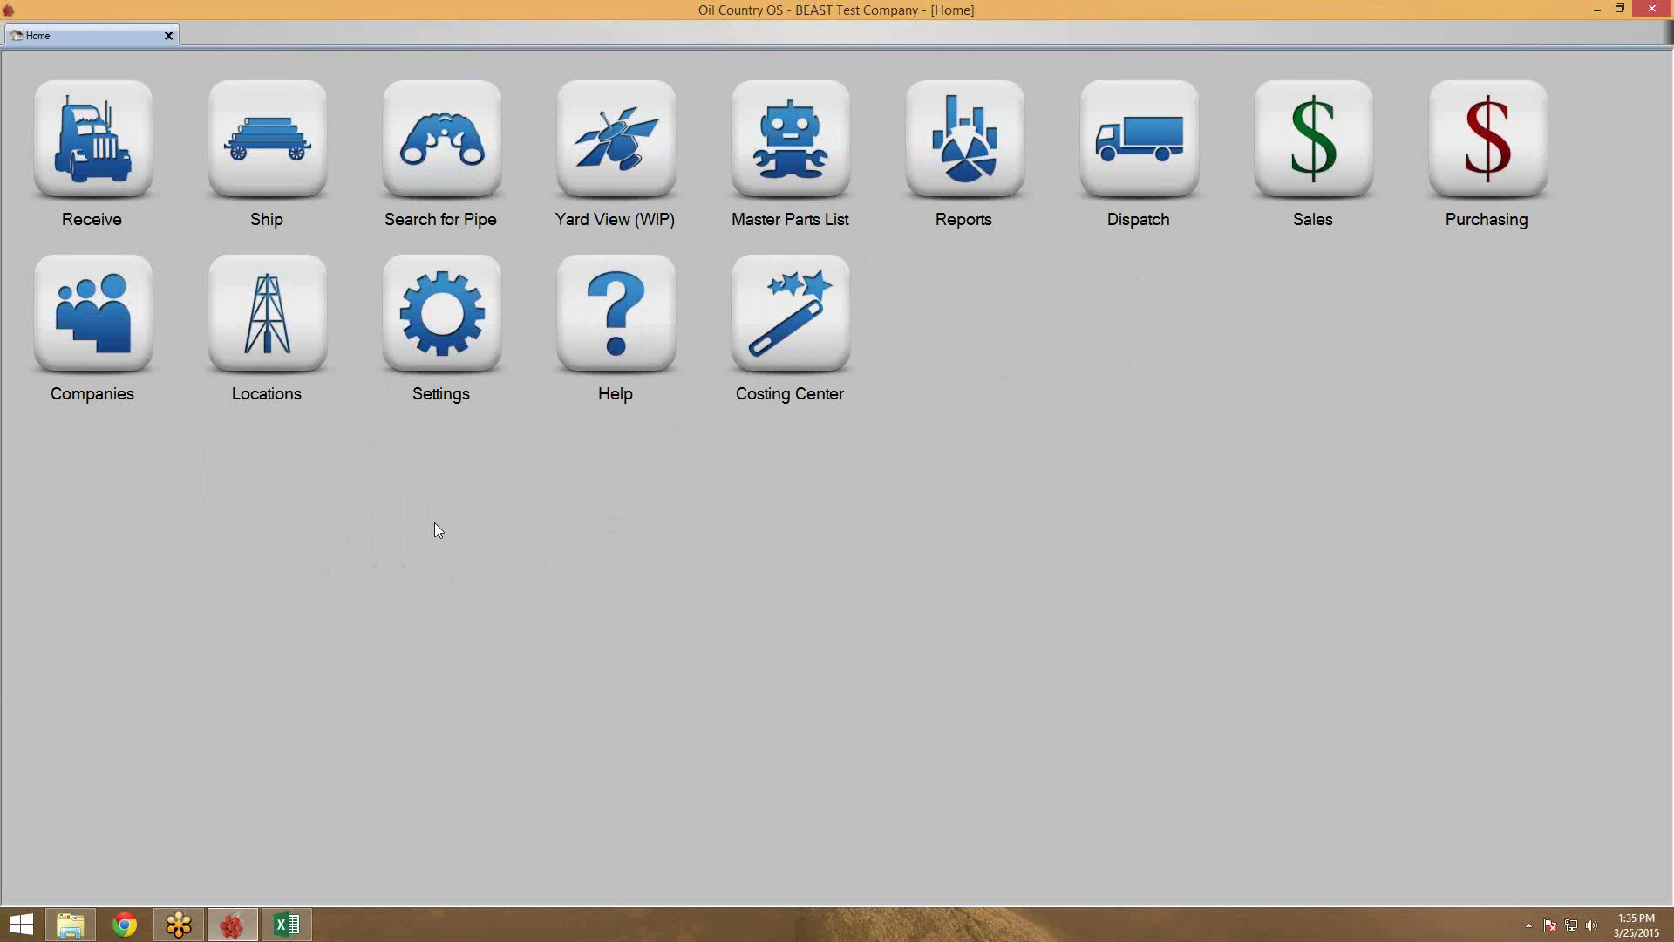
Open the Admin Console from Settings and start General Import (Preview), moving its import type dialog aside
left_click(430, 311)
left_click(495, 344)
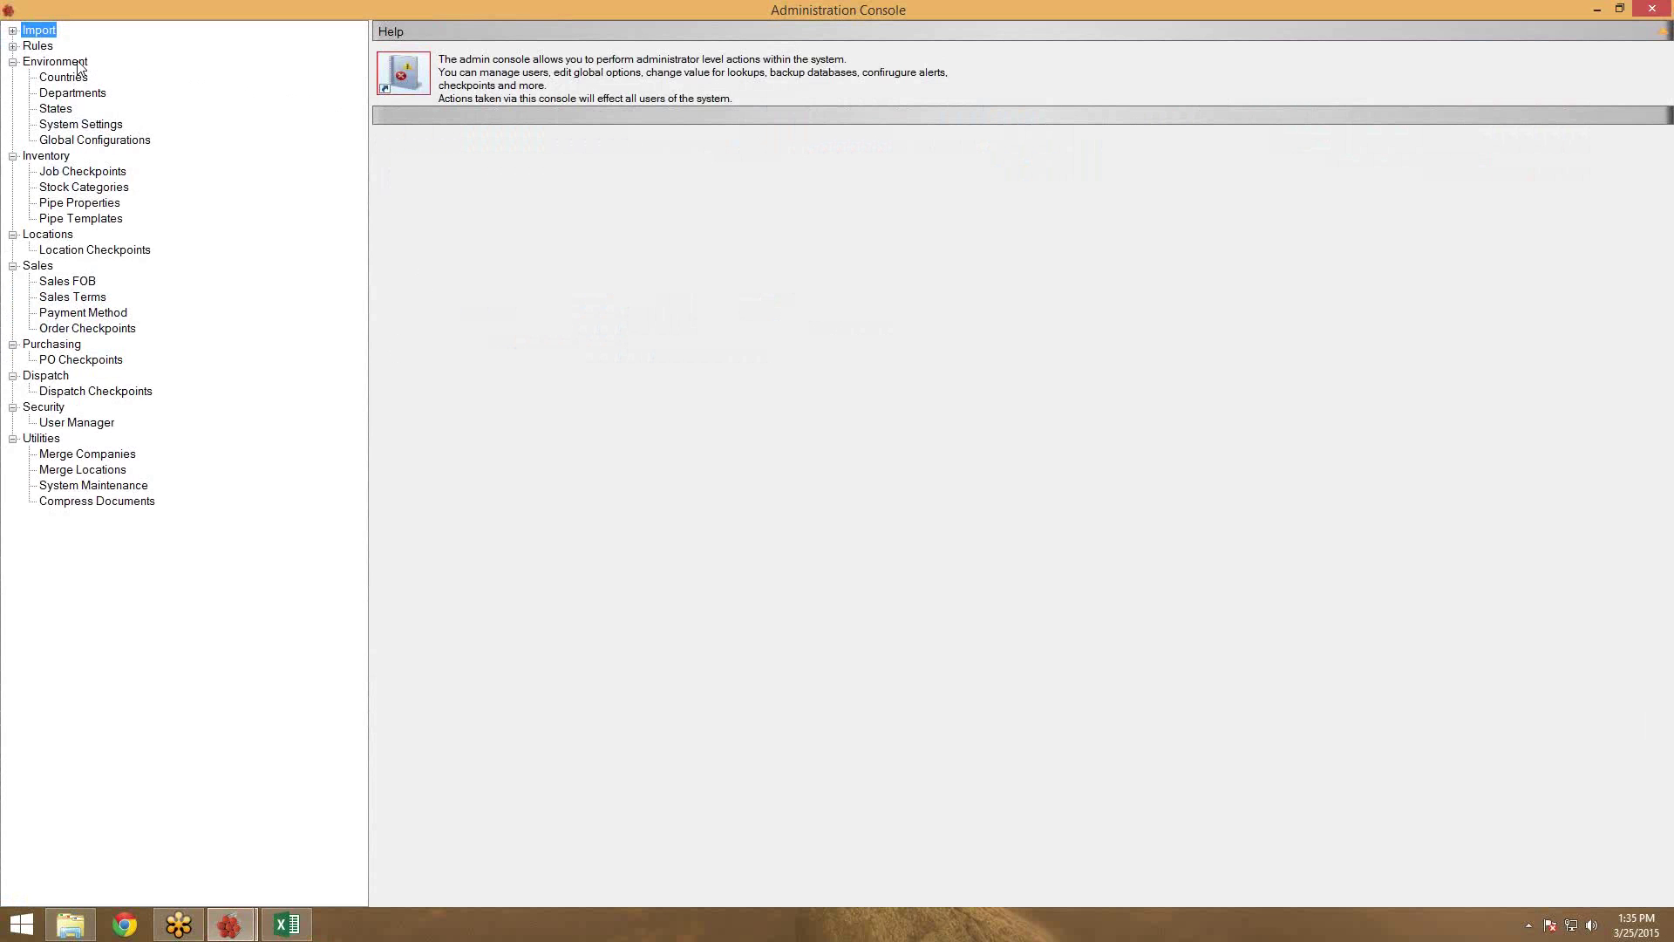
left_click(13, 32)
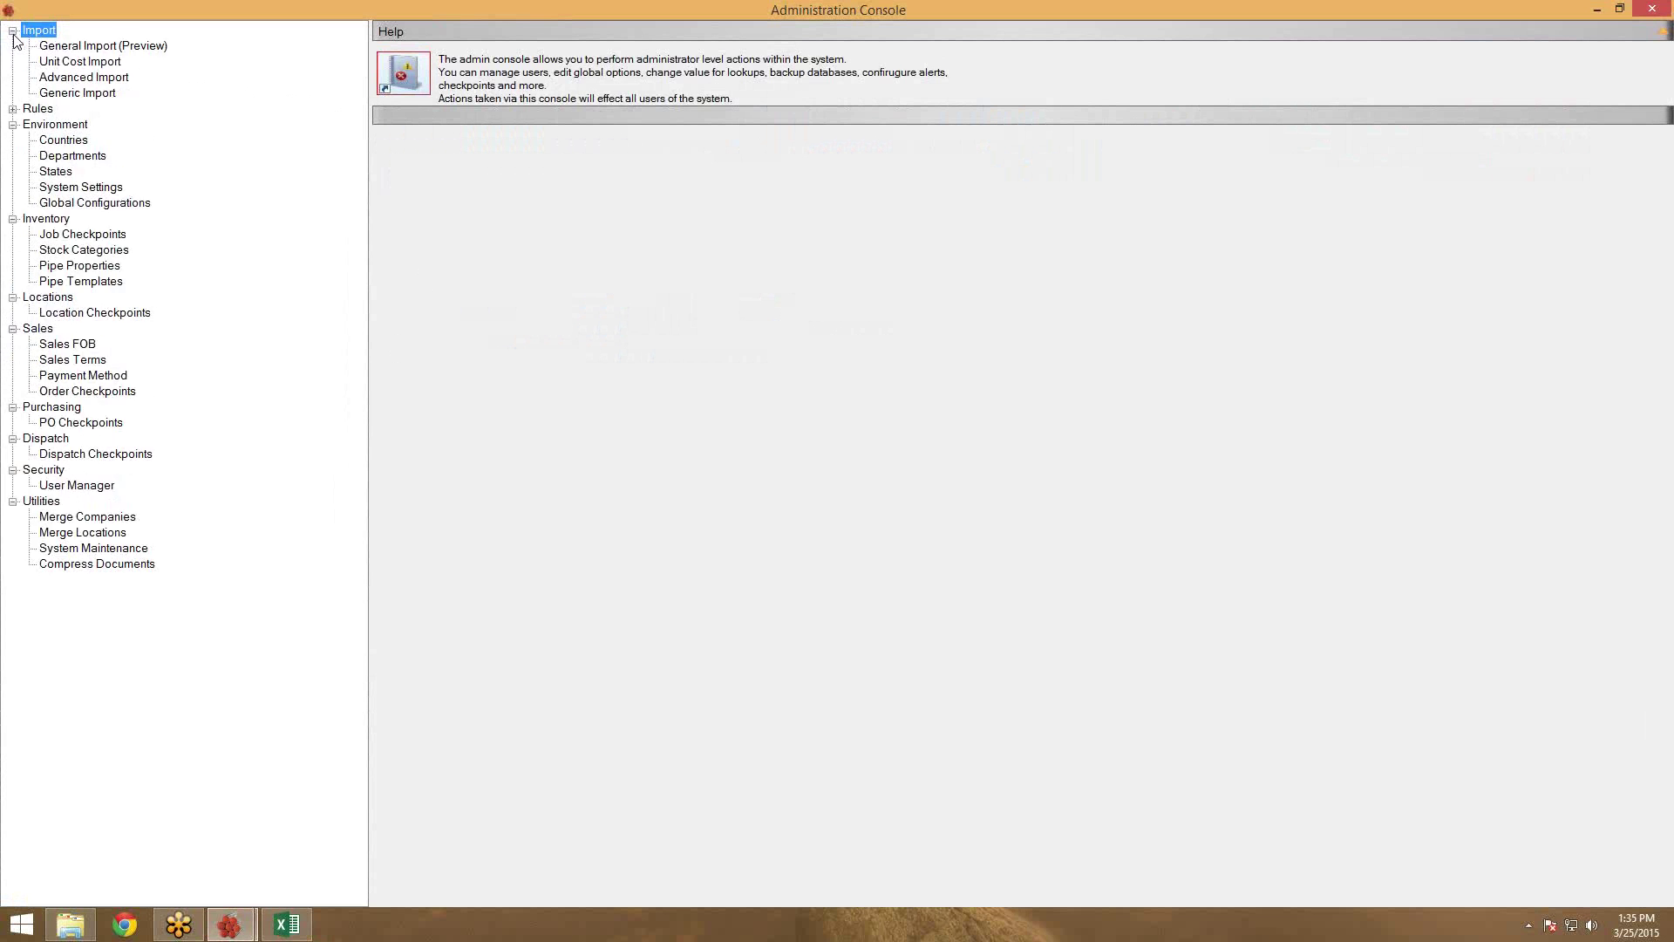
left_click(81, 48)
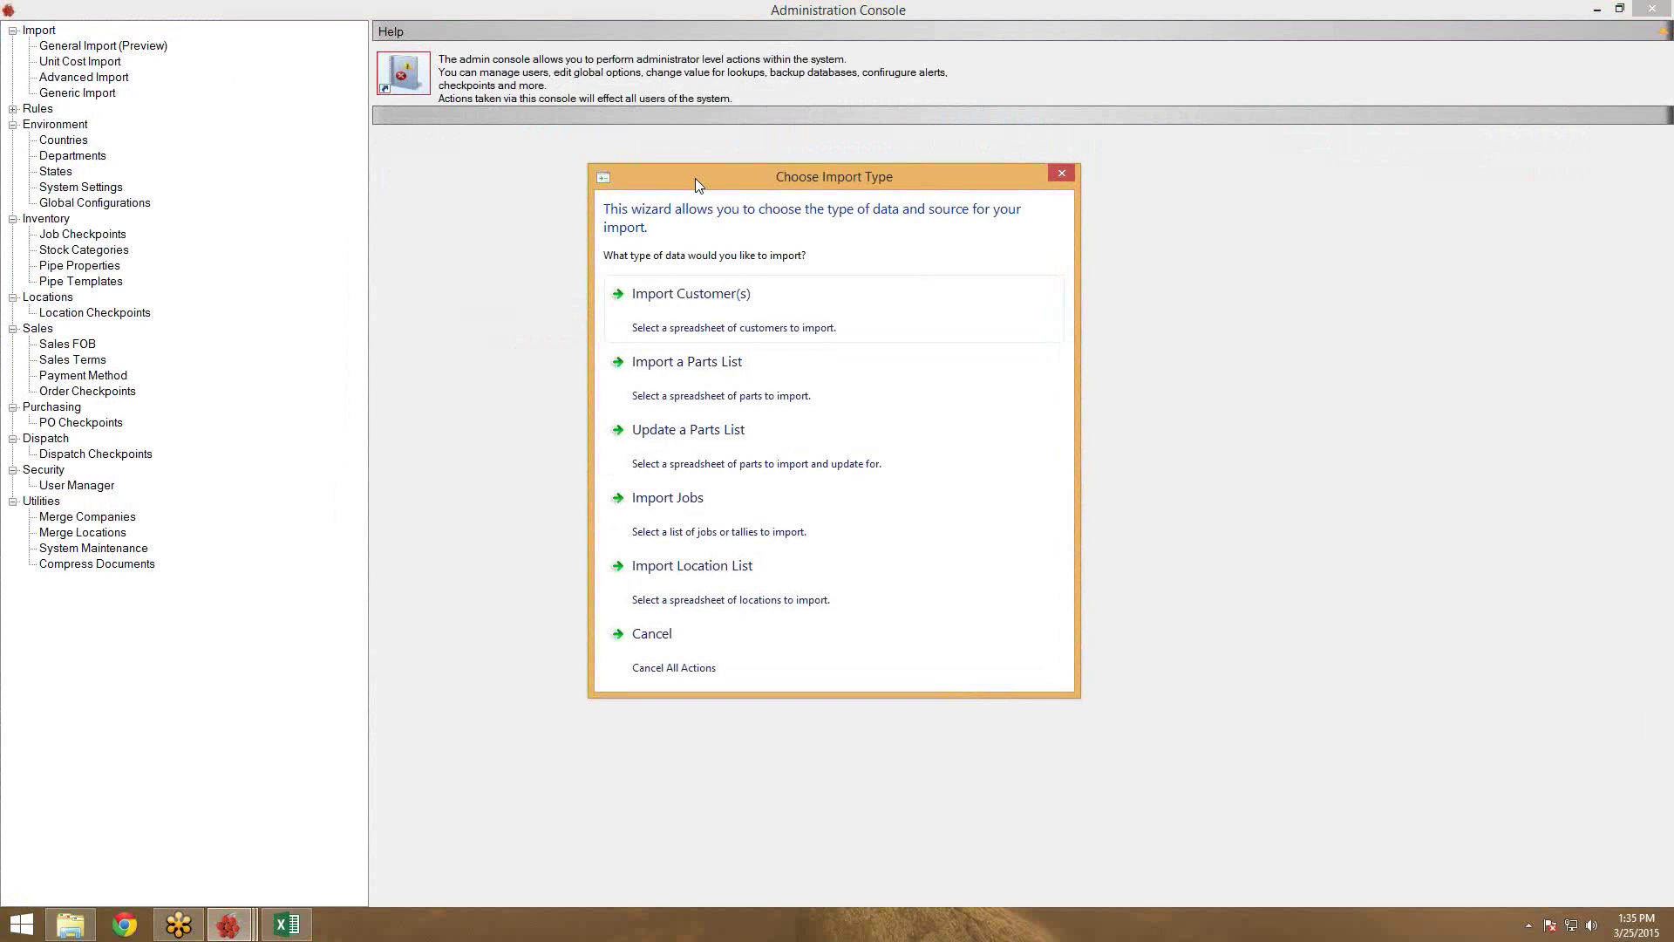
left_click_drag(670, 174, 467, 59)
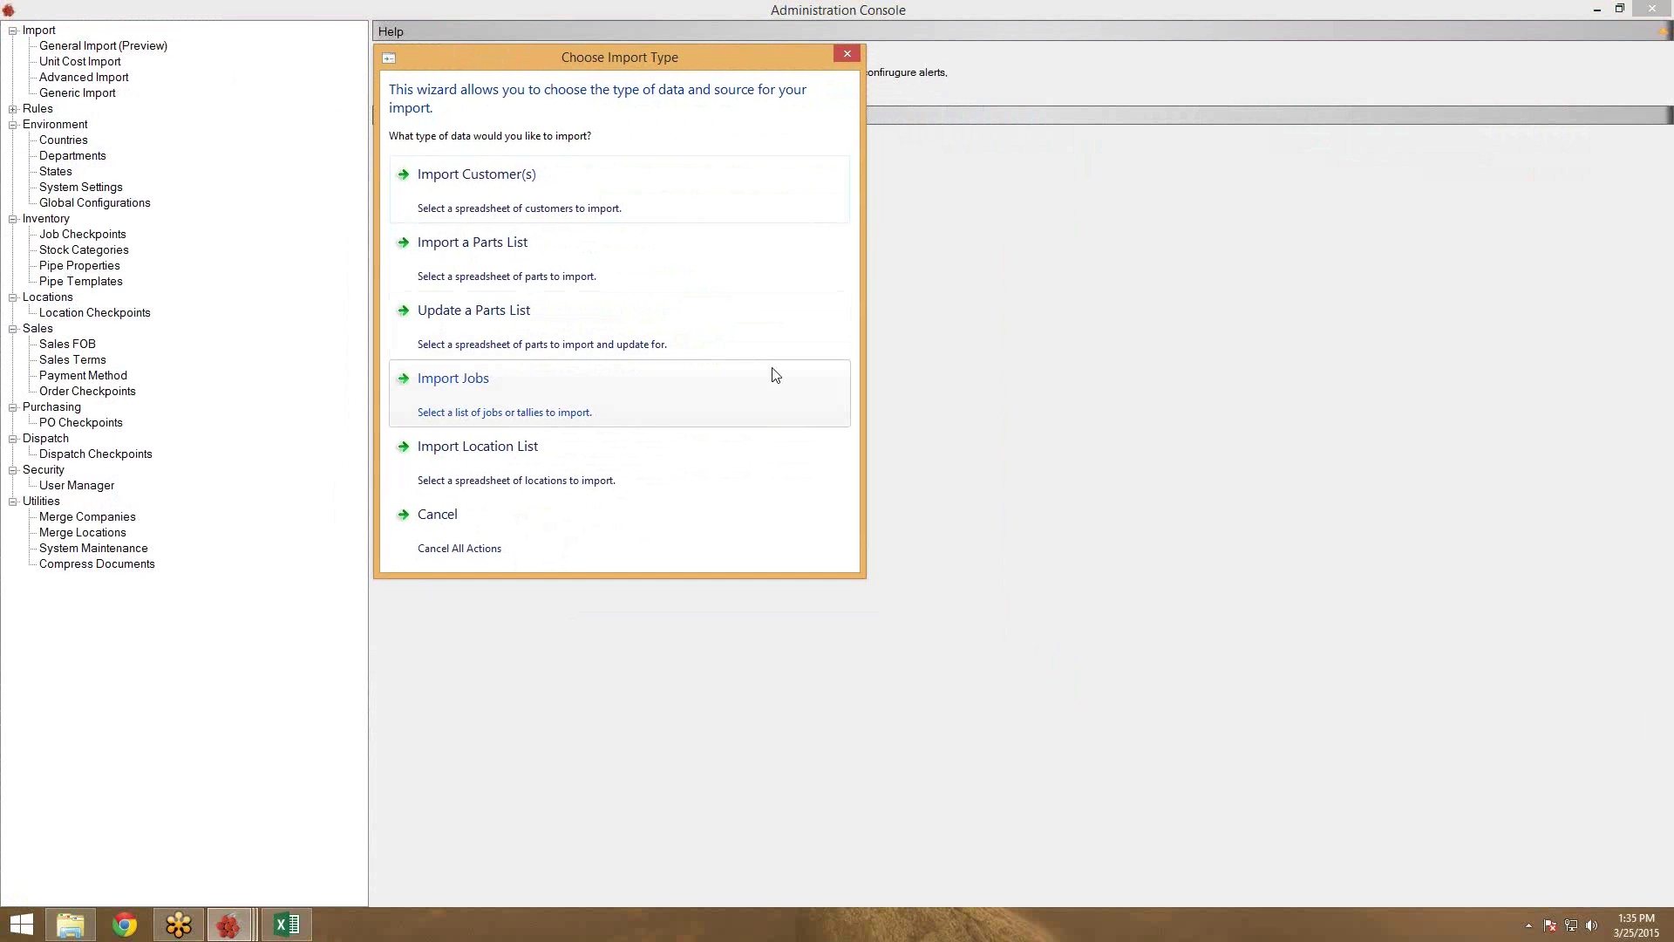
Import customers from WebinarCompanies.xlsx in the WebinarsCompanyImport folder
left_click(462, 204)
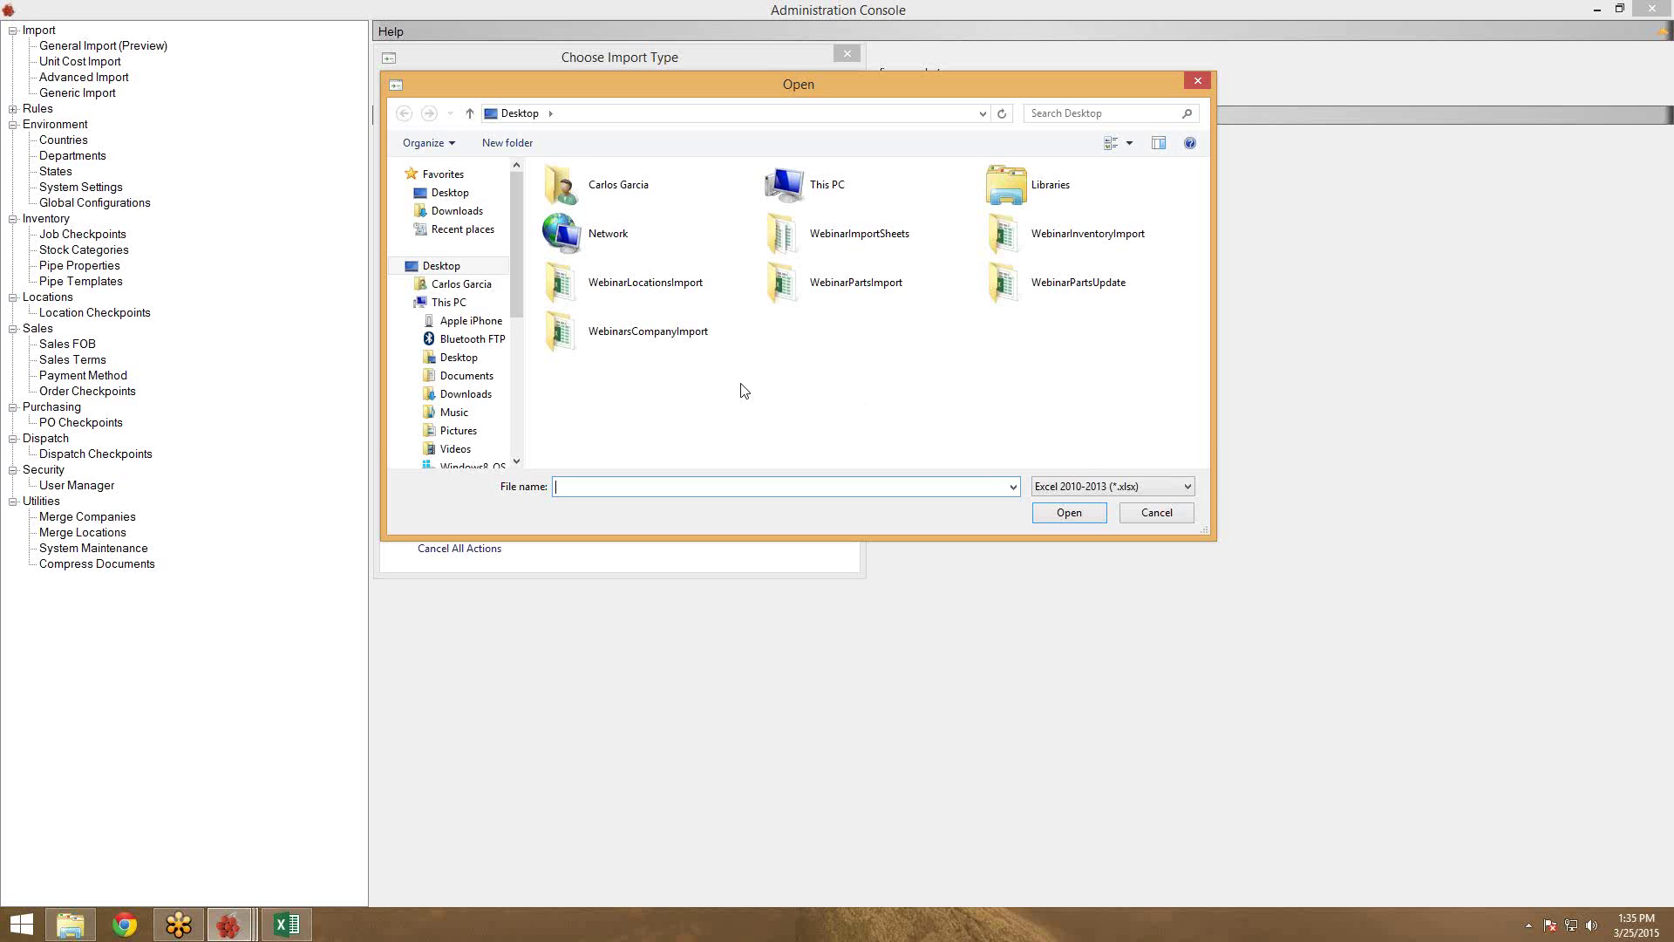
double_click(563, 340)
left_click(622, 195)
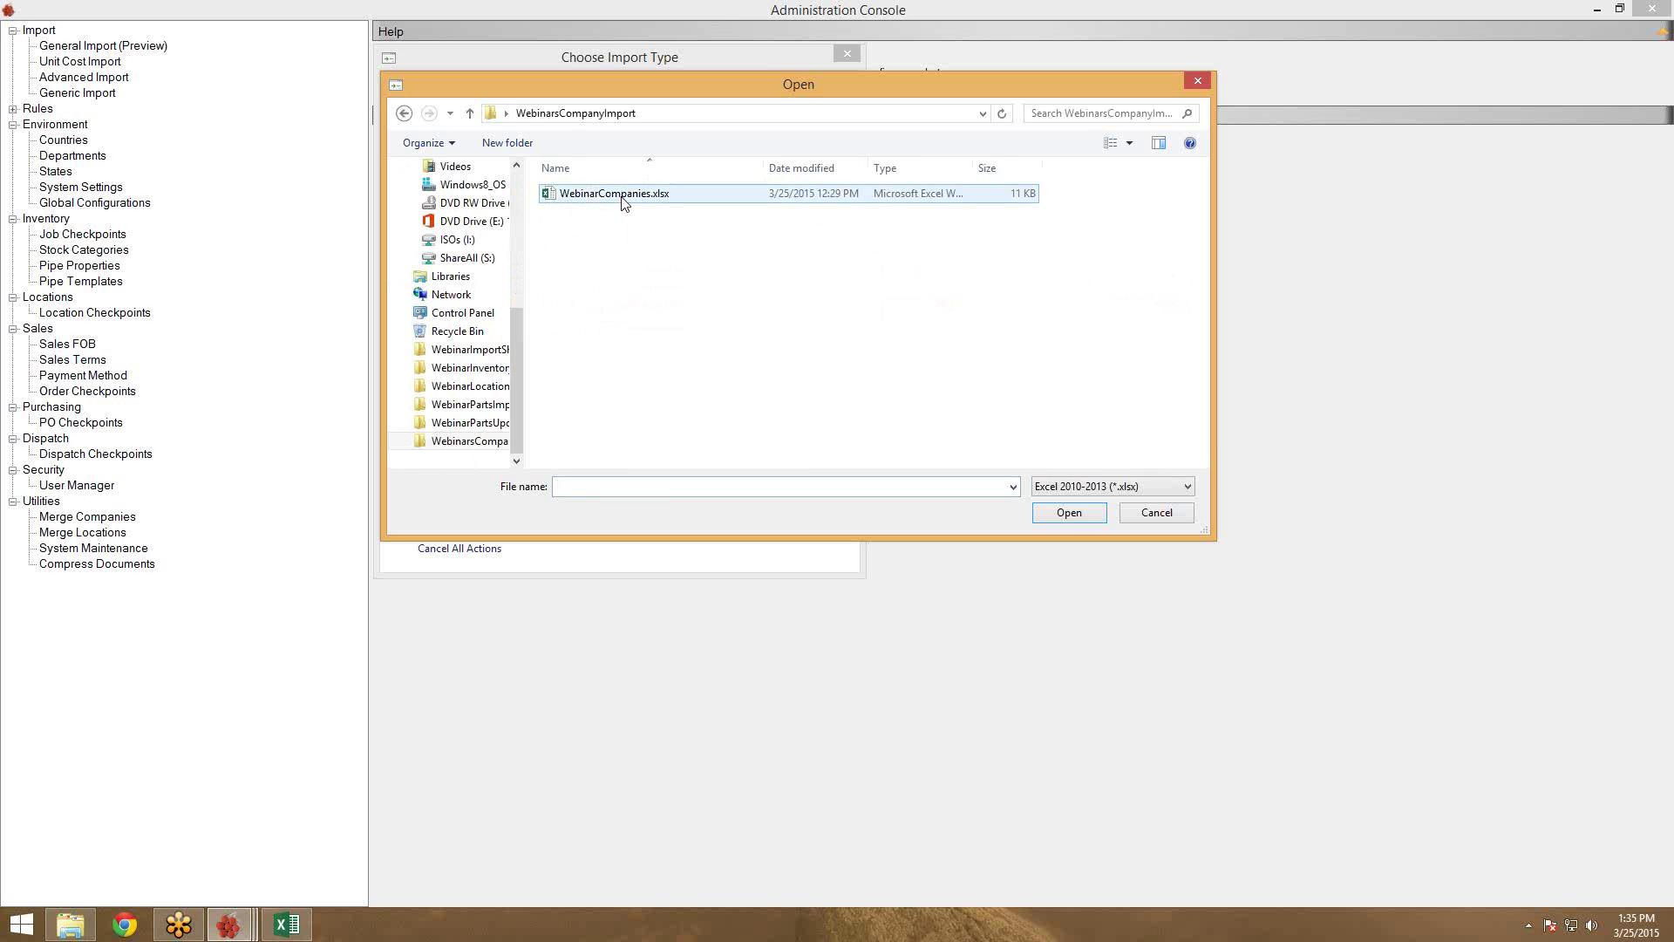
left_click(1060, 514)
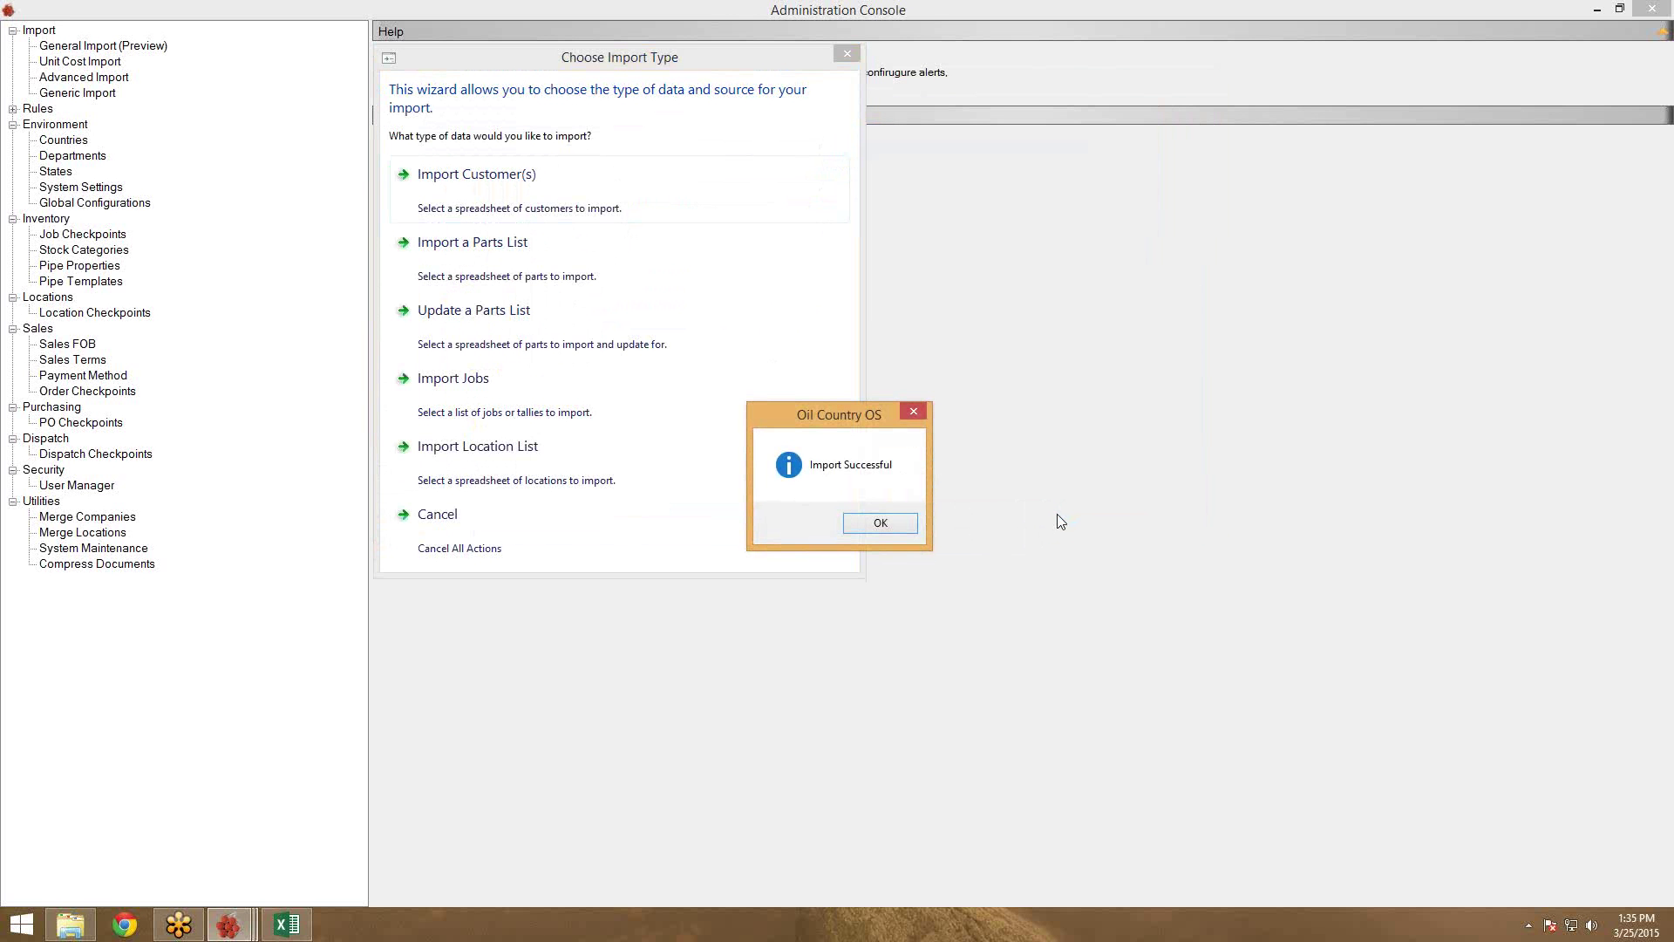
left_click_drag(834, 416, 825, 394)
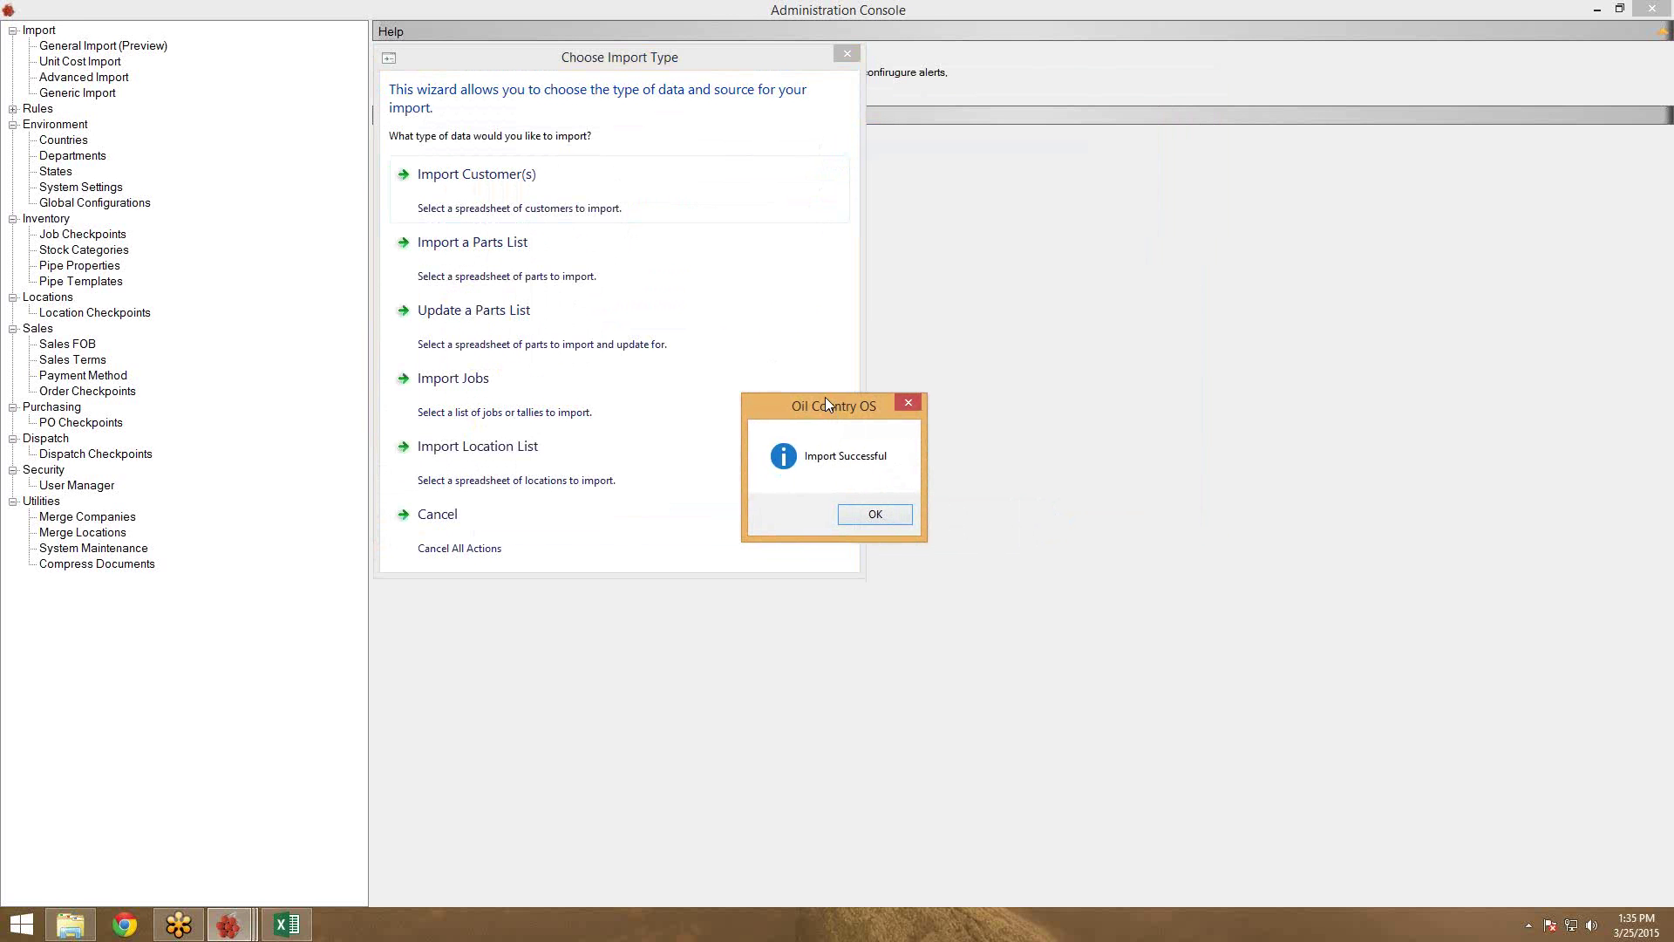
left_click(869, 504)
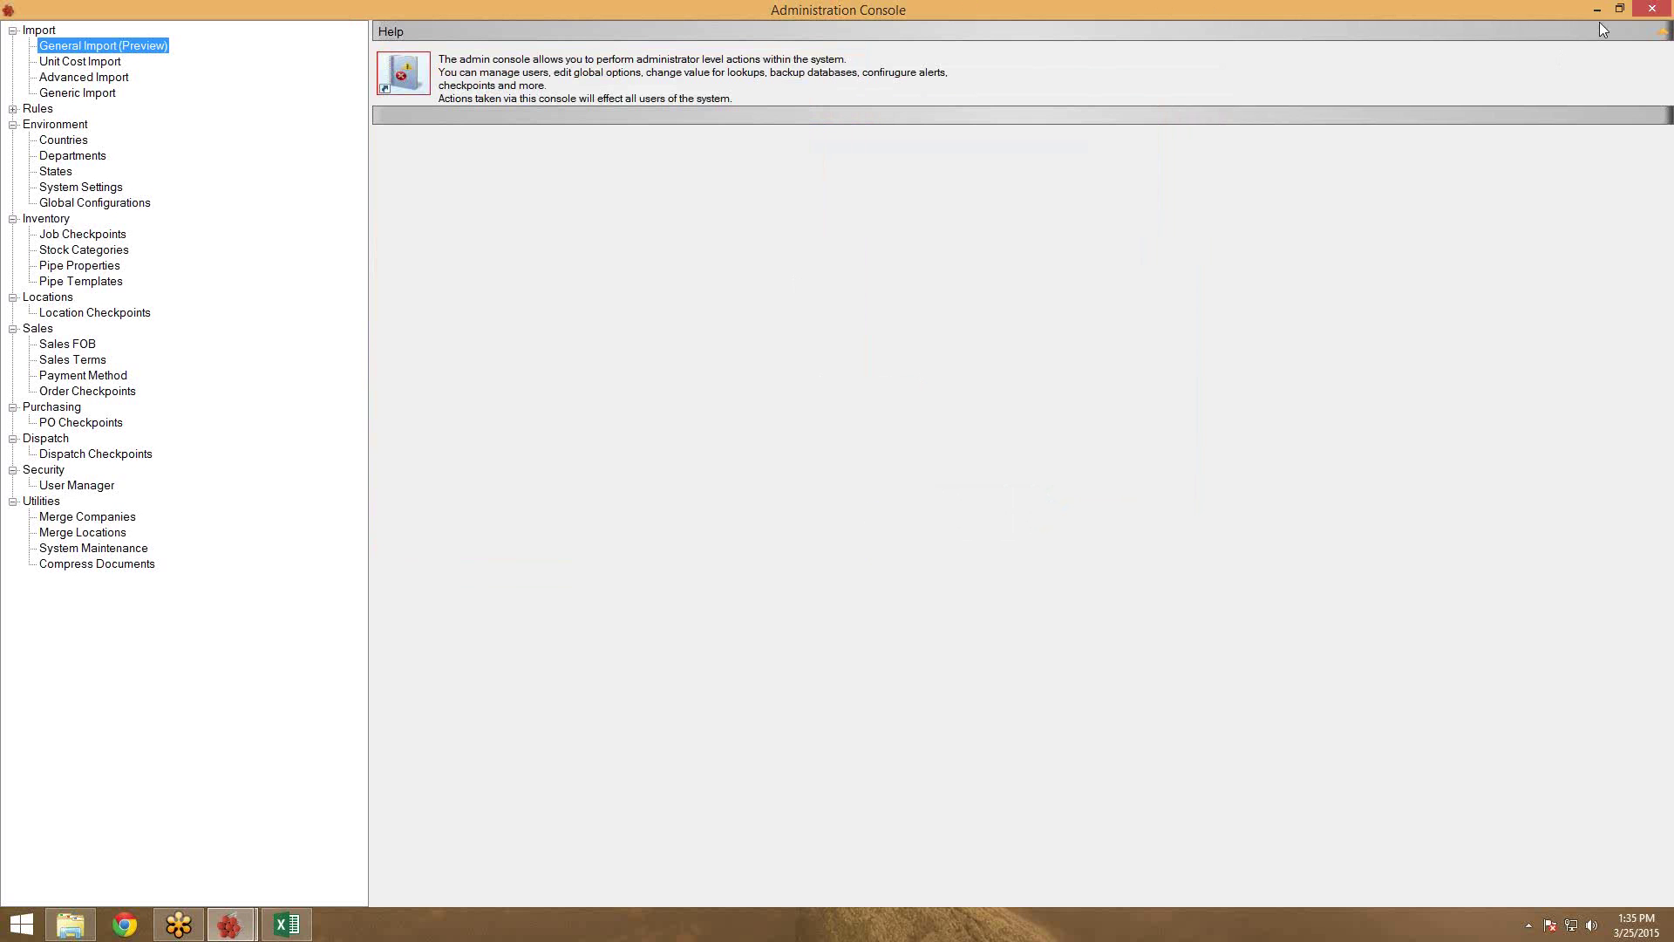
Close the Administration Console and check the imported records in the Companies list, including Carlos Oil Inc. and Maria Oil
left_click(1657, 9)
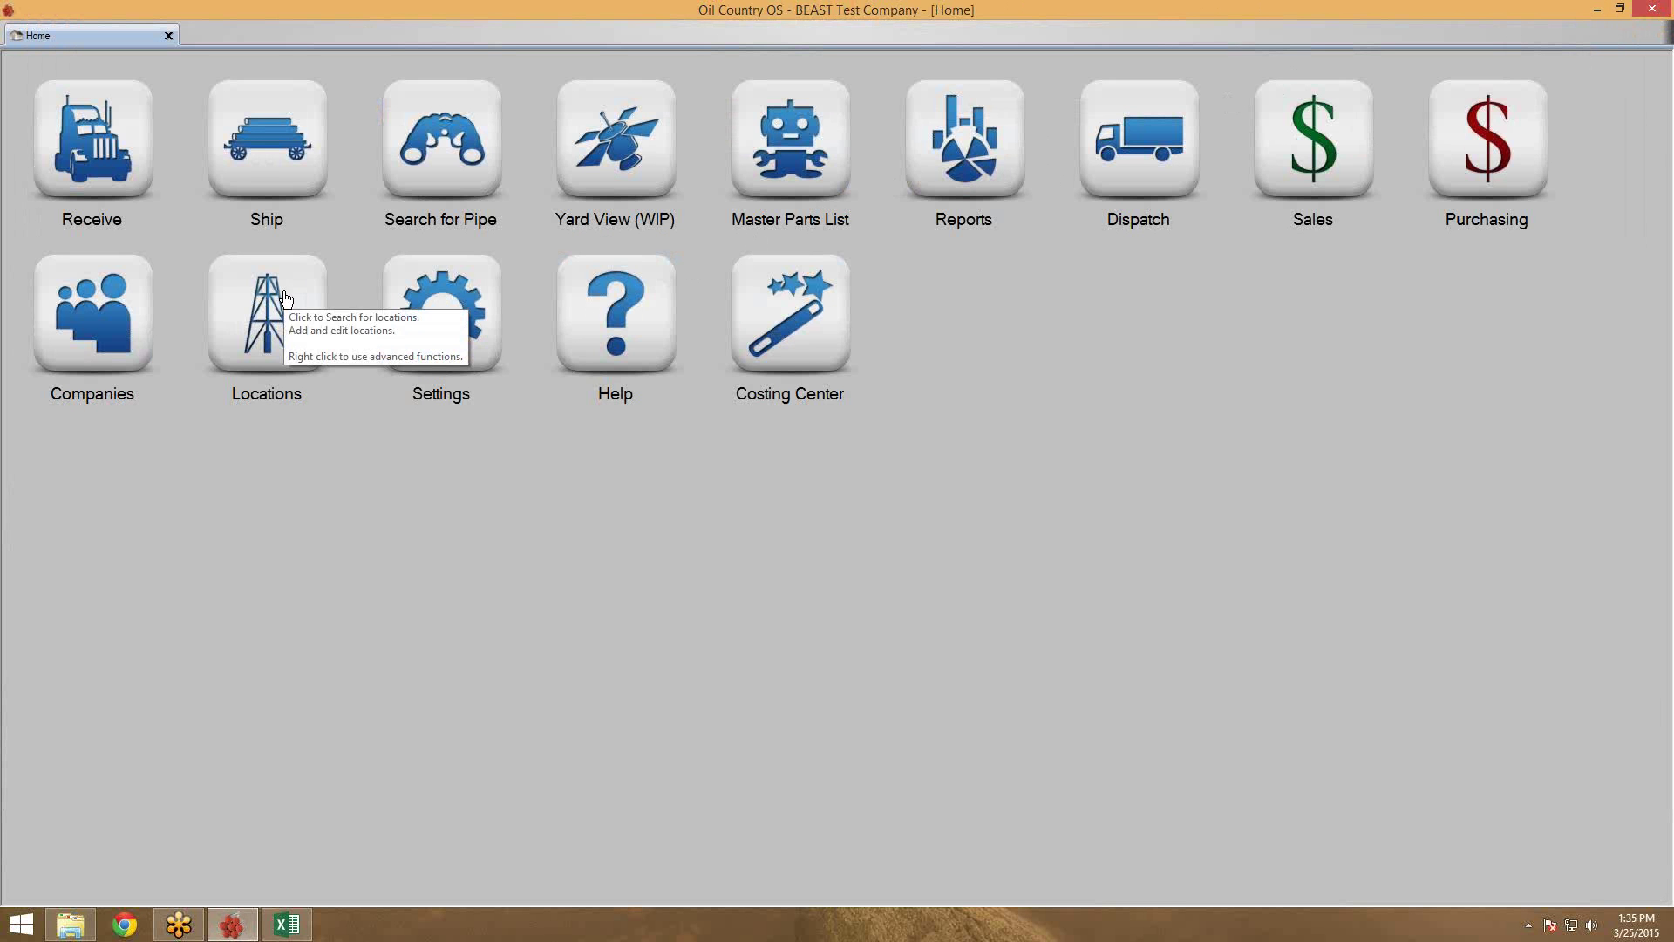
left_click(105, 312)
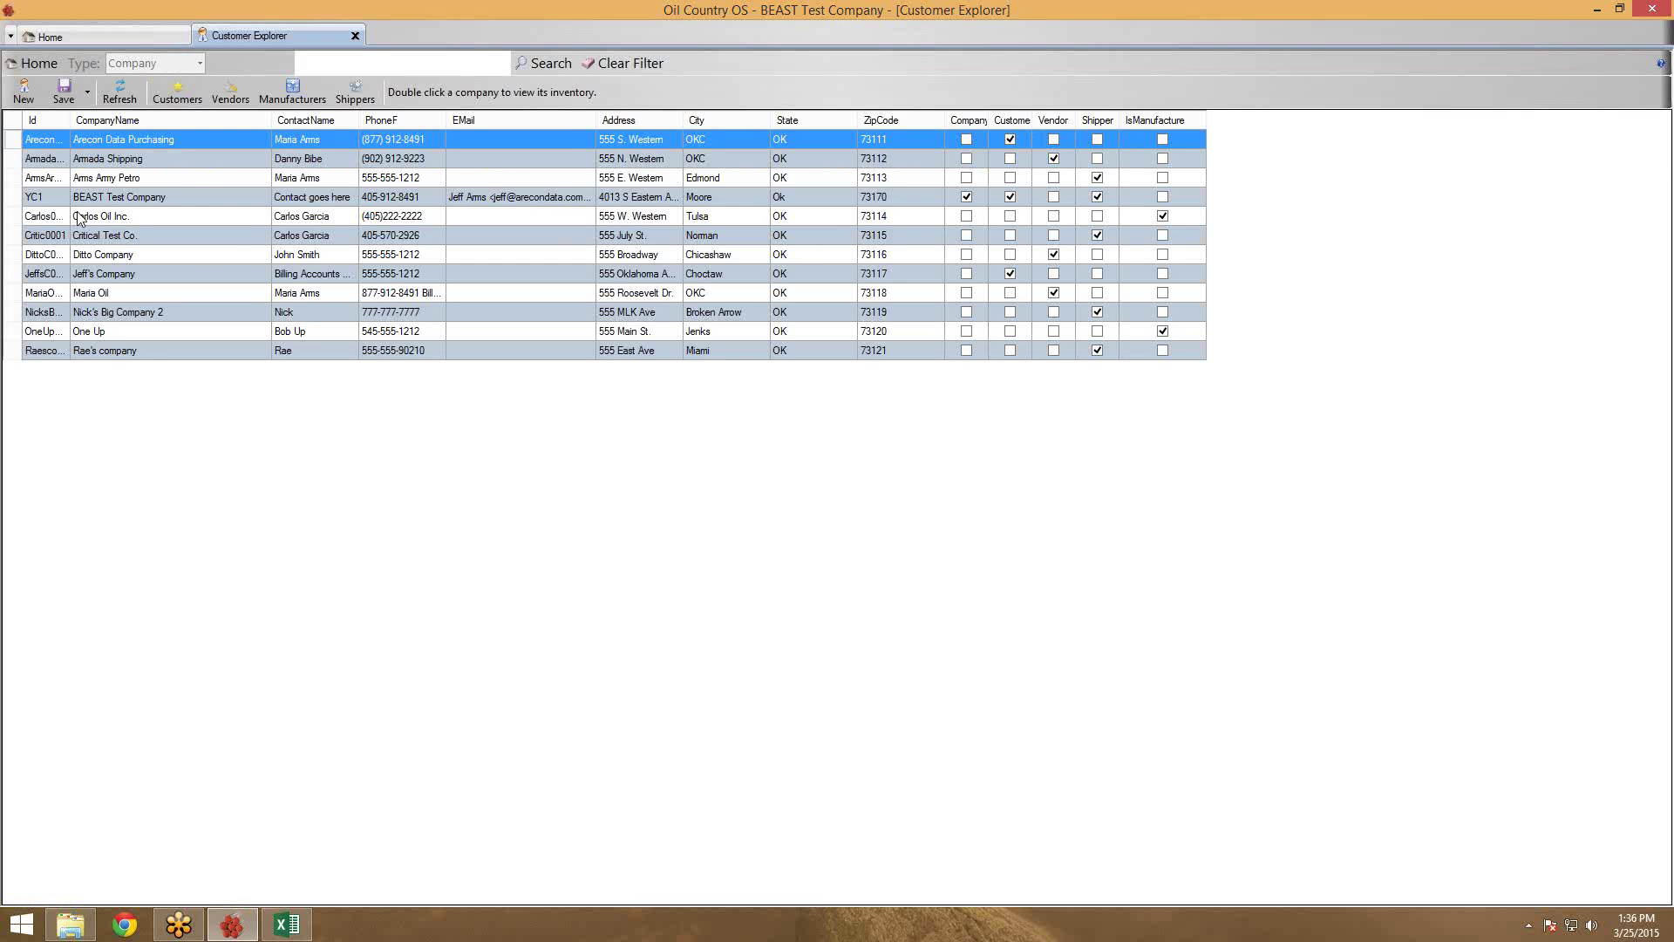
left_click(117, 219)
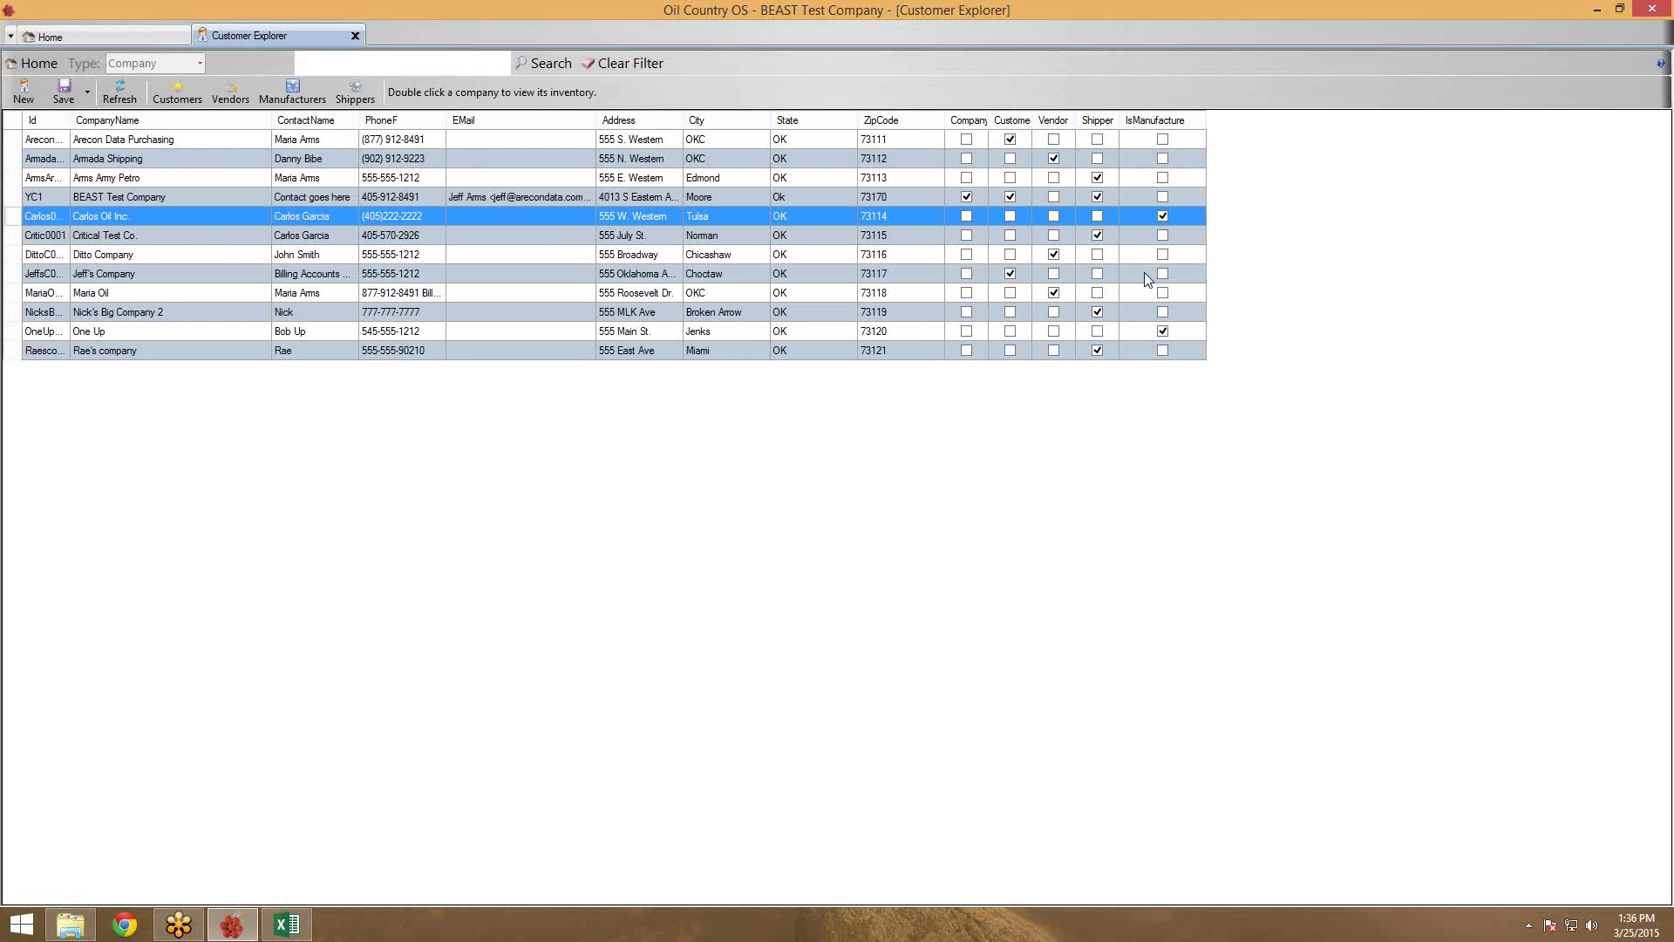
left_click(369, 297)
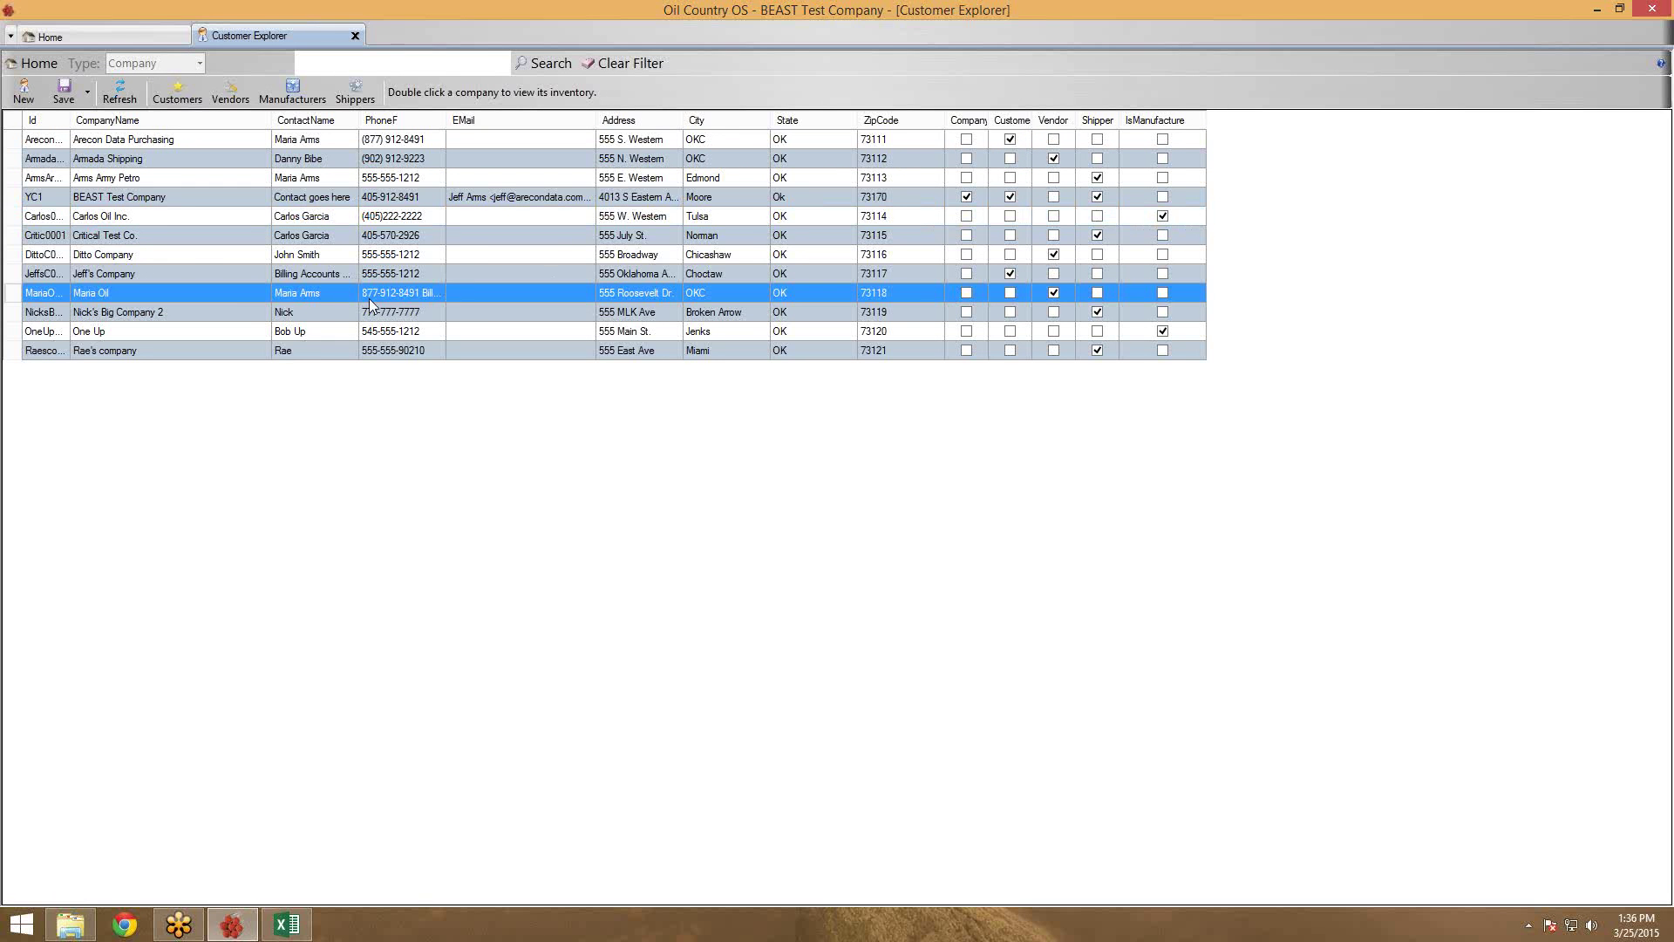
Open a blank Add Company form to examine its general fields and company types, and cancel it
left_click(23, 91)
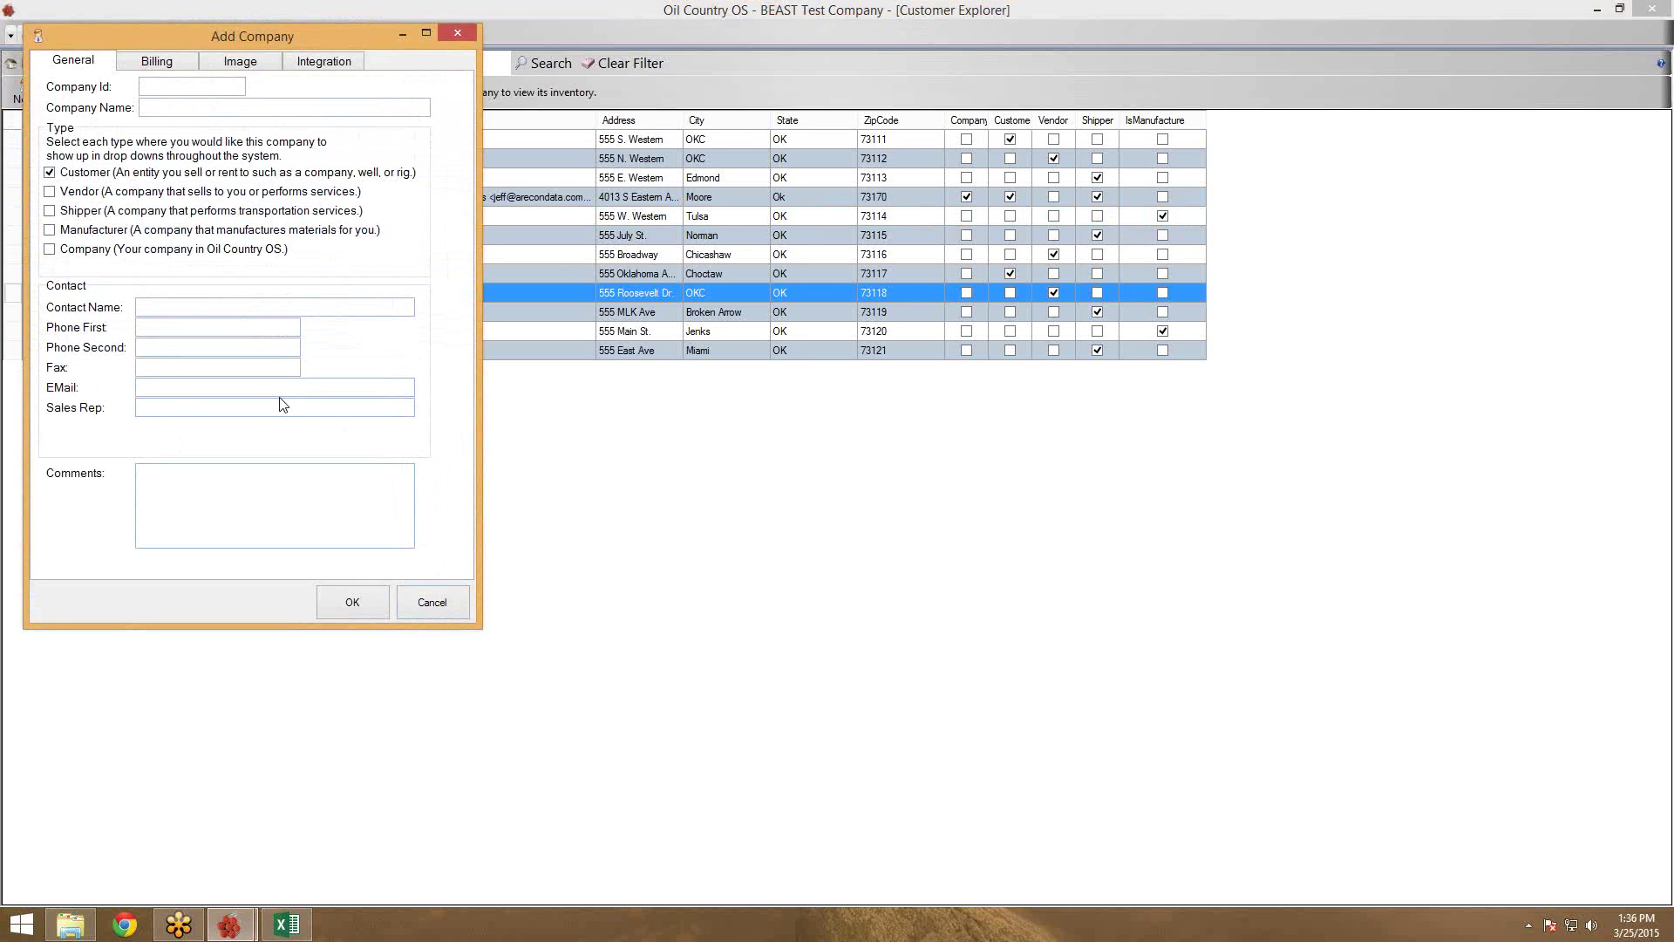
left_click(452, 601)
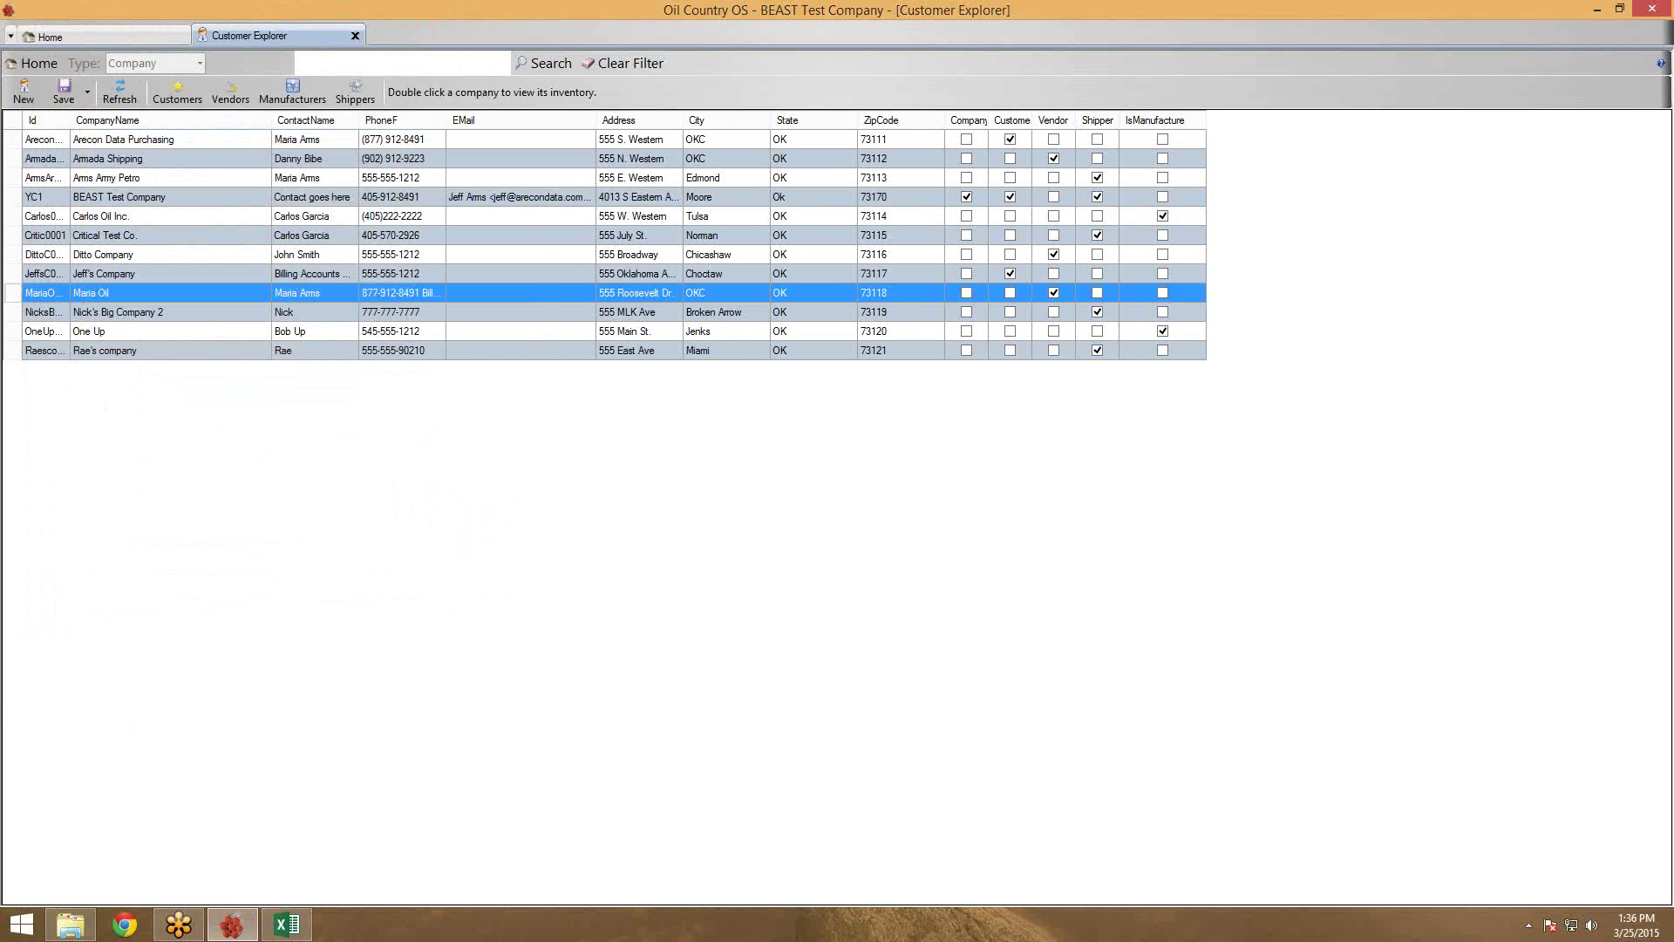
Bring up the WebinarsCompanyImport folder and check the WebinarCompanies-000 log and spreadsheet files produced by the import
key("super+e")
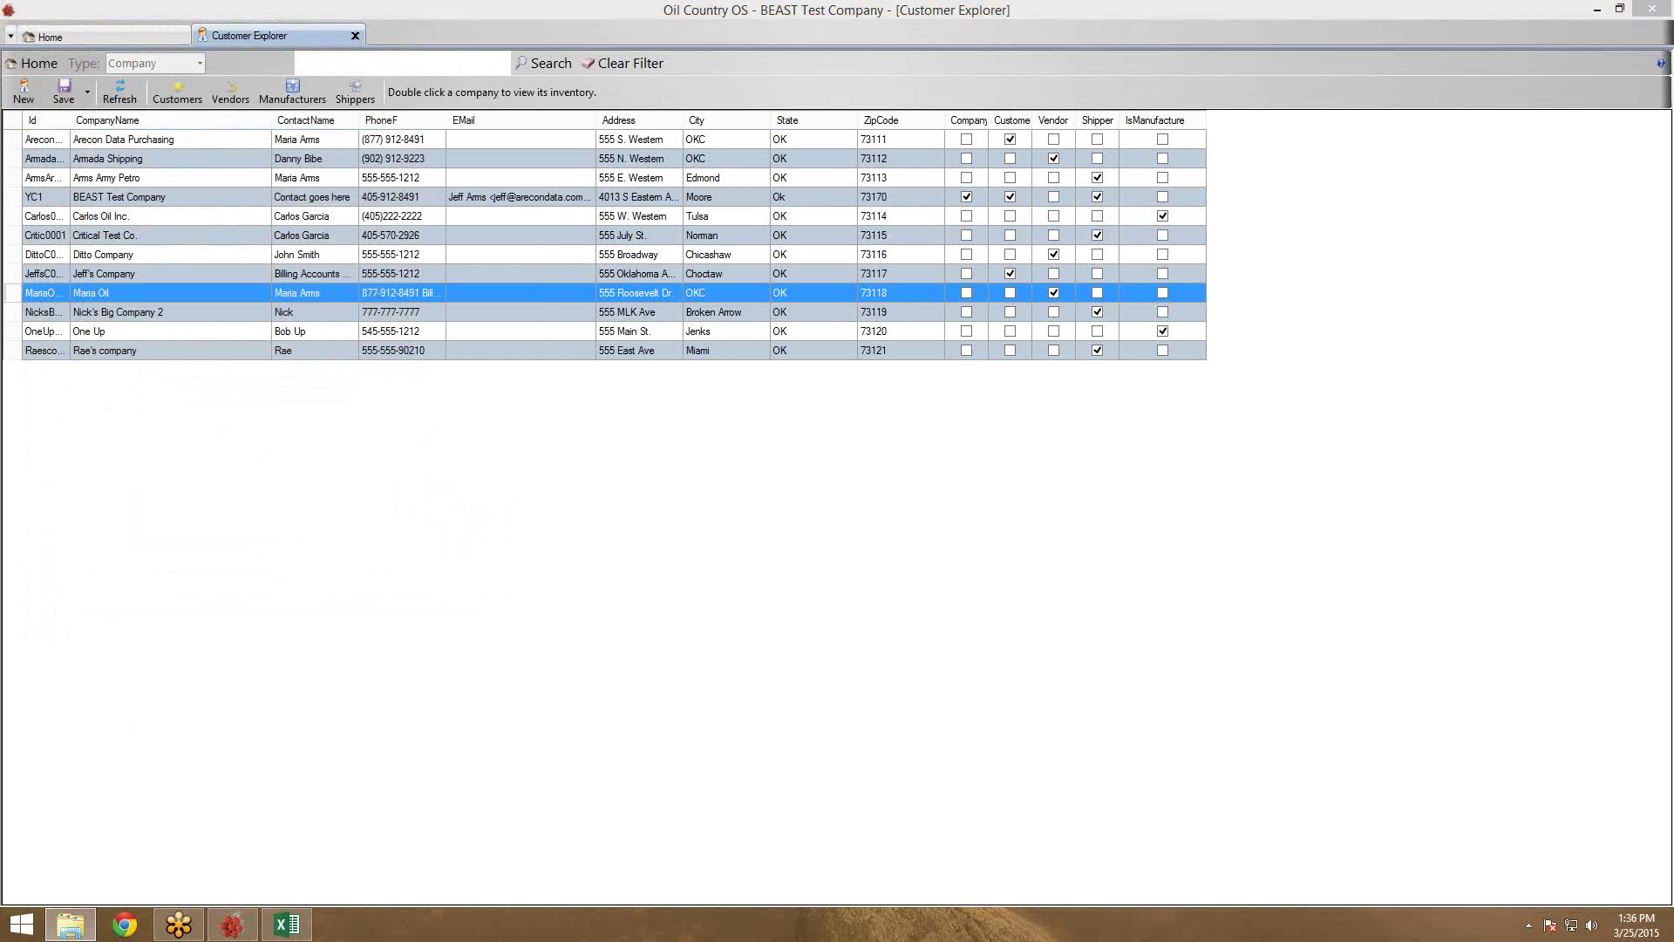
left_click_drag(0, 192, 583, 174)
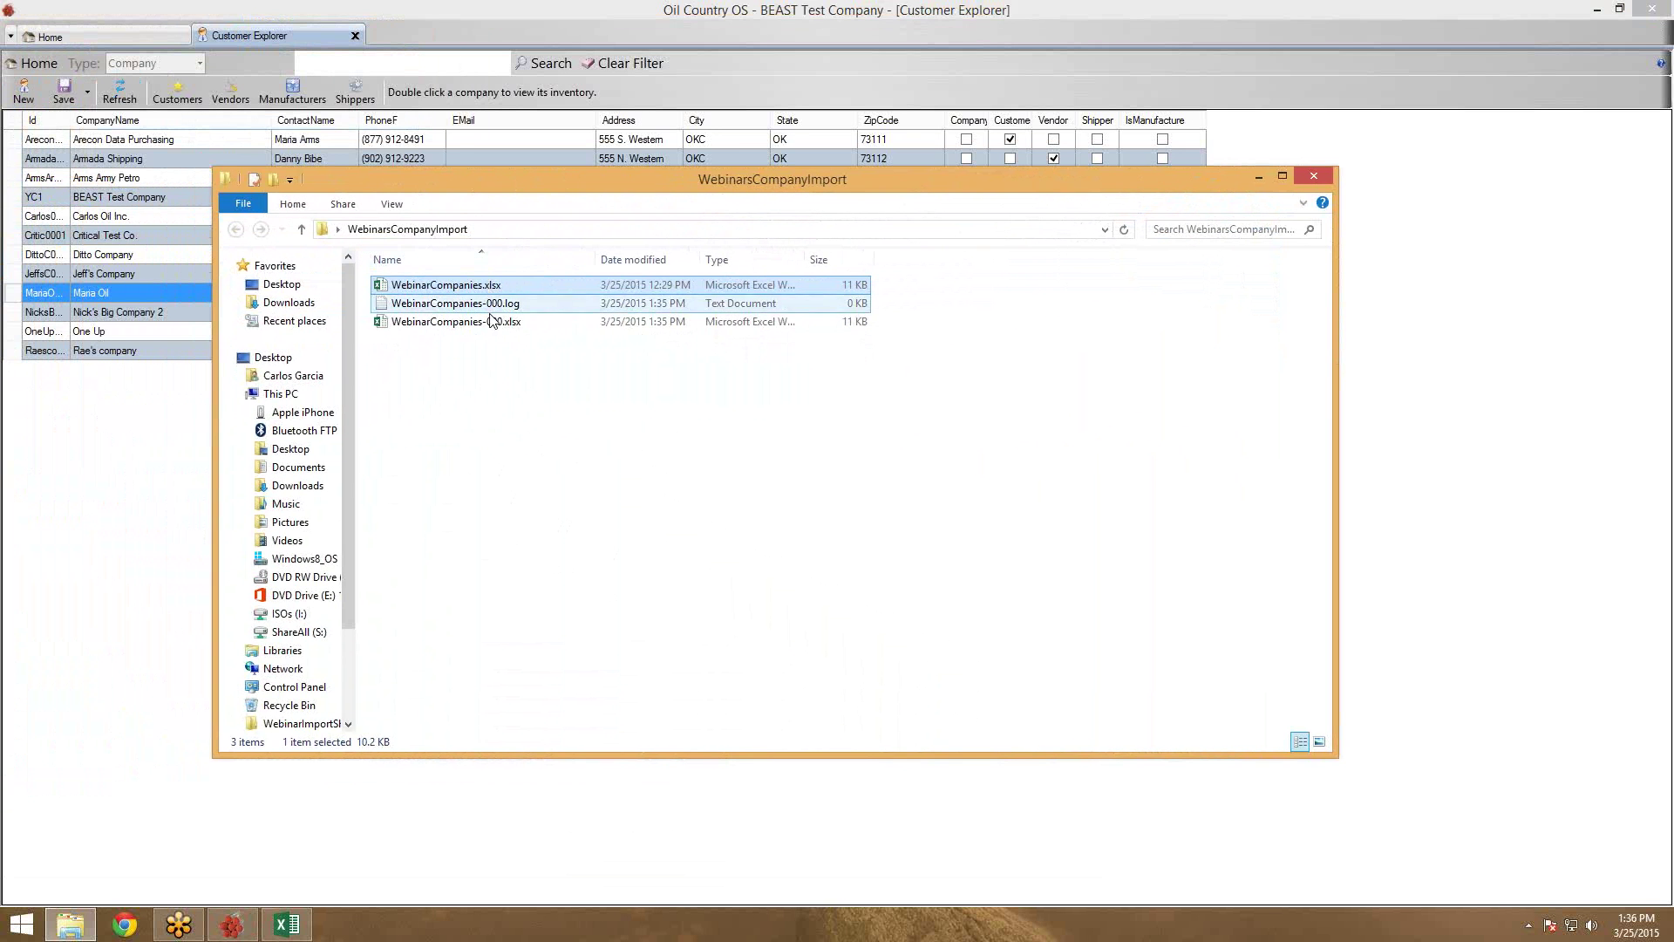
left_click(433, 322)
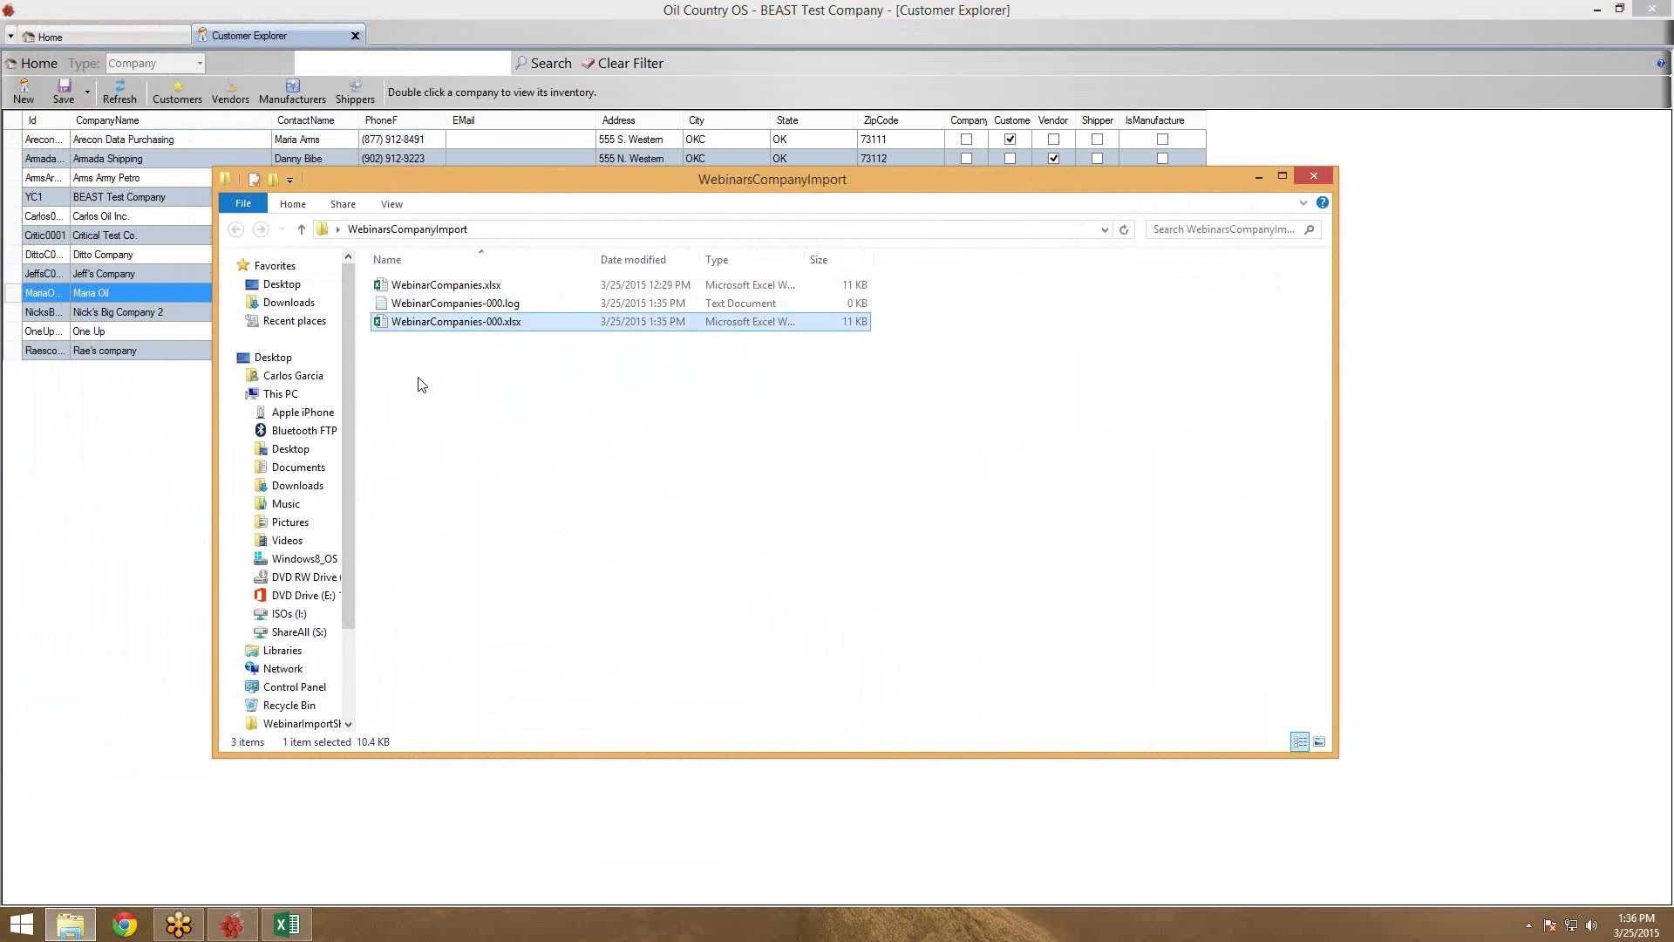
left_click(438, 303)
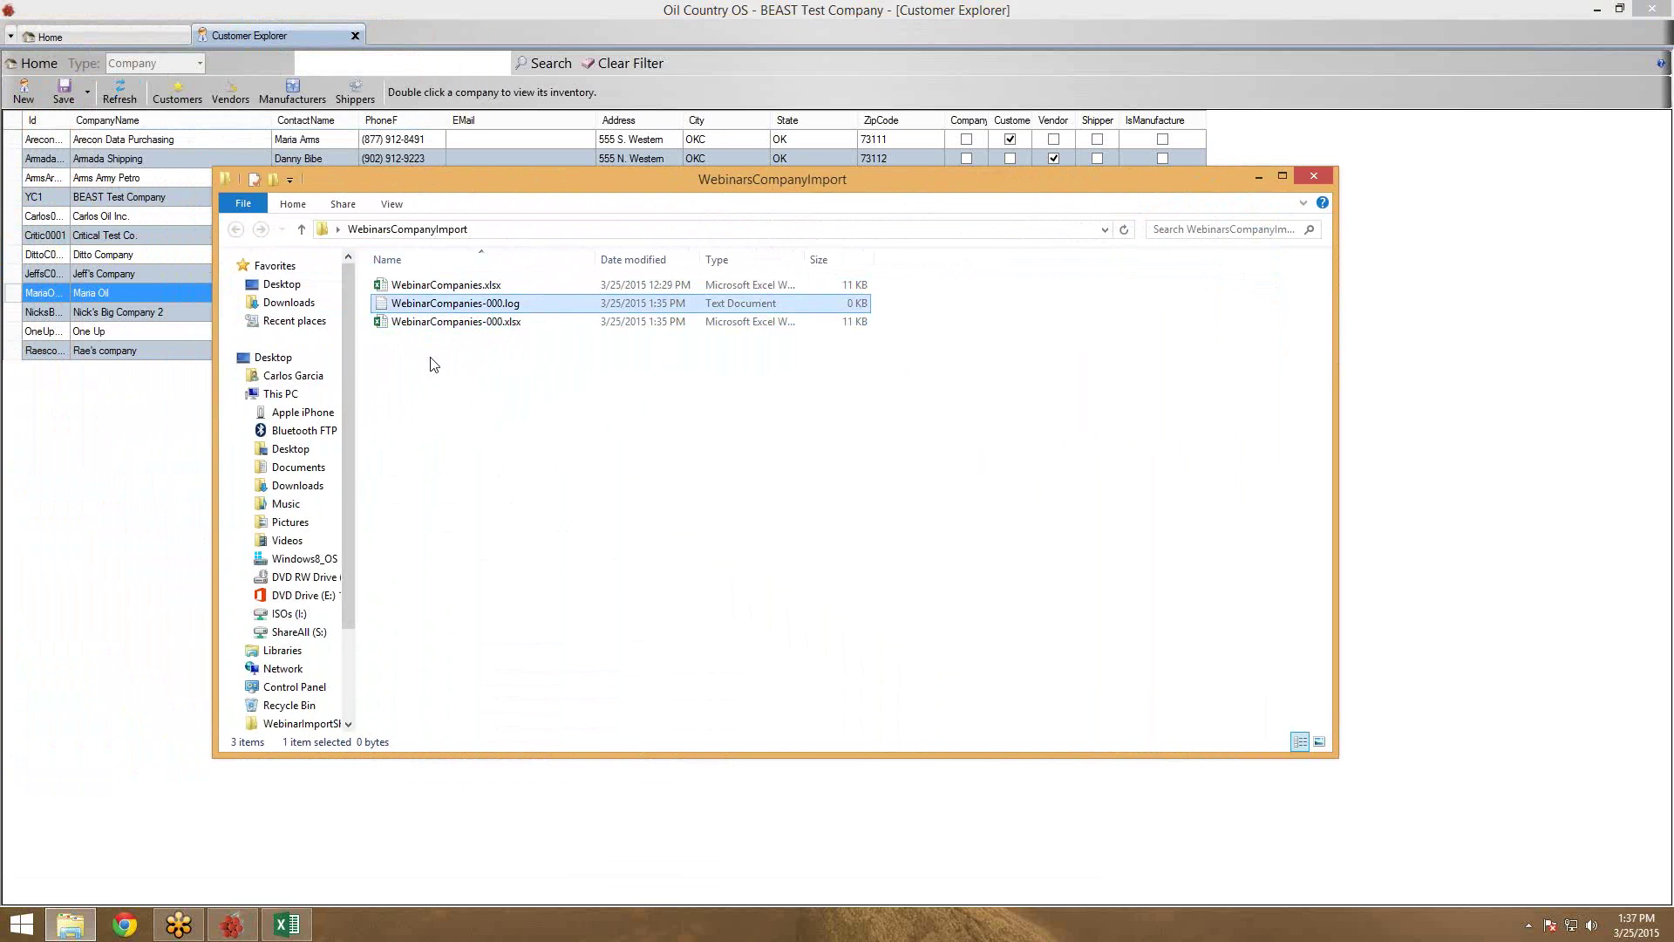
left_click(443, 322)
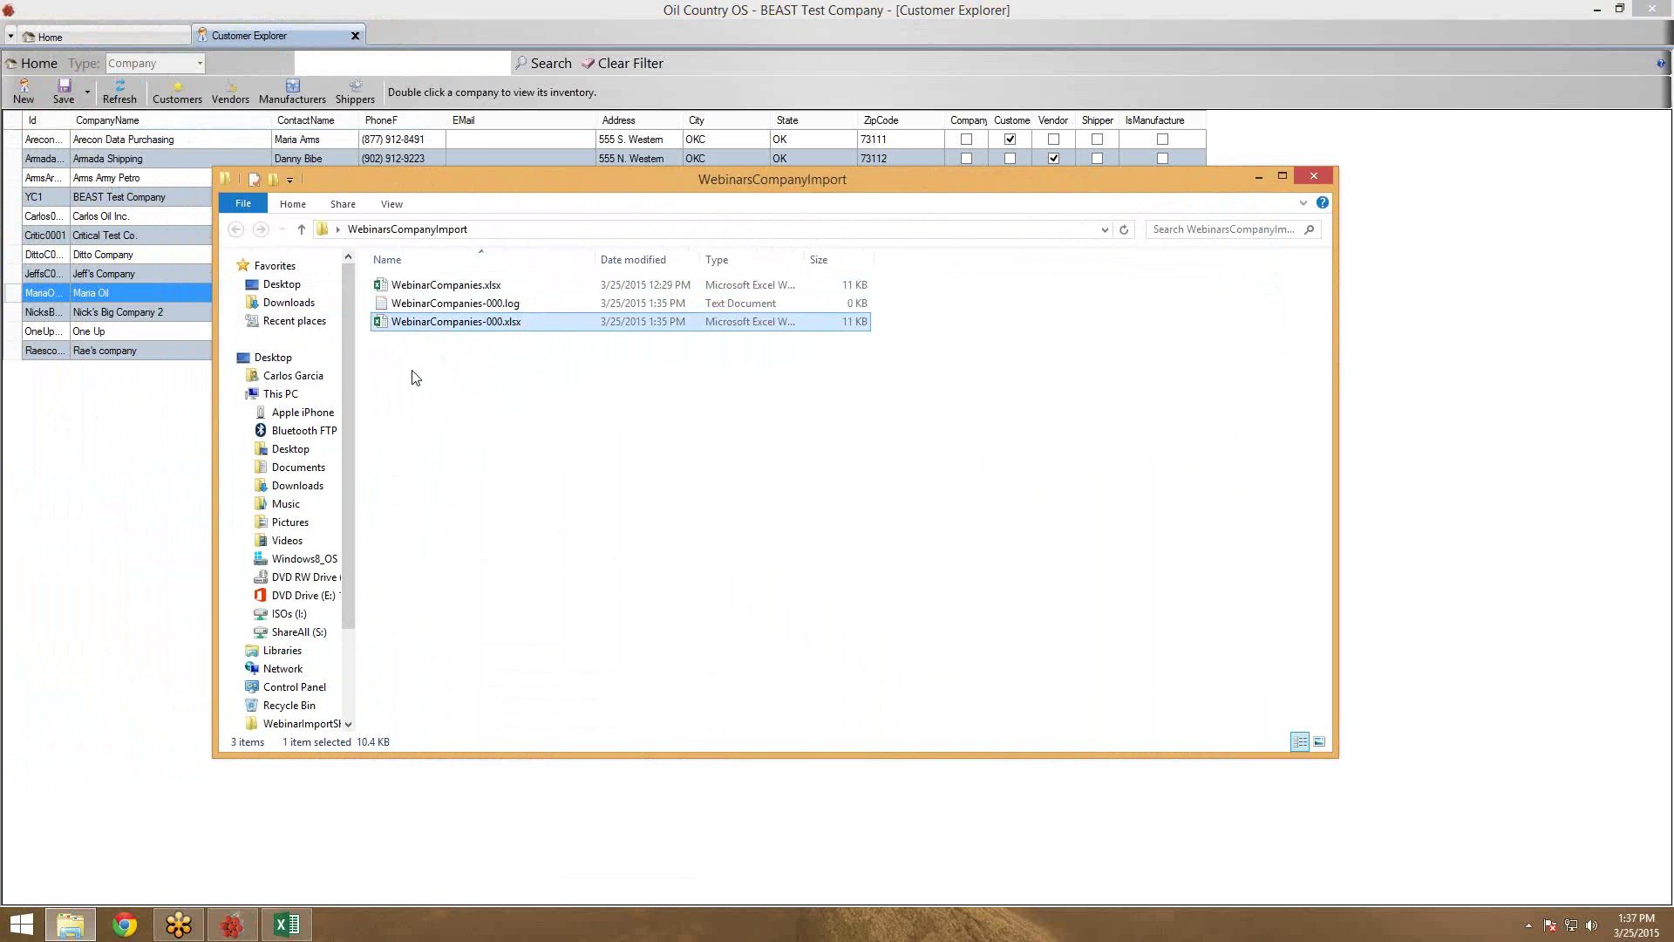
Open WebinarCompanies-000.xlsx, review the highlighted company rows, and close the workbook
double_click(419, 322)
left_click(533, 410)
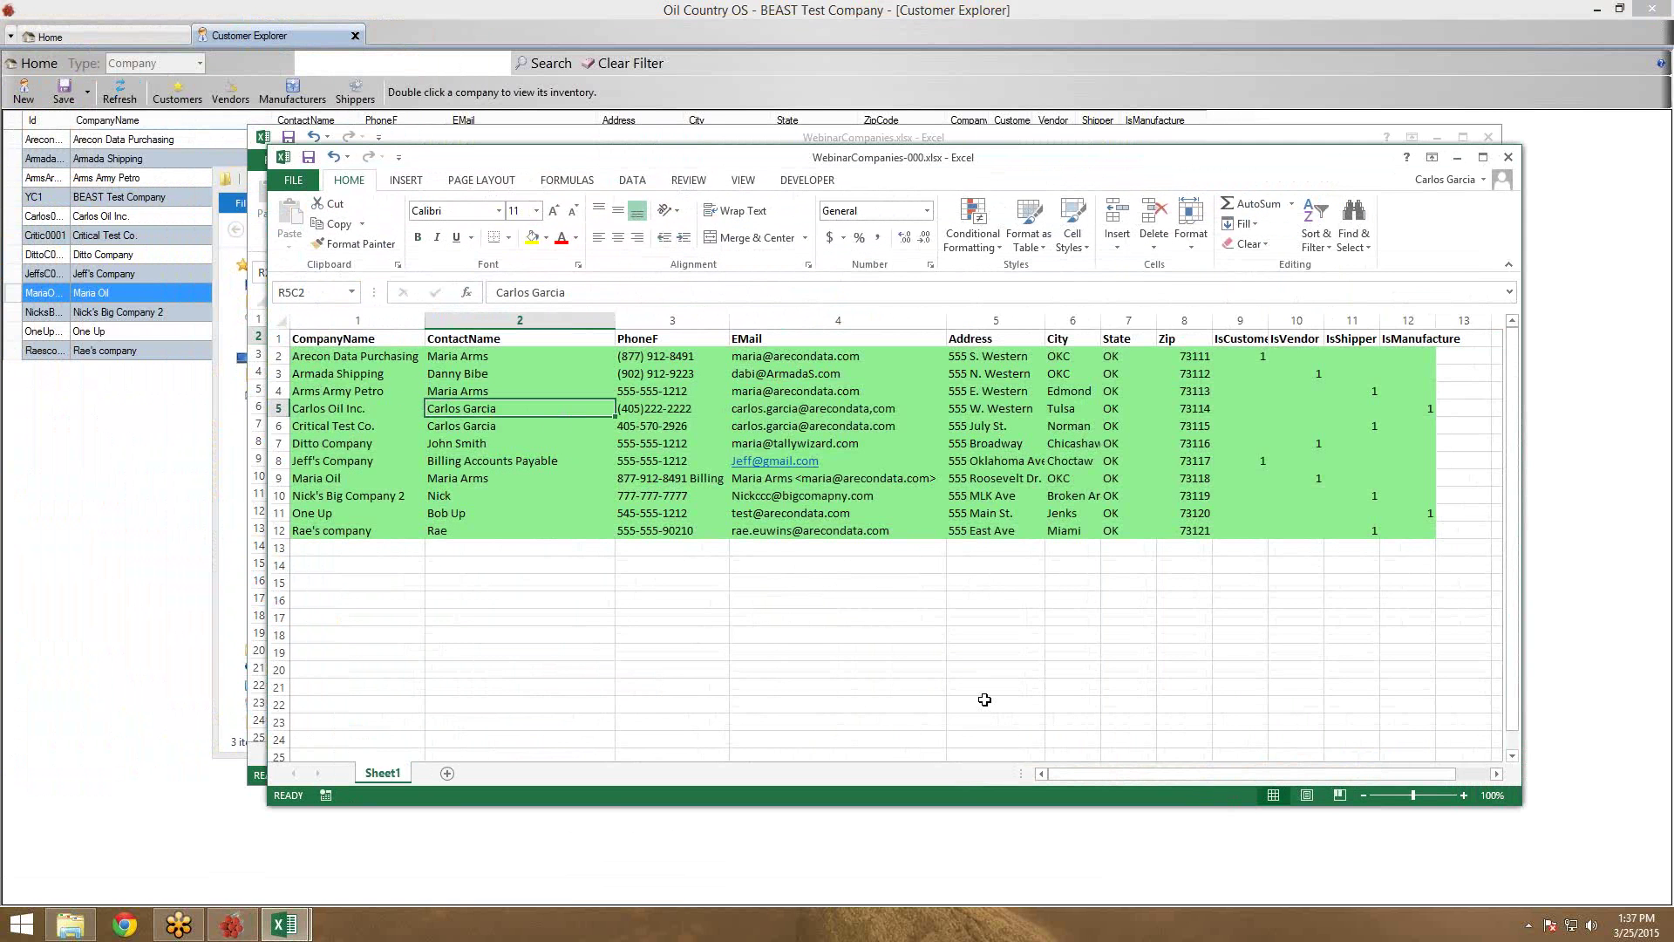
left_click_drag(318, 356, 1404, 544)
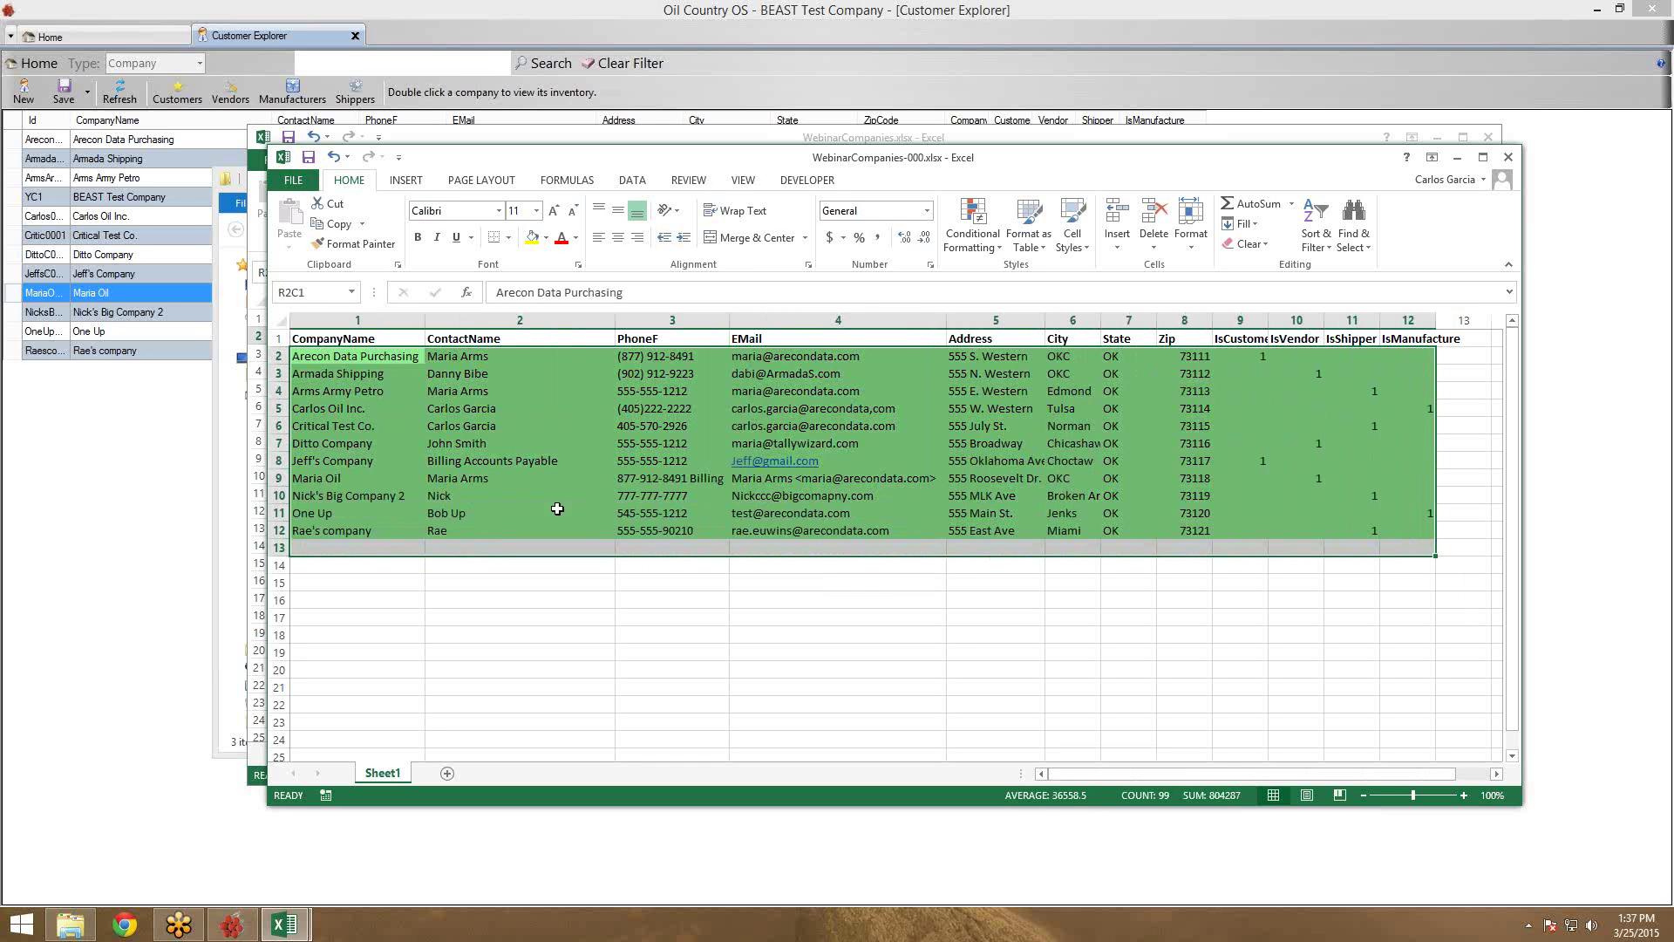
left_click(392, 497)
left_click(332, 548)
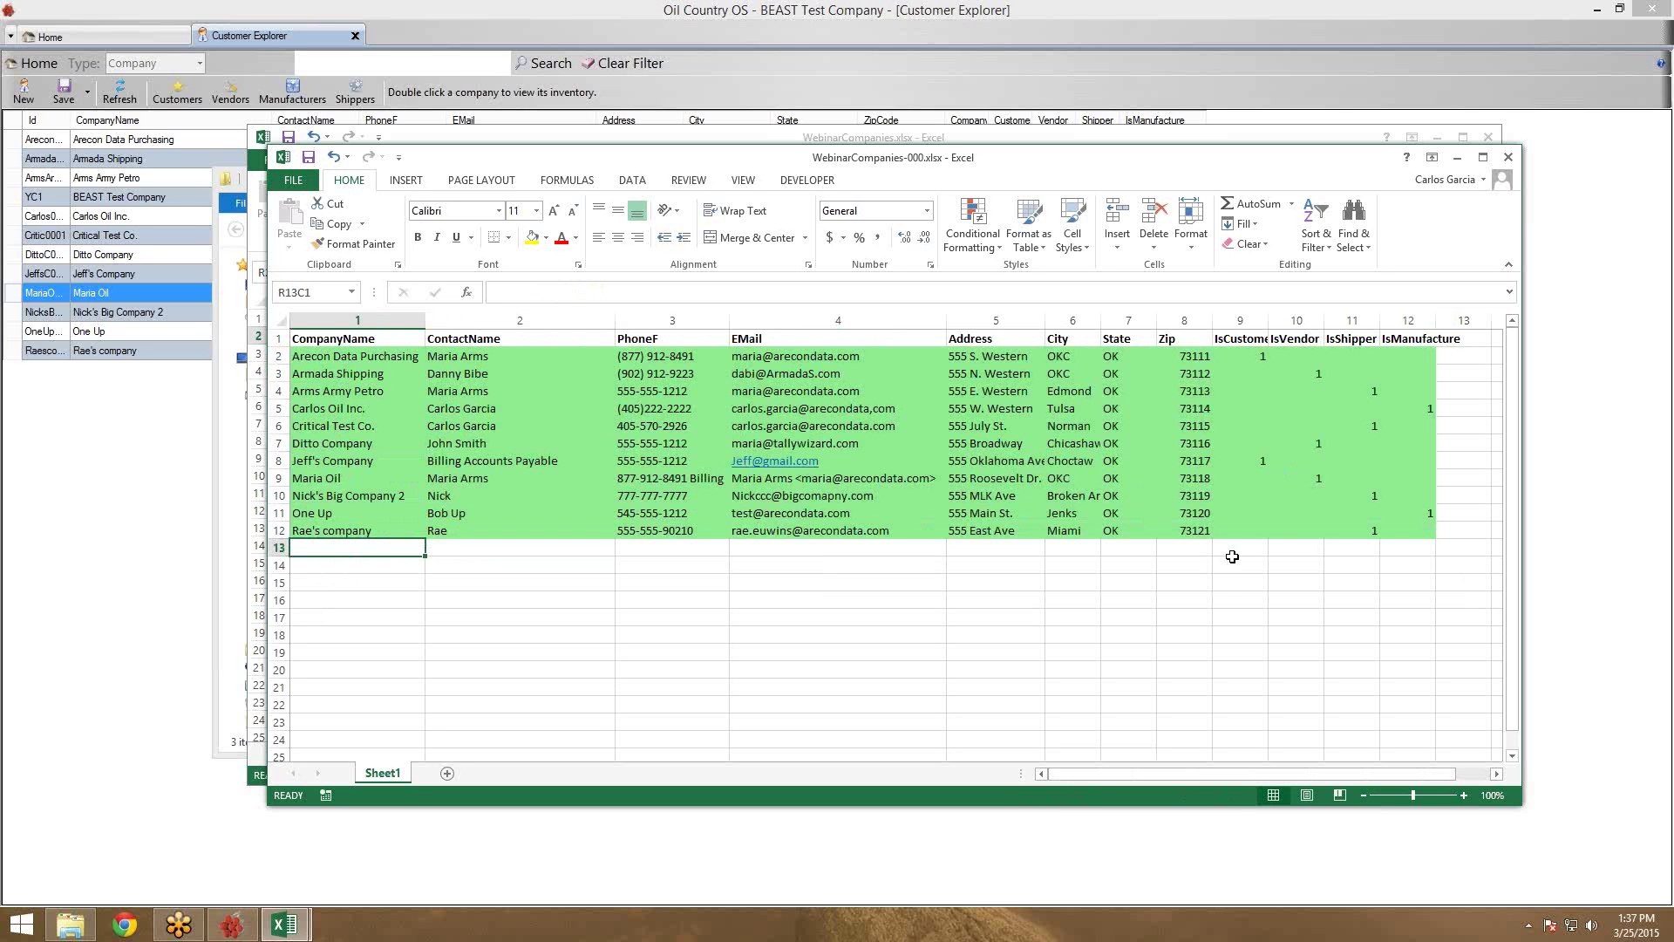
left_click(1511, 157)
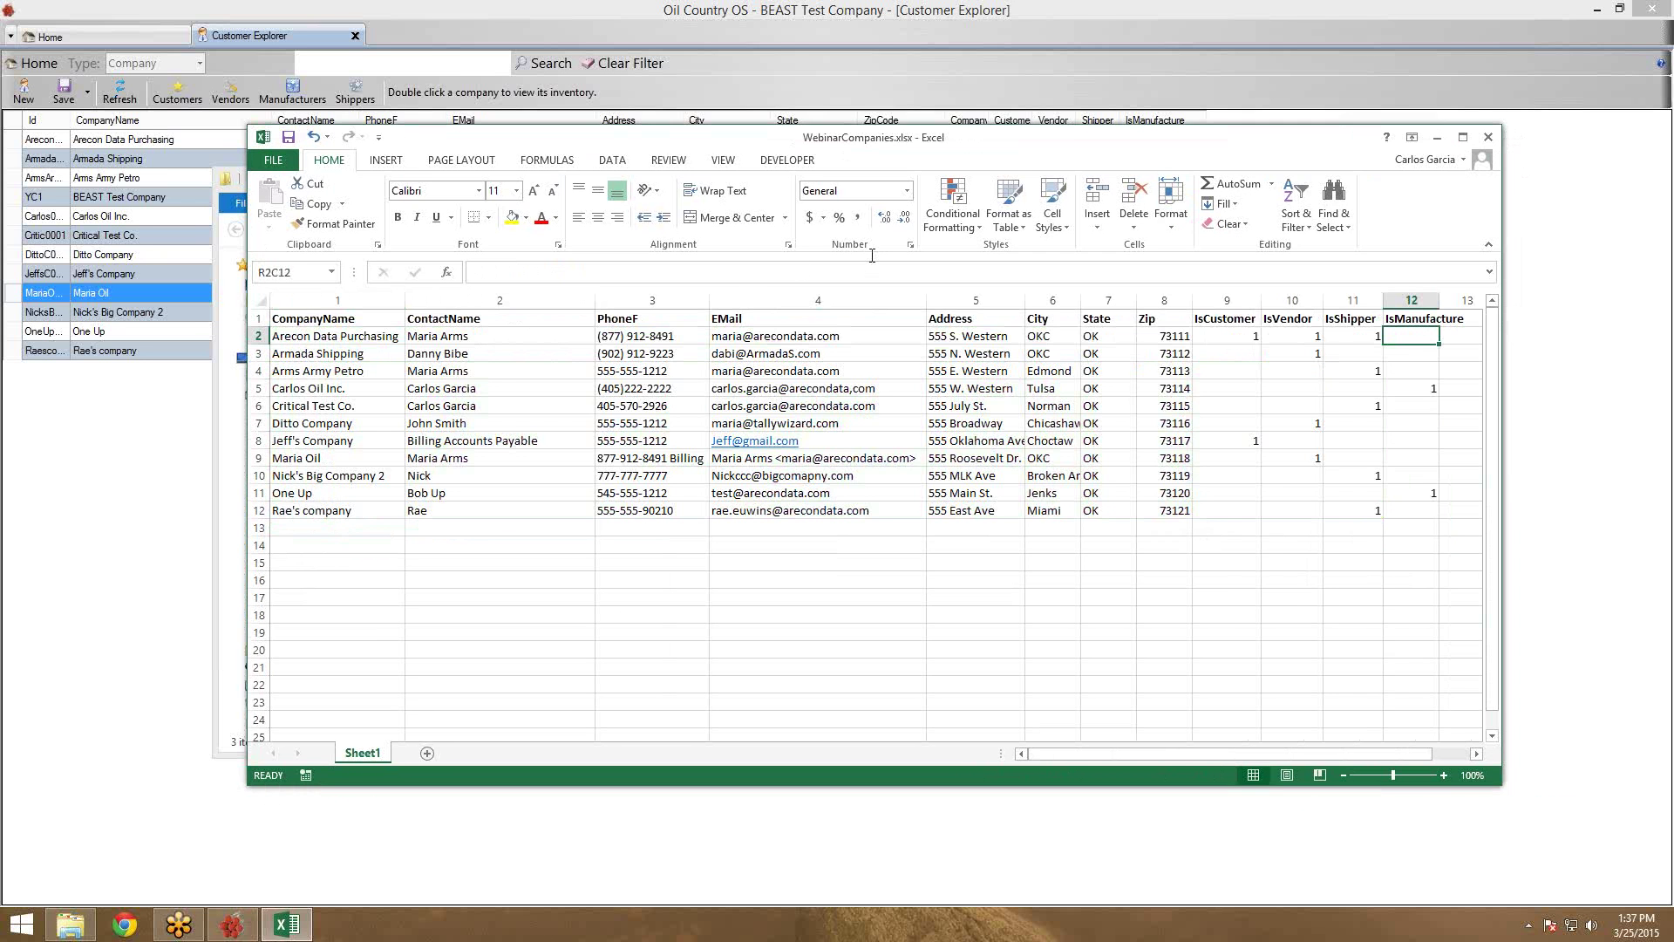
Close the original WebinarCompanies.xlsx workbook without saving its changes
left_click_drag(959, 152, 924, 206)
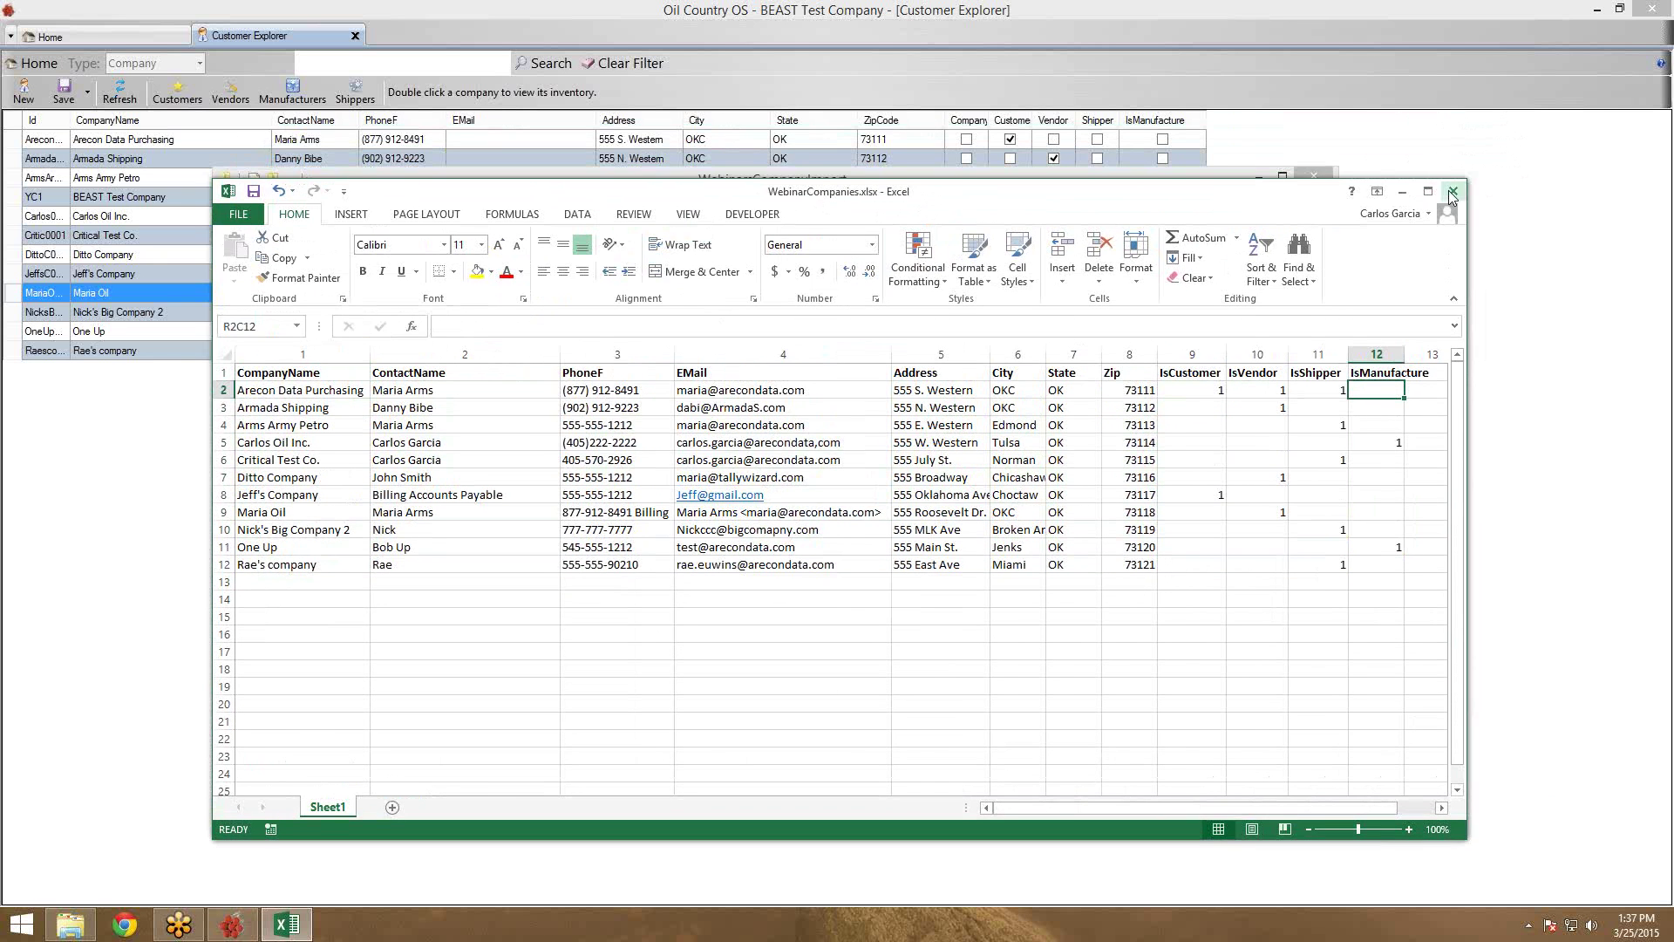
key("alt+F4")
left_click(835, 484)
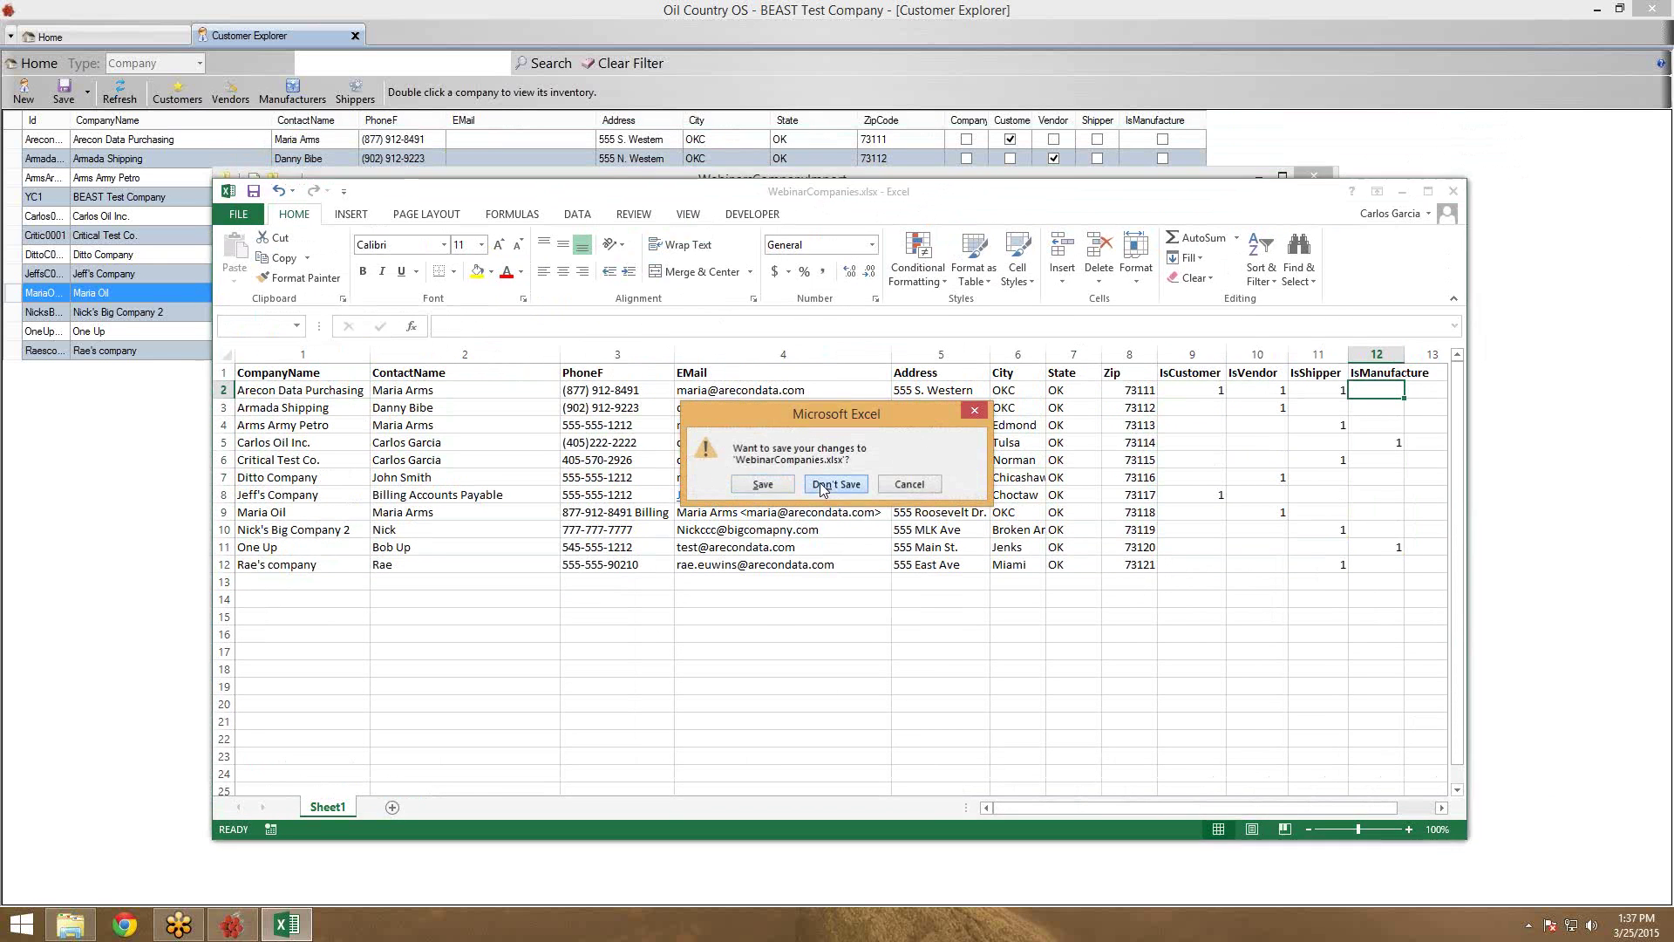
Open WebinarCompanies-000.log to check it for import errors, and close the log and its folder window
left_click(433, 304)
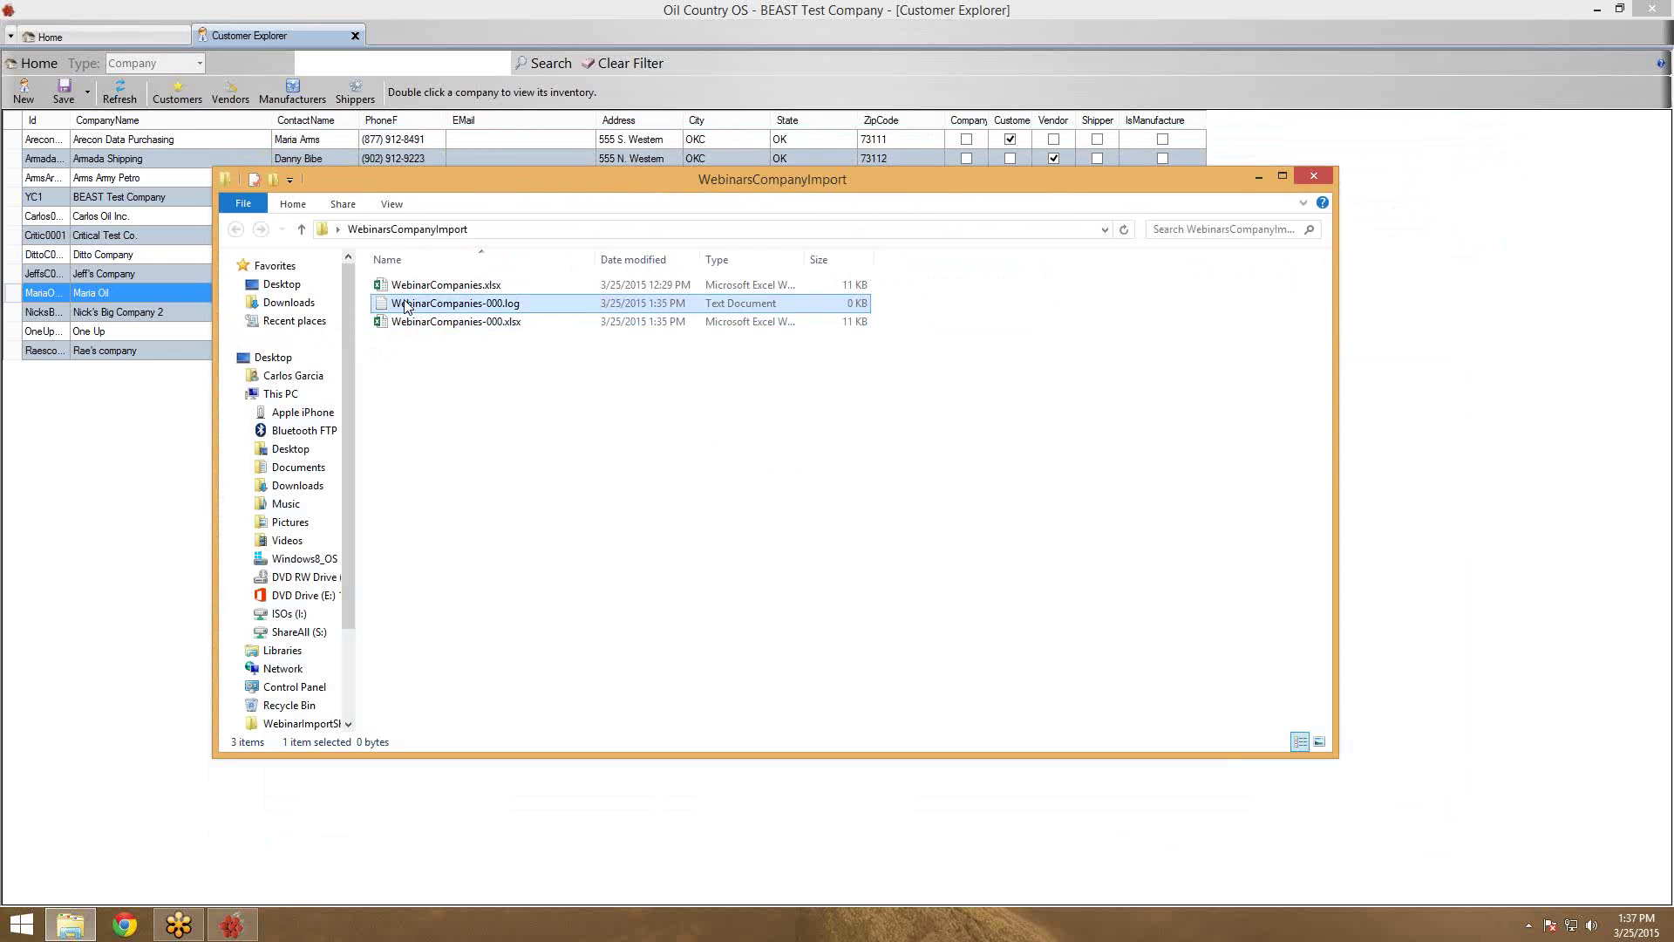
double_click(405, 305)
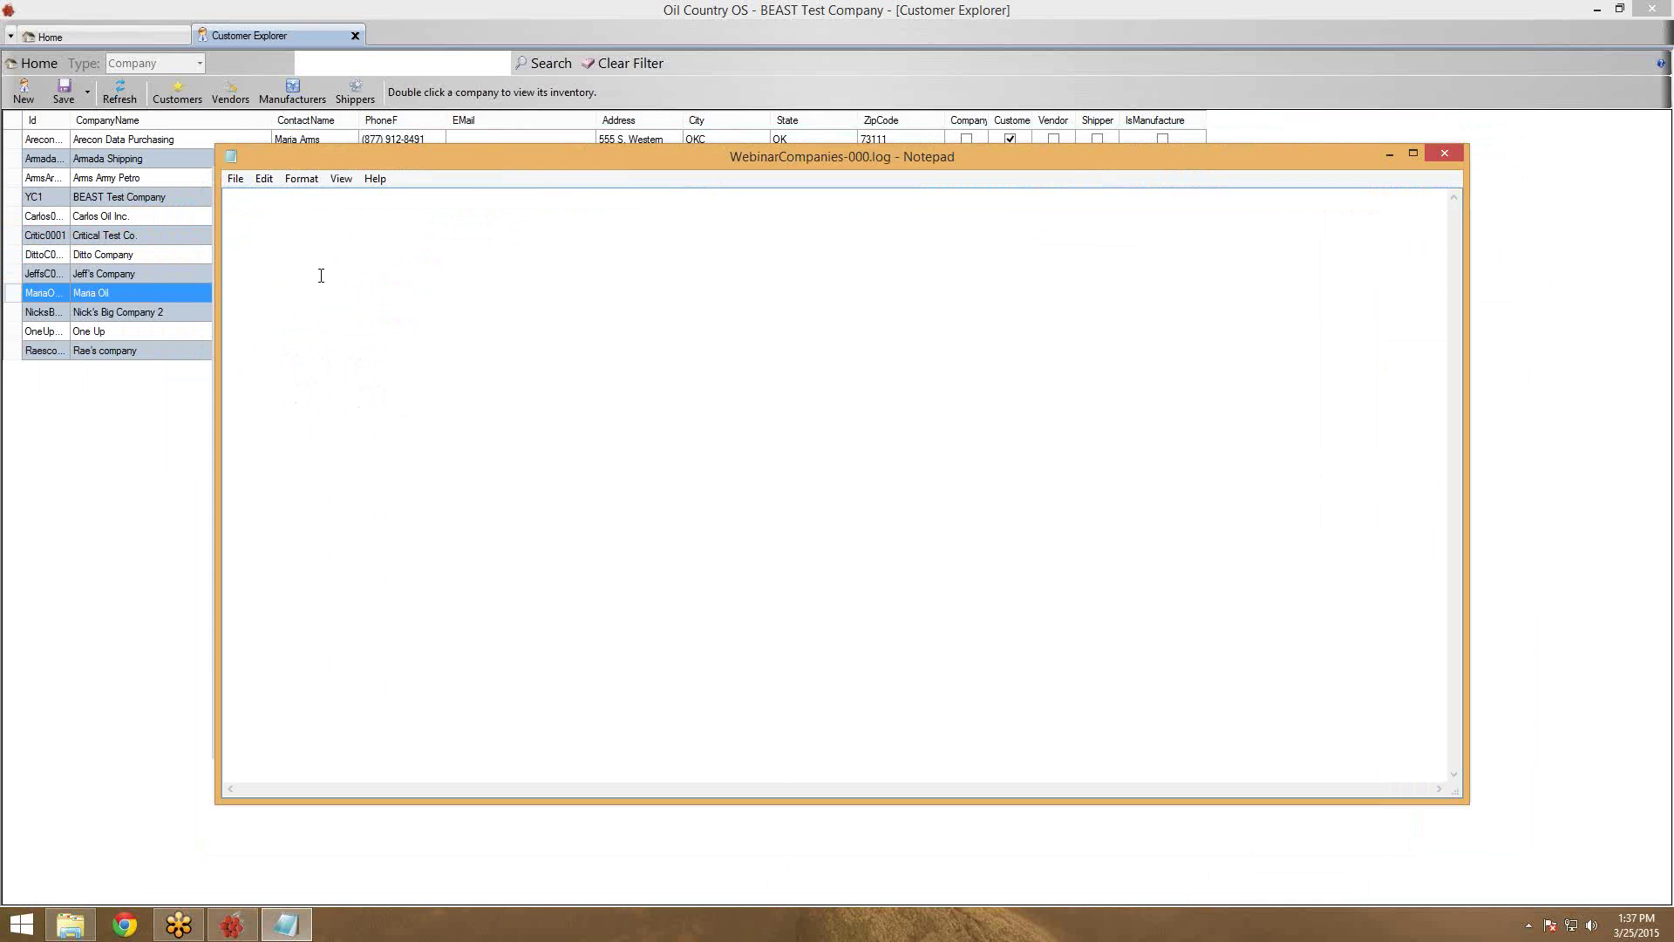
left_click(1446, 155)
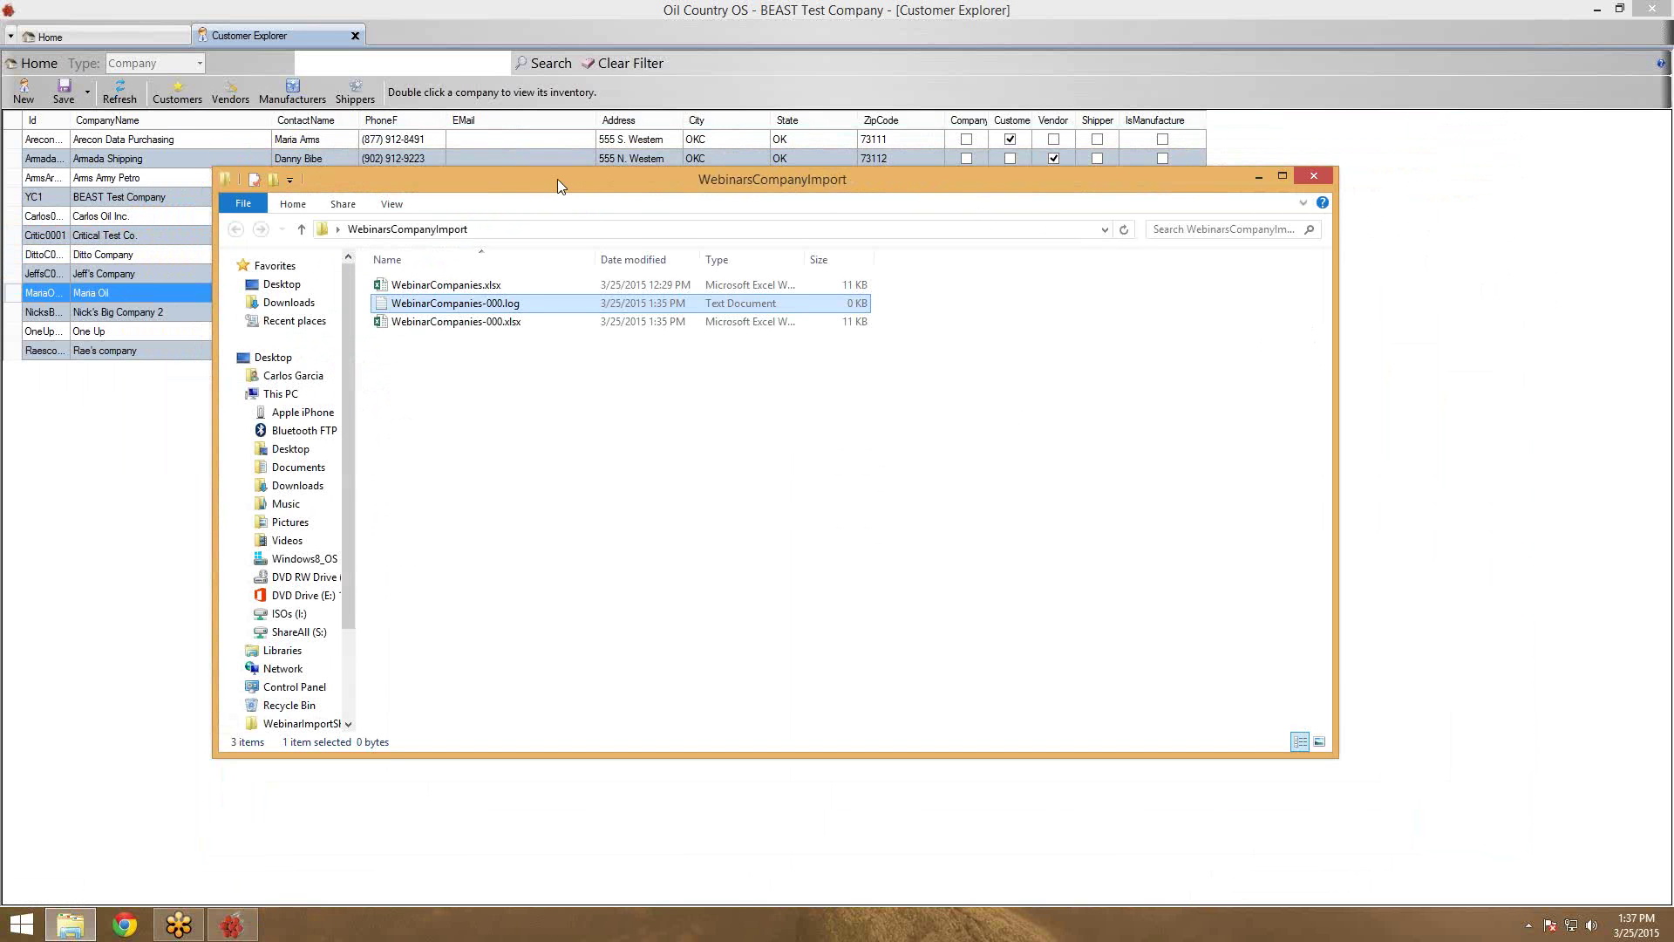
left_click(1314, 173)
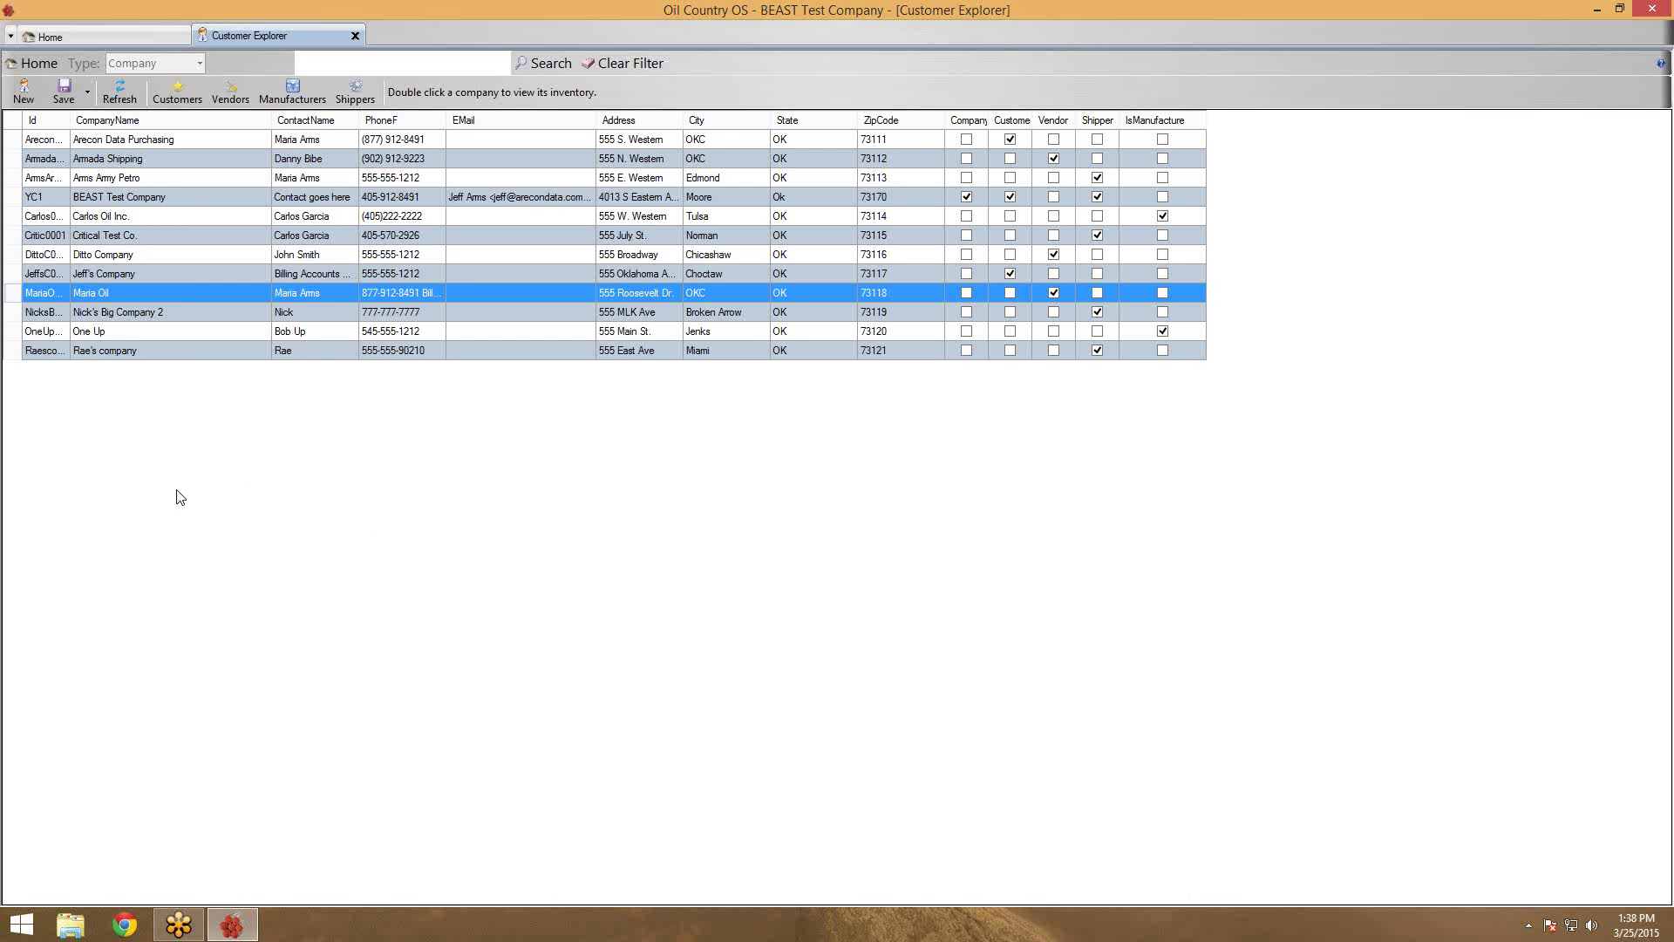
Close the Customer Explorer and open WebinarLocations.xlsx from the WebinarLocationsImport folder on the Desktop
left_click(354, 34)
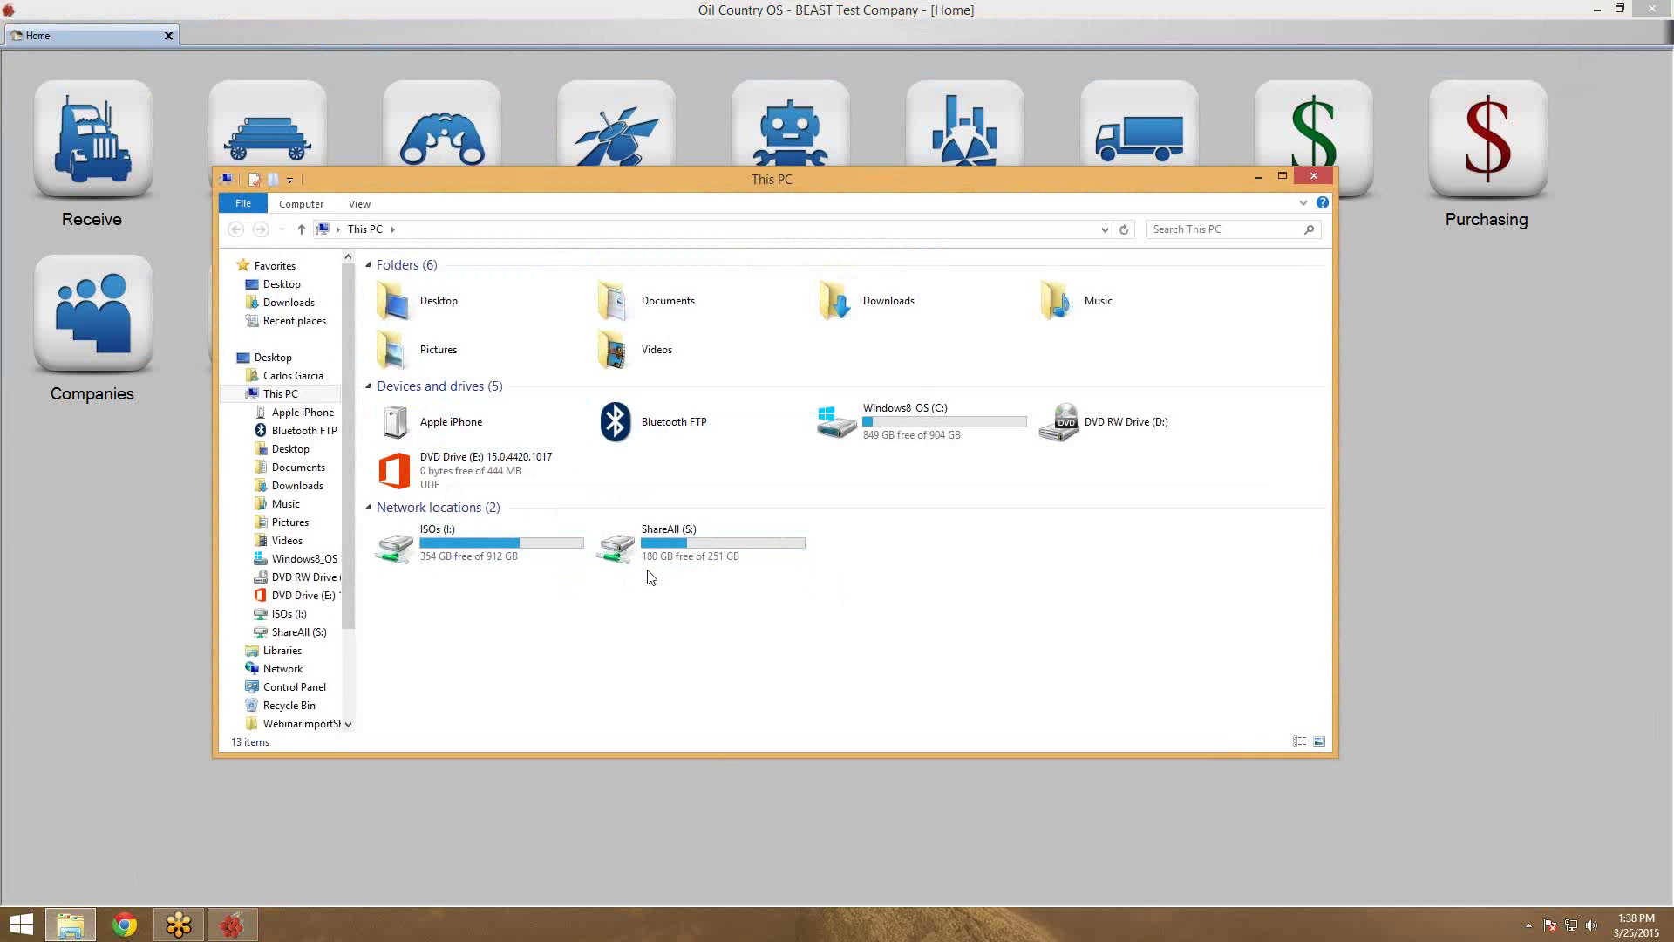
left_click(283, 284)
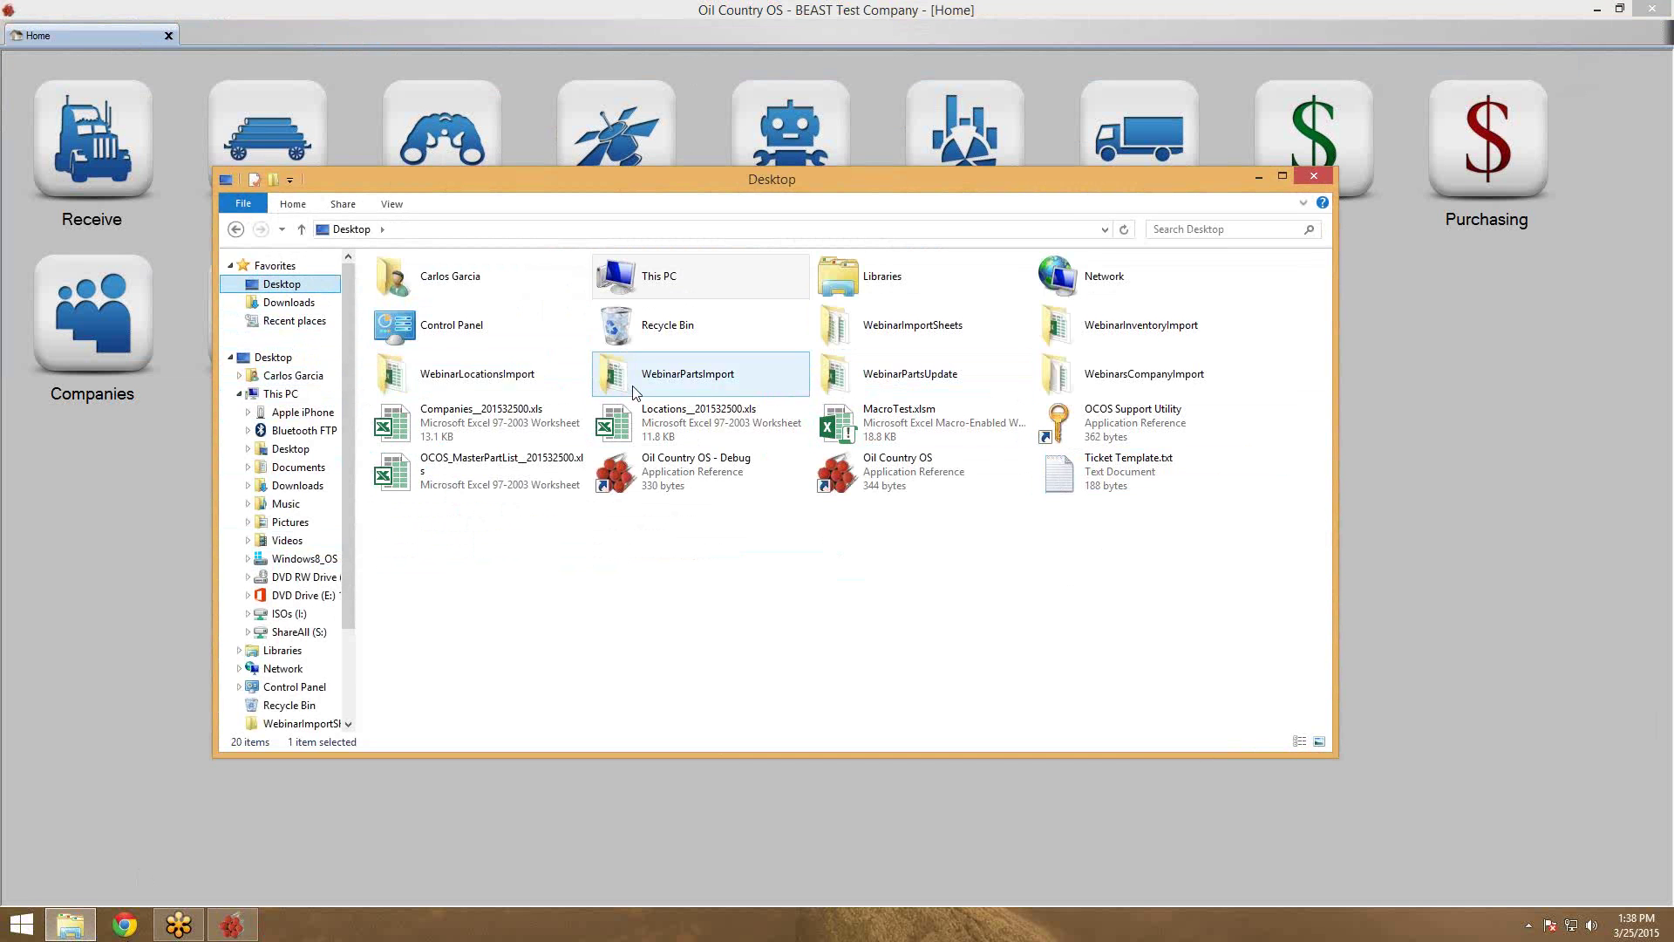
left_click(539, 391)
double_click(539, 391)
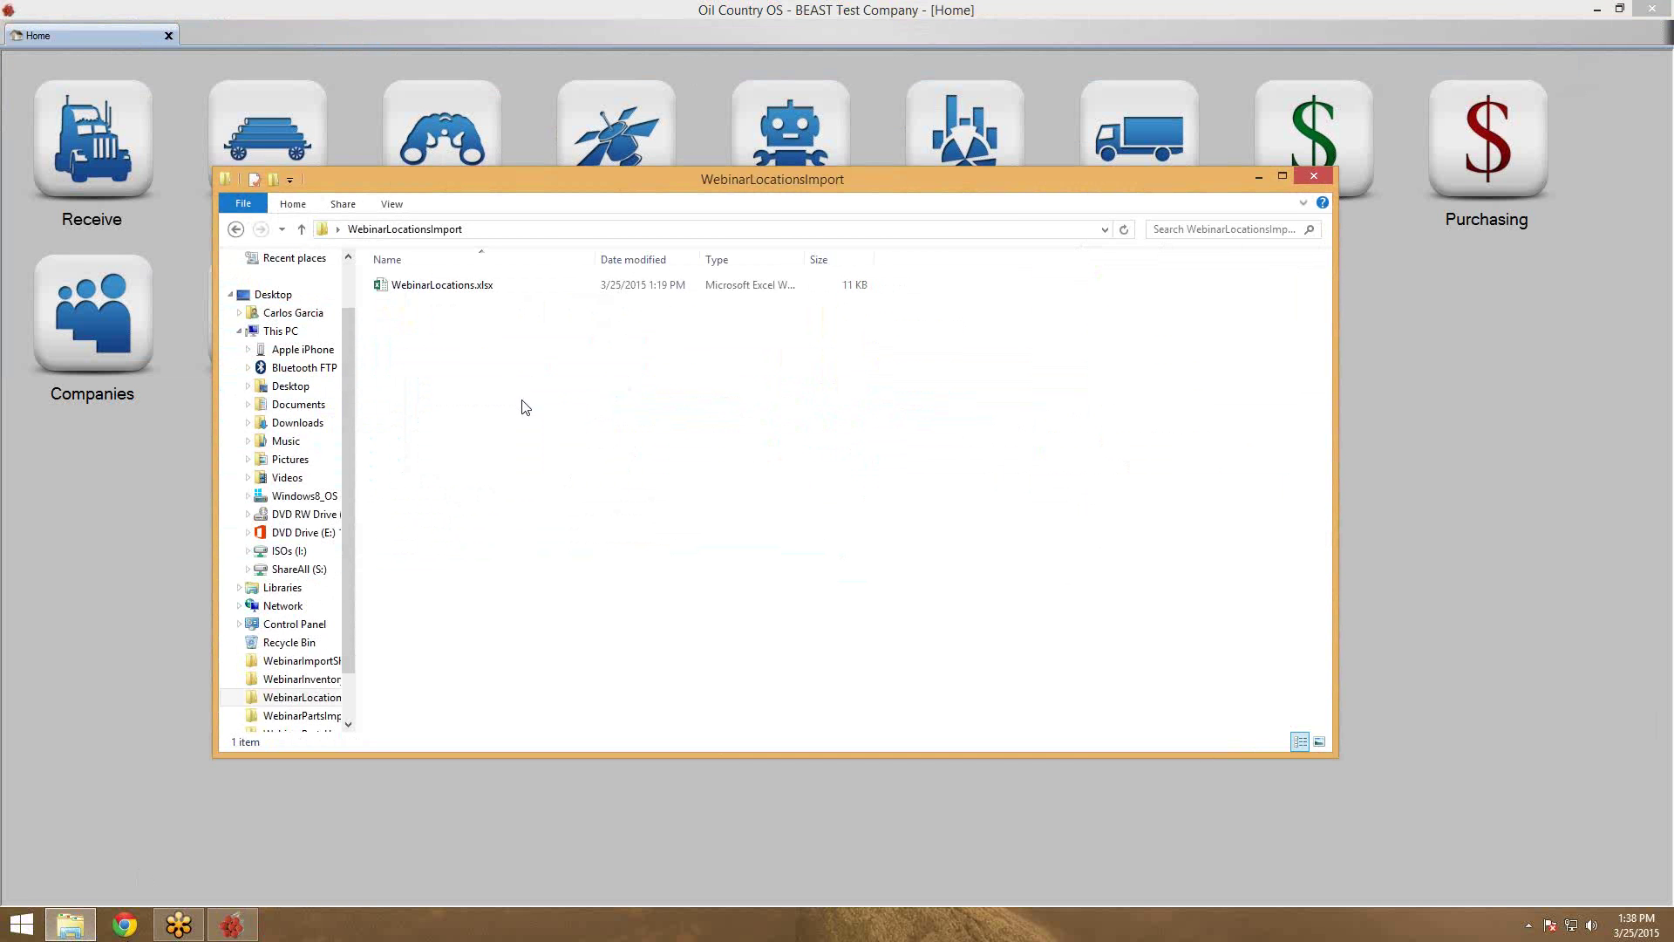
double_click(455, 286)
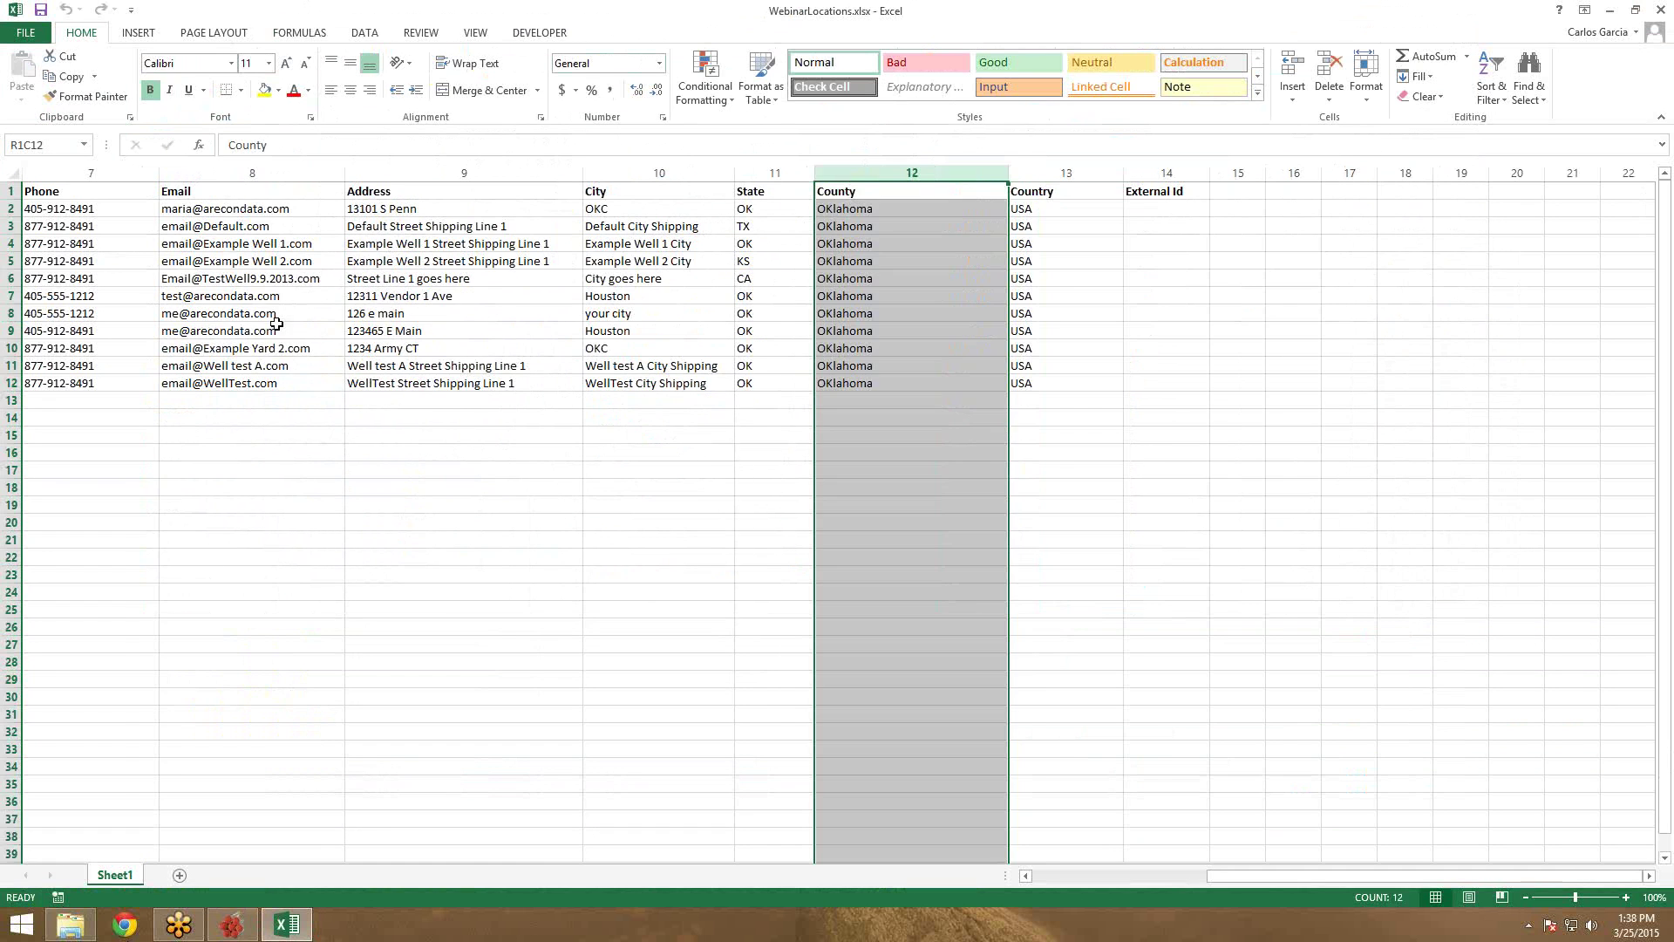
Examine the location sheet's columns from Type through External Id, including the Phone entries
left_click(278, 327)
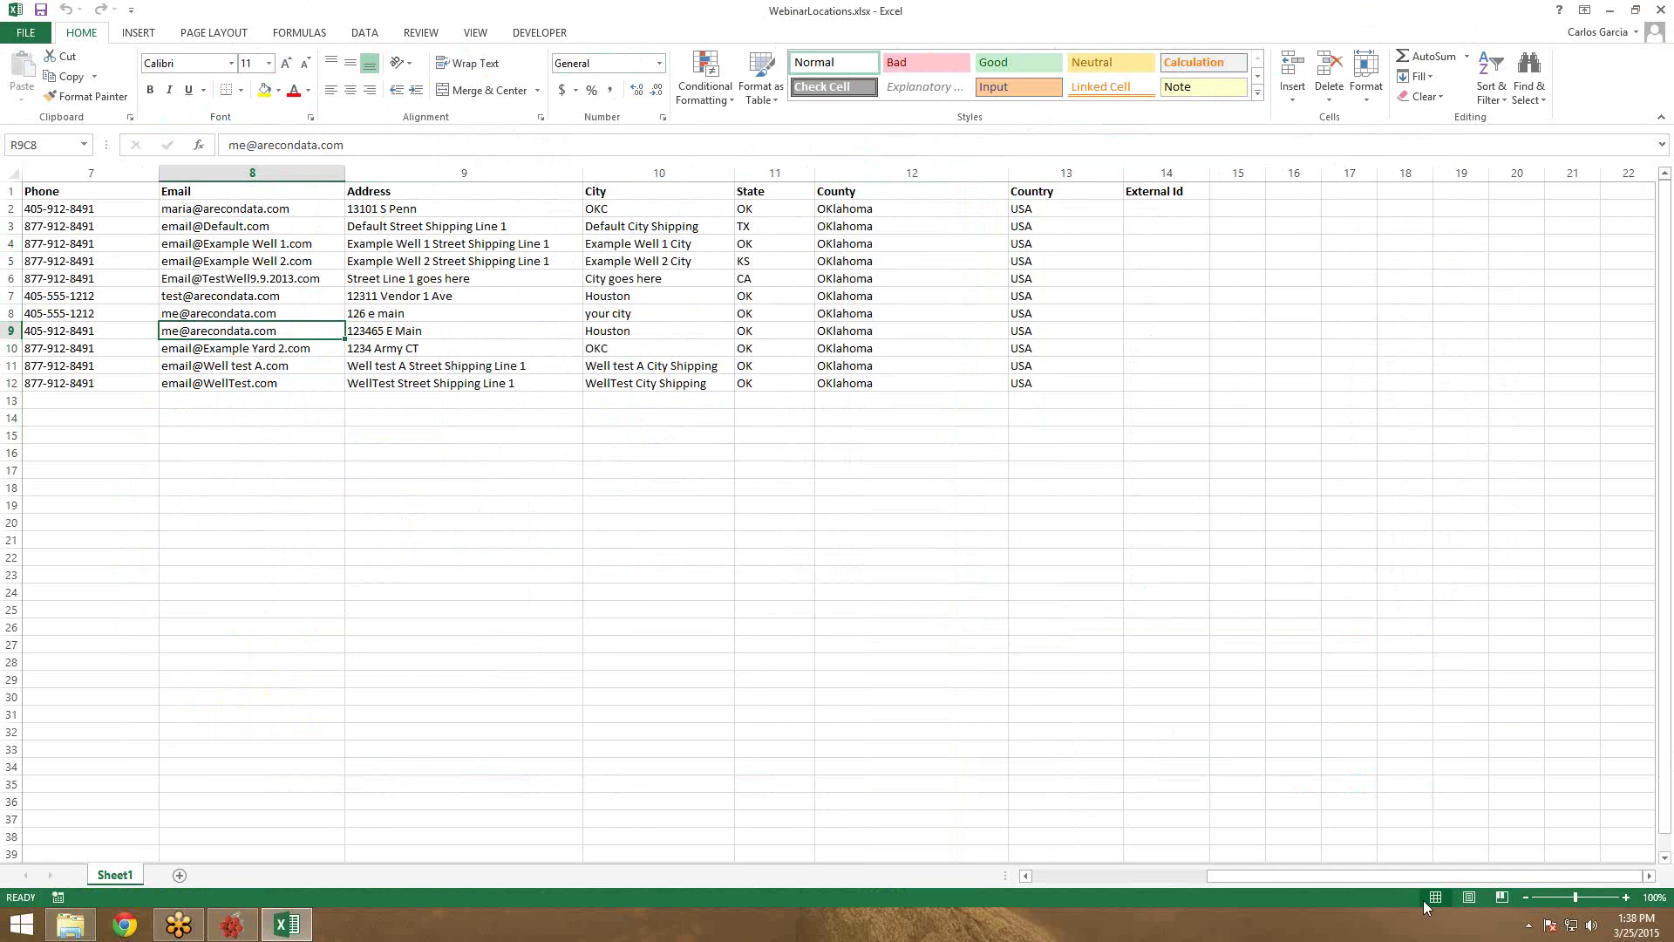
left_click_drag(1406, 873, 1403, 878)
left_click_drag(1264, 879, 1100, 881)
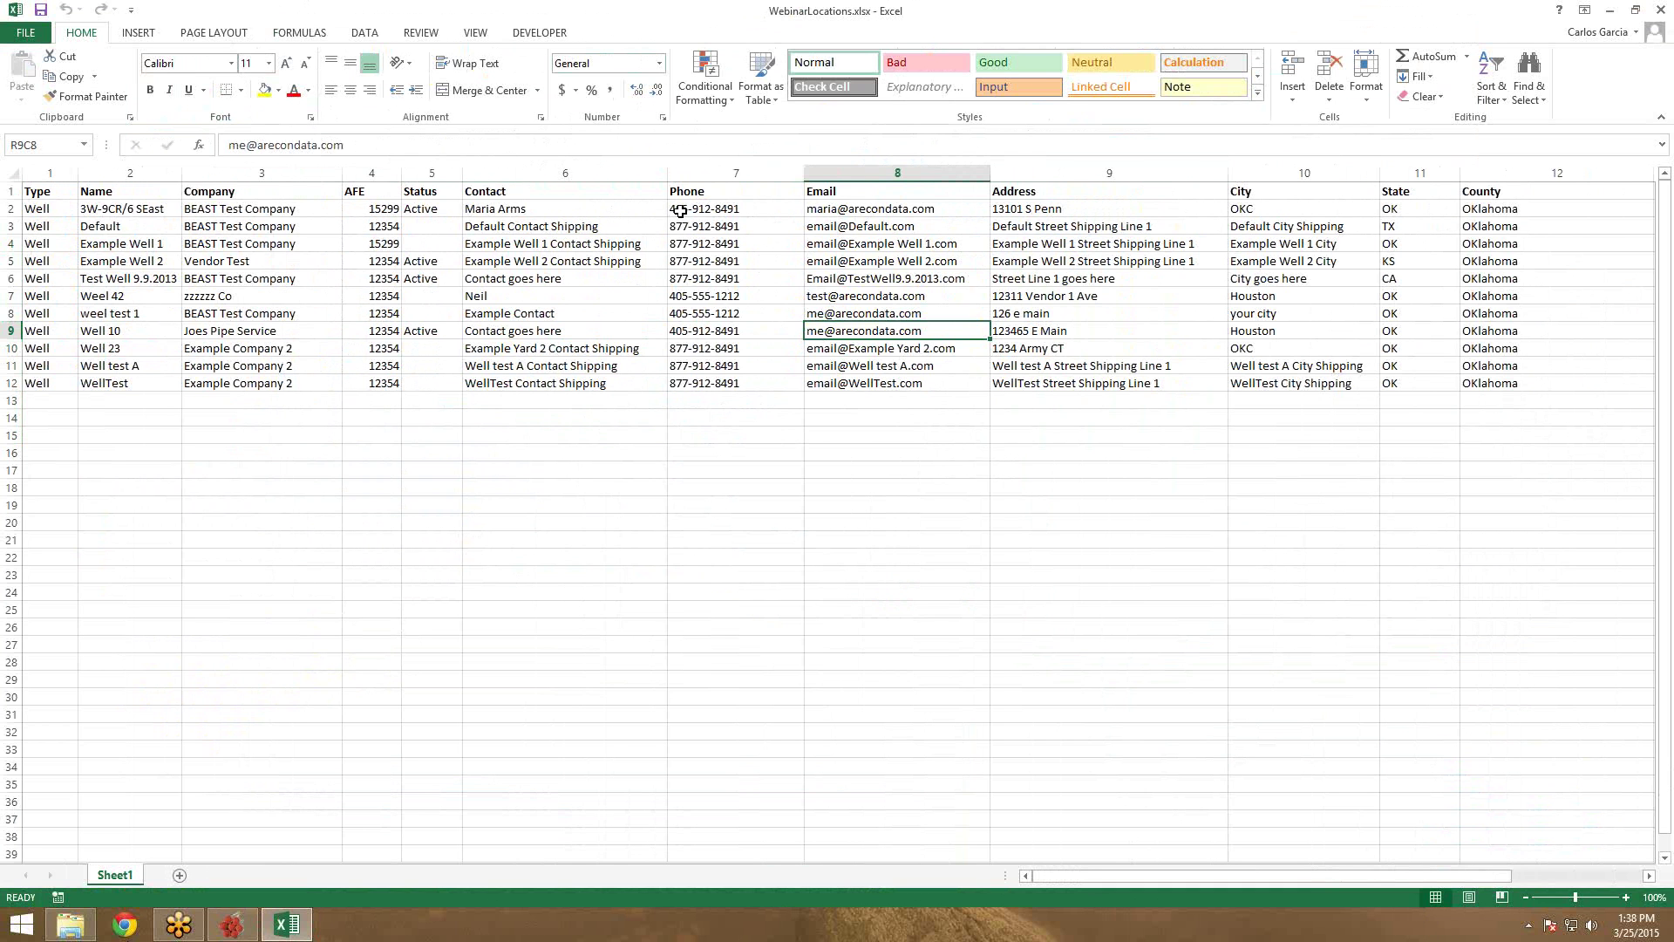
left_click_drag(681, 211, 703, 380)
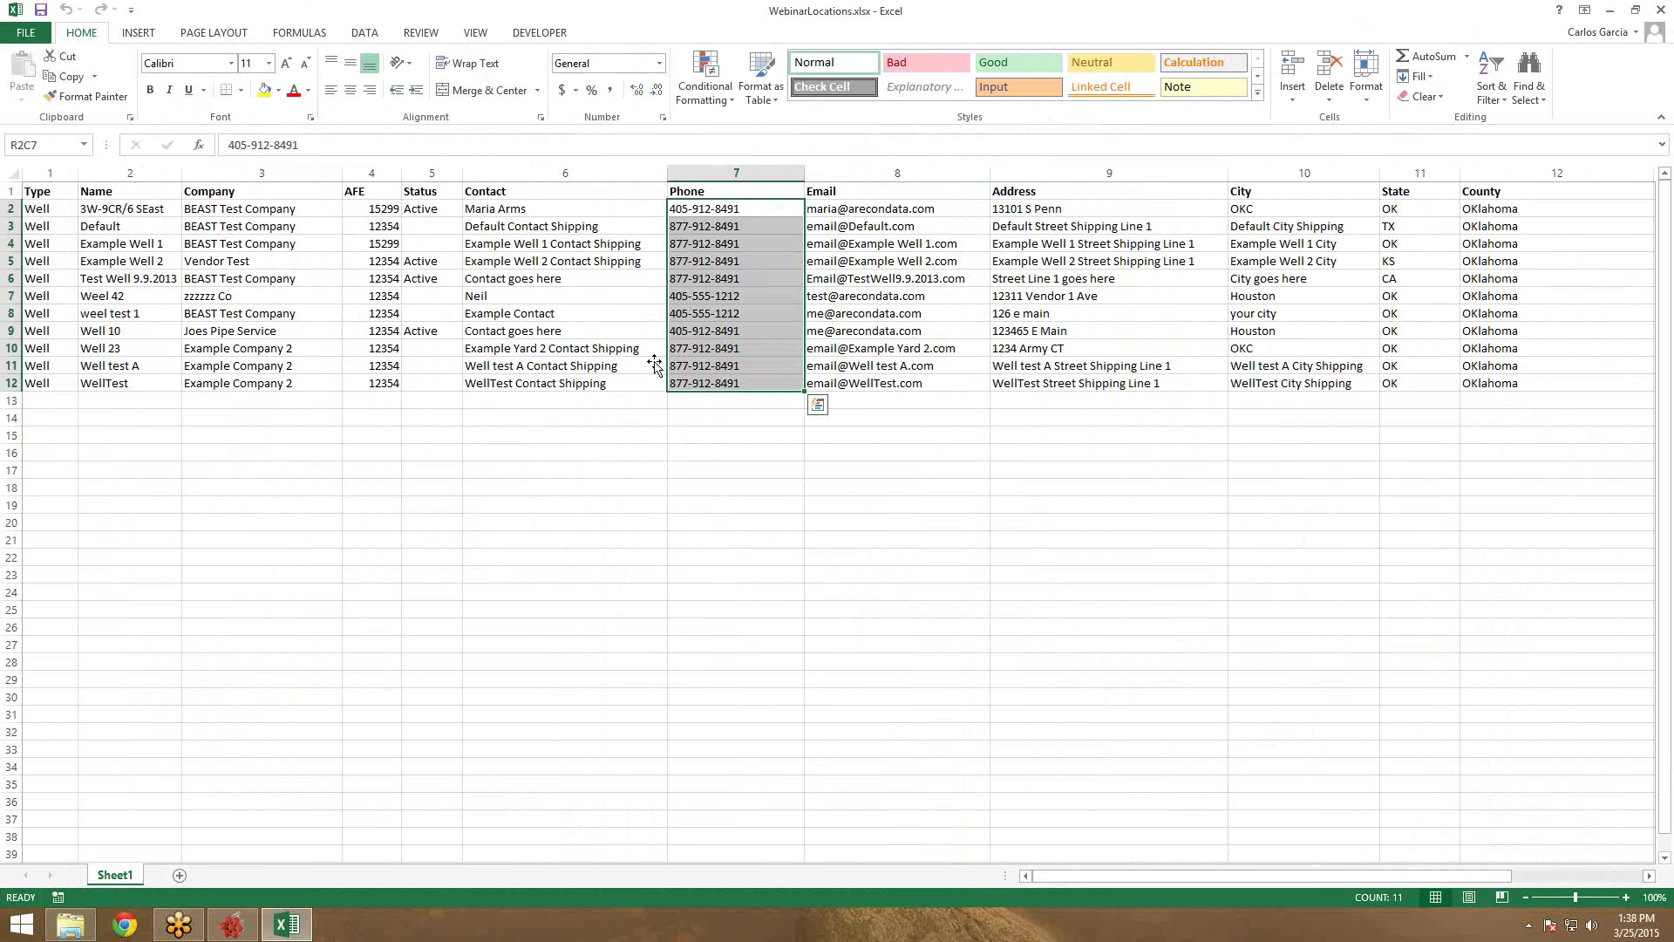
left_click(701, 352)
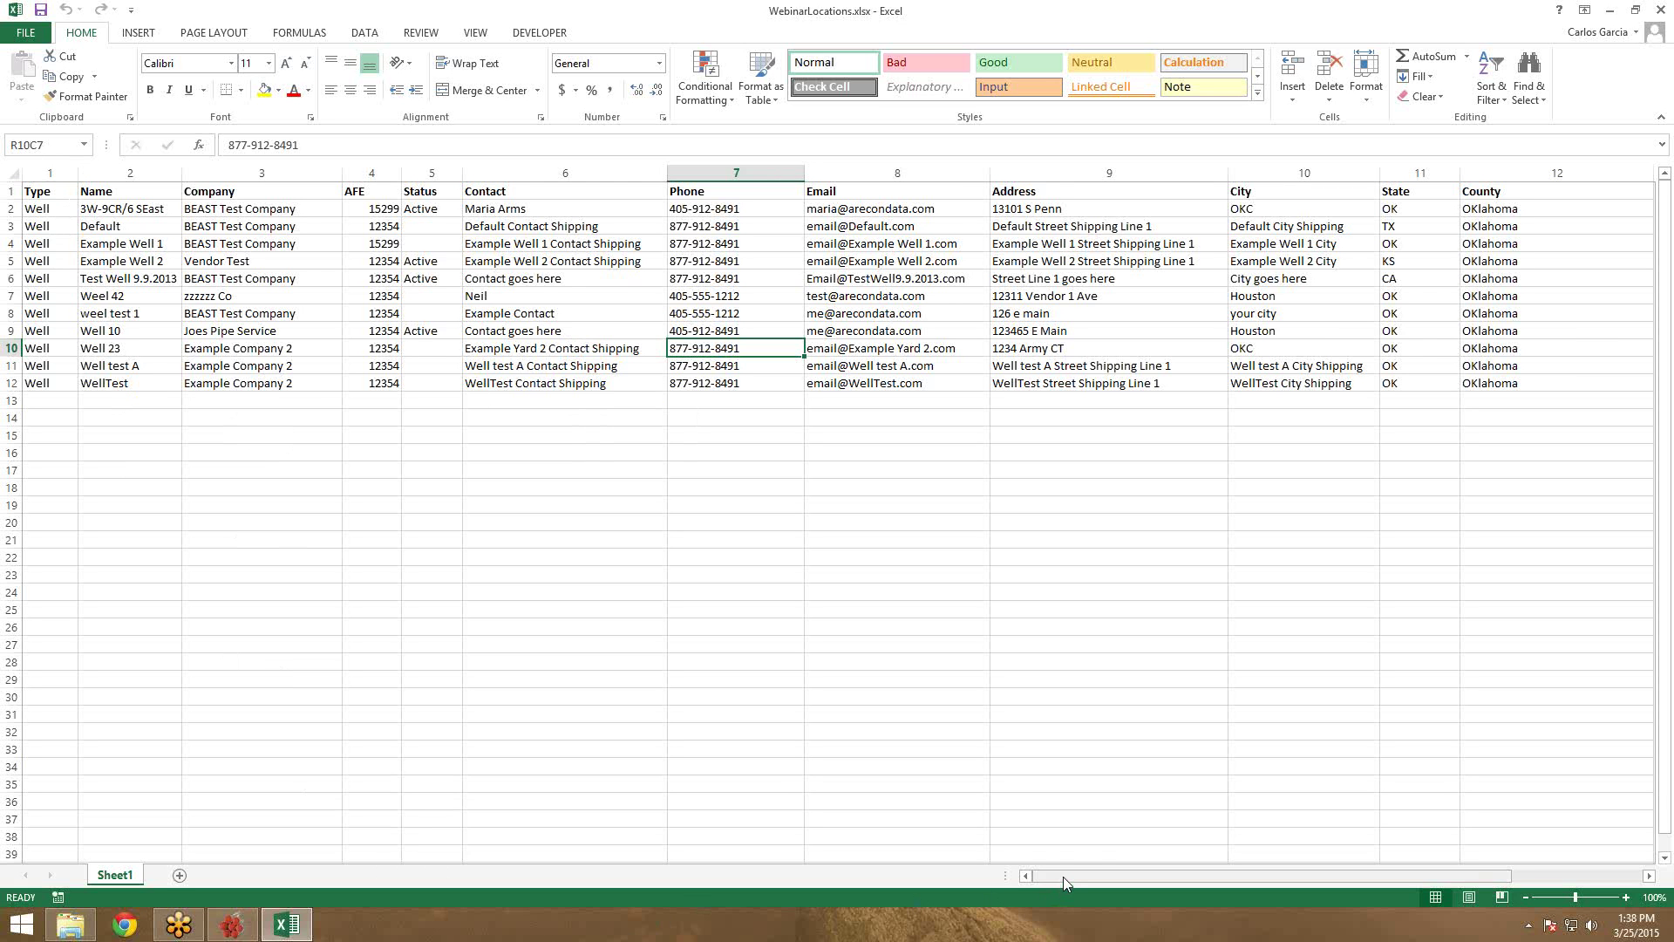
left_click_drag(1064, 876, 1360, 776)
left_click(1494, 210)
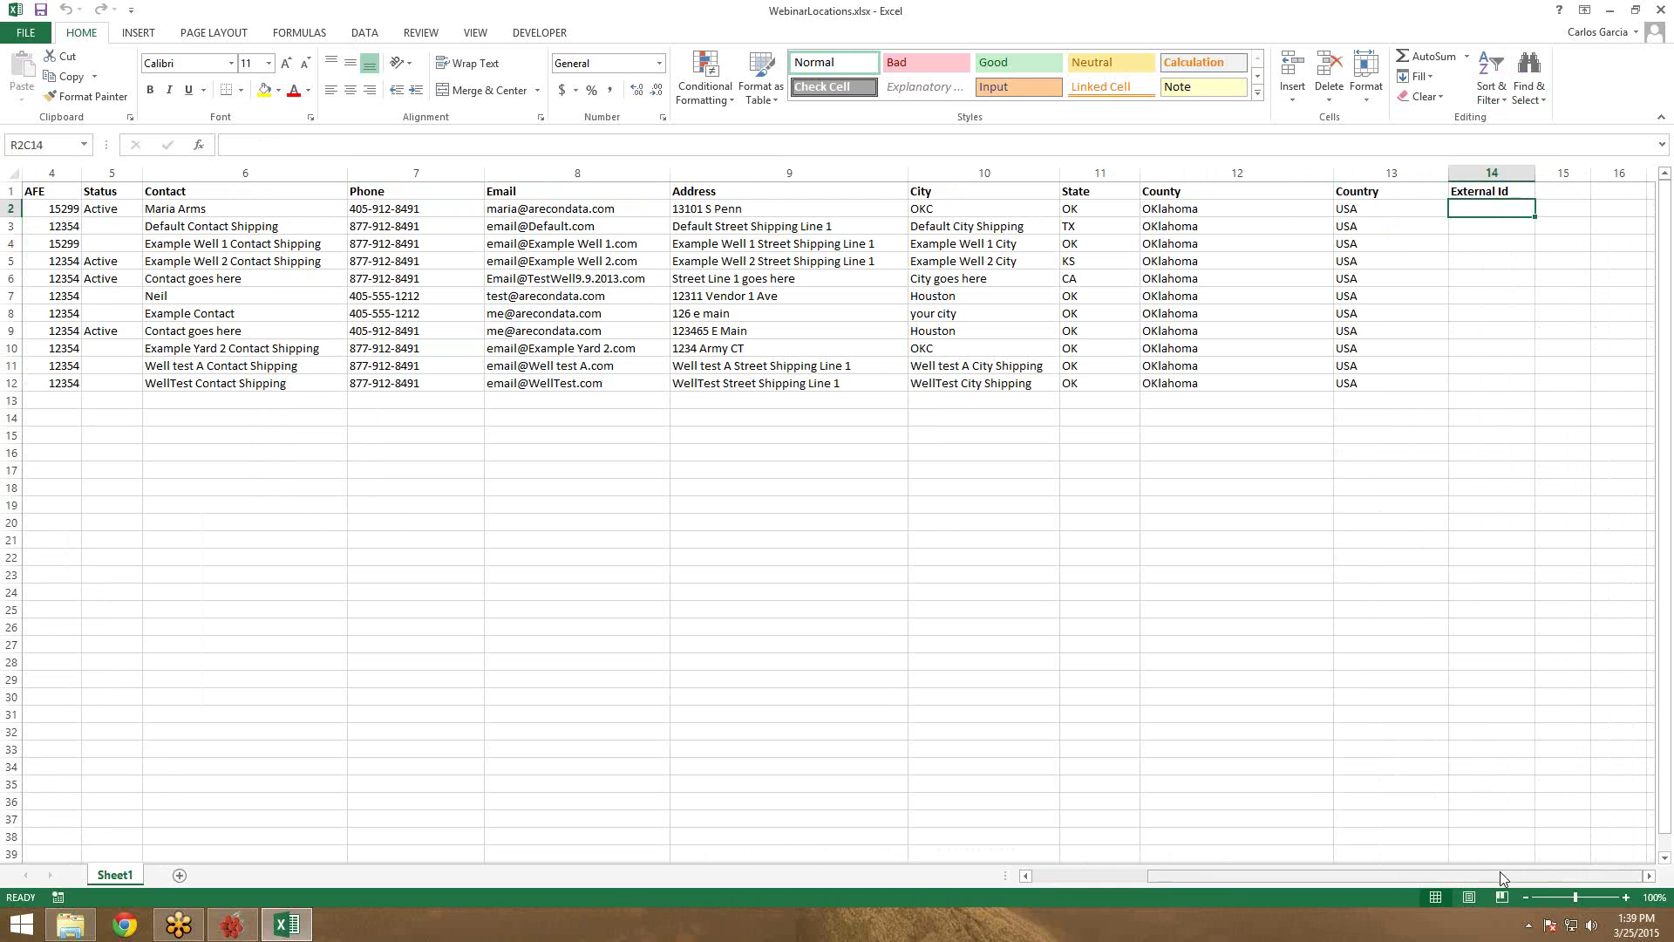
left_click_drag(1500, 872, 1259, 847)
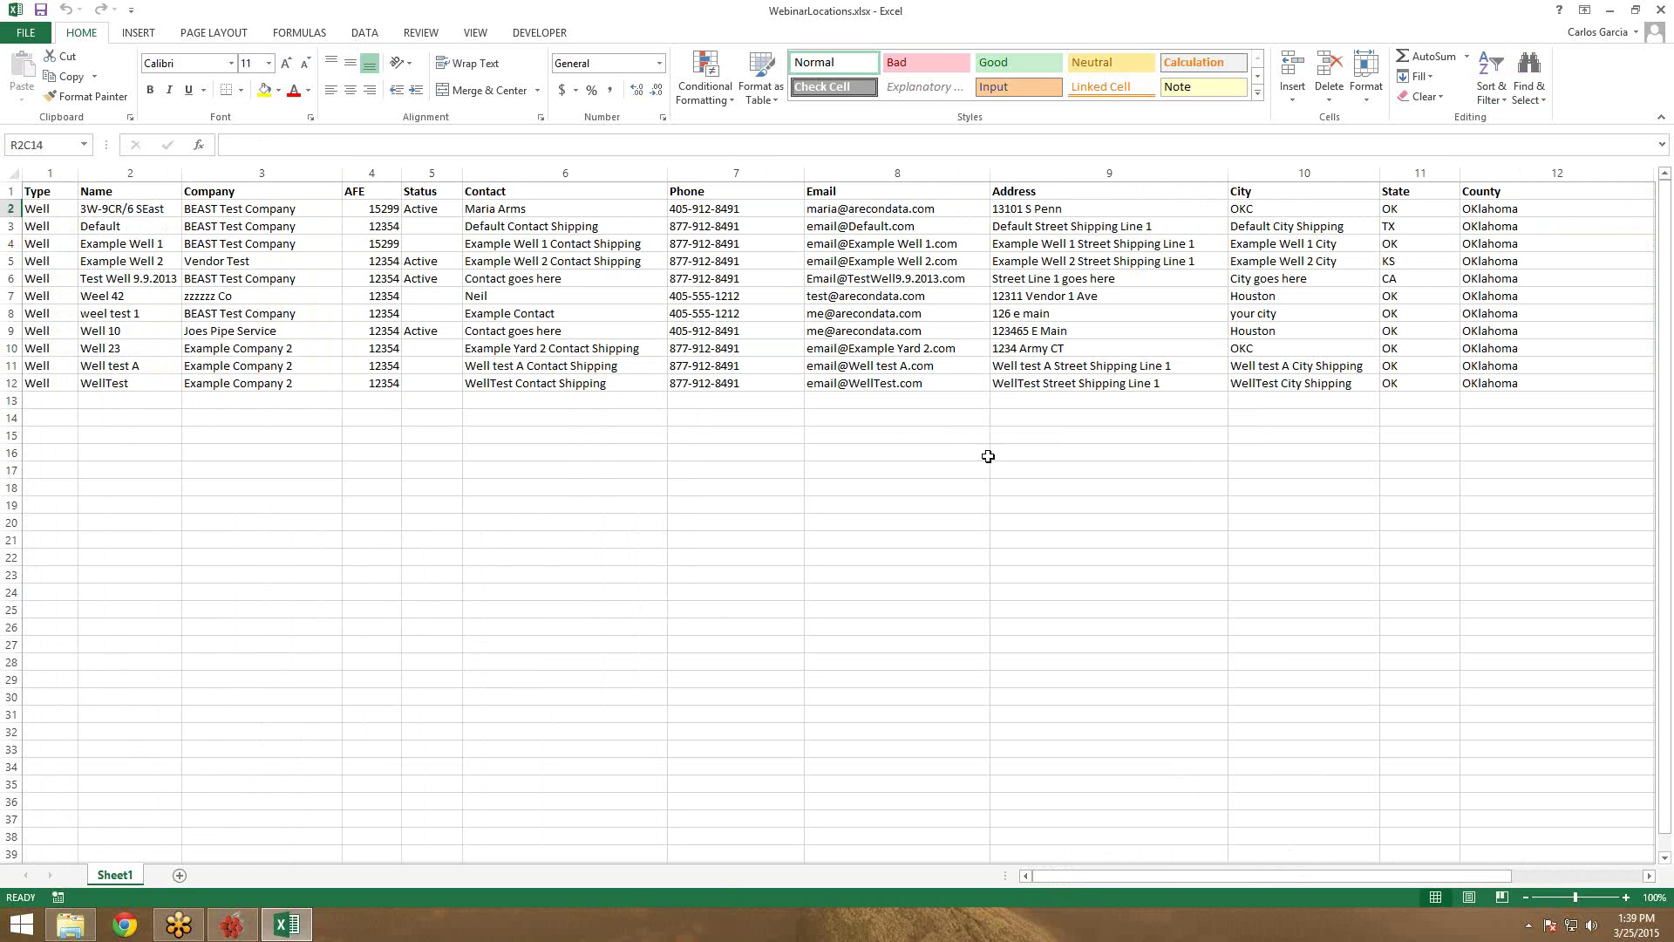
Set the Status of the Default and Example Well 1 locations to Active
left_click(436, 230)
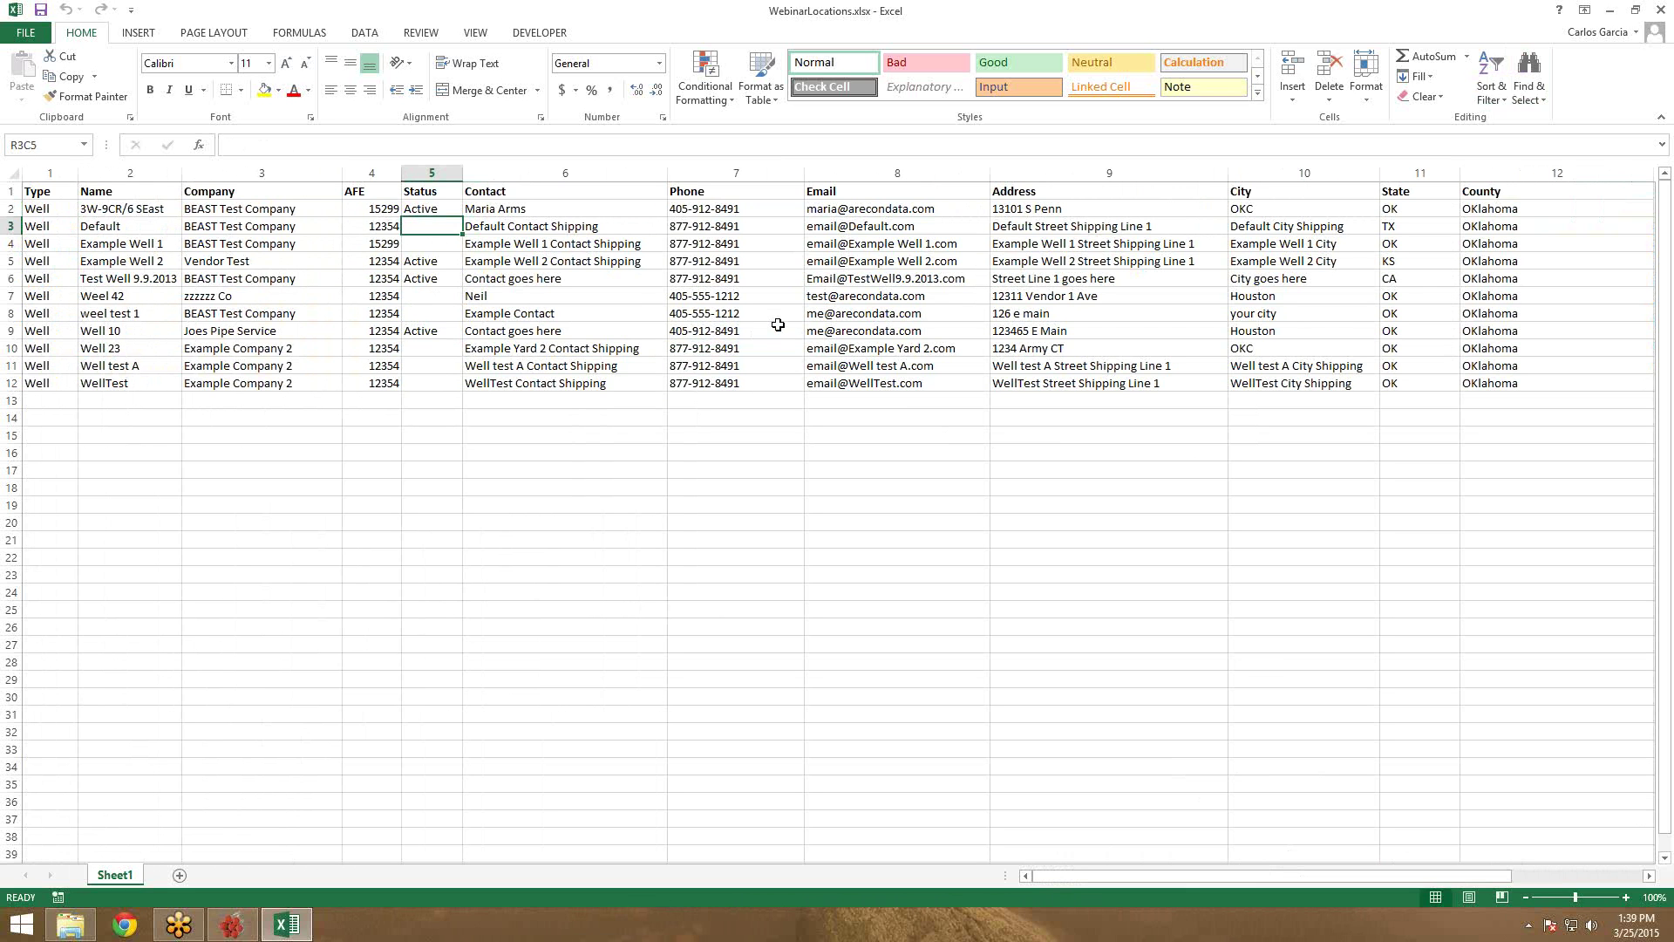
type("Active")
key("Tab")
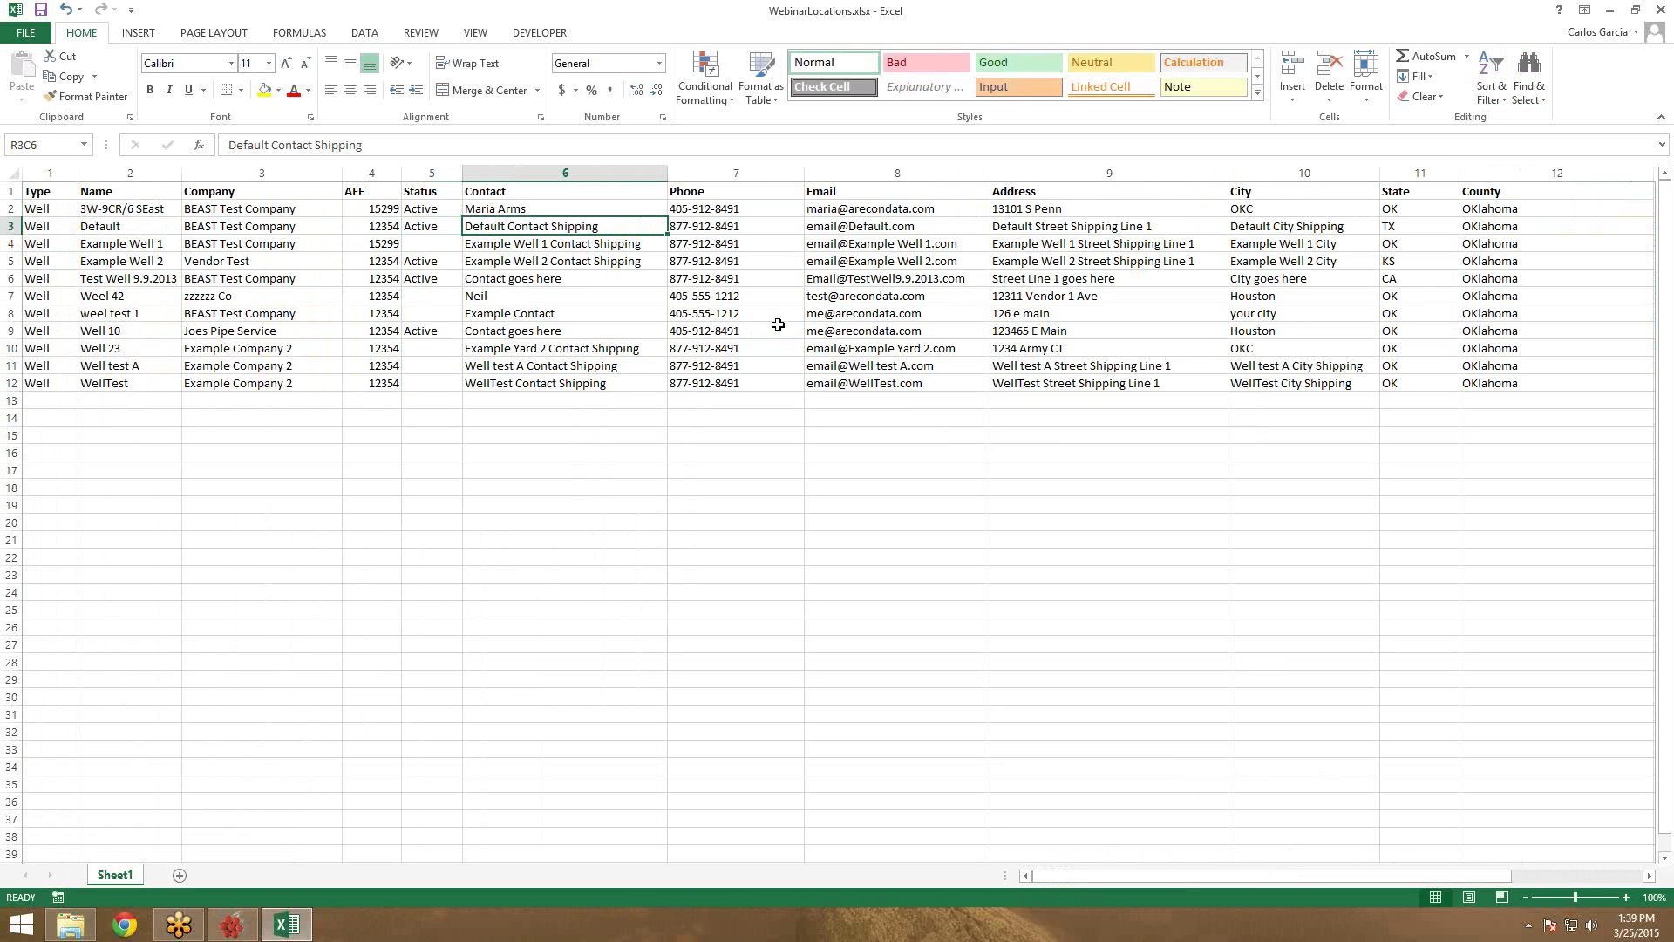
key("Return")
type("Active")
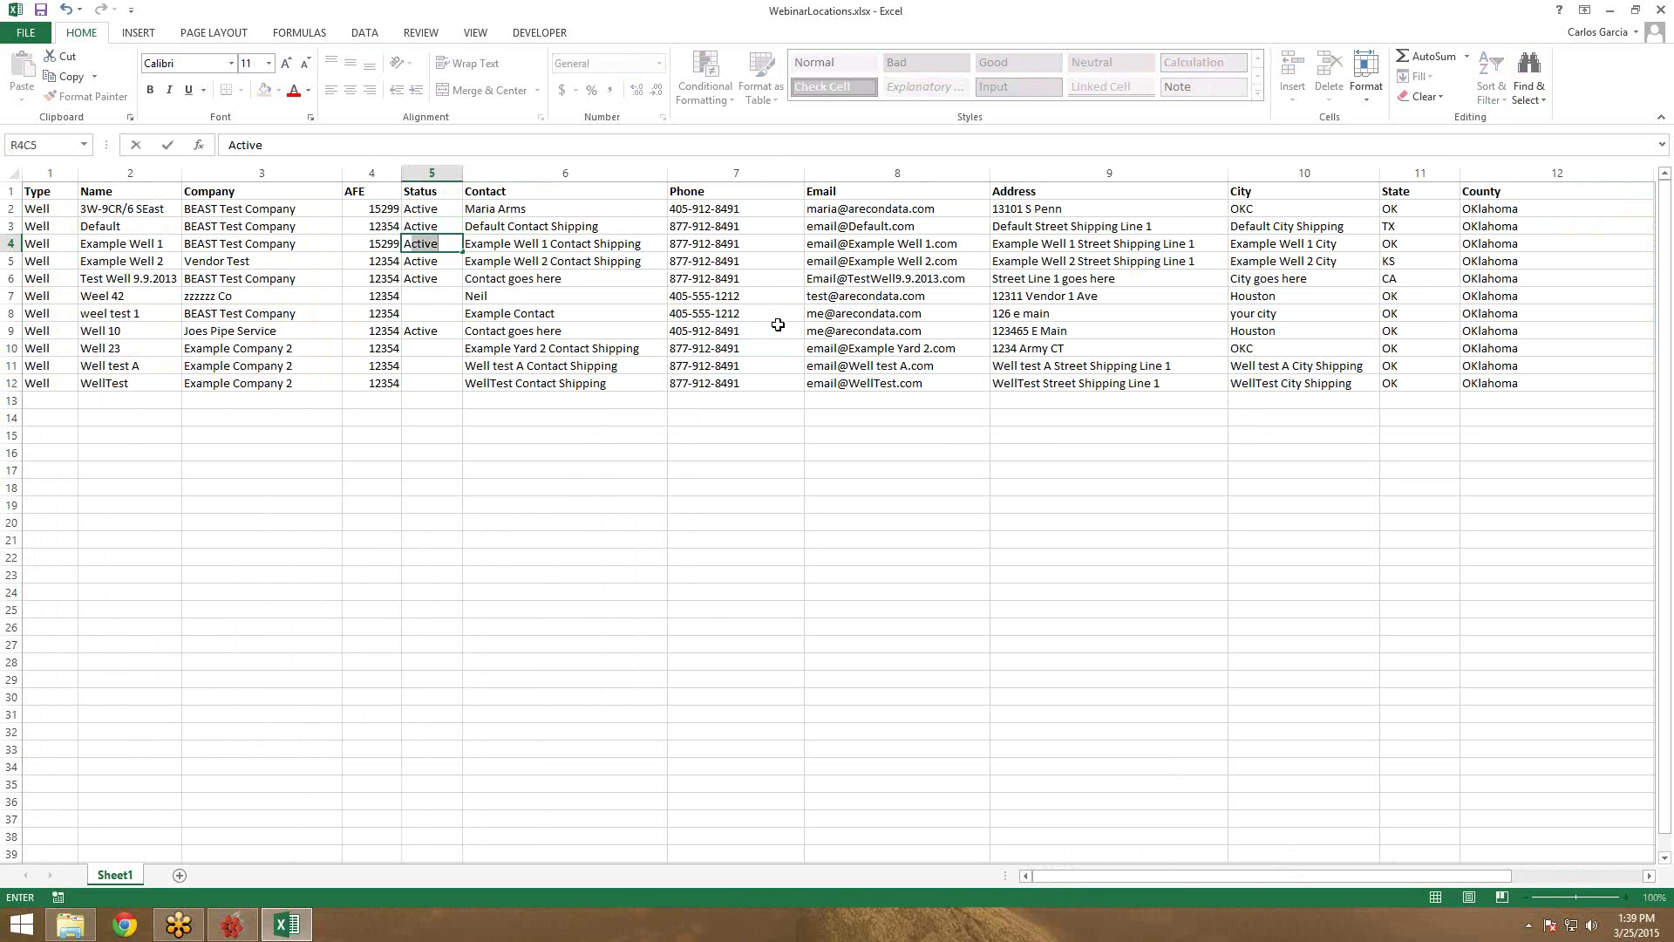
key("Return")
Set the Status of the Weel 42 location to Inactive
key("Return")
key("Return")
type("I")
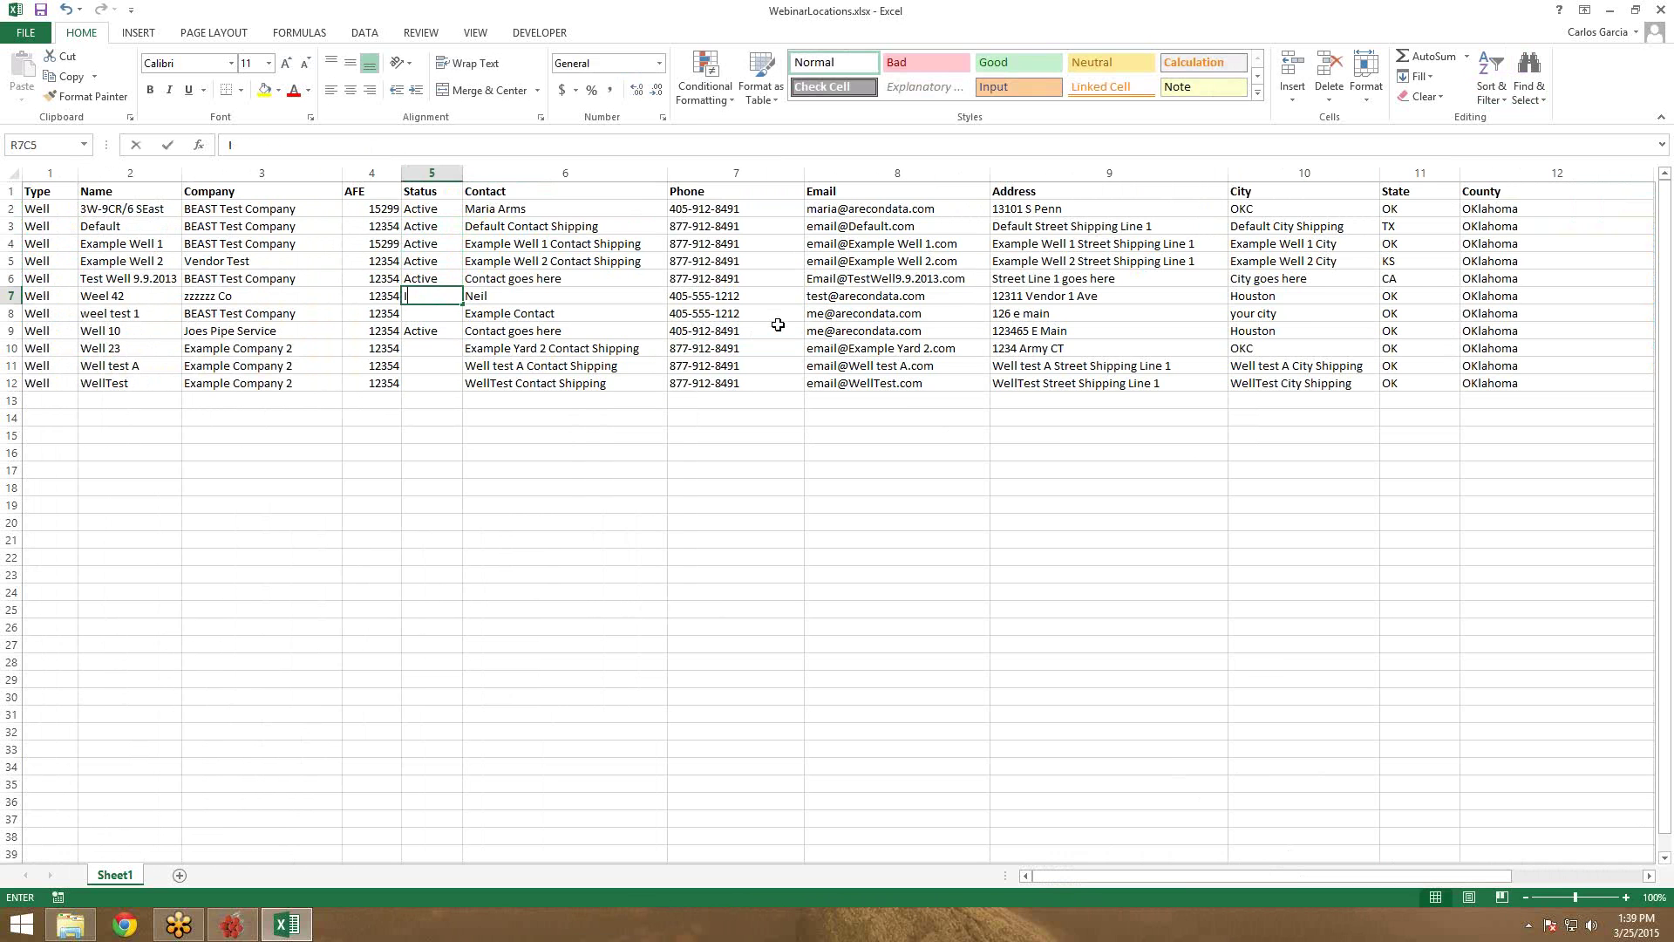
type("nactive")
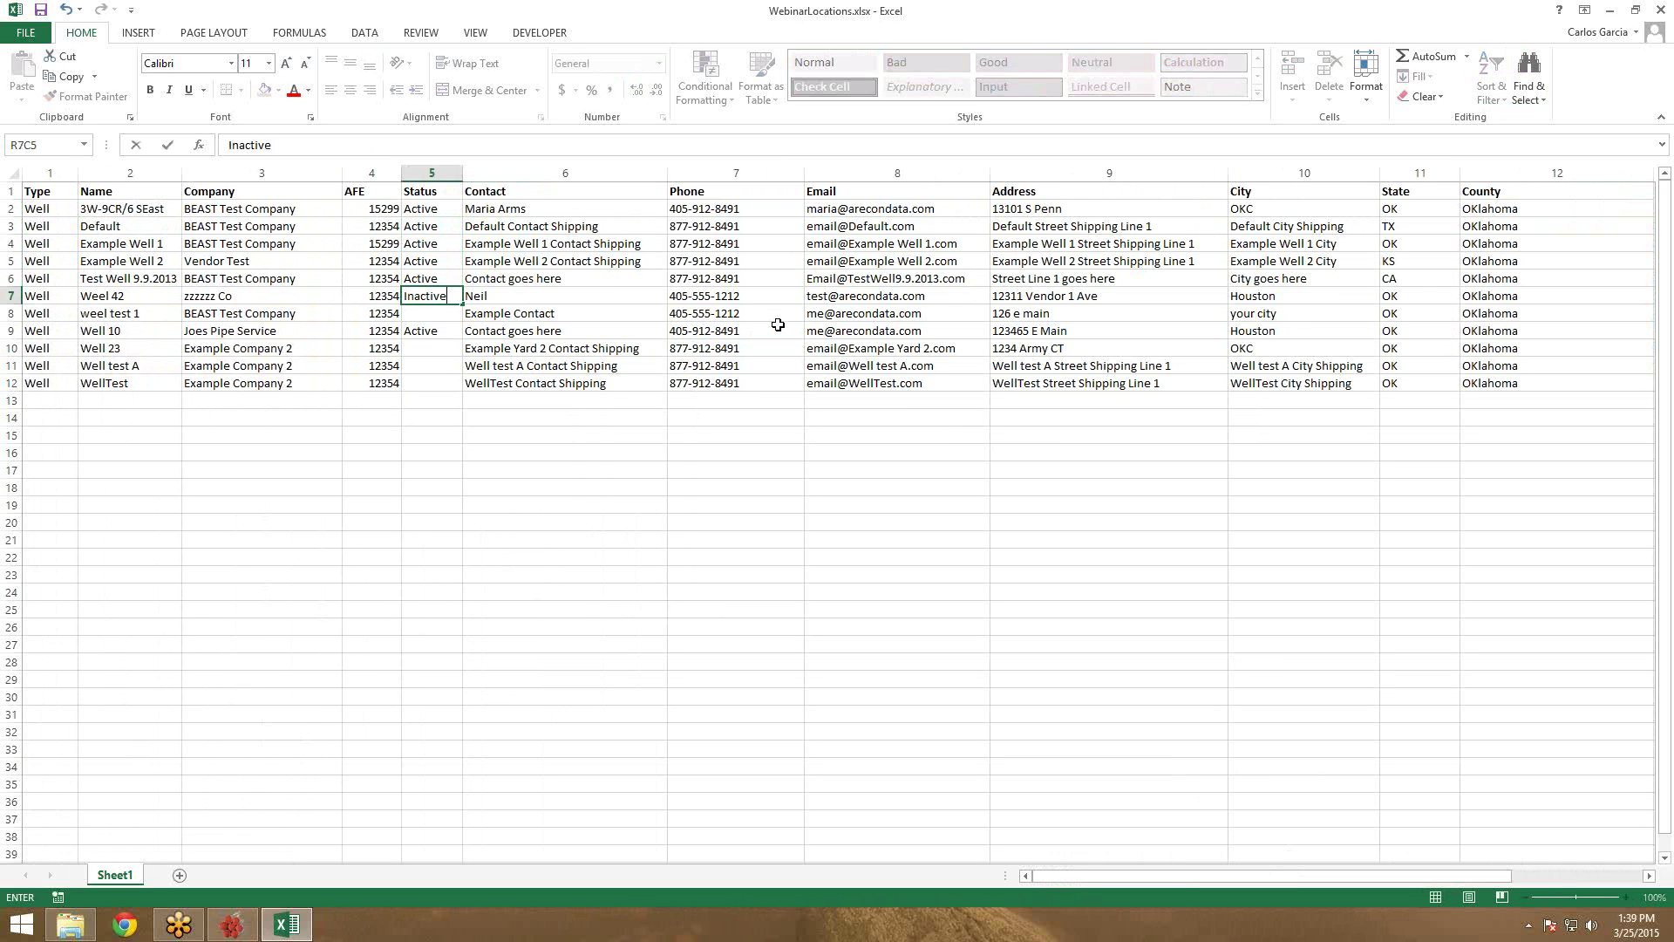
key("Return")
Copy the Active status from Well 10 to weel test 1, Well 23, Well test A and WellTest
key("Down")
key("ctrl+c")
key("Up")
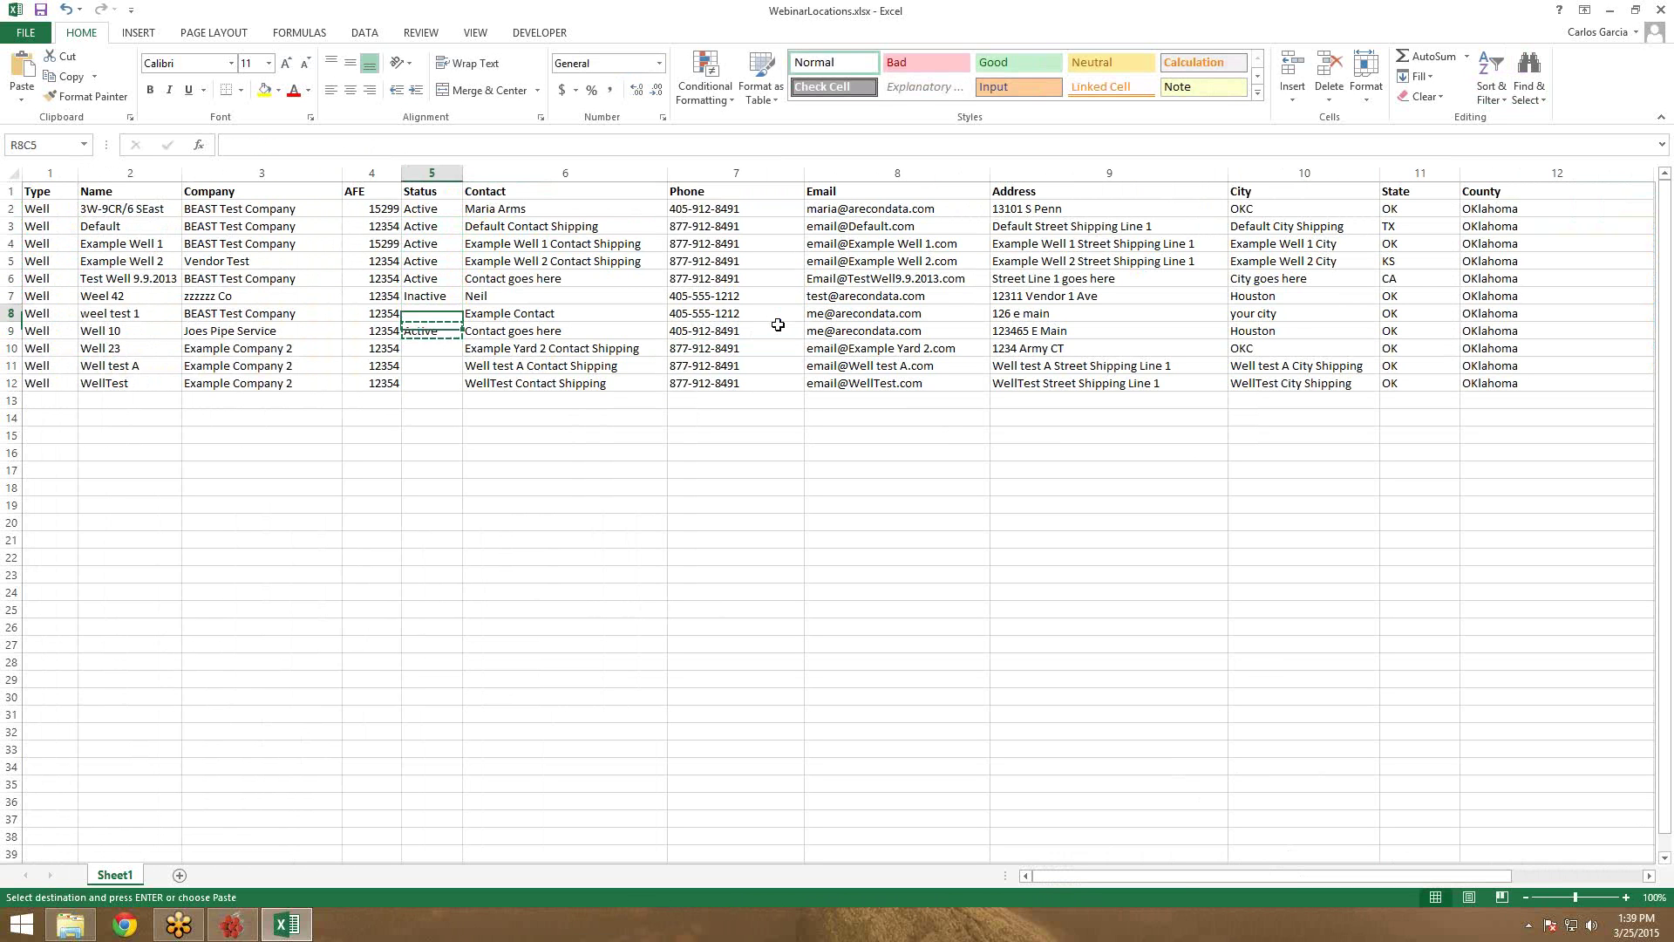
key("ctrl+v")
key("Down")
key("Down")
key("ctrl+v")
key("Down")
key("ctrl+v")
key("Down")
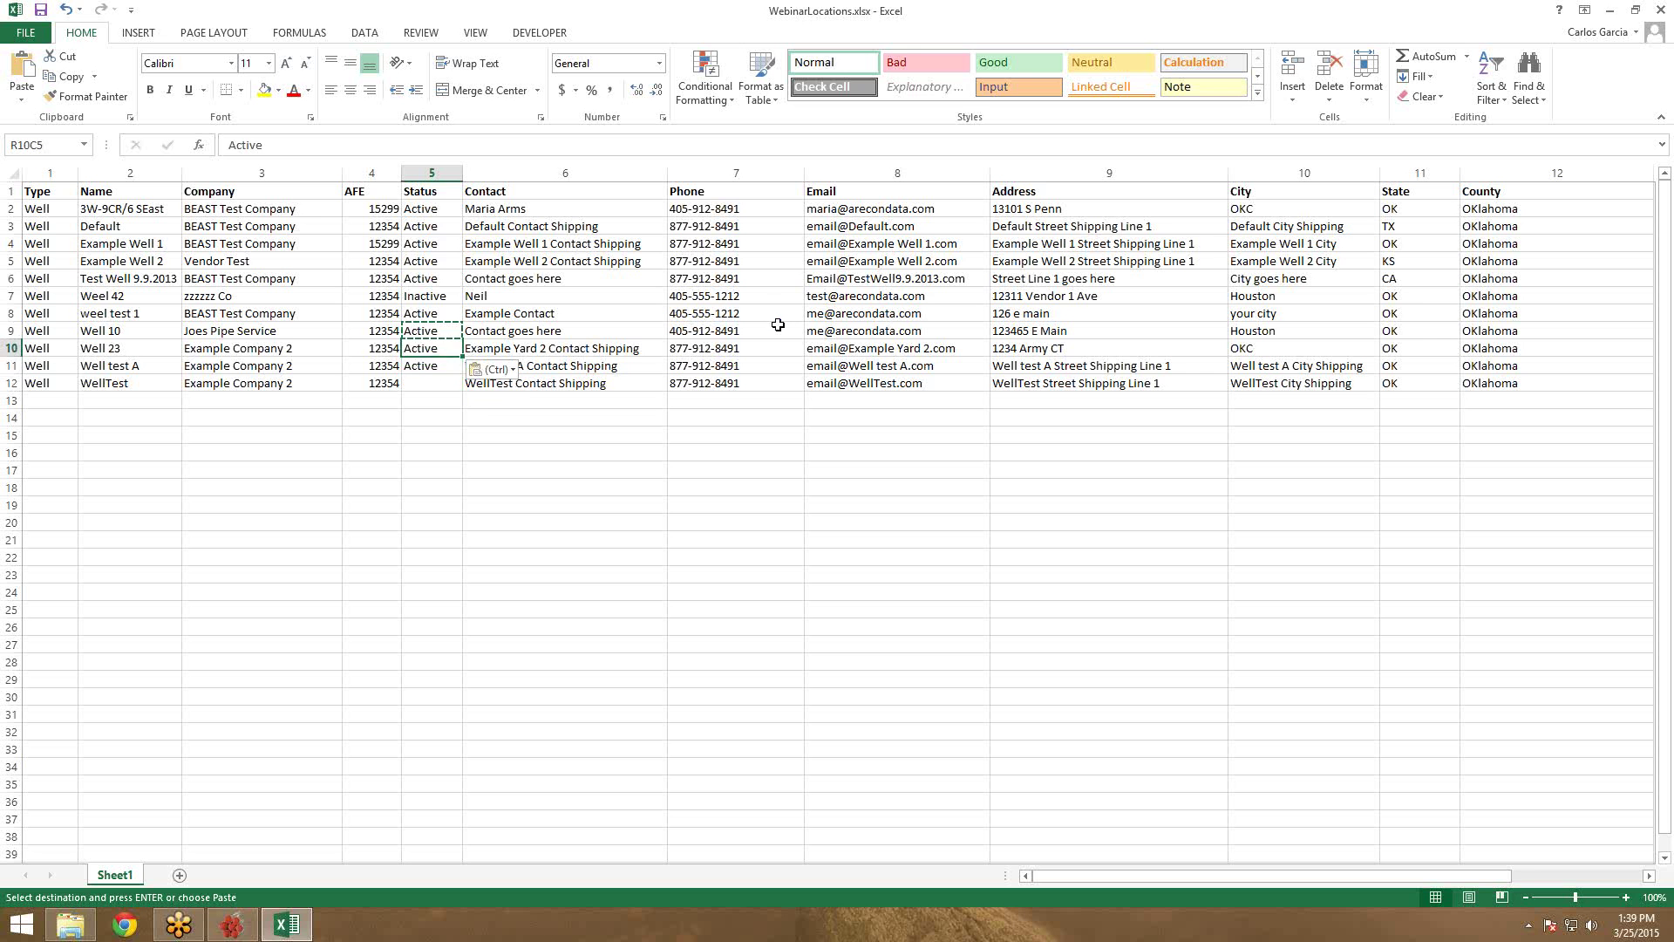
key("ctrl+v")
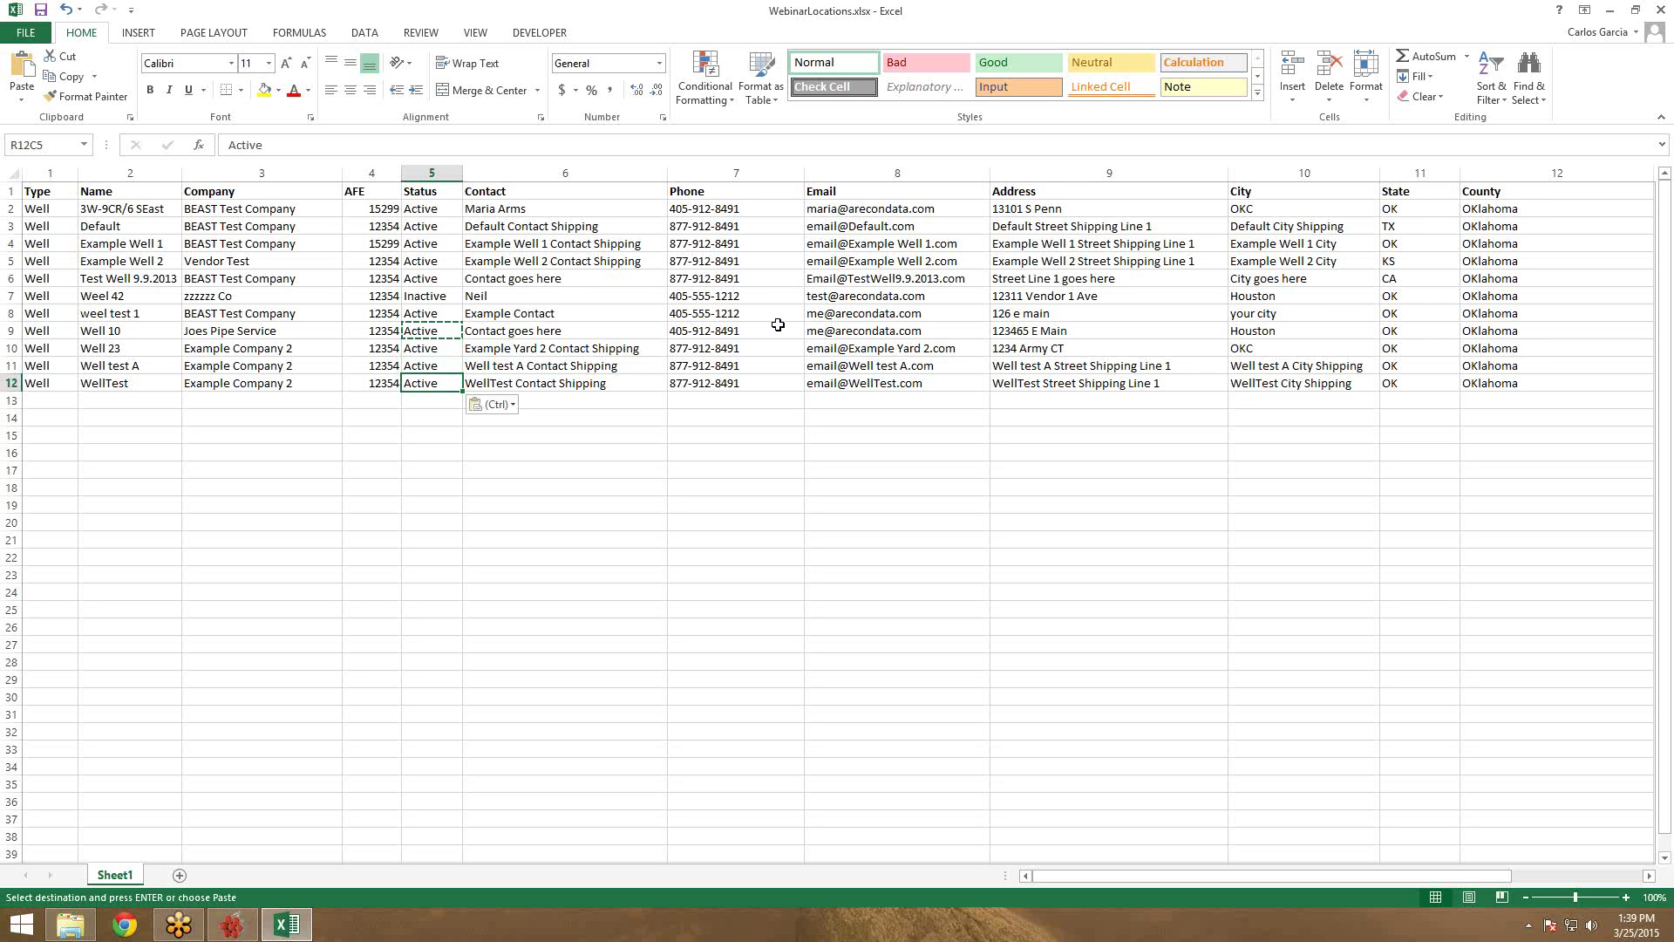
Save WebinarLocations.xlsx and close the workbook
left_click(41, 9)
double_click(549, 12)
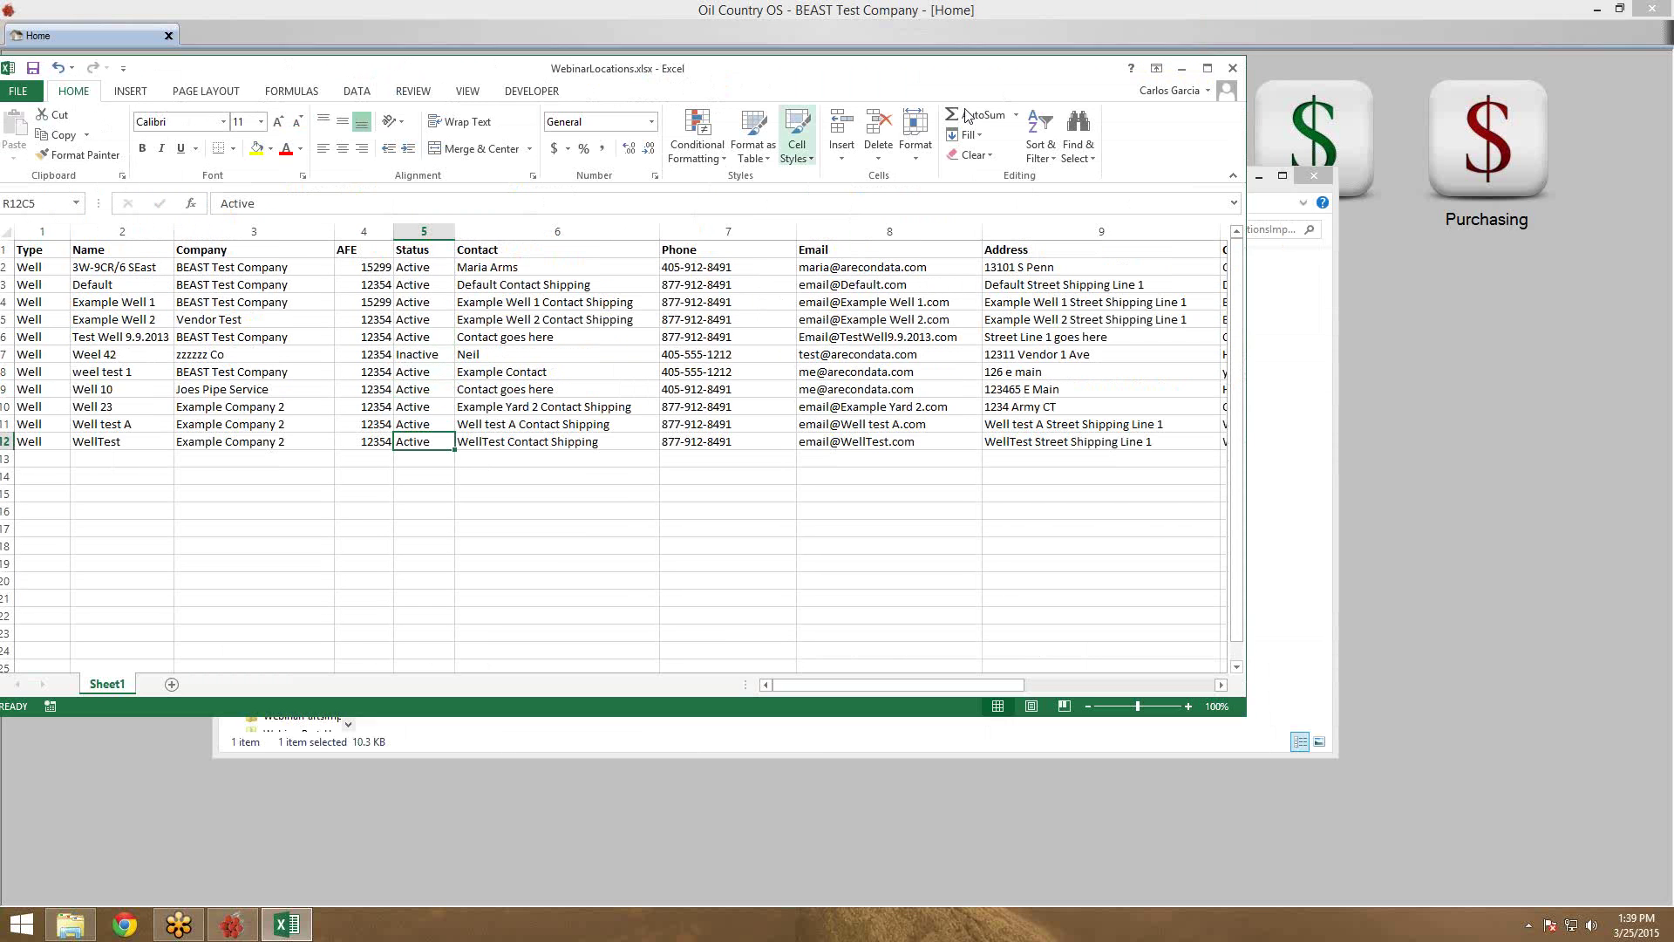
left_click(1232, 68)
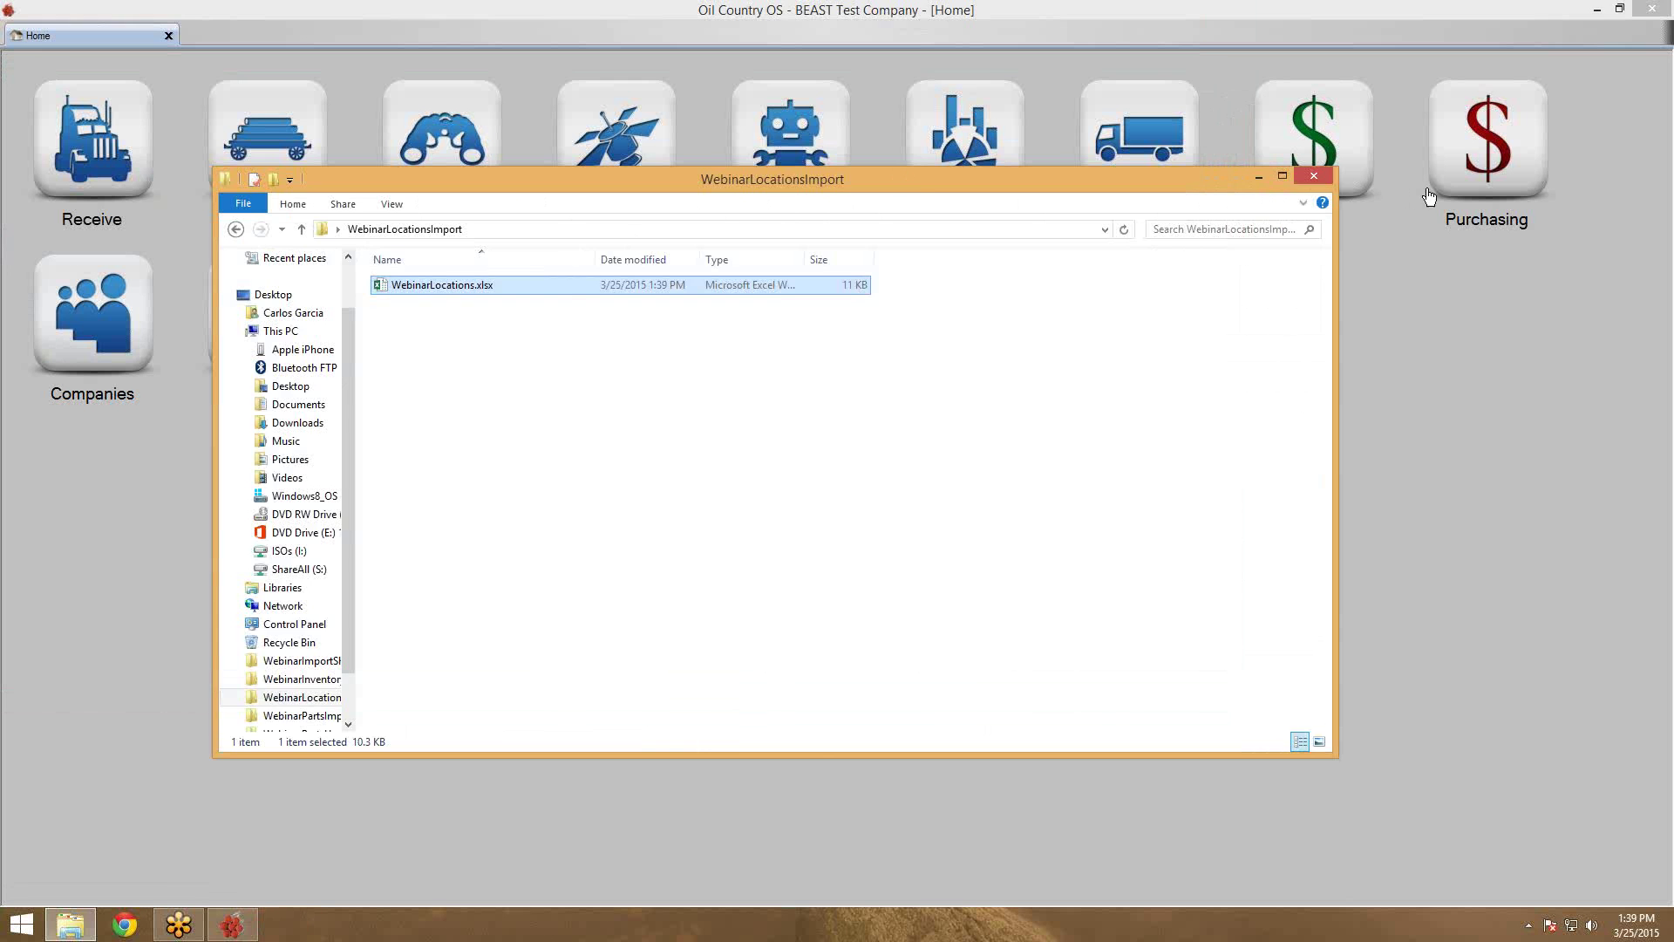
Close the WebinarLocationsImport folder window and start the General Import (Preview) wizard from the Admin Console
left_click(1327, 178)
left_click(432, 377)
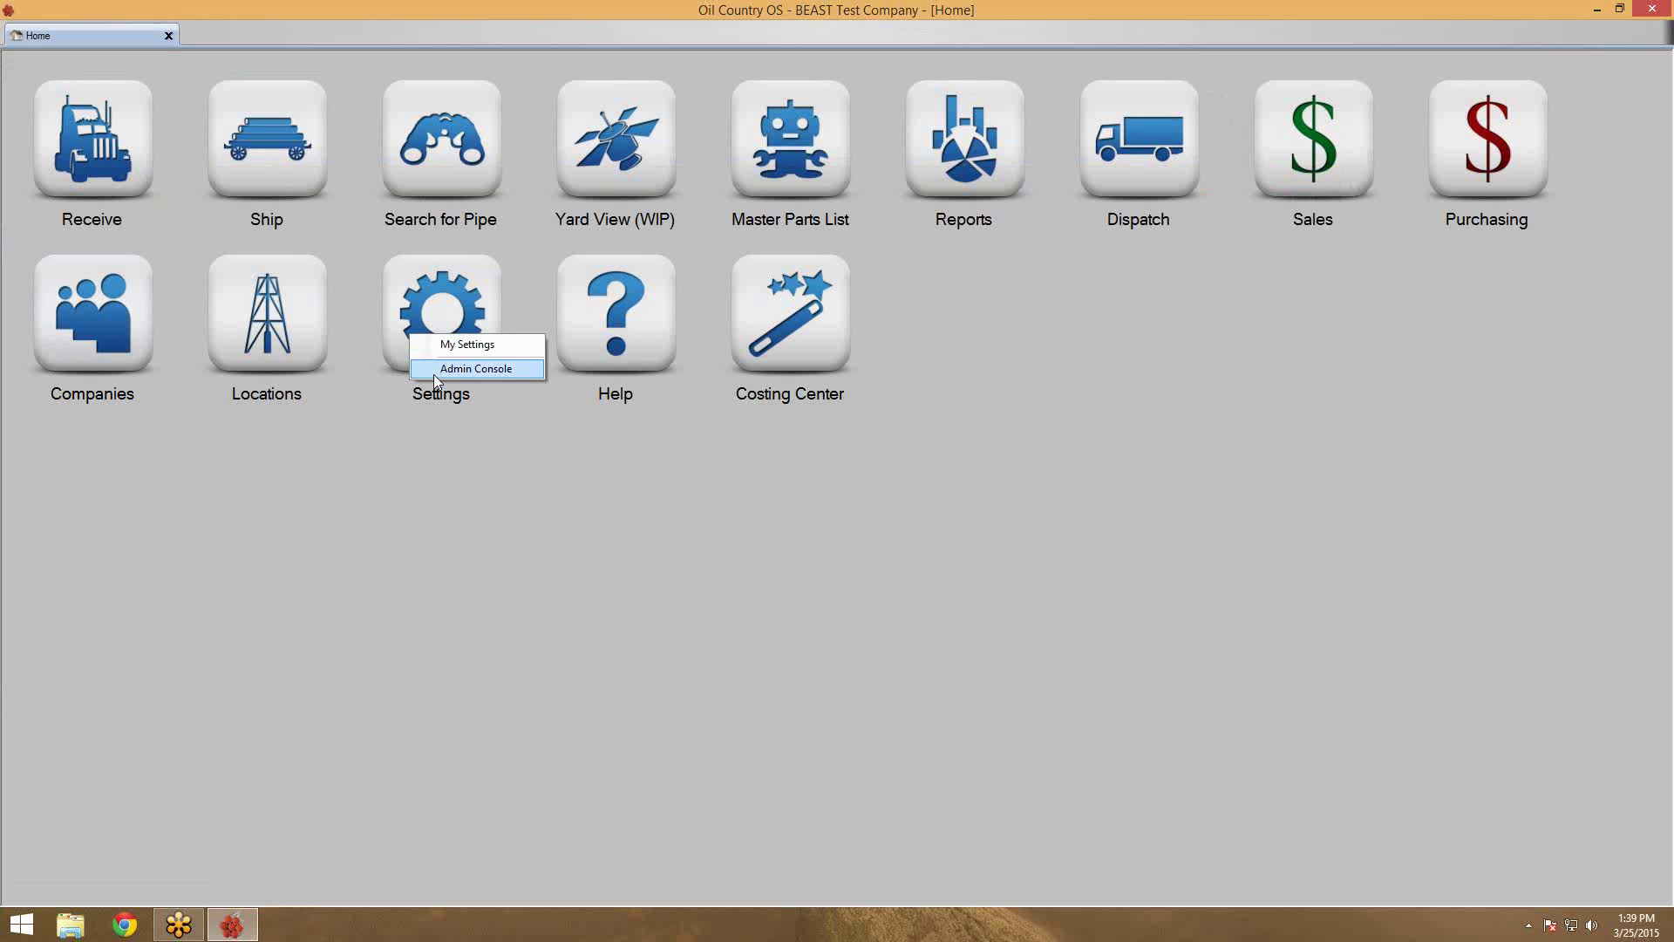
left_click(432, 374)
double_click(21, 35)
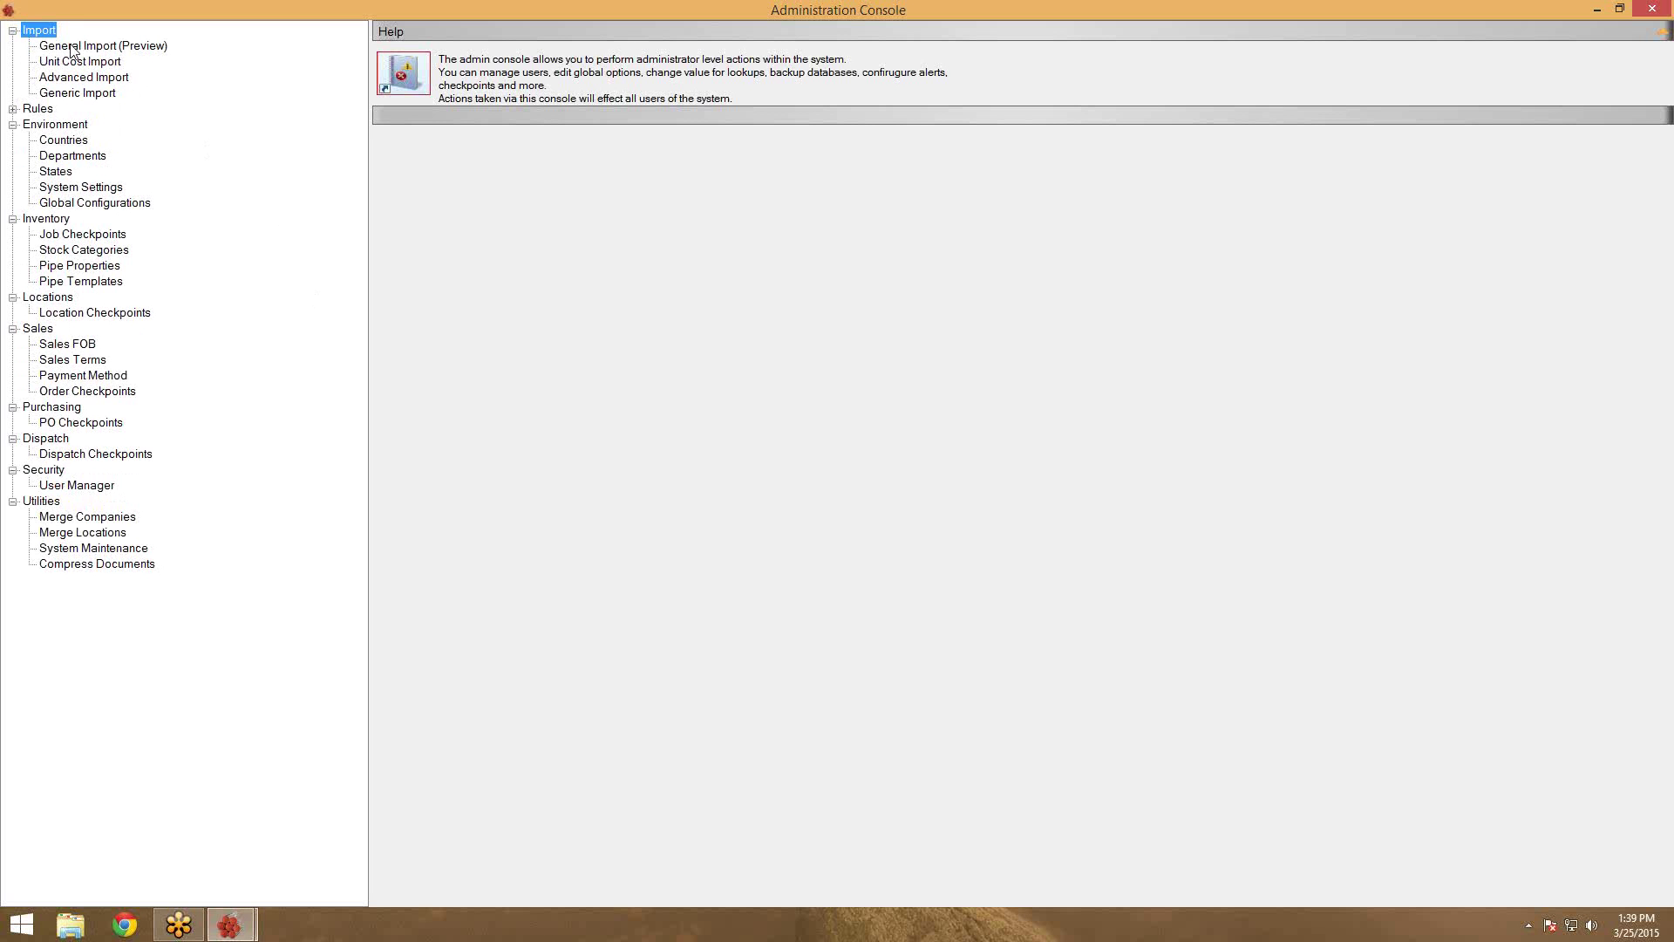
double_click(67, 45)
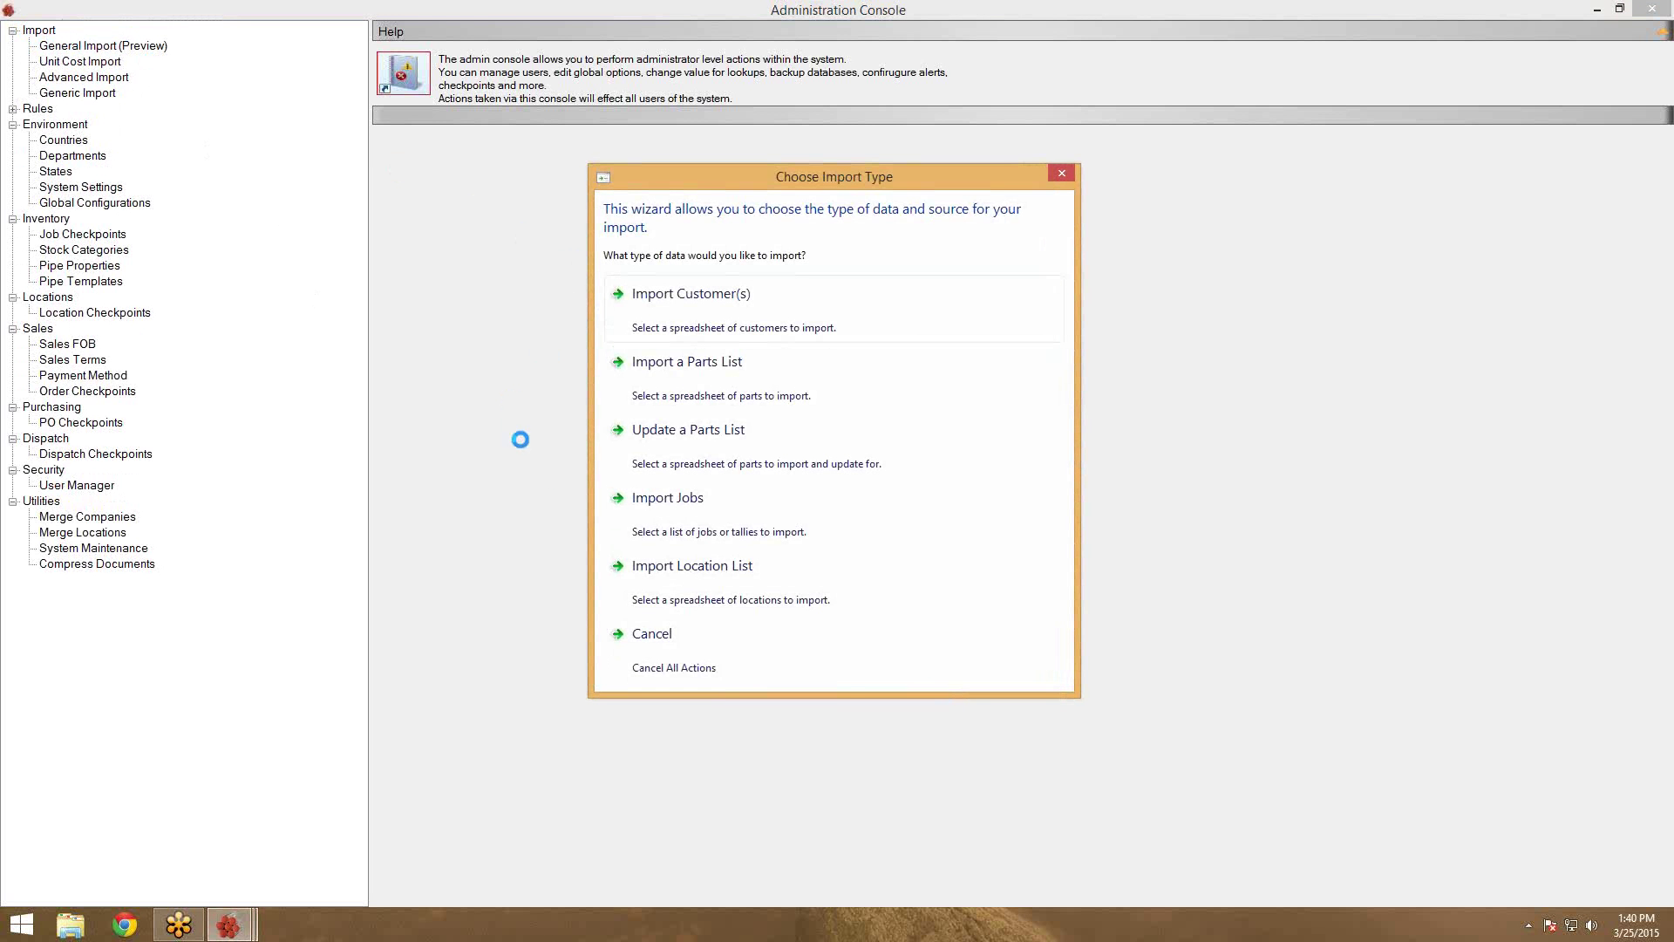
Import the location list from WebinarLocations.xlsx in the desktop's WebinarLocationsImport folder and acknowledge the import message
left_click(703, 588)
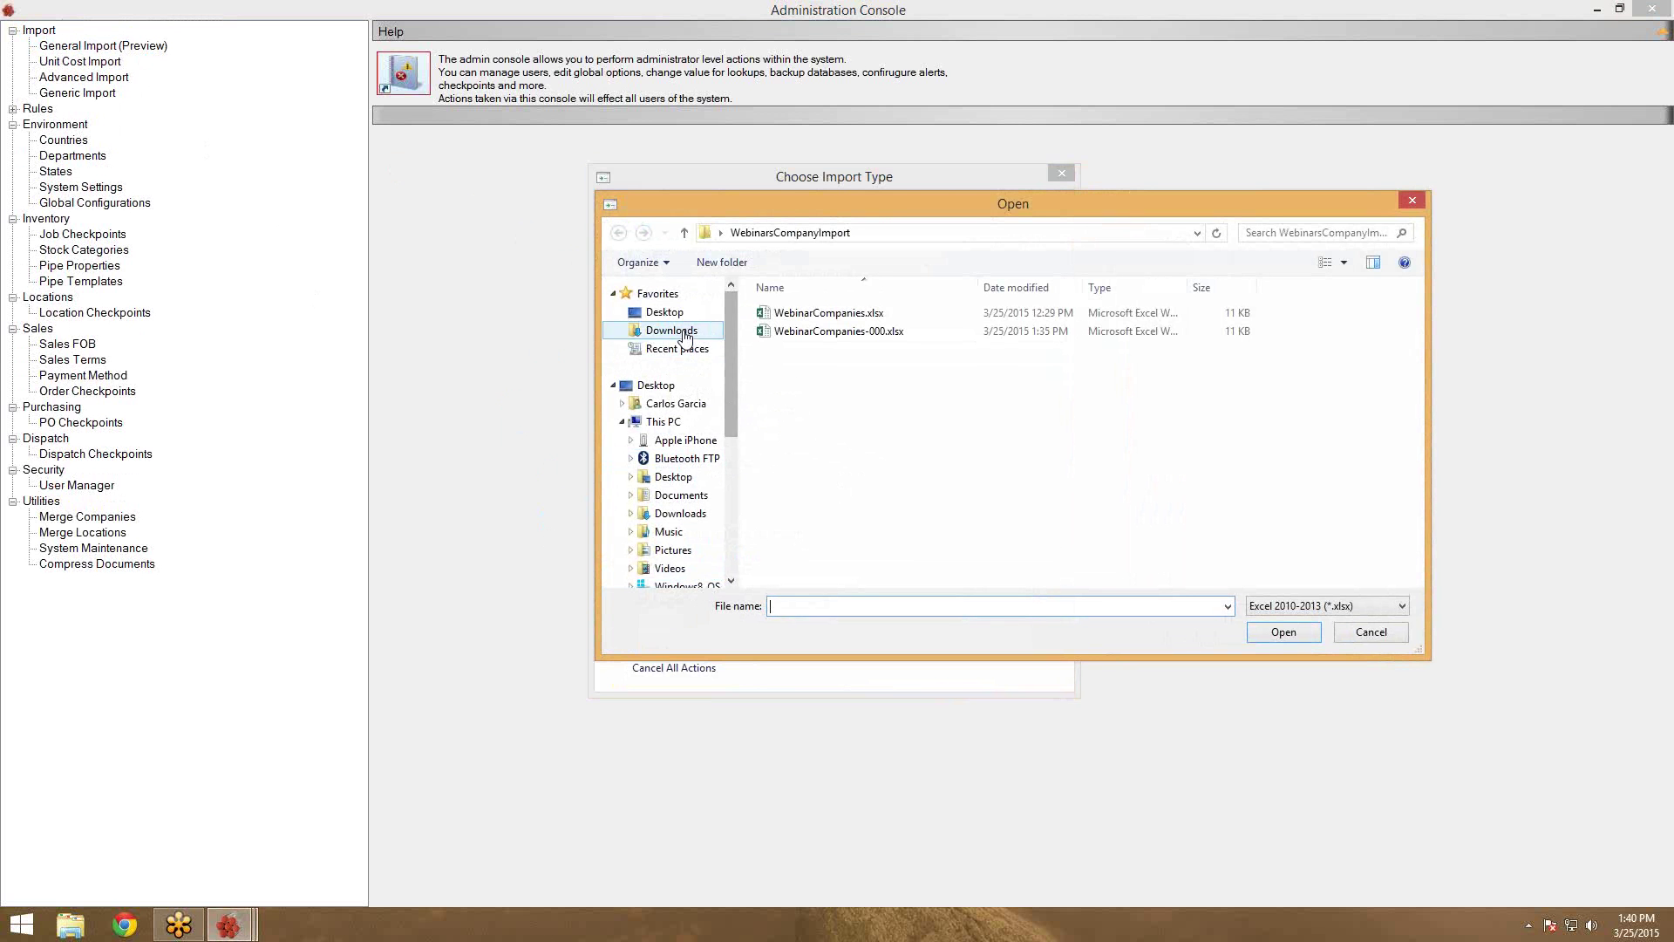
left_click(679, 319)
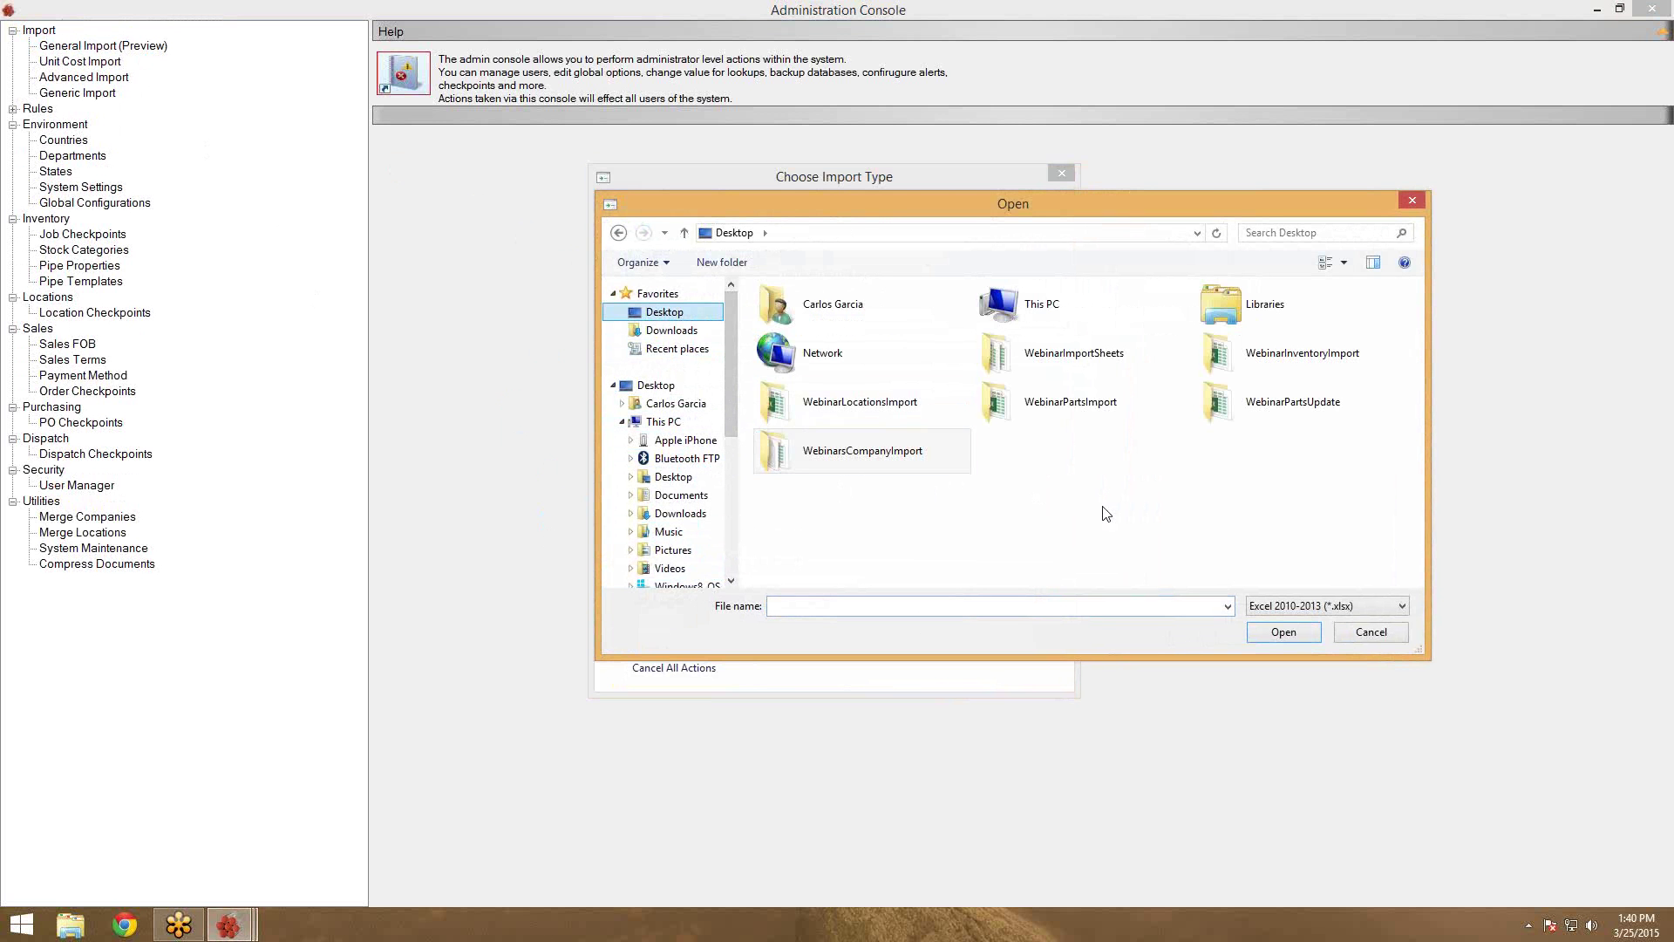
double_click(907, 424)
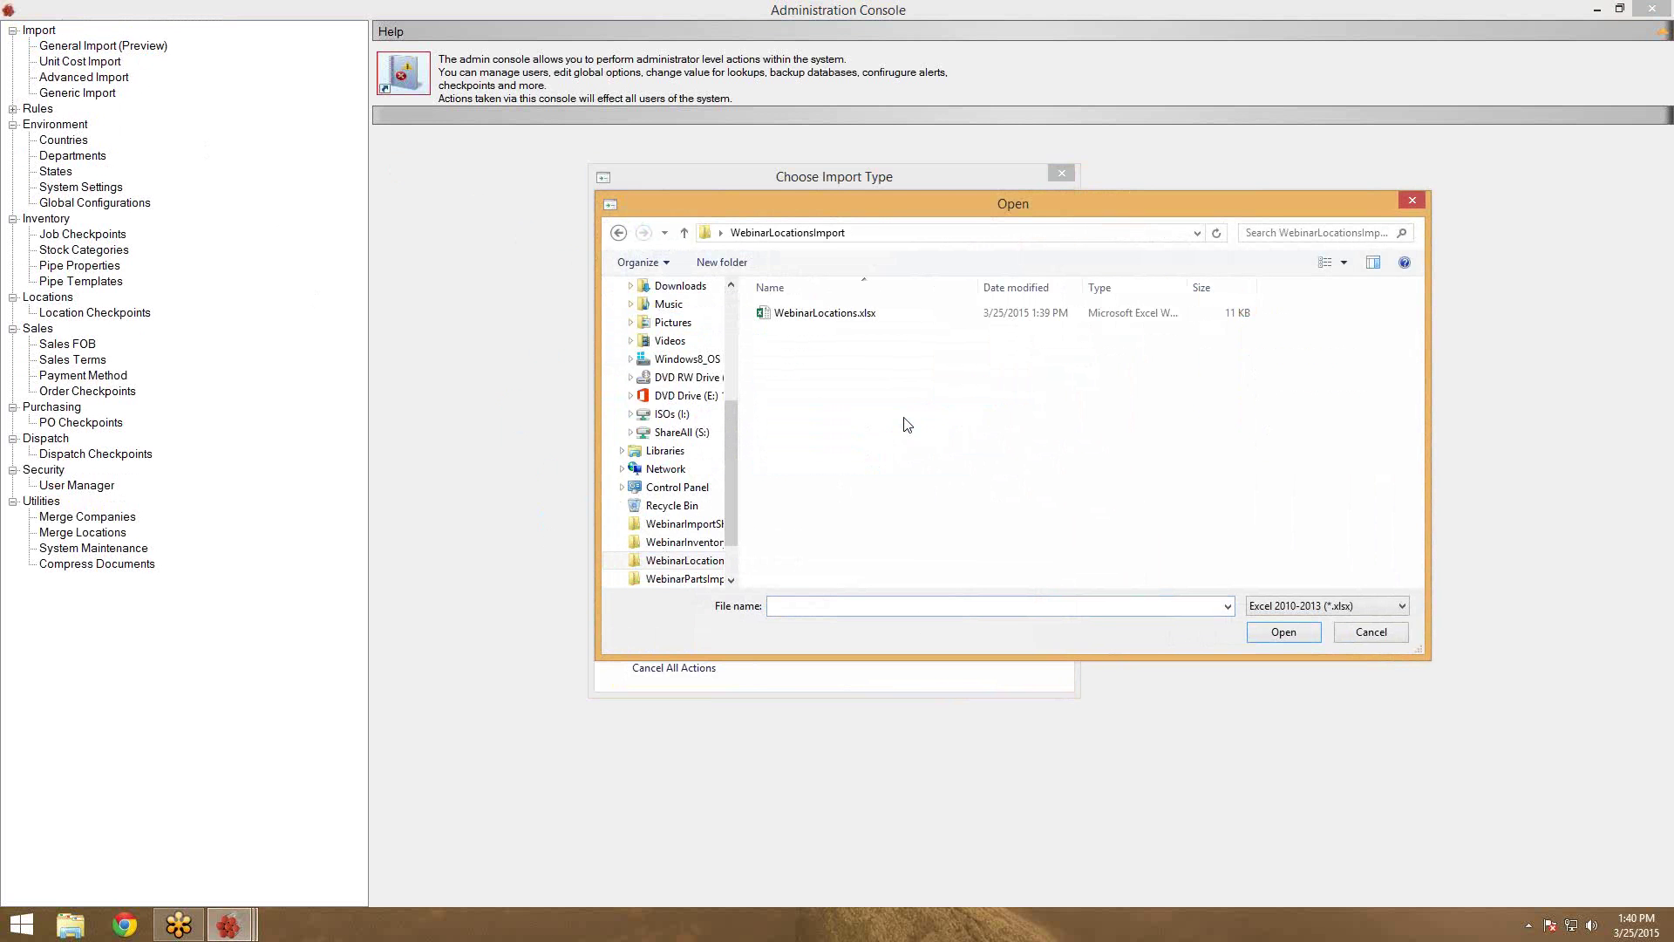
left_click(839, 314)
left_click(1284, 632)
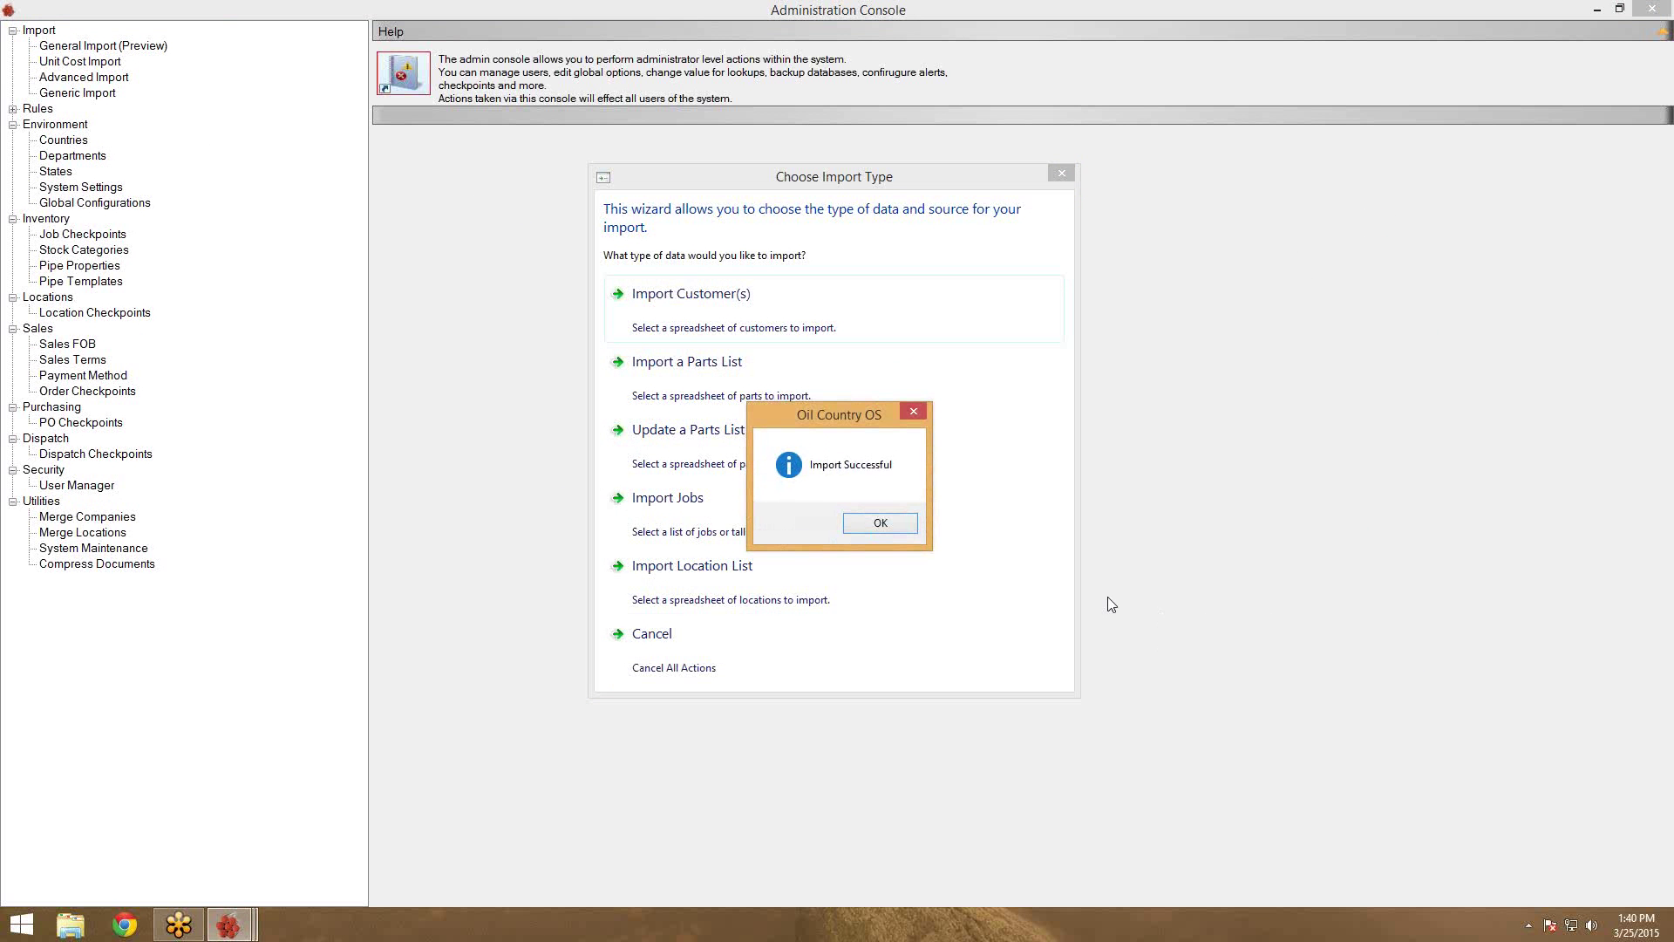
left_click(891, 525)
Close the Administration Console and open the Locations list from Home
double_click(723, 8)
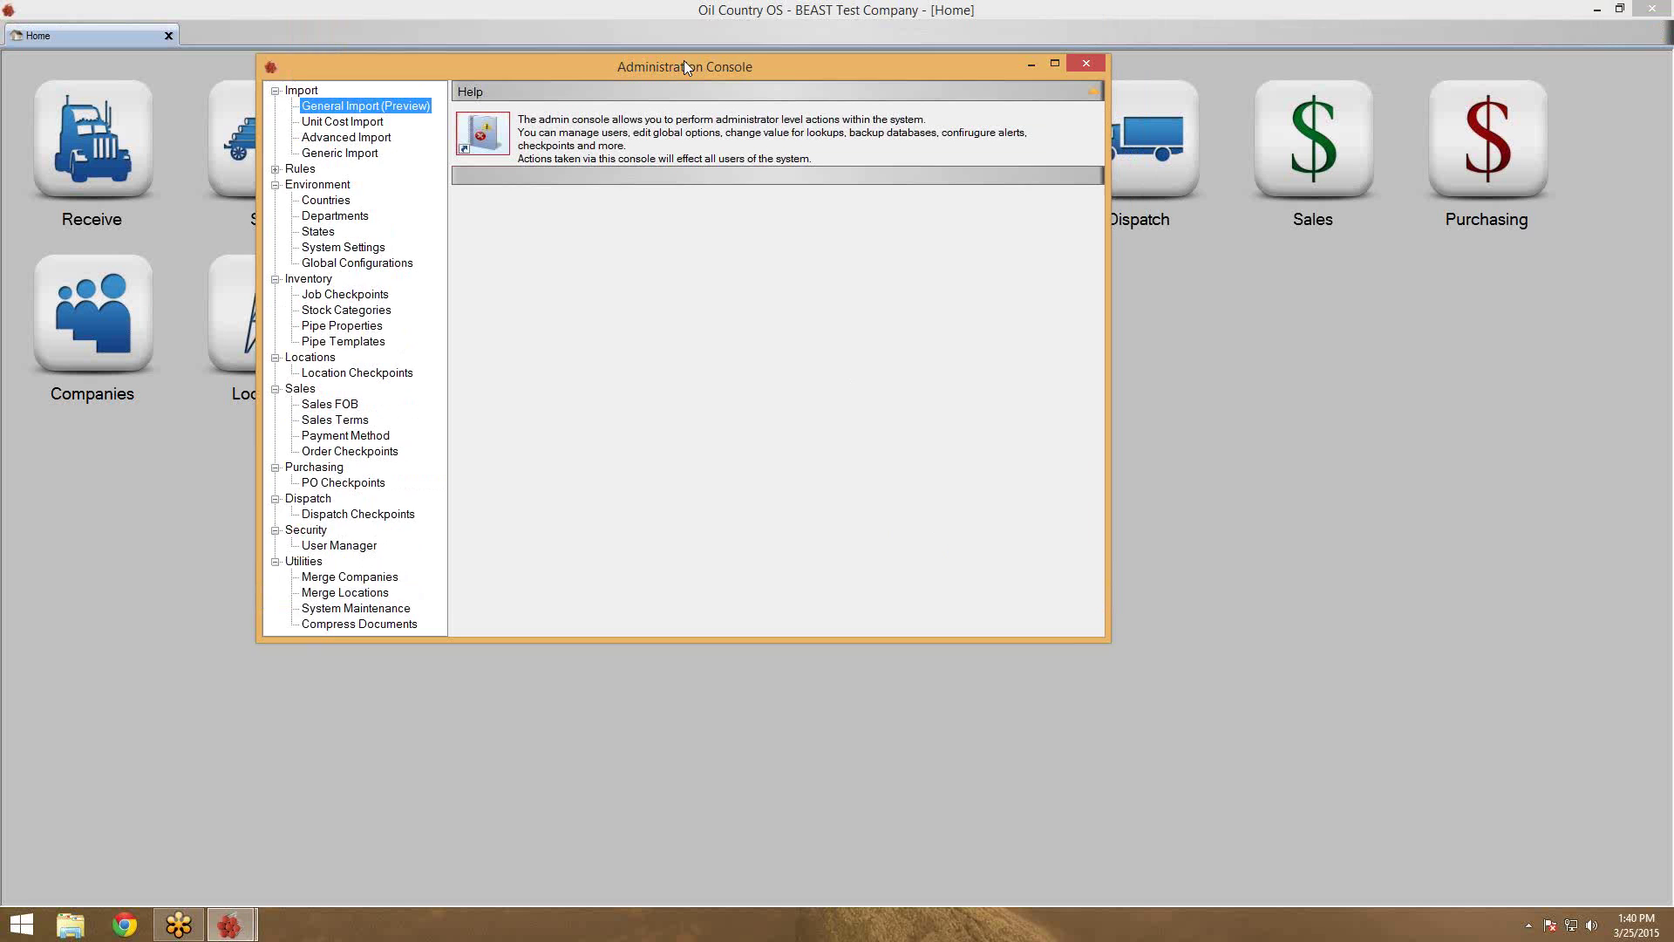
left_click(1078, 69)
left_click(274, 317)
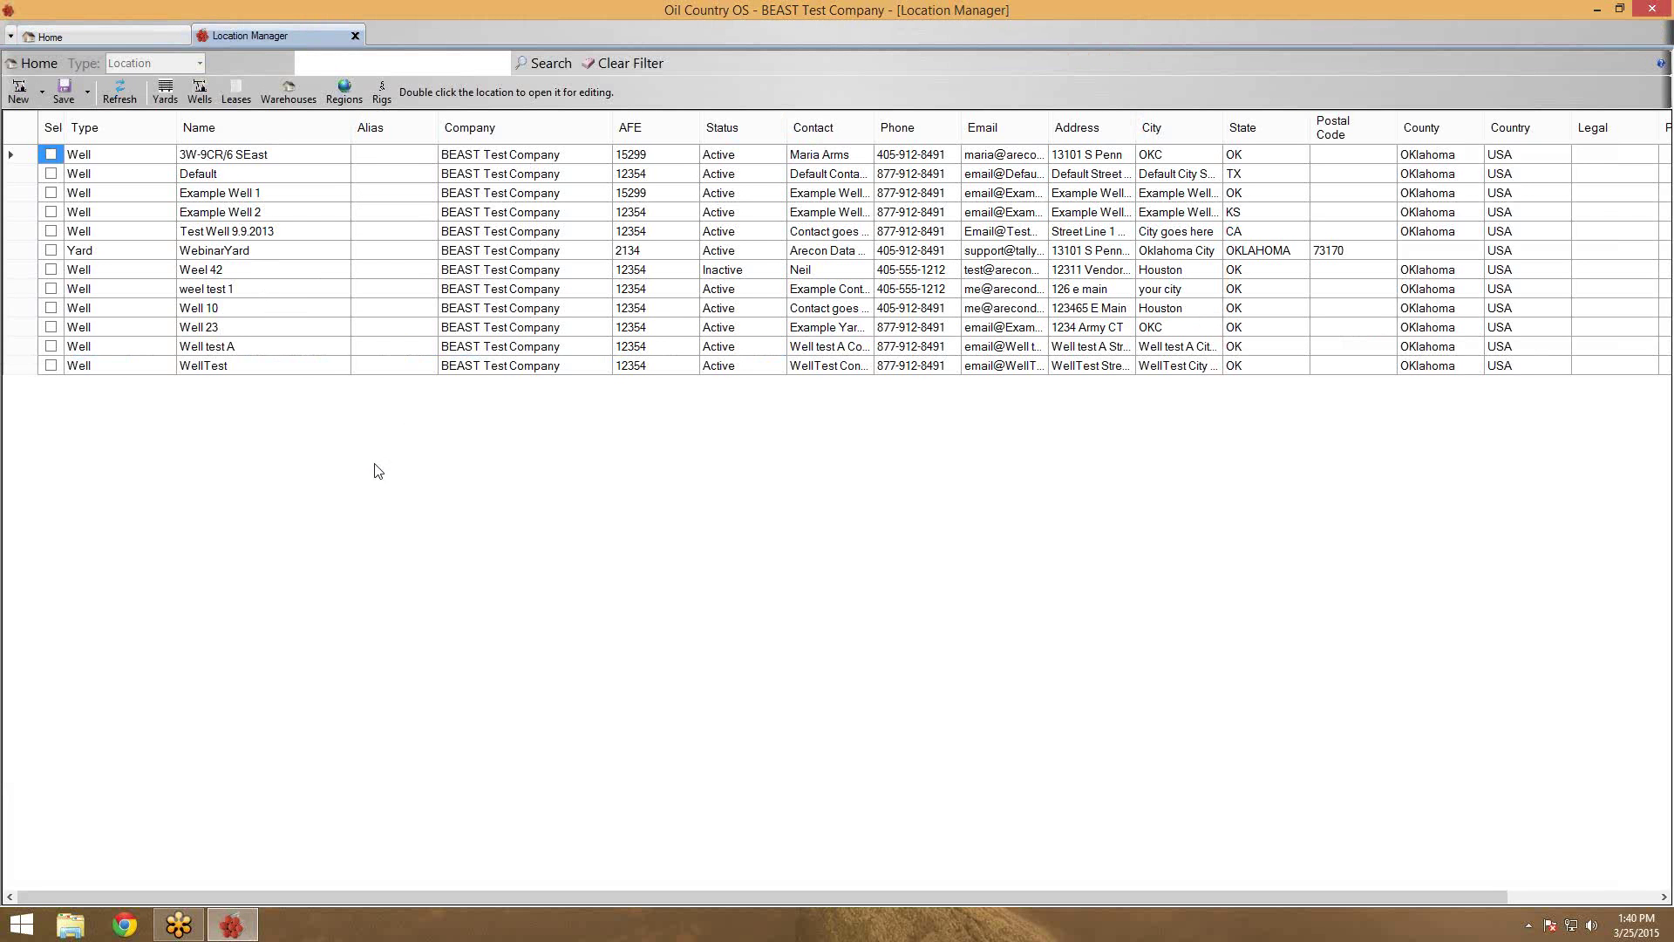
Review the imported locations, checking the Status column, the WebinarYard row and the remaining columns, and close the Location Manager
left_click(719, 288)
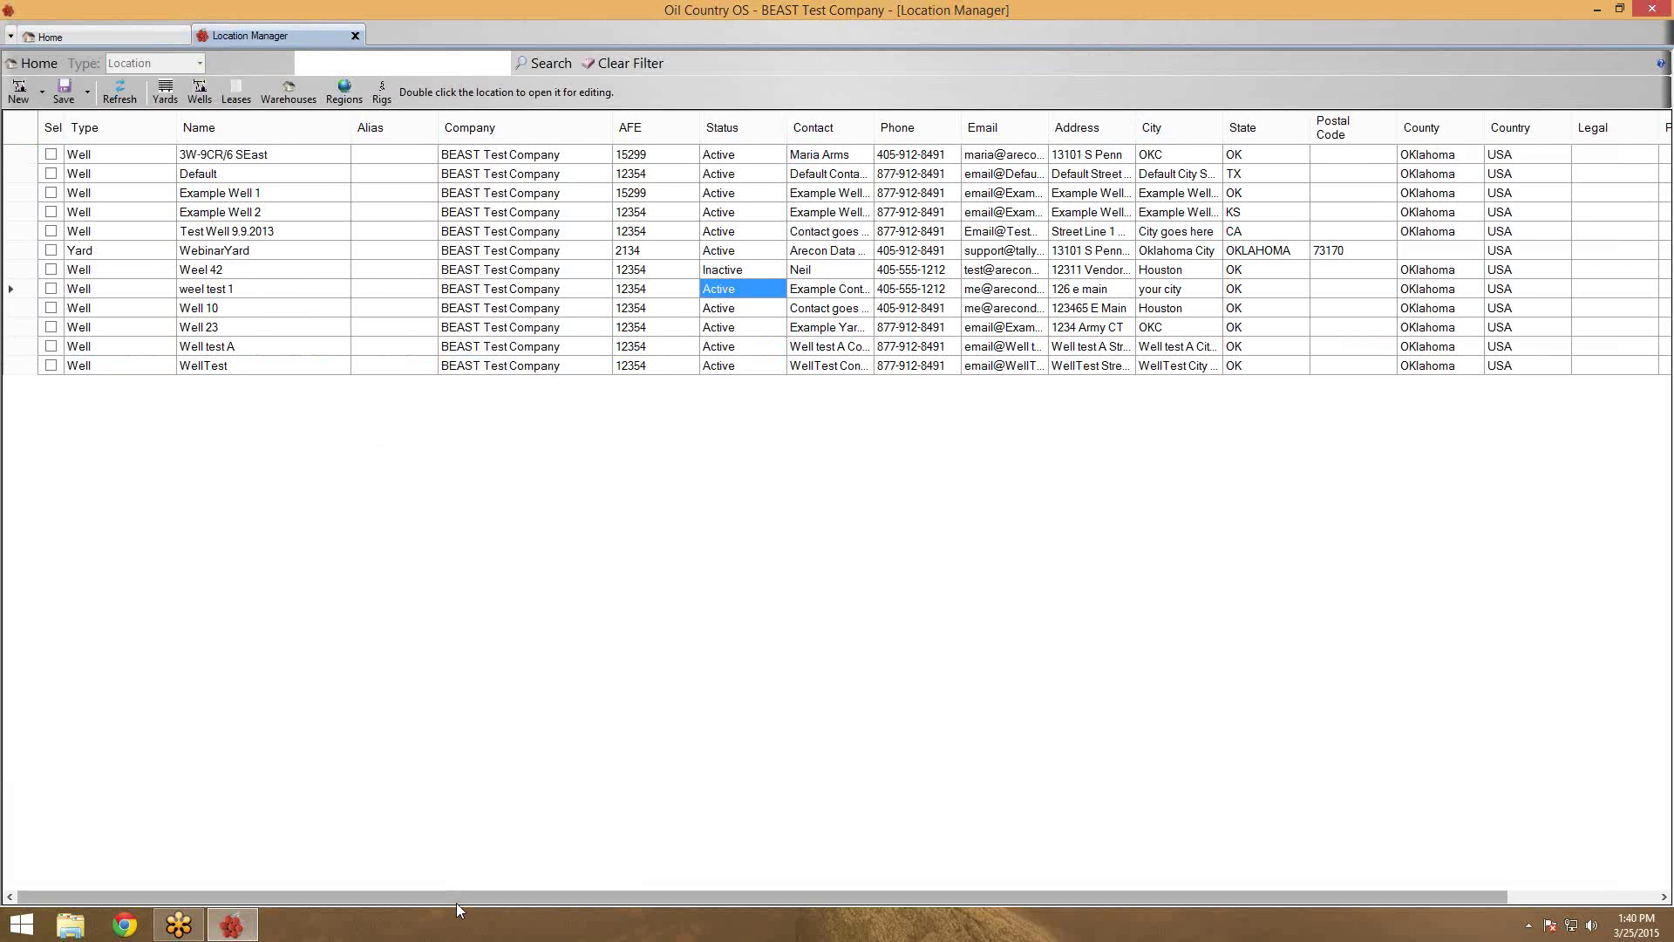
mouse_move(457, 901)
left_mouse_down()
mouse_move(490, 897)
mouse_move(452, 897)
left_mouse_up()
left_click(50, 251)
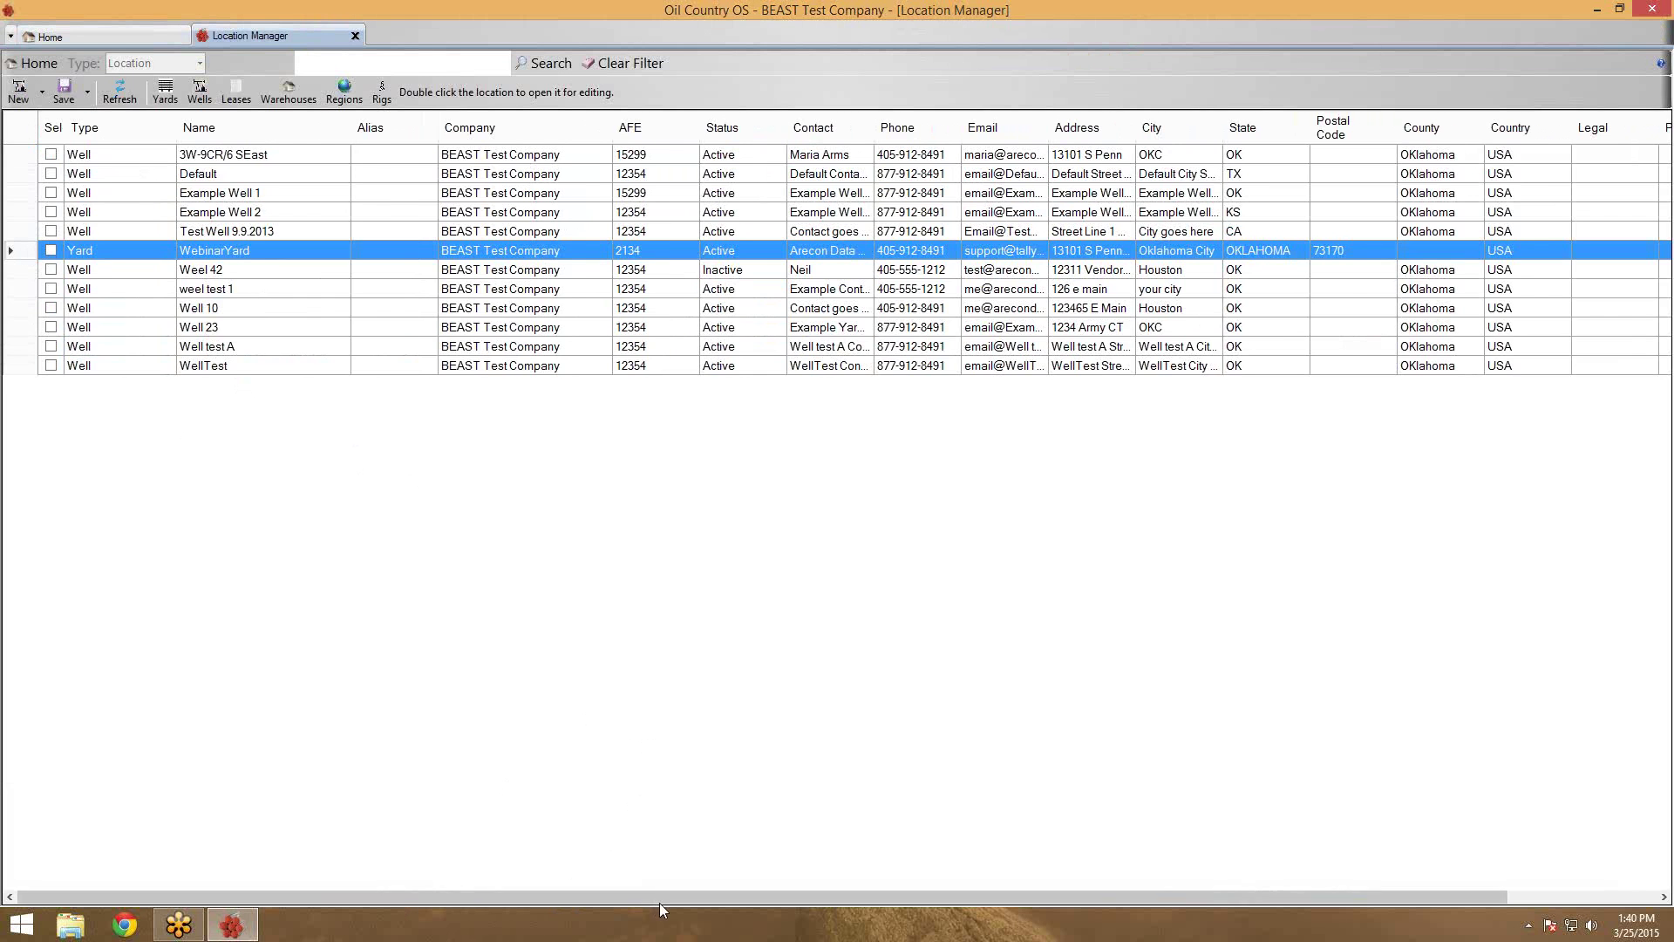
left_click_drag(660, 903, 912, 887)
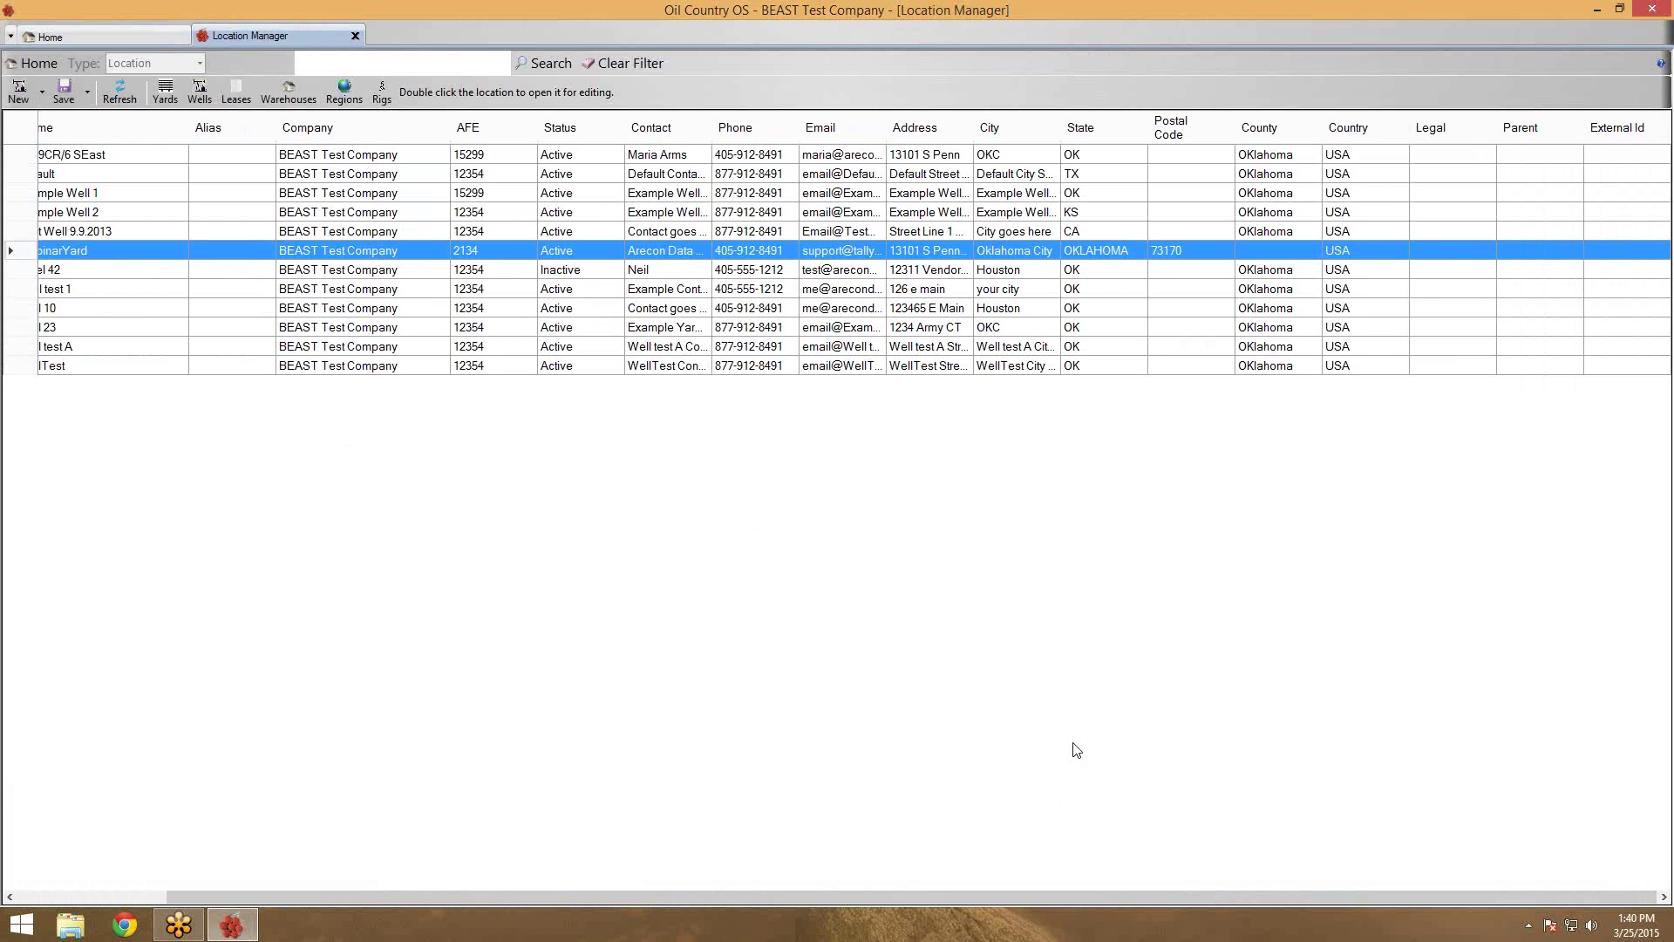
left_click_drag(1133, 898, 954, 896)
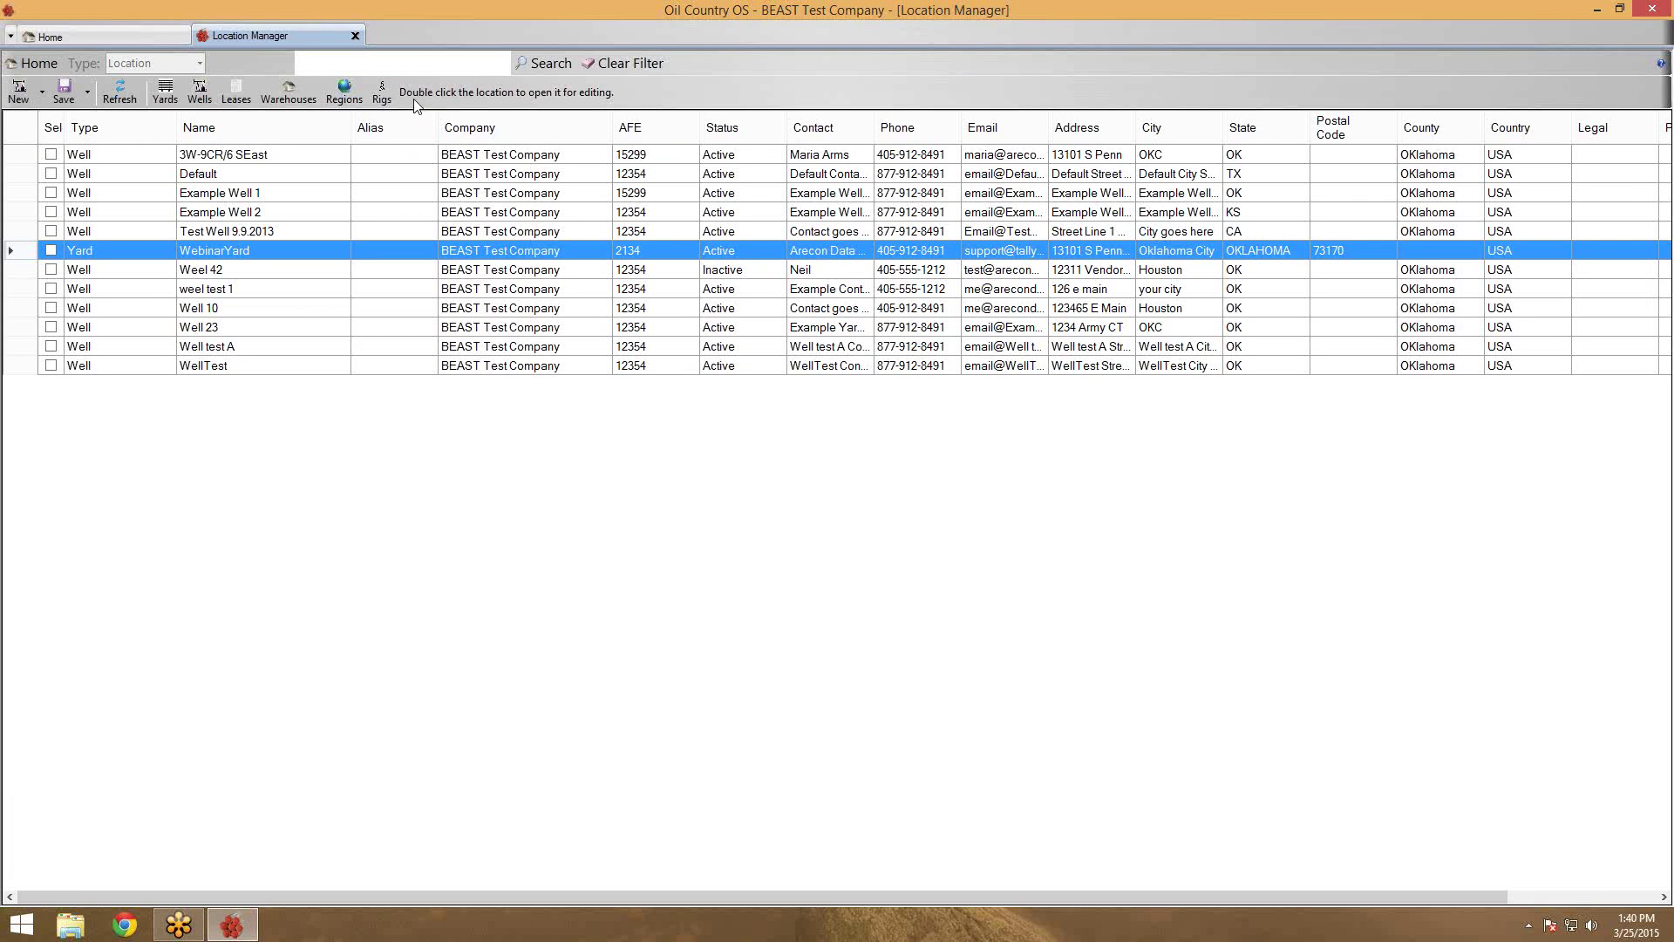
left_click(355, 35)
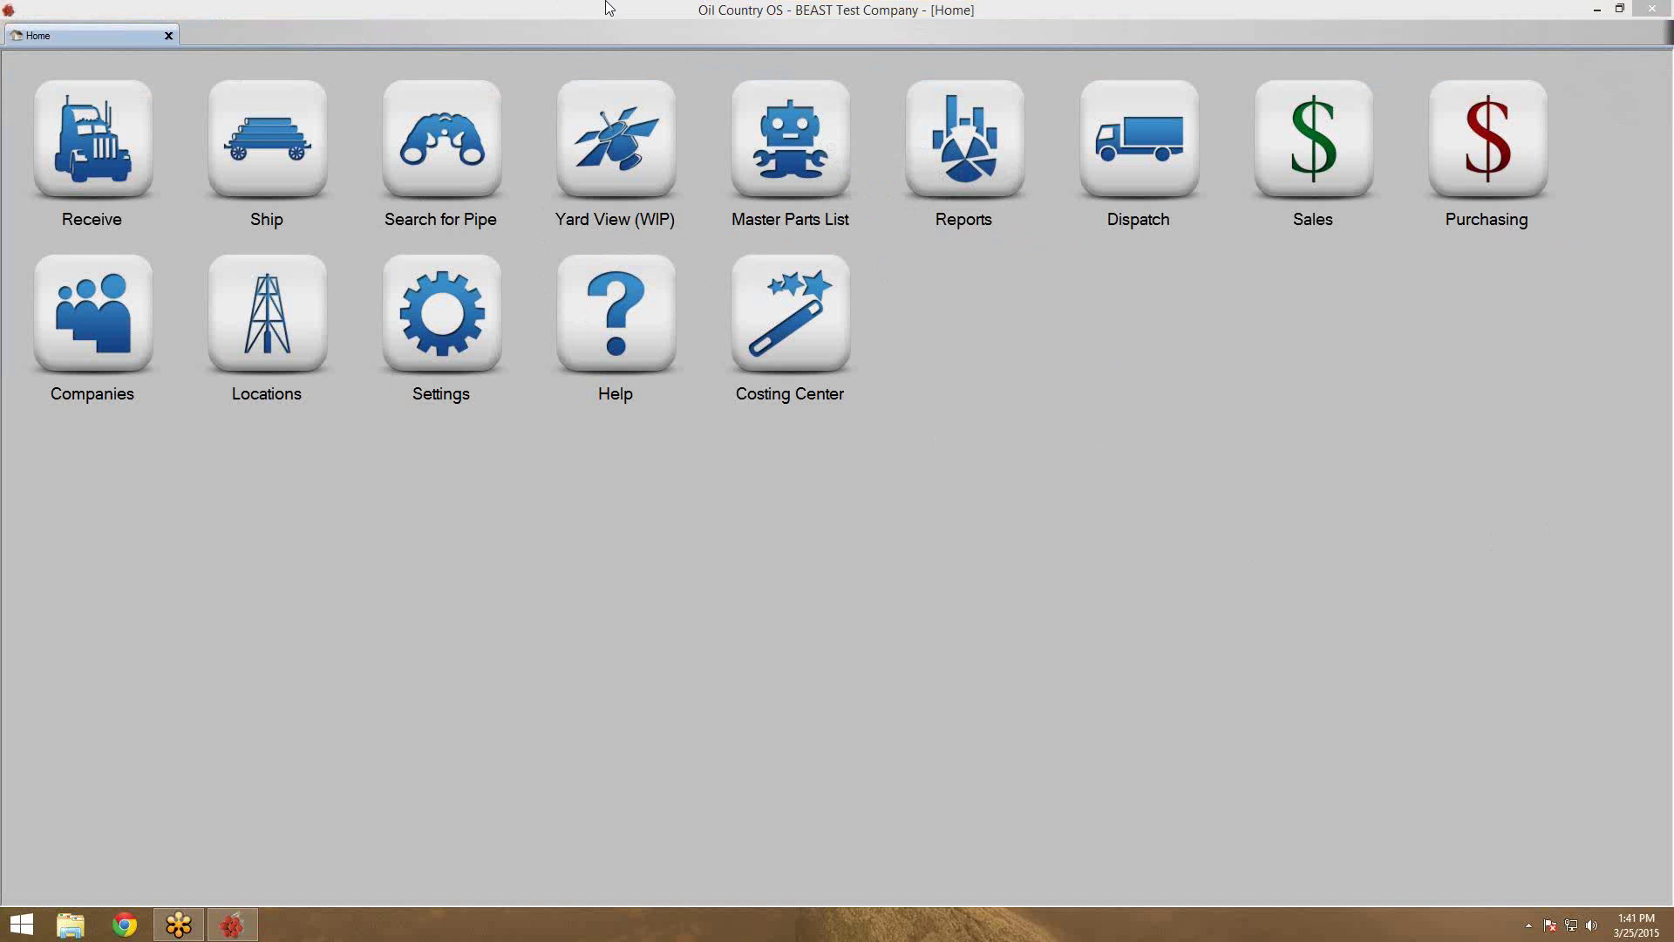
Open a File Explorer window showing This PC
left_click(72, 925)
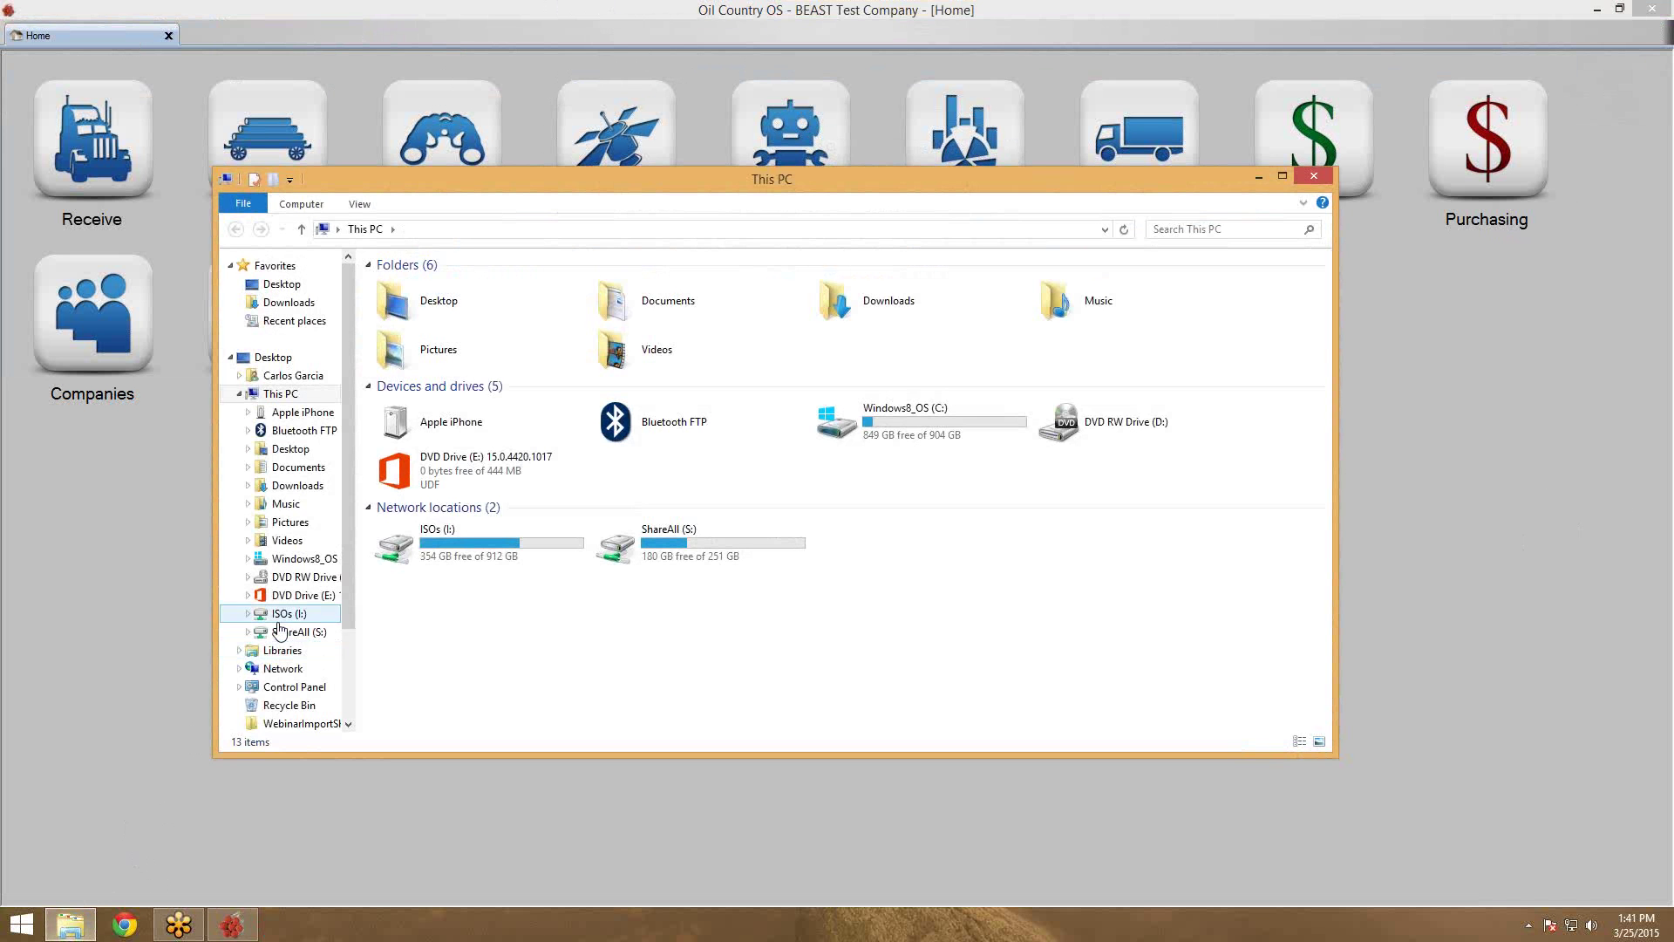
left_click(654, 542)
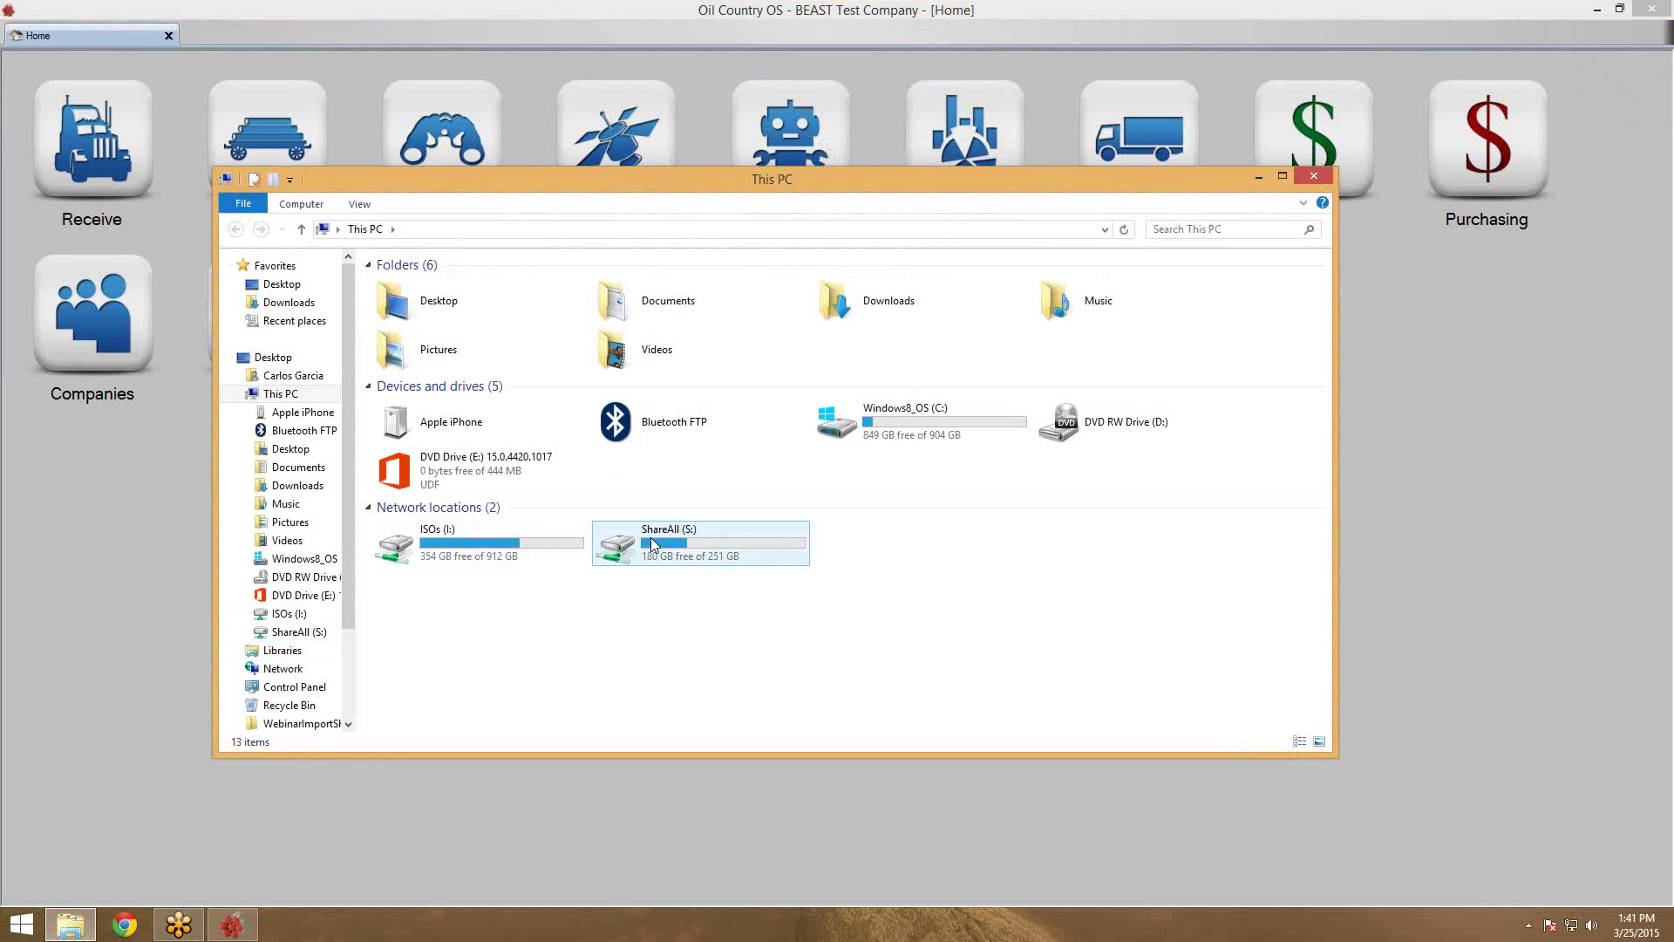
left_click(698, 609)
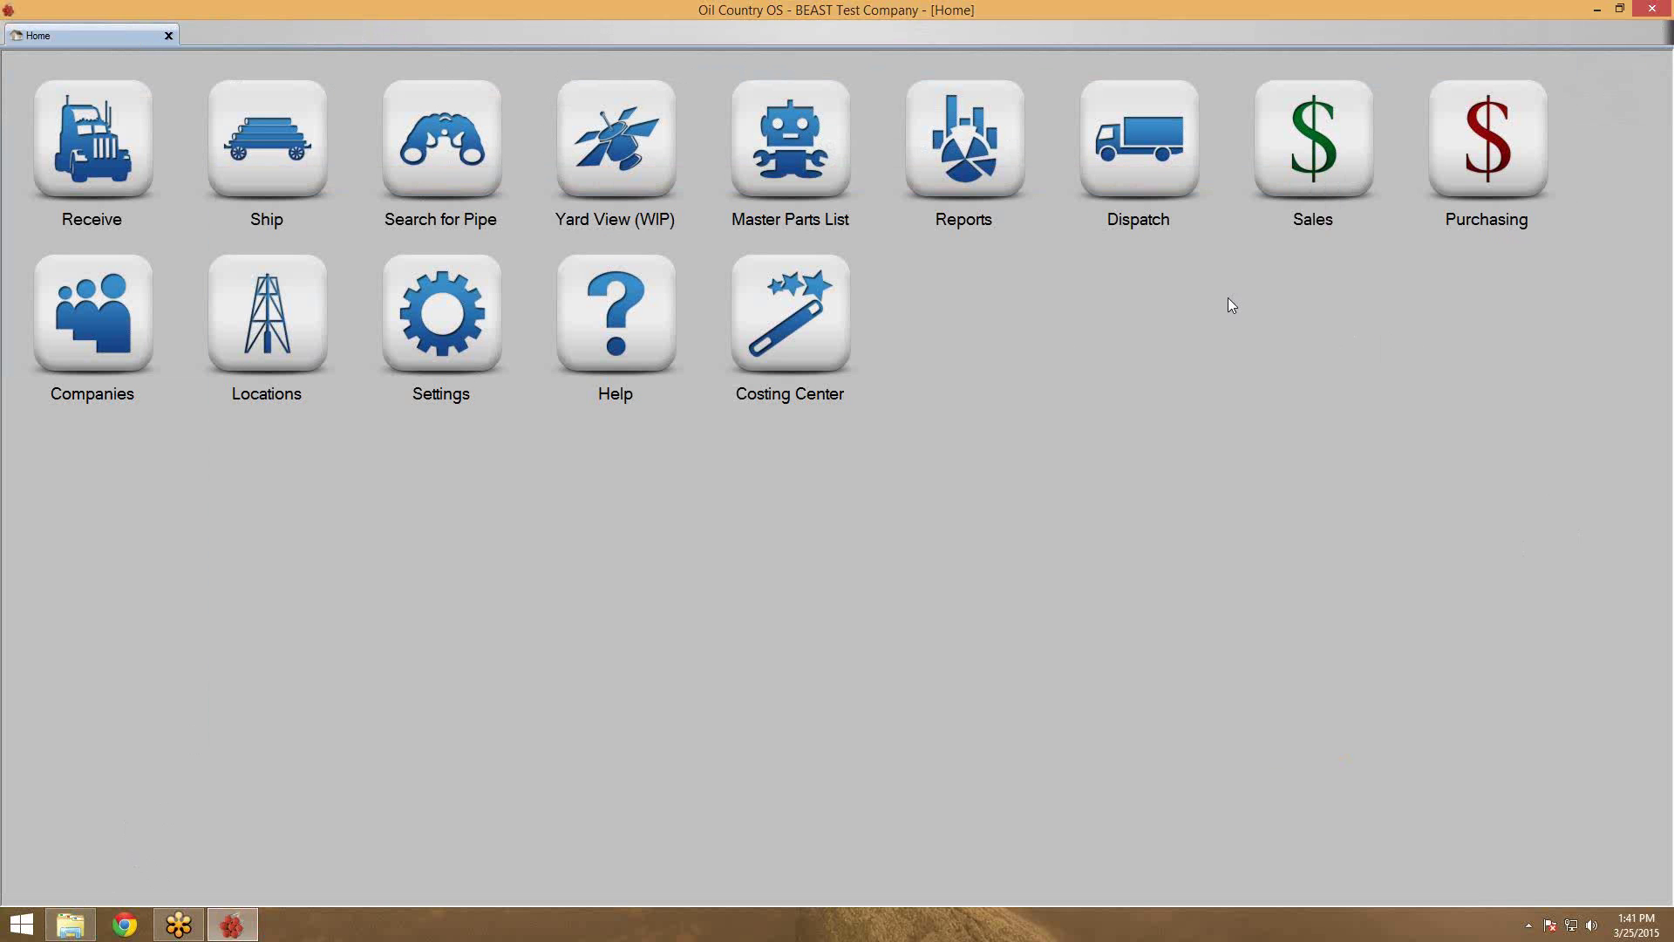
Open the Master Parts List and examine its Part Number, Pipe Size, Weight, Grade and Coupling columns
left_click(811, 196)
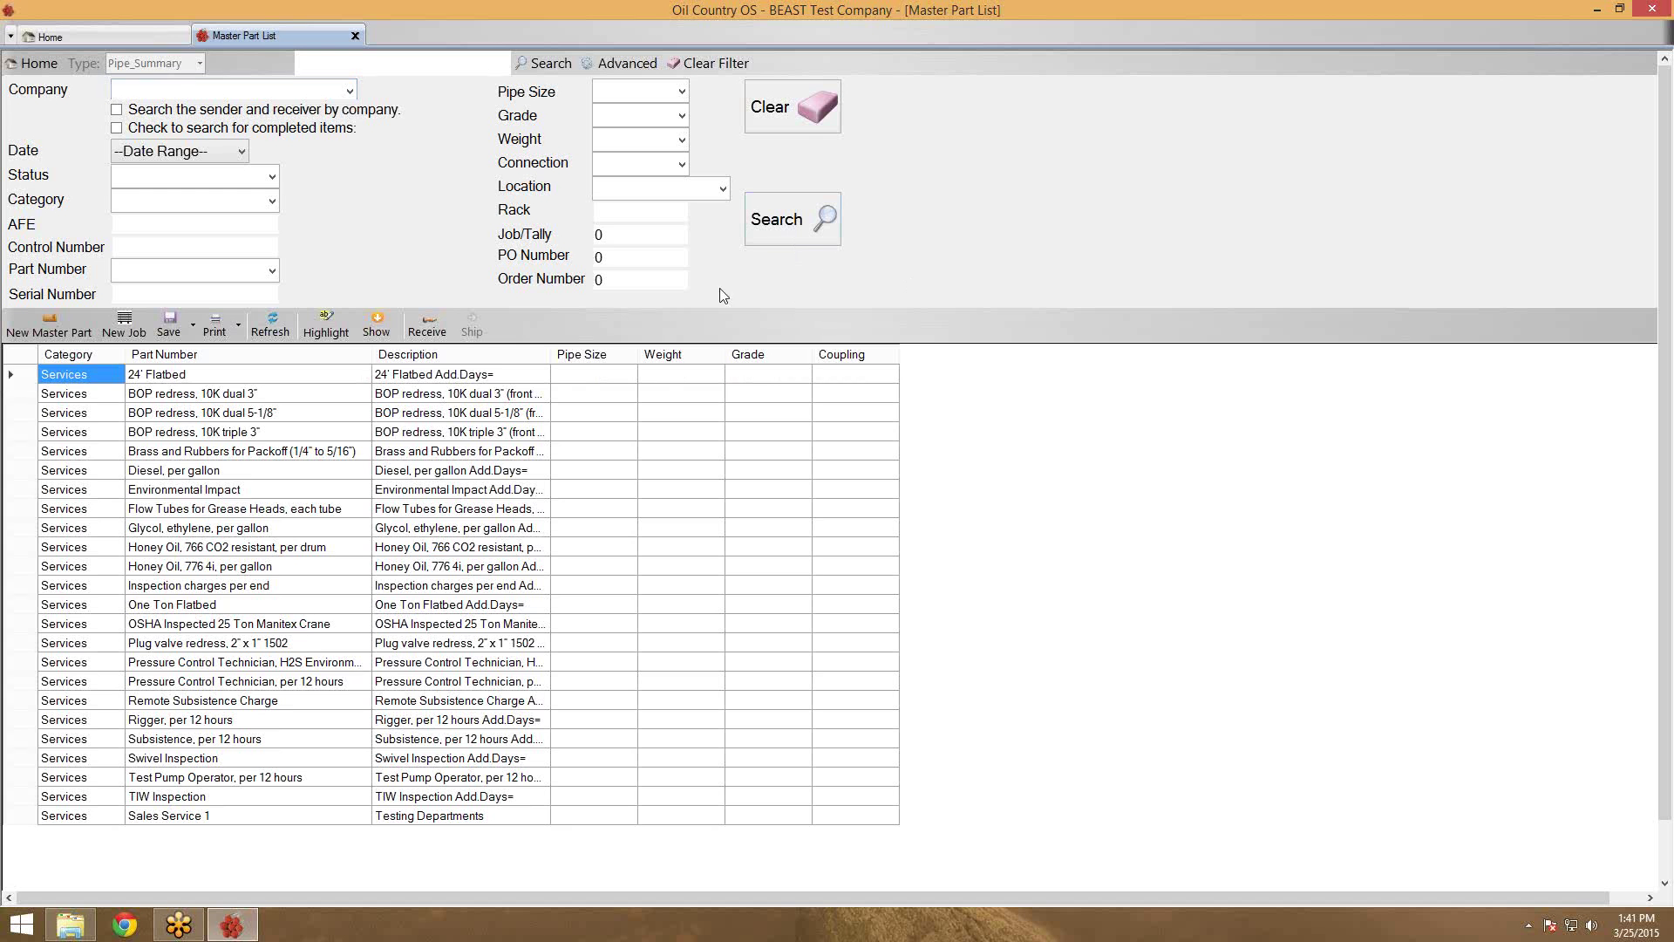
left_click(295, 511)
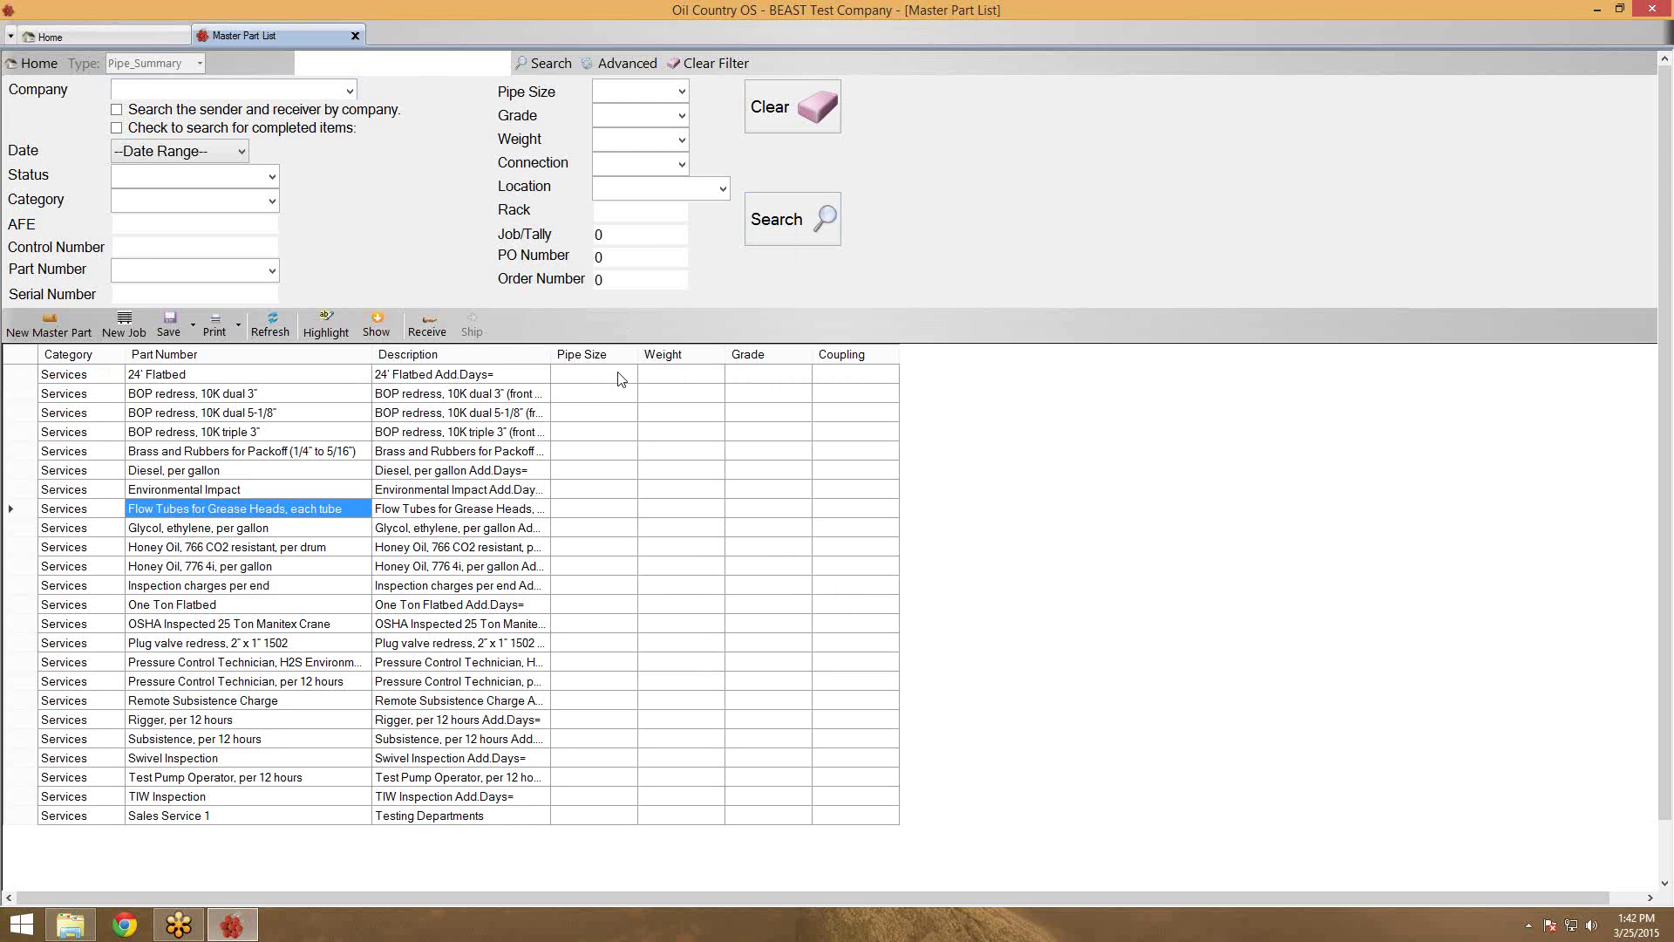
left_click(589, 379)
left_click(680, 375)
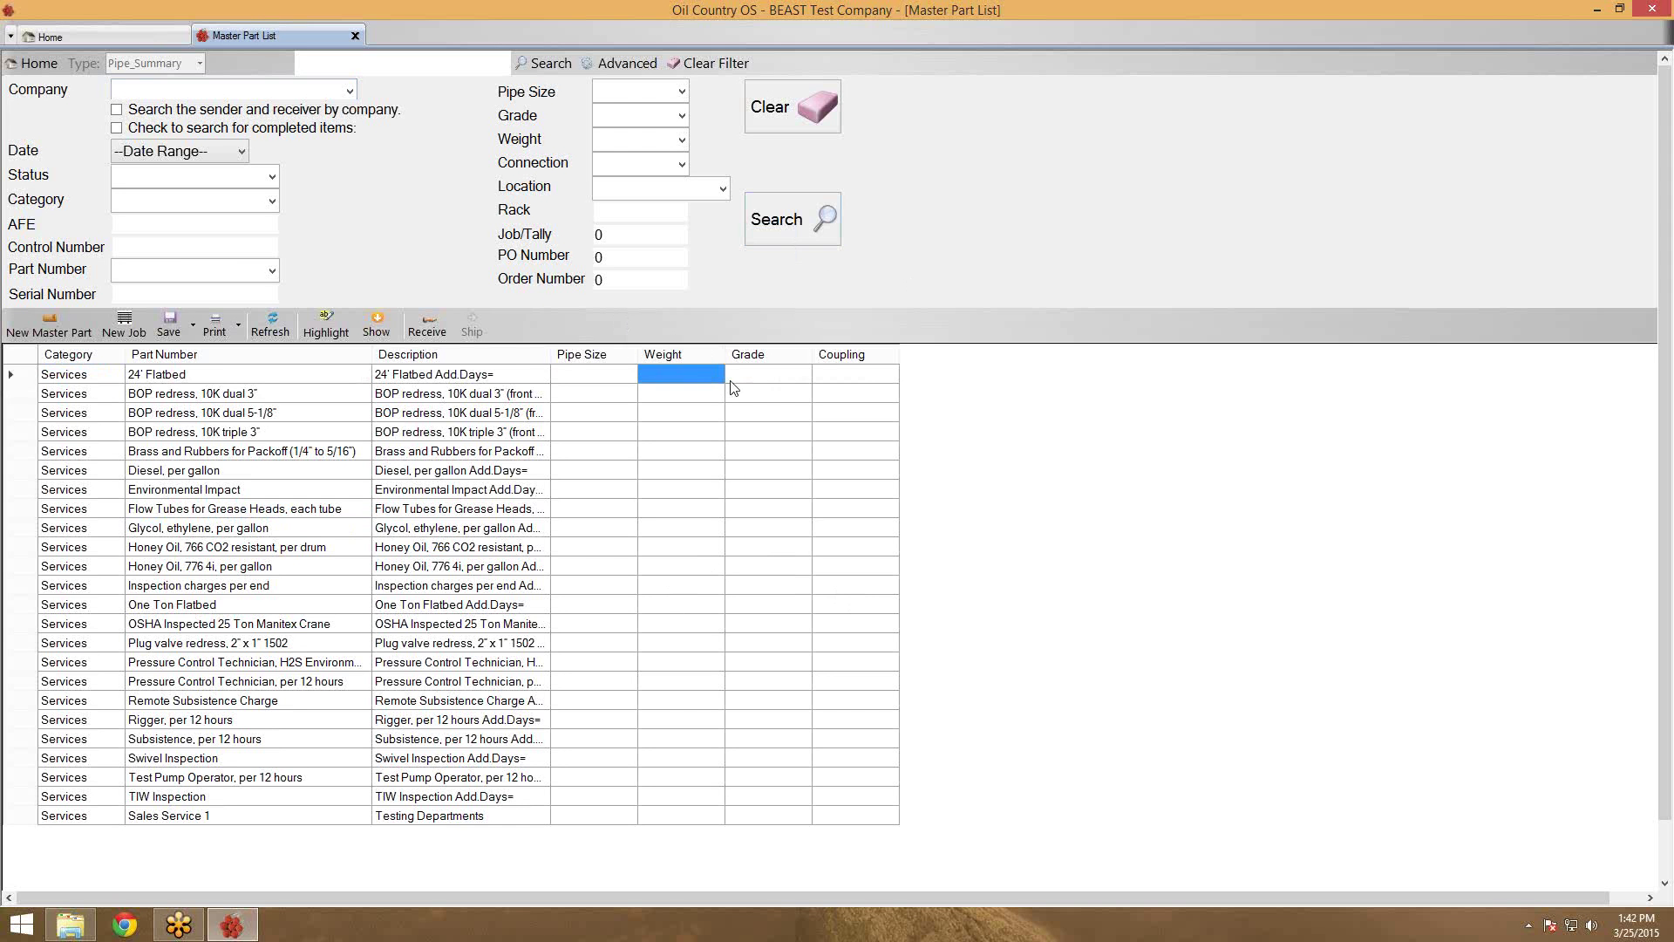
left_click(767, 375)
left_click(872, 375)
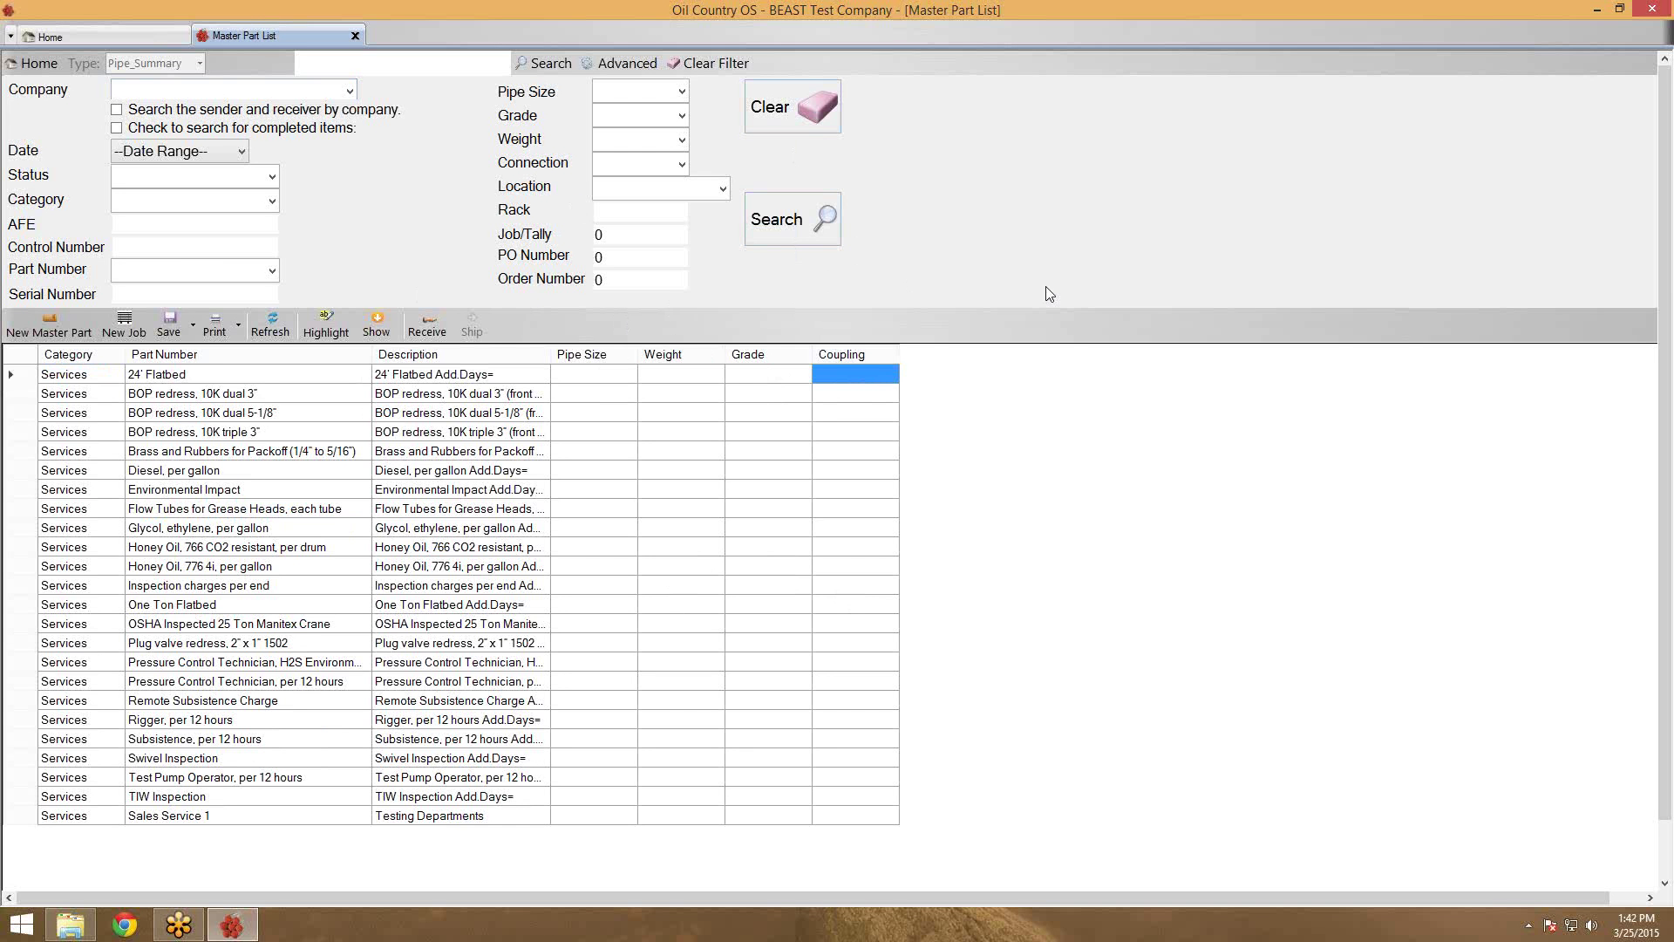
Switch to File Explorer, open PartsImportWebinar.xlsx from the desktop's WebinarPartsImport folder, and maximize the workbook window
double_click(601, 8)
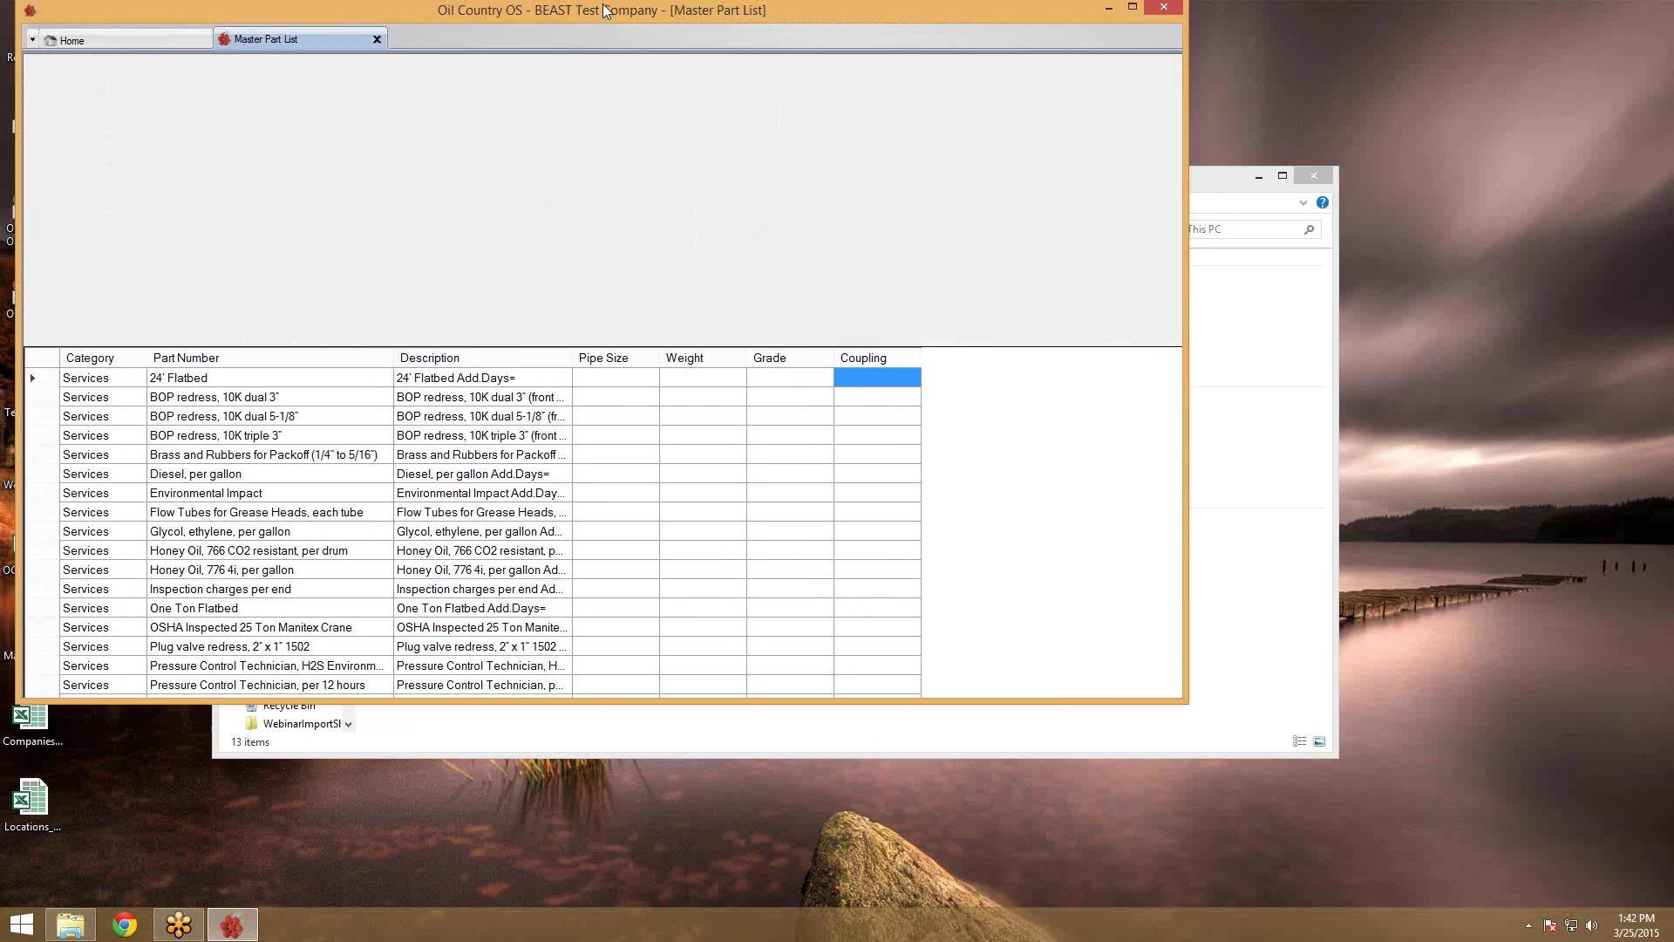
double_click(602, 9)
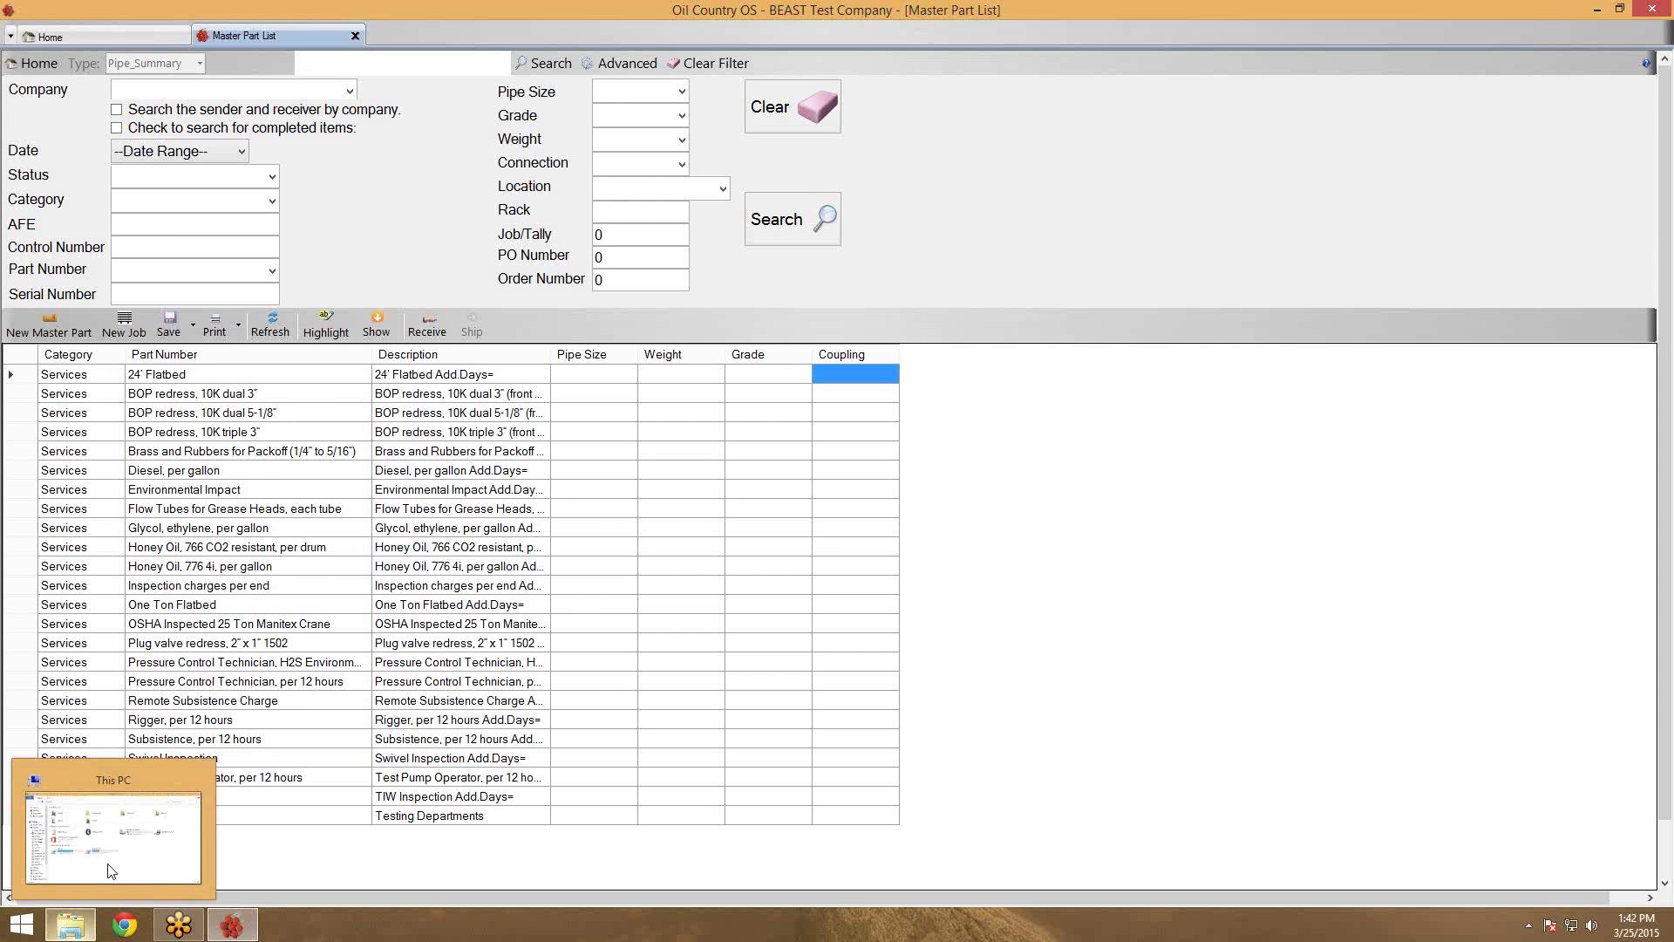
left_click(113, 863)
double_click(782, 547)
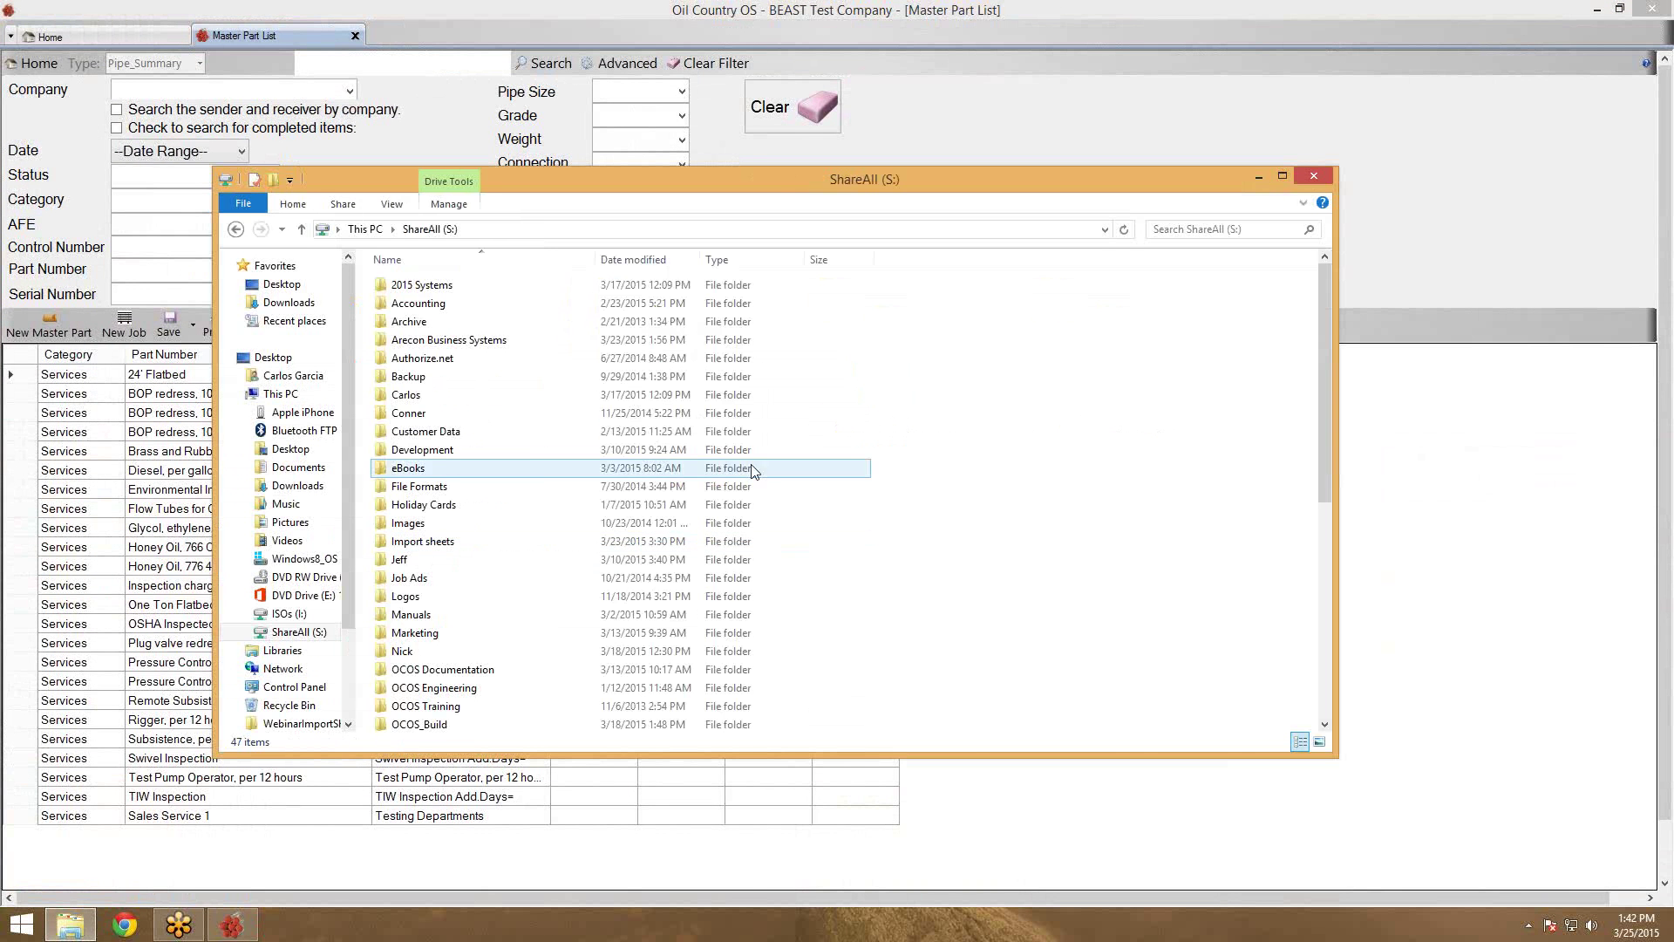
left_click(279, 284)
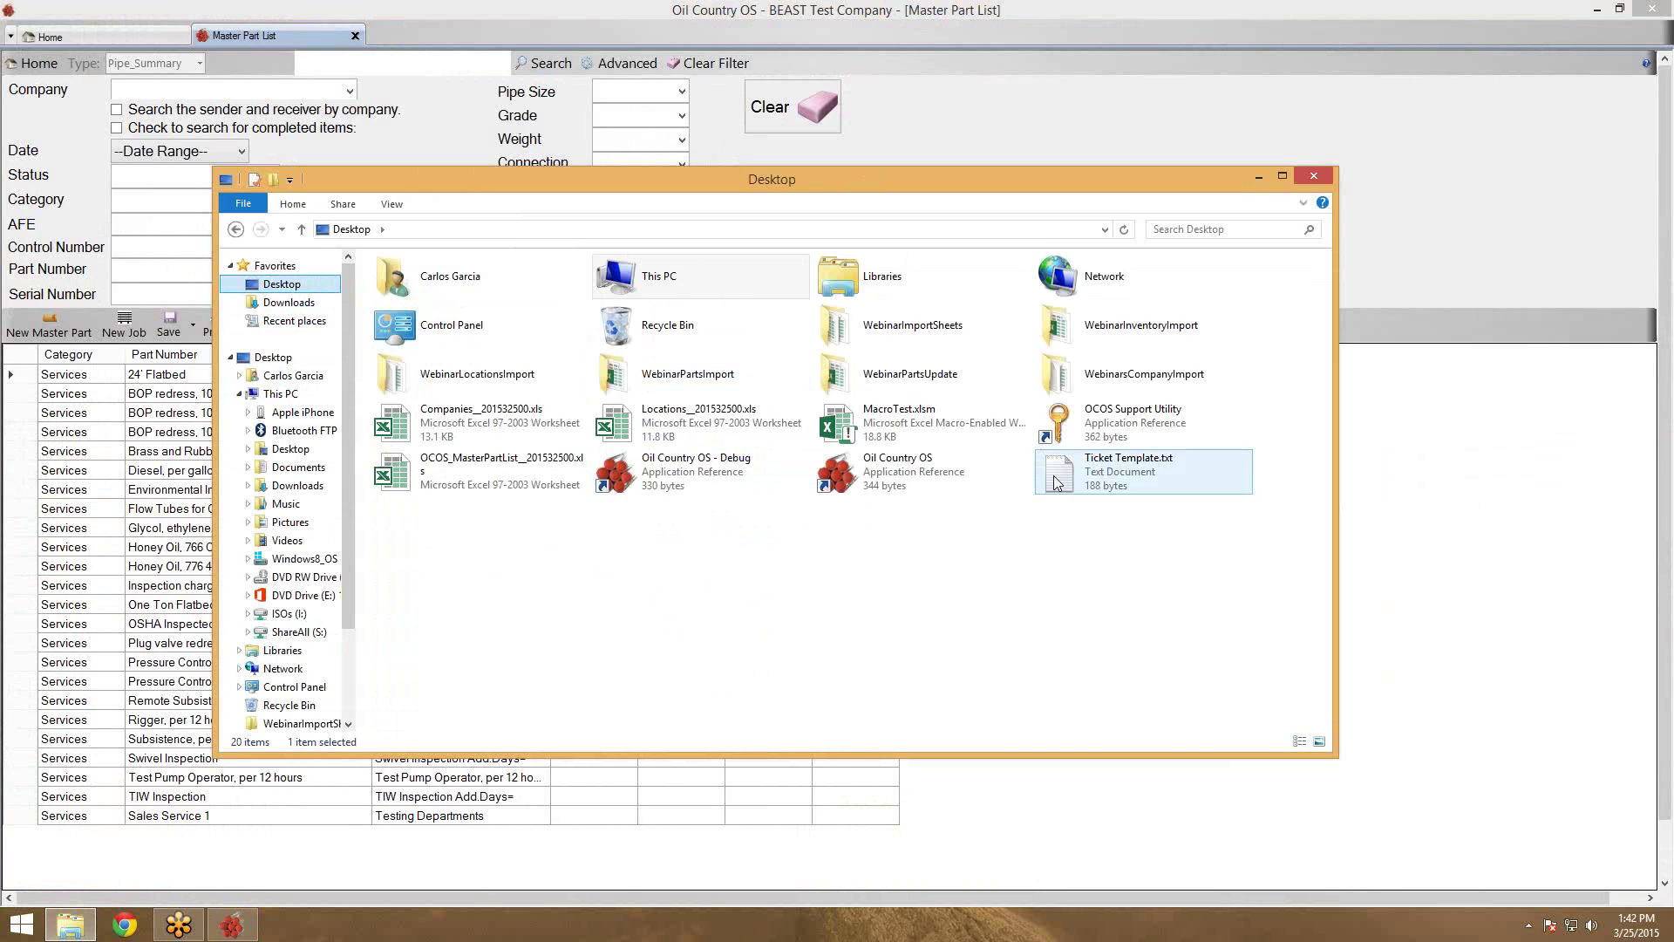
double_click(686, 395)
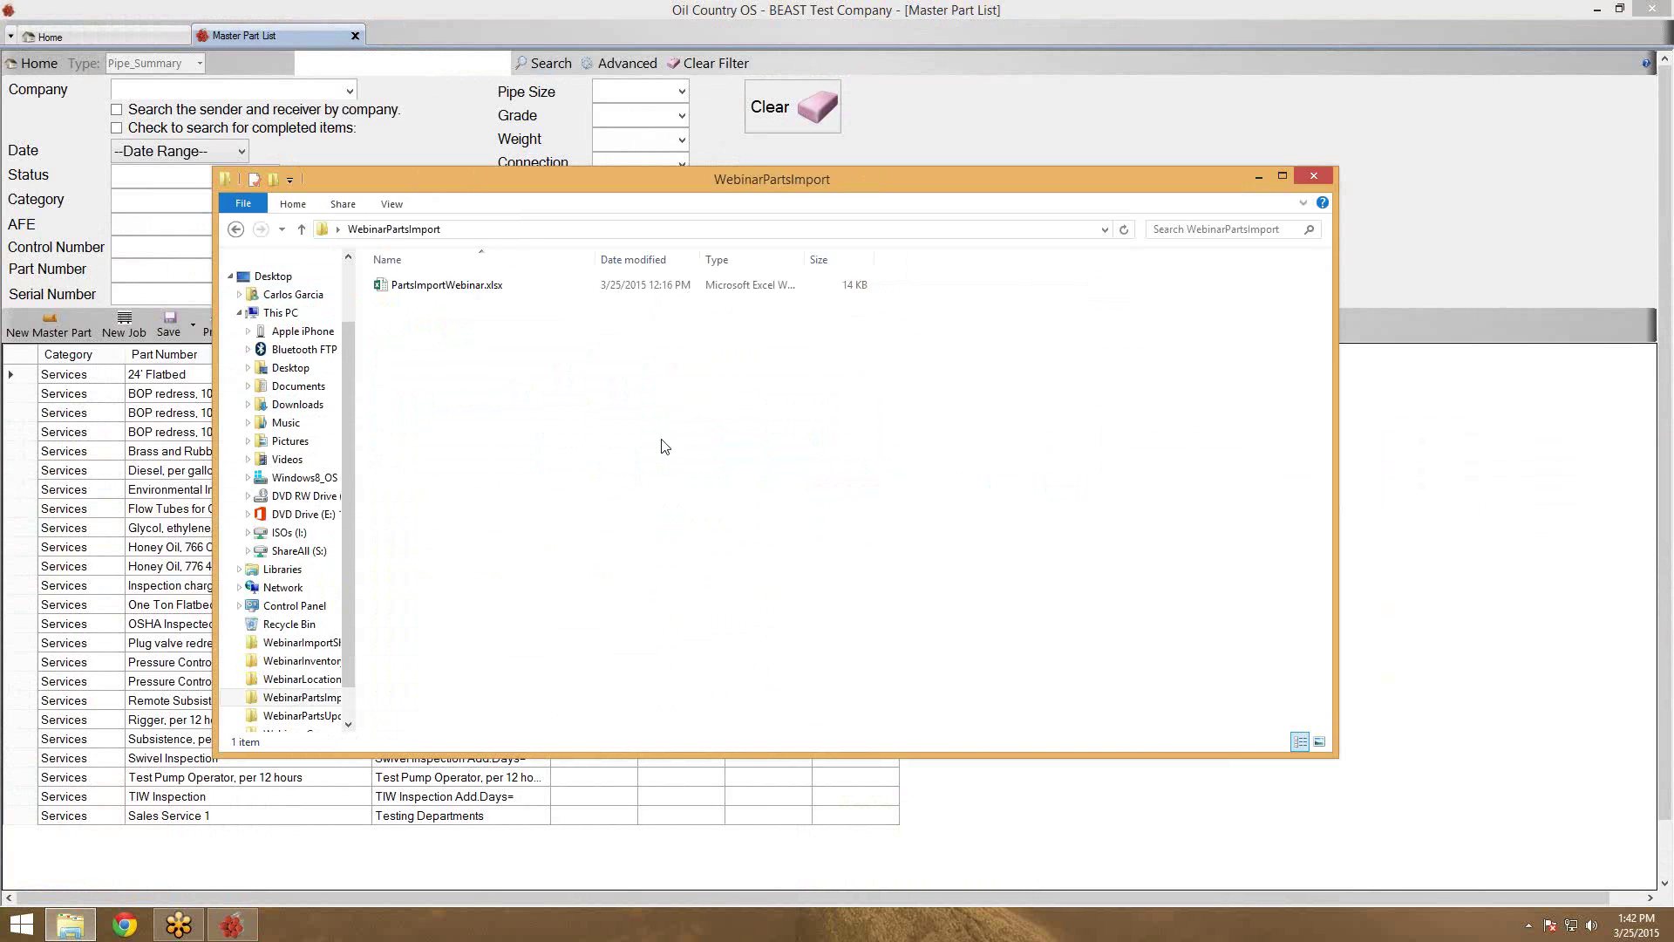
left_click(420, 286)
double_click(419, 285)
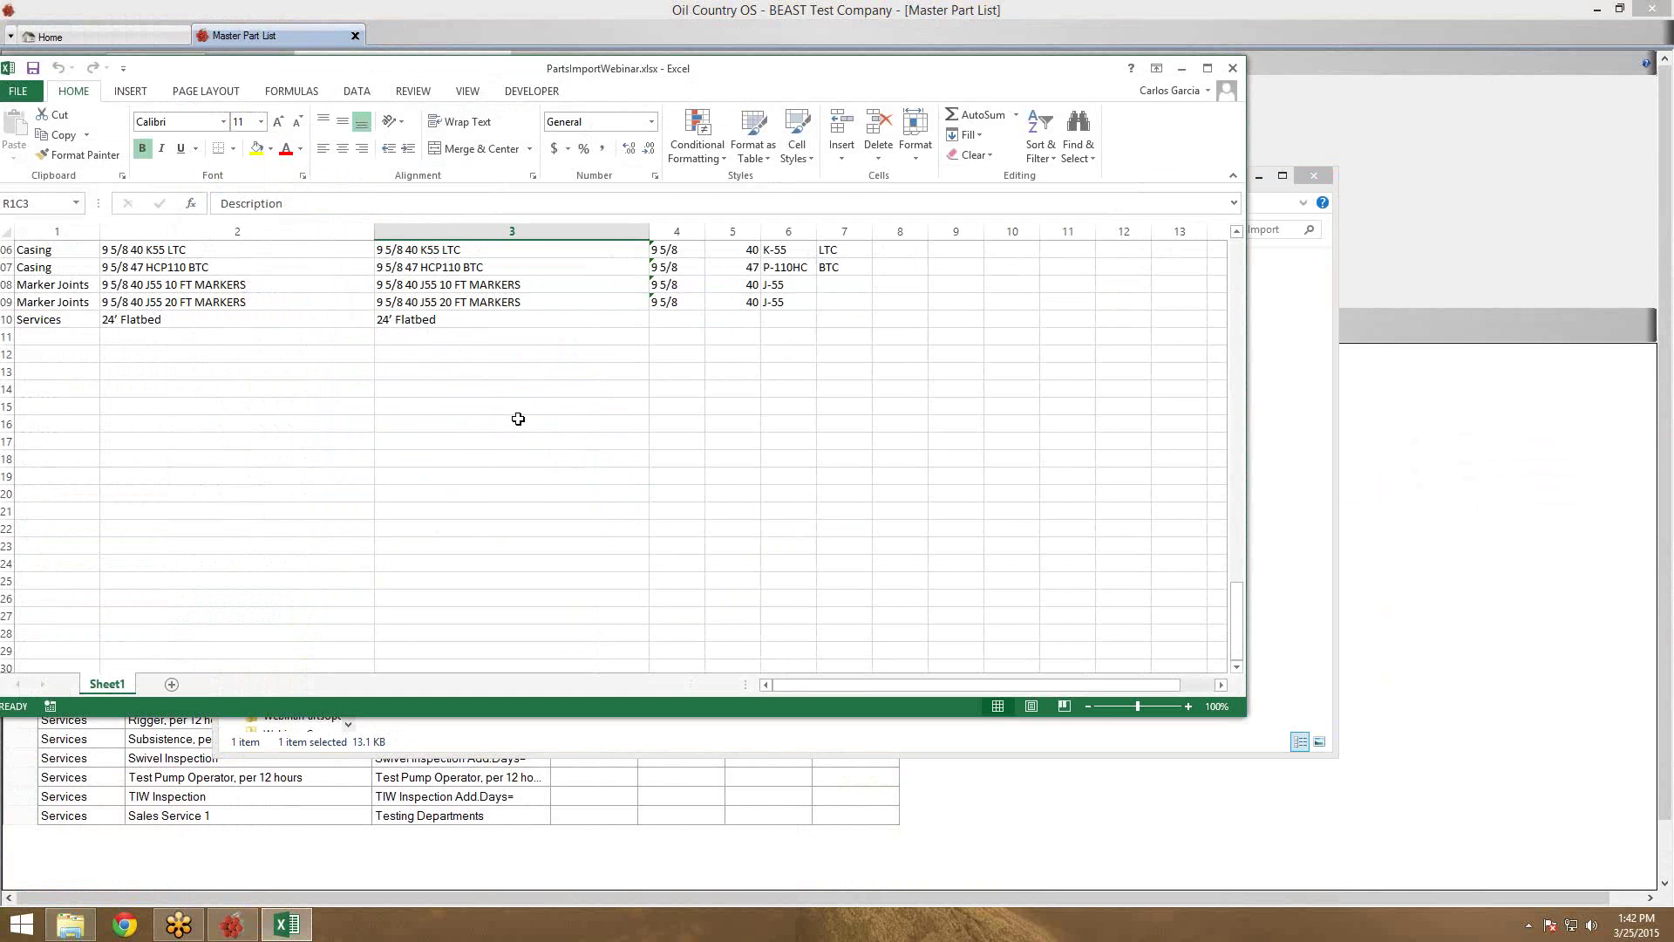
left_click_drag(563, 65, 736, 2)
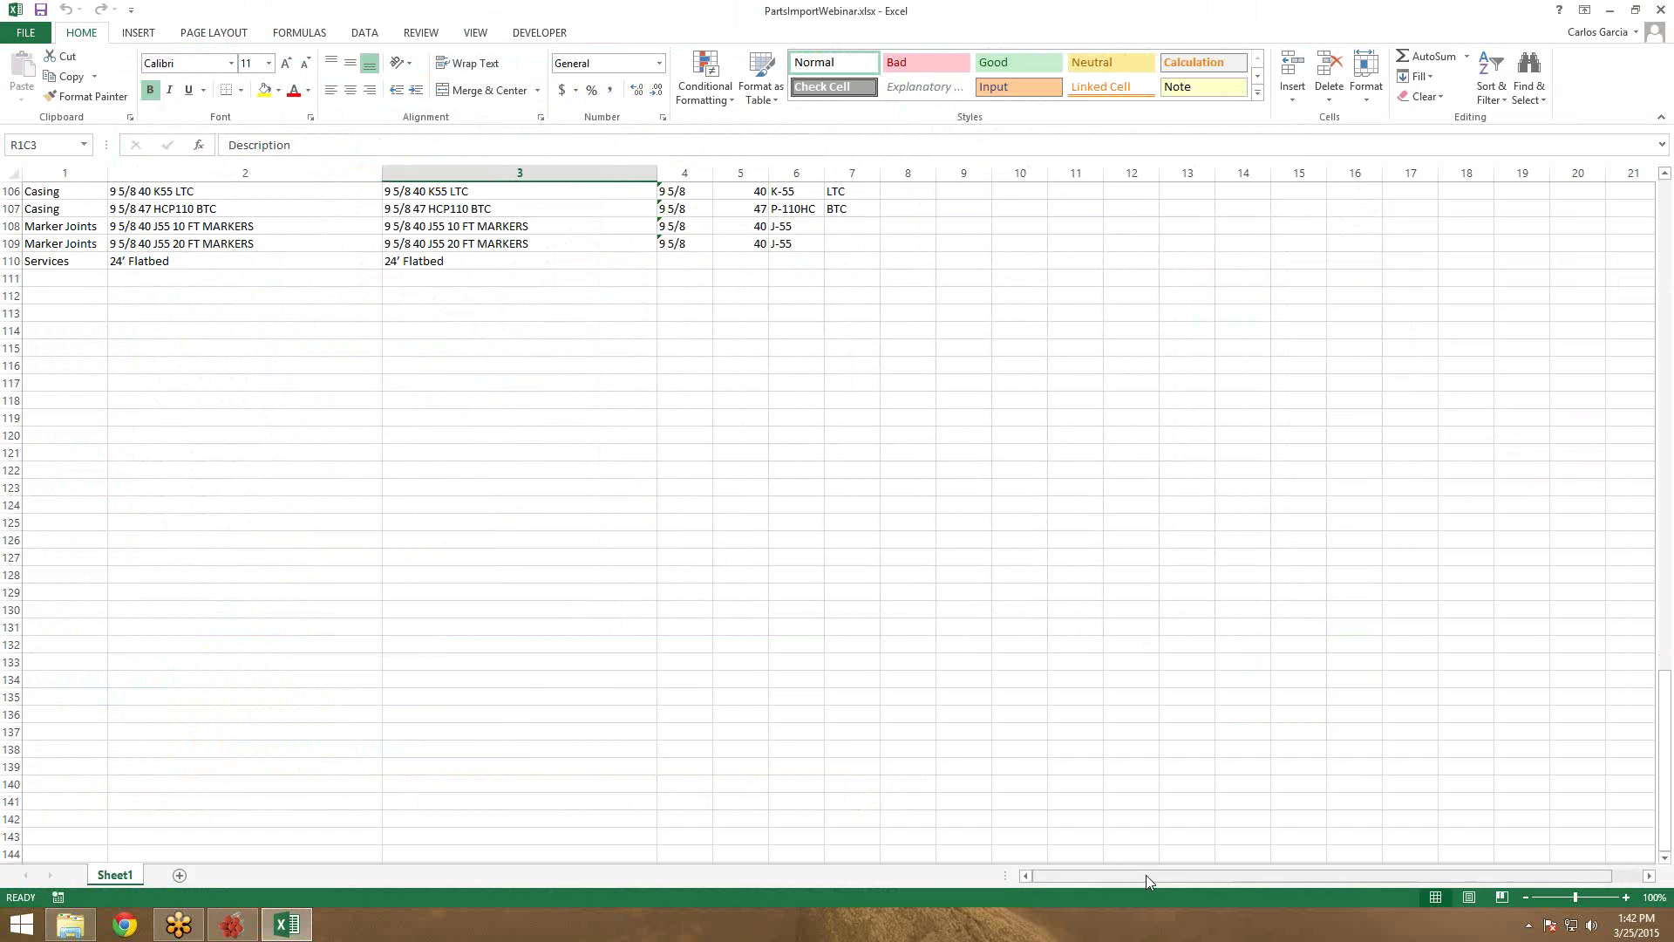
Examine the parts spreadsheet from its header row down to the tubing and casing entries, including their size, weight and grade columns
scroll(710, 610, "up", 14)
scroll(739, 598, "up", 20)
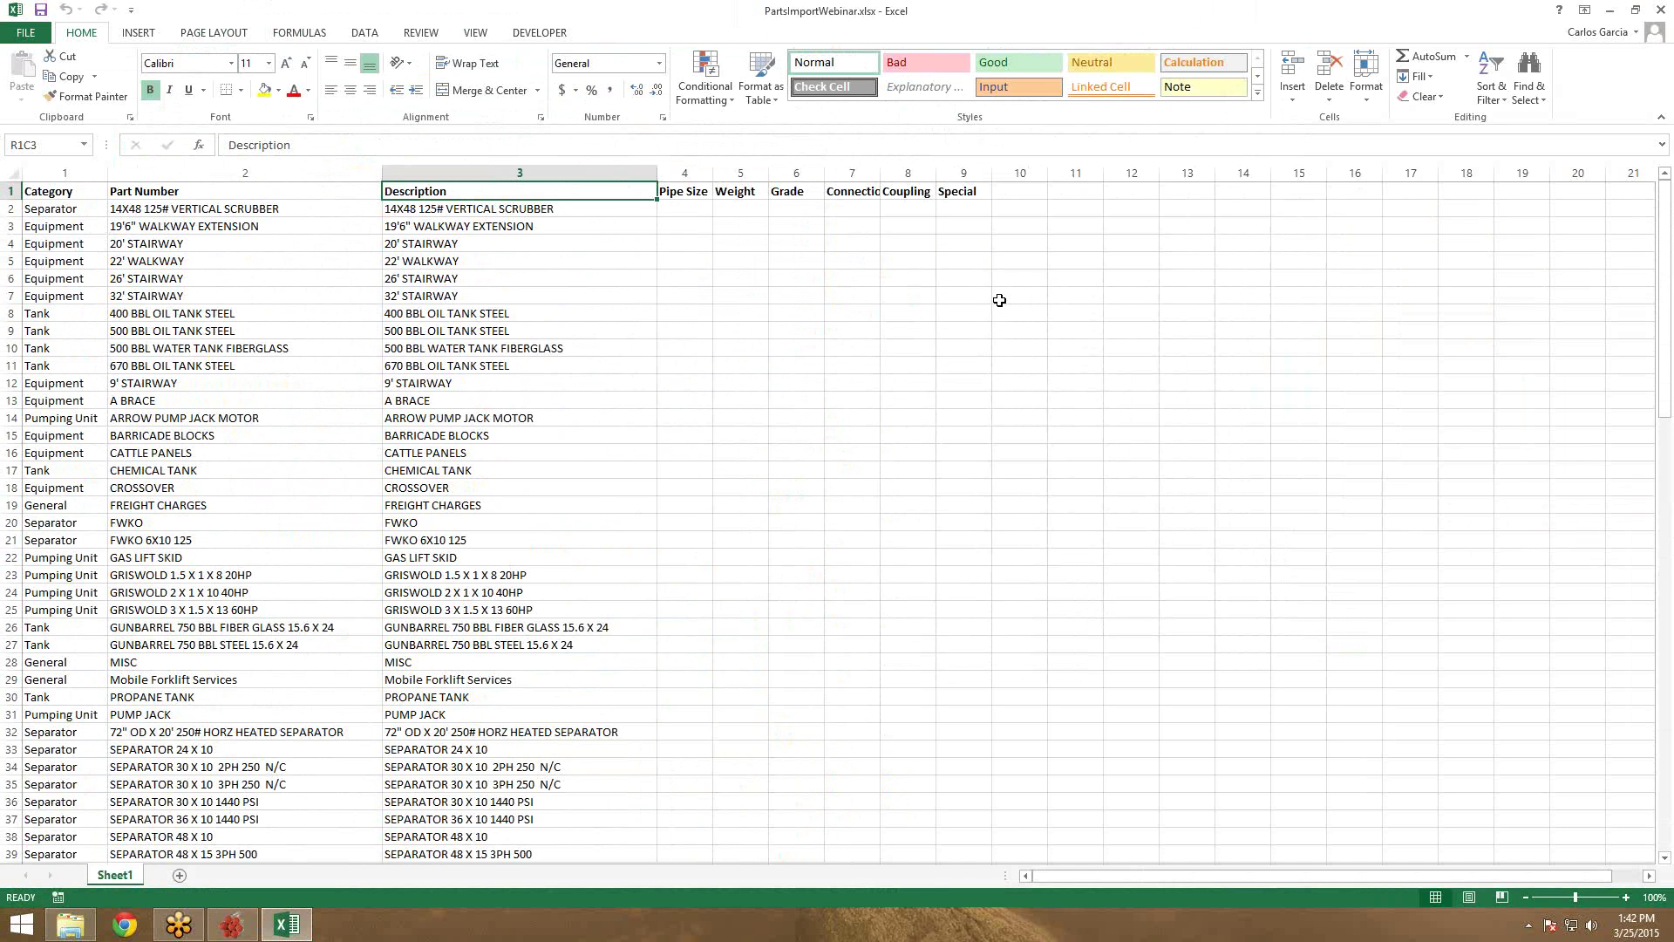
left_click(871, 296)
scroll(898, 451, "down", 3)
scroll(880, 456, "up", 3)
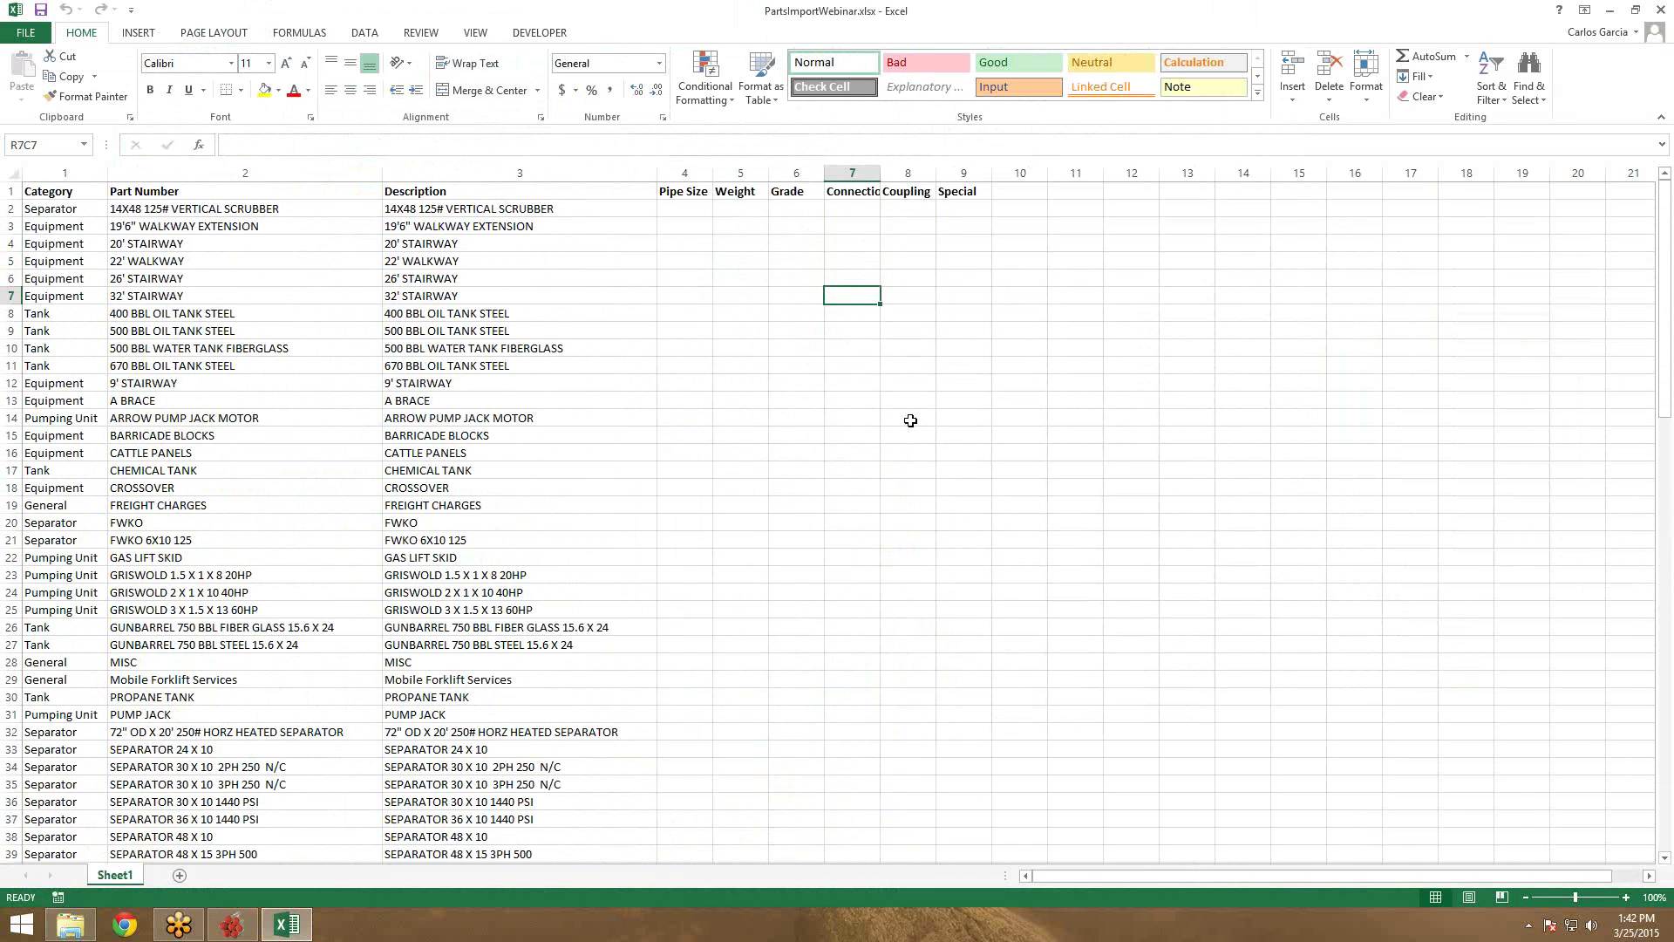
scroll(907, 440, "down", 11)
scroll(906, 449, "down", 4)
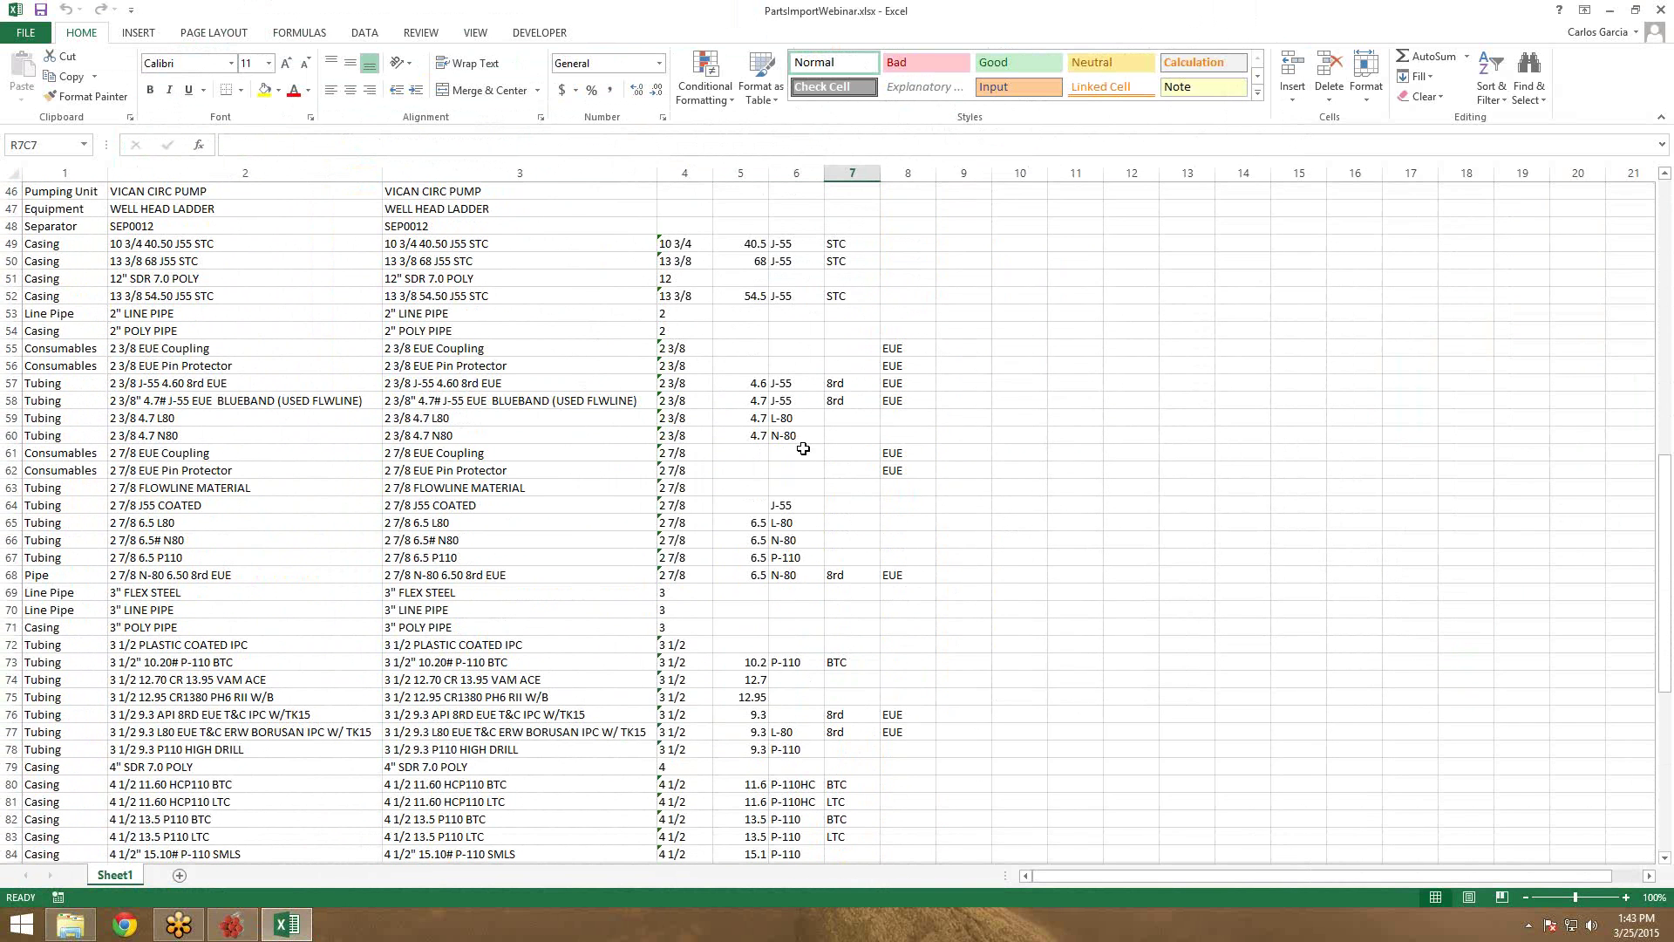
left_click(131, 453)
left_click(756, 449)
left_click(785, 438)
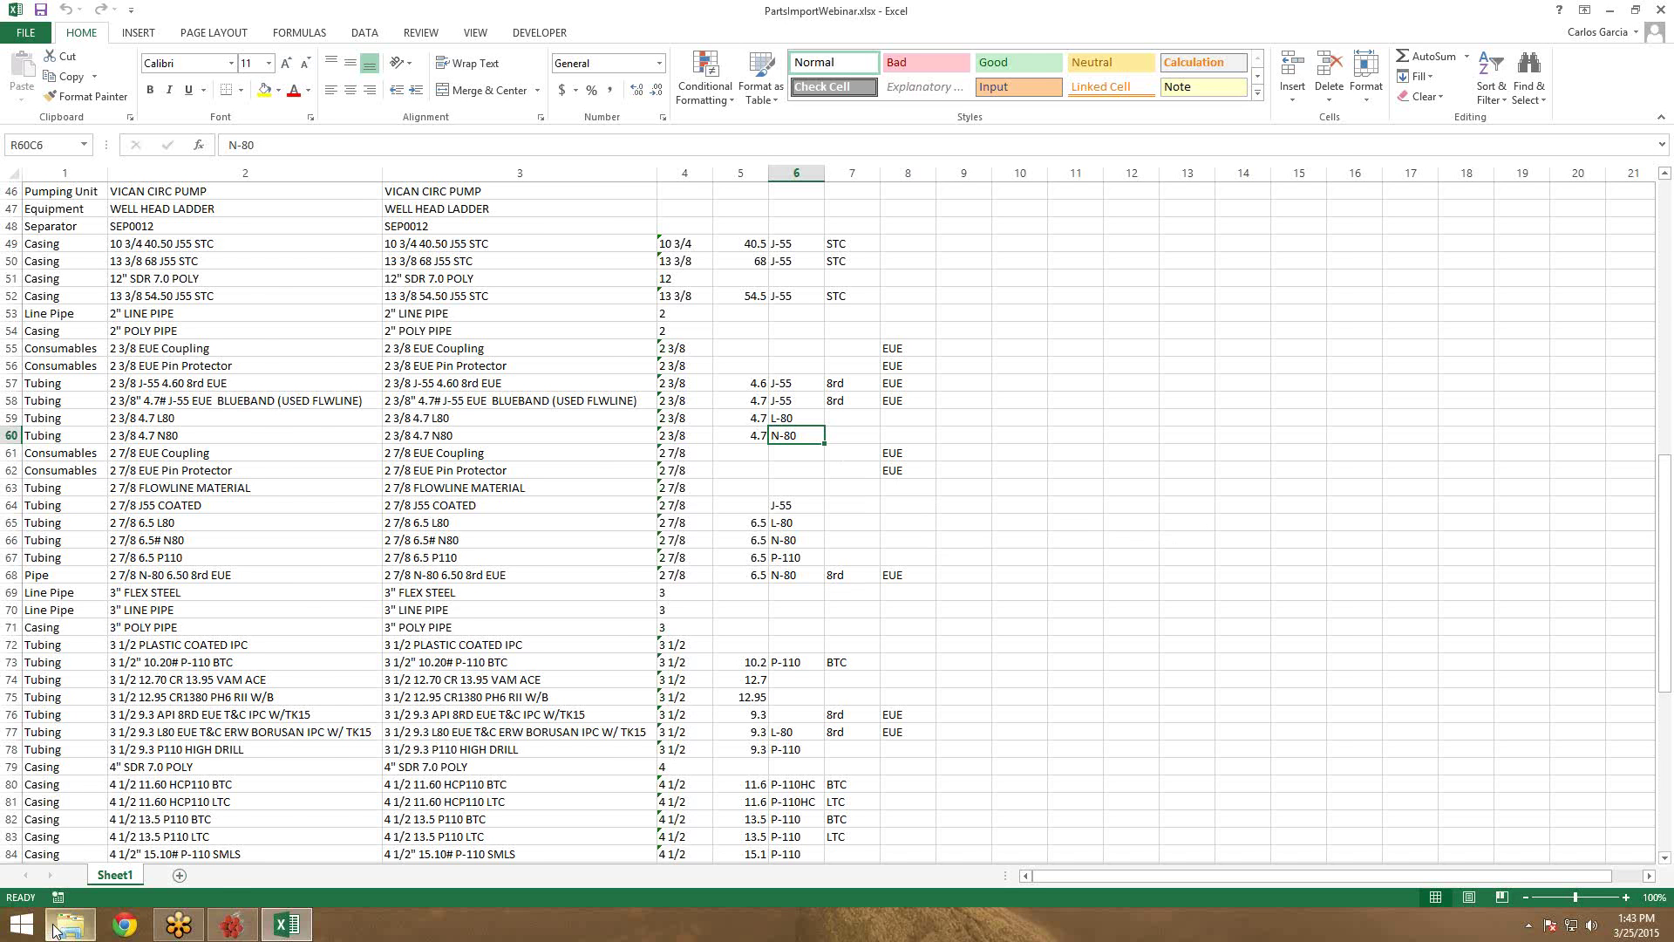
Open the _MasterParts.xlsx template from the desktop's WebinarImportSheets folder
mouse_move(54, 929)
left_click(113, 828)
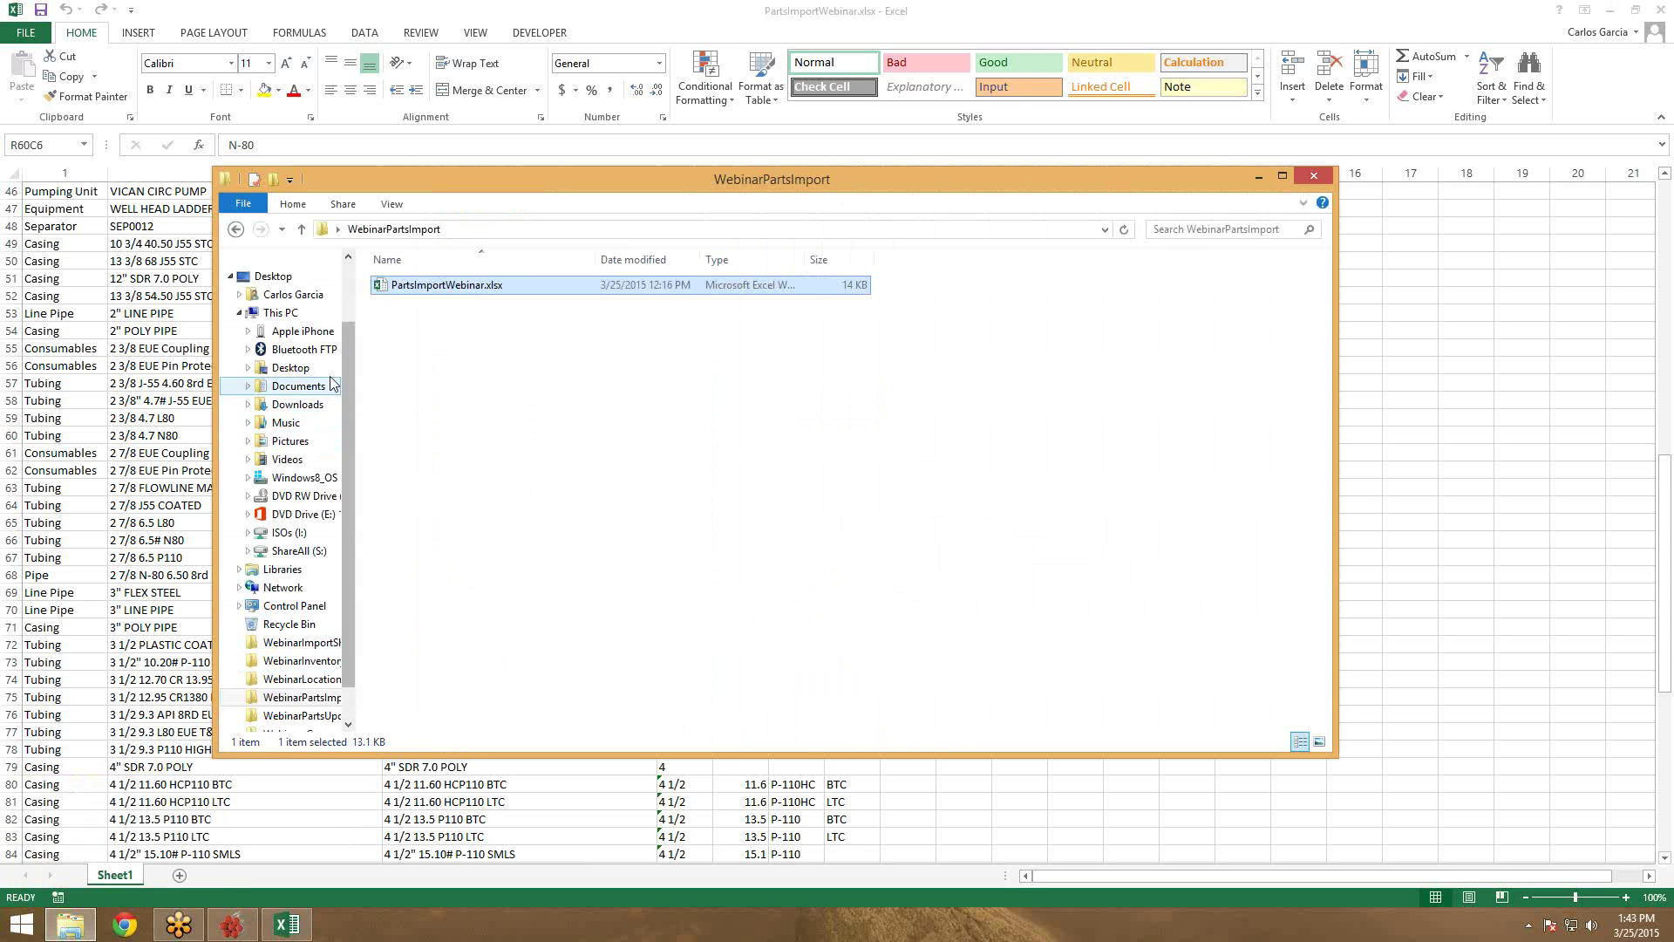
left_click_drag(346, 505, 354, 450)
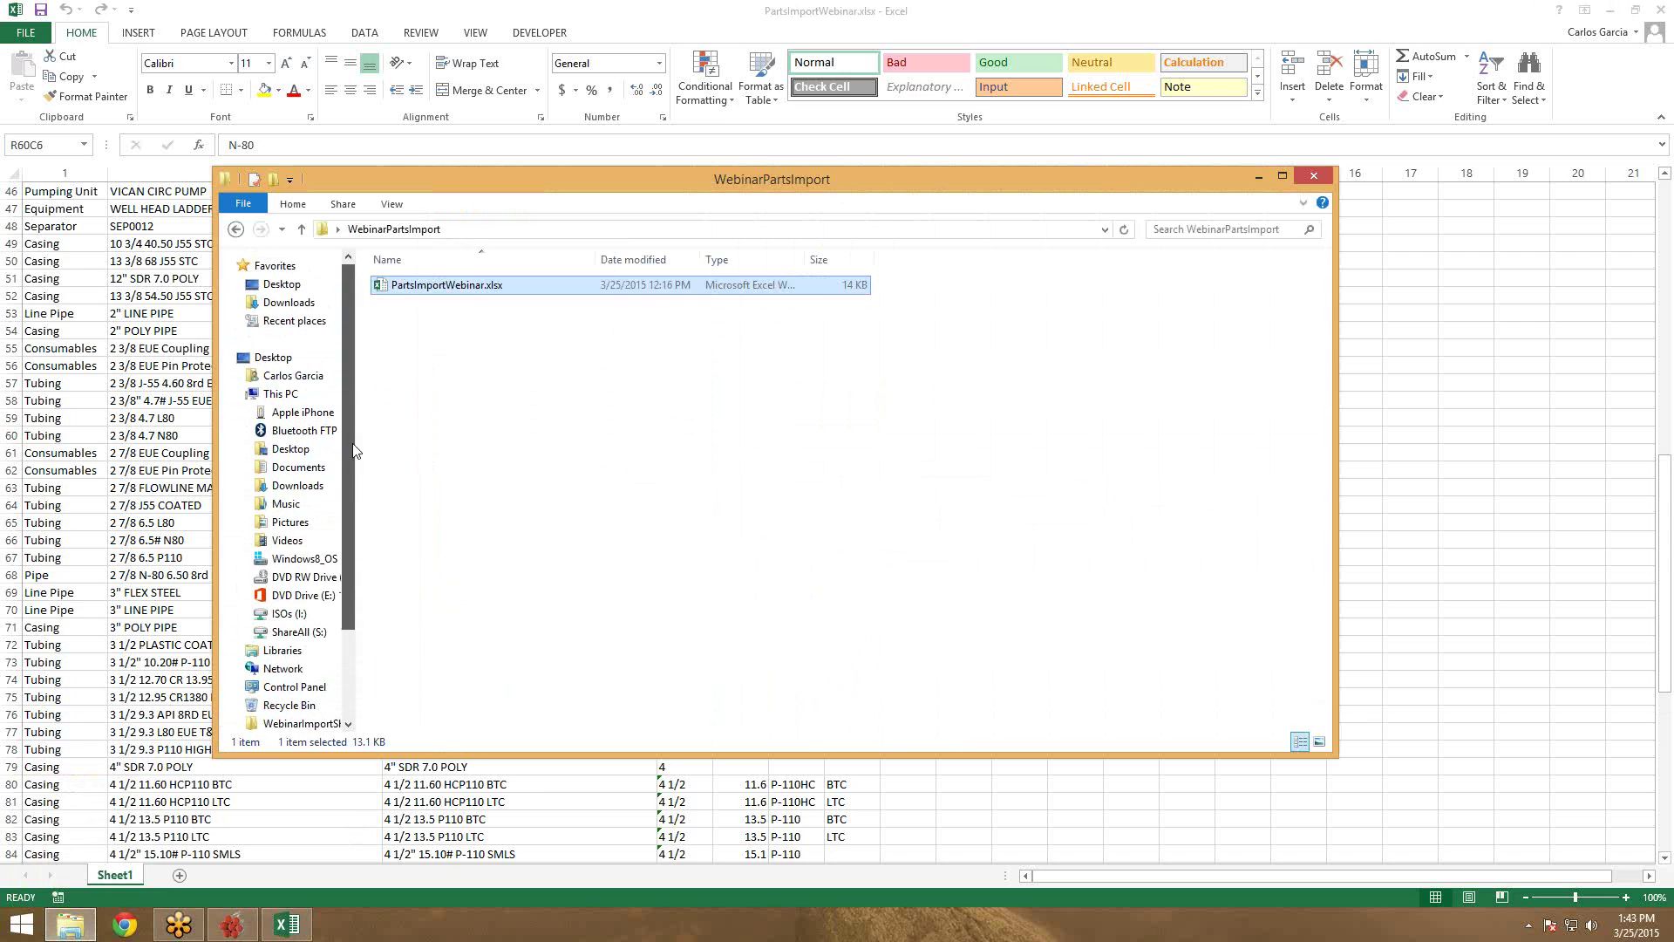
left_click(296, 285)
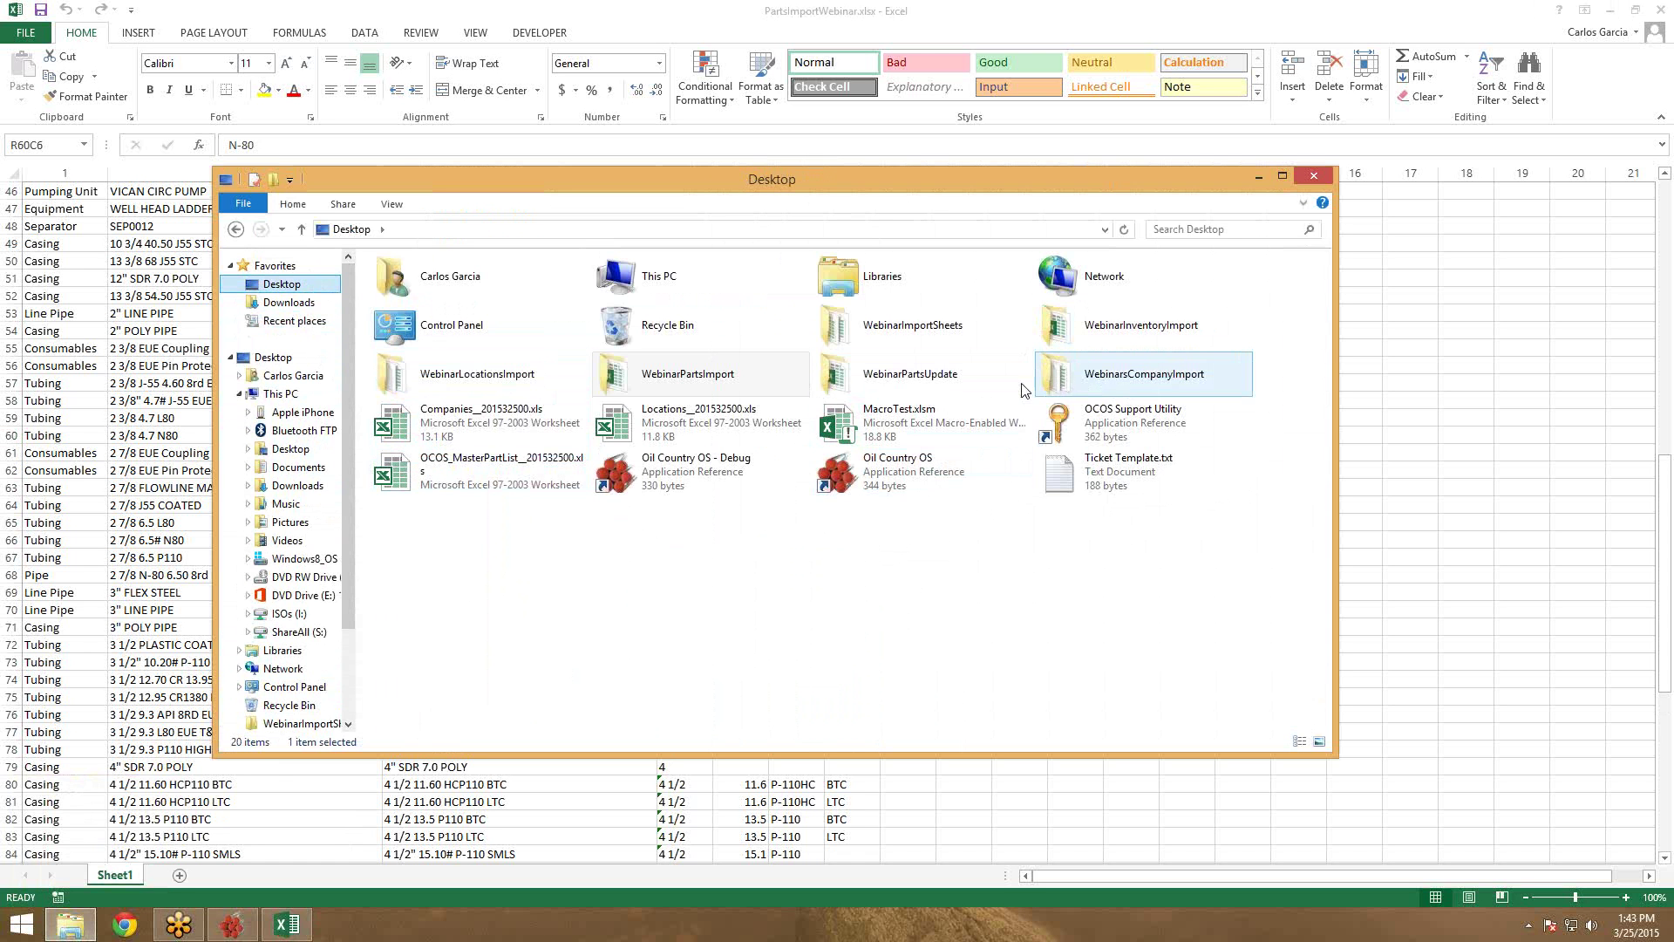
double_click(835, 337)
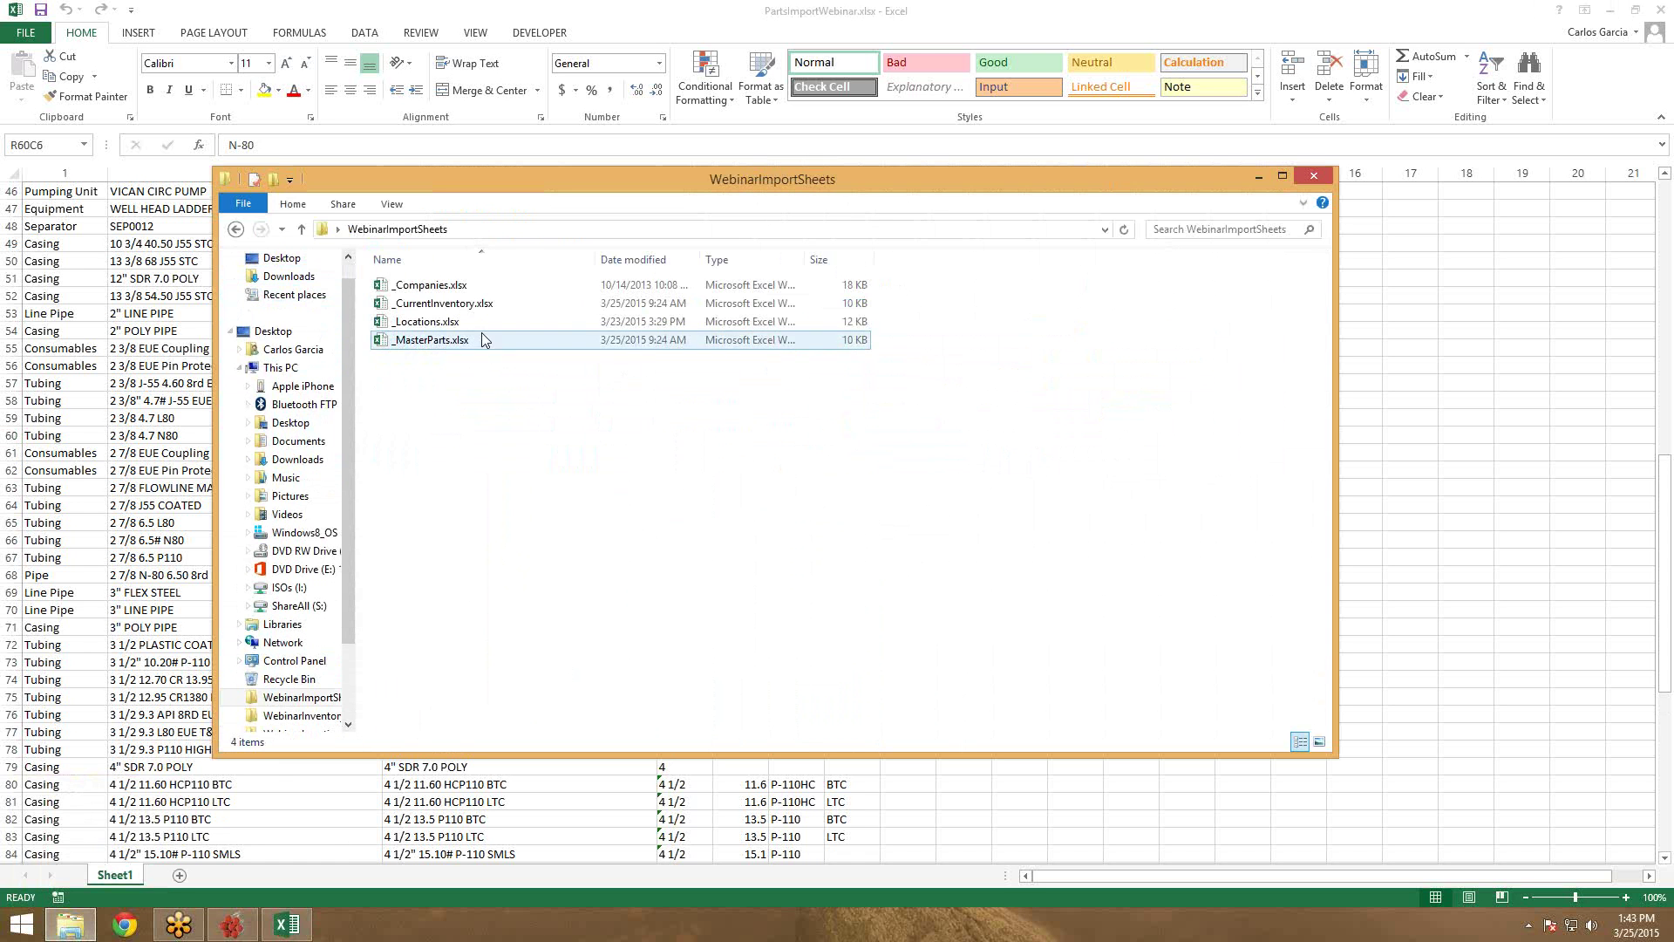
double_click(445, 340)
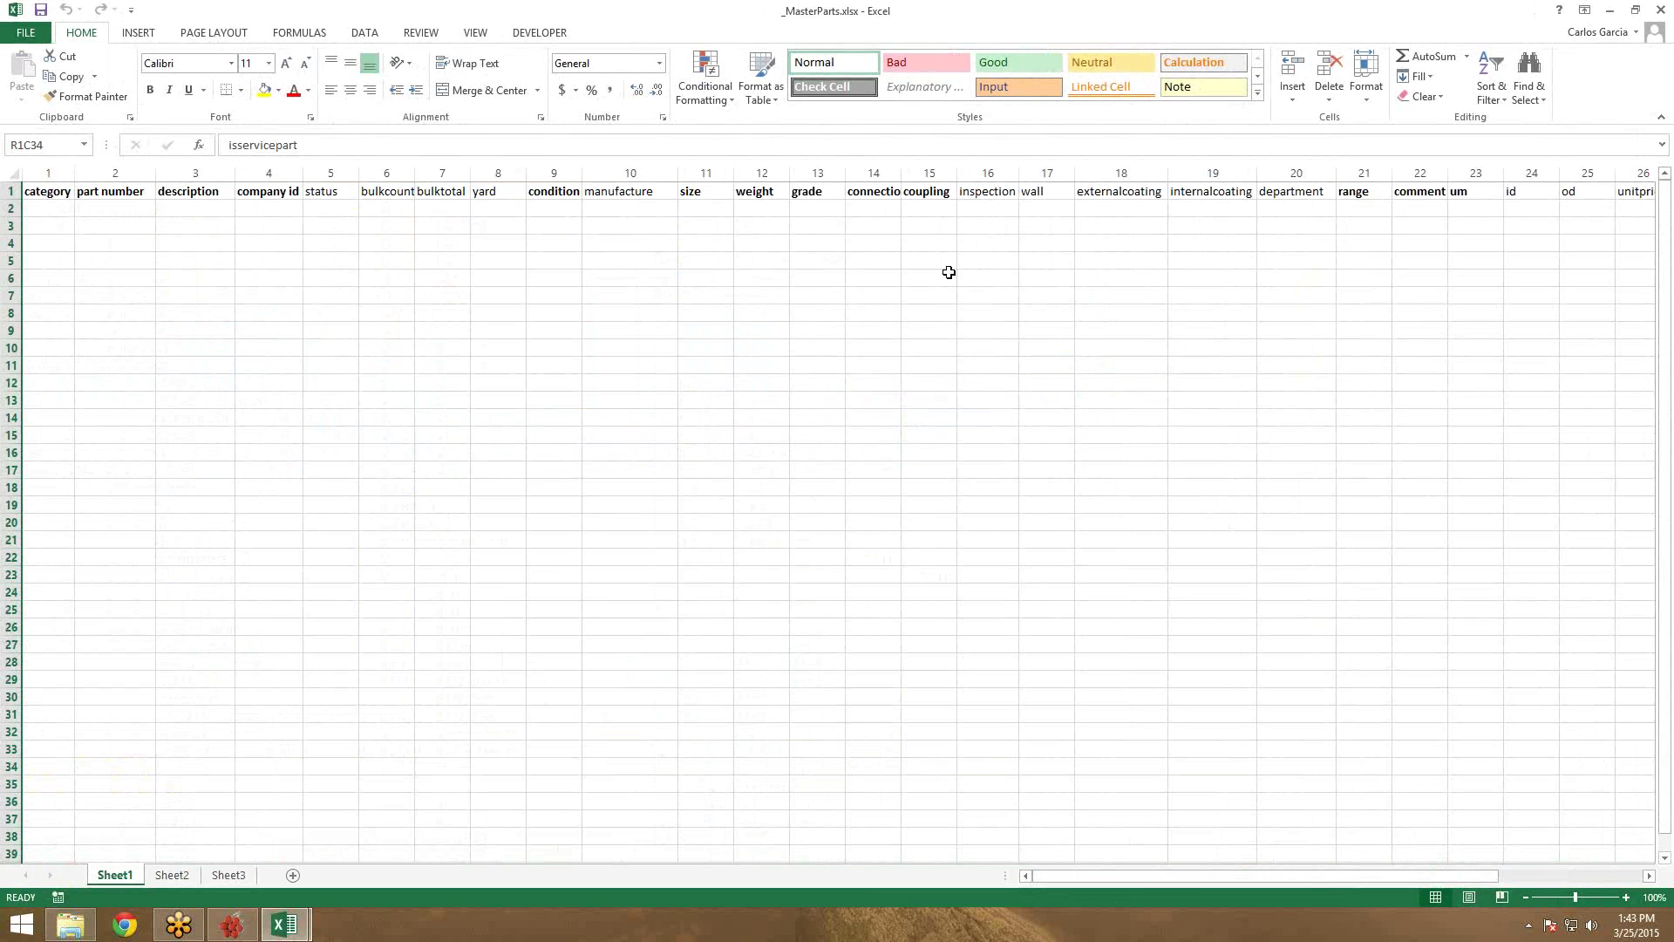
Review the template's column headers through isservicepart and delete the manufacture column
left_click(1536, 208)
left_click(1592, 208)
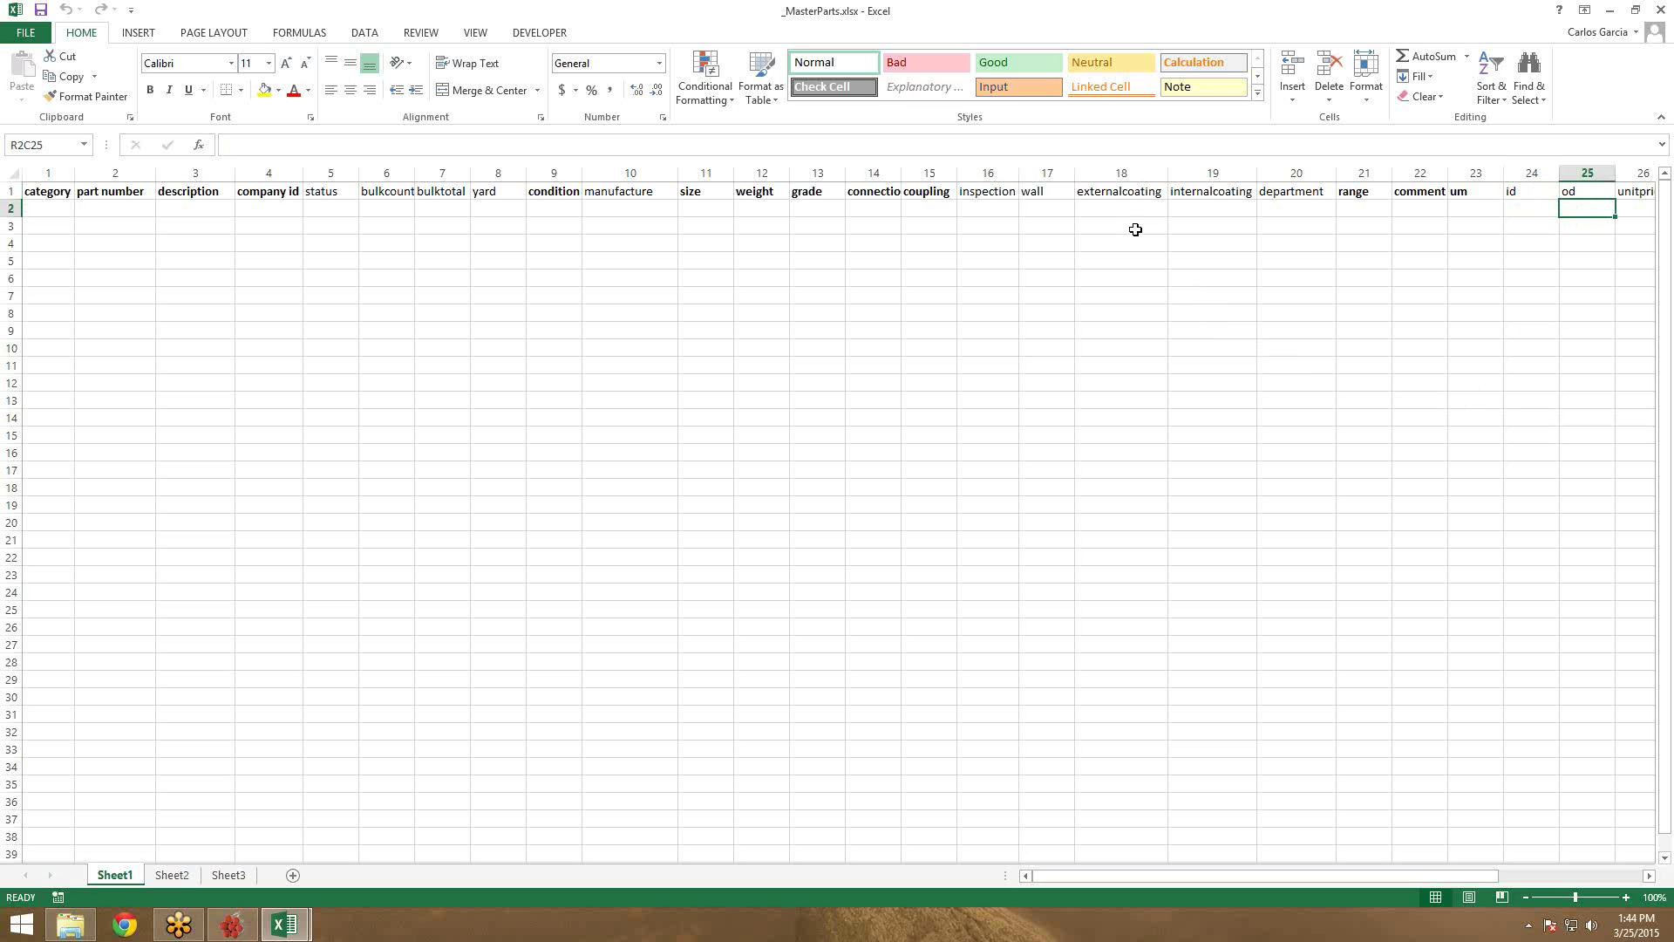
left_click_drag(1411, 872, 1642, 878)
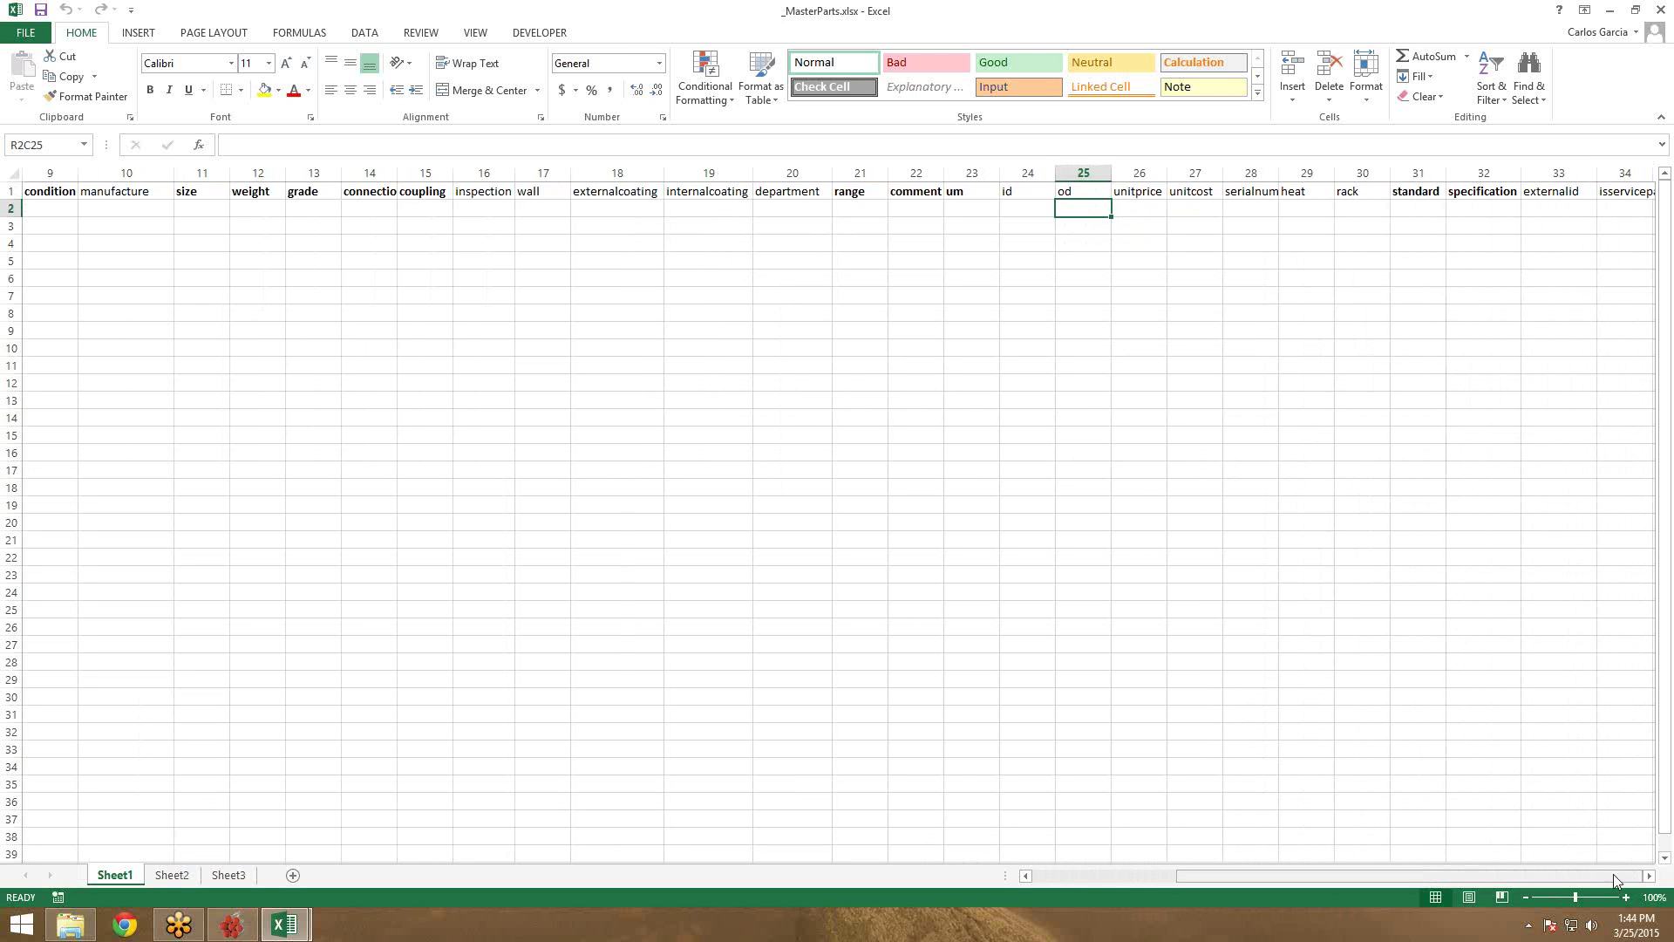
left_click_drag(1593, 879, 1379, 898)
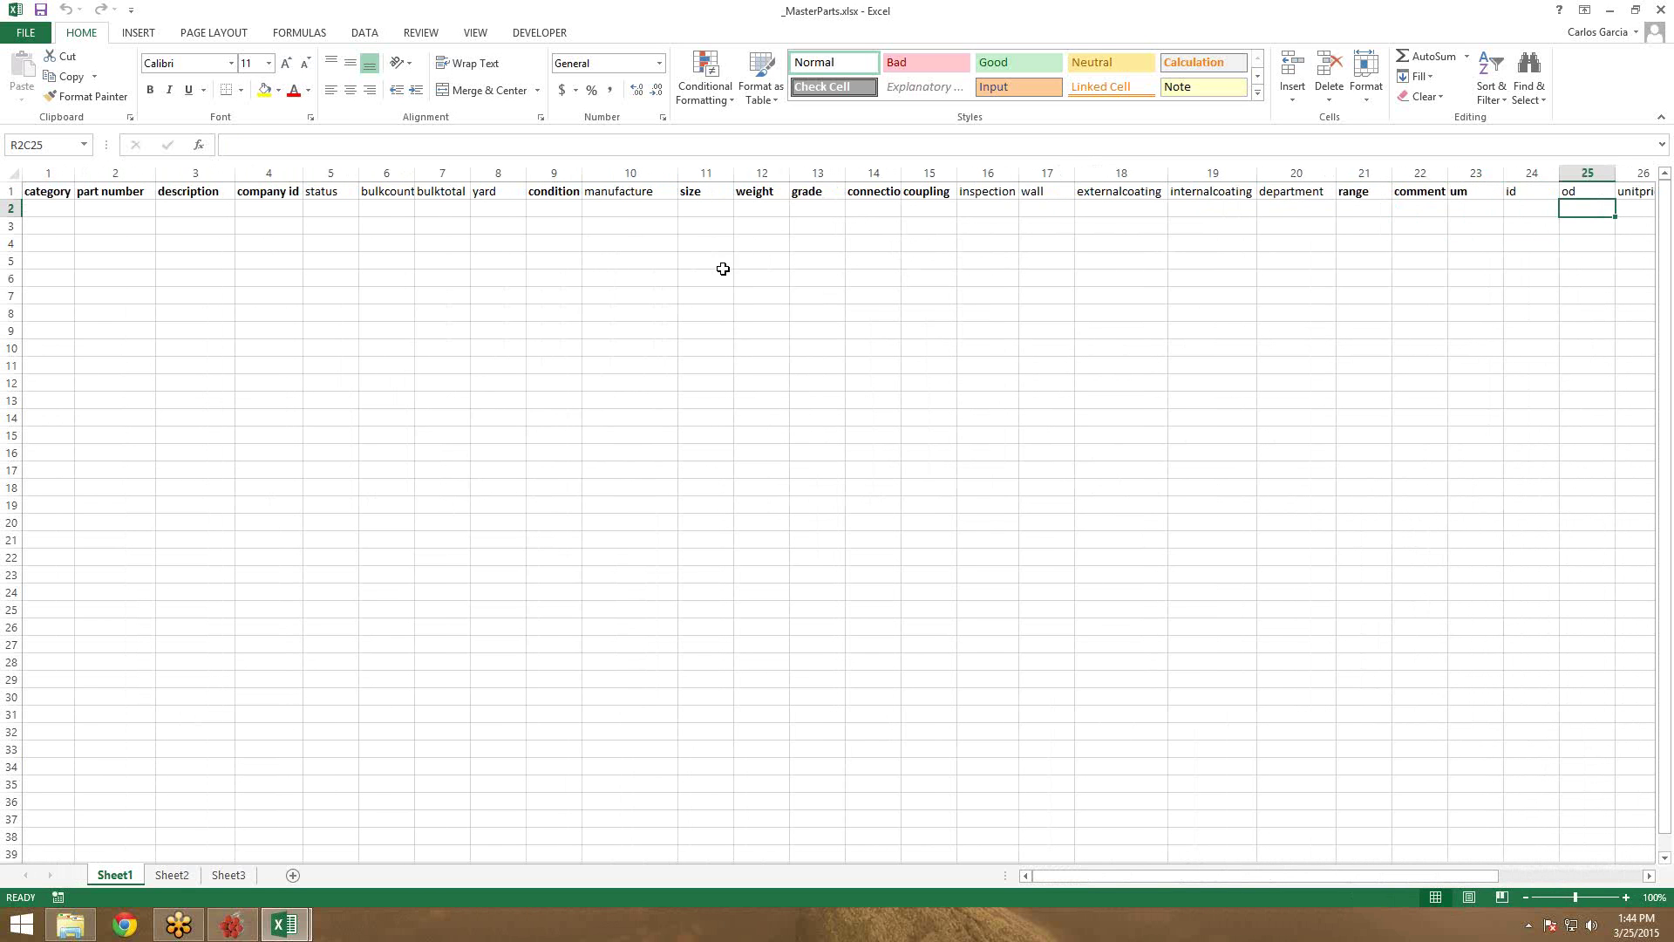
left_click(632, 173)
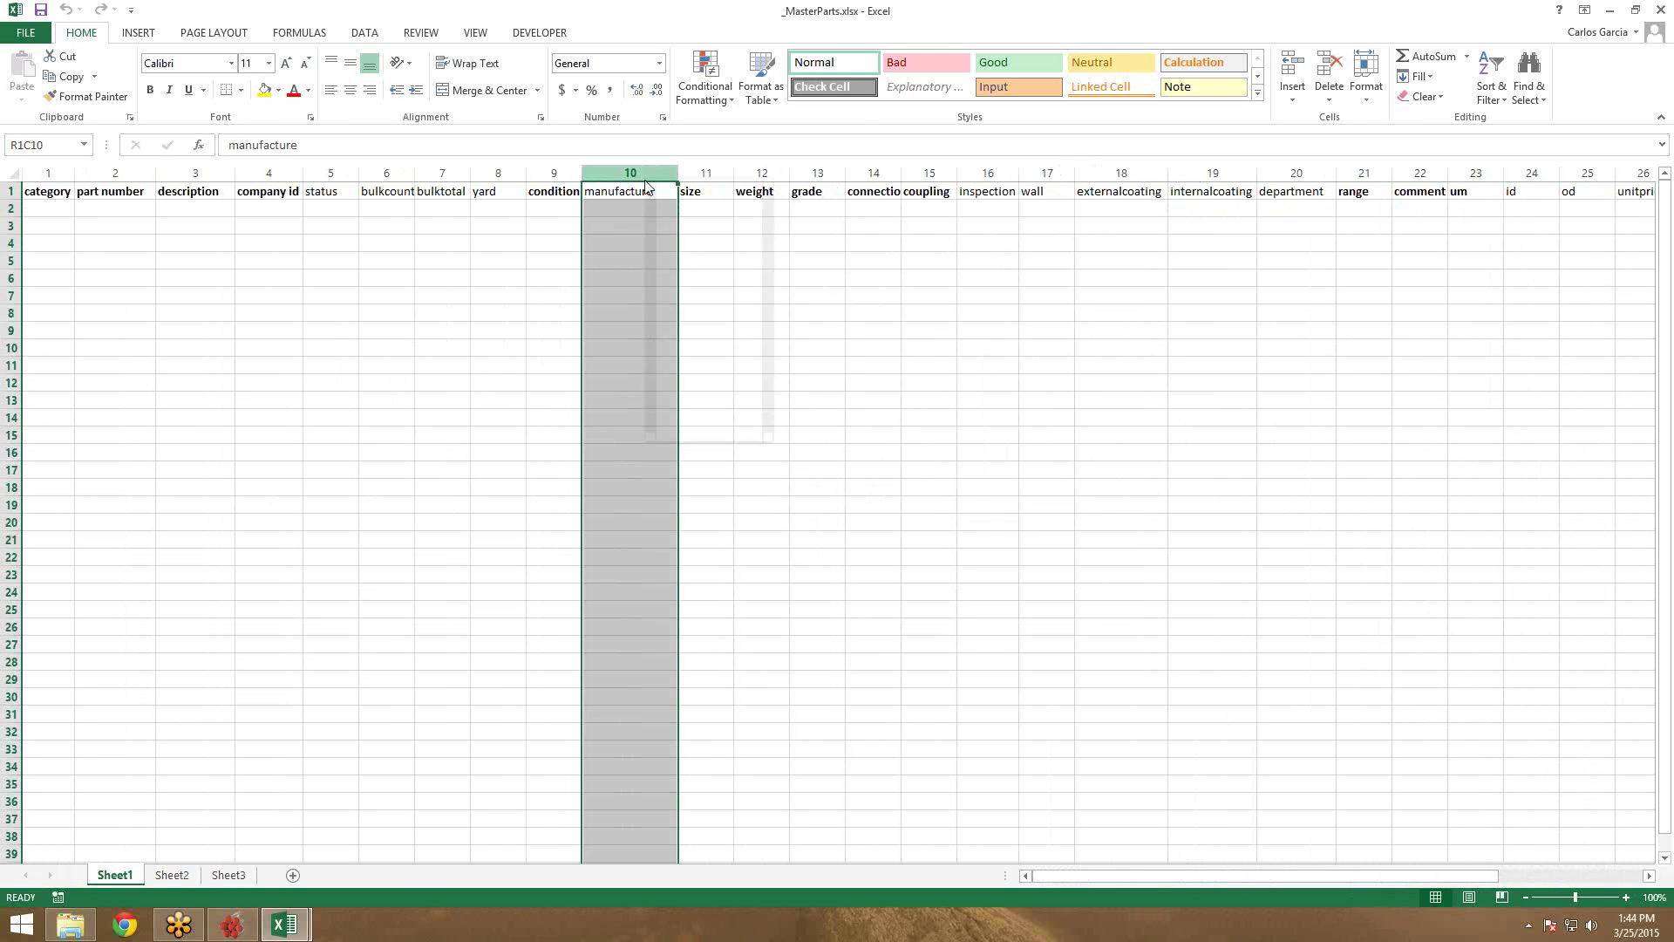
left_click(688, 318)
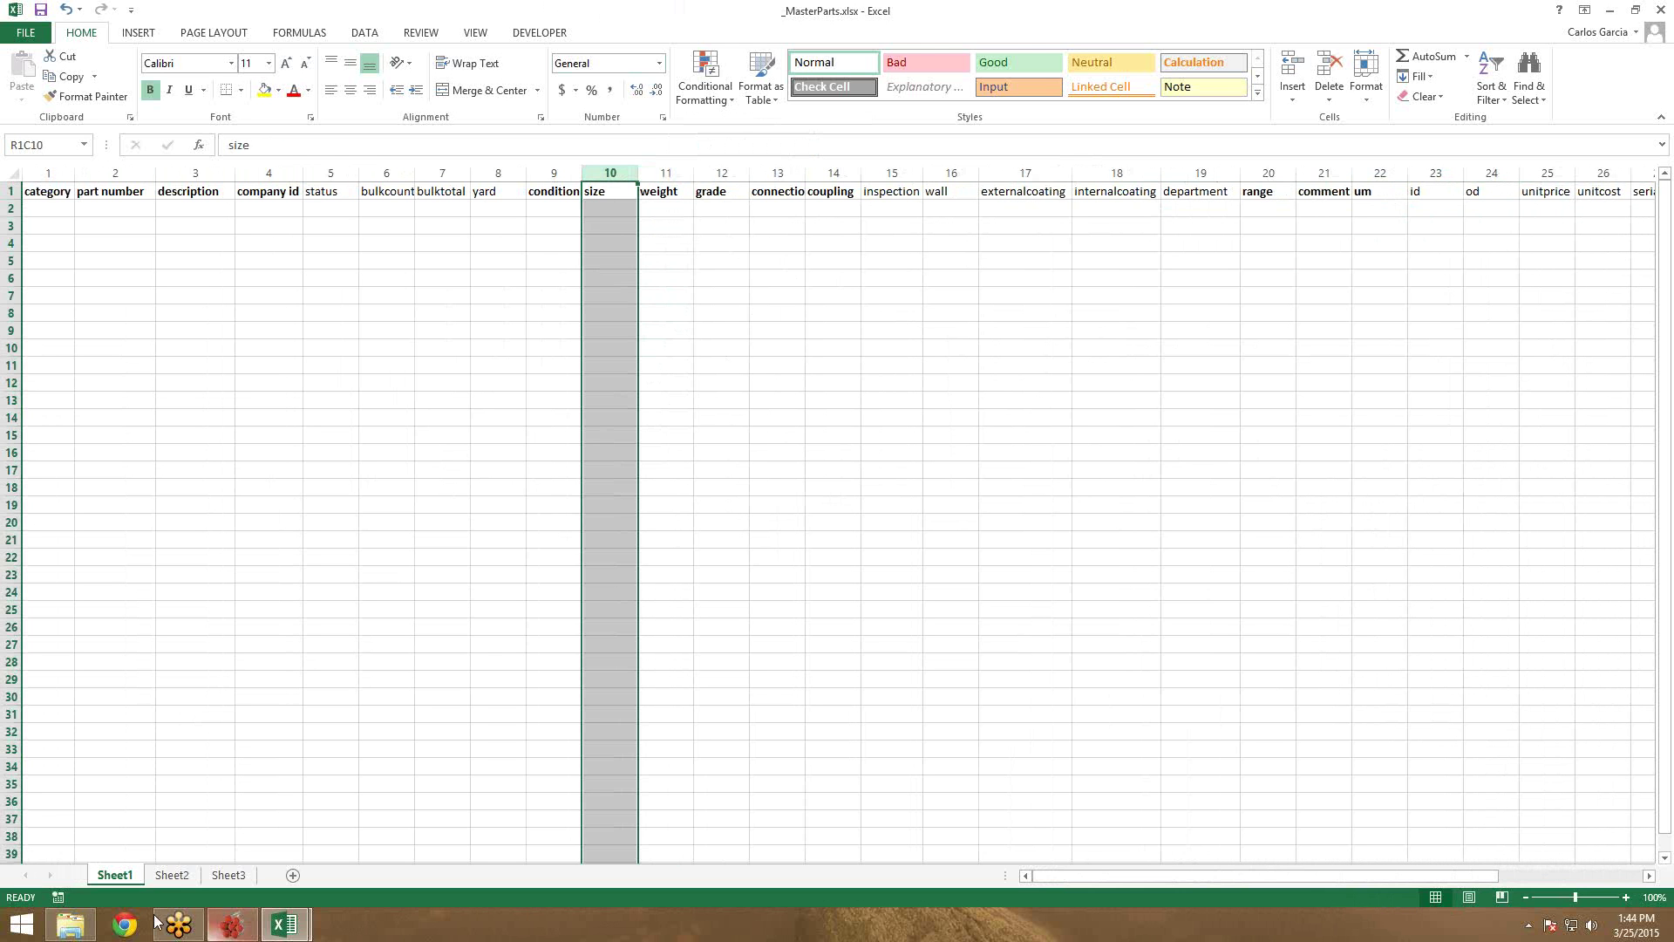
Switch to PartsImportWebinar.xlsx and examine its parts, from the header row through the casing entries down to the last Services row
mouse_move(288, 926)
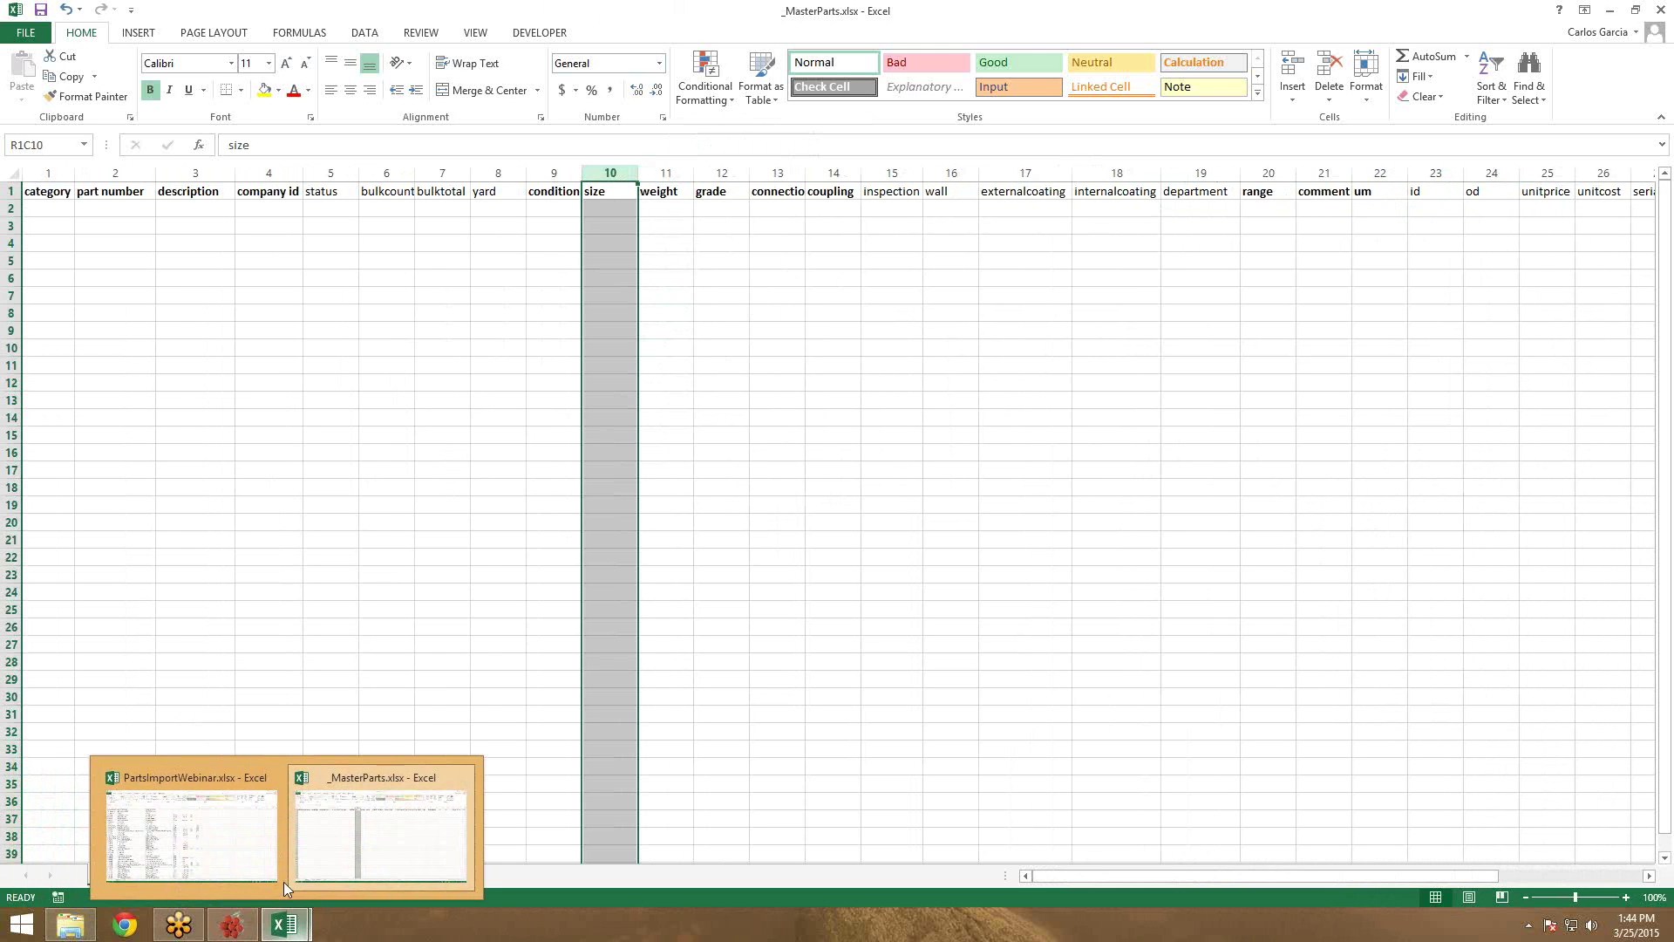
left_click(250, 853)
scroll(415, 689, "up", 15)
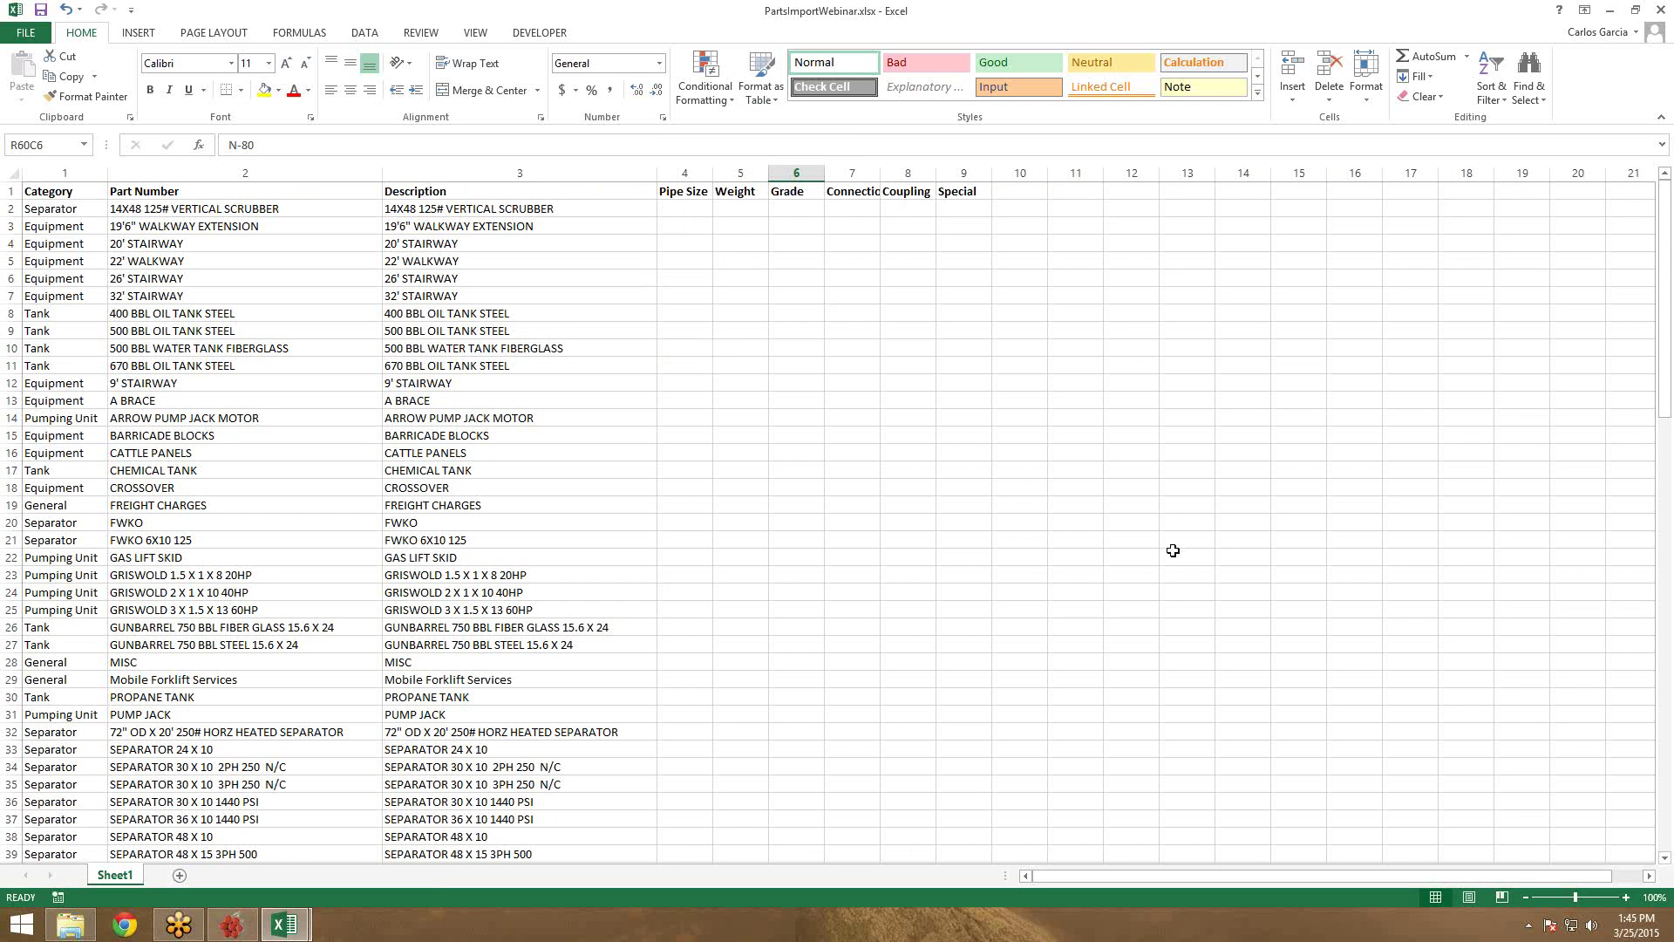
left_click(1002, 587)
scroll(1002, 587, "down", 18)
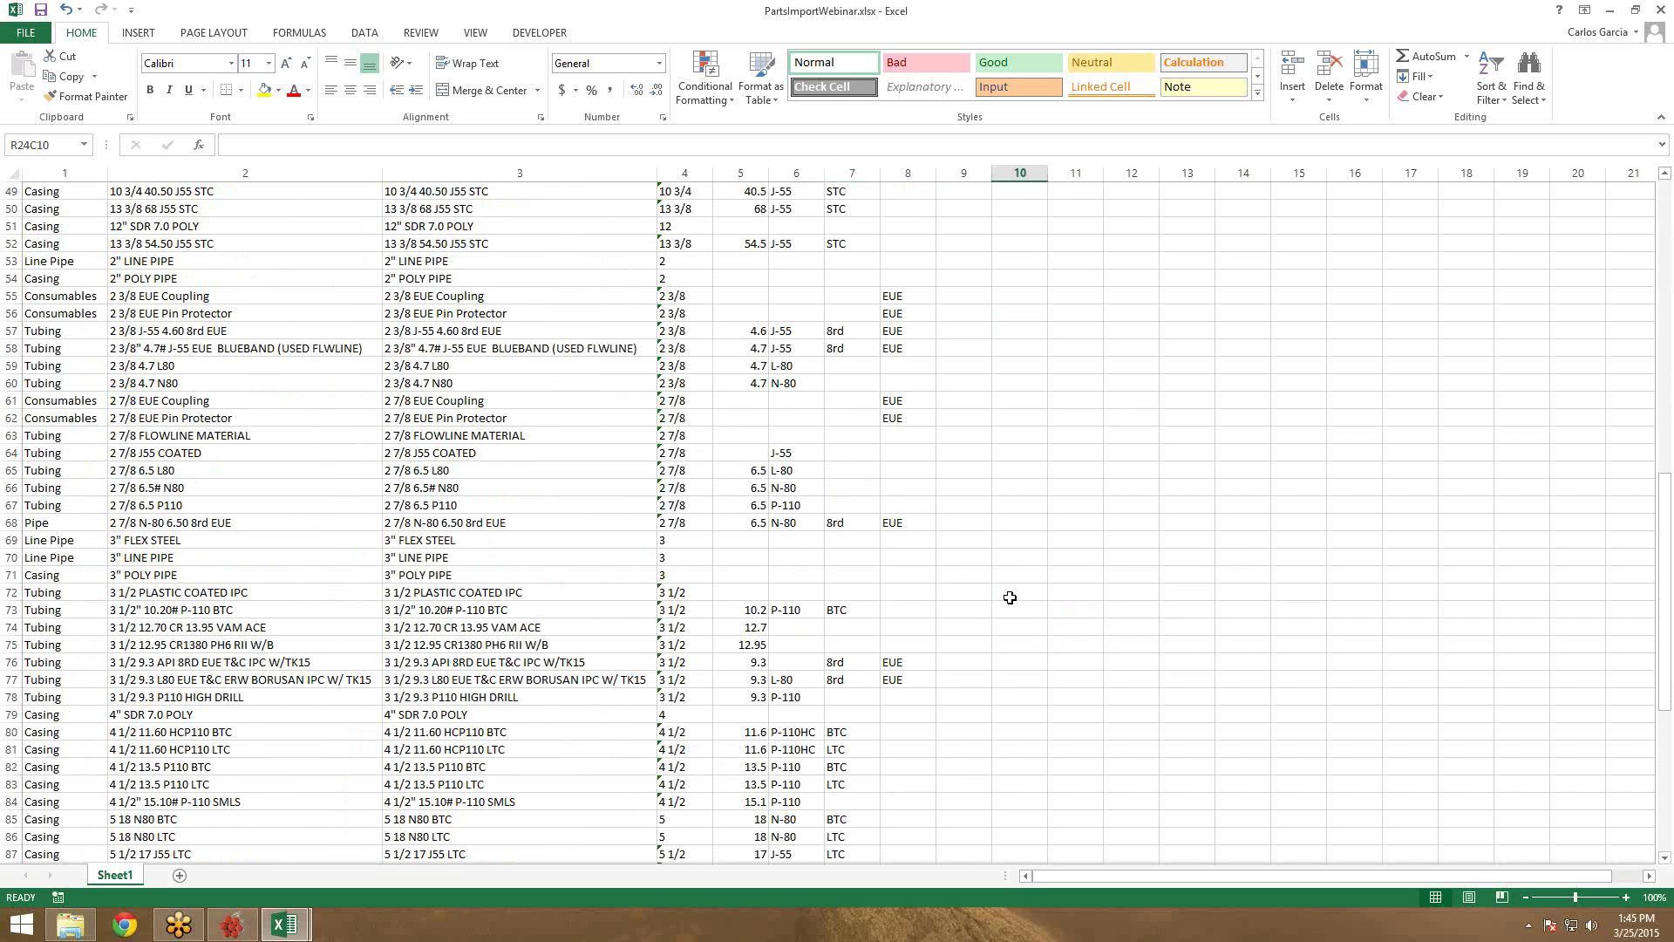
scroll(1009, 597, "down", 3)
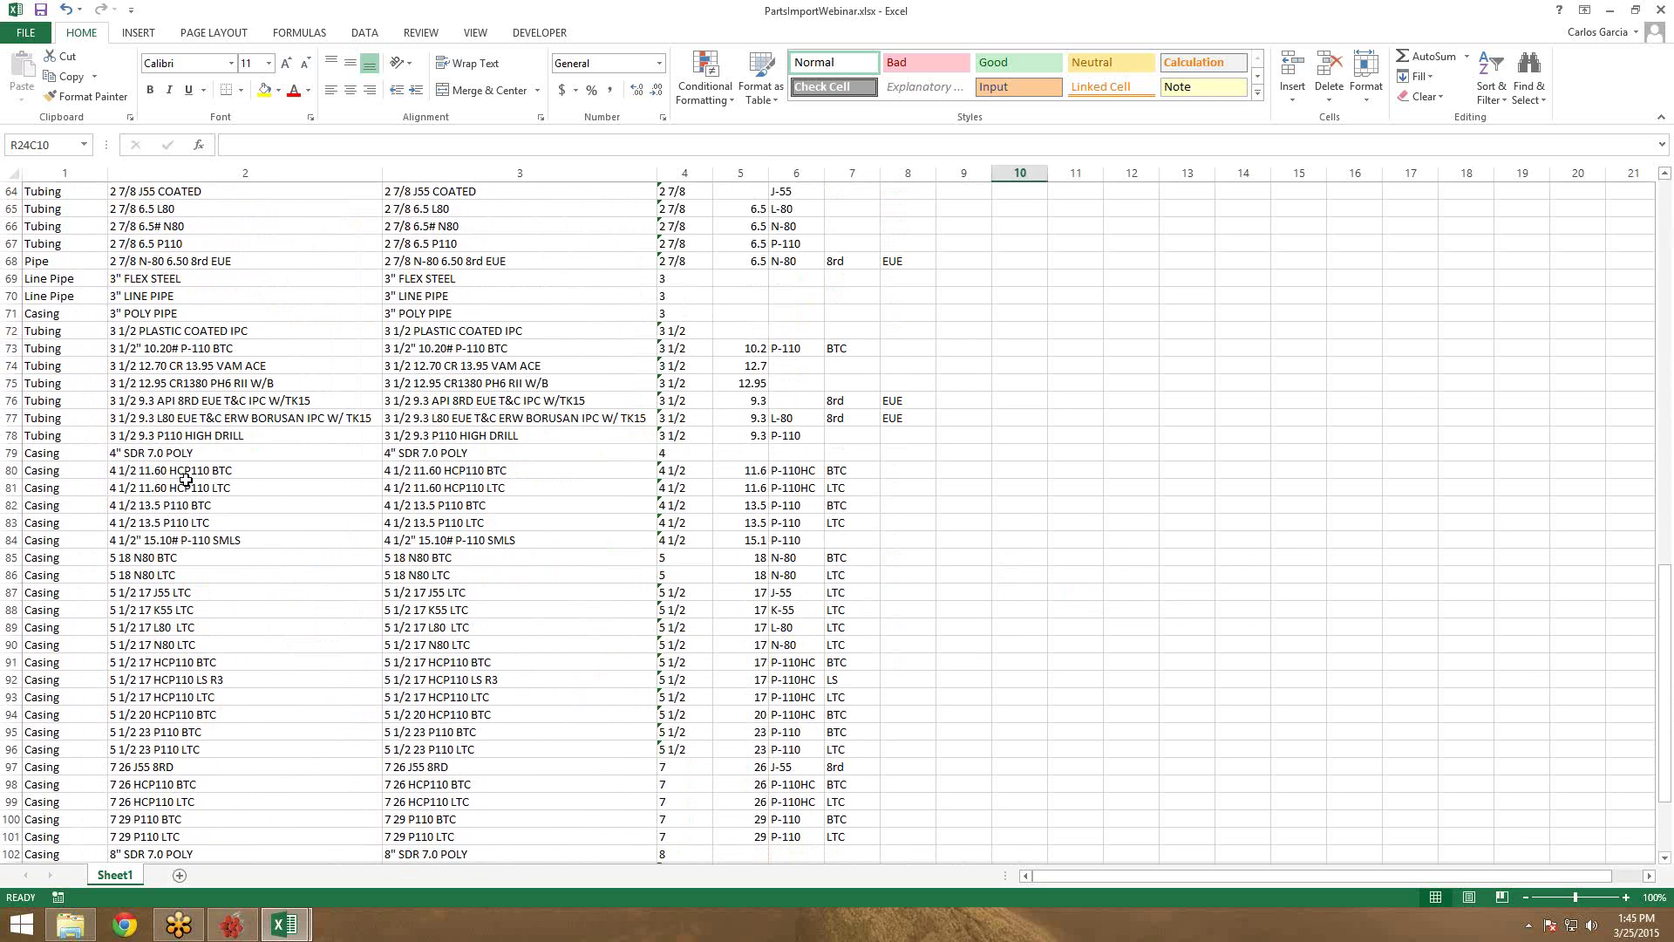
left_click(154, 474)
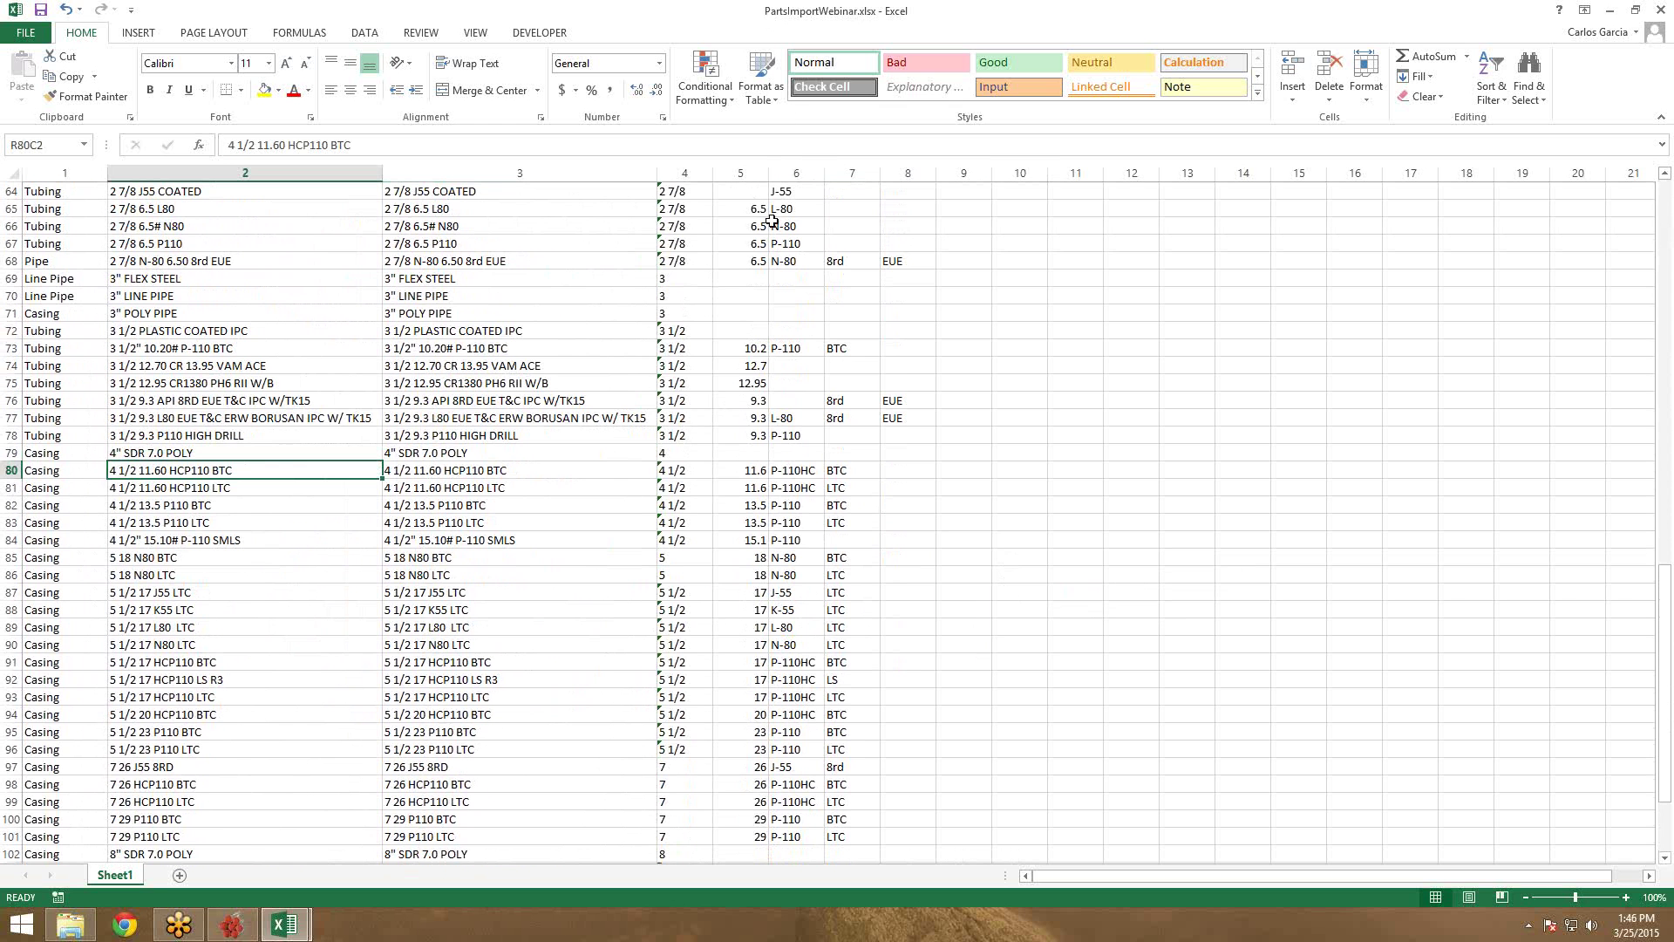
left_click(683, 611)
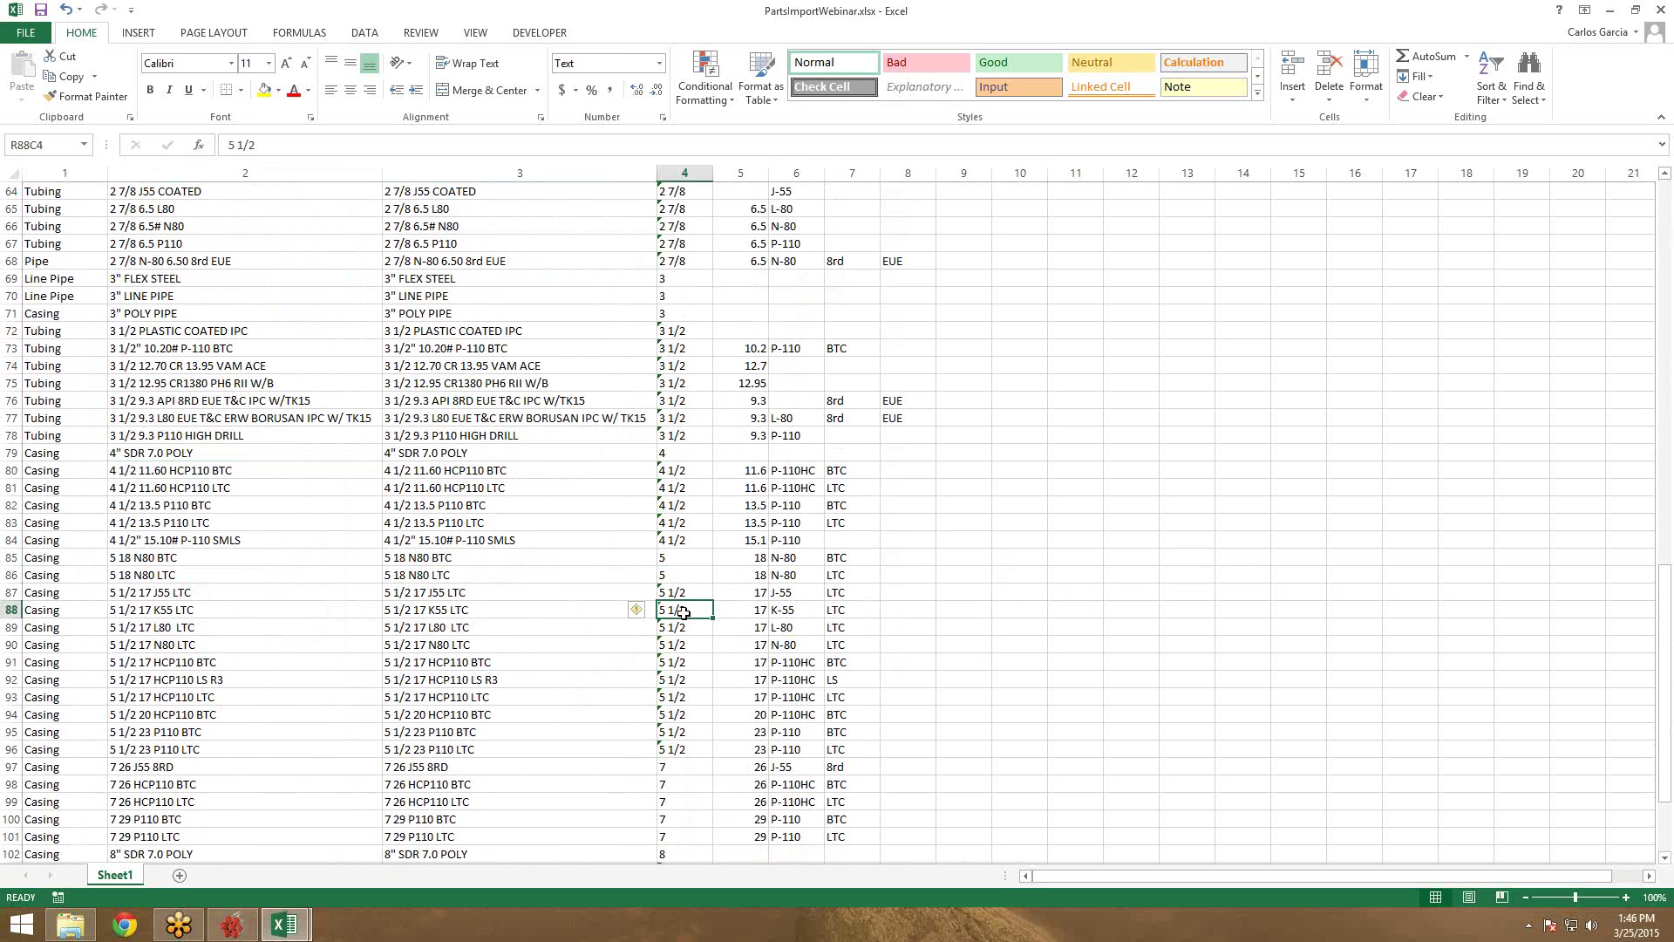
scroll(737, 626, "down", 1)
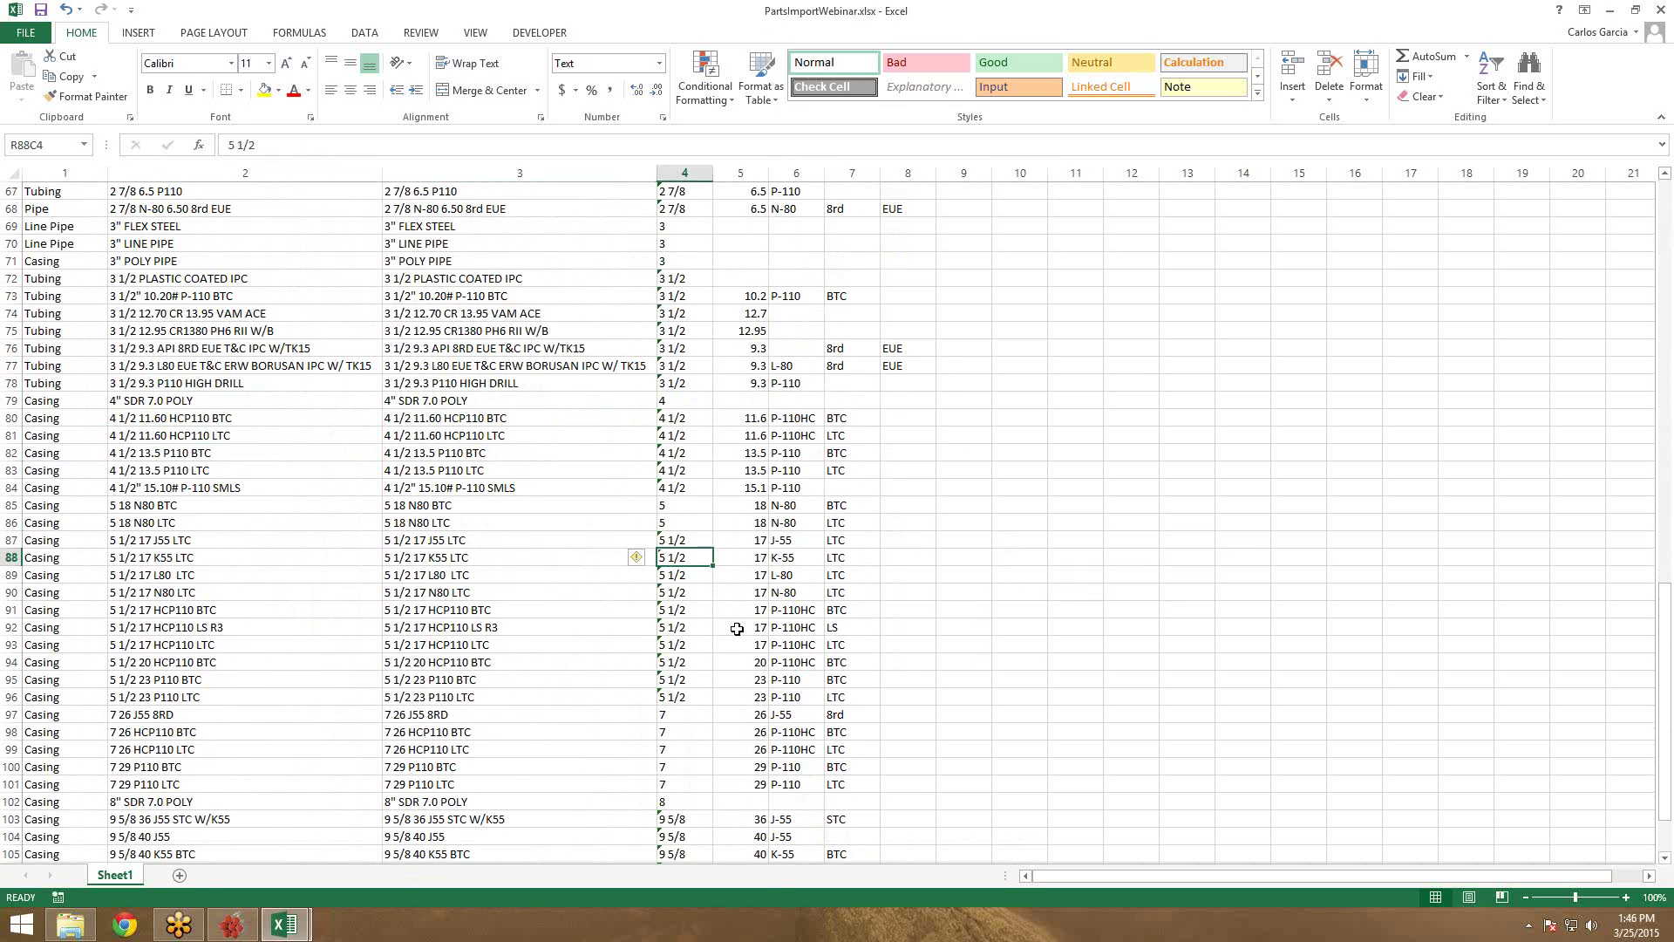
scroll(736, 629, "down", 5)
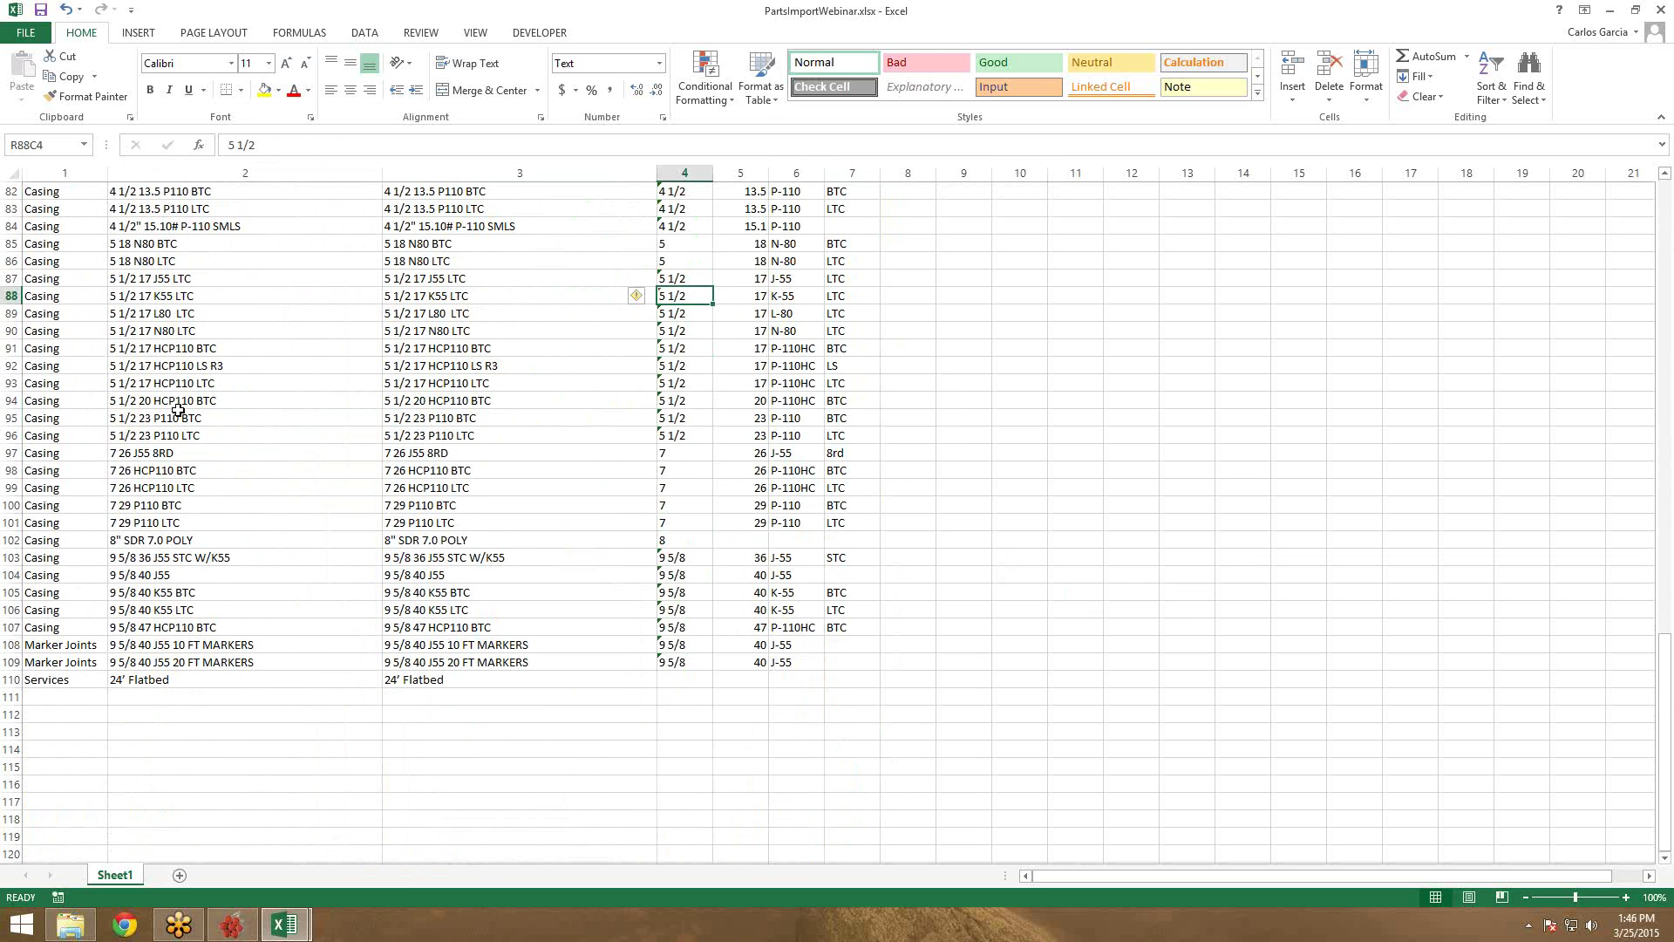
left_click(29, 353)
scroll(325, 394, "up", 7)
scroll(325, 394, "up", 20)
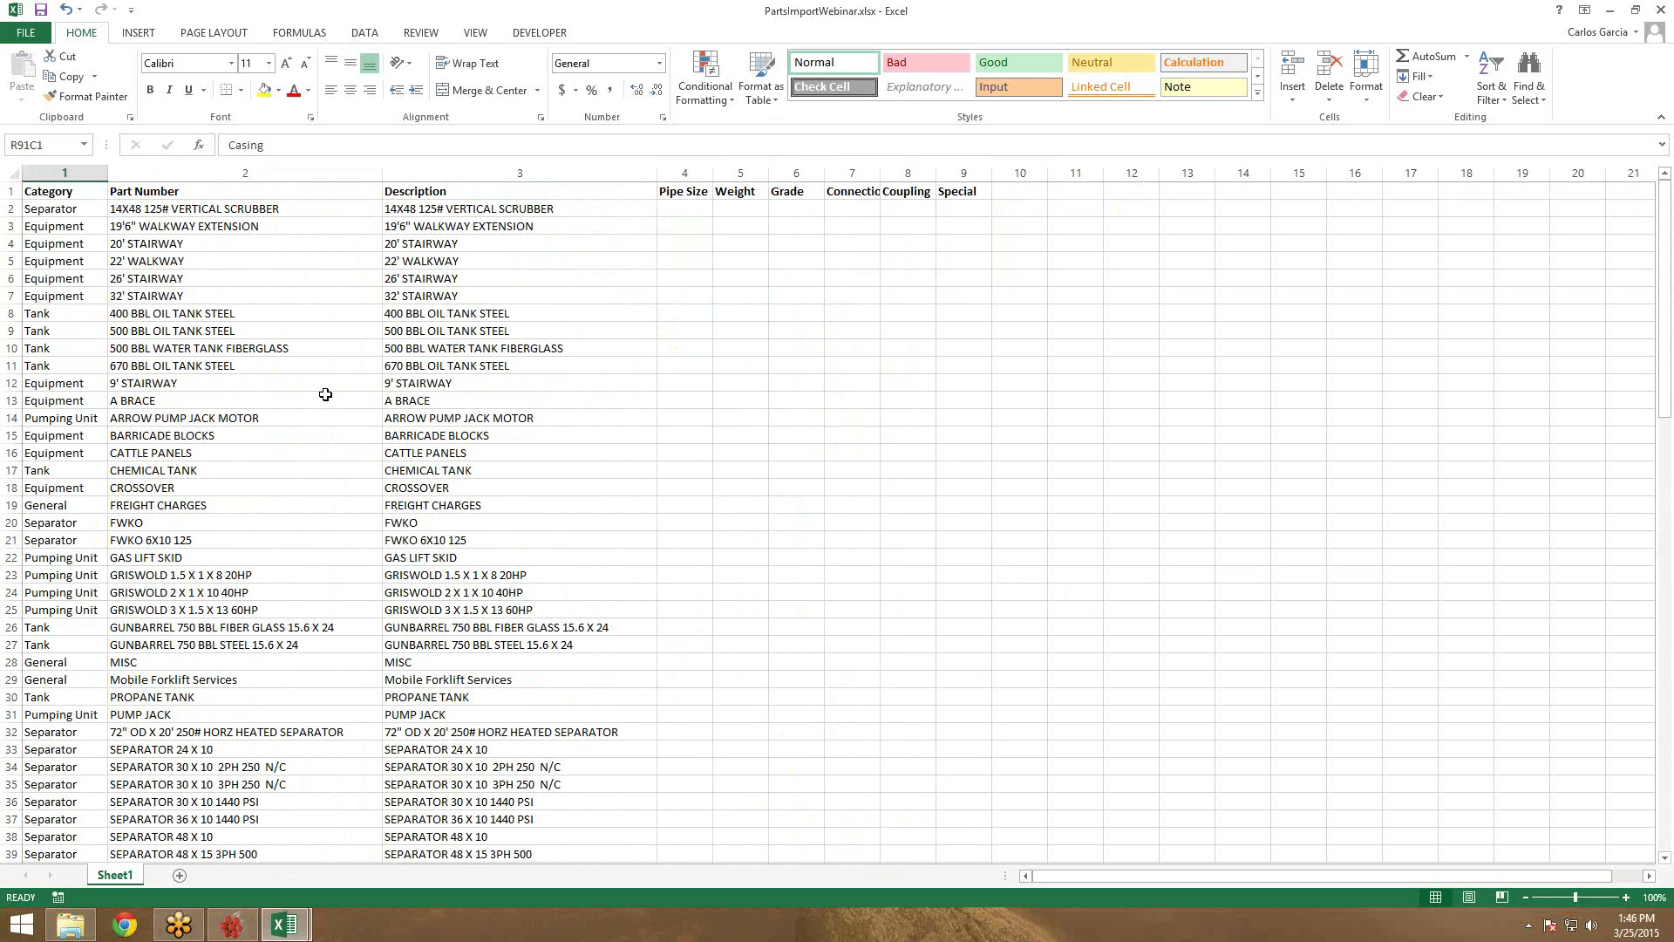
Switch to Oil Country OS, open Stock Categories in the Settings administration console, and review the part category IDs, names and types
left_click(241, 933)
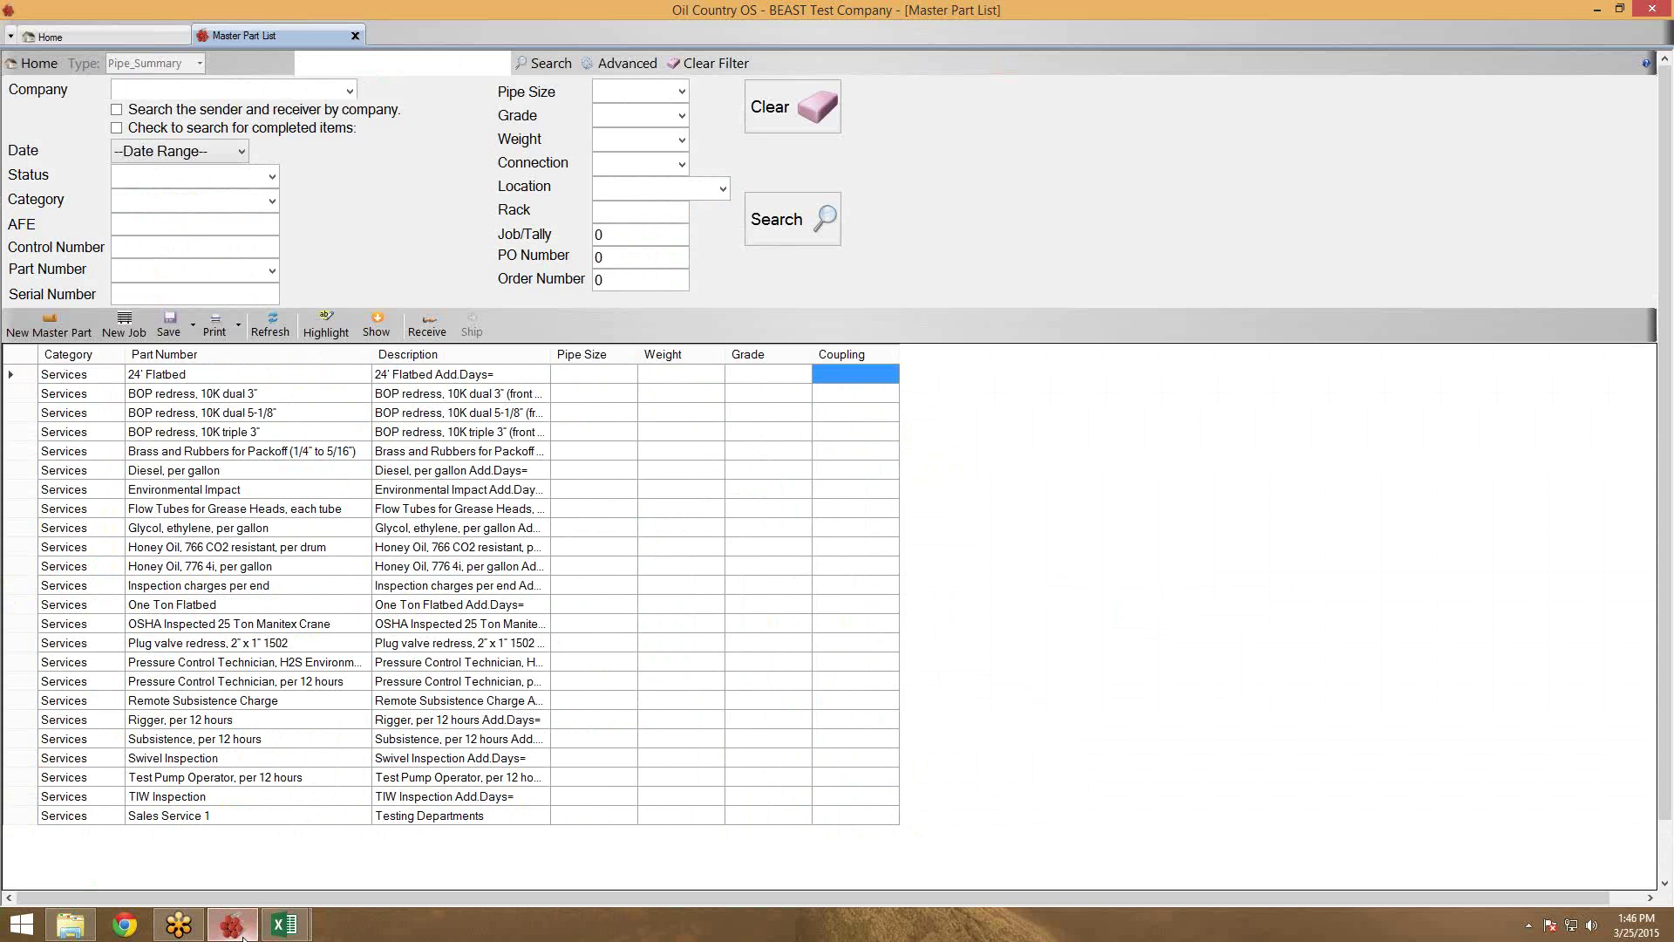
left_click(131, 36)
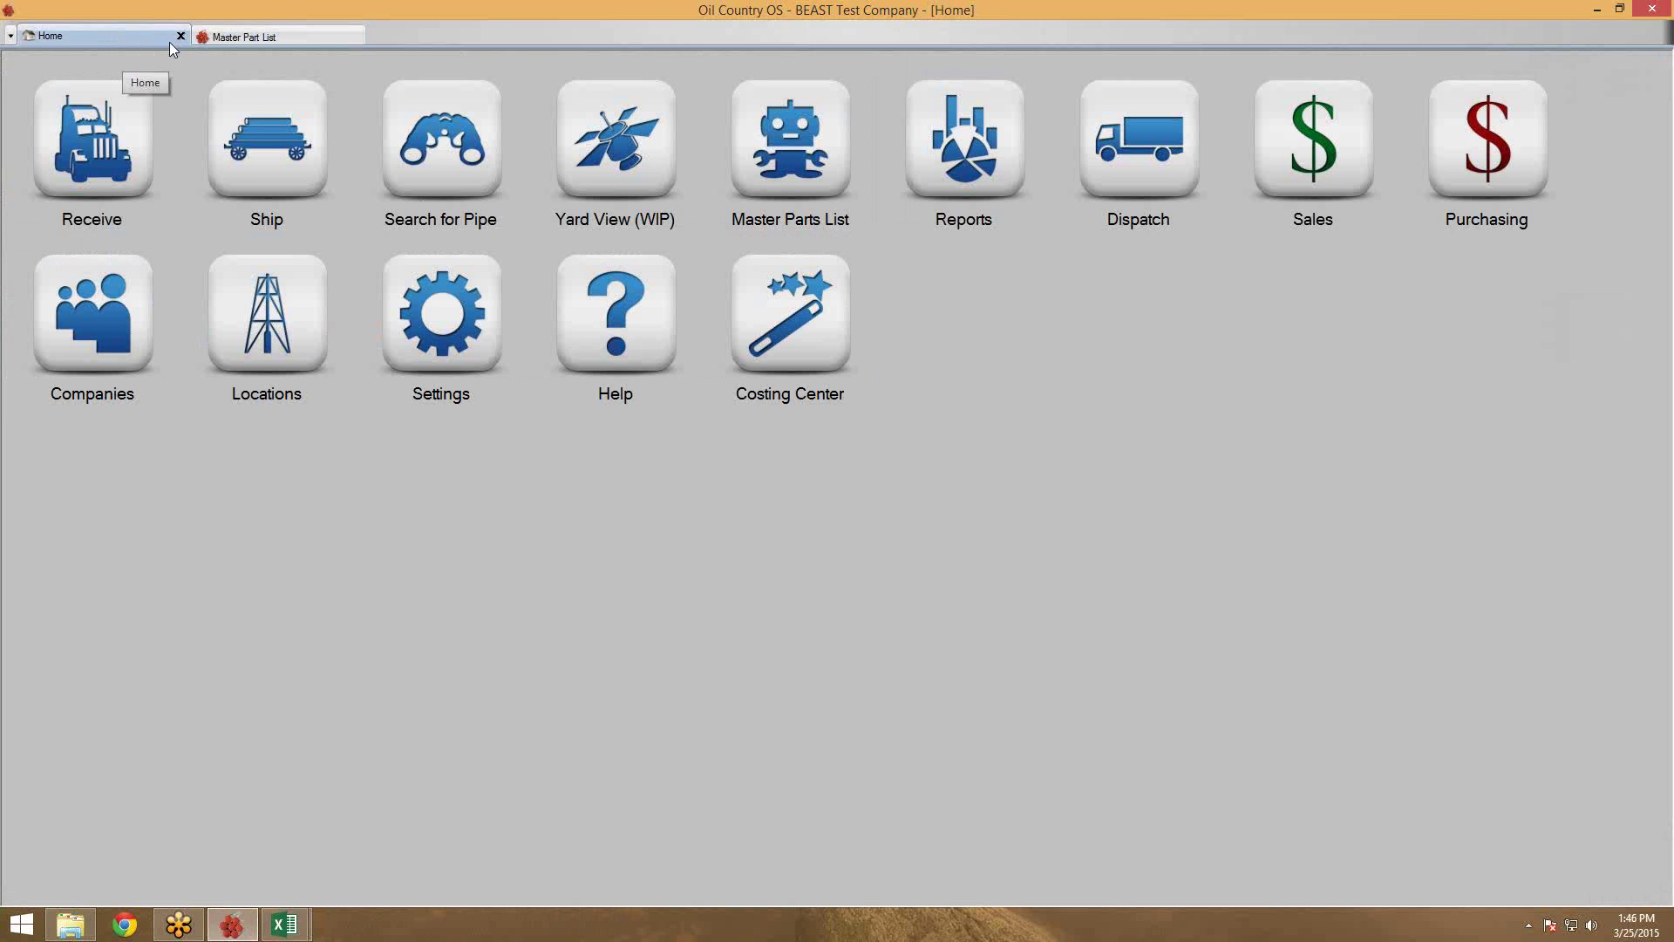
left_click(415, 277)
left_click(433, 302)
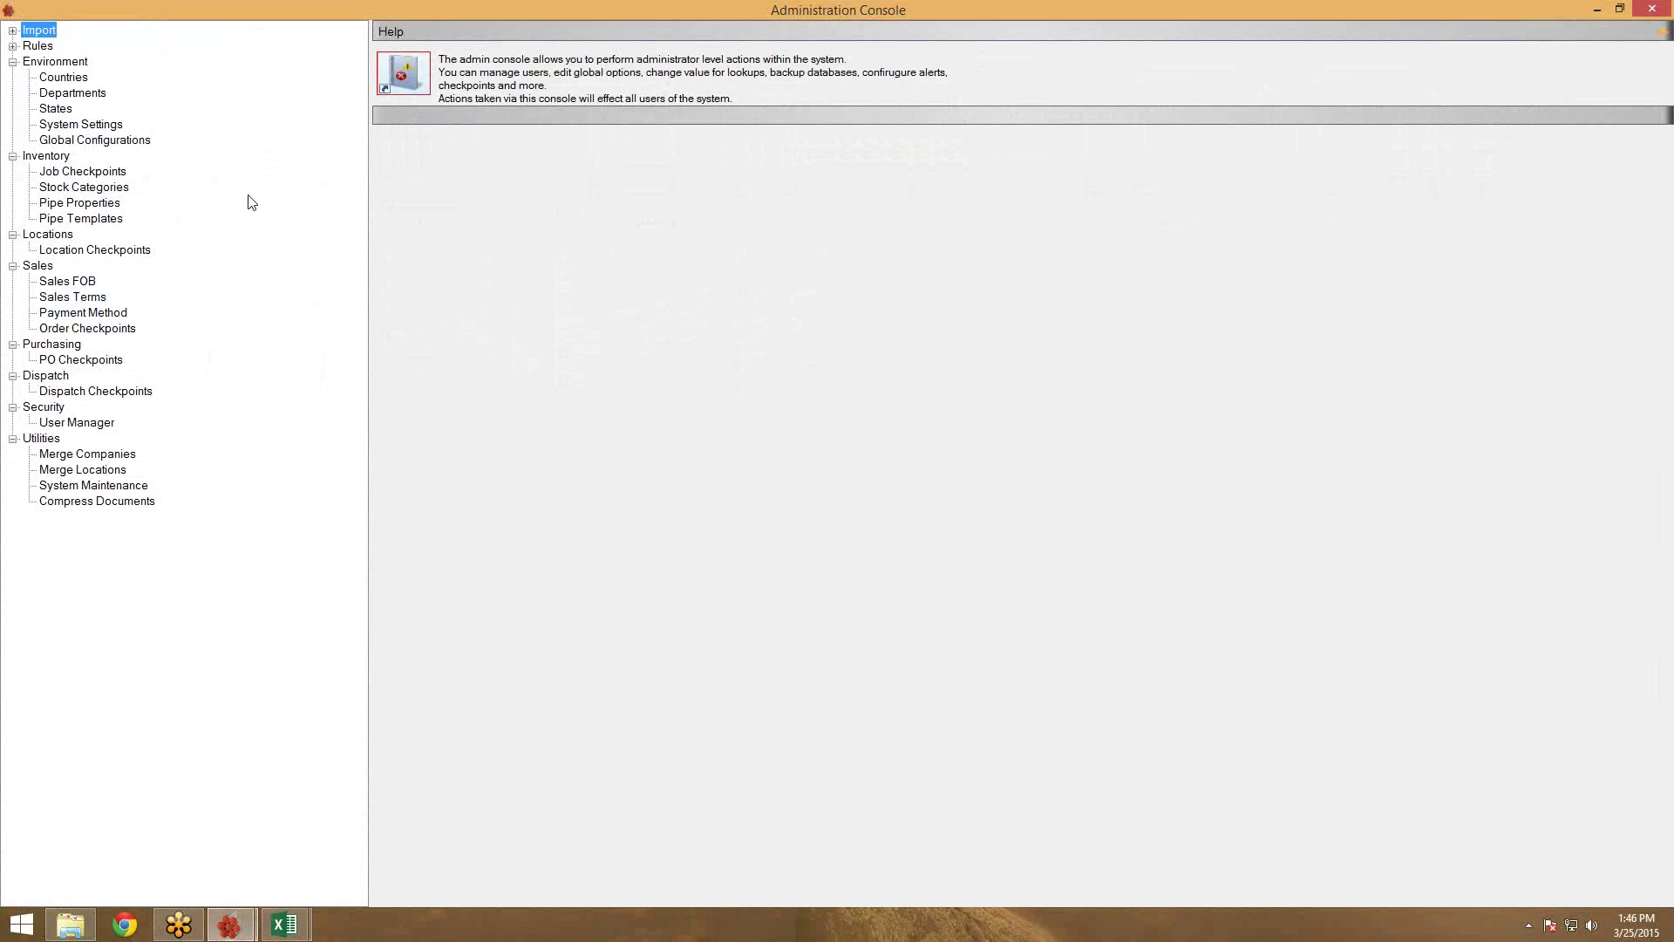
double_click(95, 190)
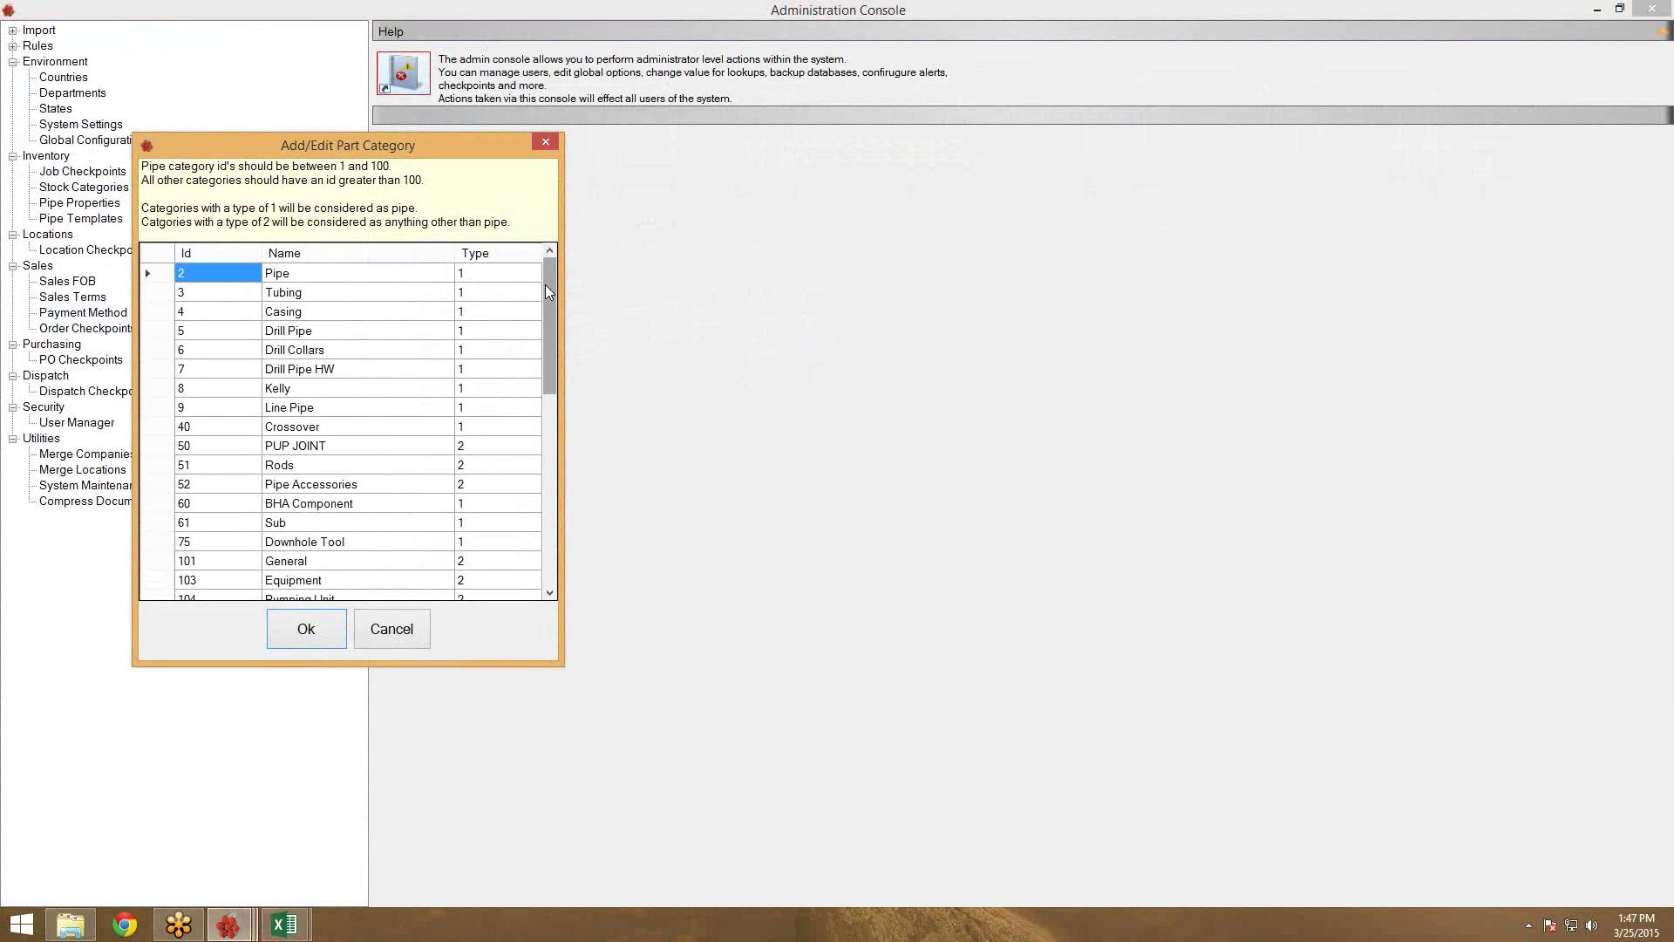
left_click_drag(546, 289, 537, 495)
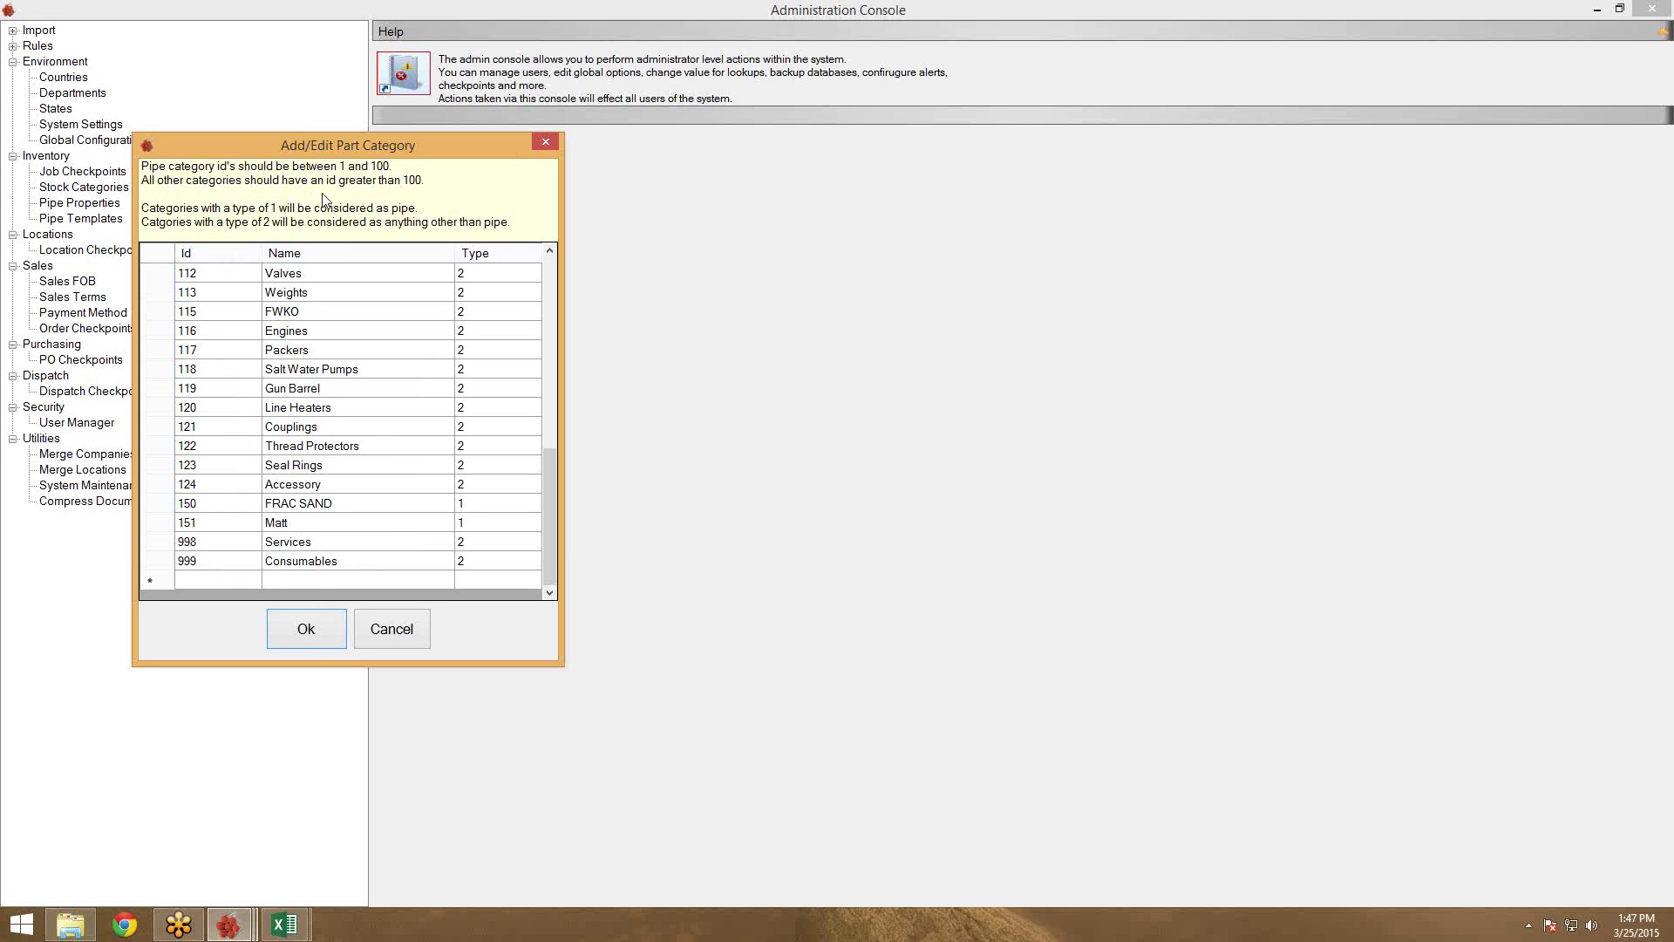
left_click(316, 629)
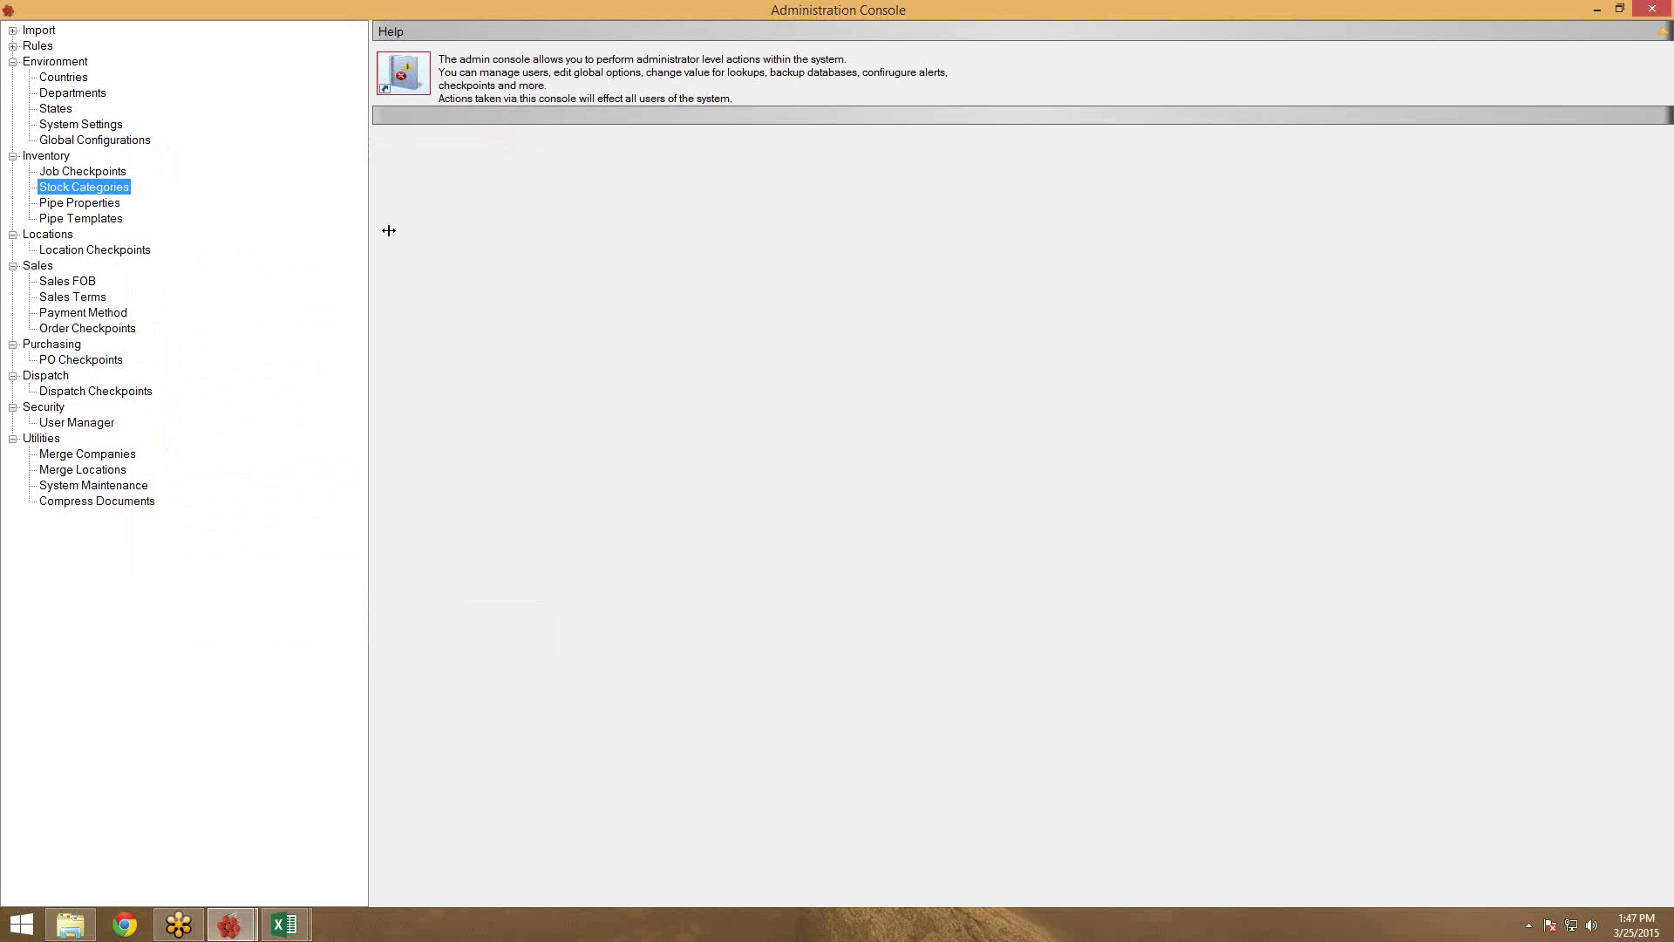
Reopen Stock Categories, then check the Marker Joints category entries near the end of PartsImportWebinar.xlsx
double_click(128, 188)
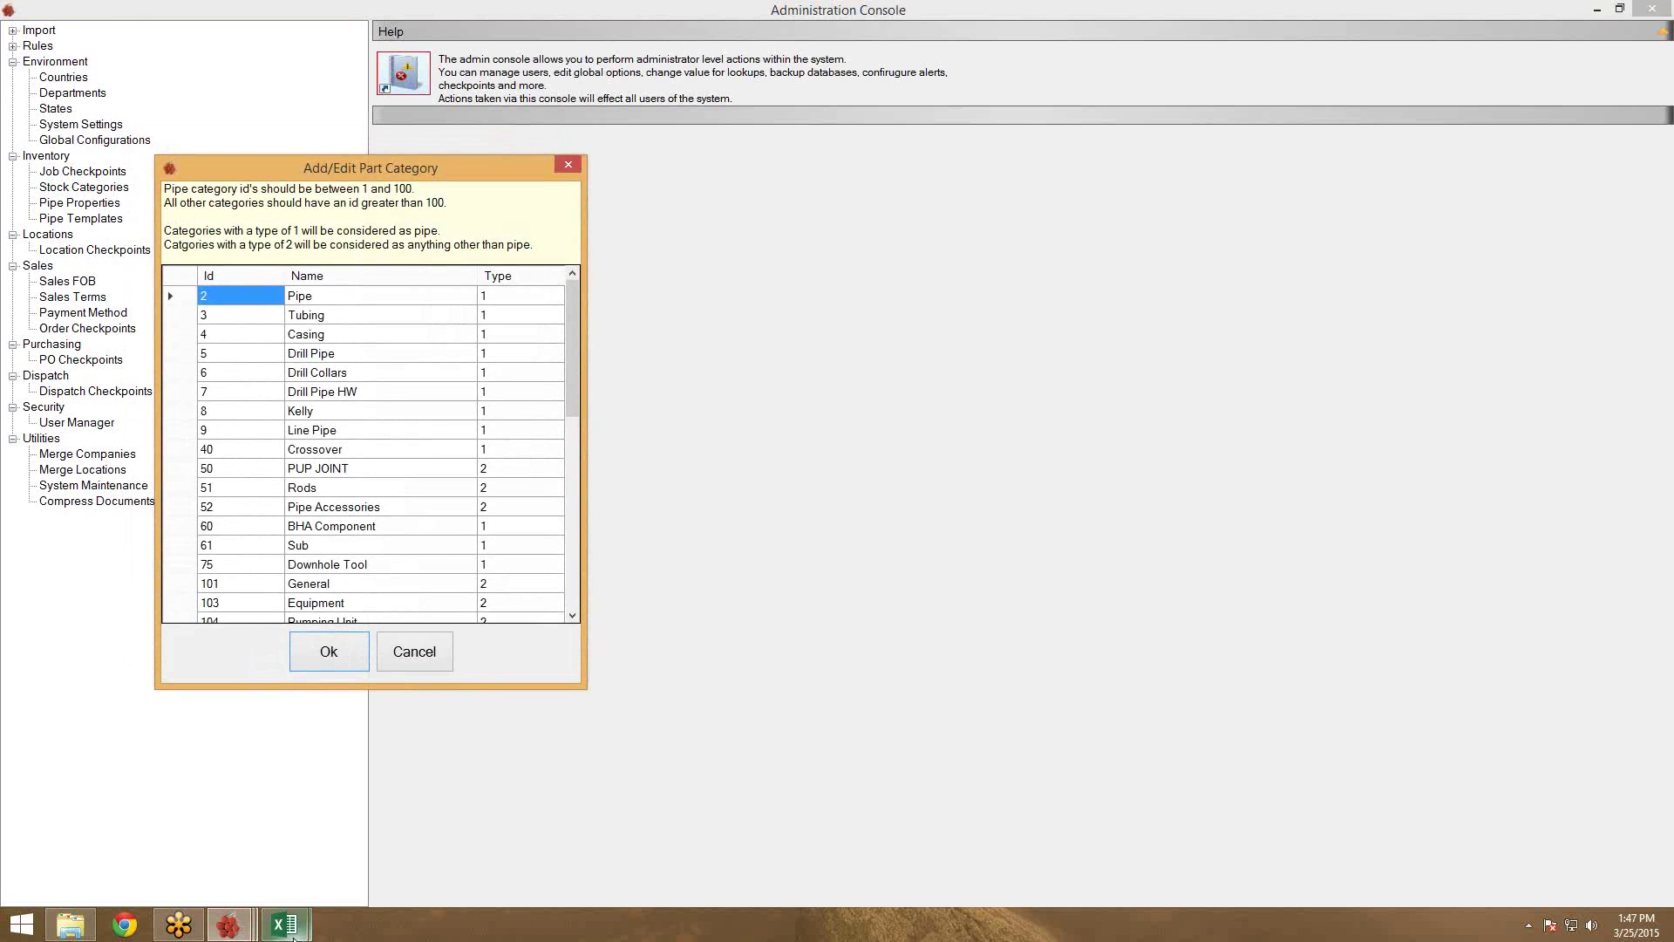
mouse_move(284, 924)
left_click(325, 869)
left_click(363, 676)
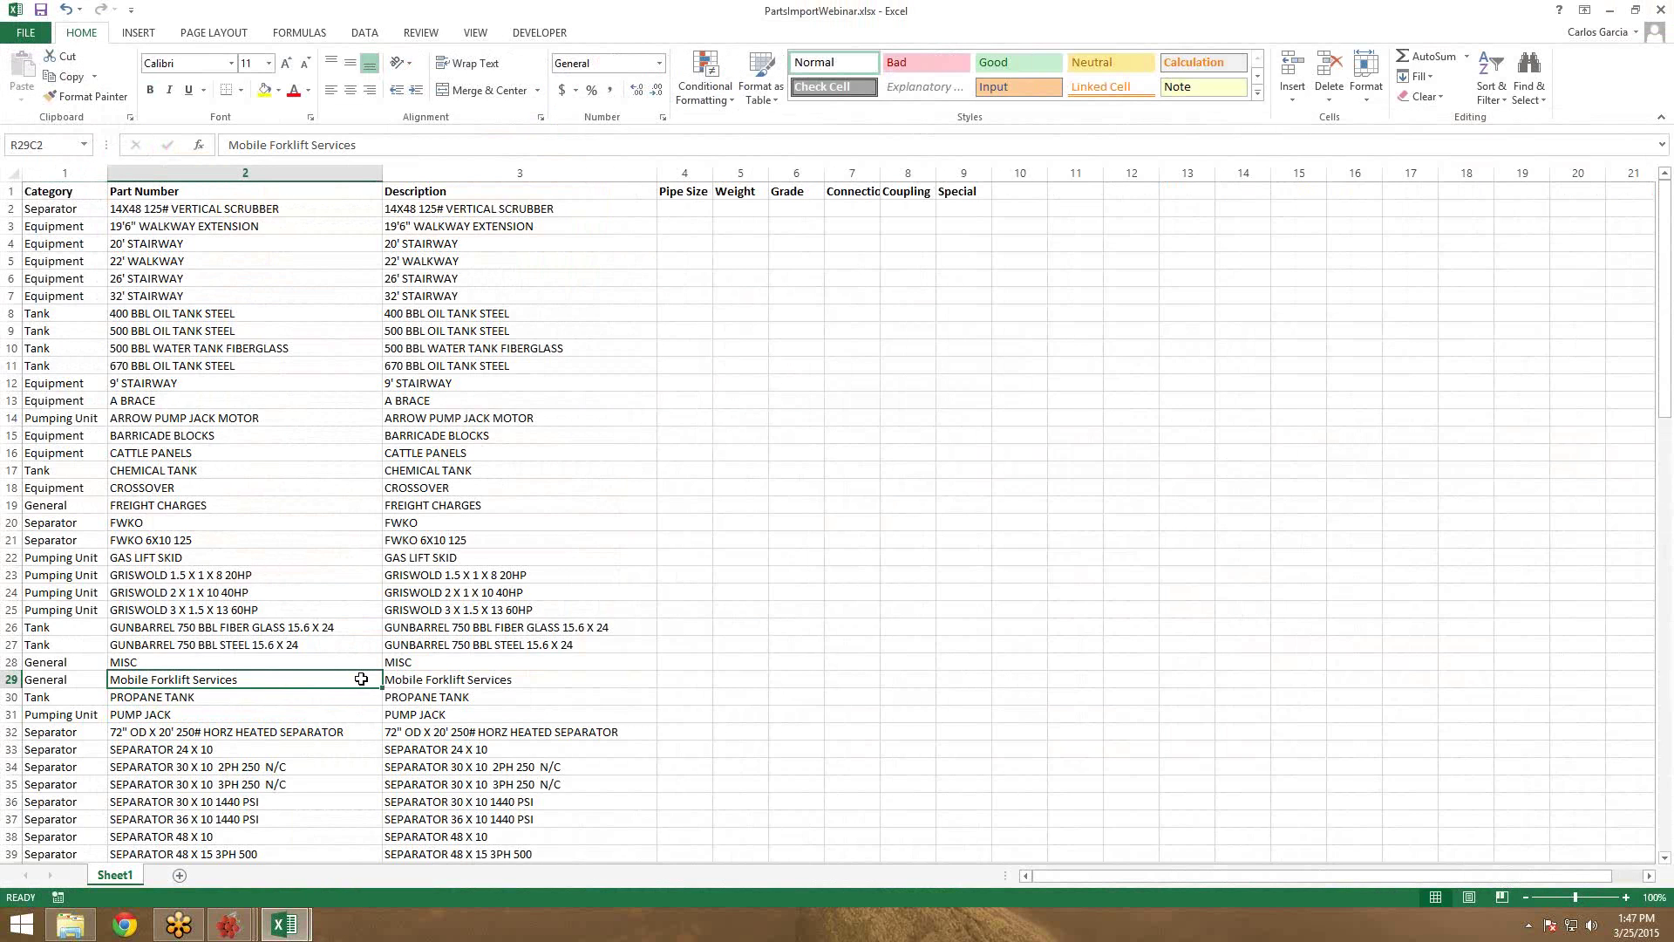
scroll(364, 676, "down", 8)
scroll(363, 677, "down", 20)
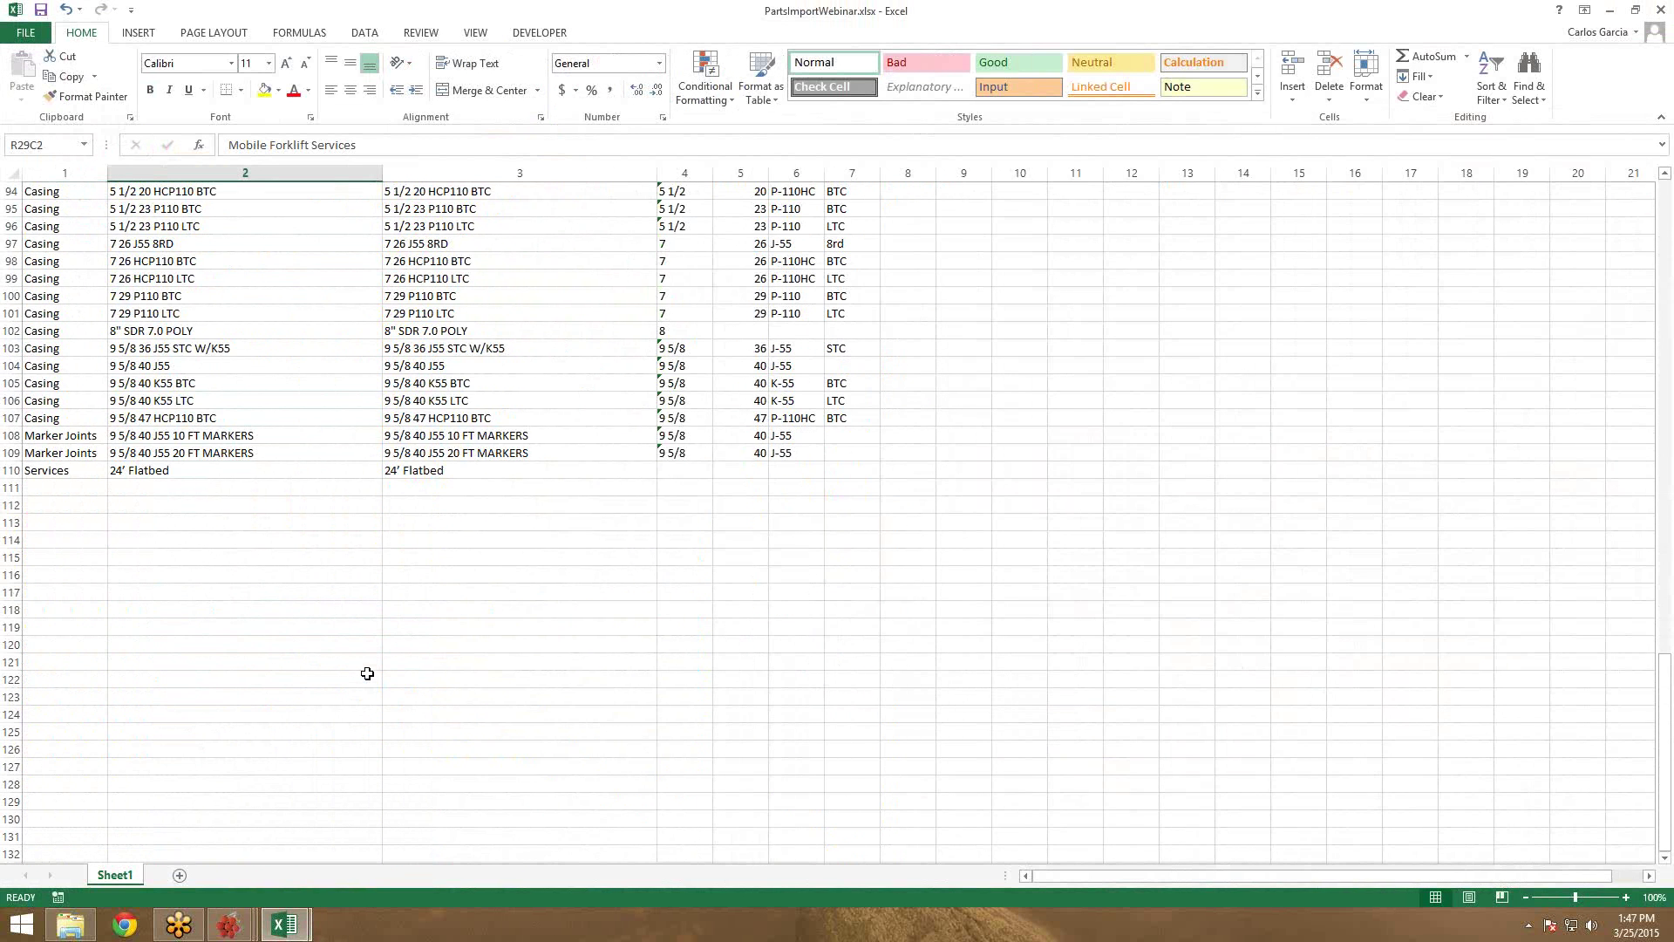
left_click(86, 439)
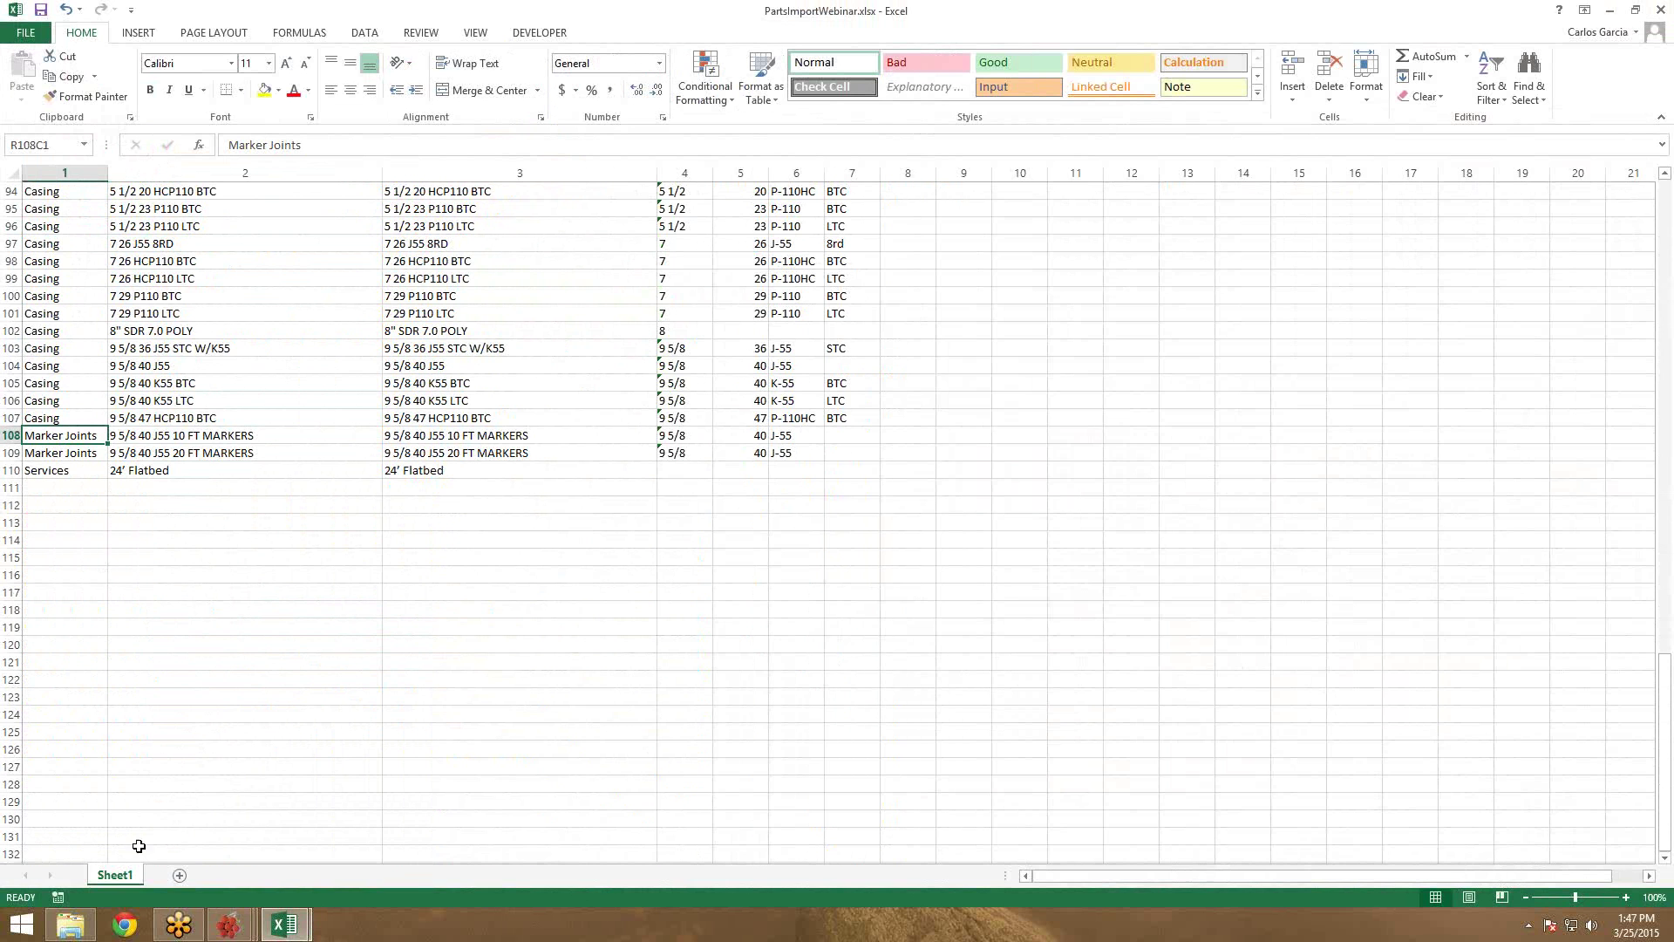
Switch to the part category editor in Oil Country OS and add a Marker Joints category with type 1
mouse_move(244, 926)
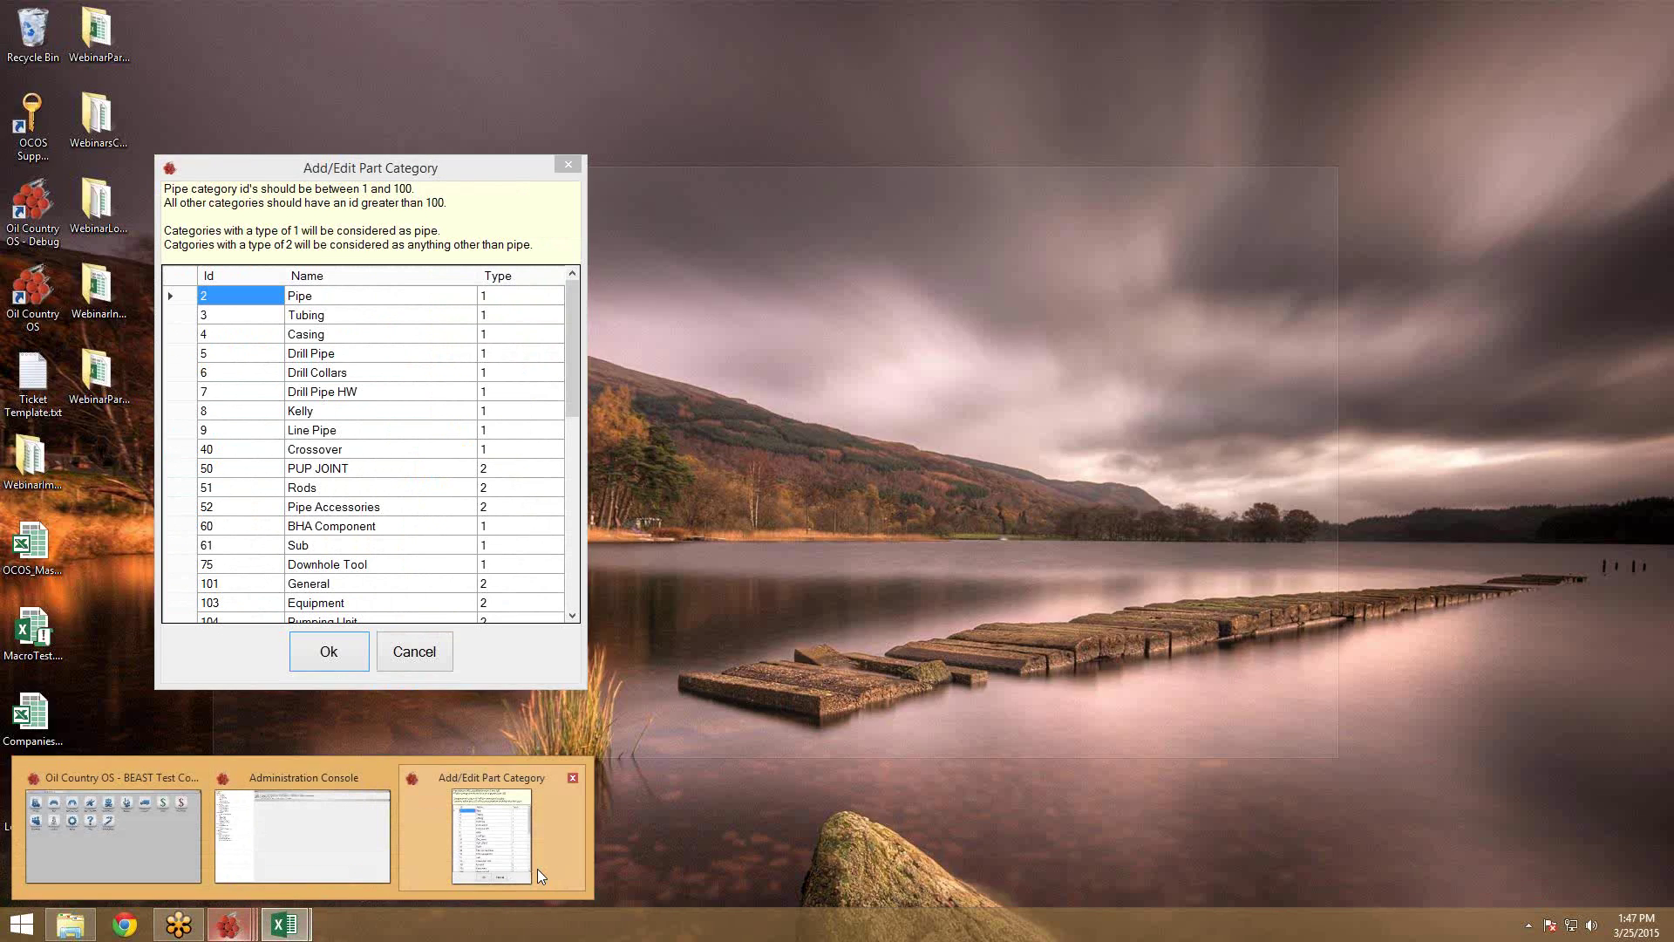
left_click(538, 868)
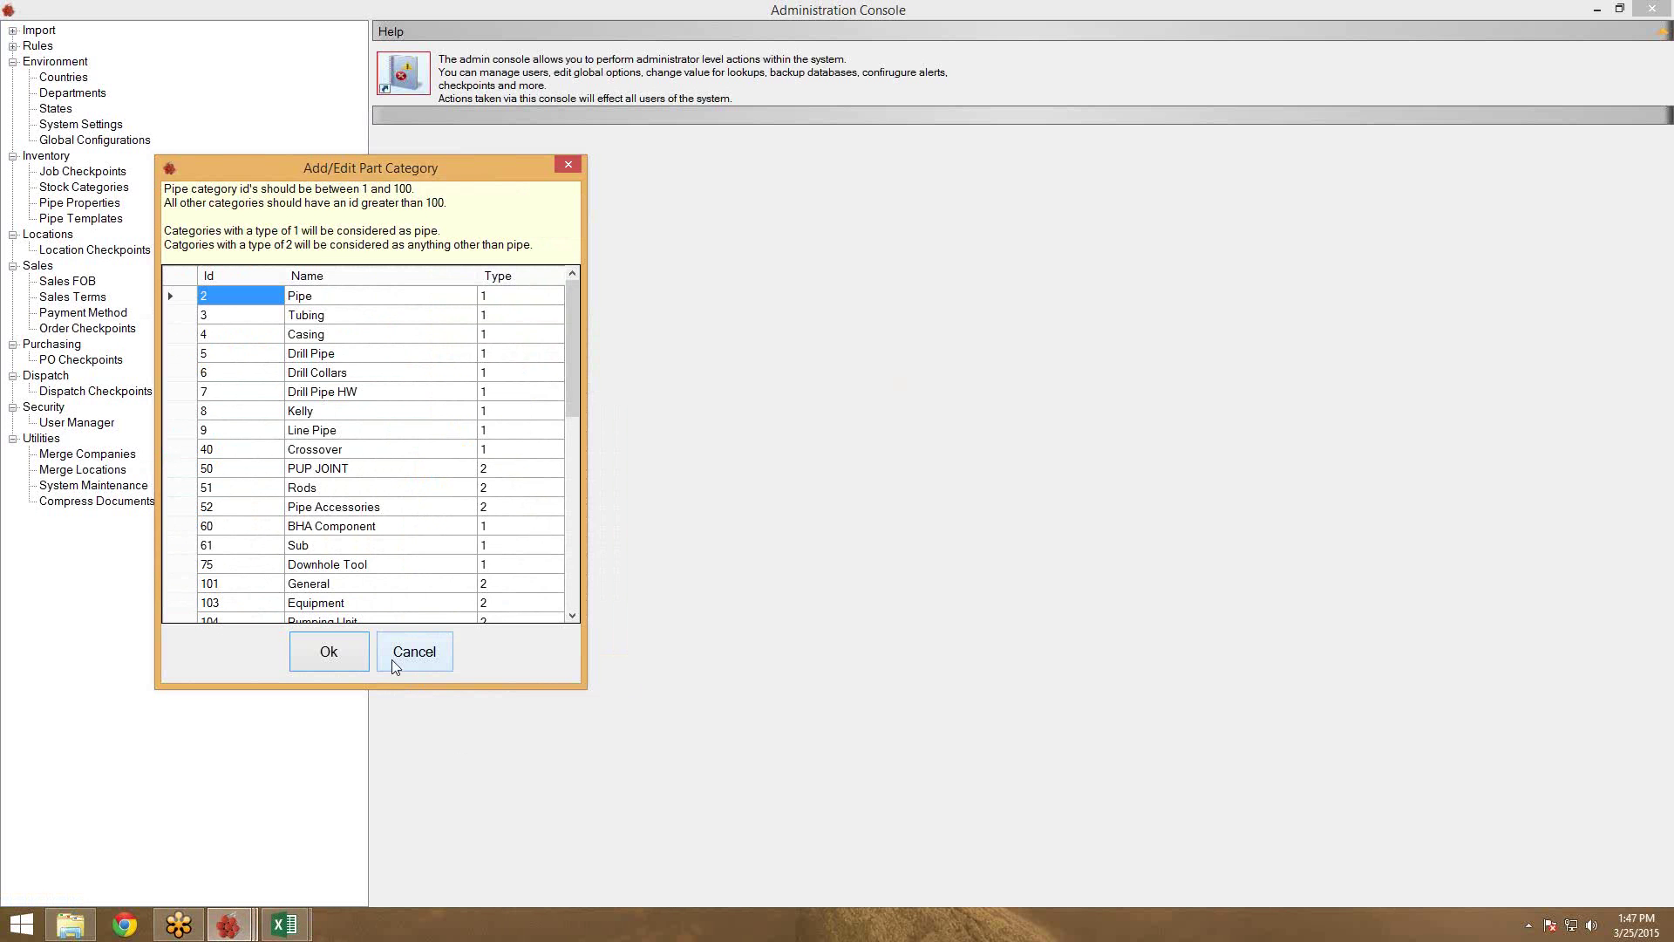
left_click(412, 566)
scroll(415, 576, "down", 4)
scroll(415, 575, "down", 5)
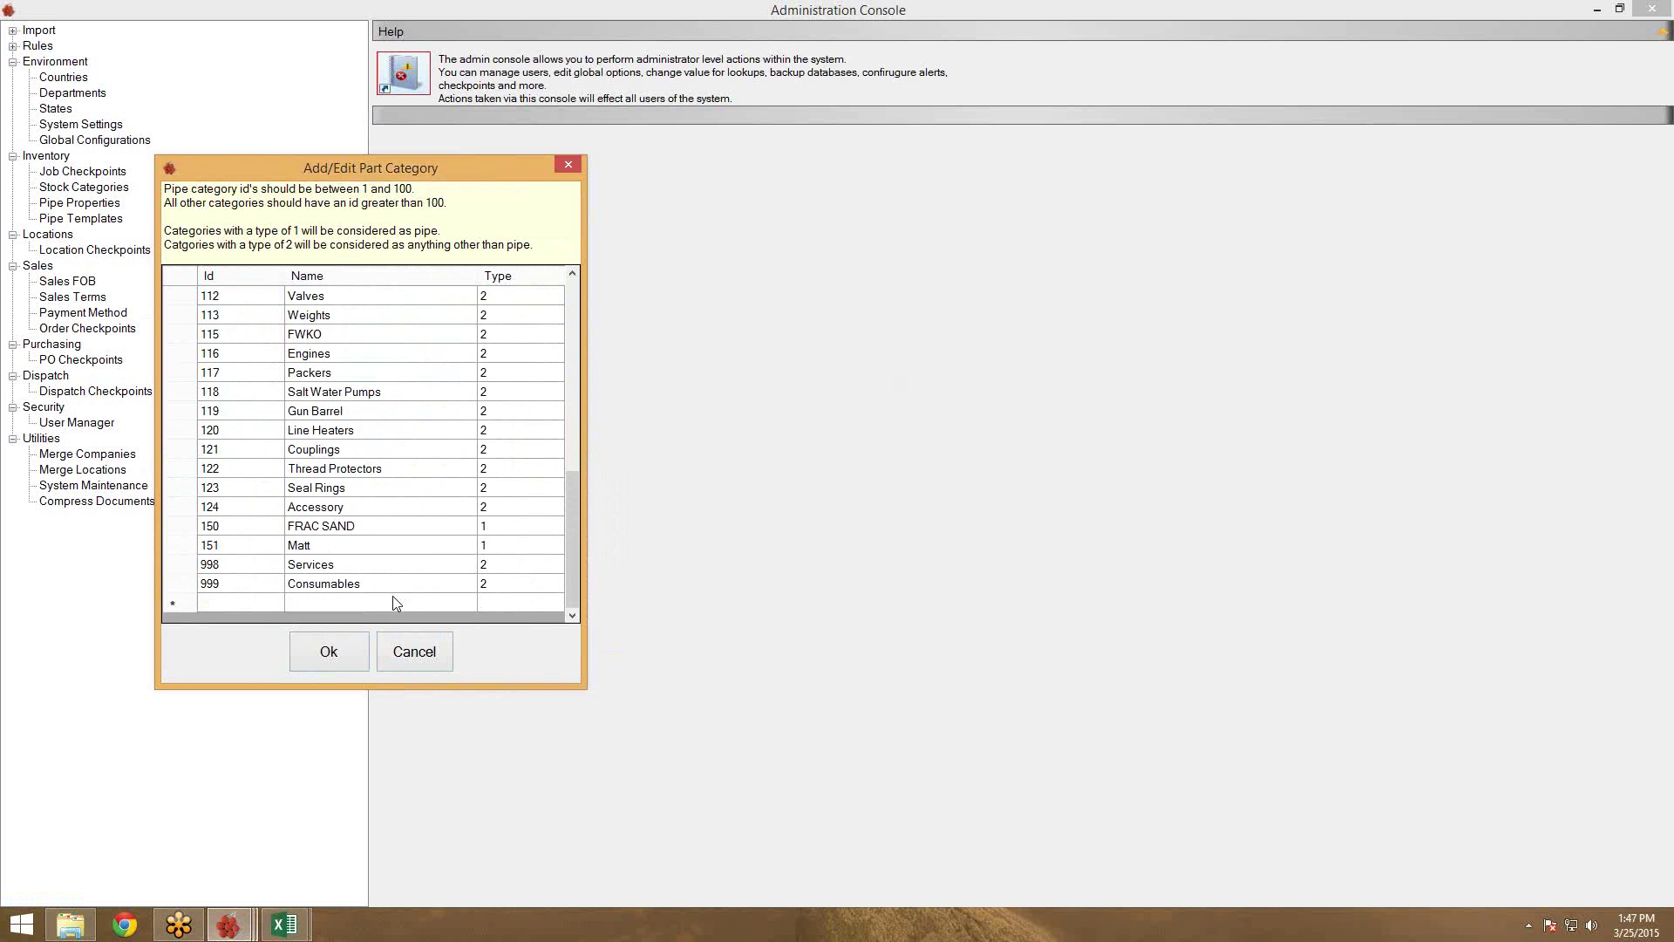
left_click(354, 604)
type("Marker")
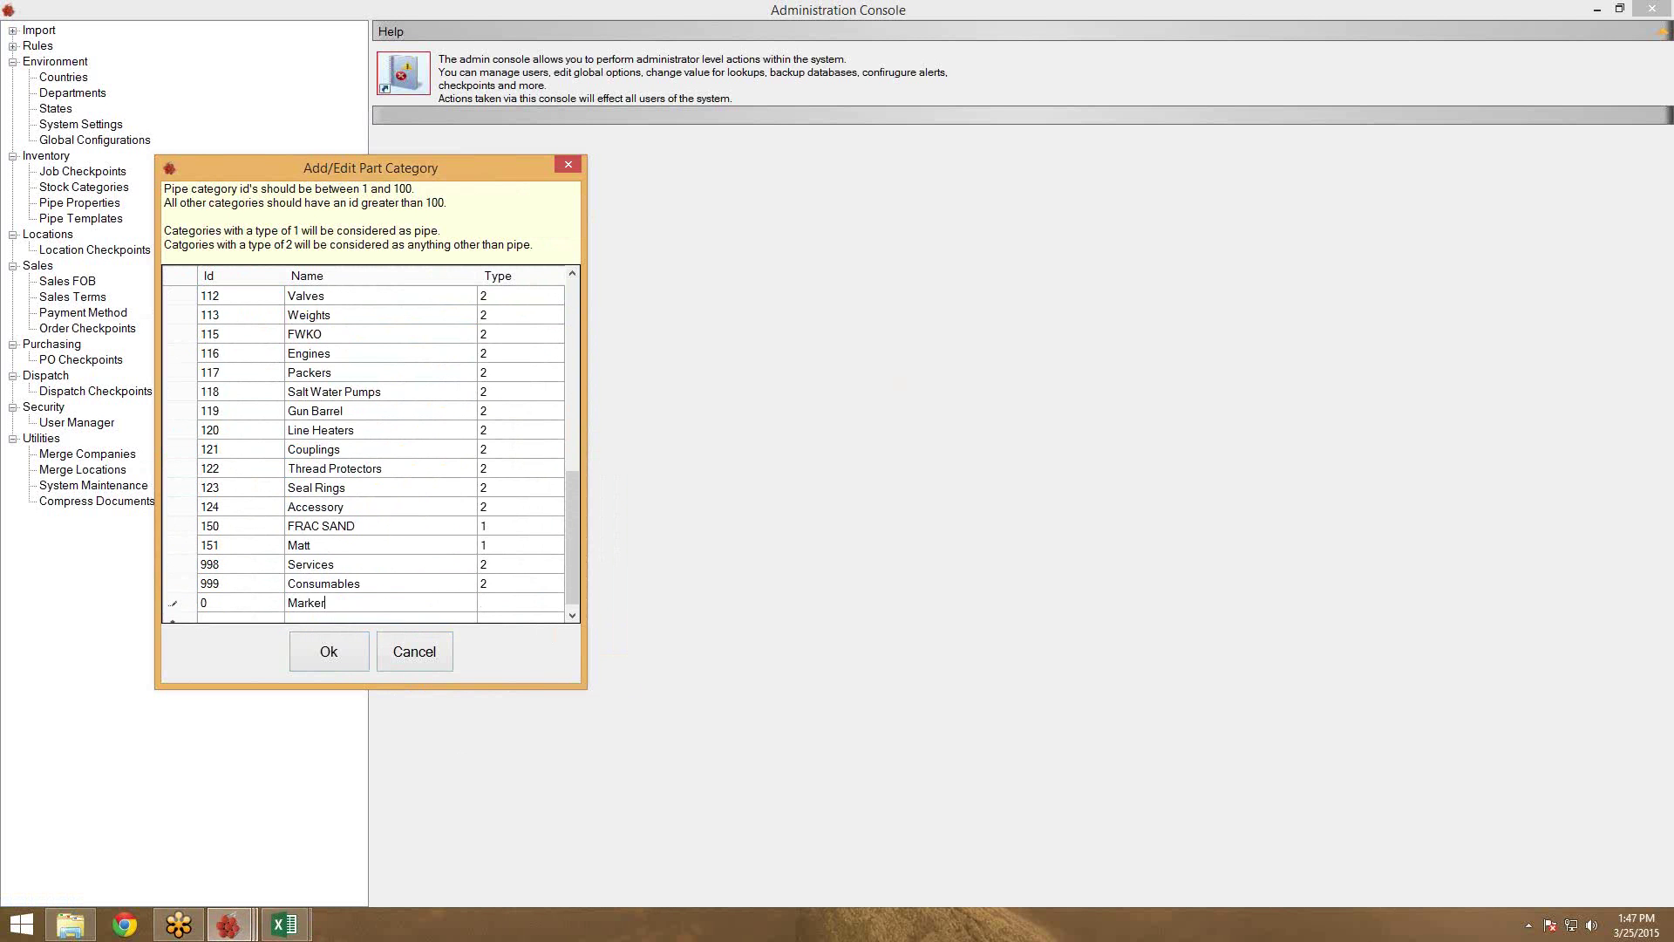
type(" Joints")
key("Tab")
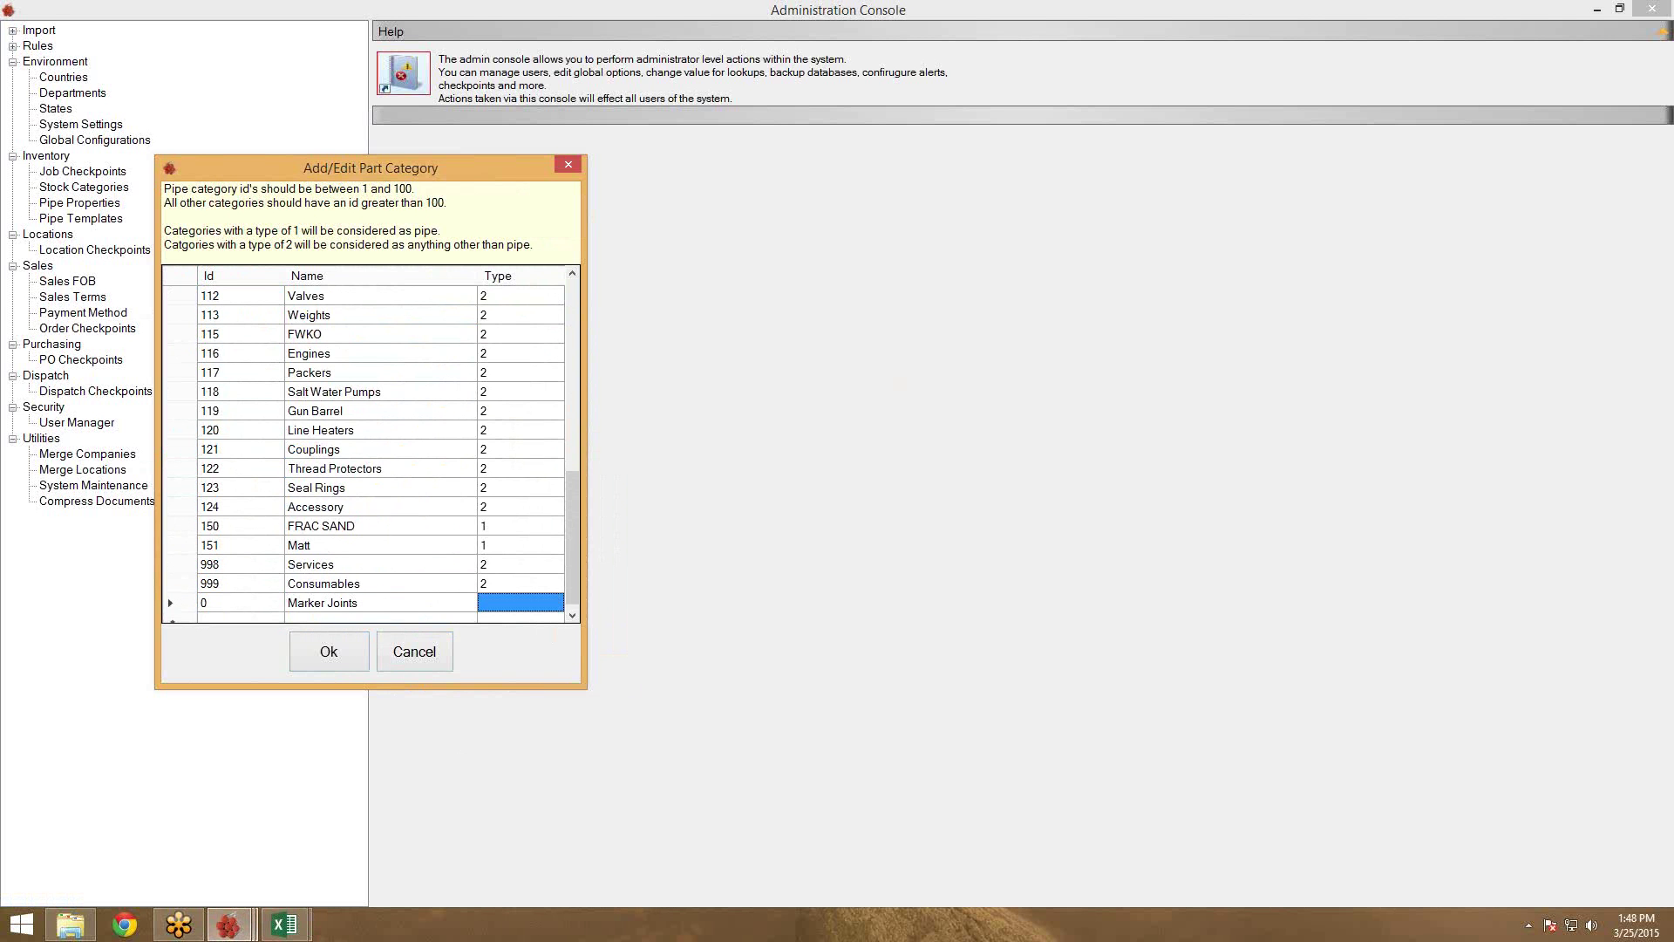
type("1")
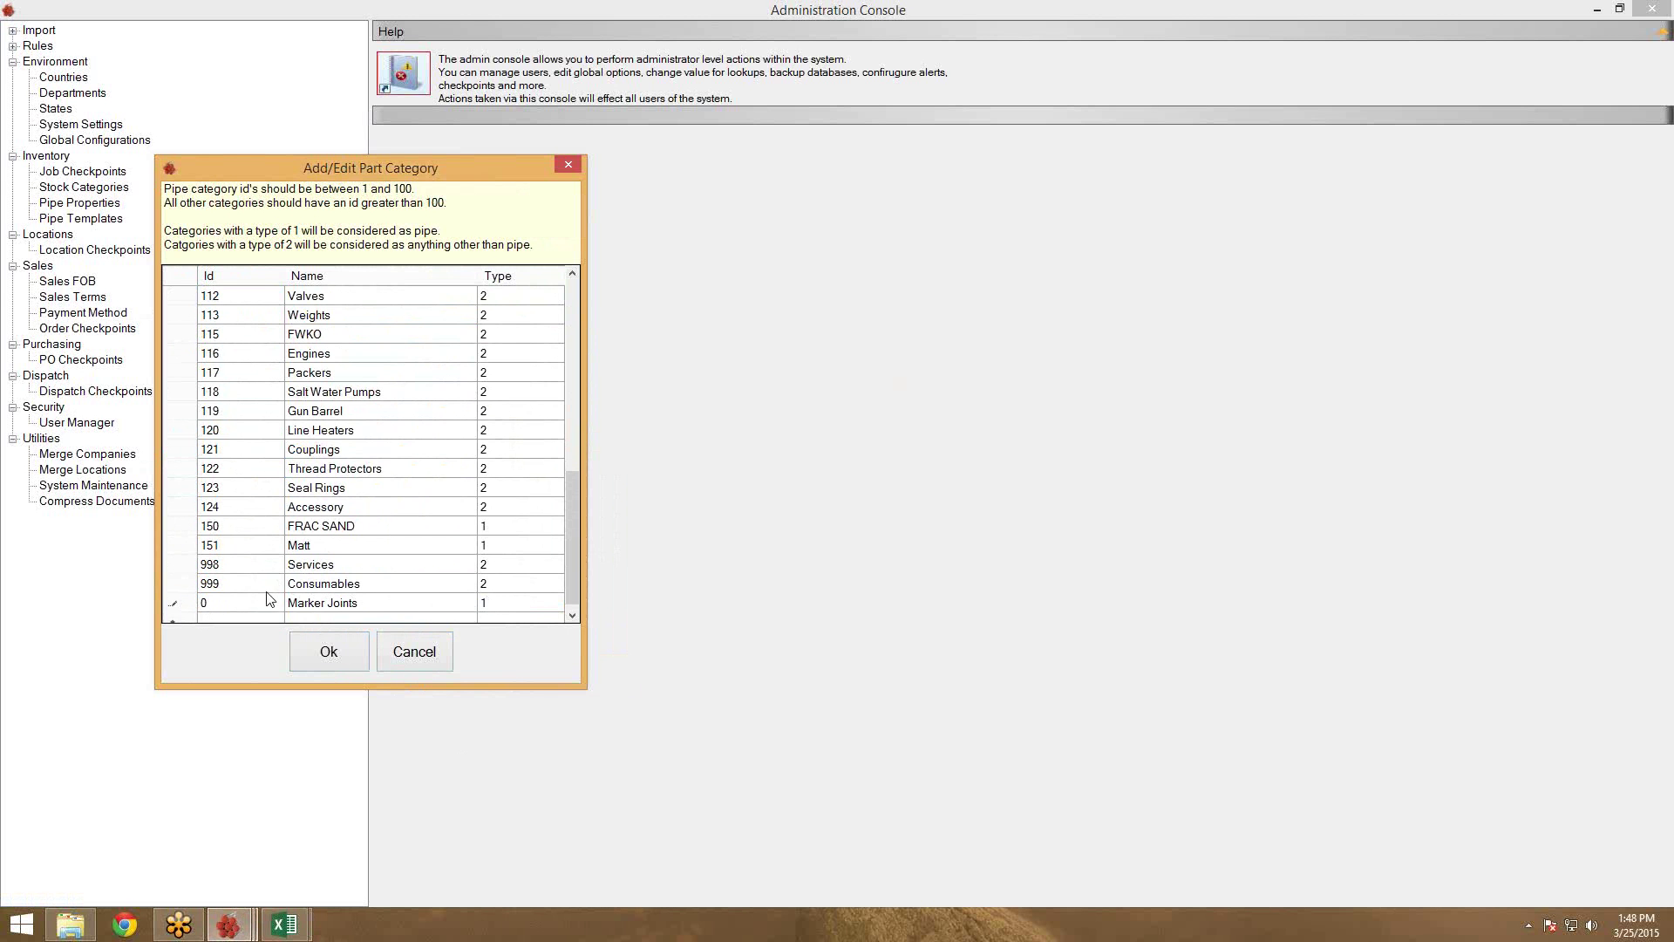
Set the Marker Joints category's ID to 41, save the categories and close the Administration Console
left_click(269, 601)
left_click_drag(572, 523, 563, 323)
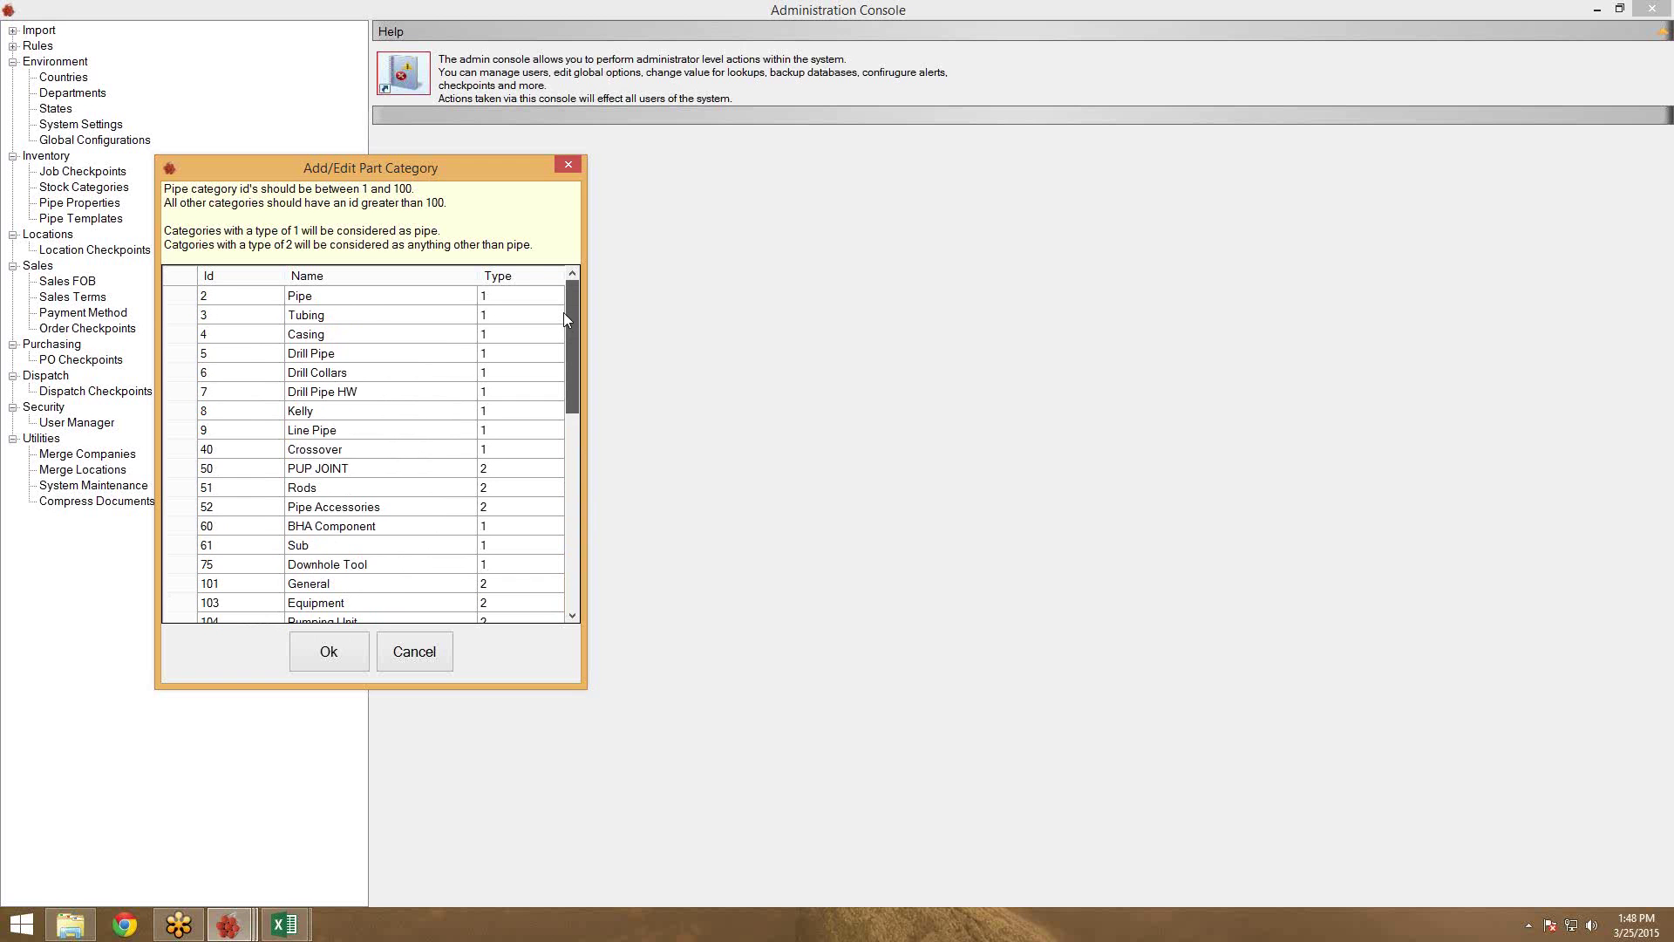
scroll(541, 453, "down", 8)
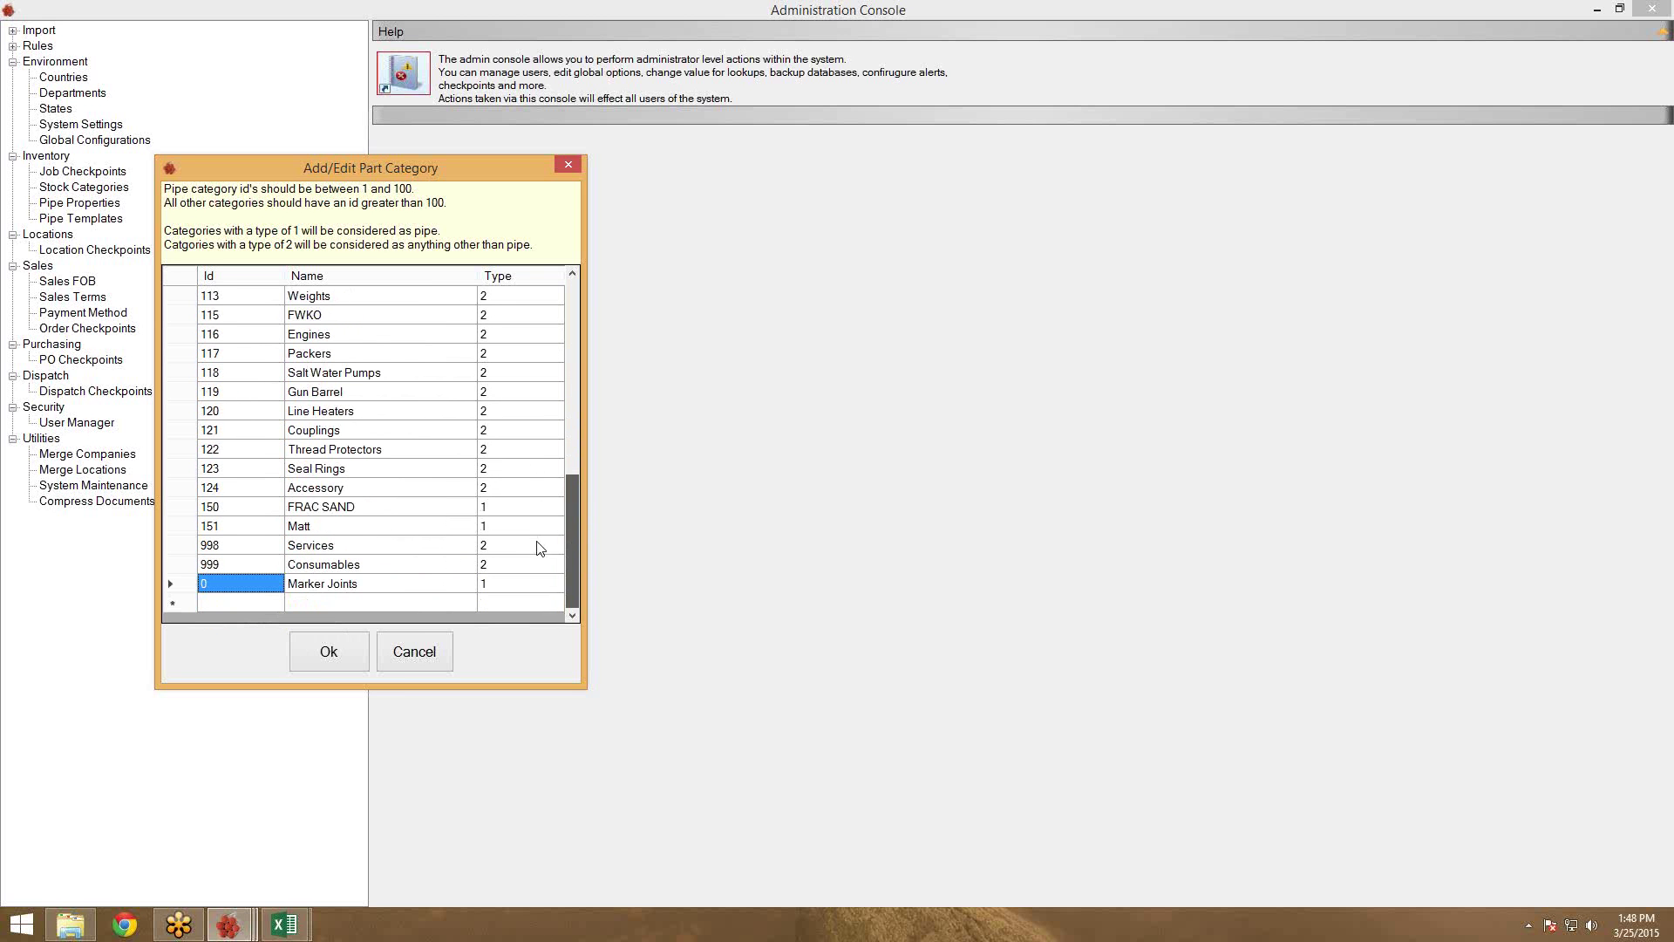
type("41")
left_click(329, 652)
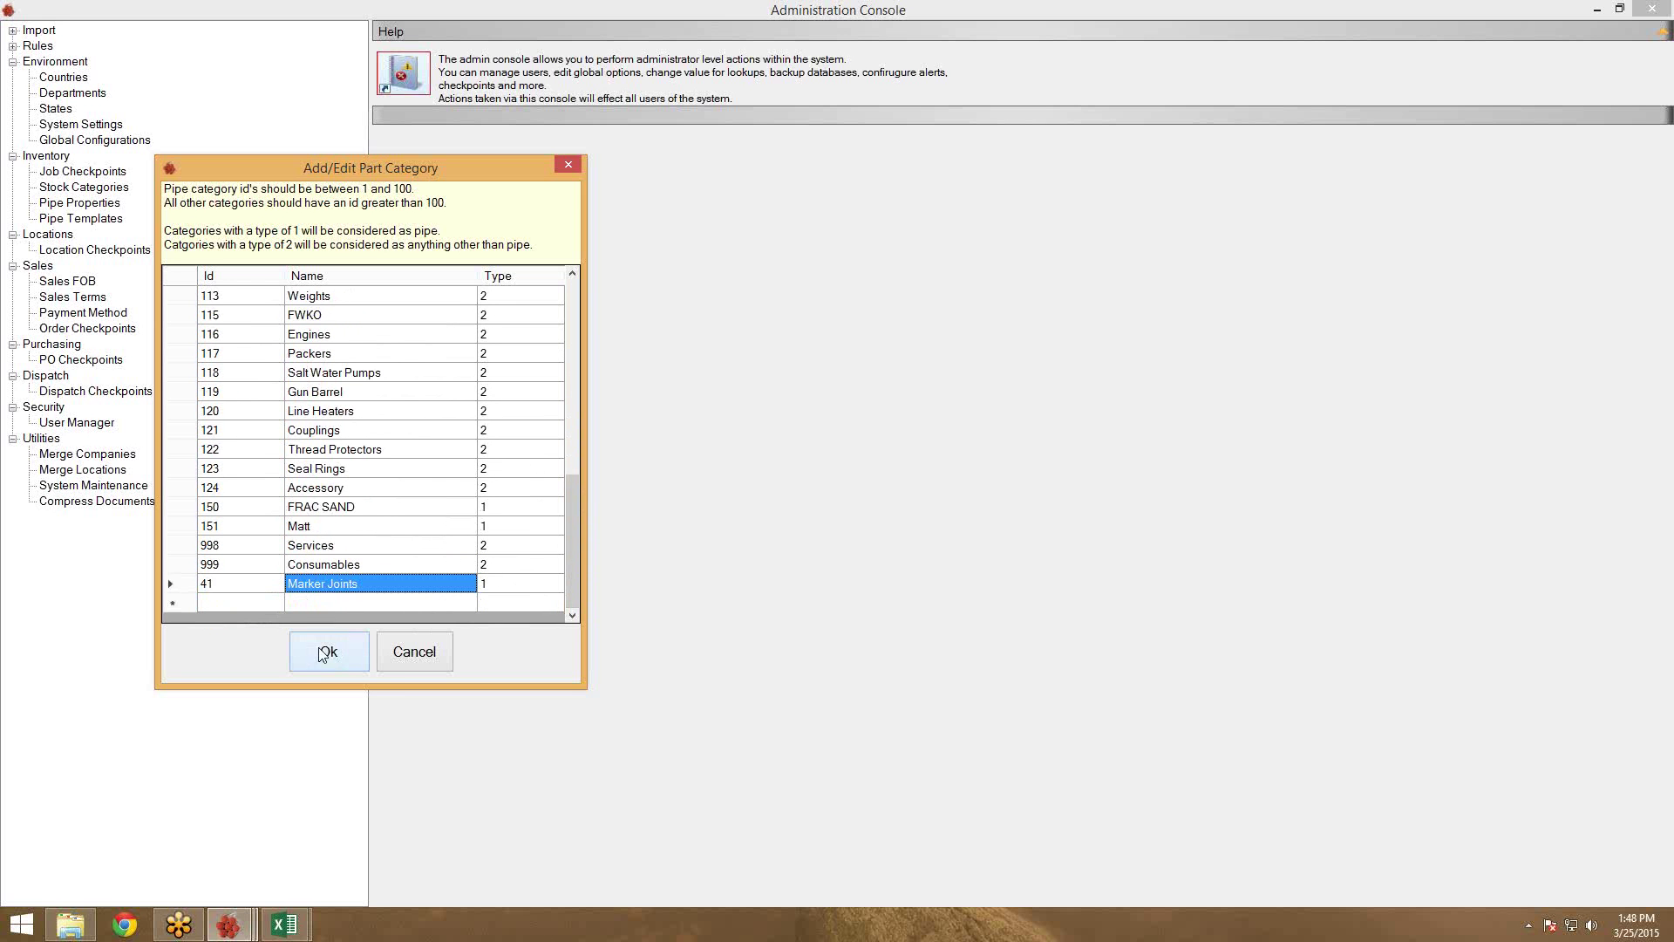
left_click(325, 654)
double_click(321, 18)
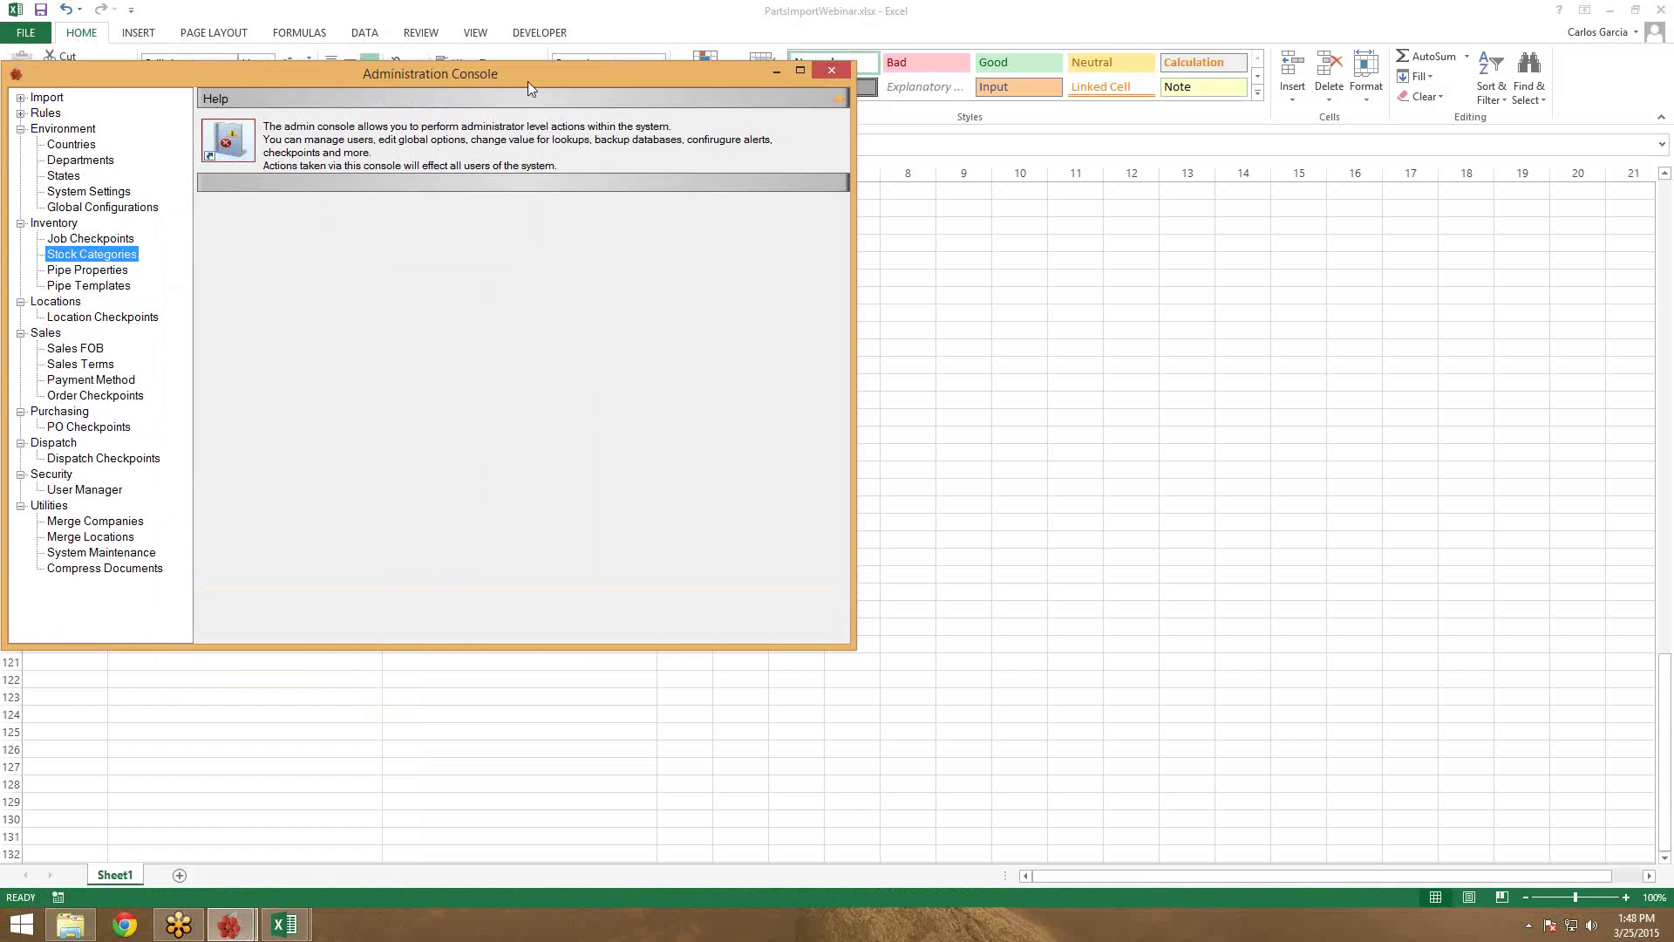
left_click(824, 68)
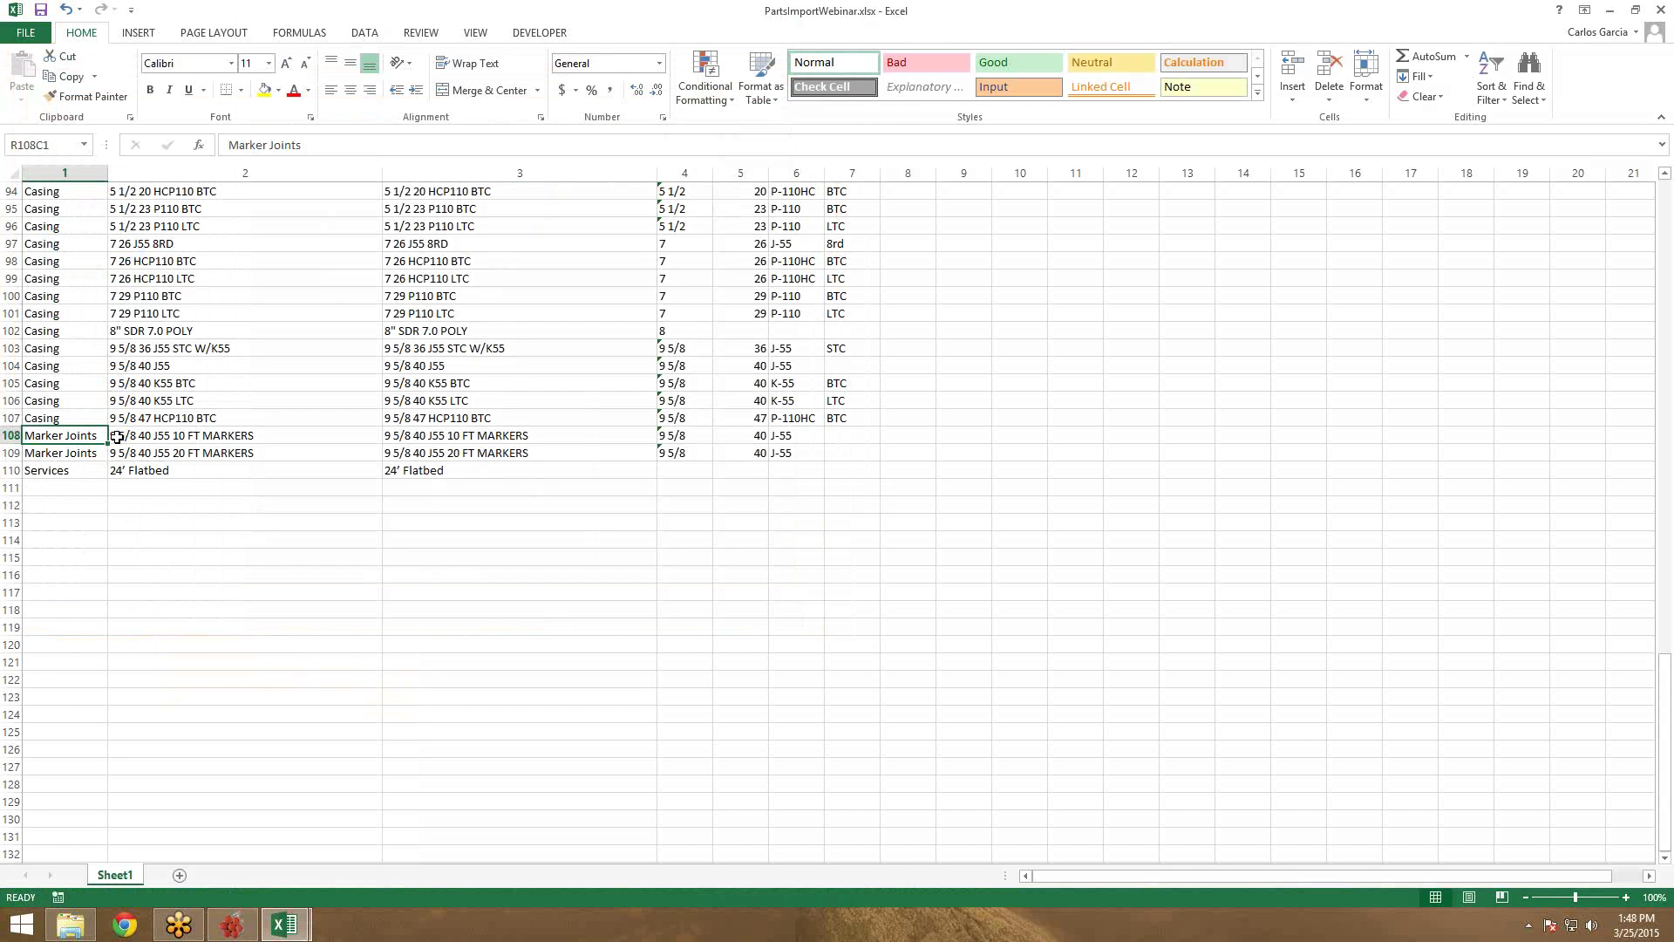
Check the Marker Joints rows in PartsImportWebinar.xlsx, then save and minimize the workbook to return to Oil Country OS
left_click(23, 436)
left_click(12, 453)
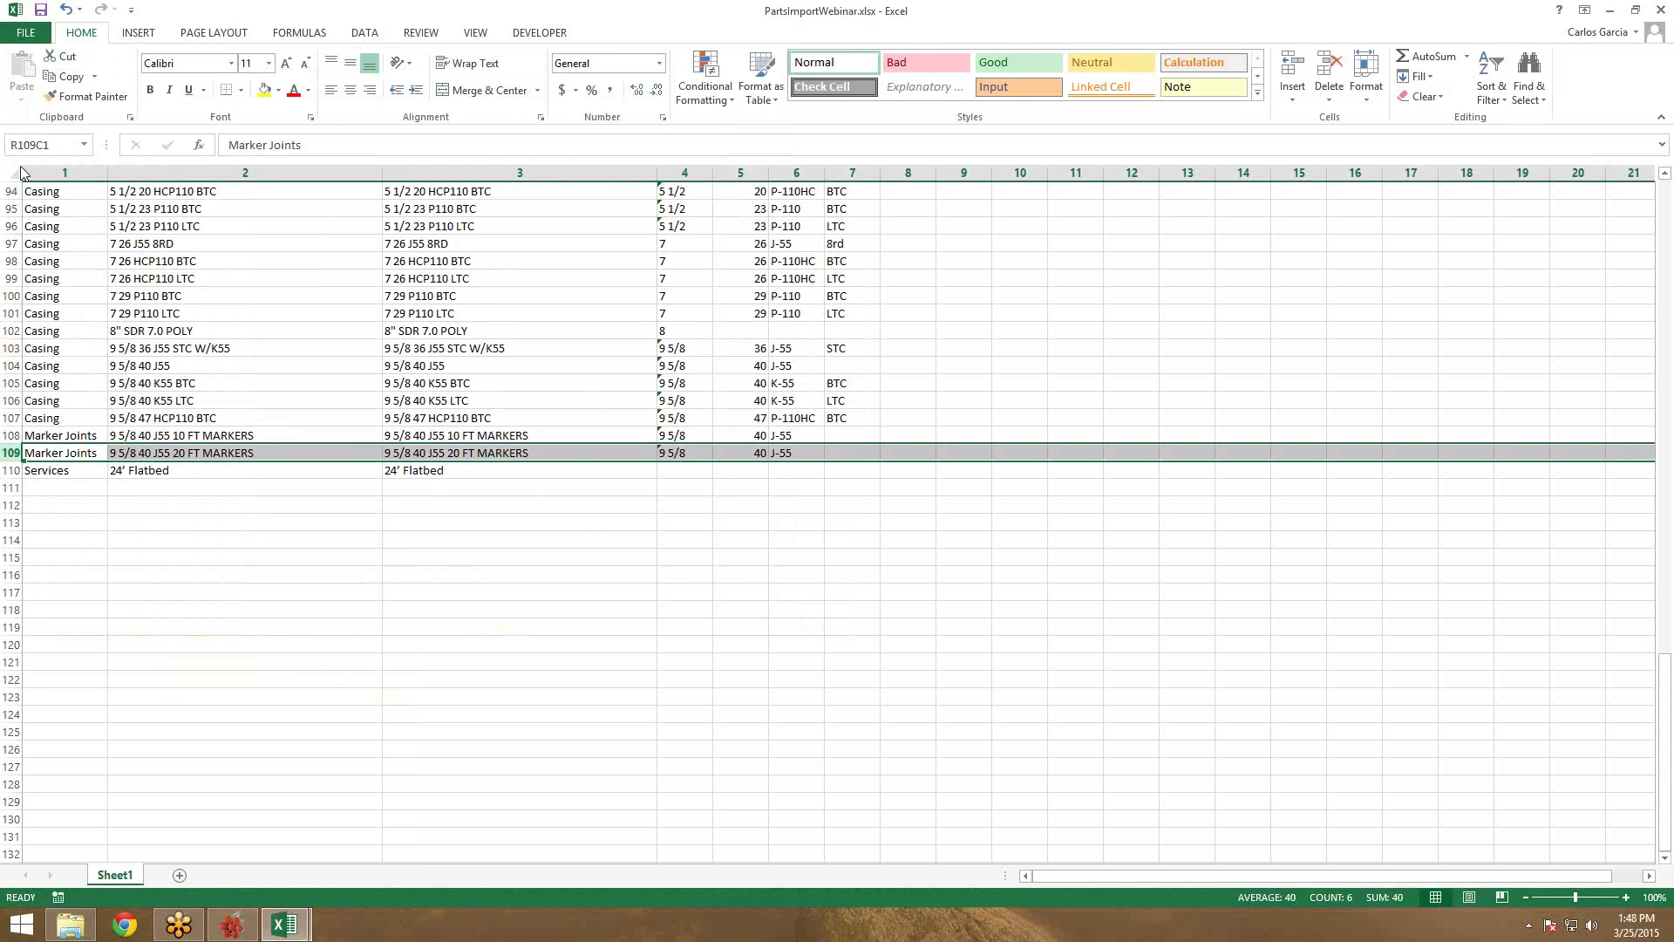
left_click_drag(643, 10, 772, 186)
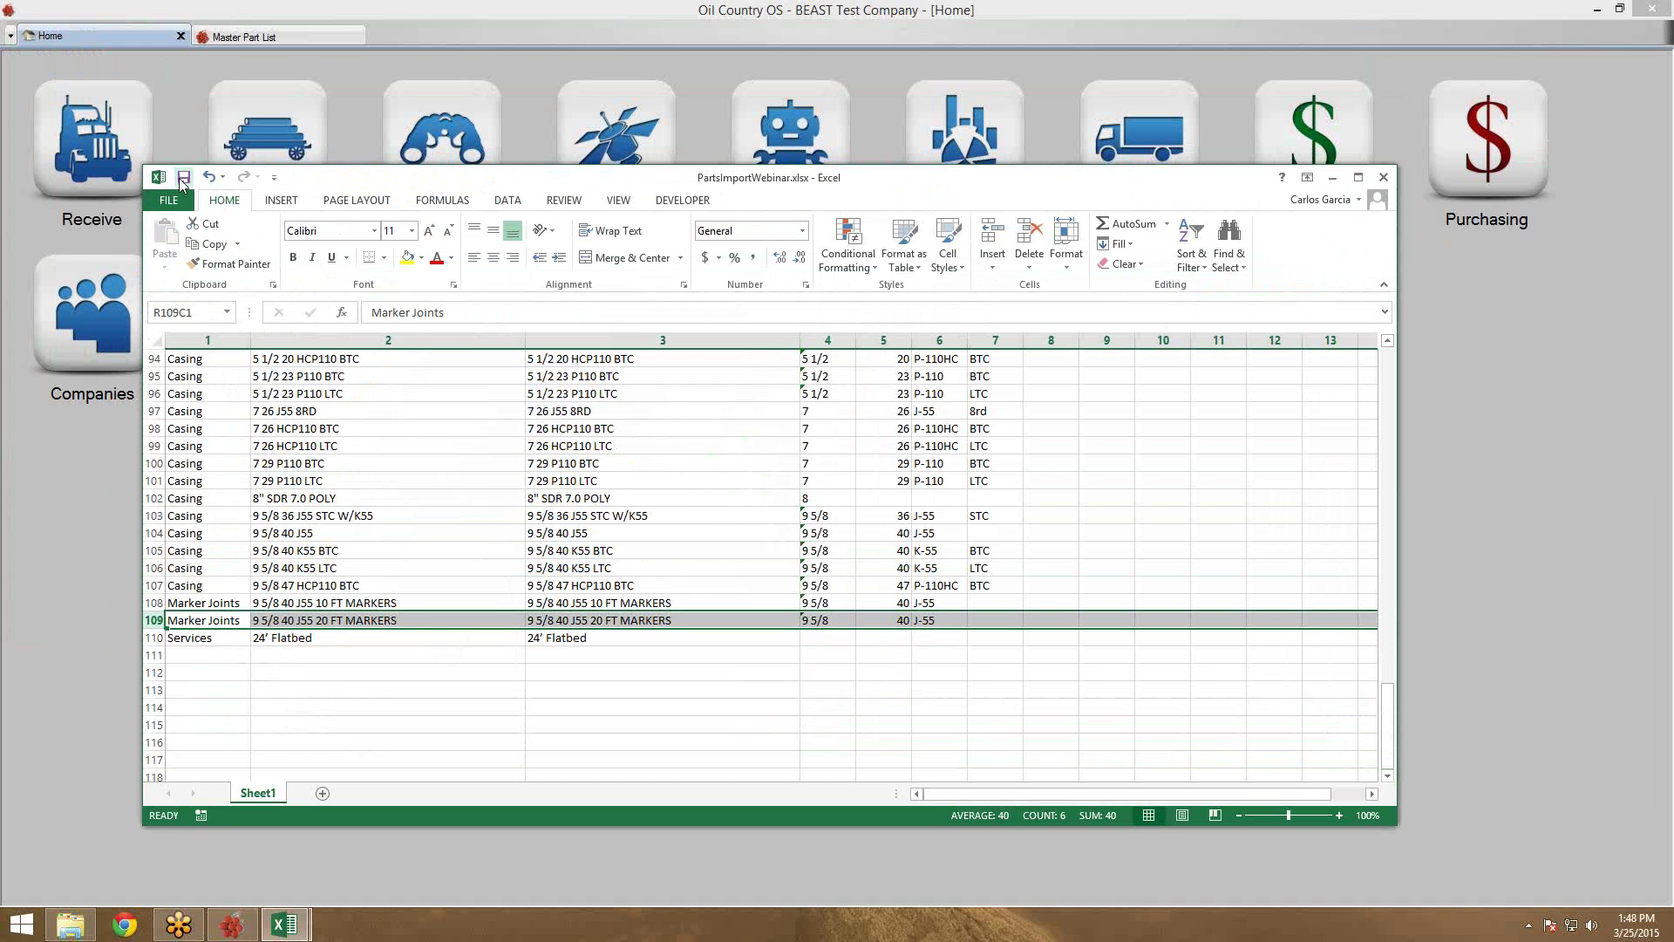
left_click(1334, 178)
right_click(1080, 392)
left_click(1016, 452)
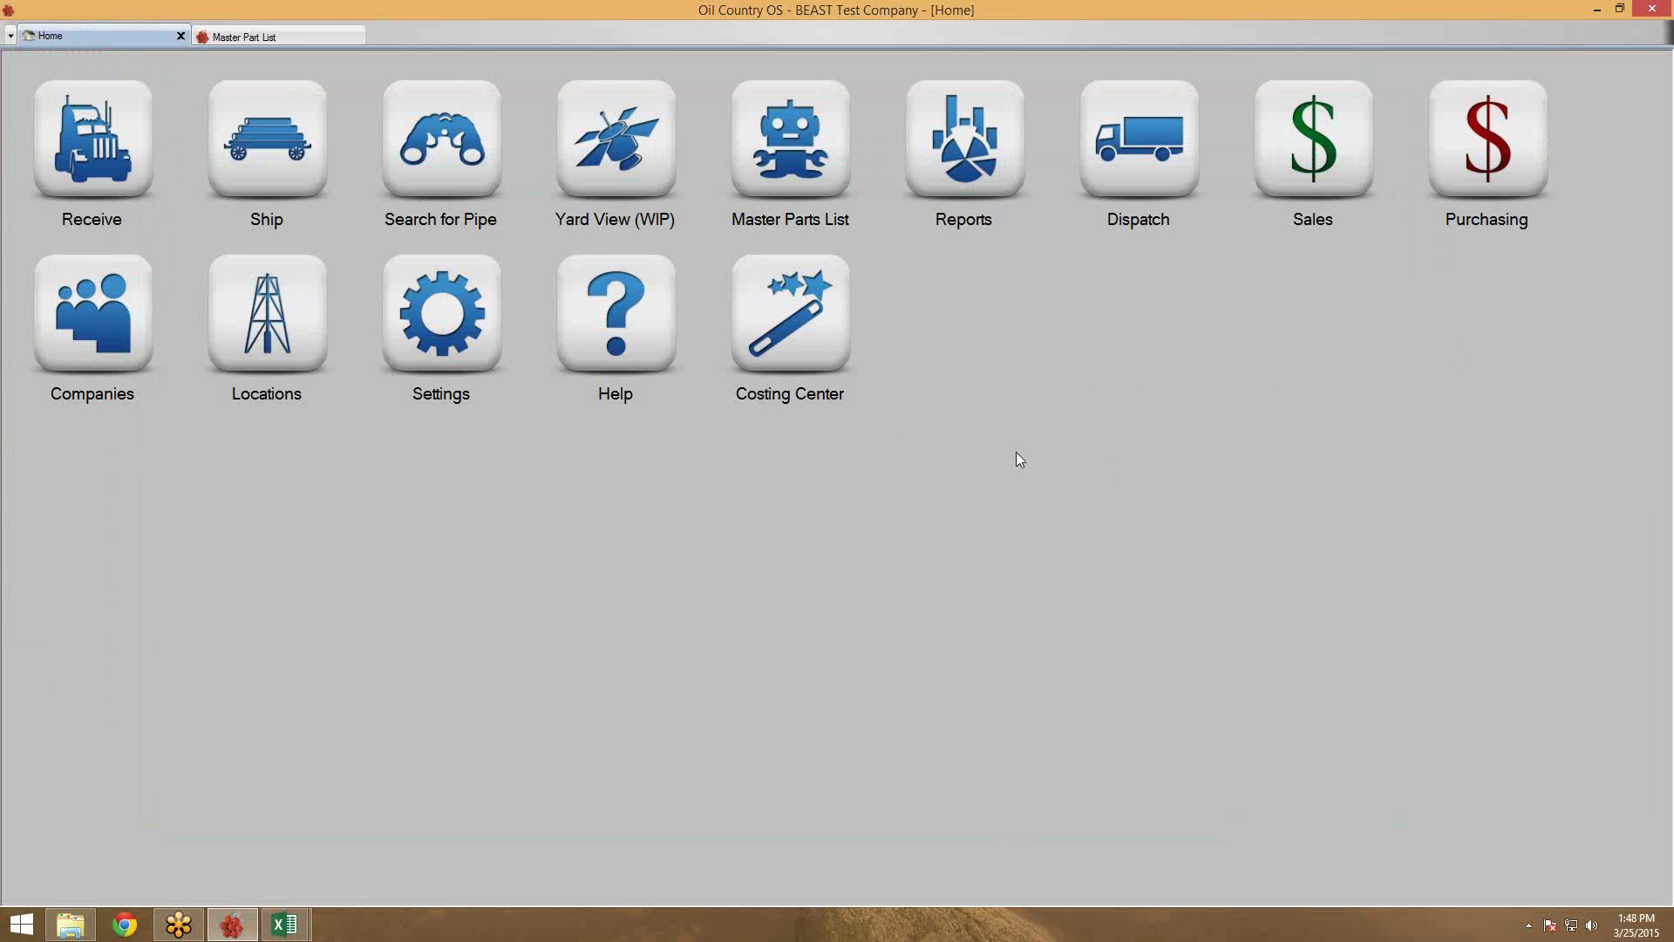
Open General Import (Preview) in the Administration Console and choose to import a parts list
left_click(443, 265)
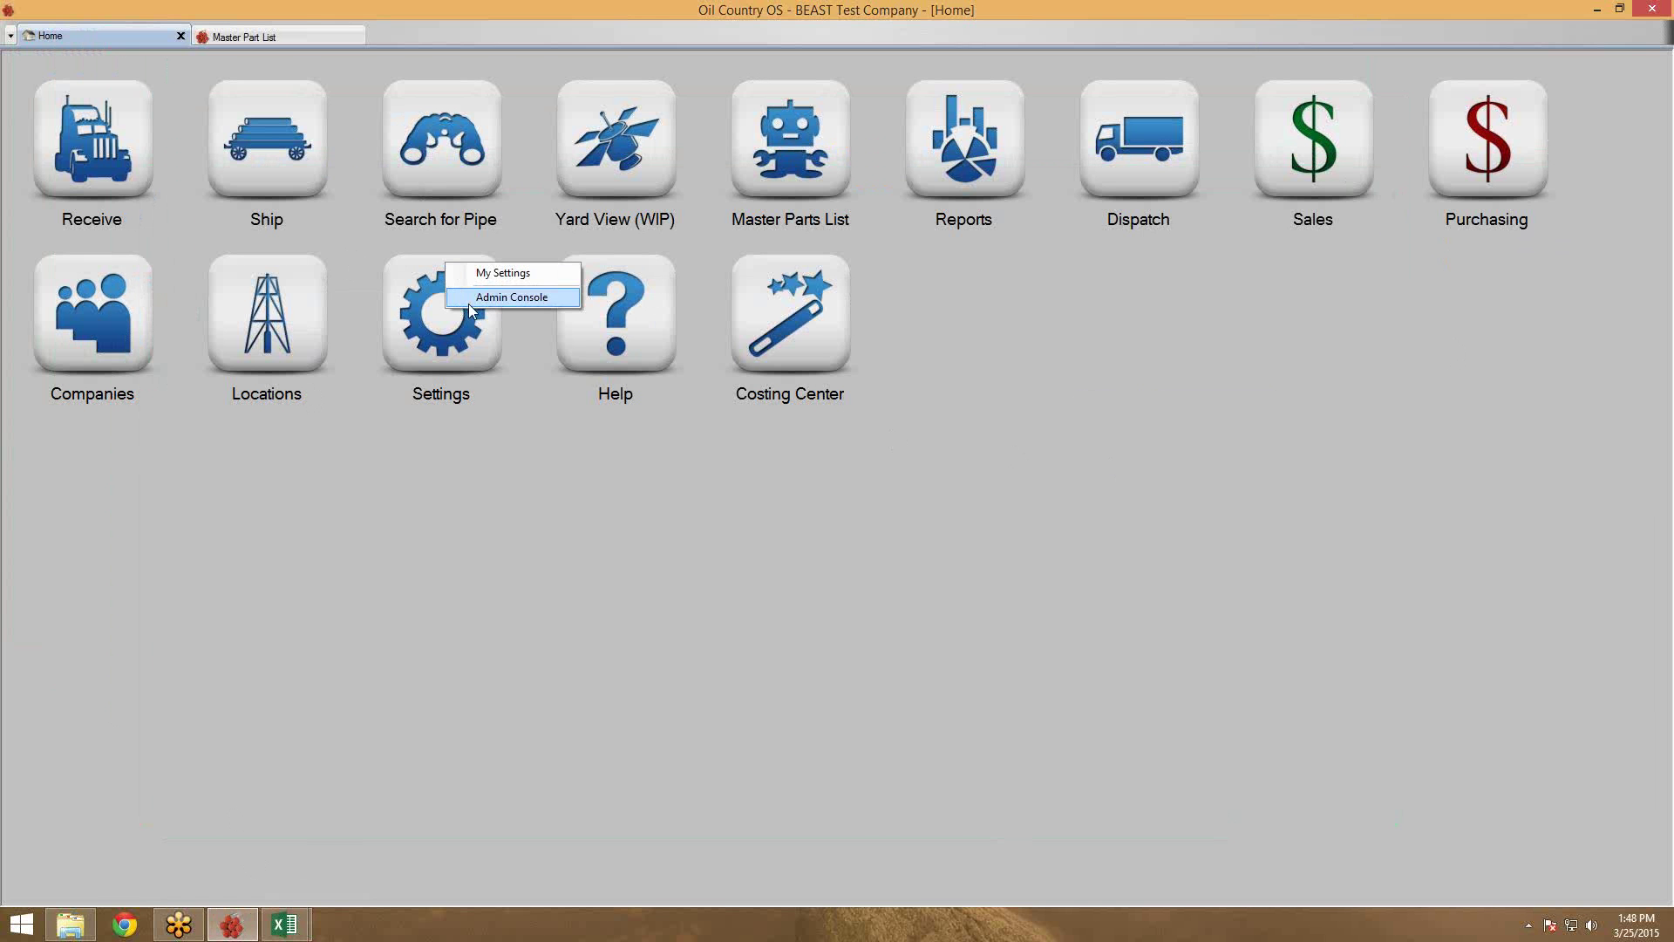
left_click(476, 296)
left_click(13, 31)
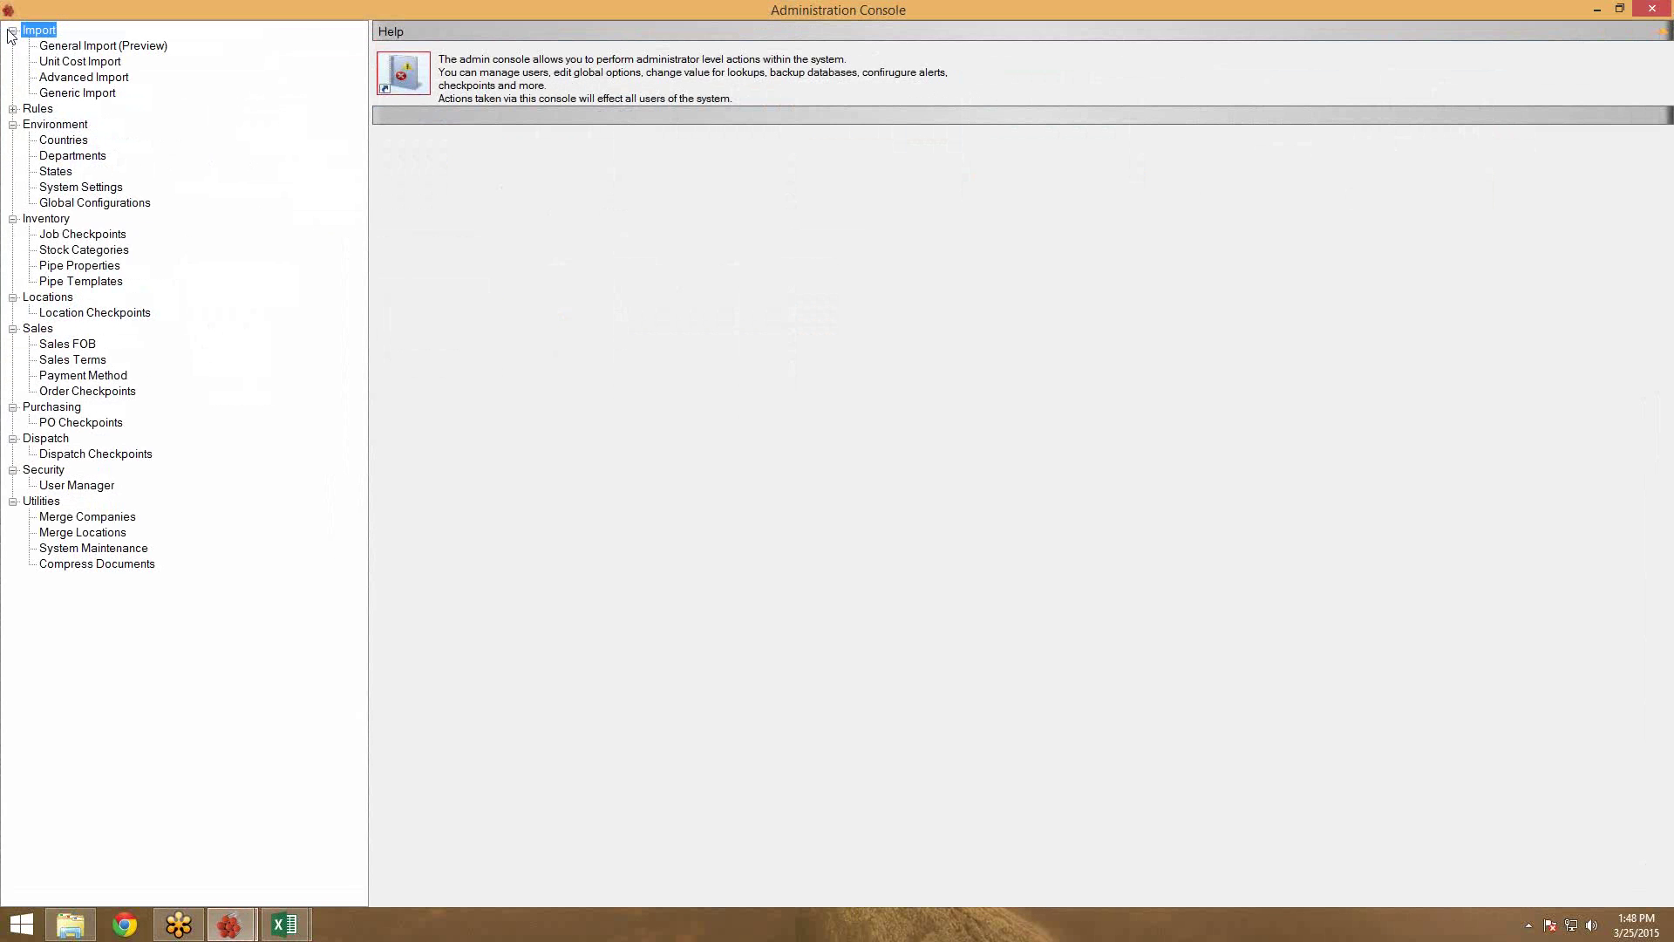
double_click(101, 46)
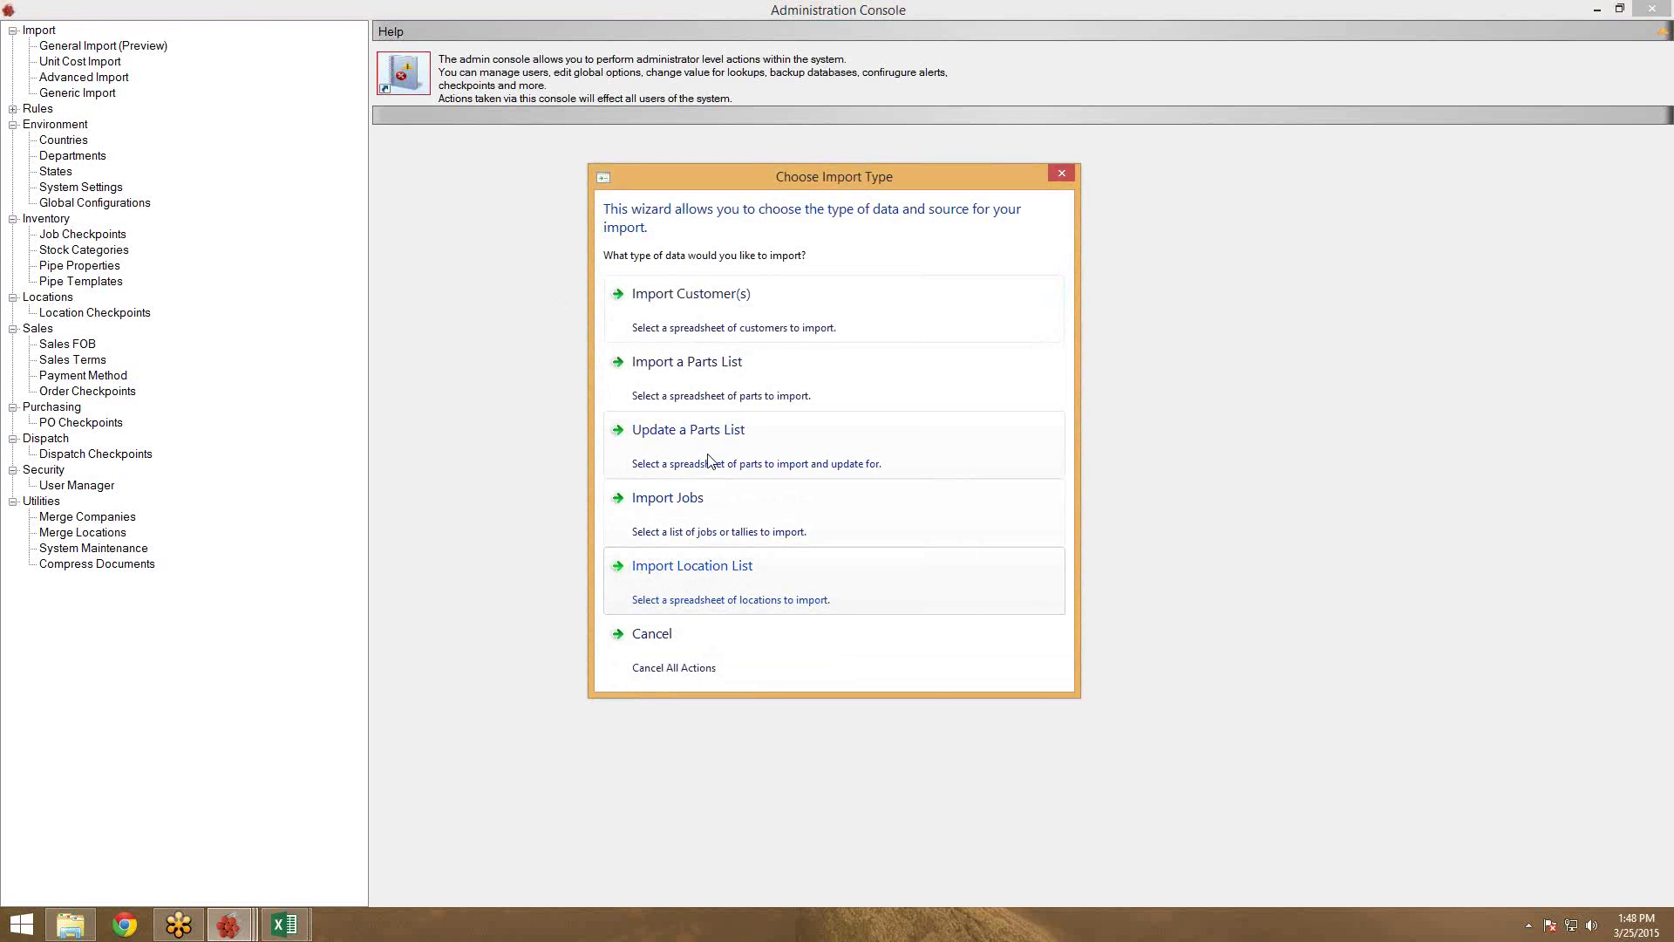
left_click(708, 379)
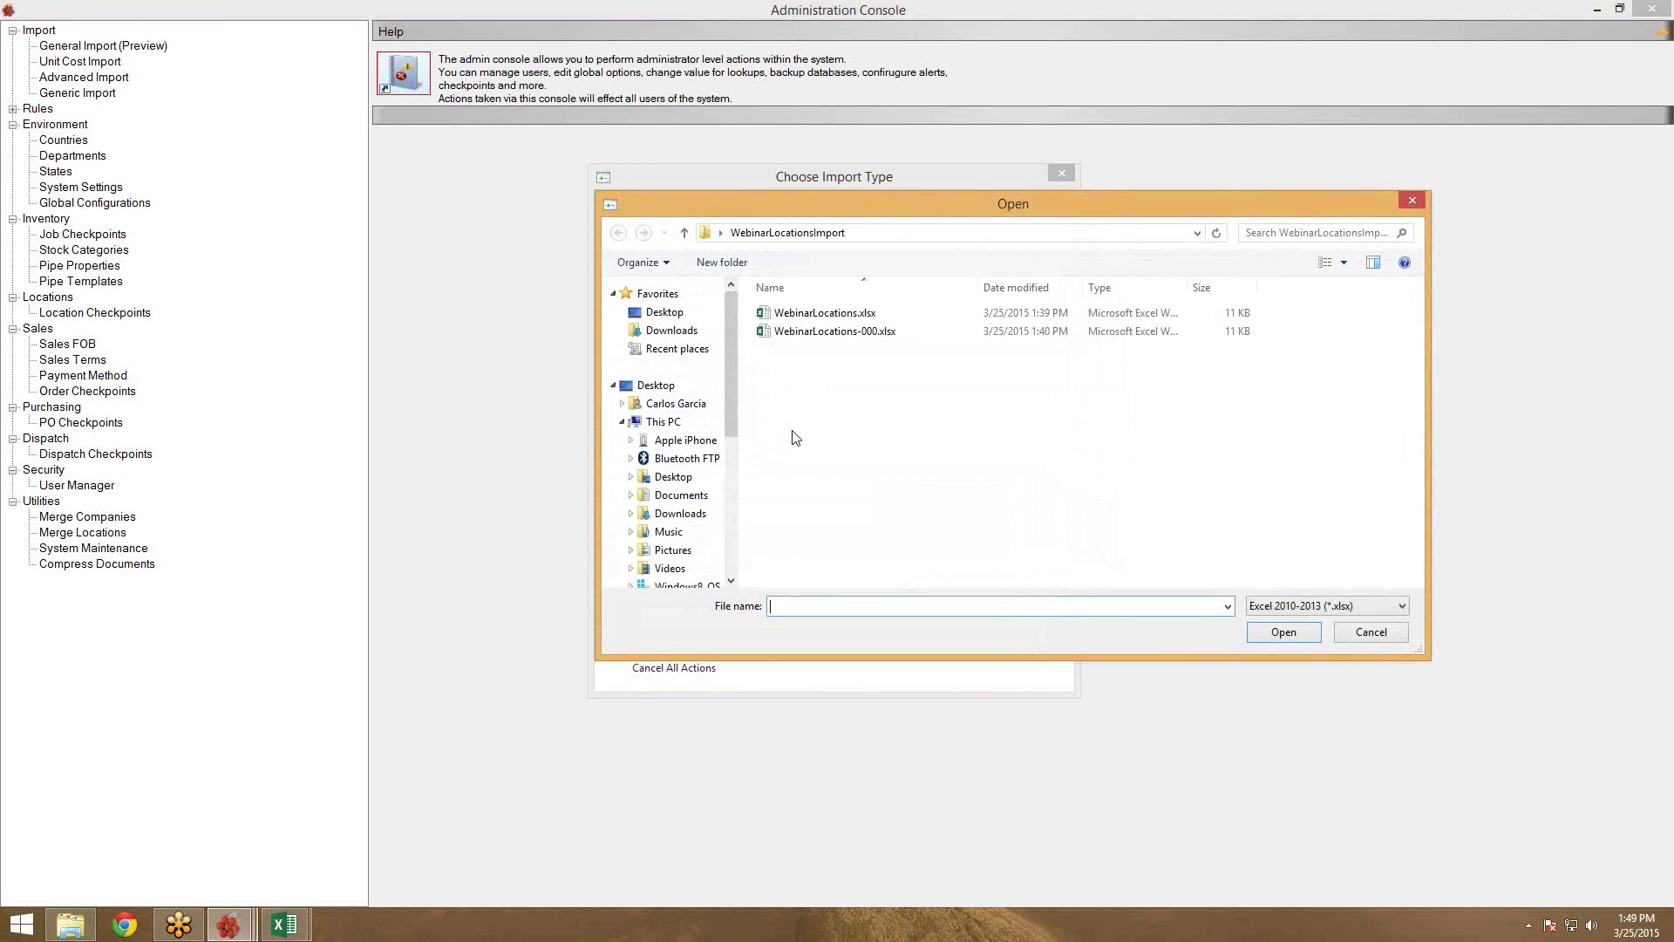
Import PartsImportWebinar.xlsx from the WebinarPartsImport folder on the desktop
left_click(691, 386)
left_click(1063, 406)
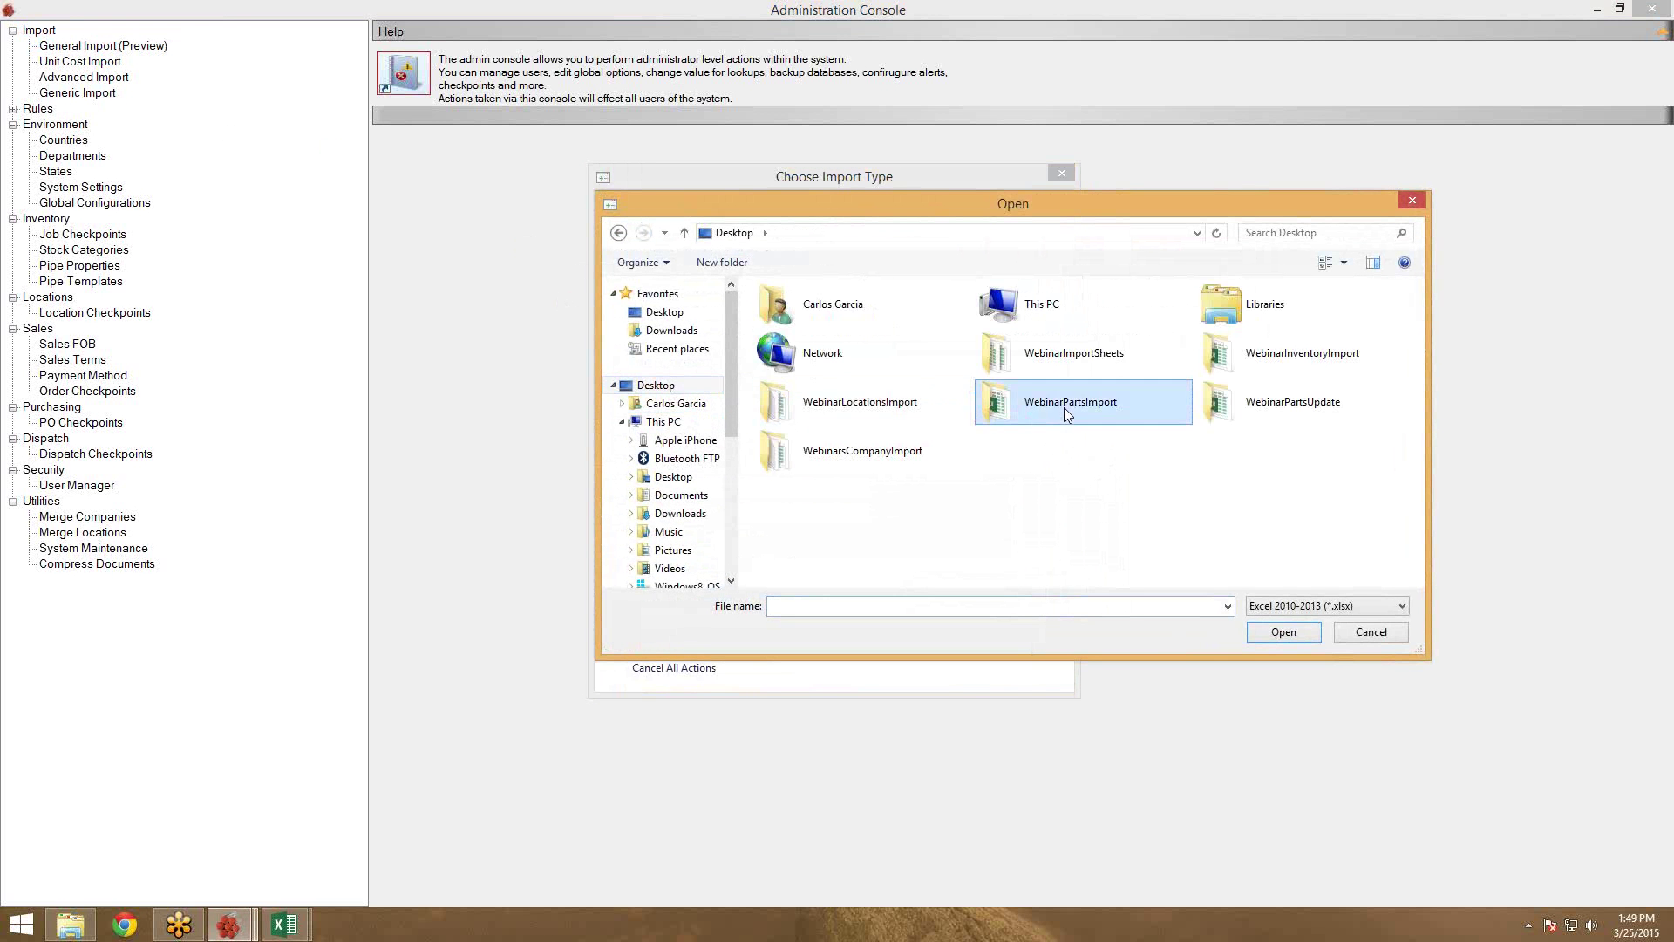
double_click(1064, 407)
left_click(841, 316)
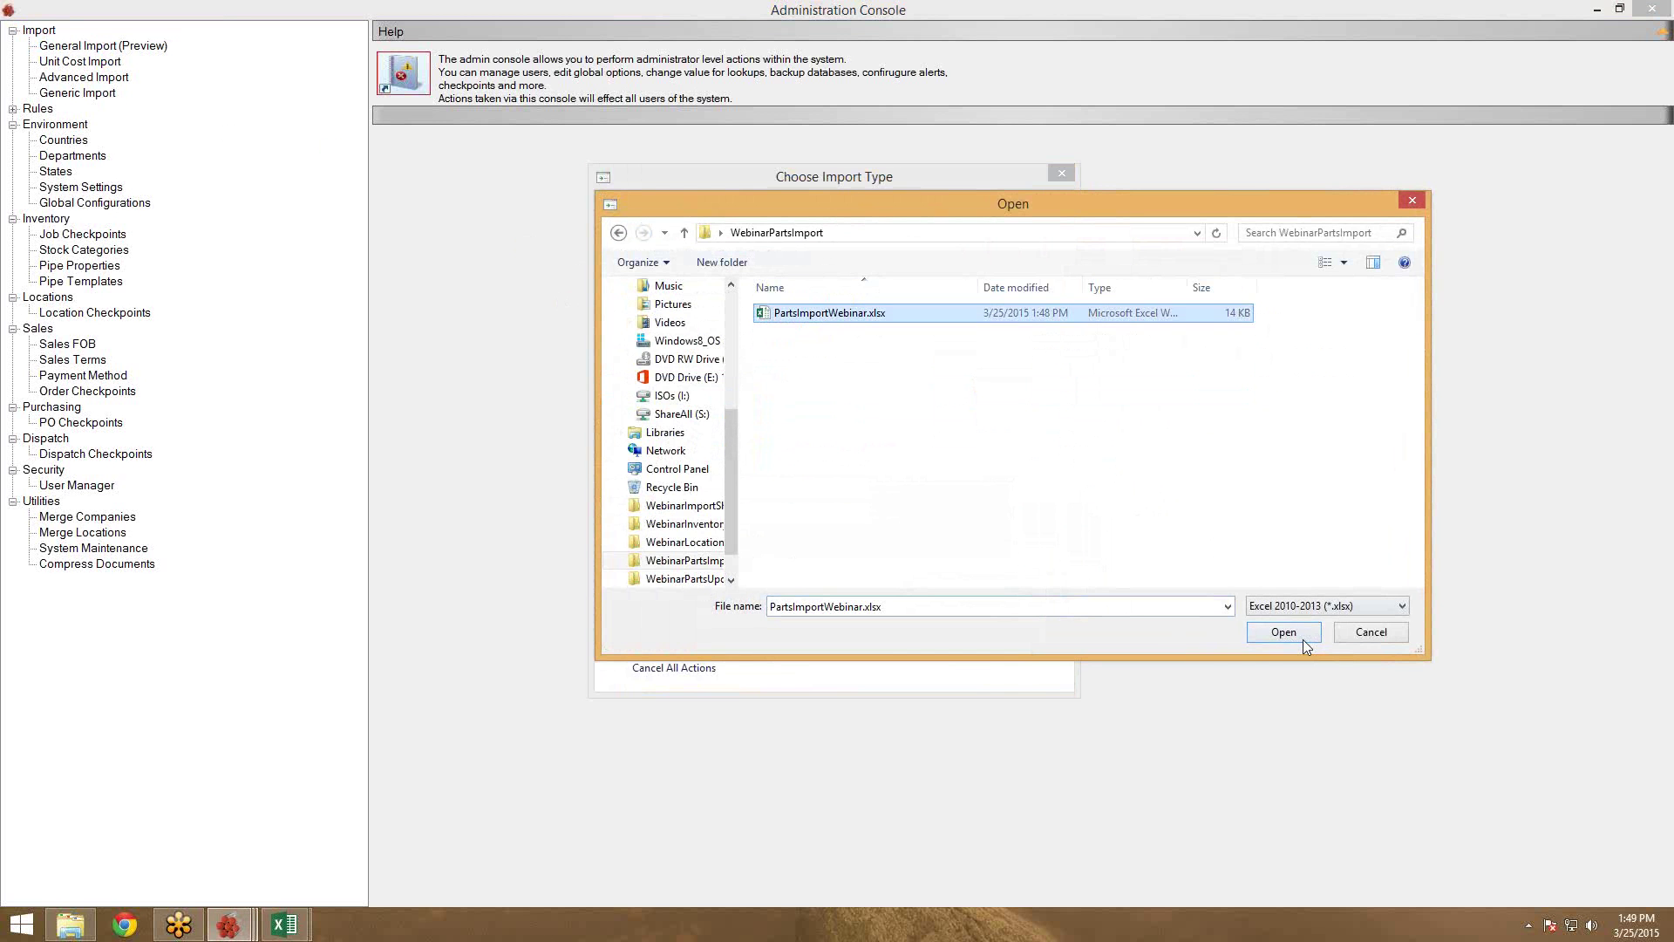
left_click(1302, 640)
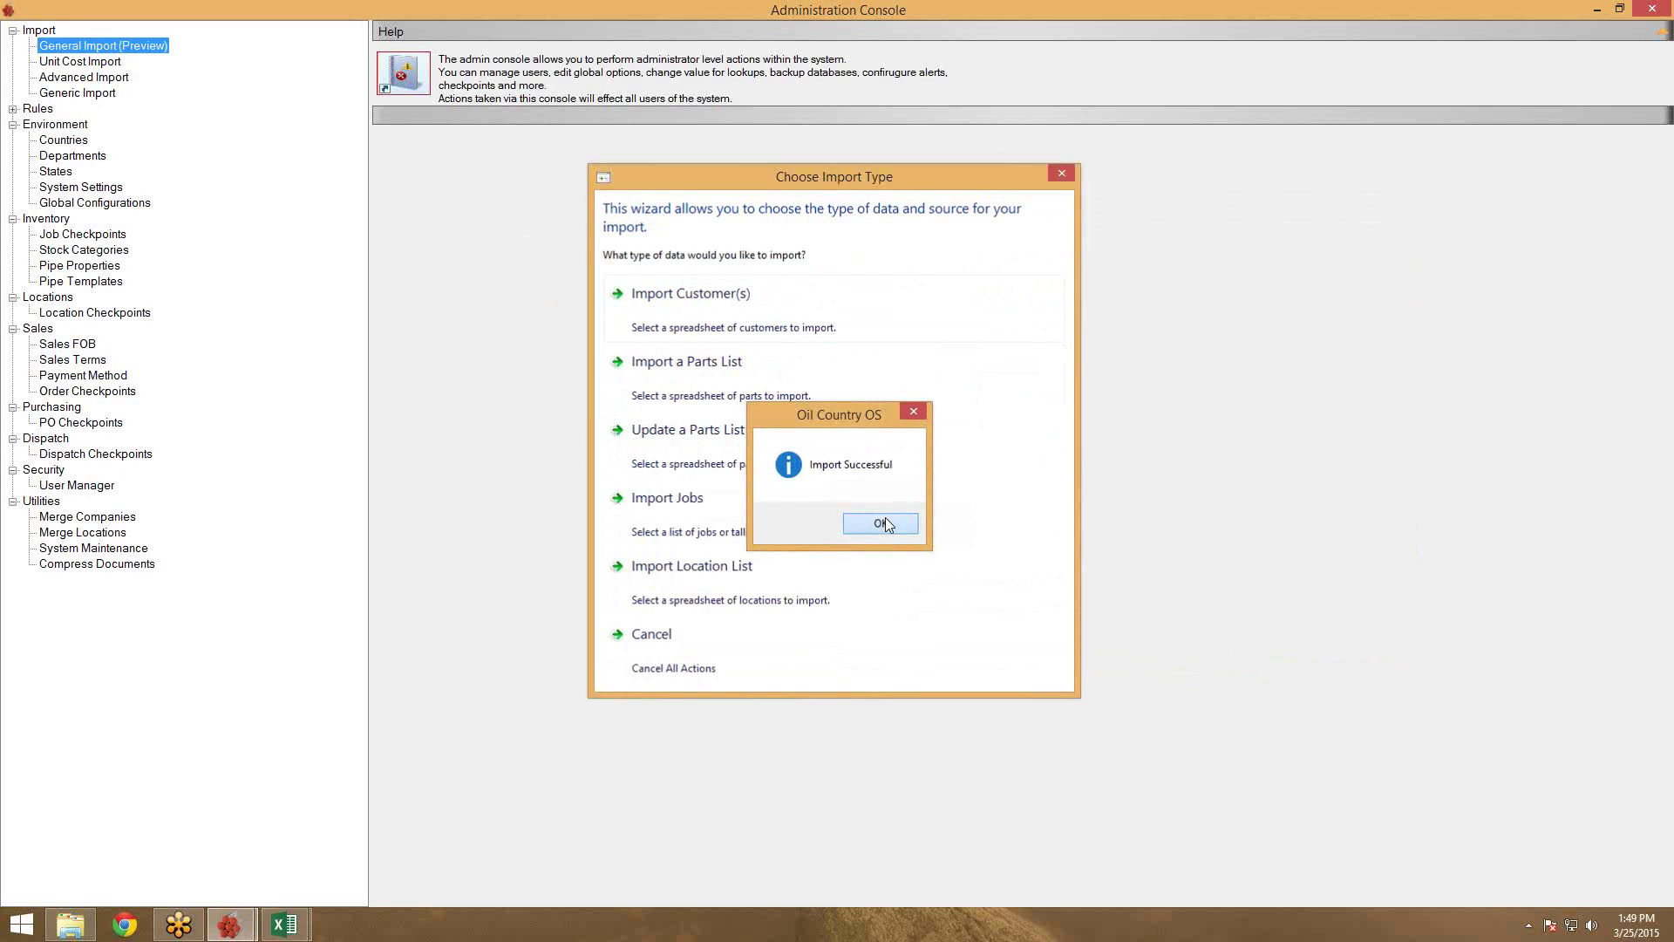
left_click(884, 519)
Switch to File Explorer and open PartsImportWebinar-000.log from the desktop's WebinarPartsImport folder
mouse_move(92, 926)
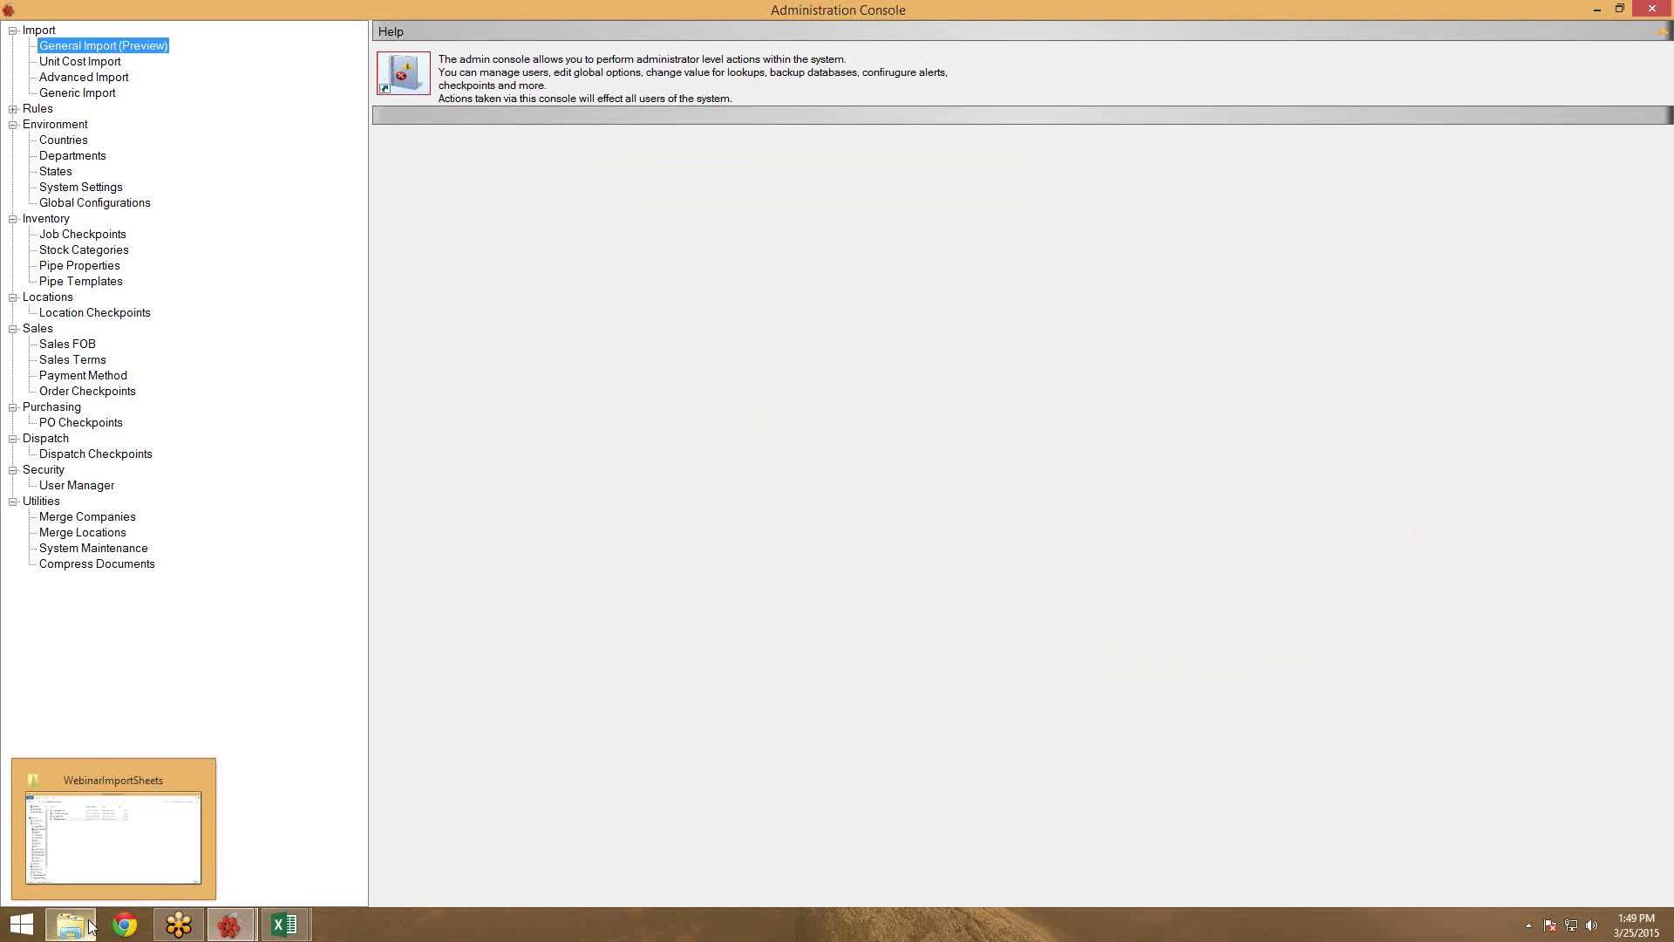
left_click(127, 860)
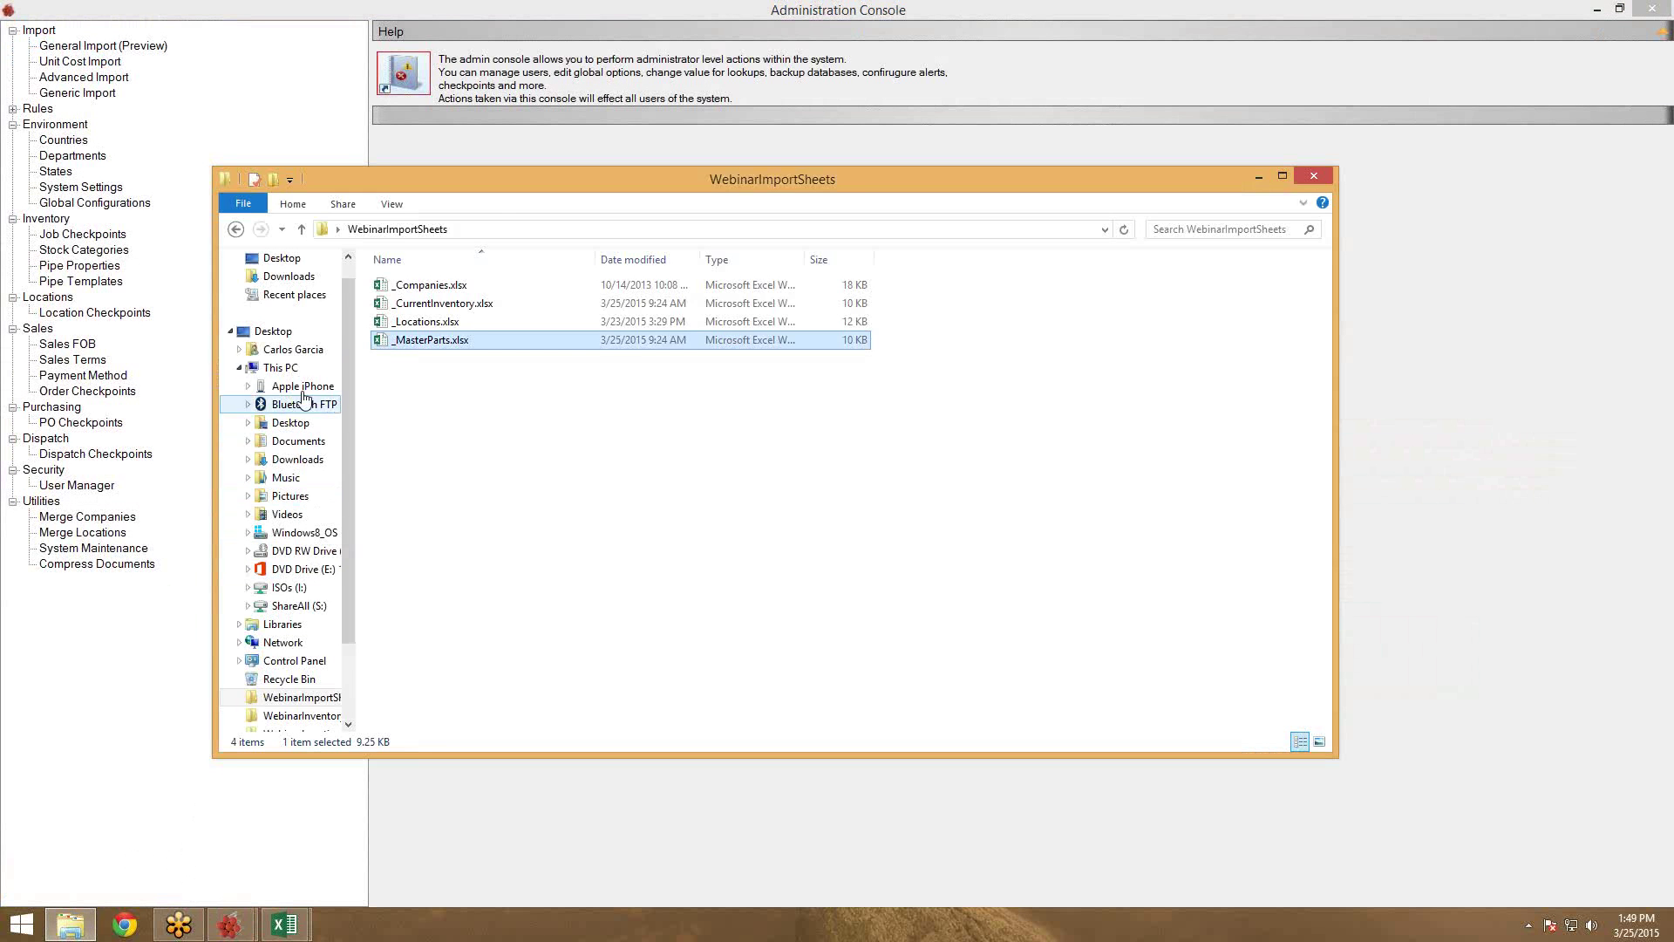
left_click(270, 331)
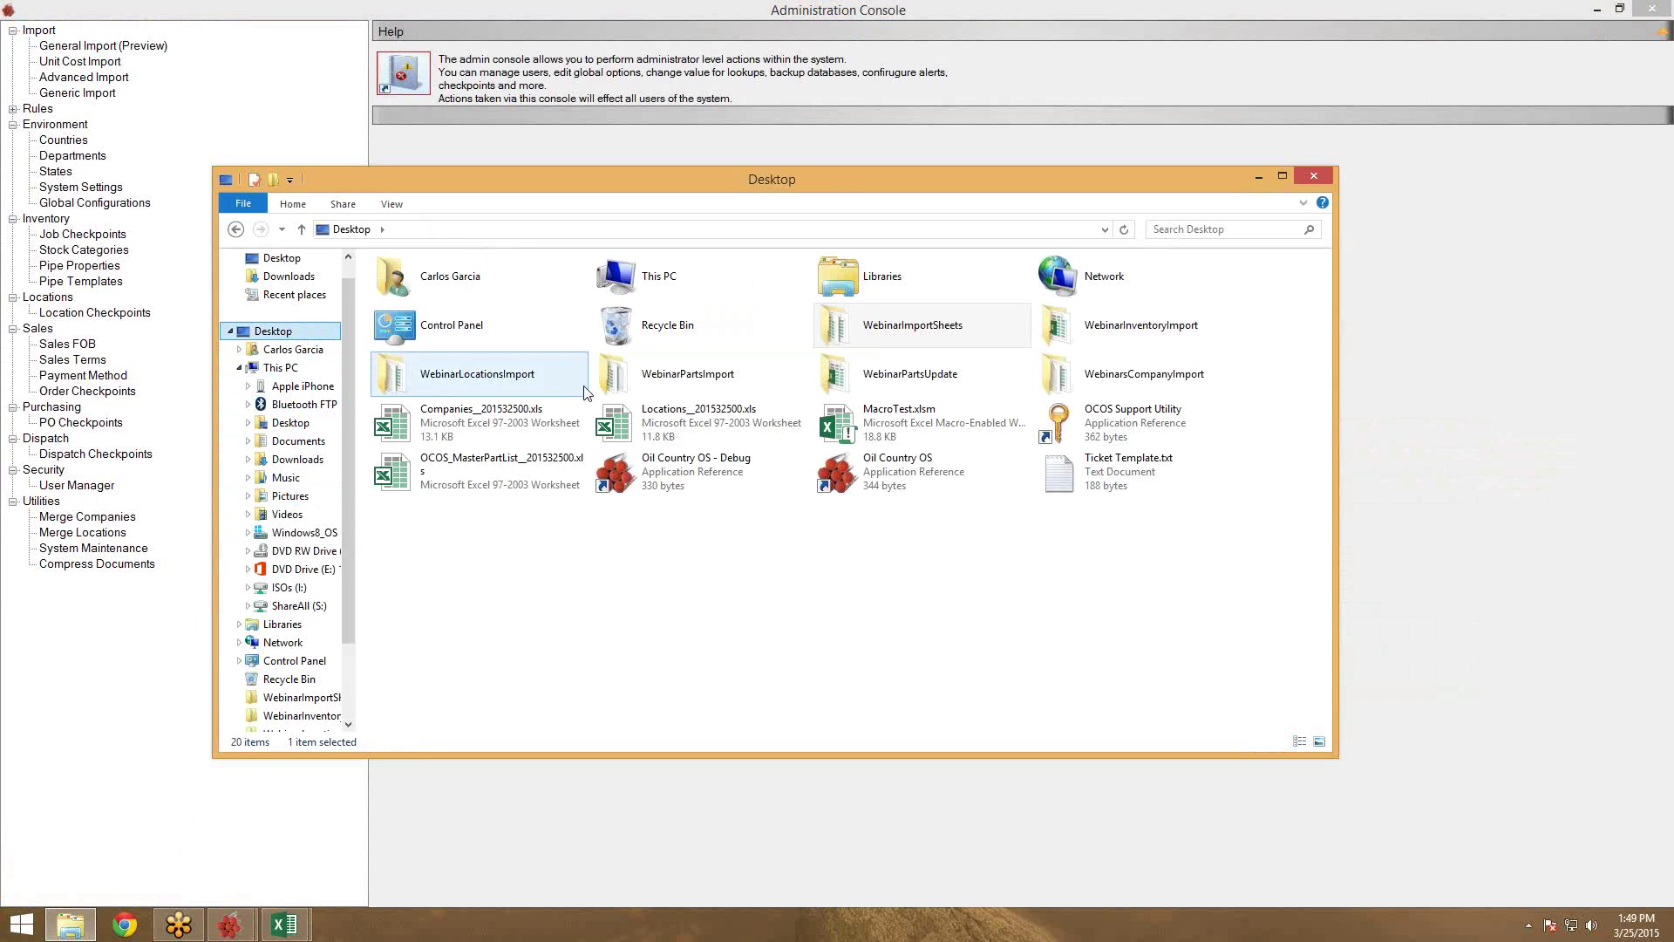
double_click(671, 388)
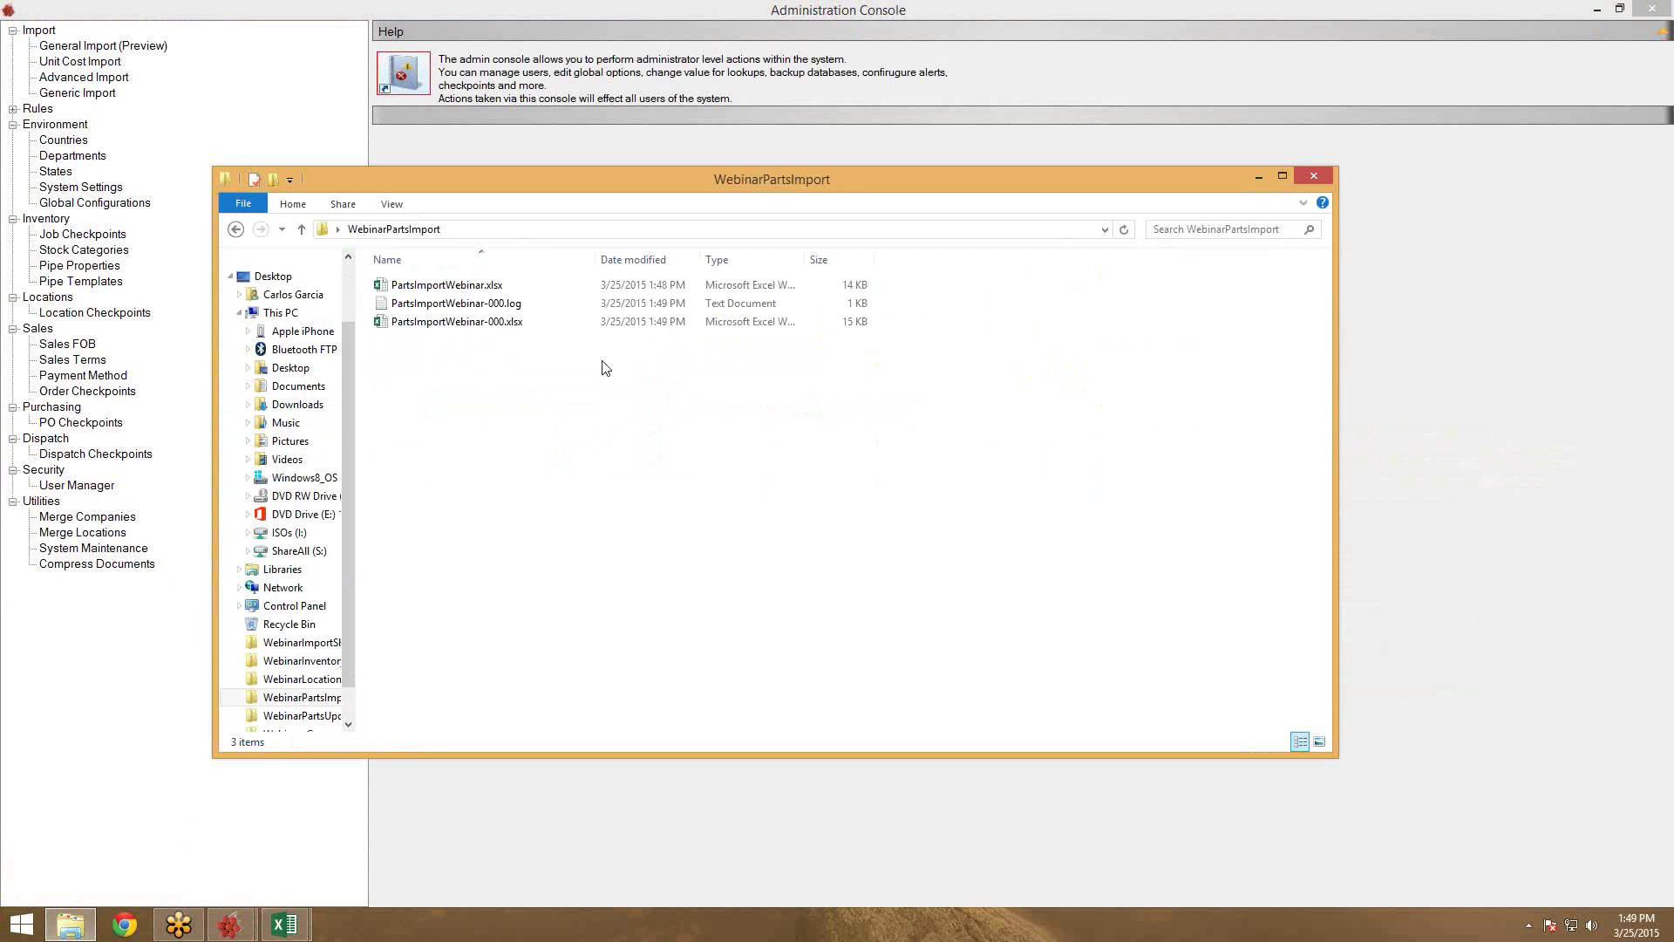
double_click(538, 316)
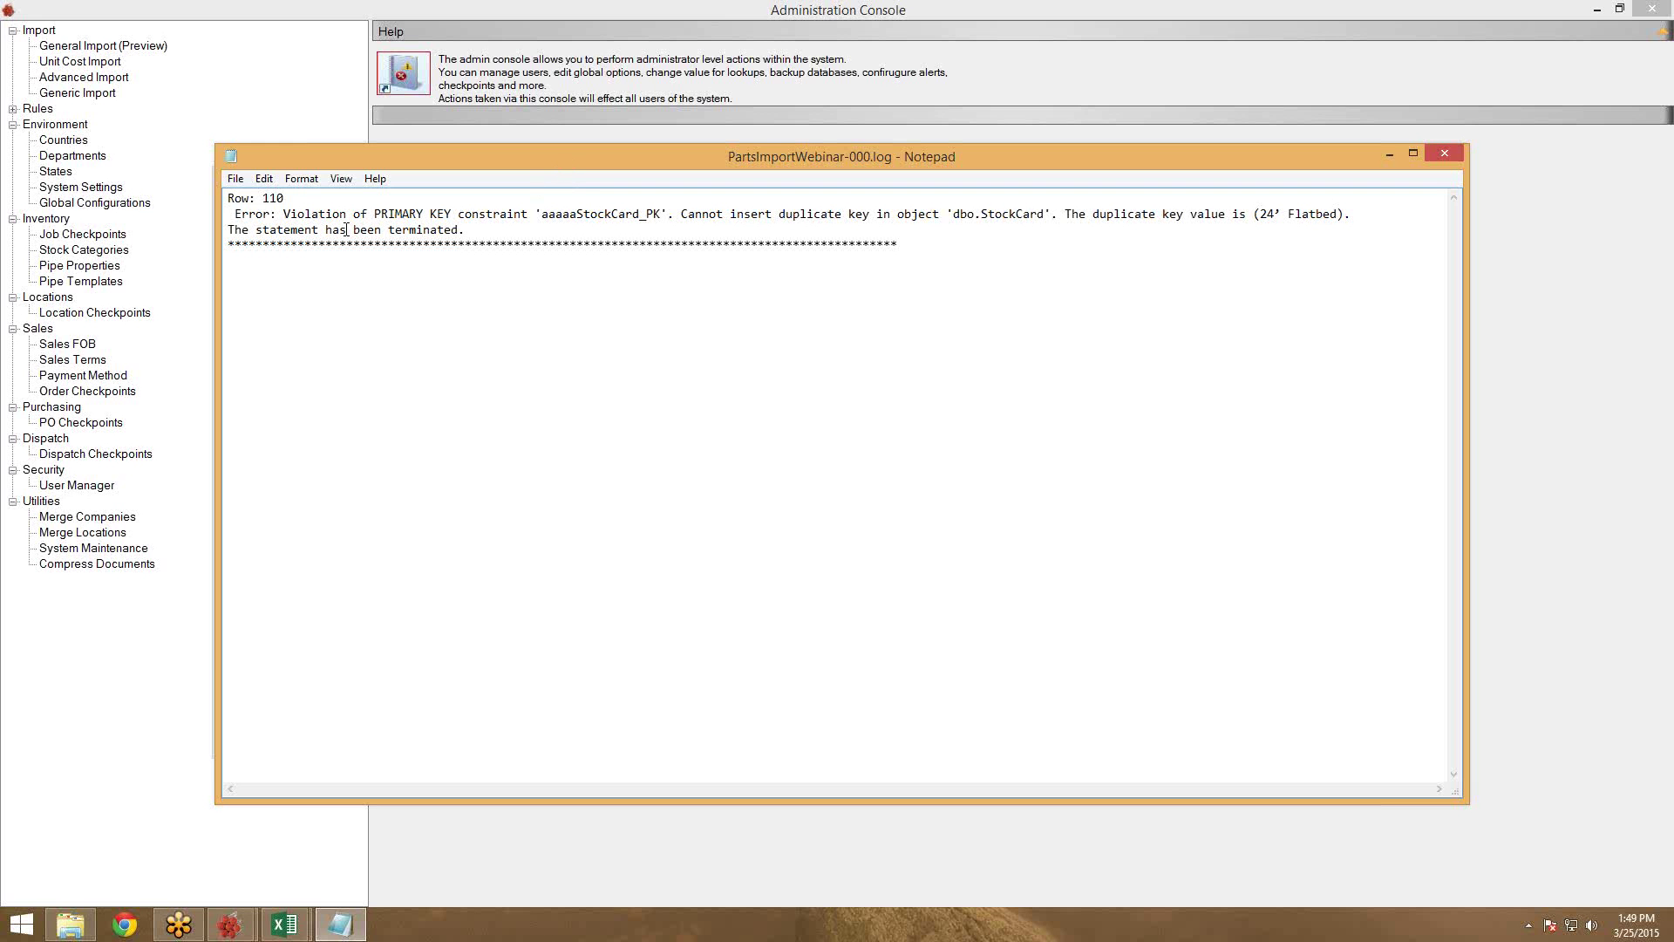
Examine the row 110 error message and its duplicate key value in the import log, then close the log
left_click_drag(380, 216, 407, 206)
left_click_drag(683, 215, 871, 213)
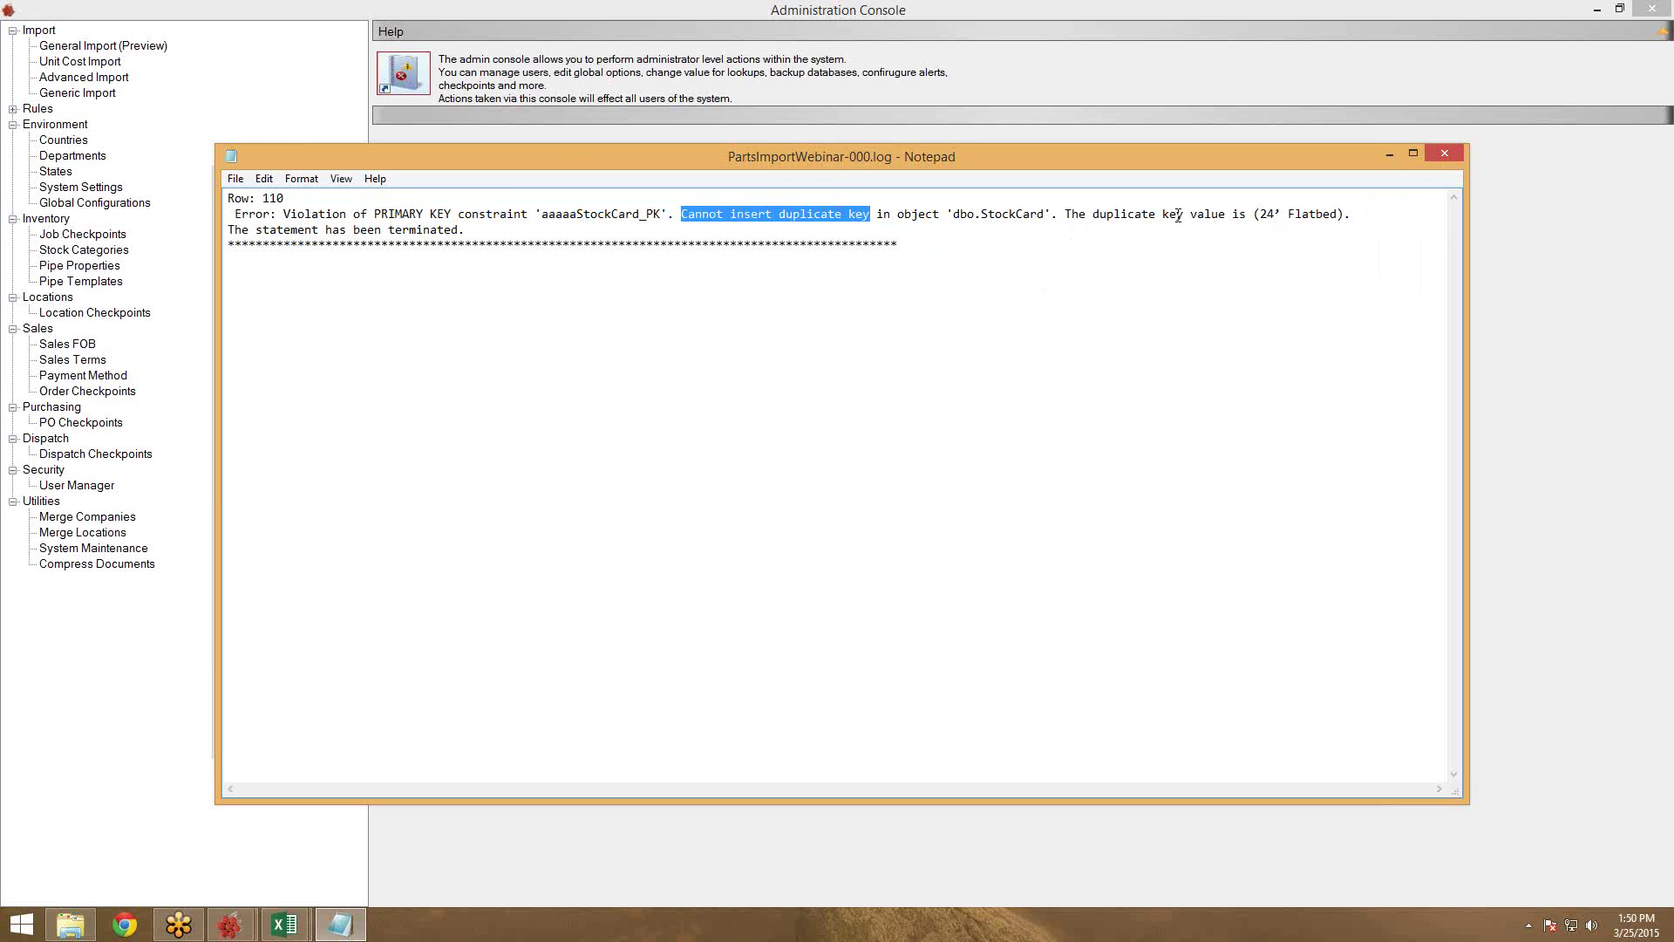
left_click(1280, 220)
key("shift+Down")
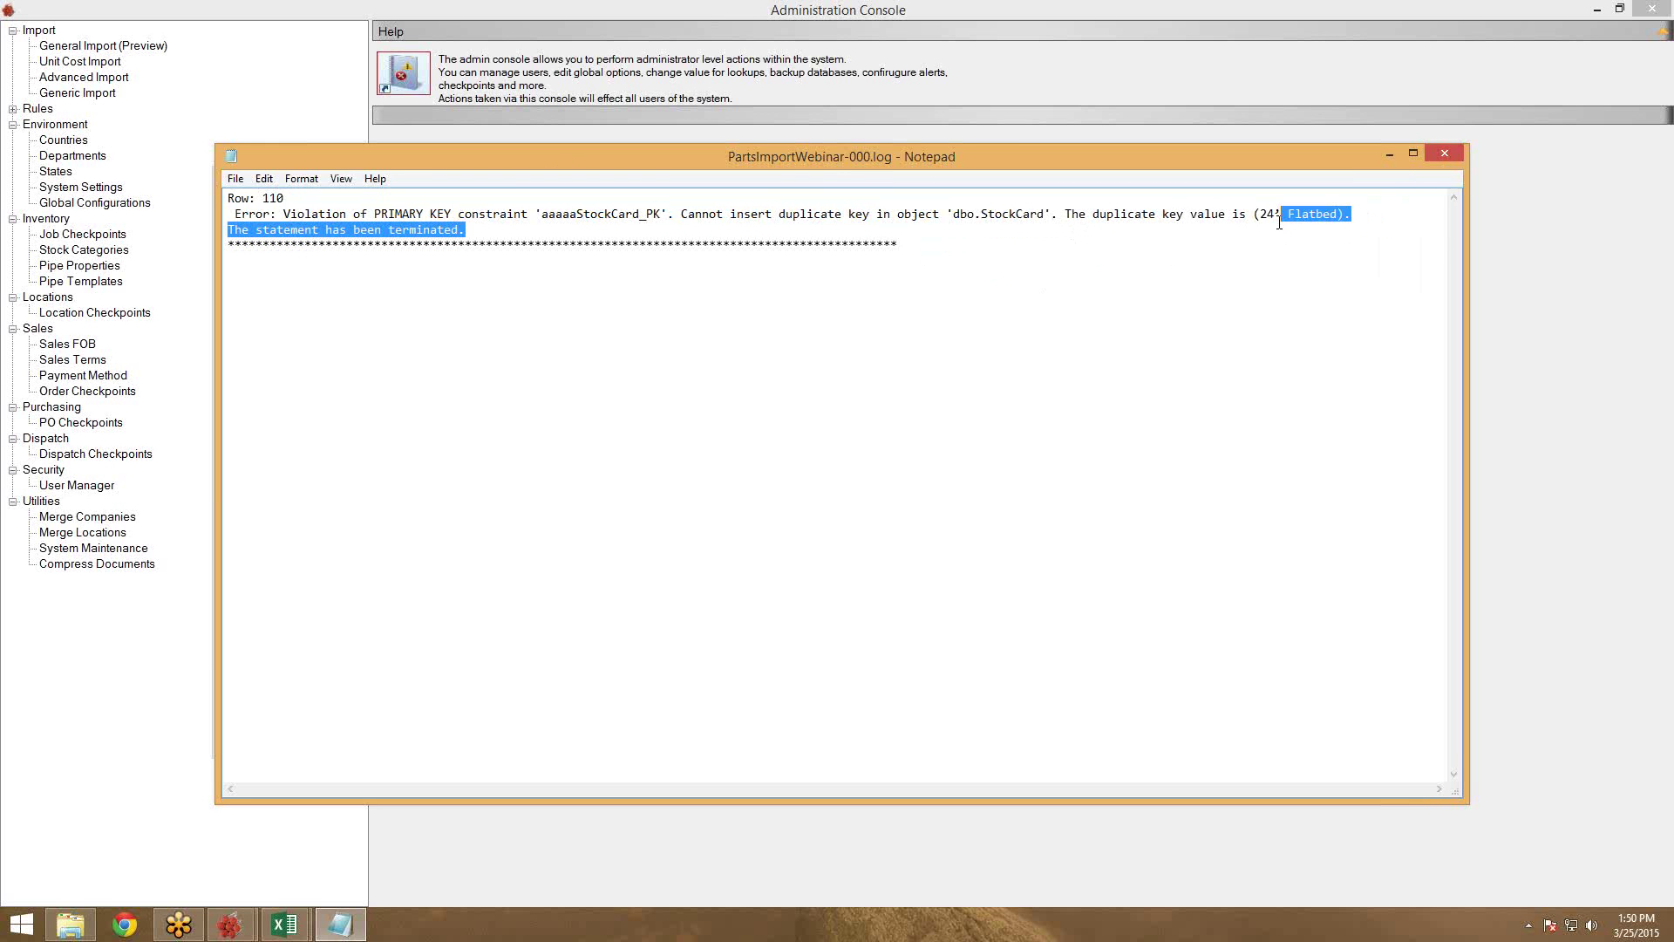
left_click(1445, 155)
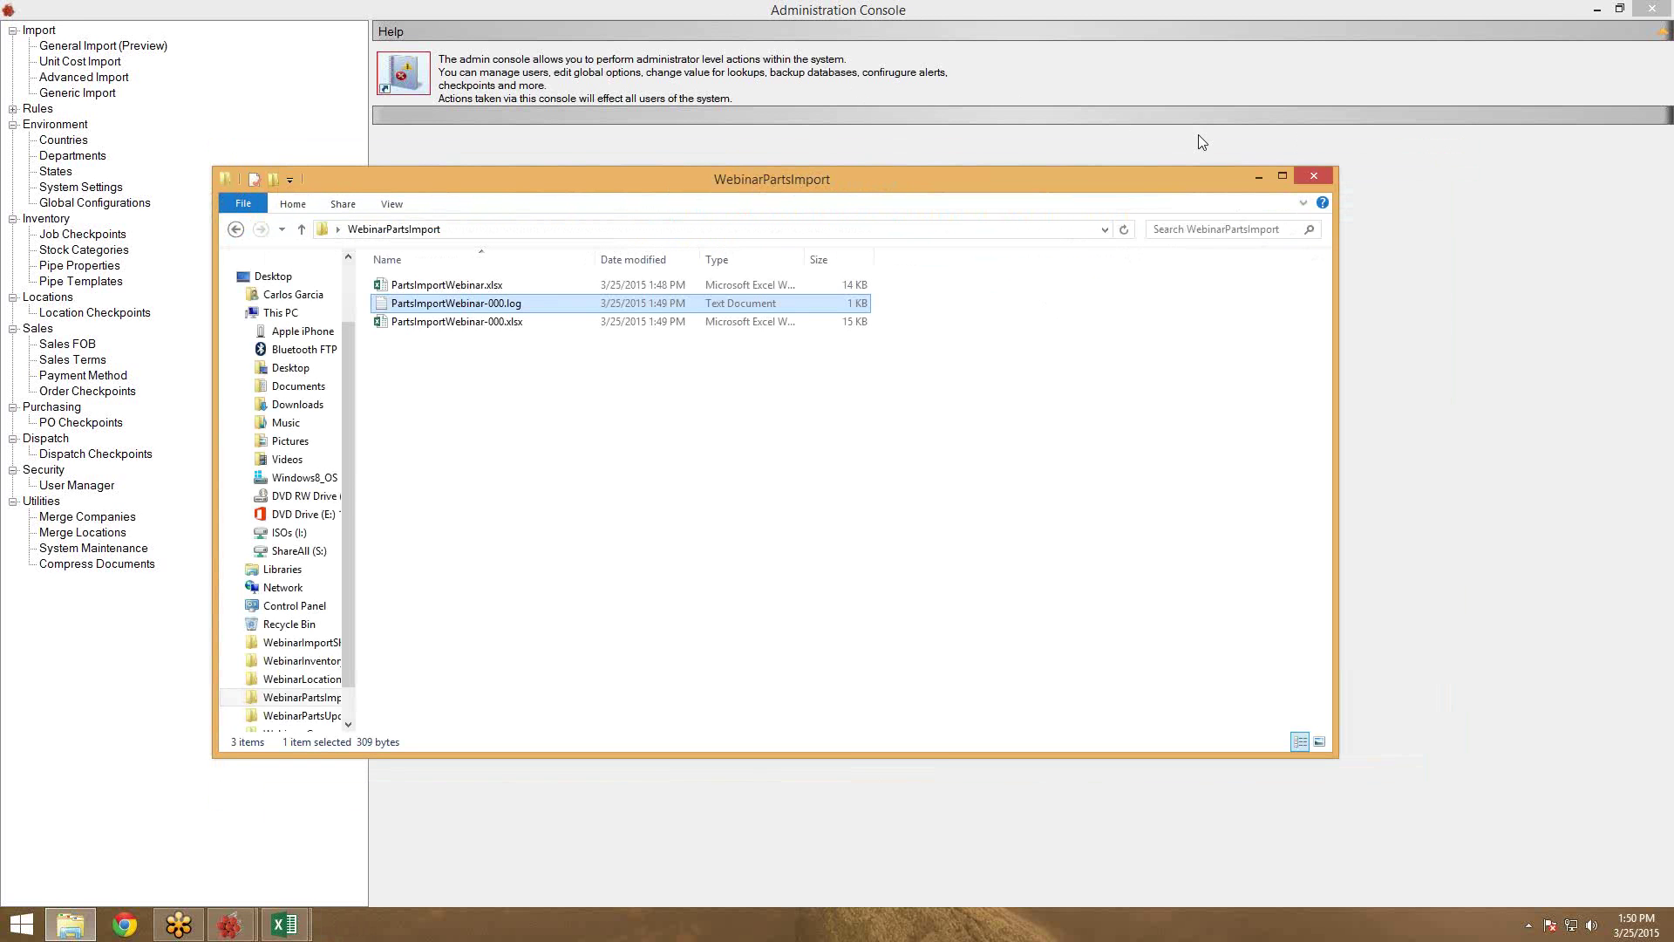
Open PartsImportWebinar-000.xlsx and examine the row colours, comparing the Services row 110 with the other parts
double_click(424, 321)
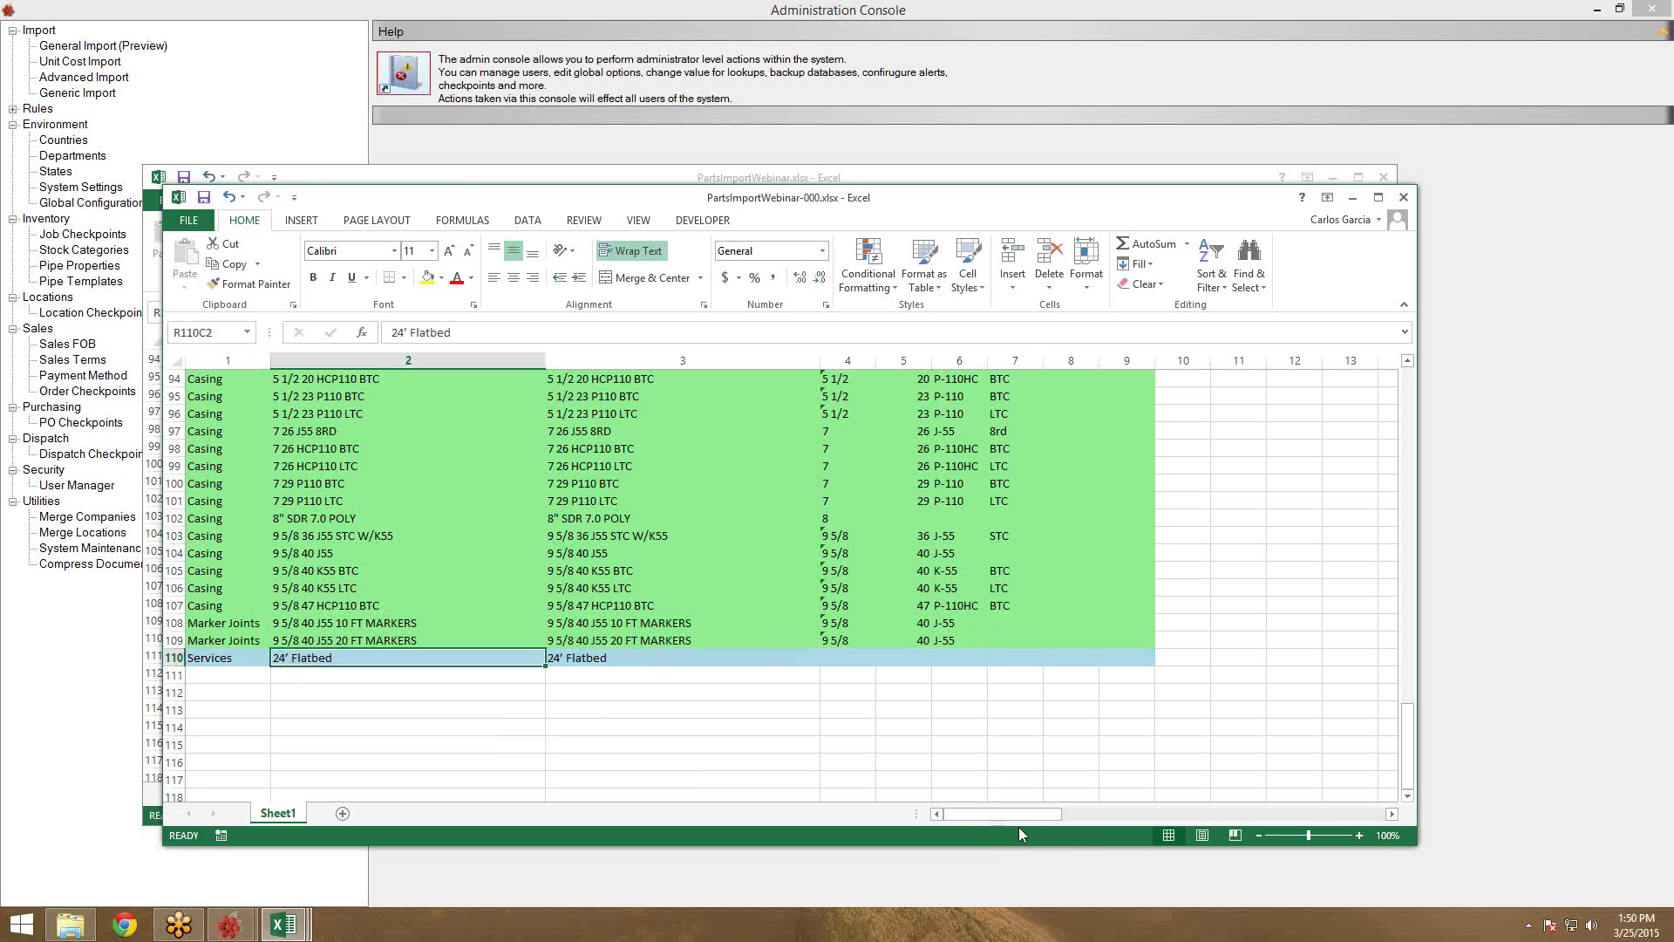
left_click(173, 659)
left_click(174, 518)
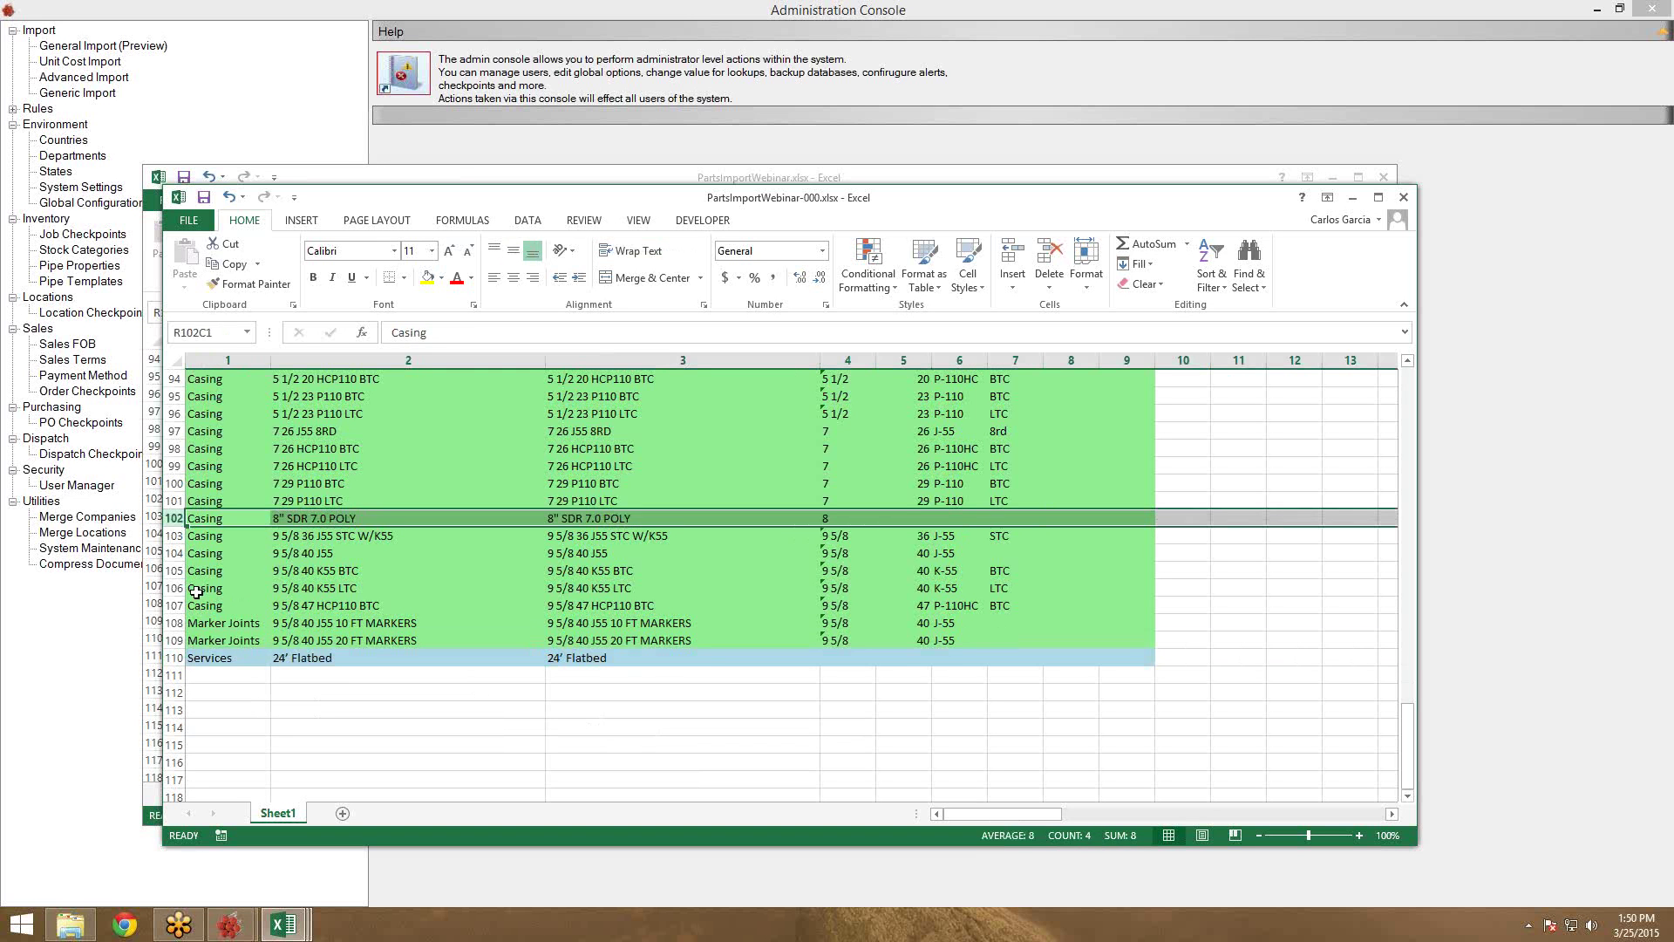
left_click(171, 659)
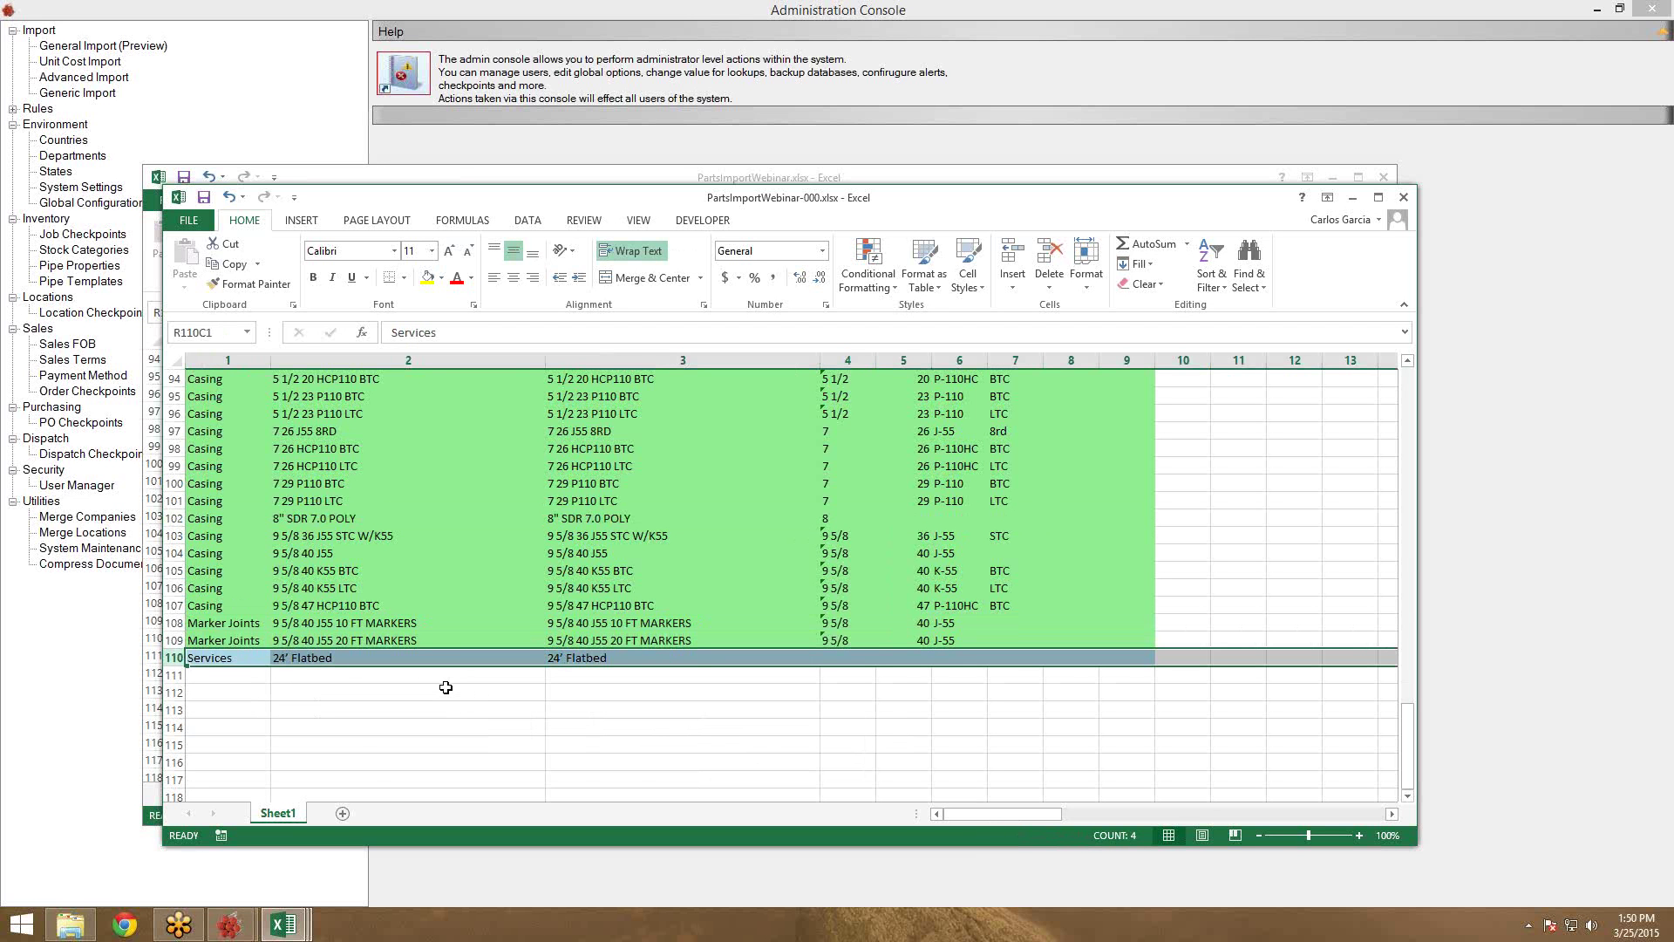
scroll(445, 687, "up", 16)
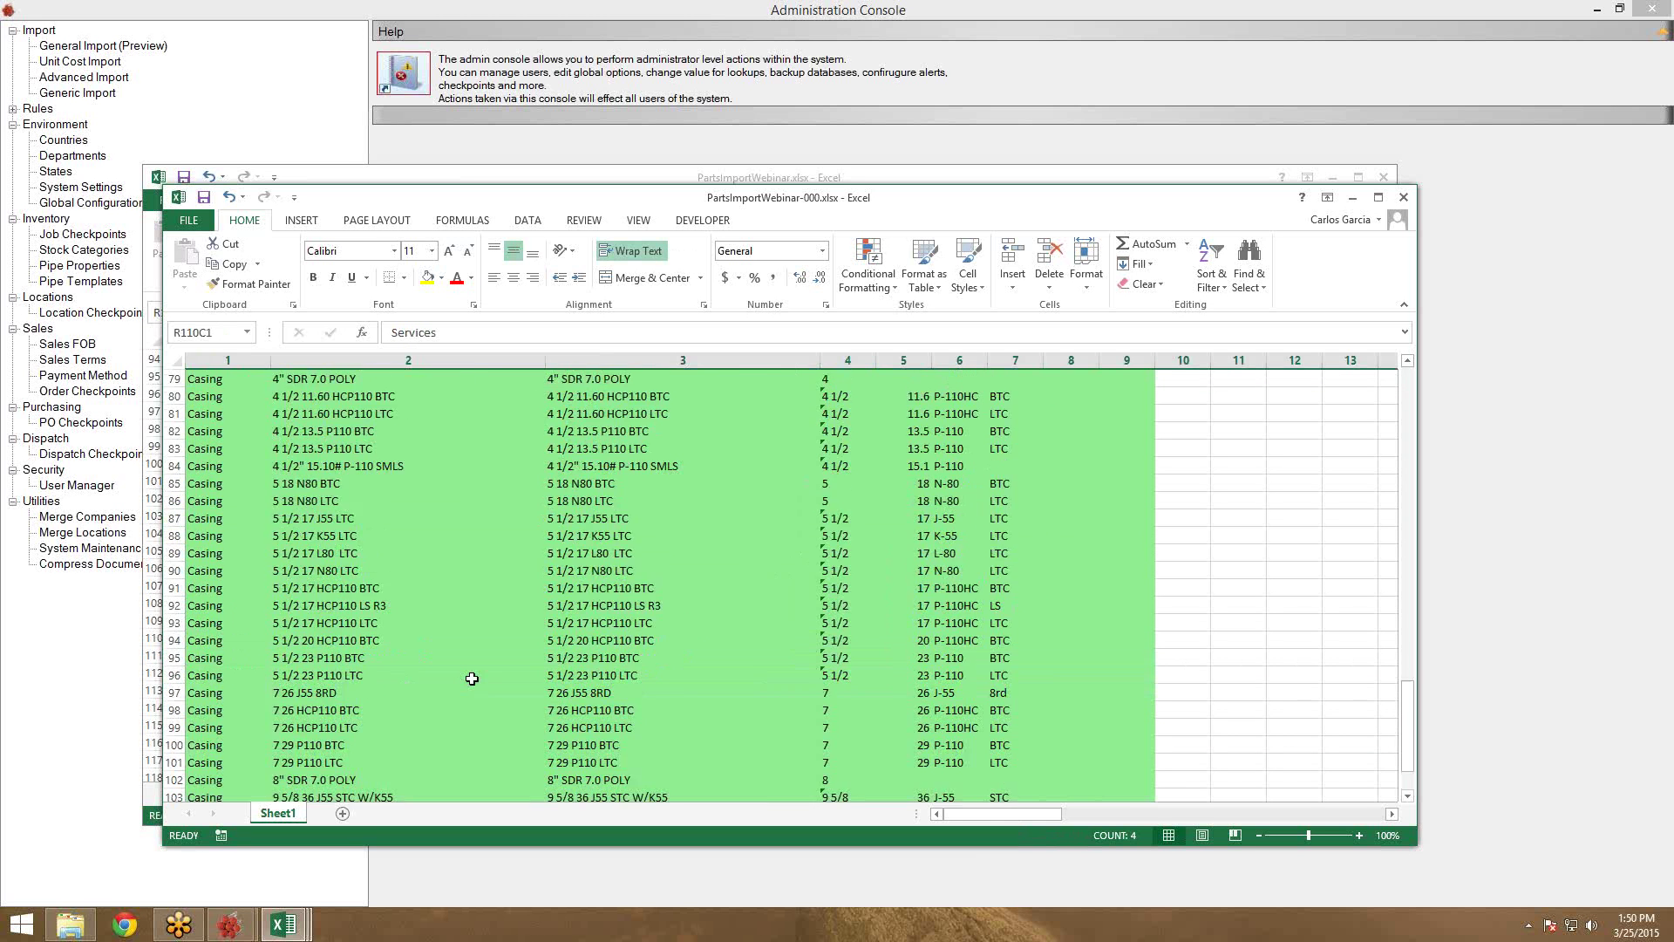
scroll(494, 687, "up", 2)
scroll(494, 685, "down", 13)
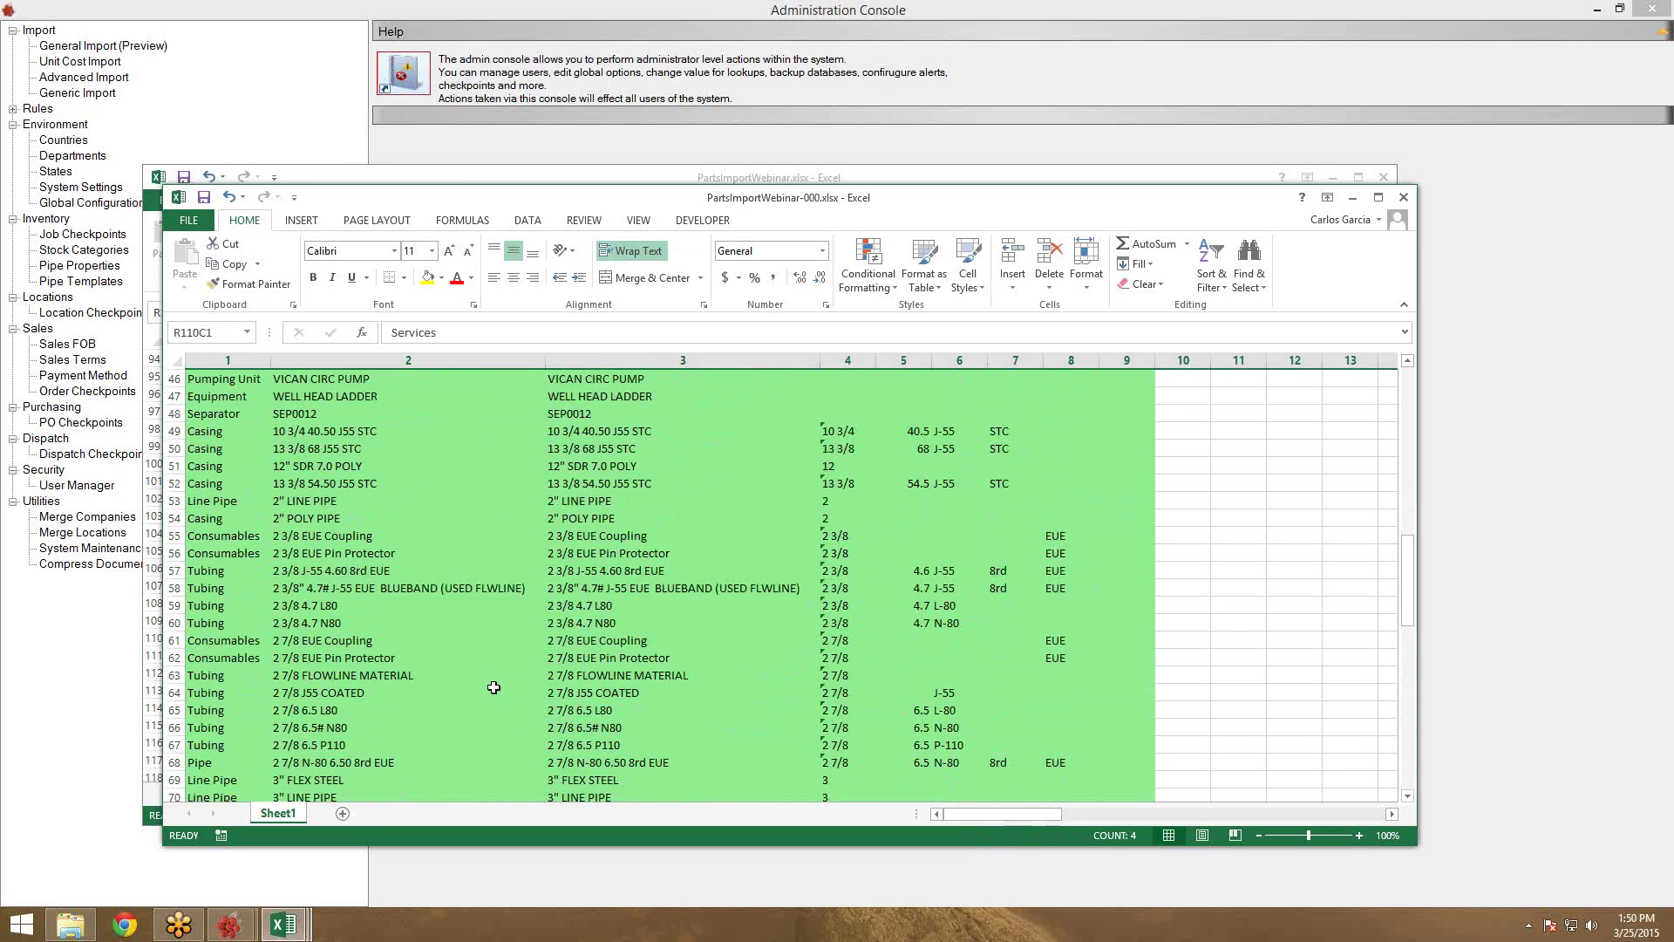
scroll(493, 683, "down", 6)
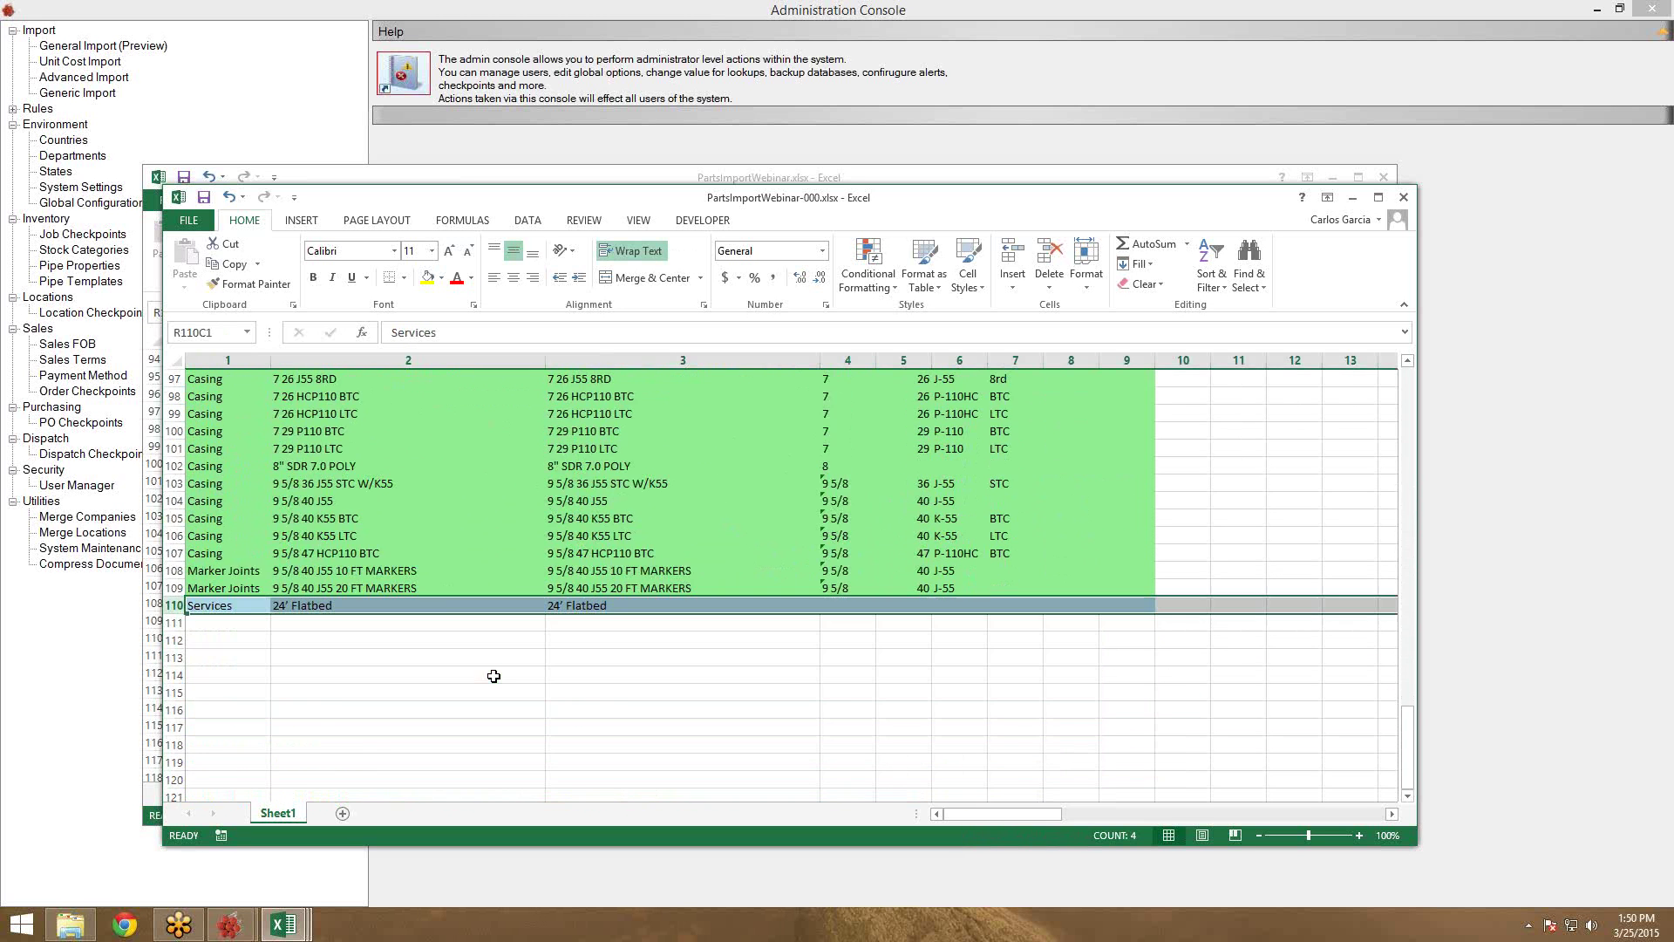
Close PartsImportWebinar-000.xlsx, leave the Administration Console and return to the Master Part List in Oil Country OS
left_click(432, 570)
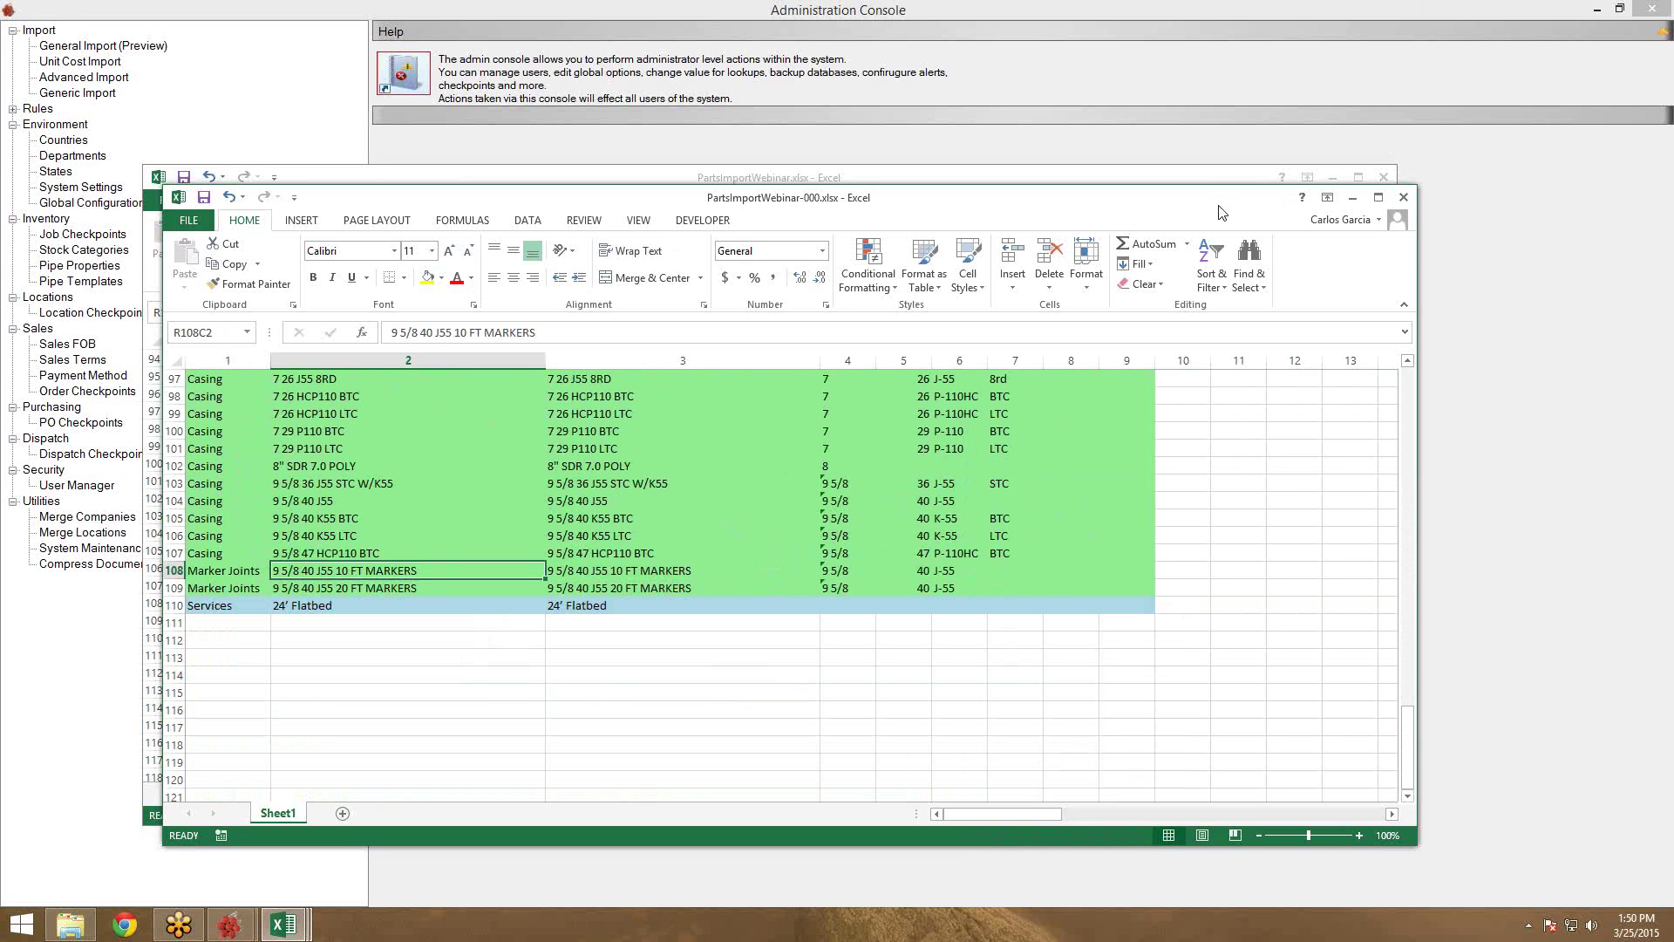
left_click(1403, 197)
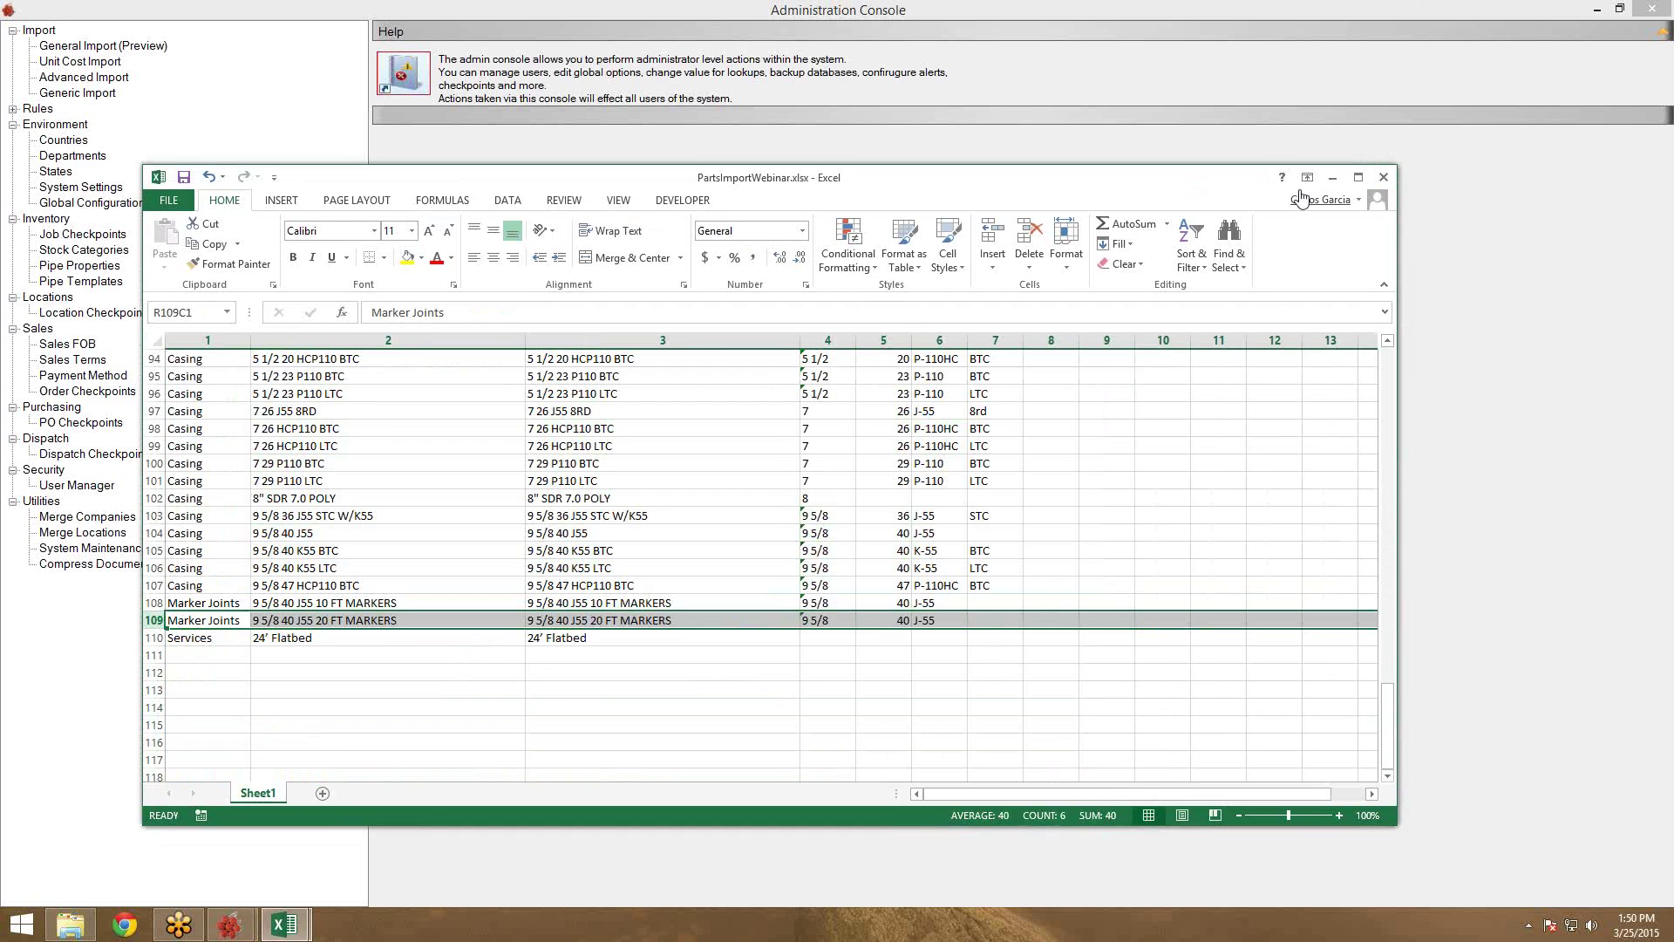
left_click_drag(1208, 191, 1245, 186)
left_click(1121, 29)
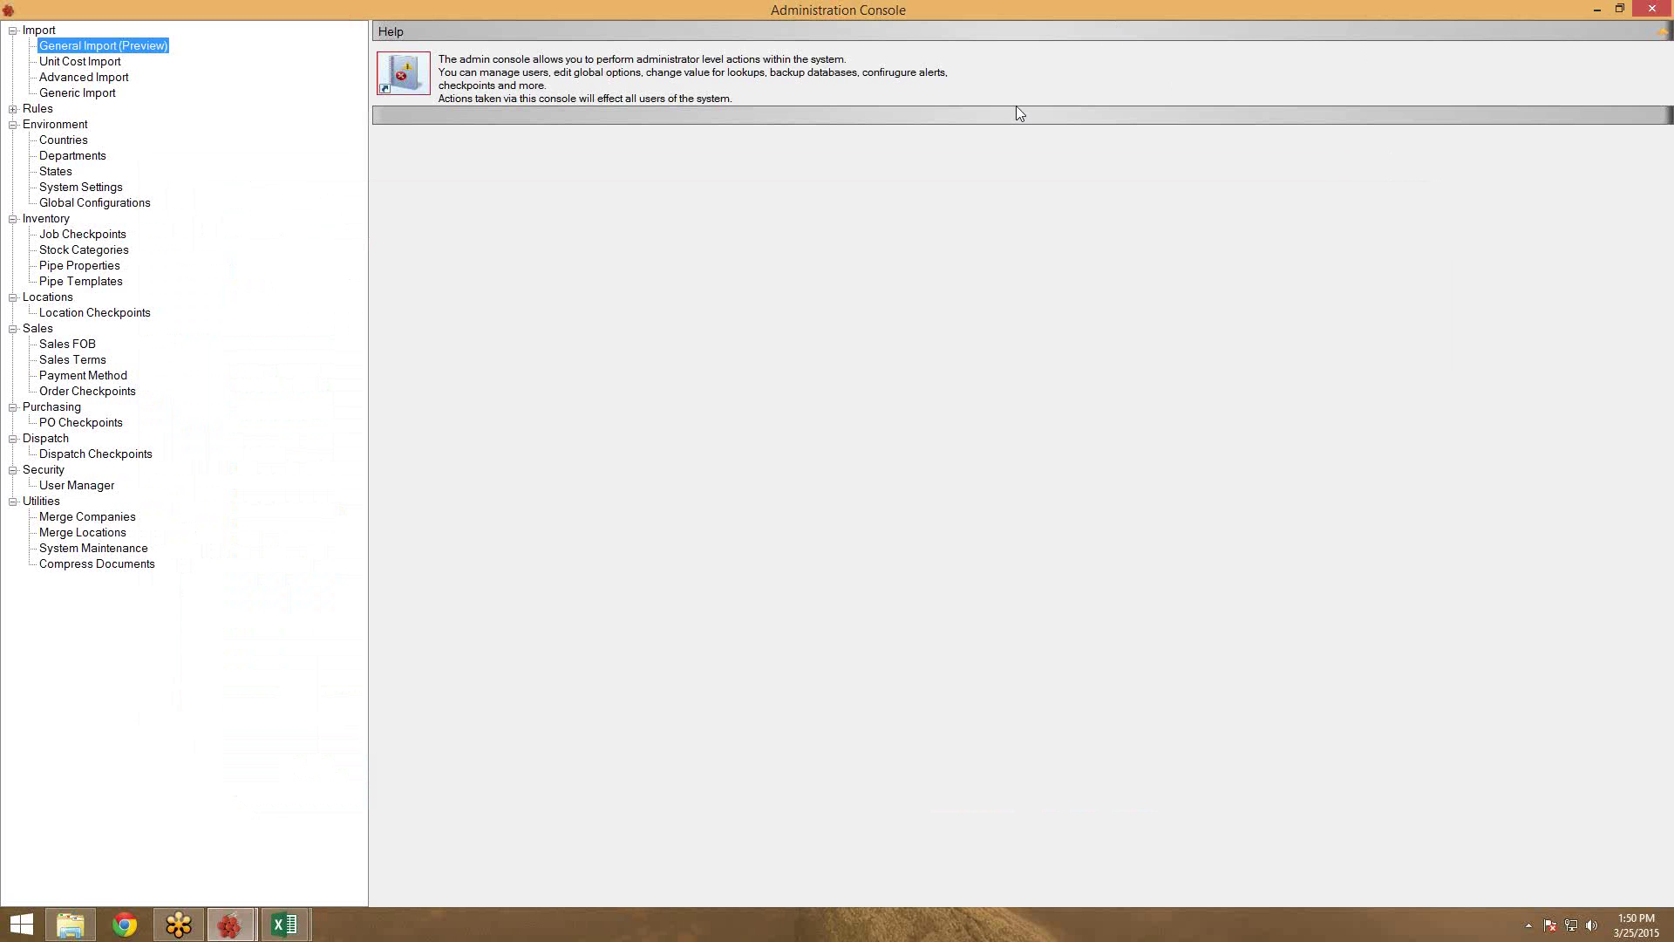
double_click(982, 14)
left_click(1323, 67)
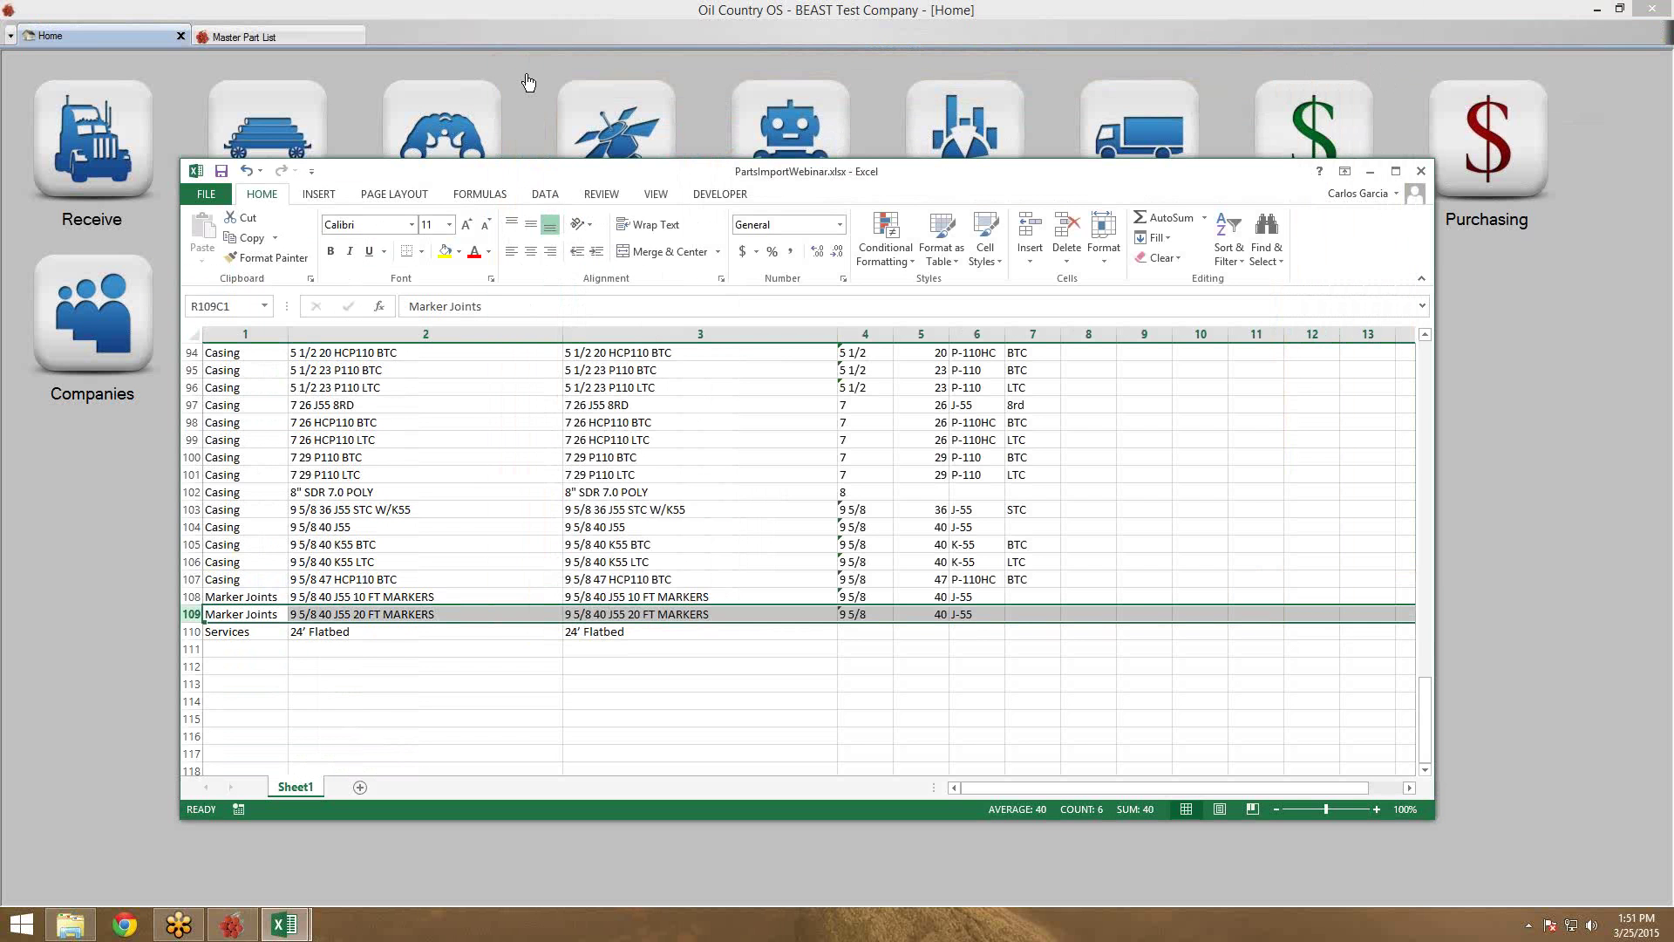
left_click(293, 31)
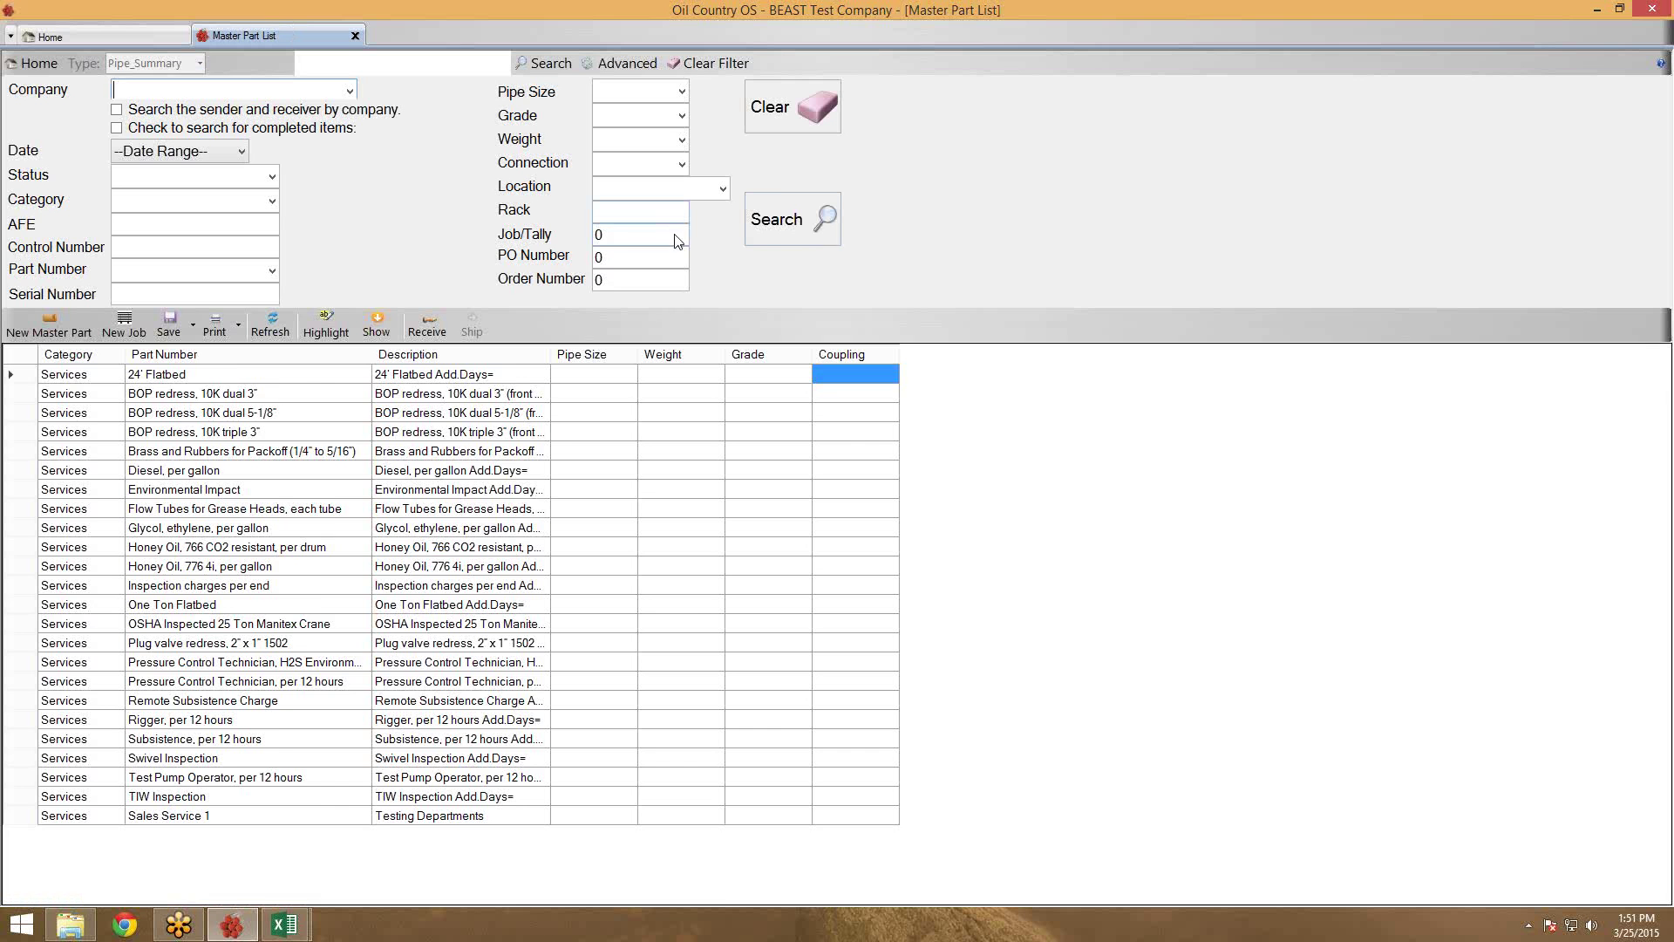
Look through the full master part list for the imported parts, checking their categories, pipe sizes, weights, grades and couplings
left_click(420, 566)
scroll(420, 610, "down", 15)
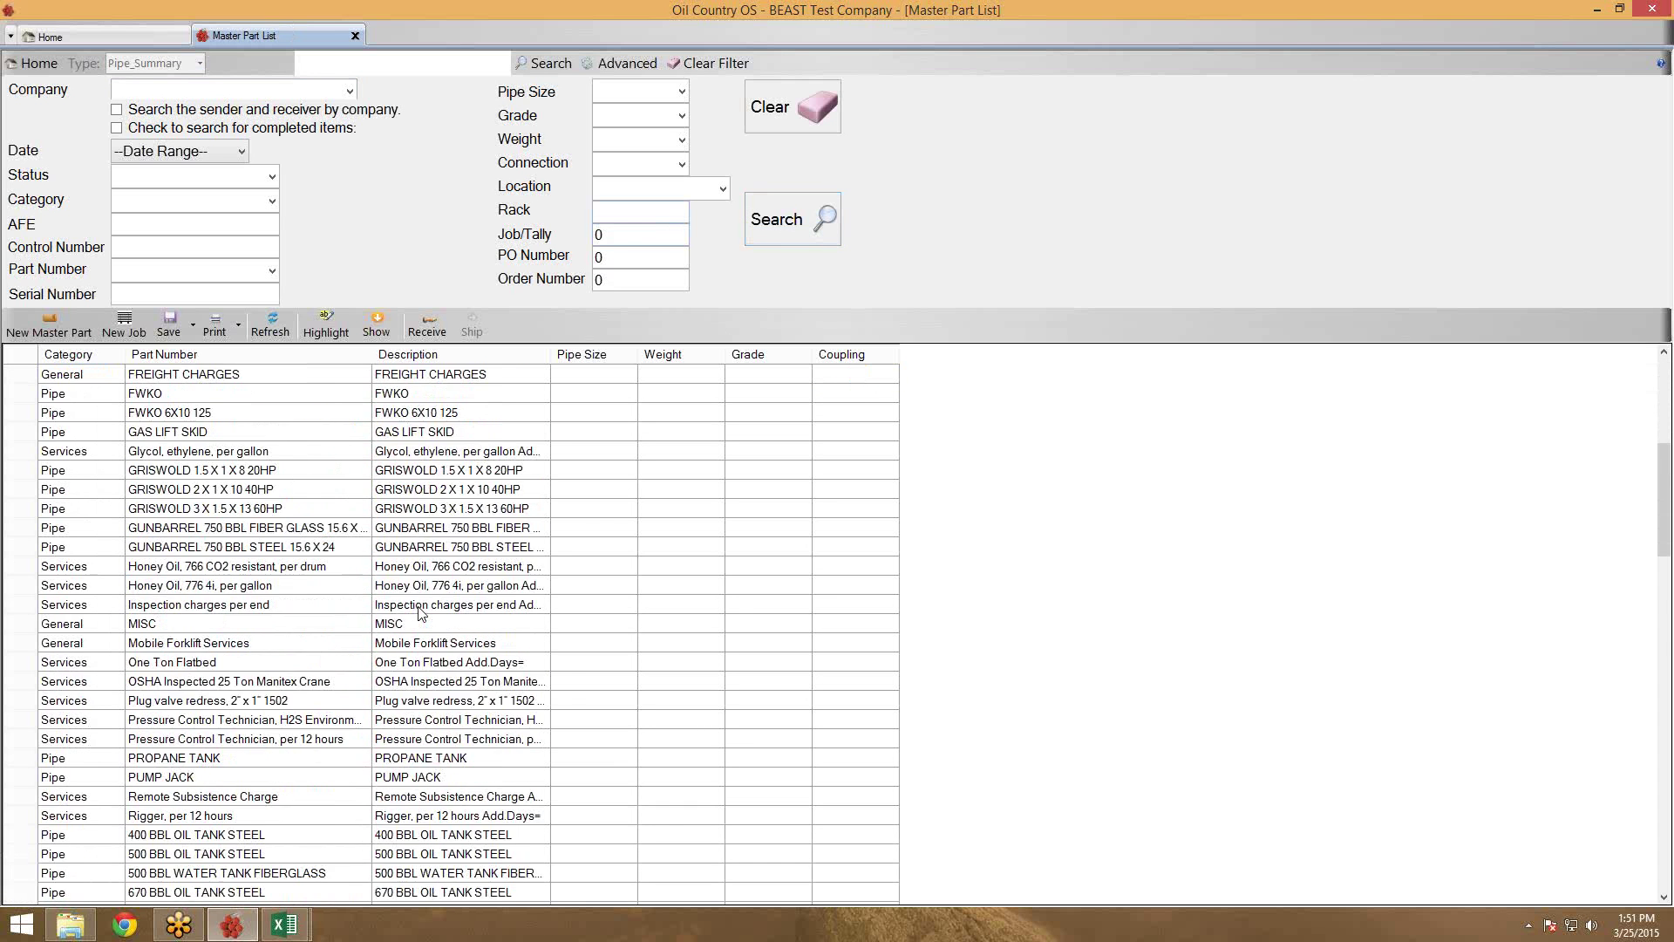
scroll(419, 613, "down", 4)
scroll(420, 612, "down", 9)
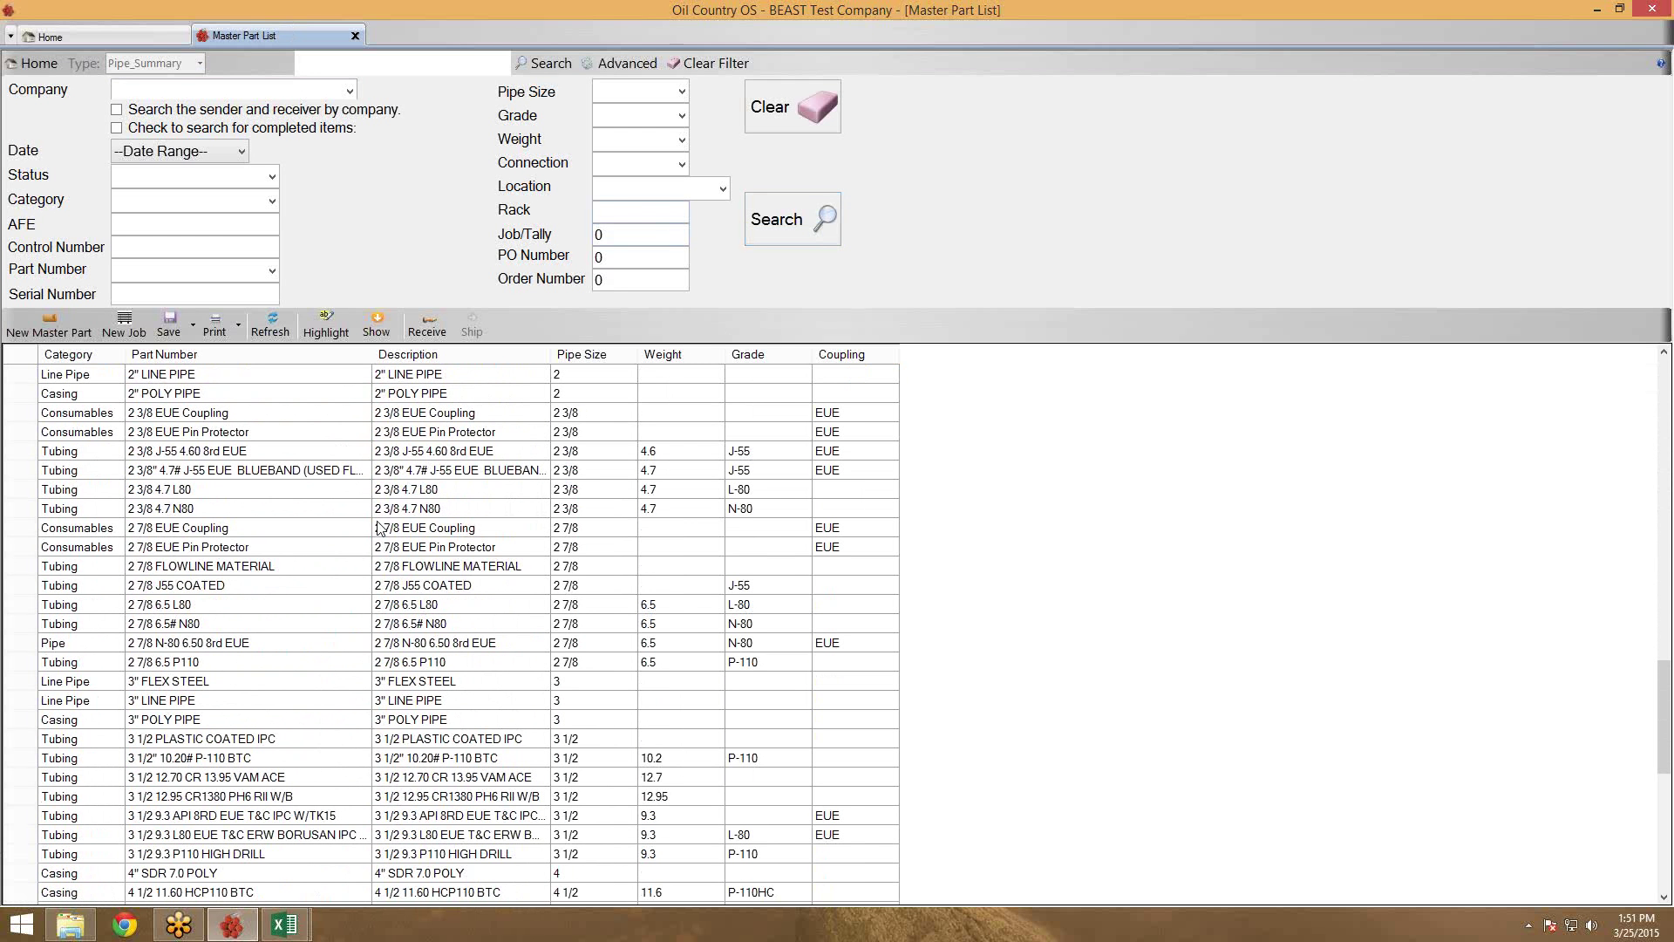
left_click(479, 582)
scroll(506, 565, "down", 5)
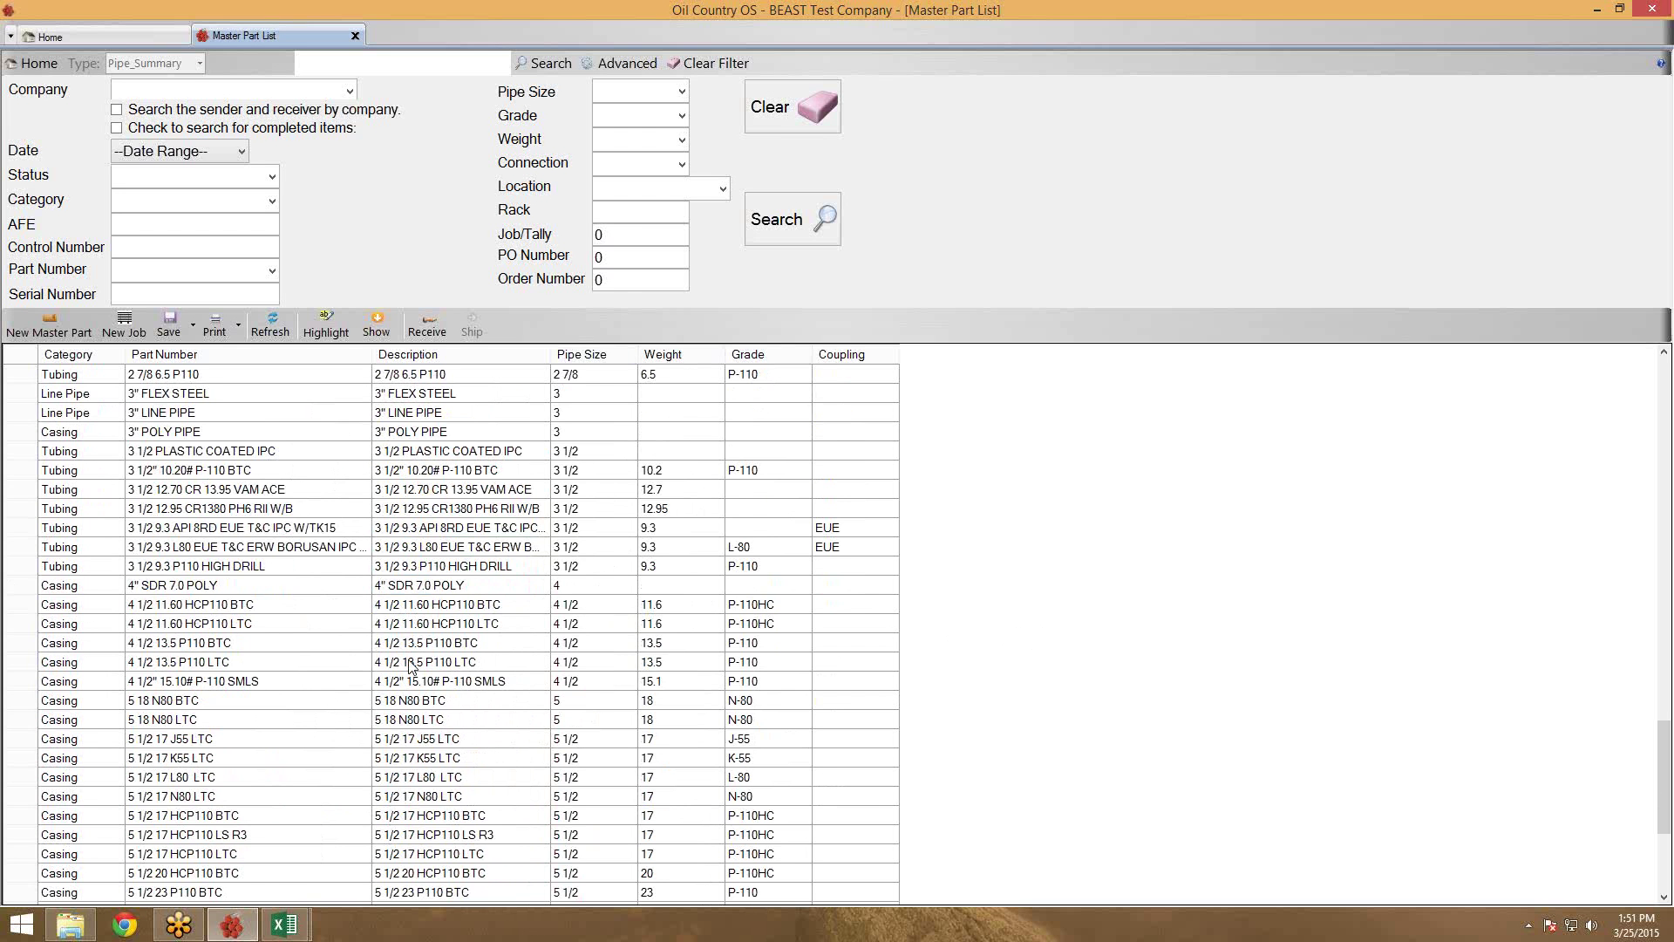
Switch to PartsImportWebinar.xlsx in Excel and review the pipe size entries of the source rows
mouse_move(284, 924)
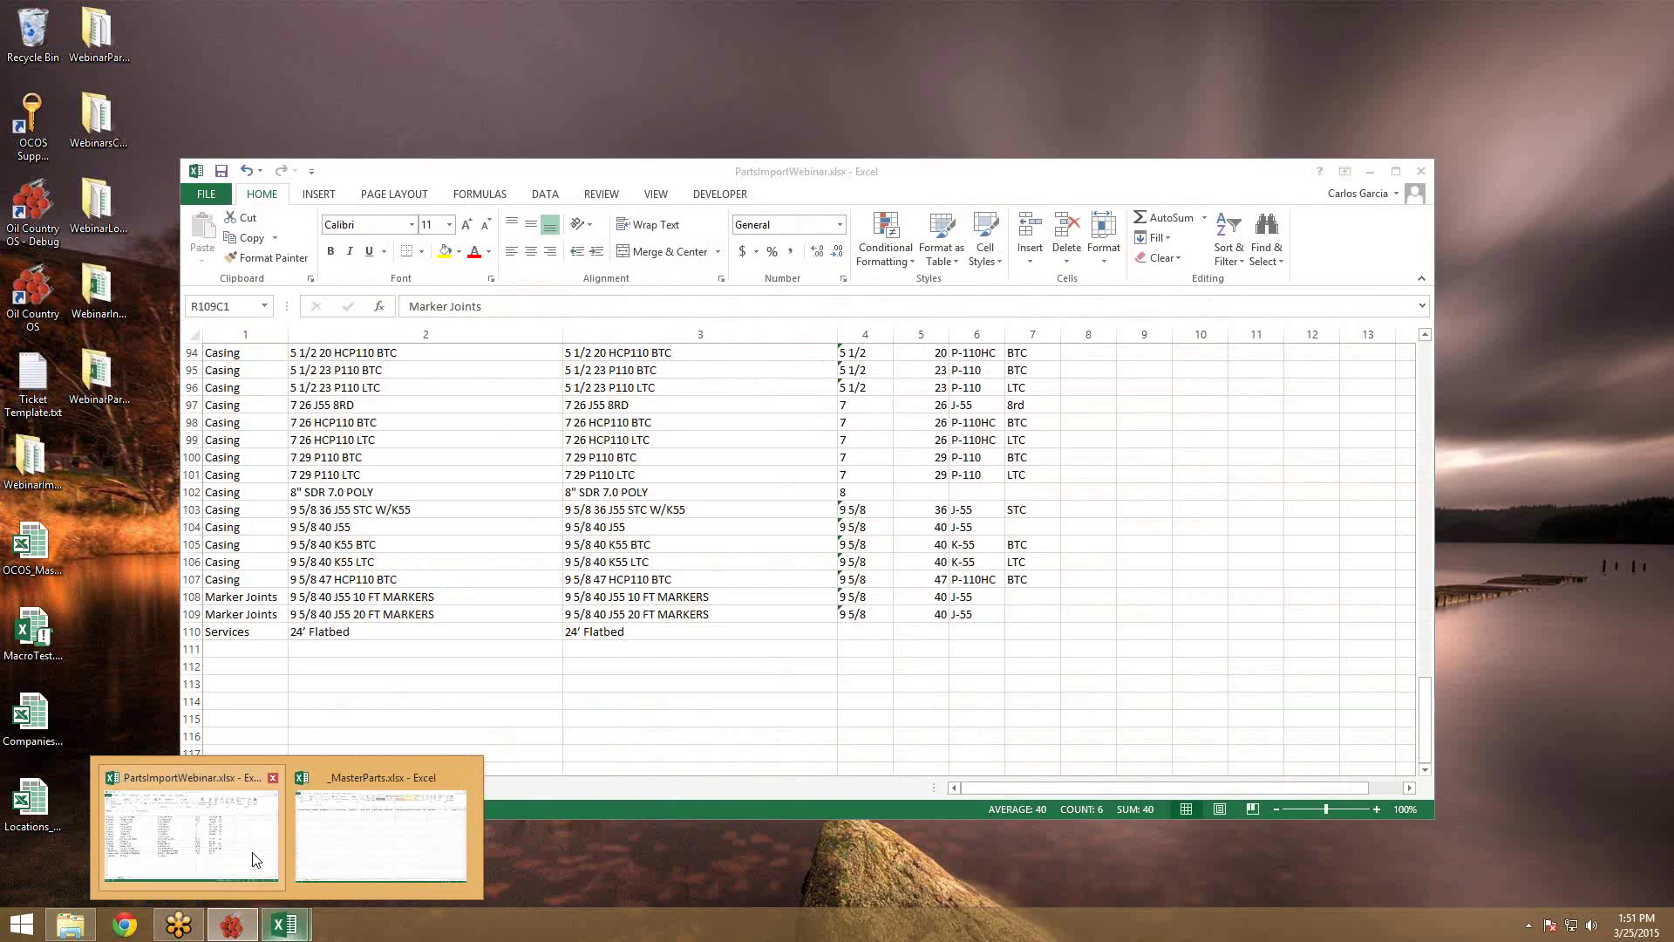
left_click(255, 859)
left_click(803, 614)
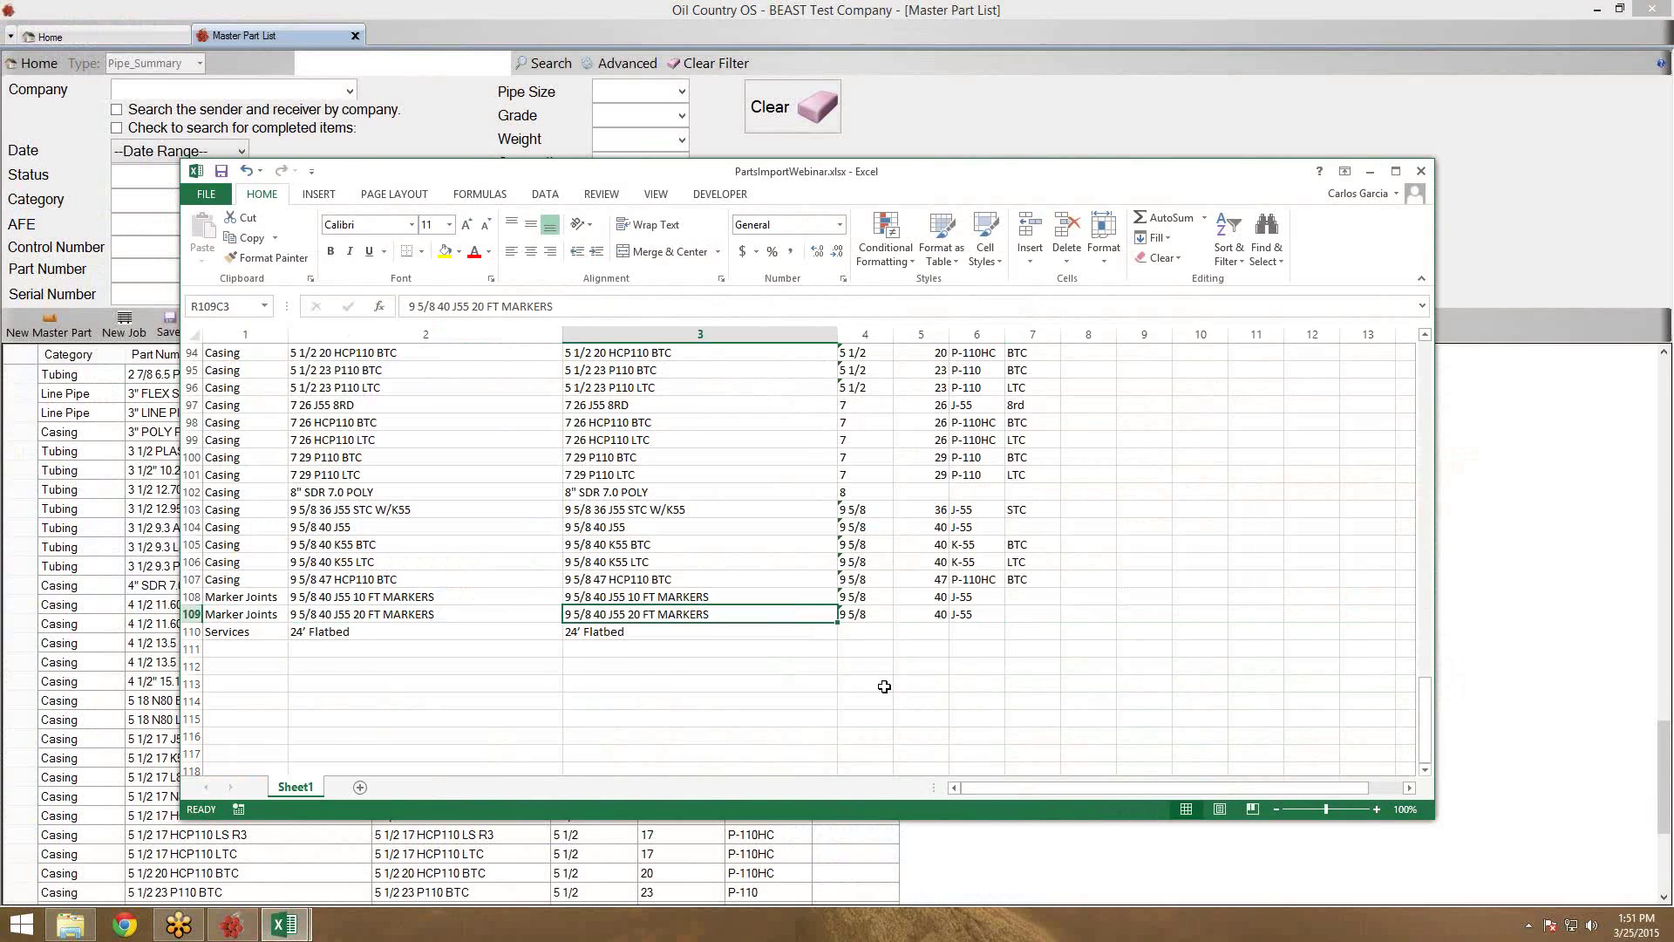
scroll(958, 684, "up", 5)
scroll(951, 645, "up", 16)
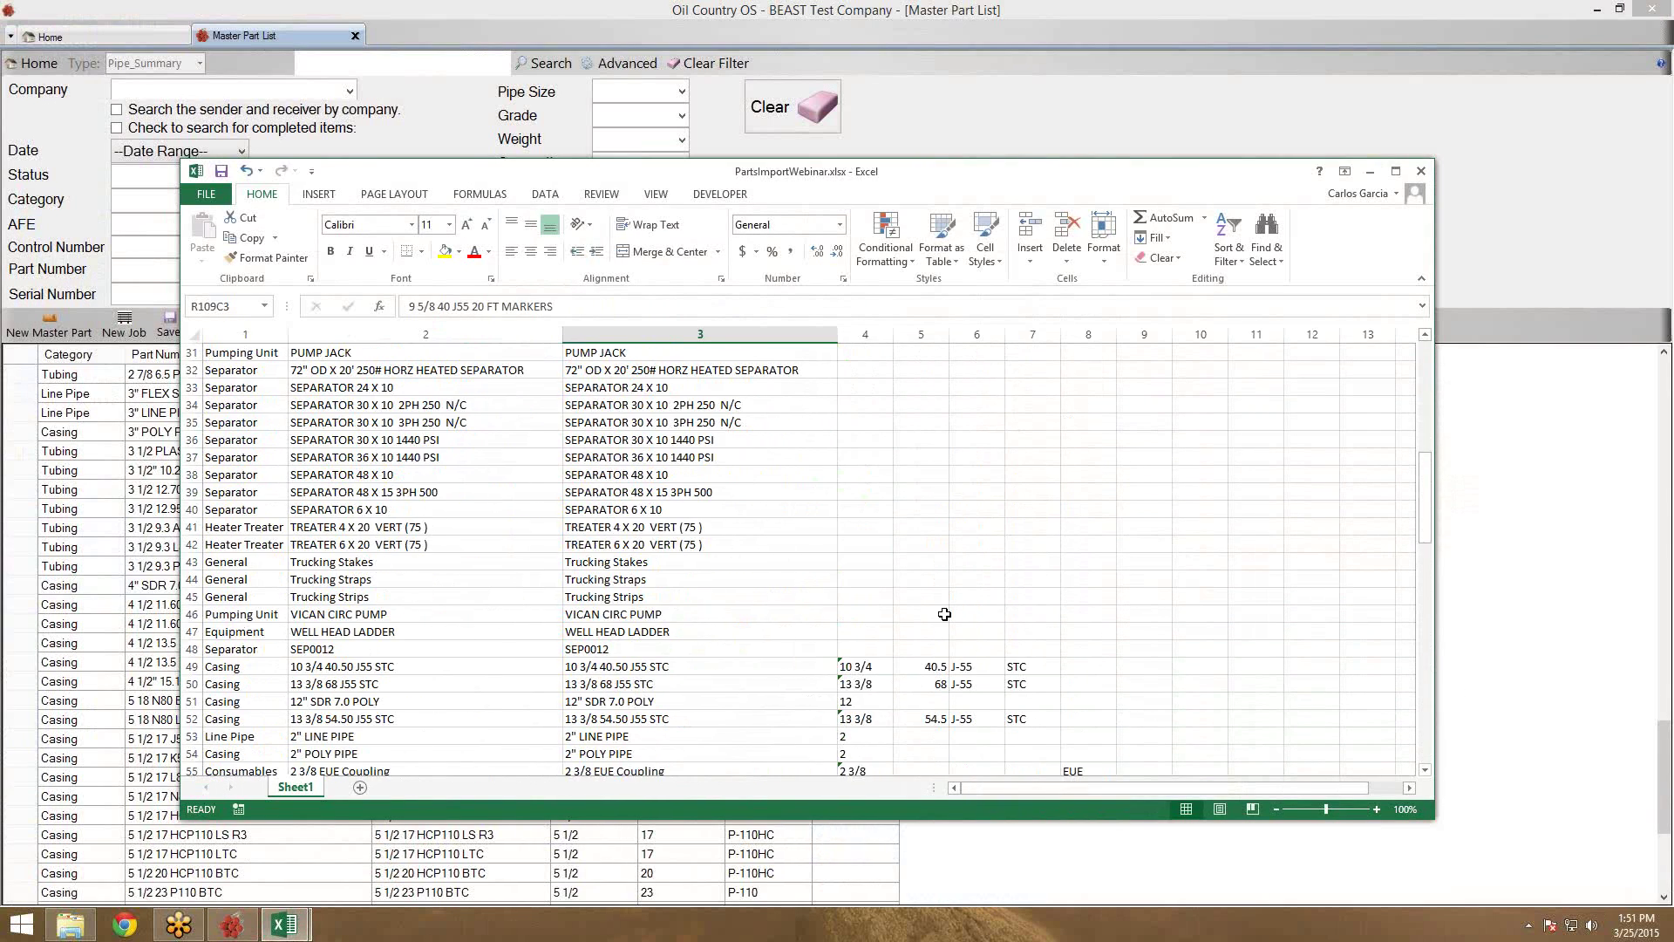
Format the pipe size column (column 4) as Number and check how whole and fractional sizes display
left_click(863, 333)
left_click(839, 224)
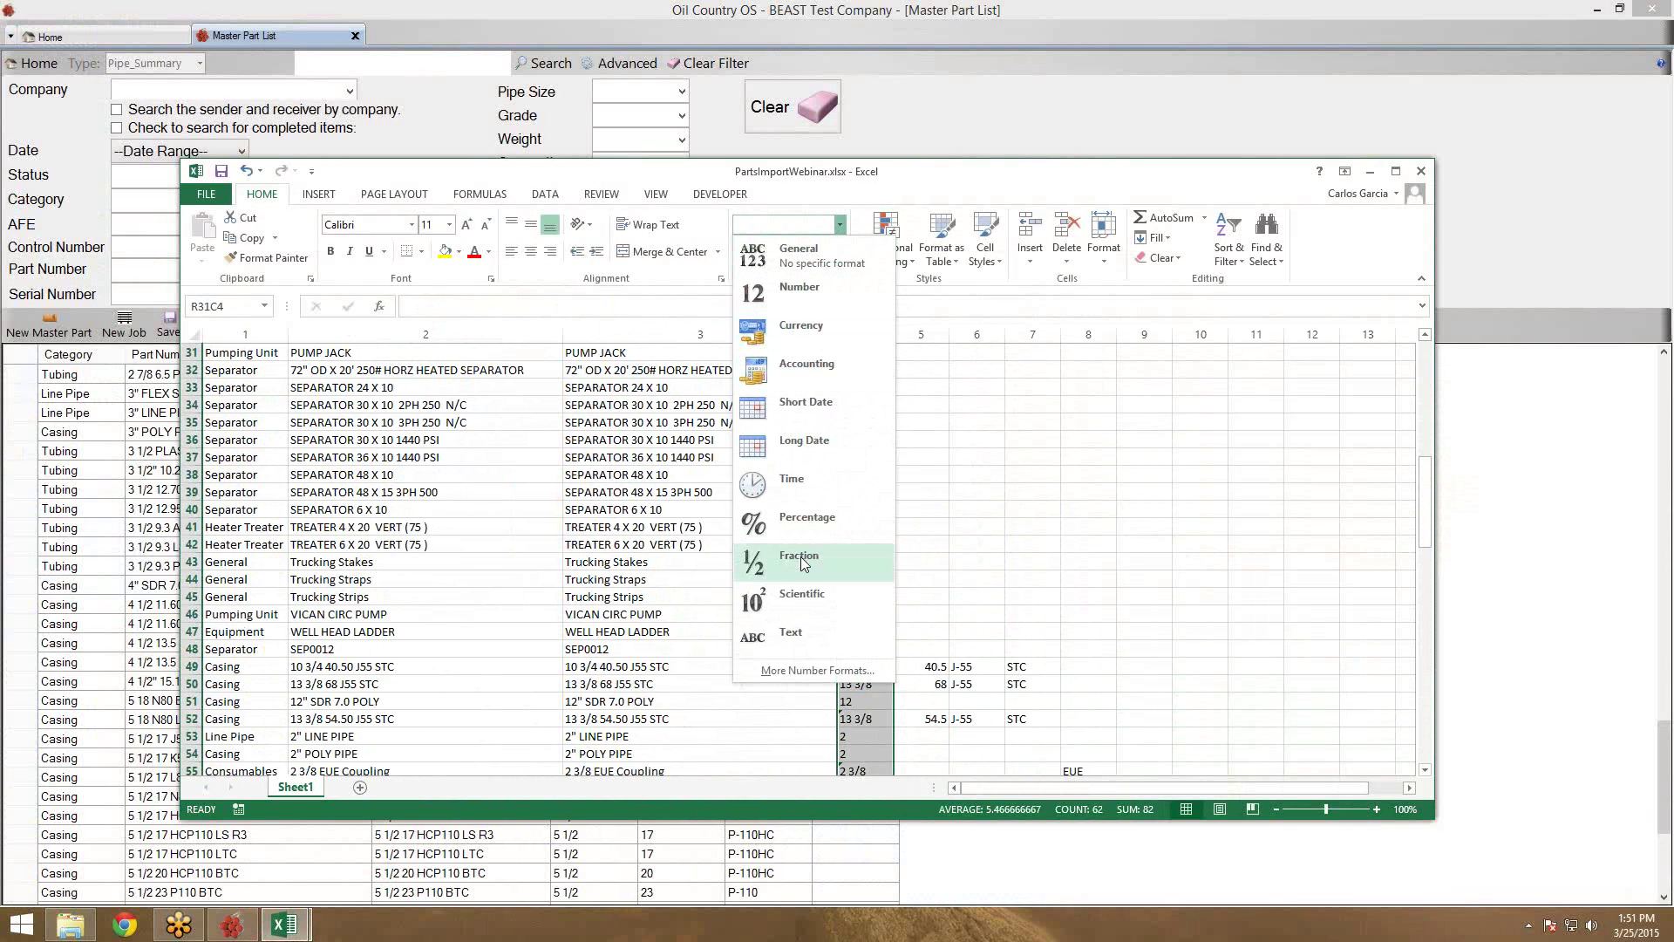
left_click(799, 290)
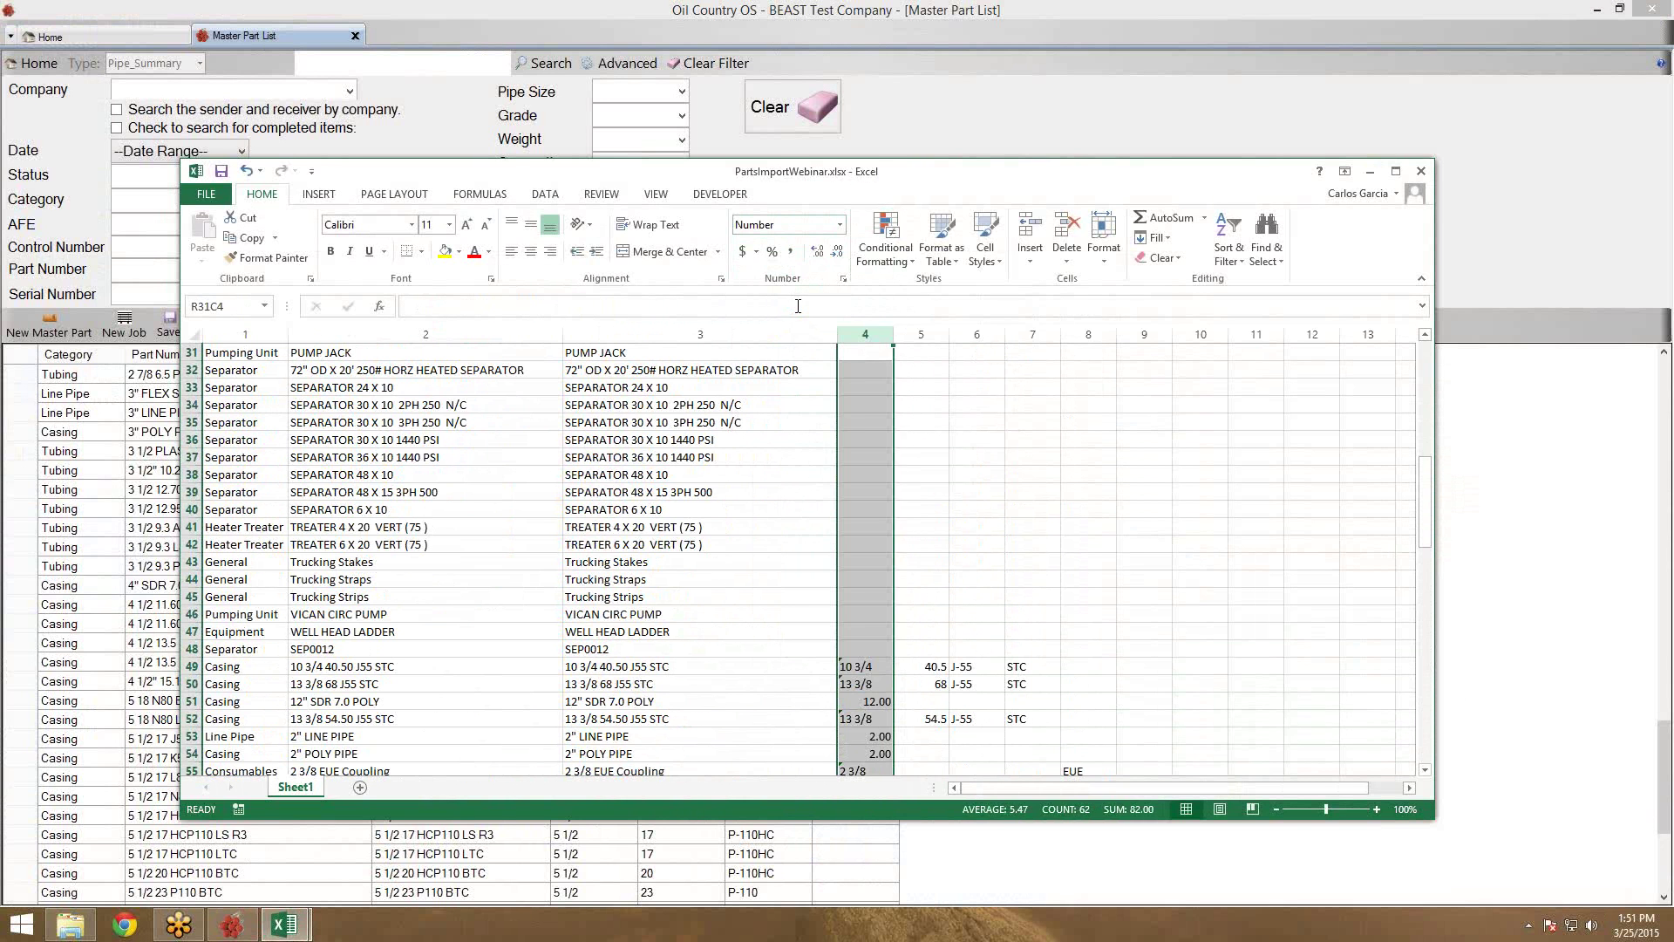
left_click(876, 722)
scroll(876, 721, "down", 4)
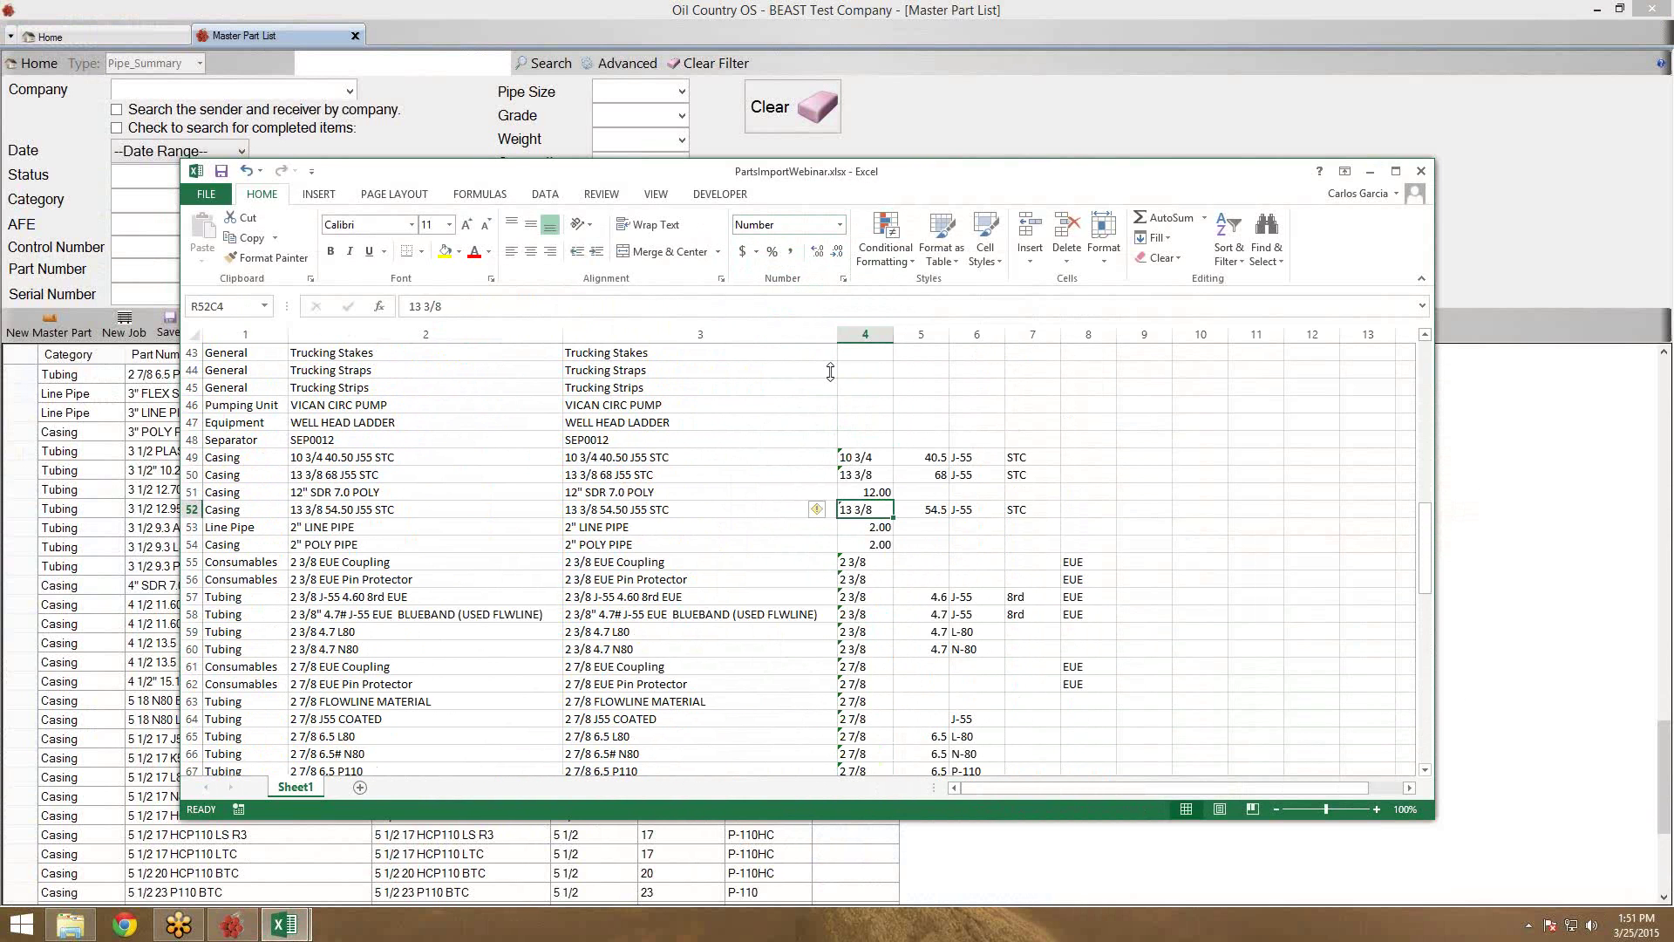
Set the pipe size column (column 4) to the General format and check its sizes down to the last rows
left_click(863, 334)
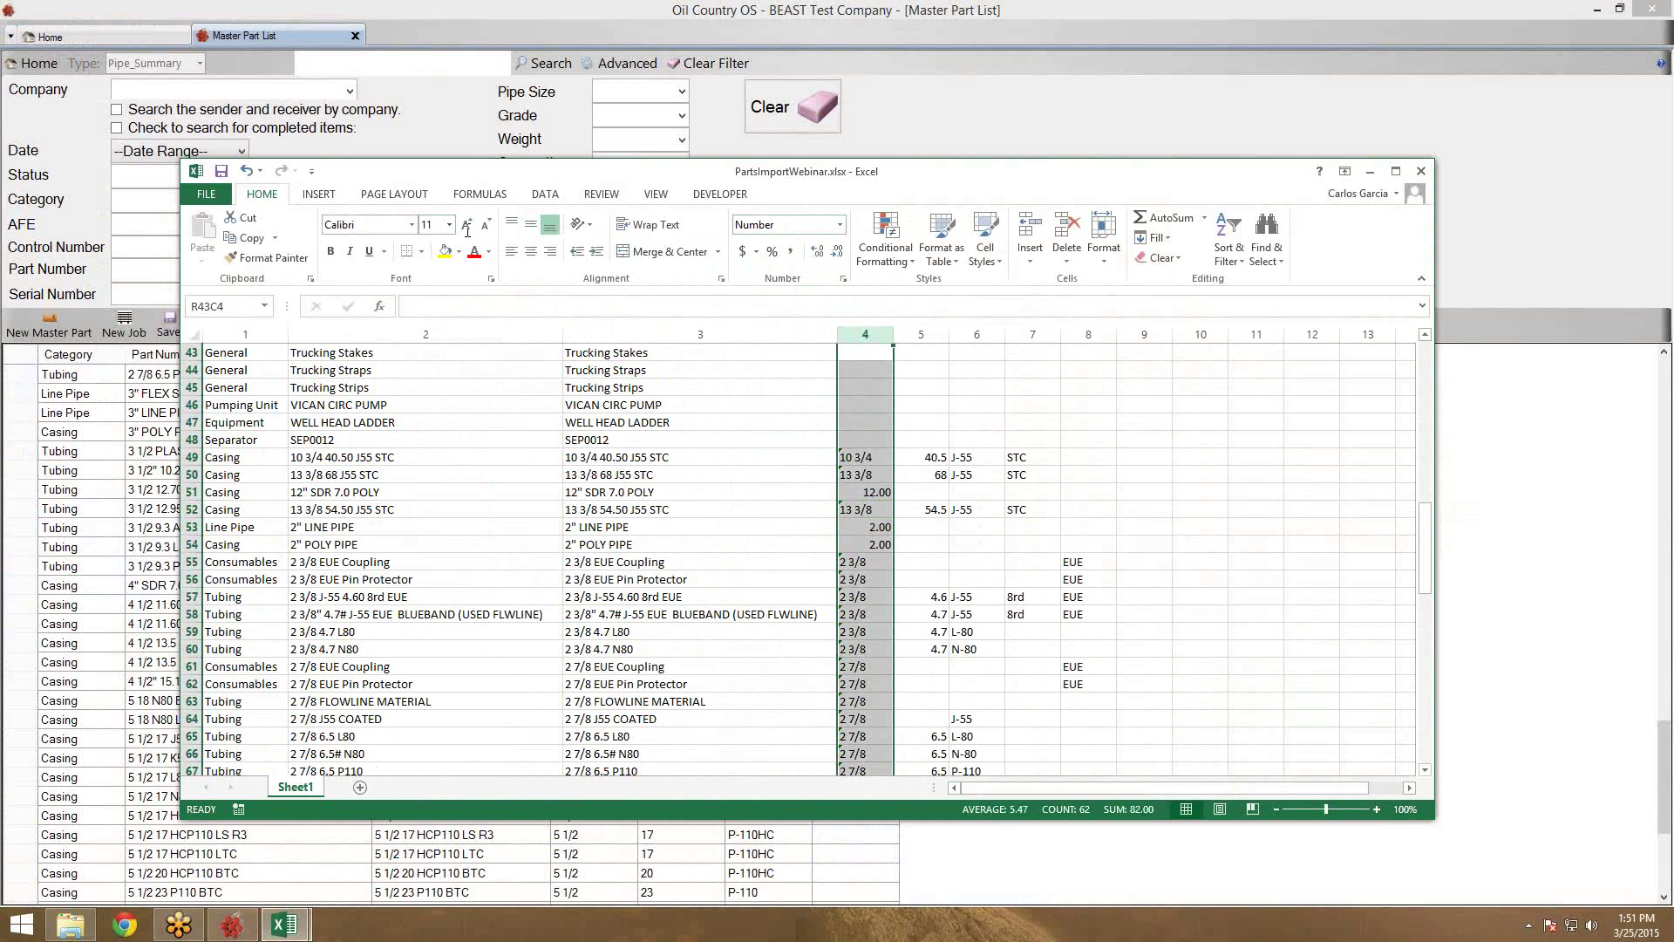
left_click(839, 225)
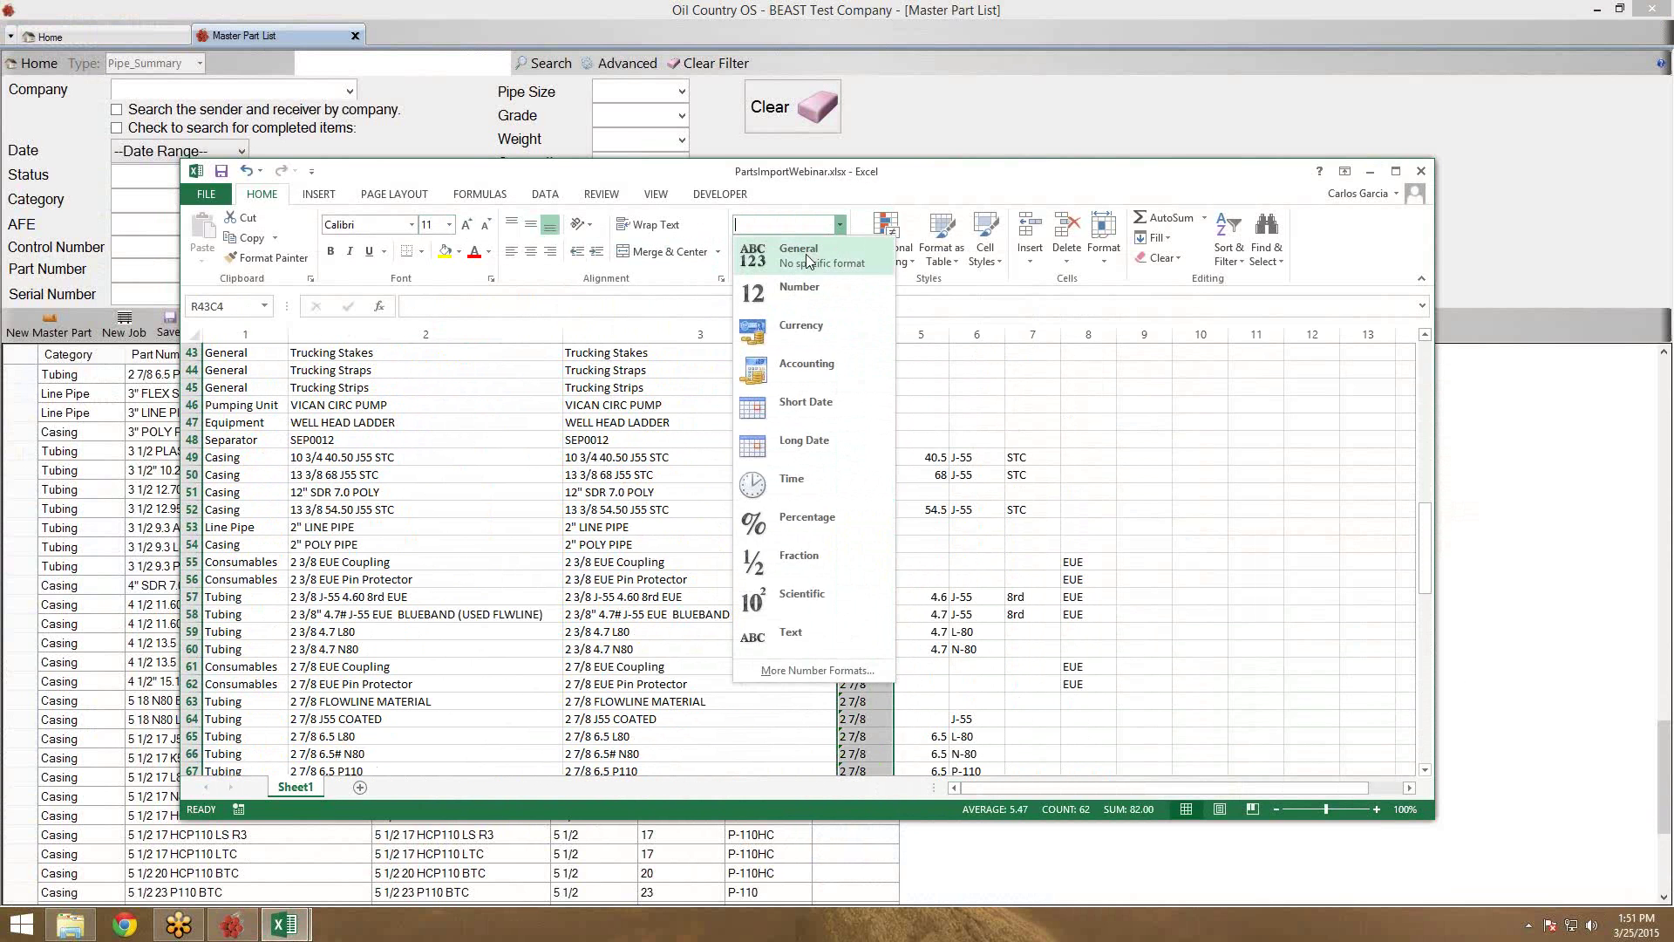
left_click(789, 261)
left_click(871, 491)
scroll(916, 493, "down", 5)
left_click(872, 494)
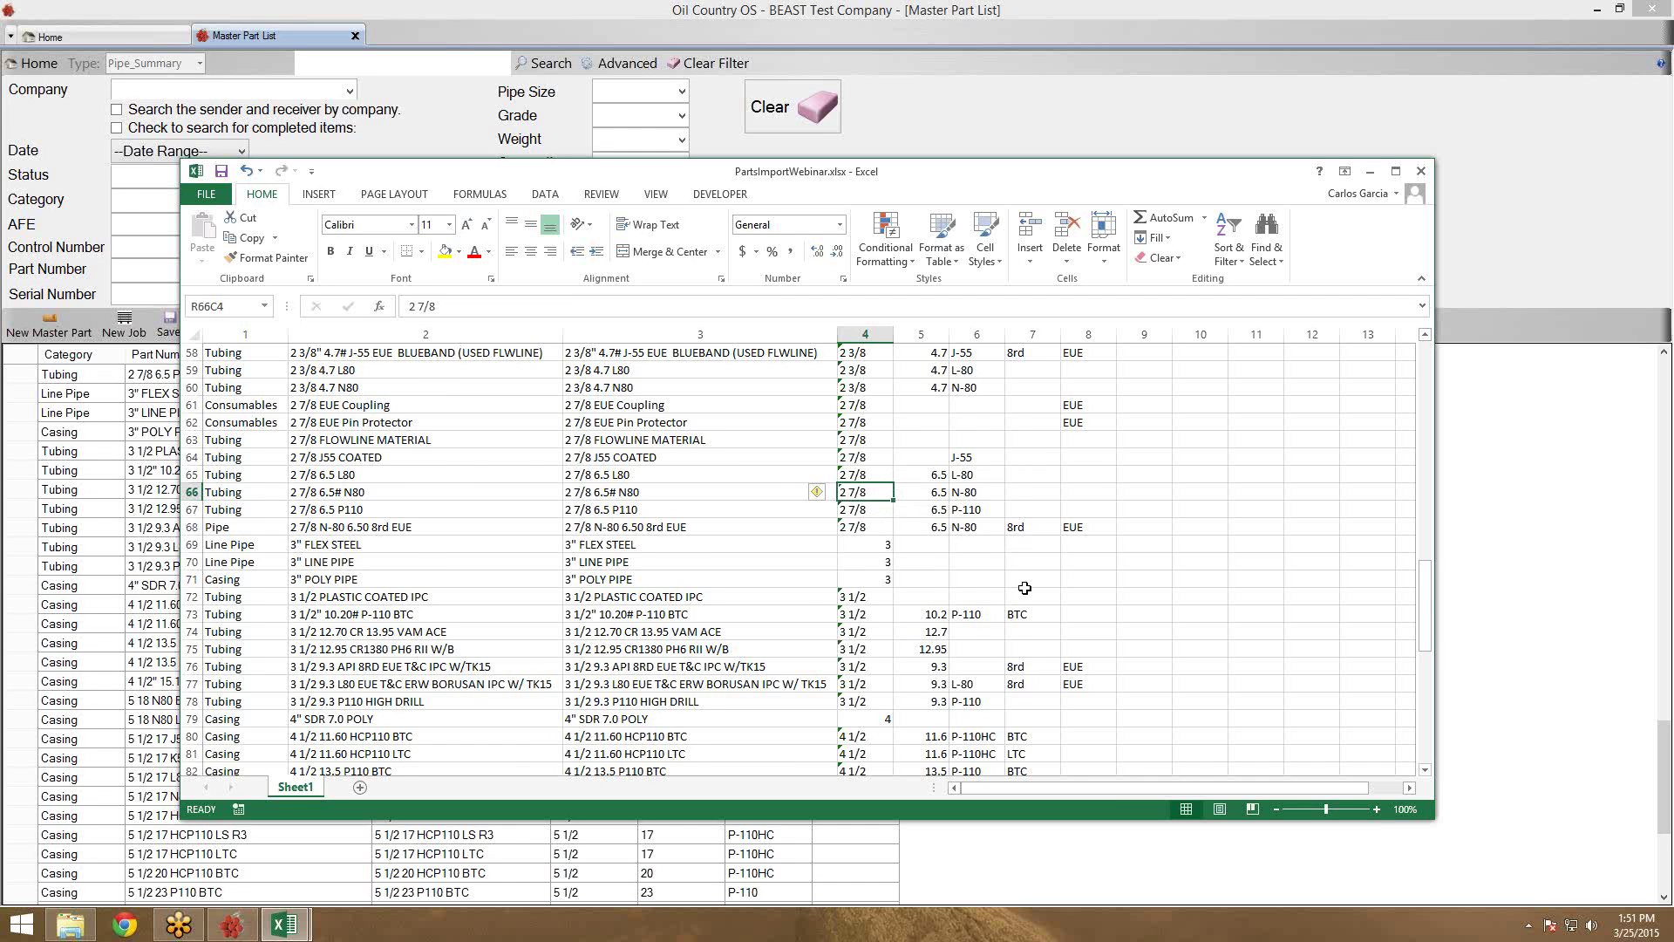
scroll(1019, 578, "down", 11)
scroll(1016, 575, "down", 3)
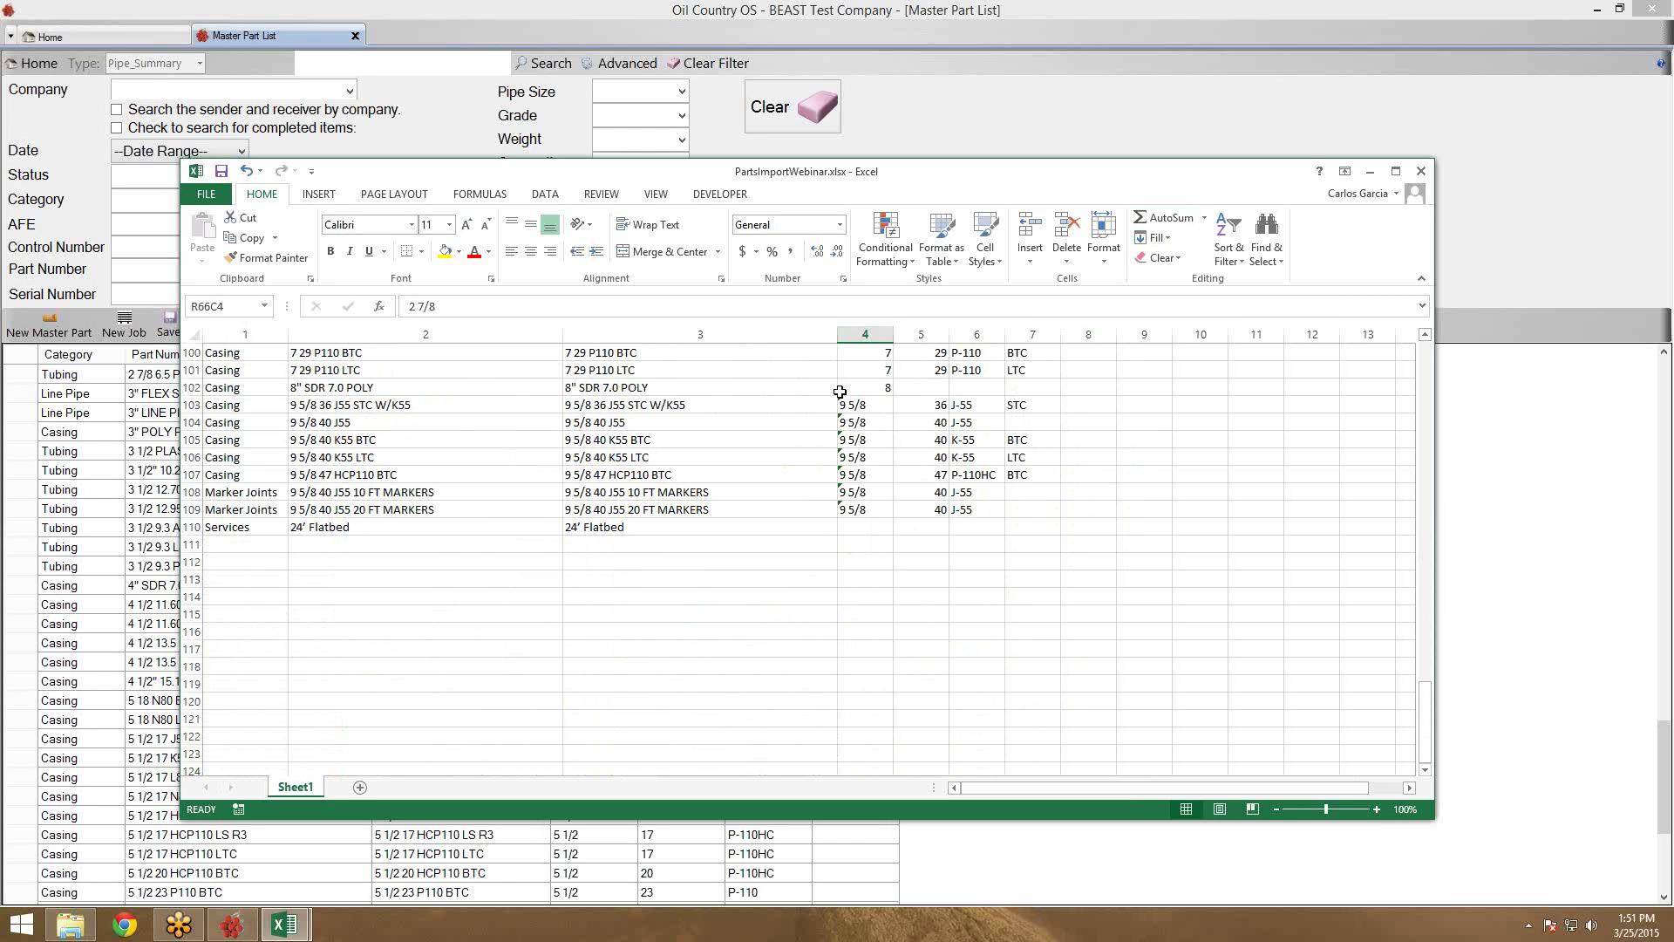
left_click(847, 458)
Switch back to Oil Country OS and open the part 4 1/2 13.5 P110 BTC from the Master Part List
left_click(977, 10)
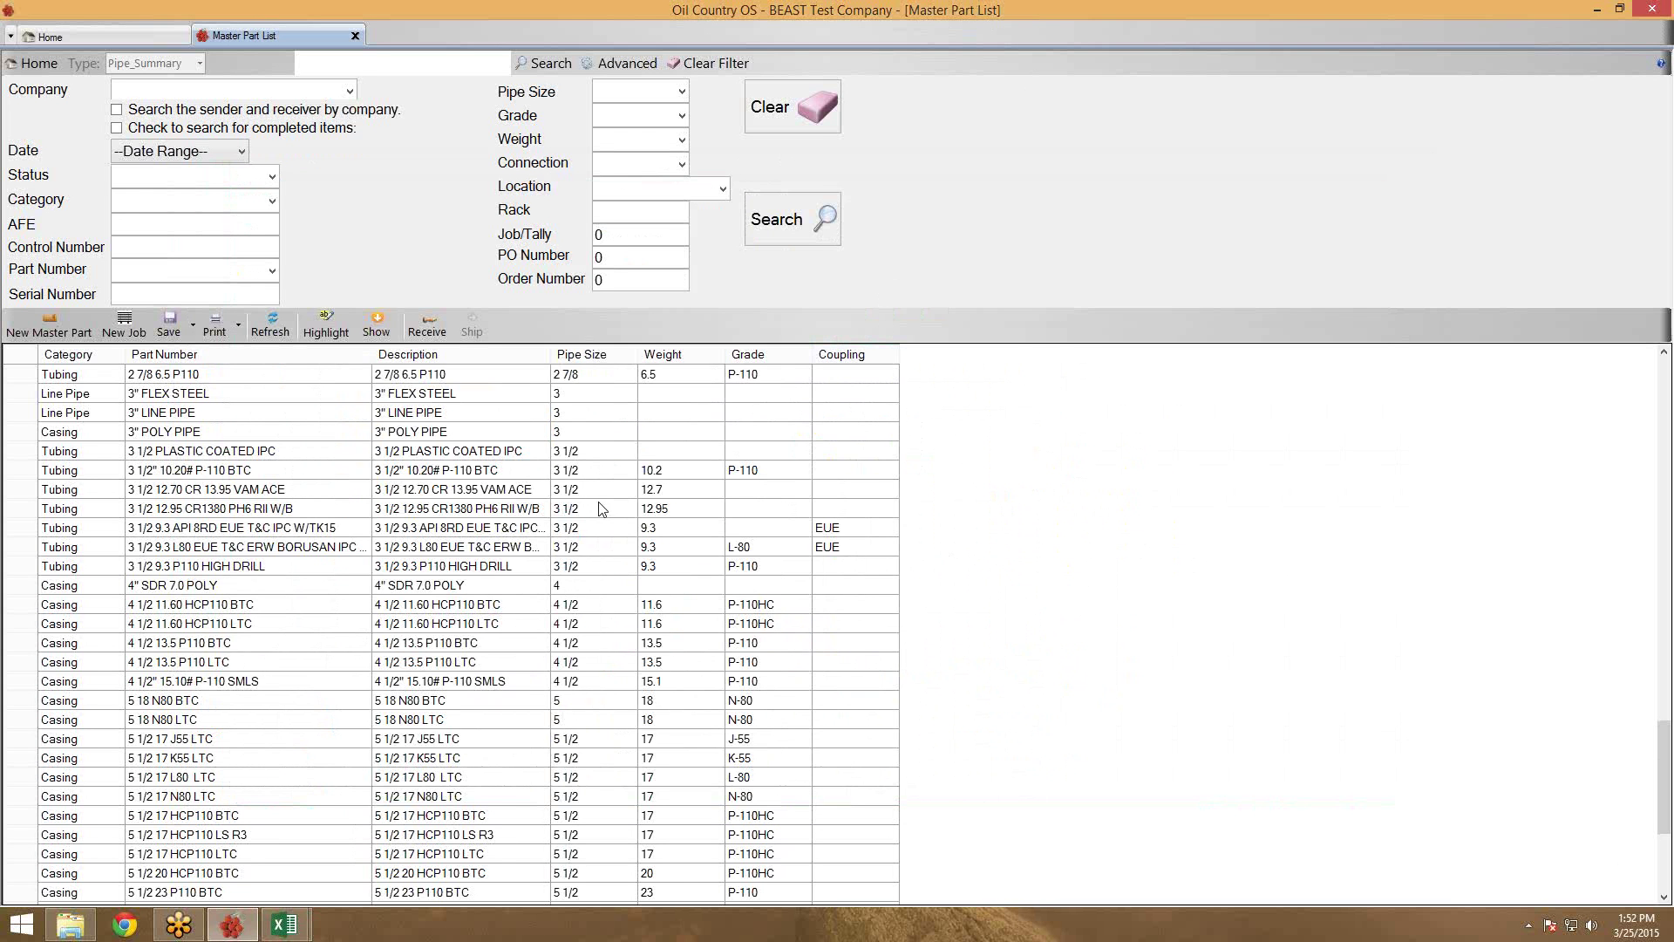
left_click(735, 667)
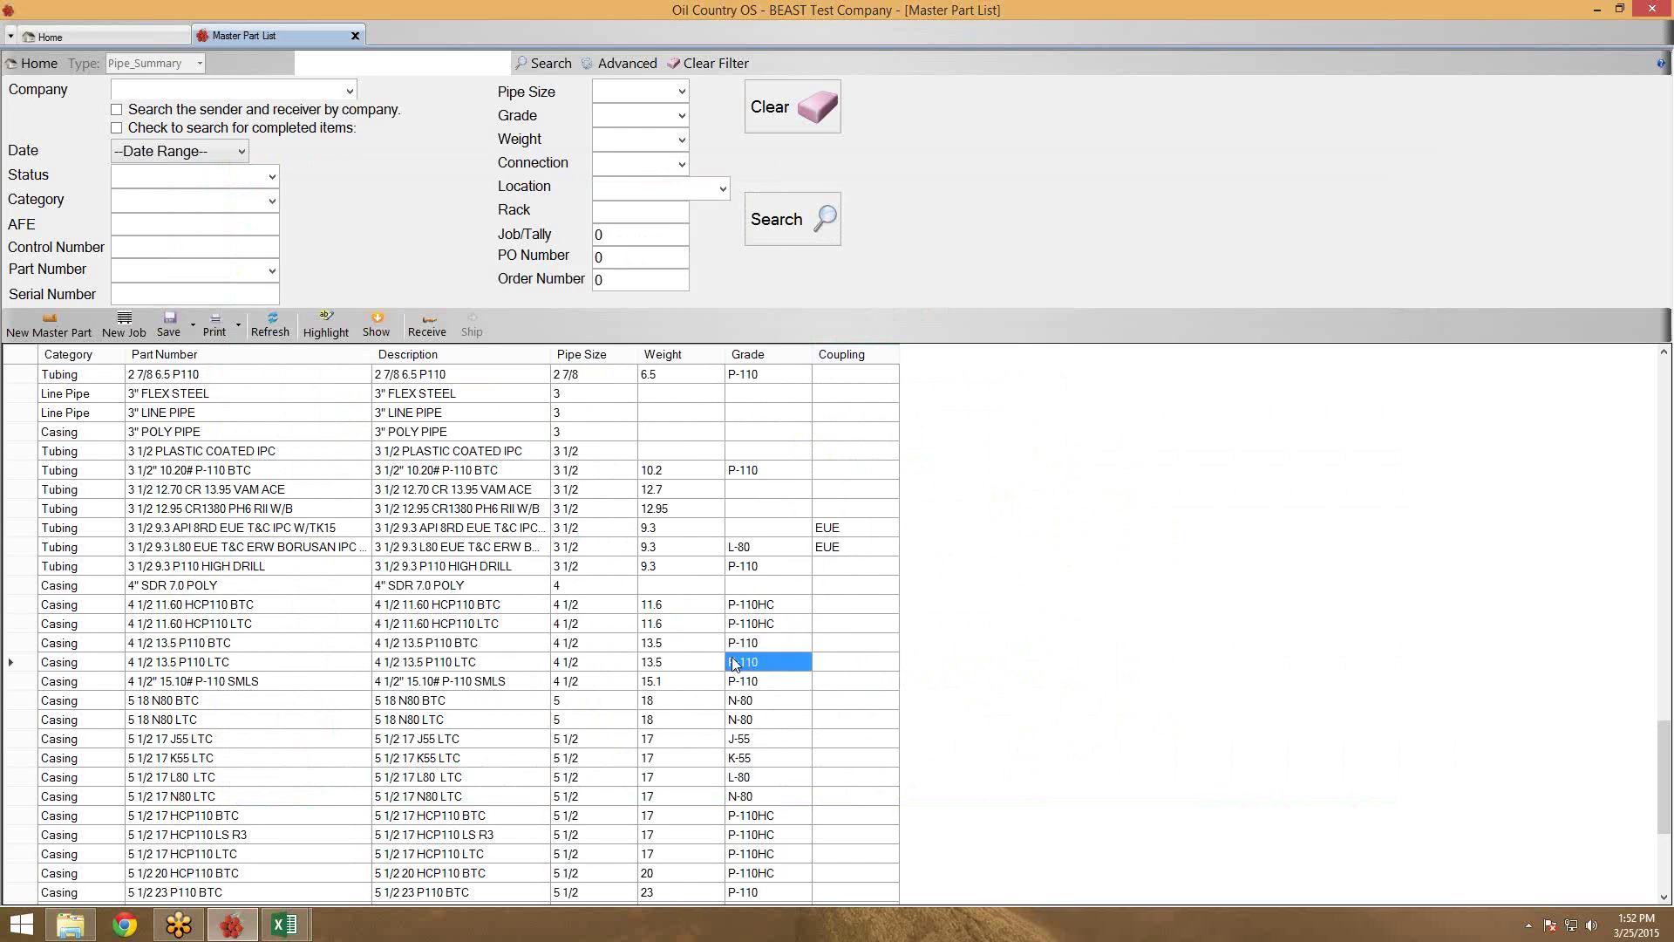
scroll(735, 663, "down", 2)
left_click(190, 527)
double_click(190, 527)
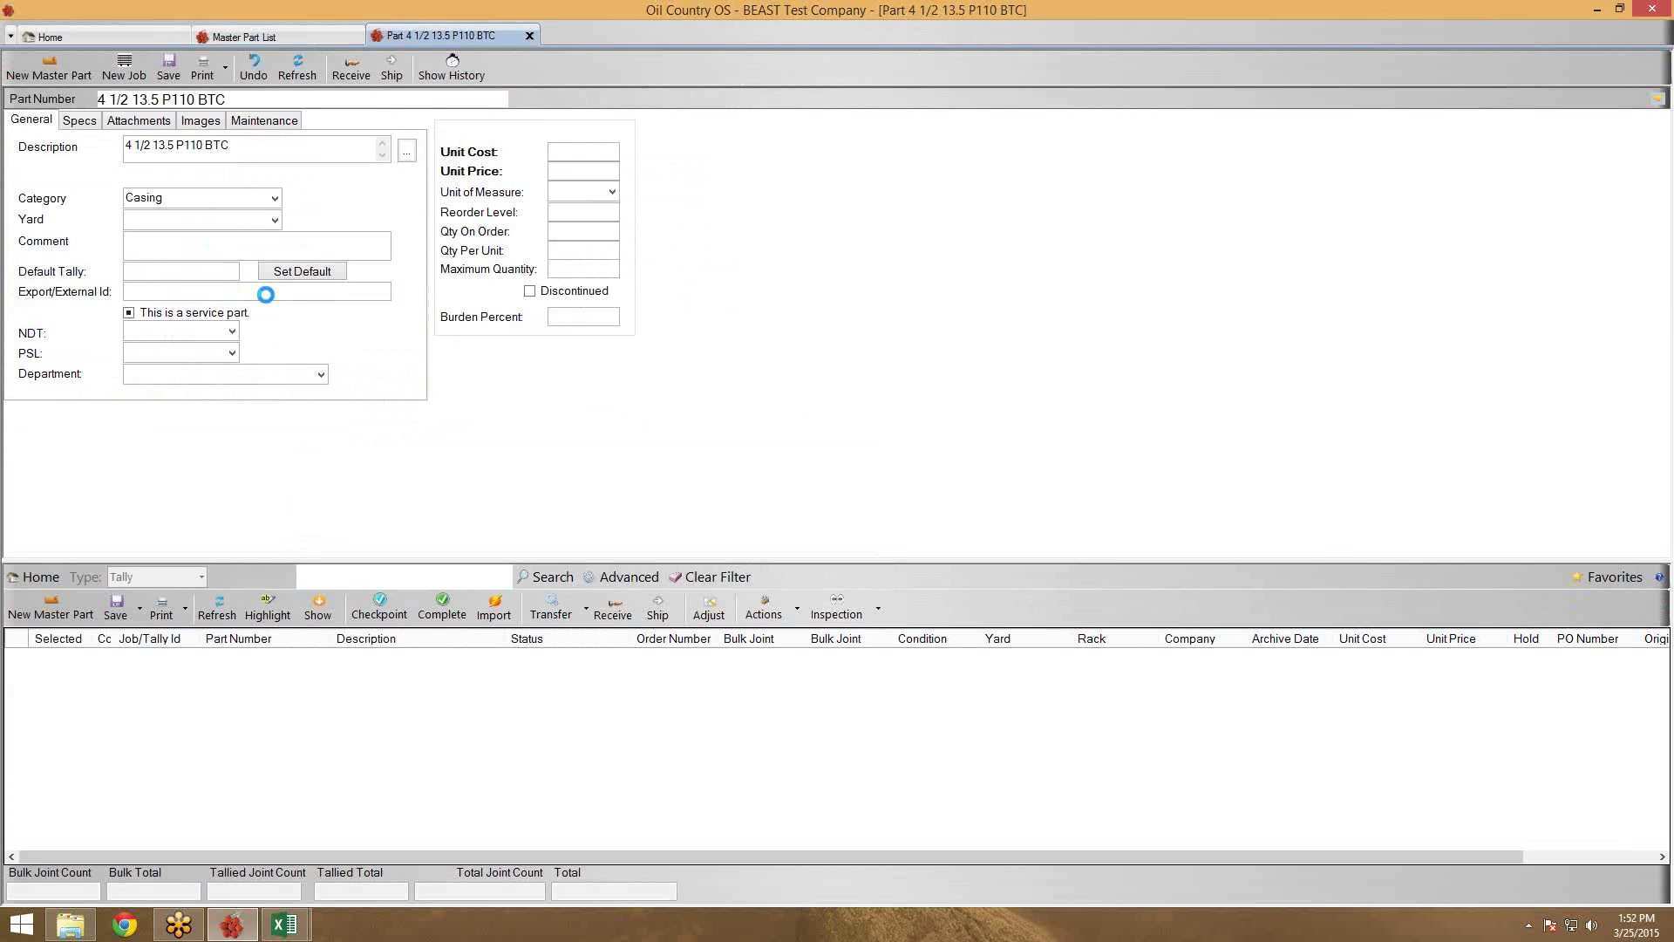
Examine the part's specs, including size, weight, grade, connection and the dimension fields
left_click(81, 123)
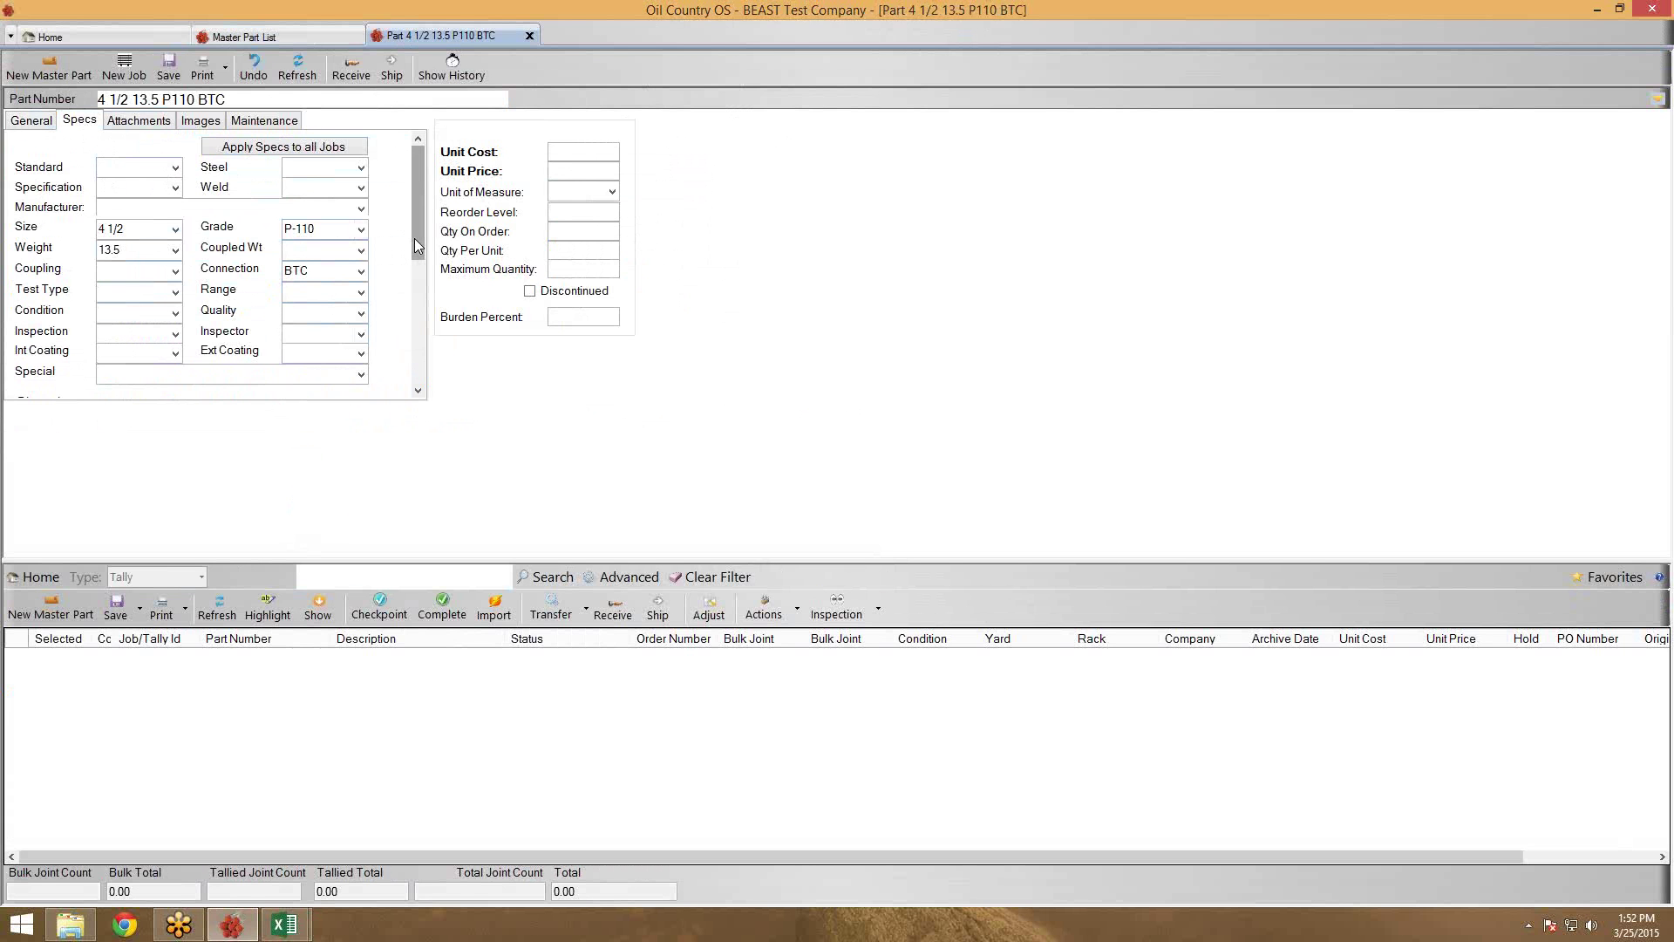
left_click_drag(415, 238, 410, 302)
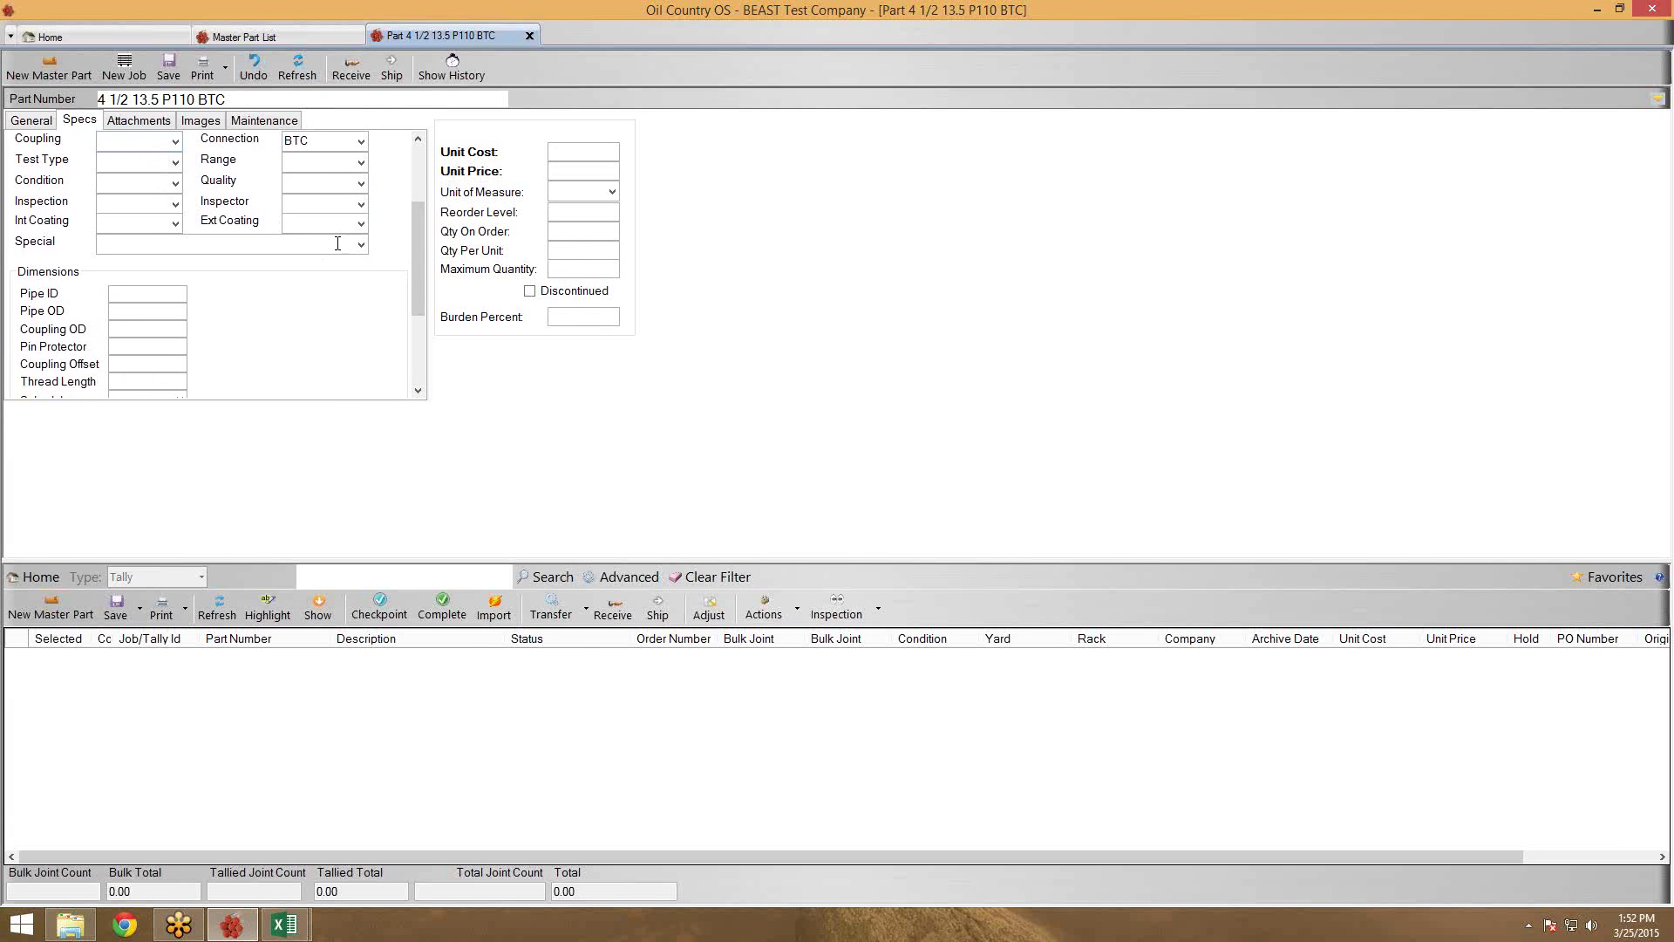
left_click_drag(416, 276, 434, 216)
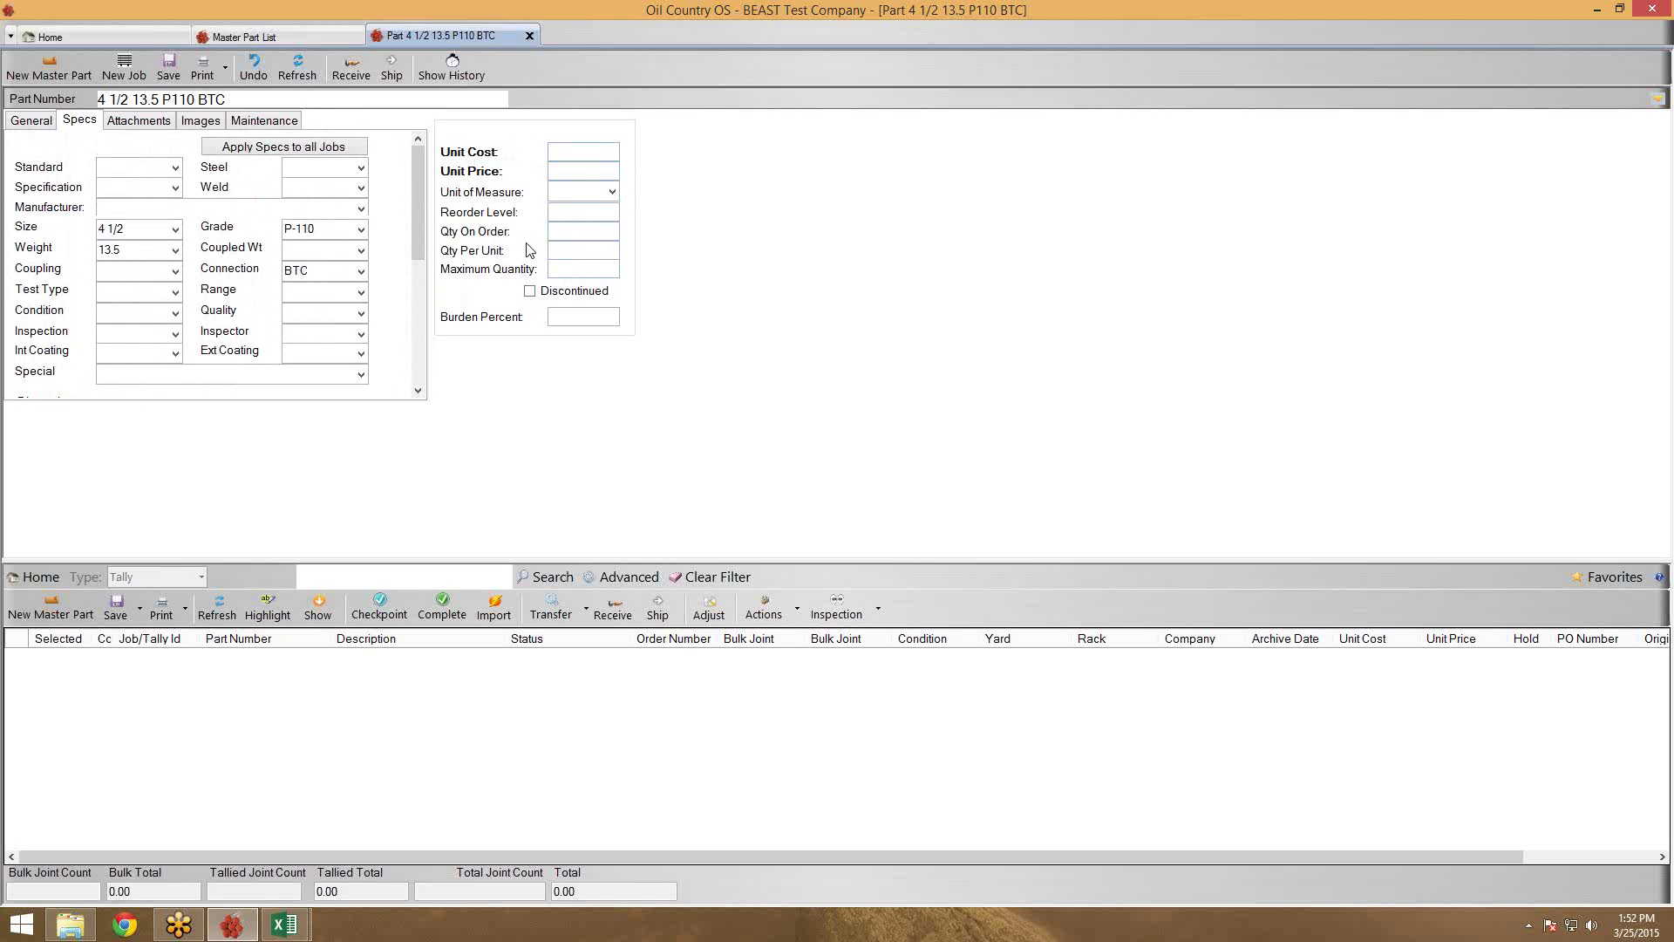
Set the part's unit of measure to Feet and close the part record
left_click(615, 193)
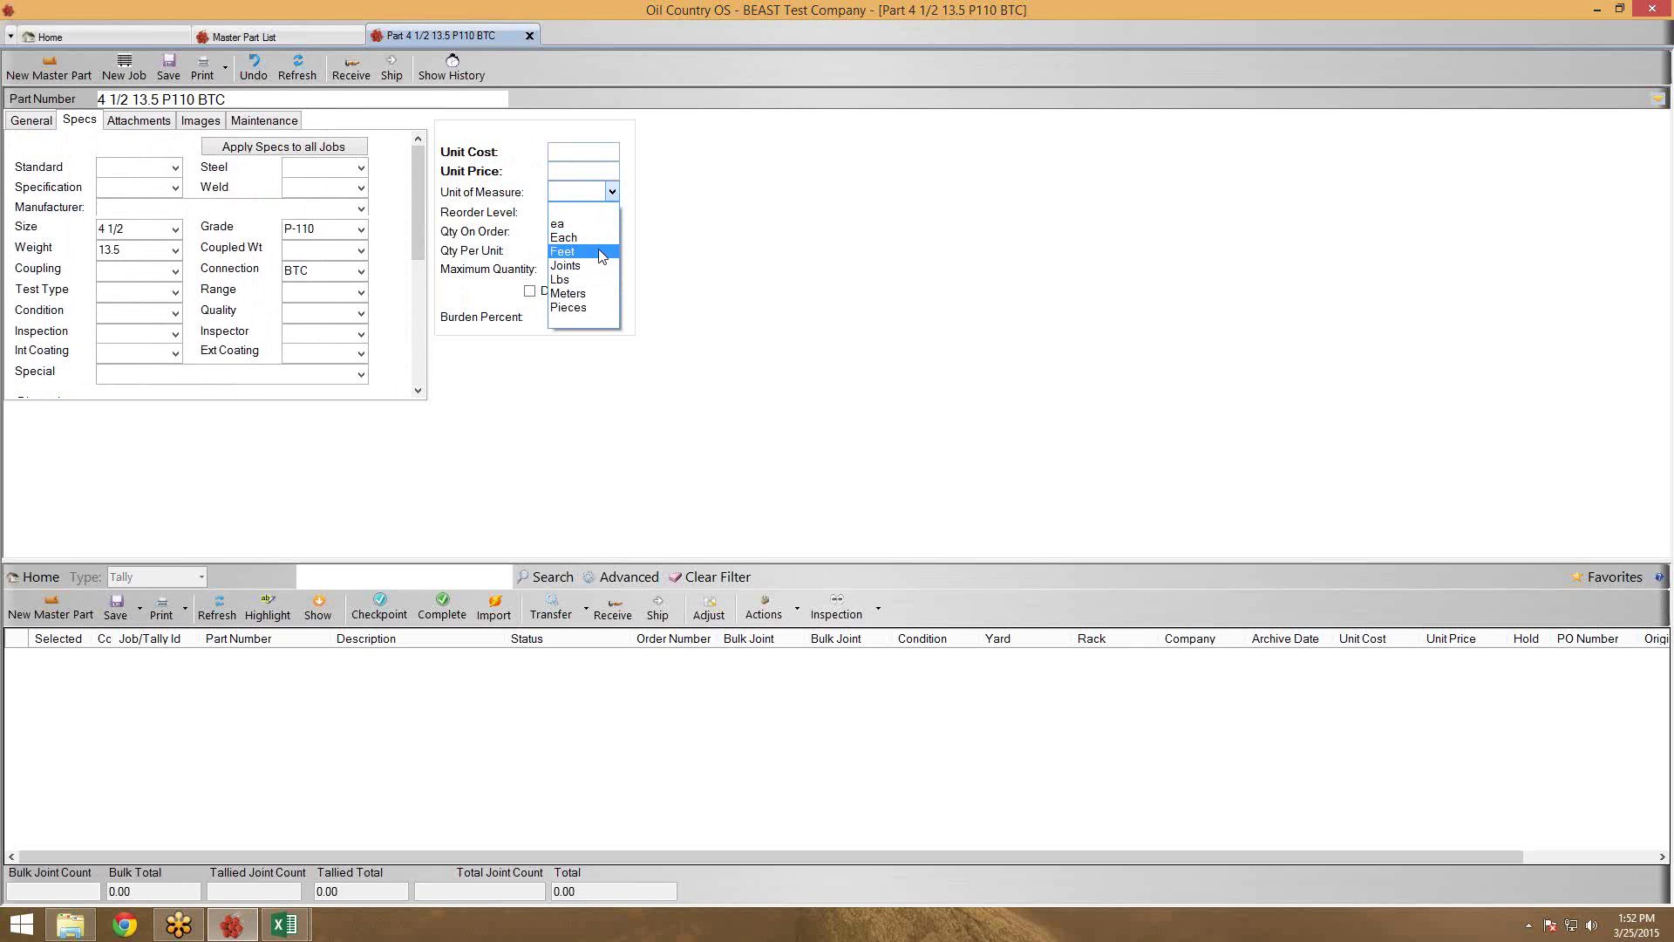
left_click(571, 247)
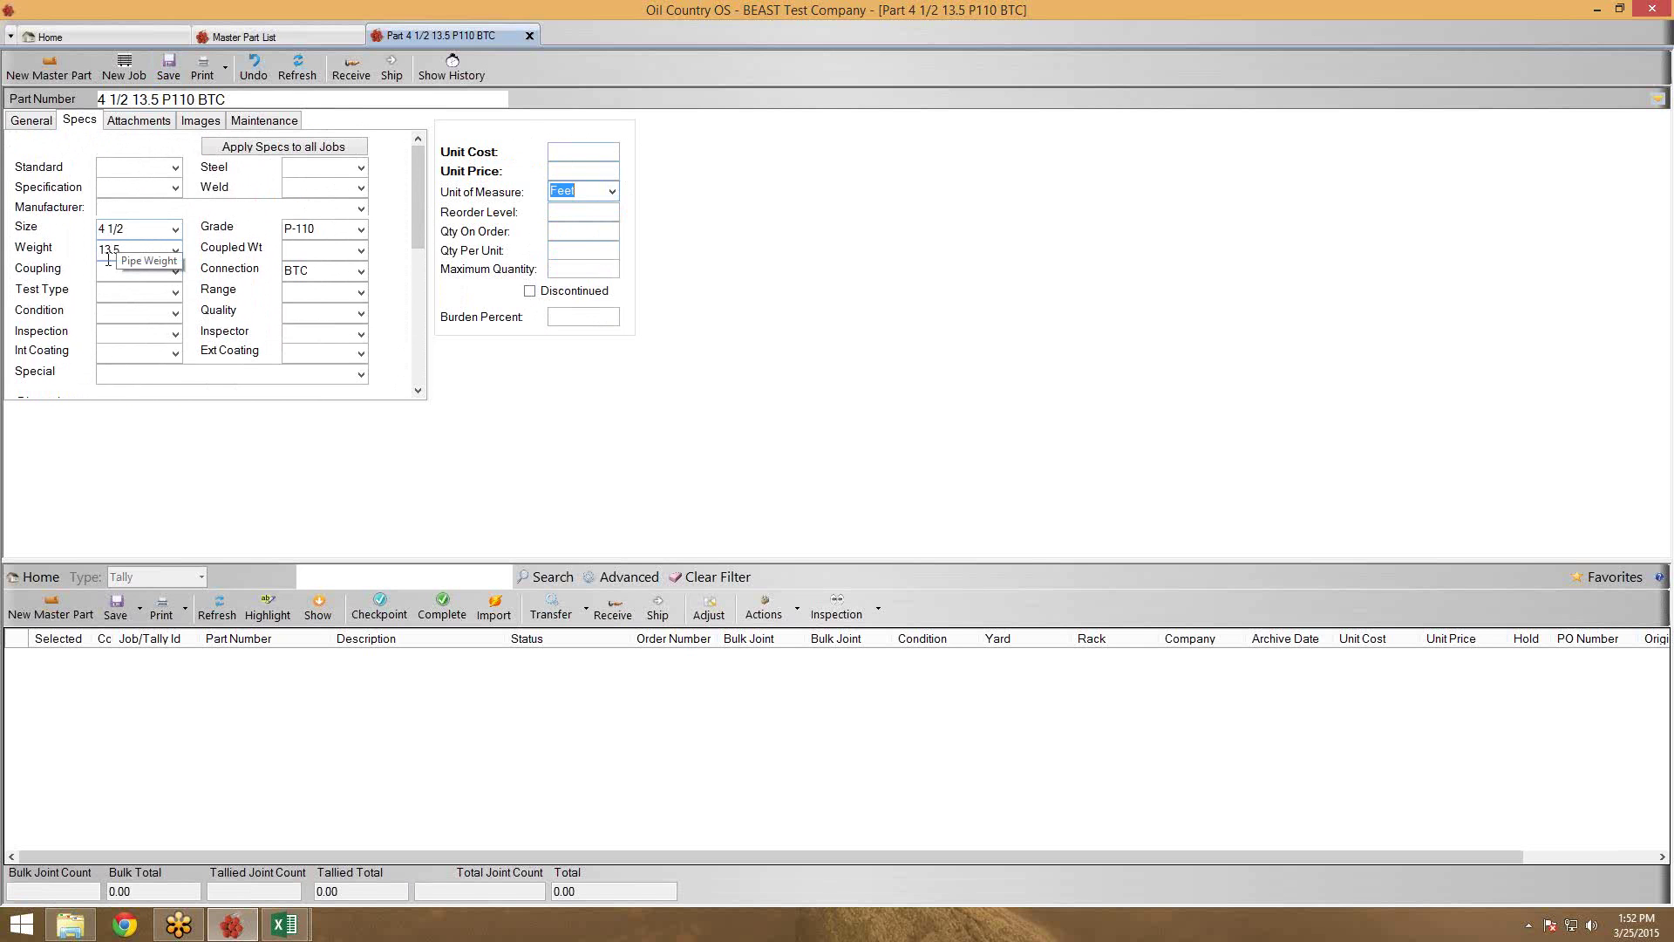
left_click(529, 36)
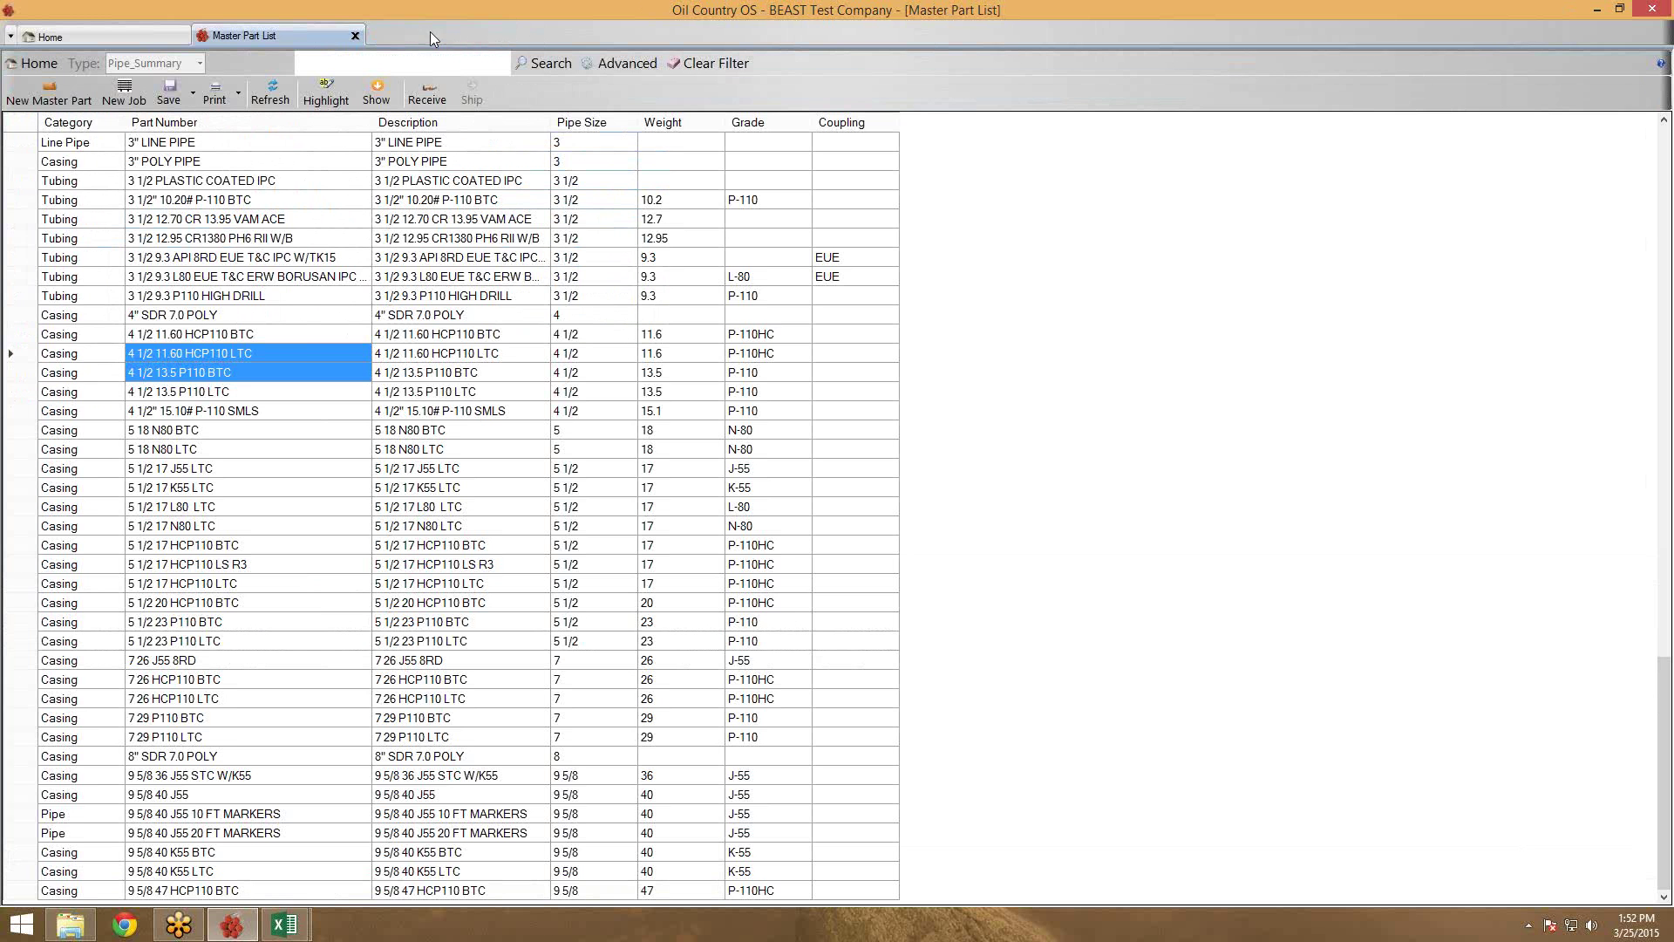
Look through the tubing and casing part numbers in the Master Part List, comparing 3 1/2 and 4 1/2 parts
scroll(410, 479, "up", 7)
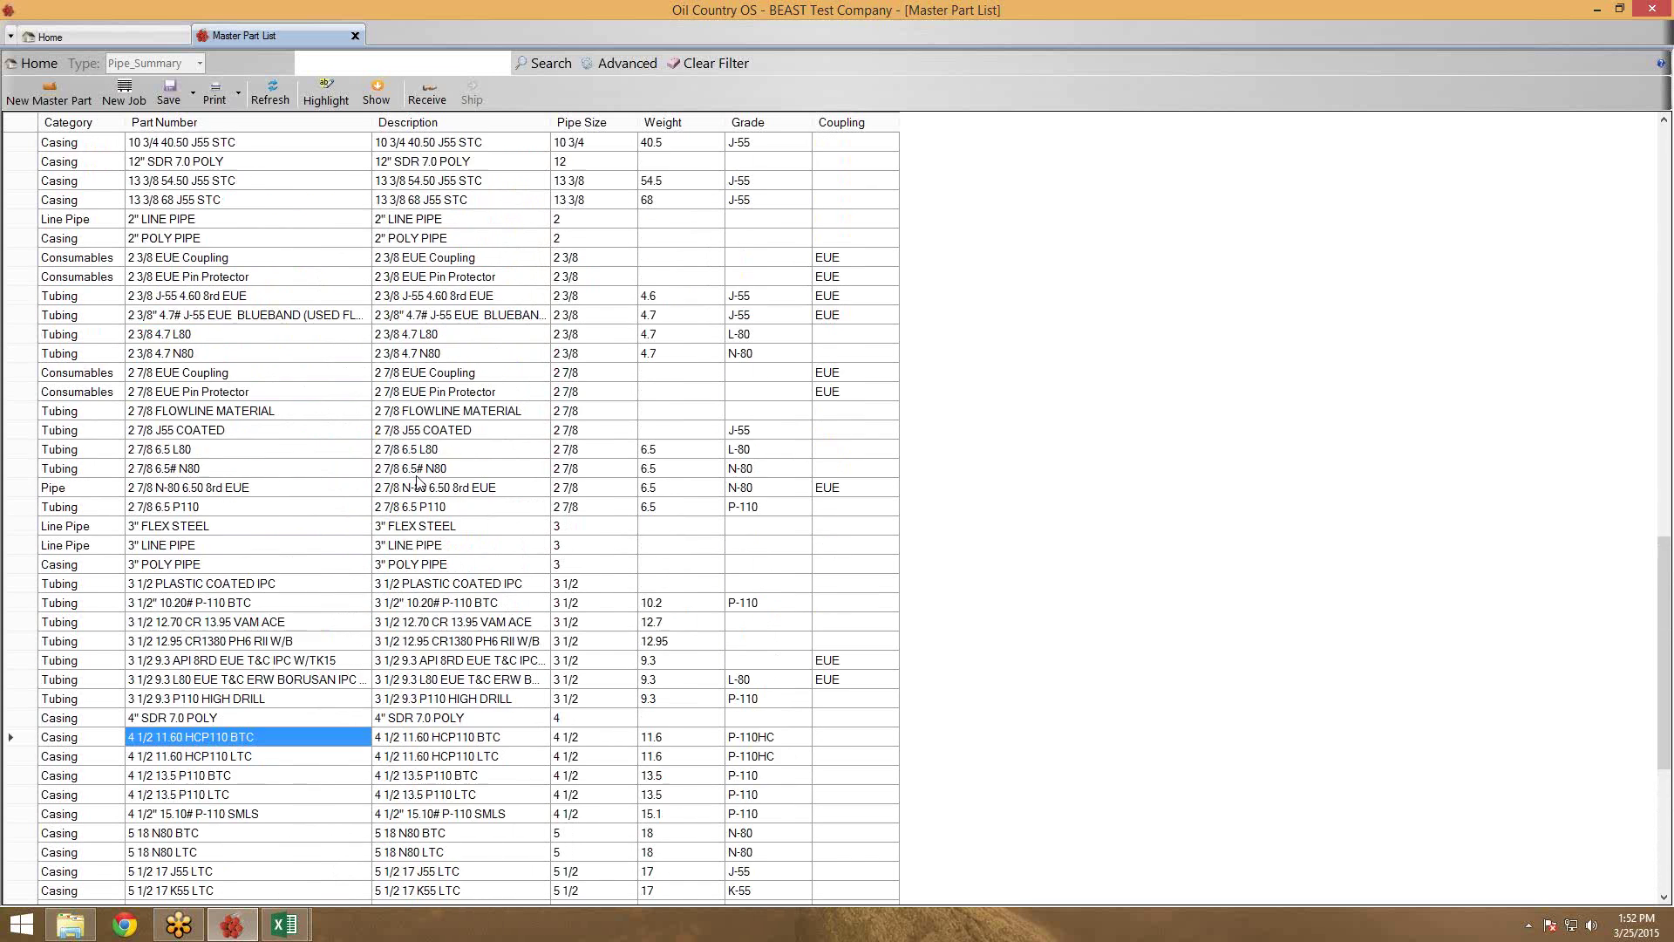
scroll(419, 480, "down", 6)
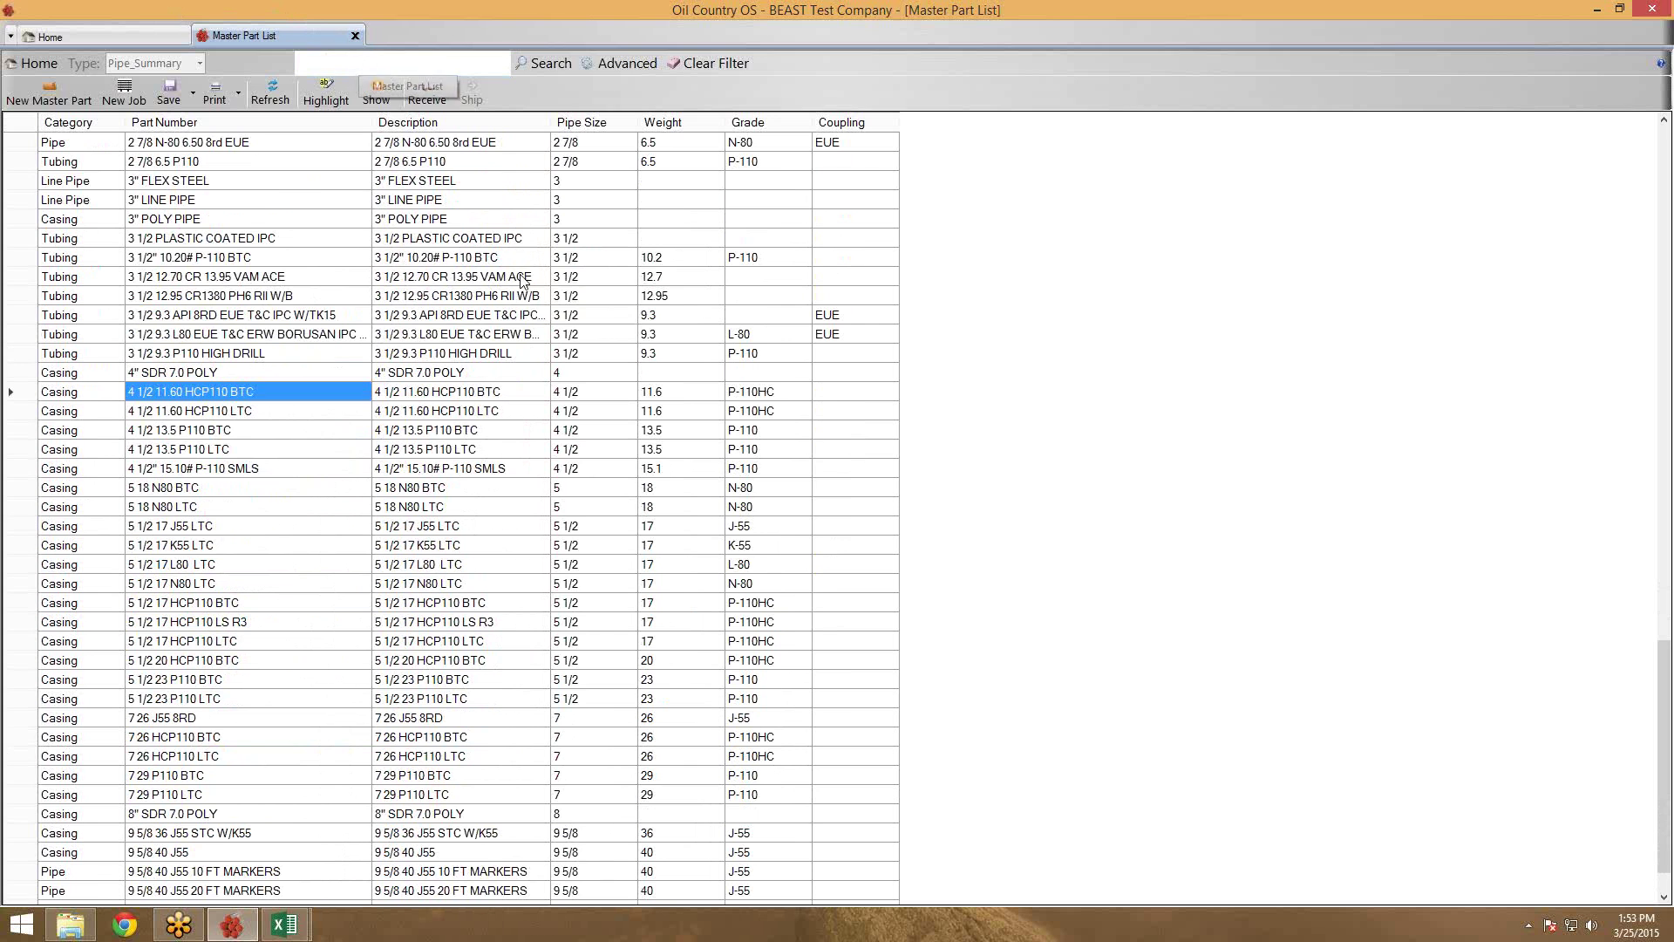
left_click(218, 319)
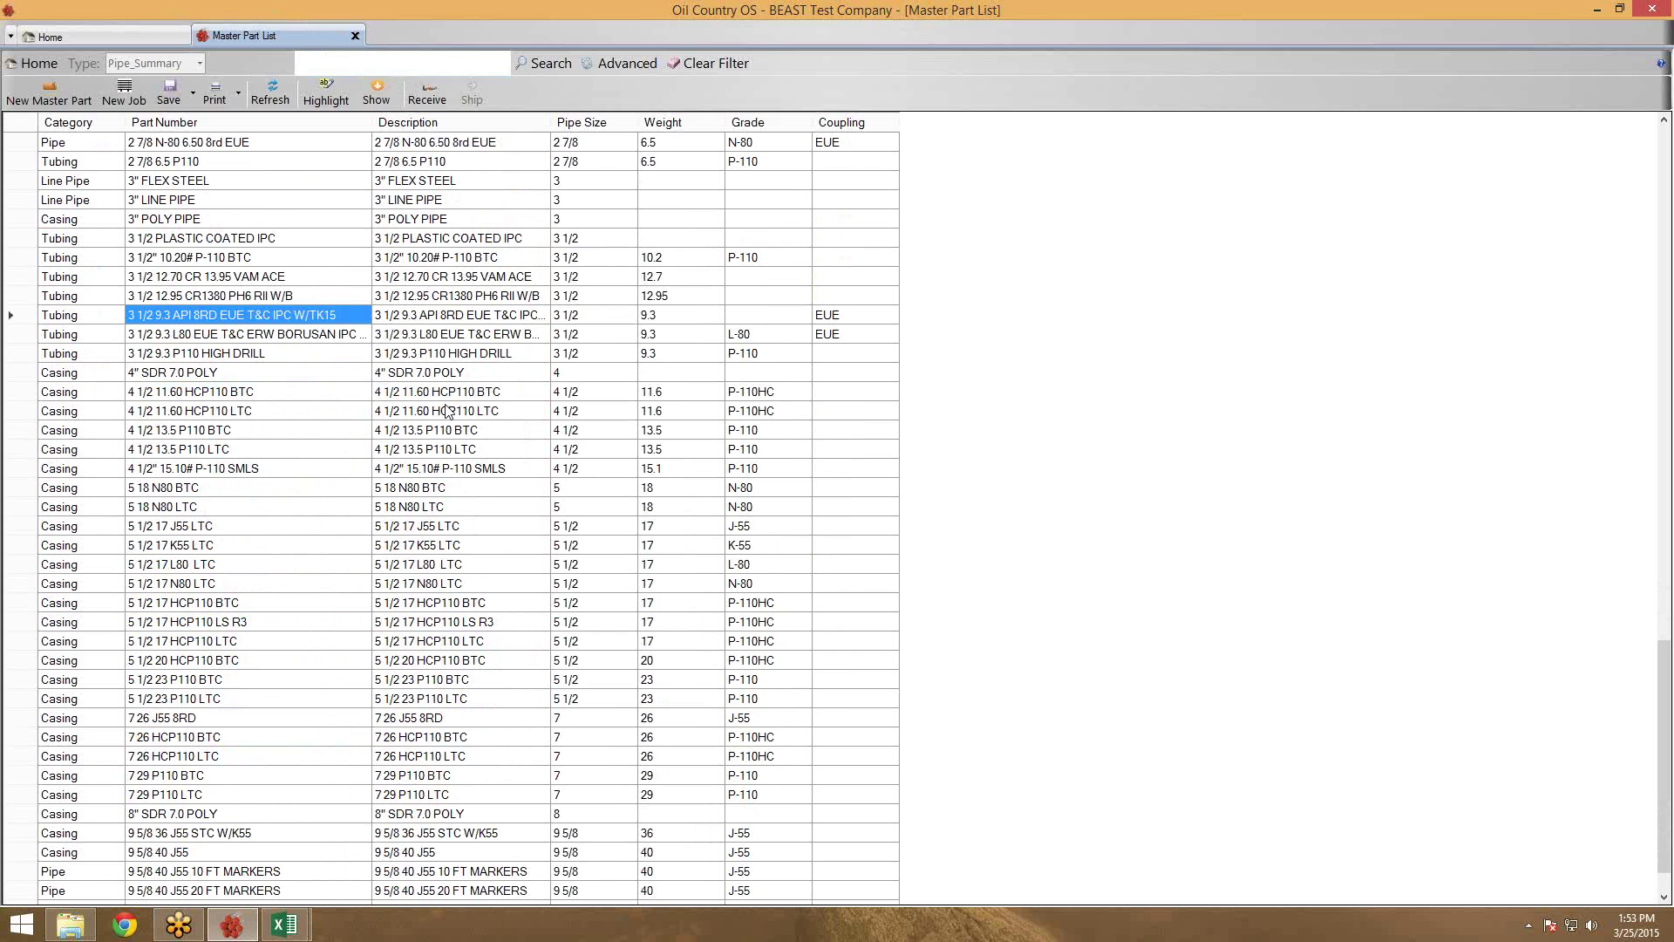
left_click(206, 396)
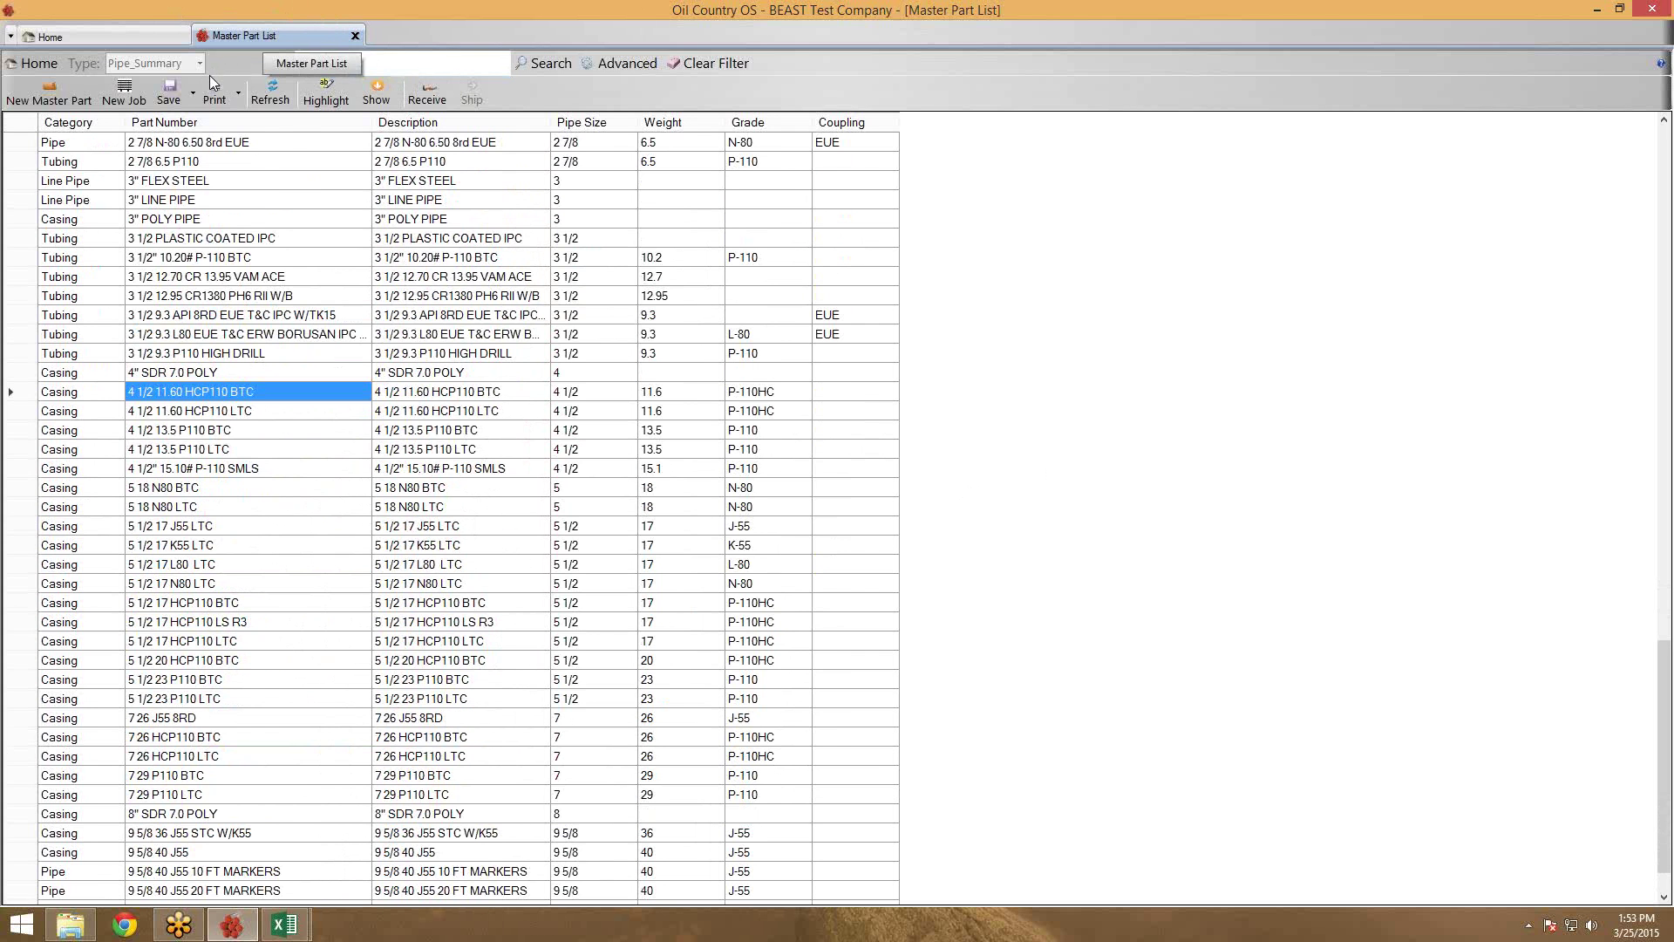
Export the master part list to Excel as OCOS_MasterPartList__201532500.xls in the WebinarPartsImport folder
left_click(193, 90)
left_click(193, 91)
left_click(193, 91)
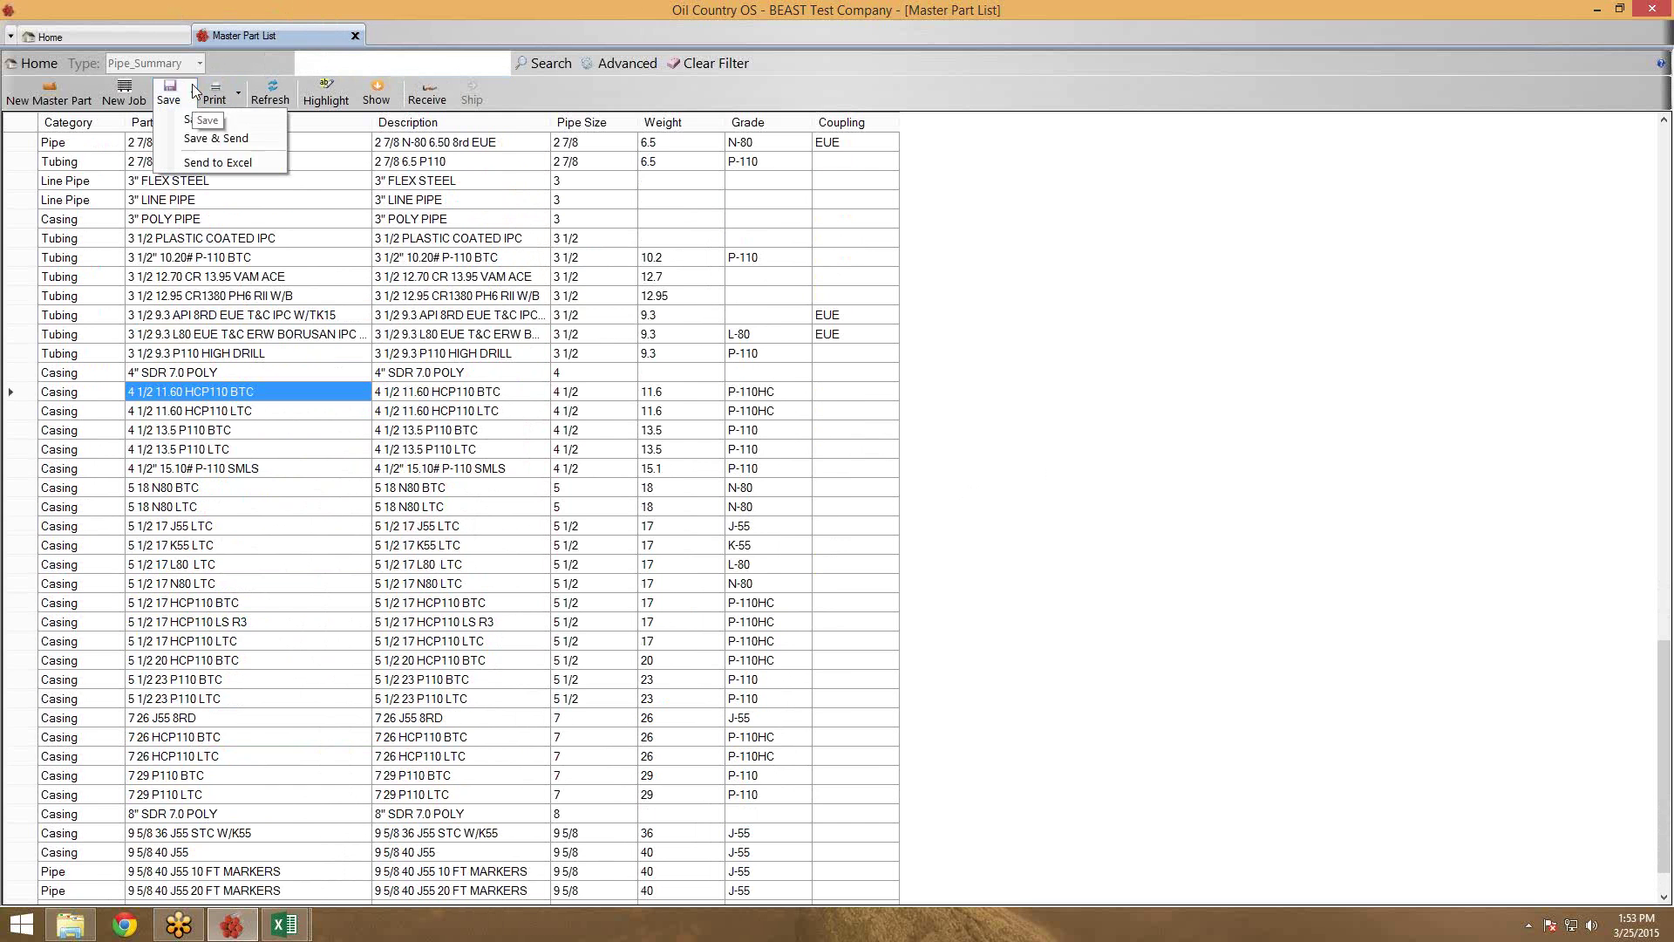
left_click(210, 162)
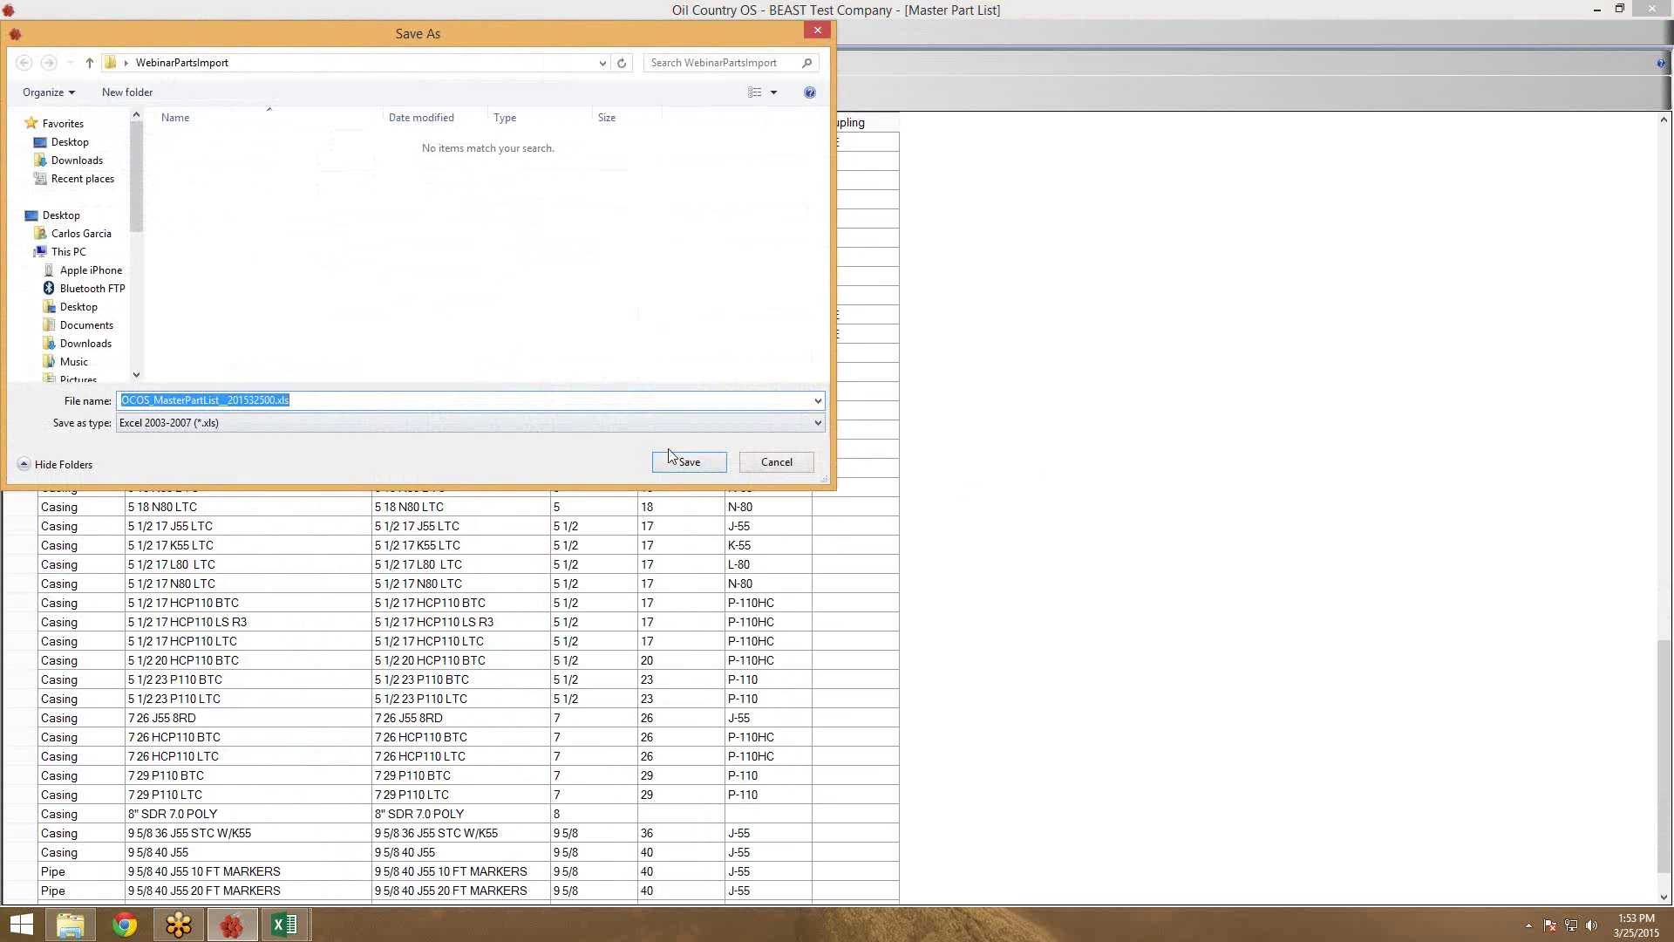
left_click(685, 463)
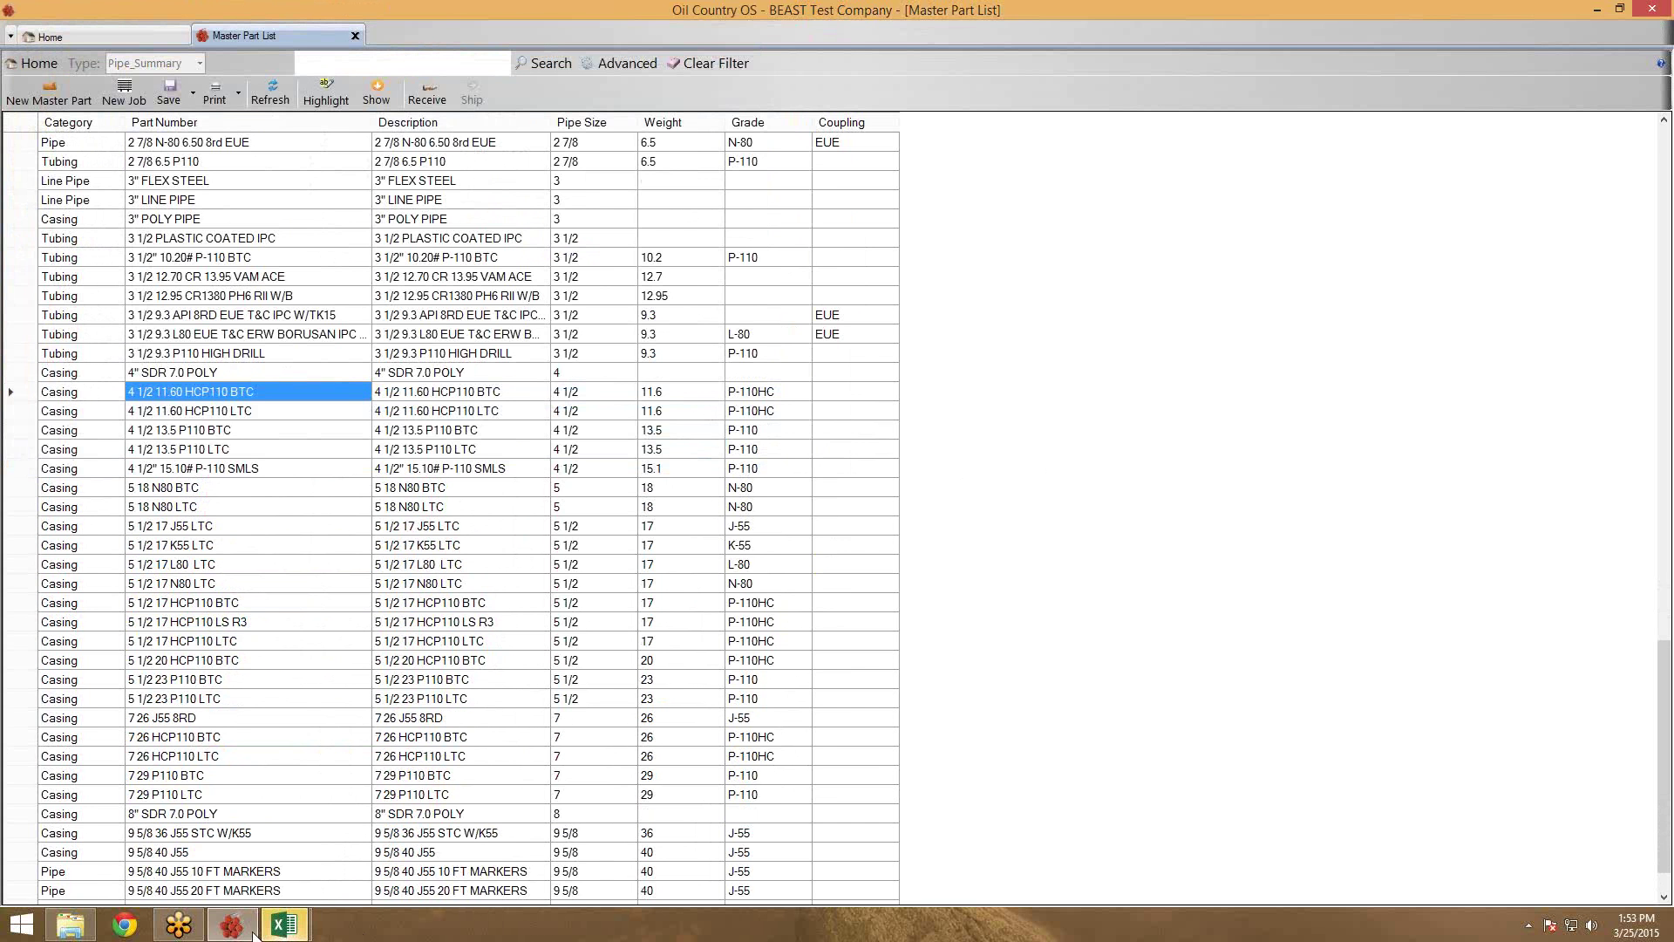
Open the exported OCOS_MasterPartList__201532500.xls in Excel despite the format warning, look across its columns through Coupling, and close it
mouse_move(286, 929)
left_click(324, 841)
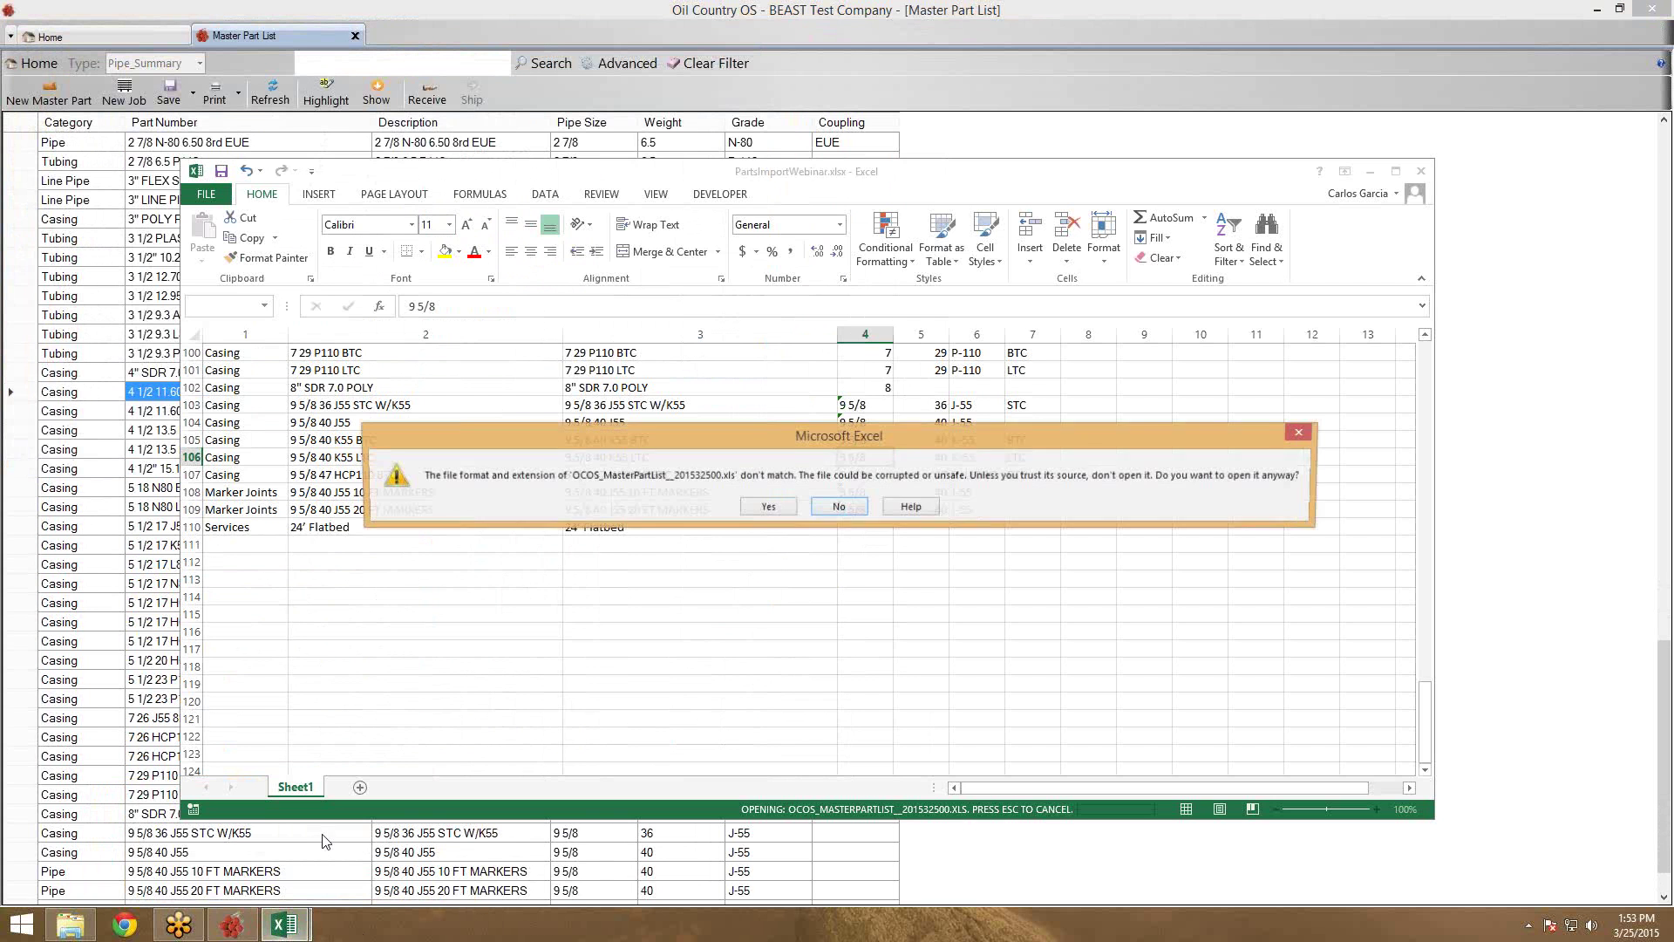
left_click(759, 507)
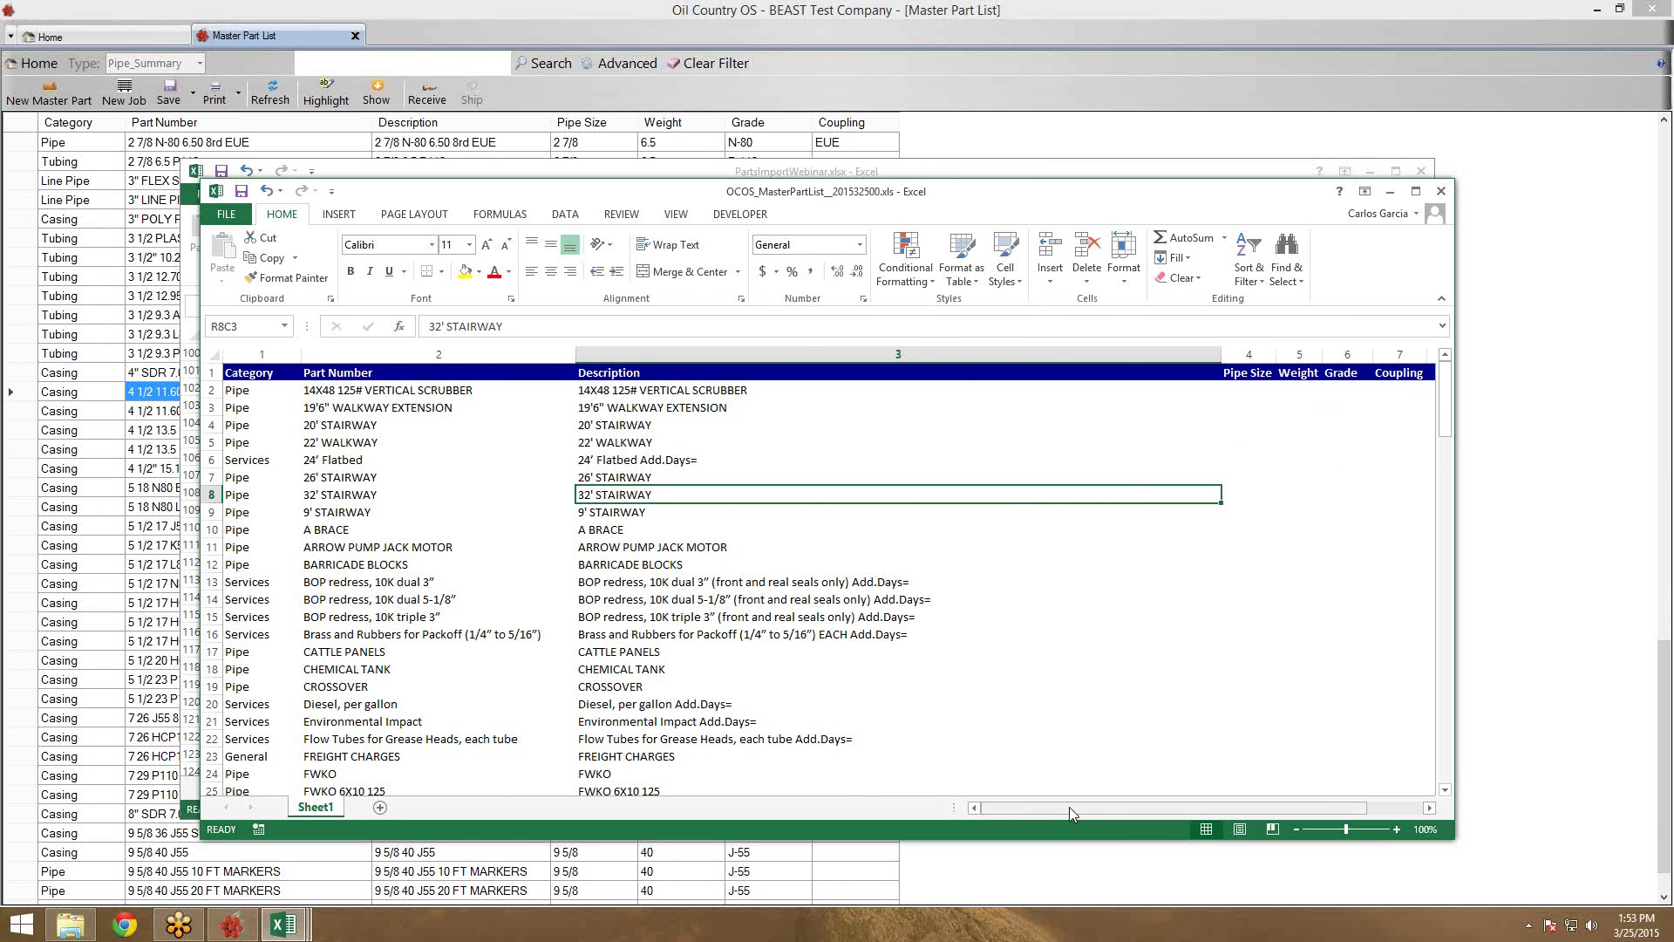
left_click_drag(1069, 807, 1149, 803)
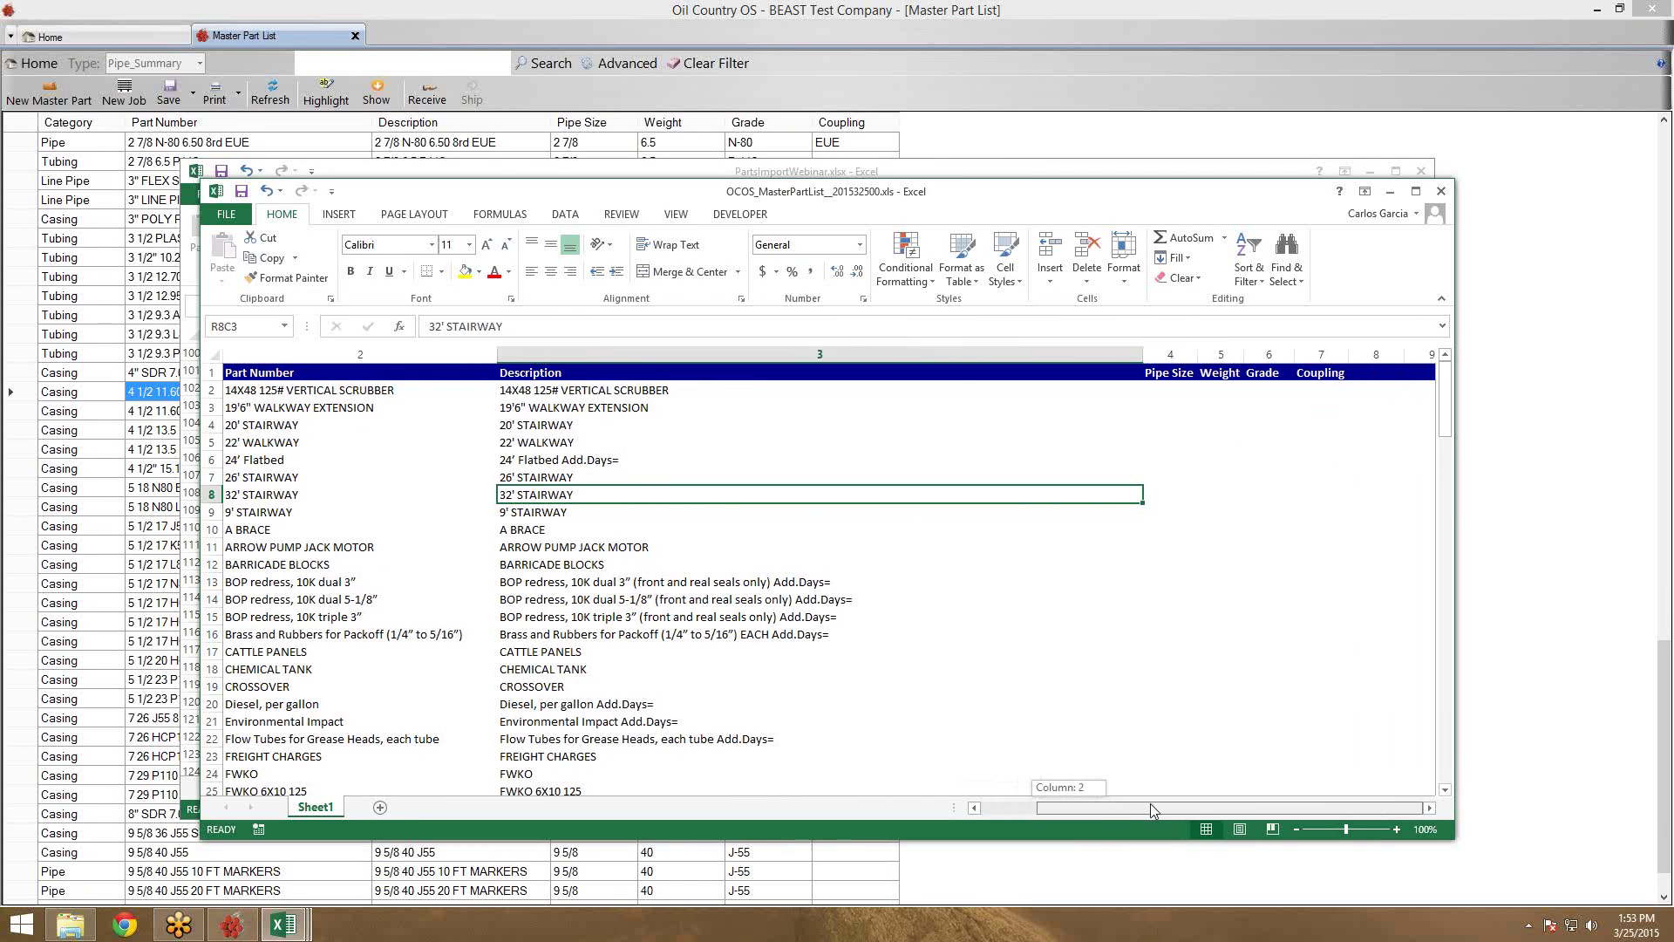
left_click(1372, 392)
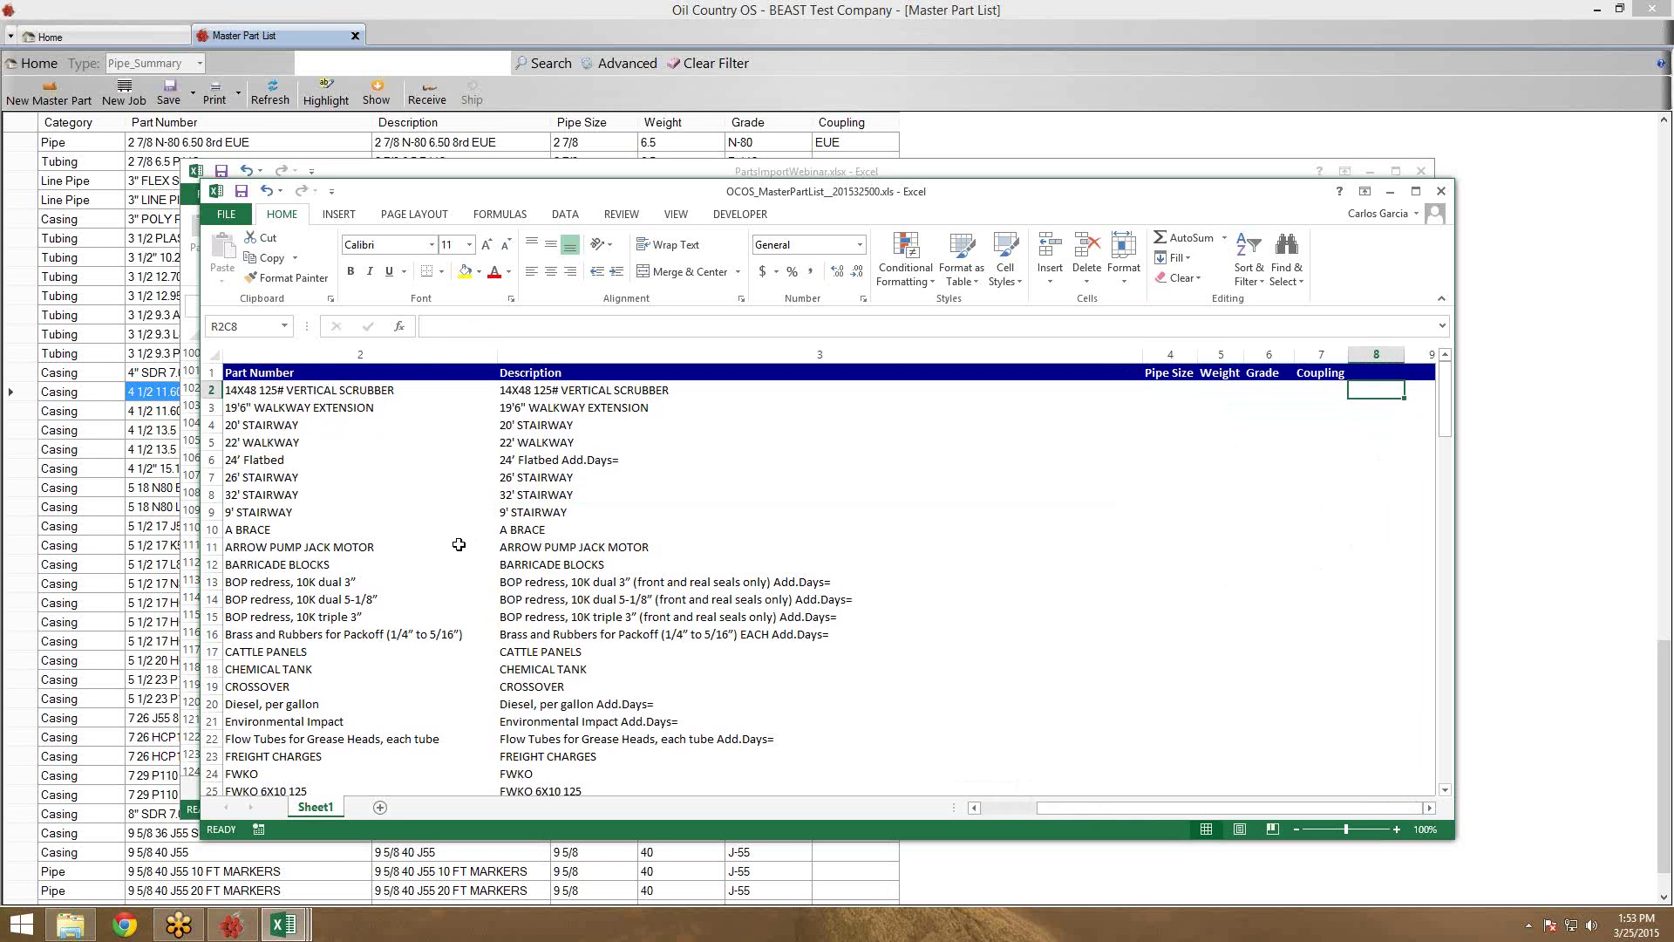
left_click(1447, 195)
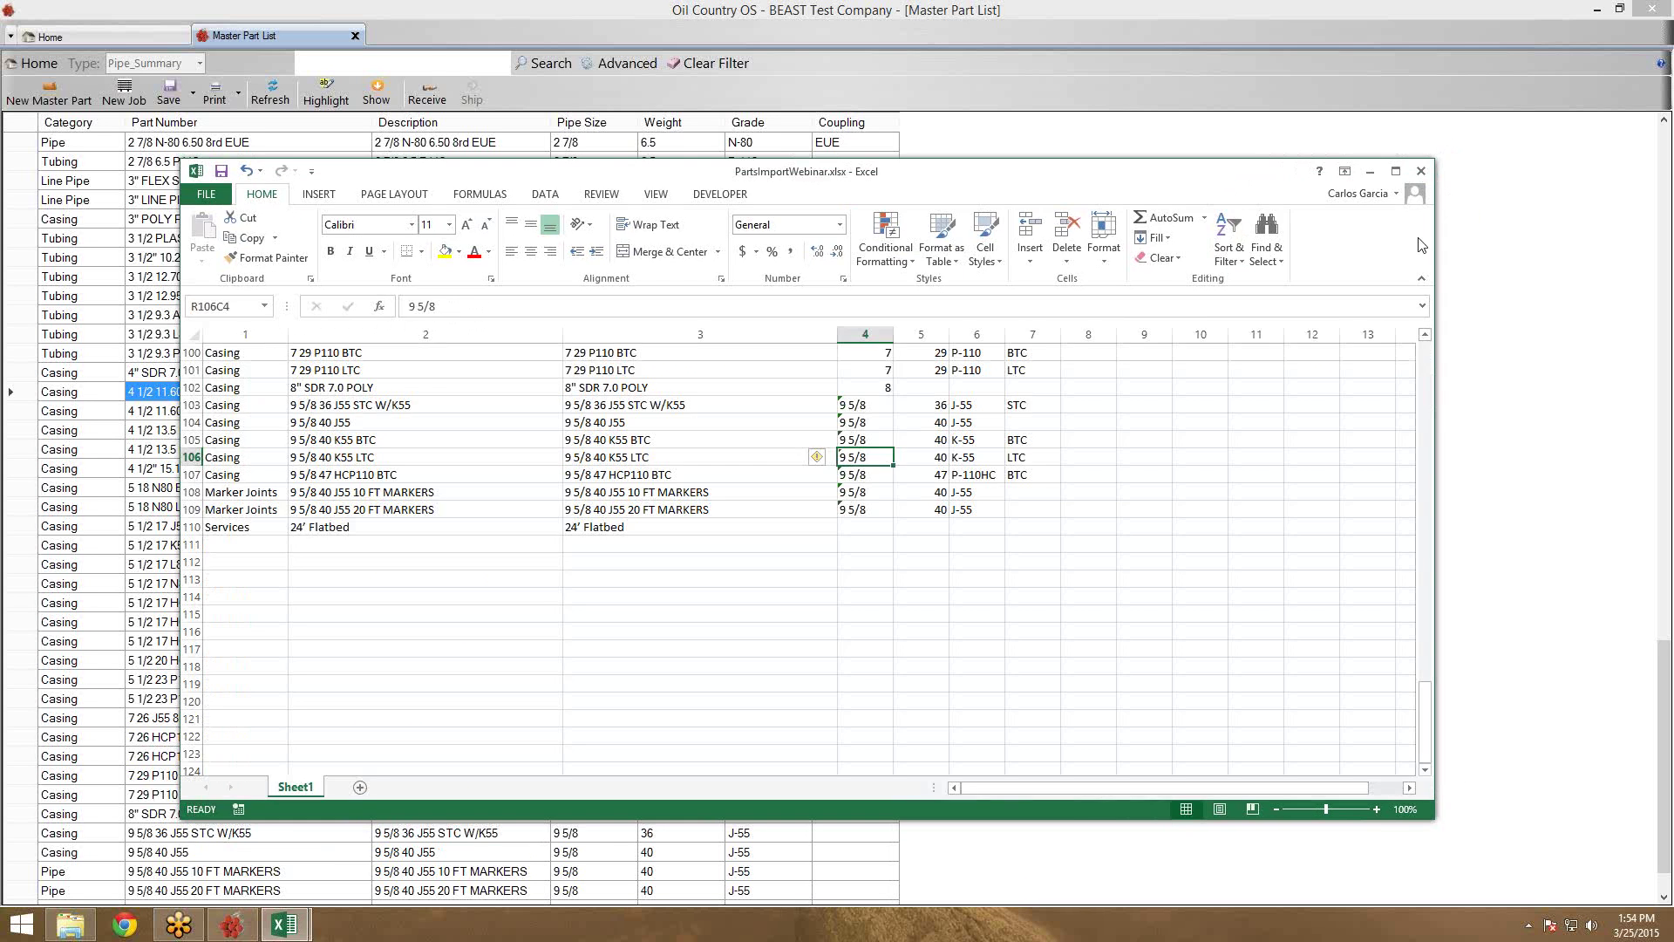
Close PartsImportWebinar.xlsx and _MasterParts.xlsx without saving, and close the Master Part List in Oil Country OS
left_click(1422, 170)
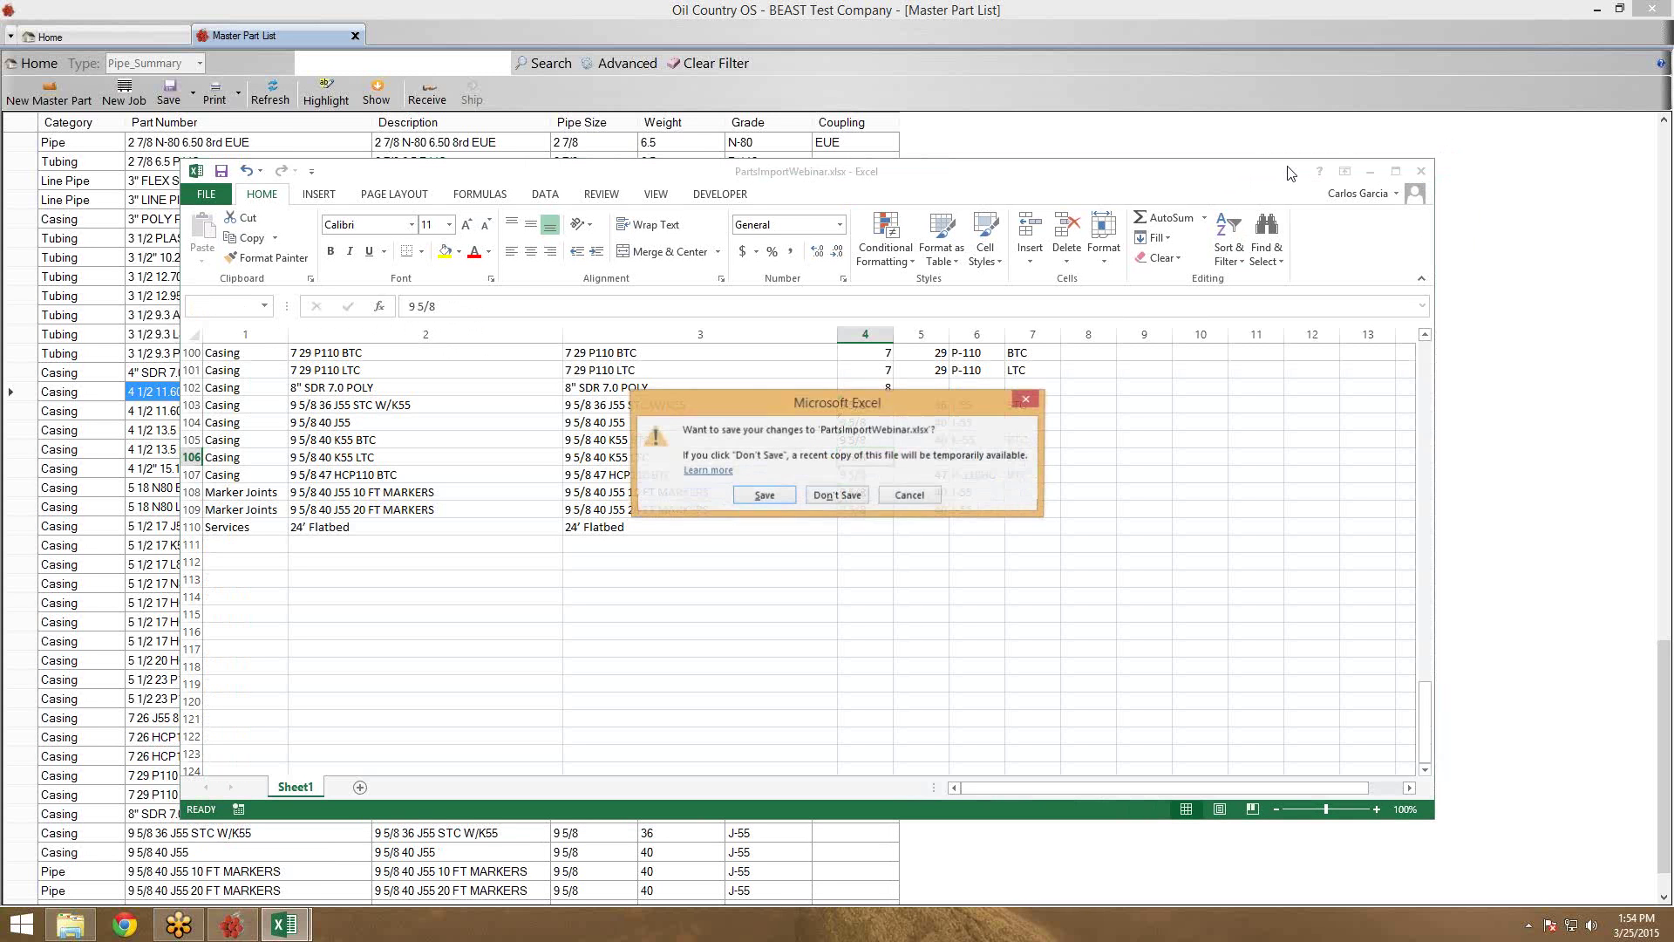
left_click(849, 494)
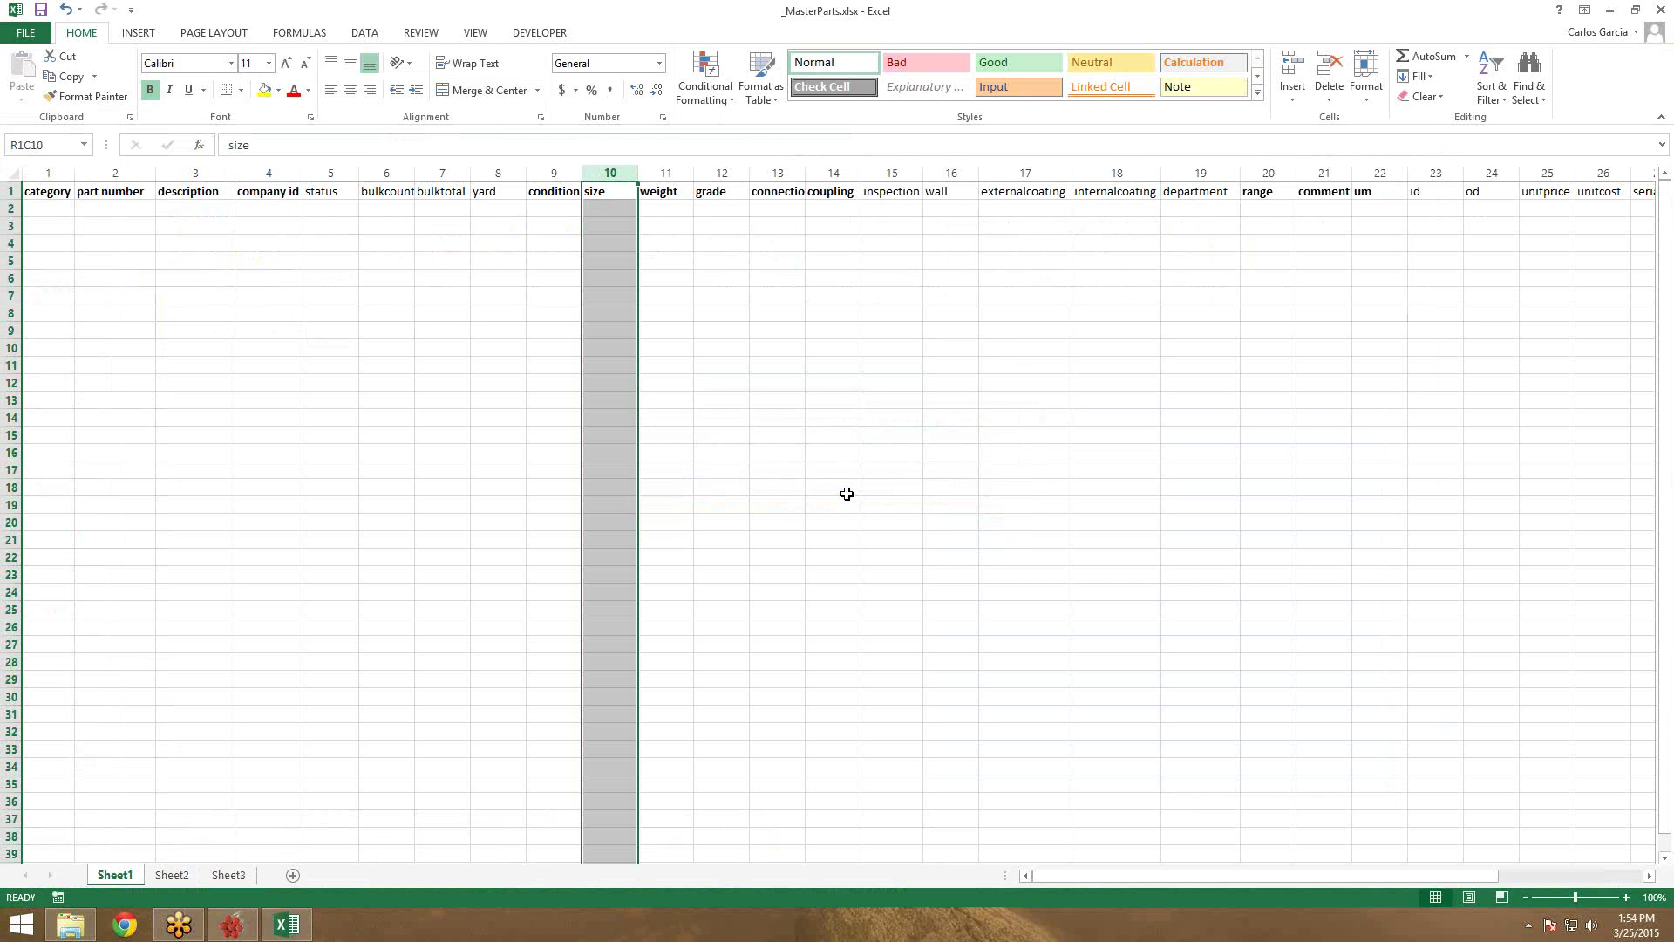
double_click(779, 9)
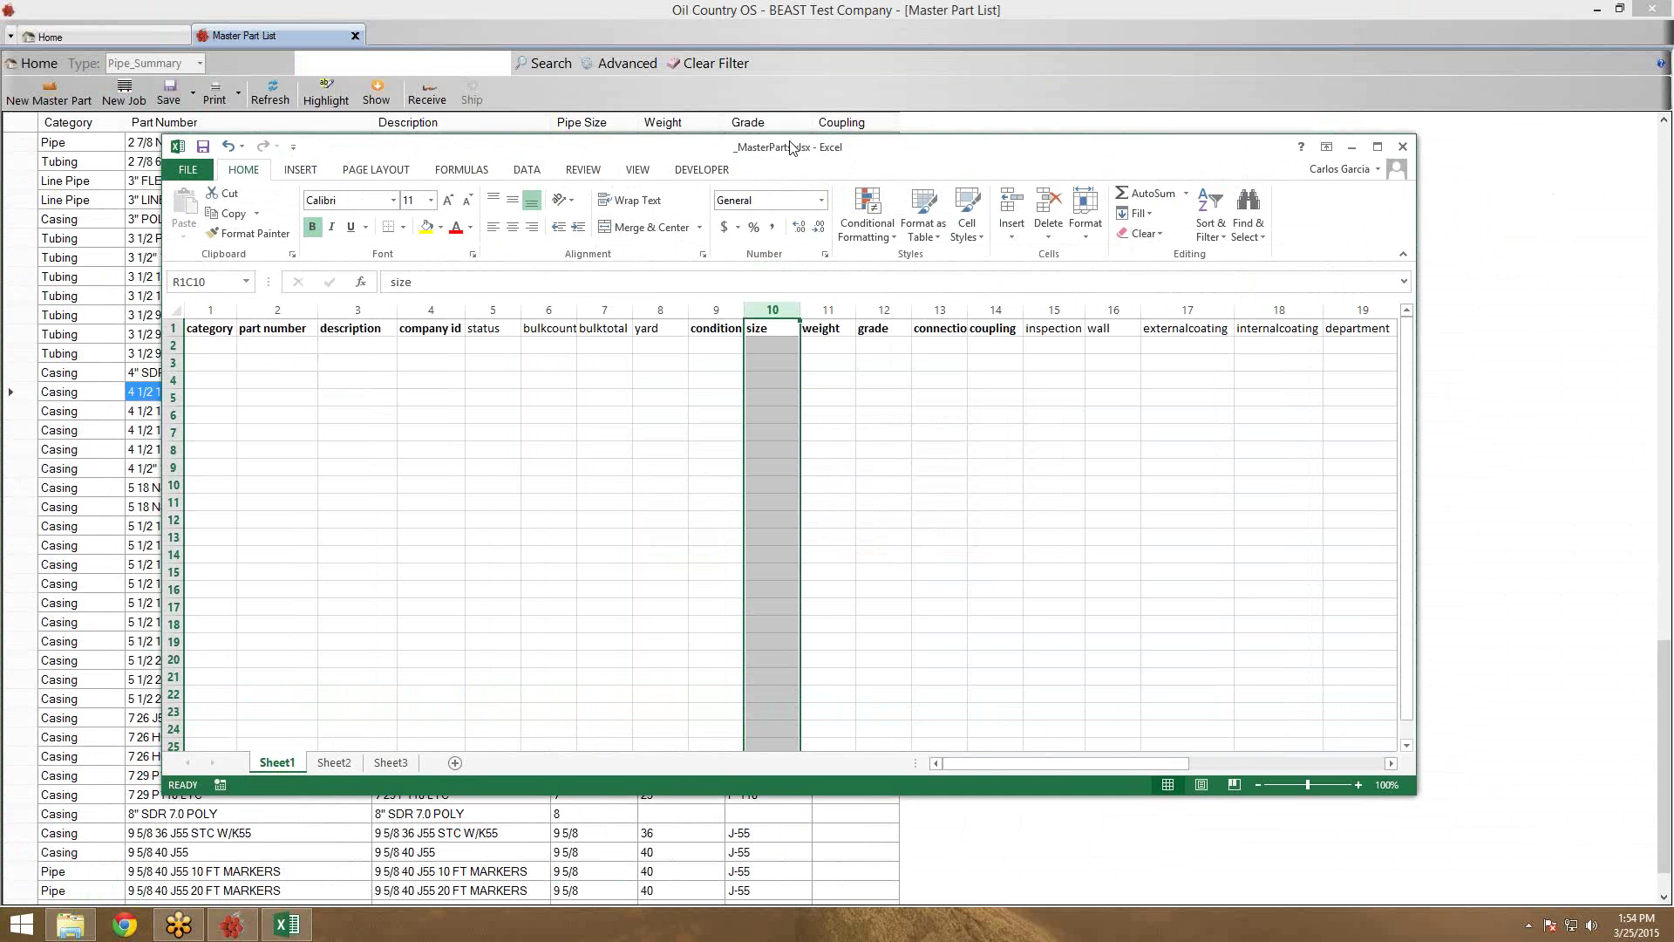
left_click(1412, 142)
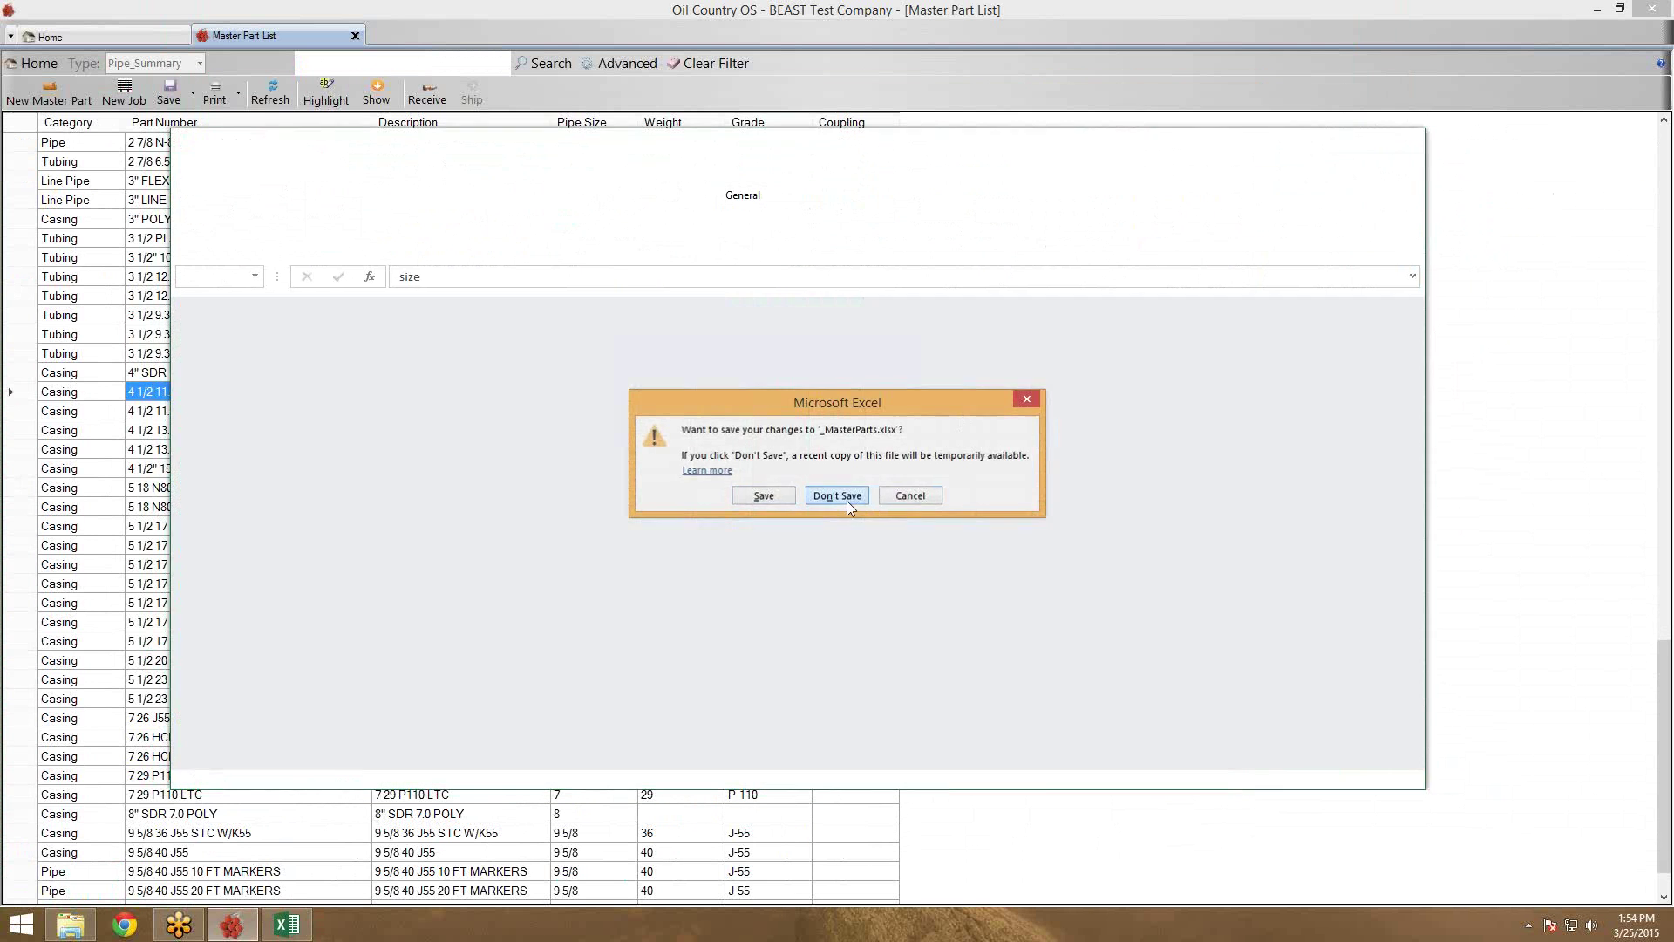
left_click(845, 497)
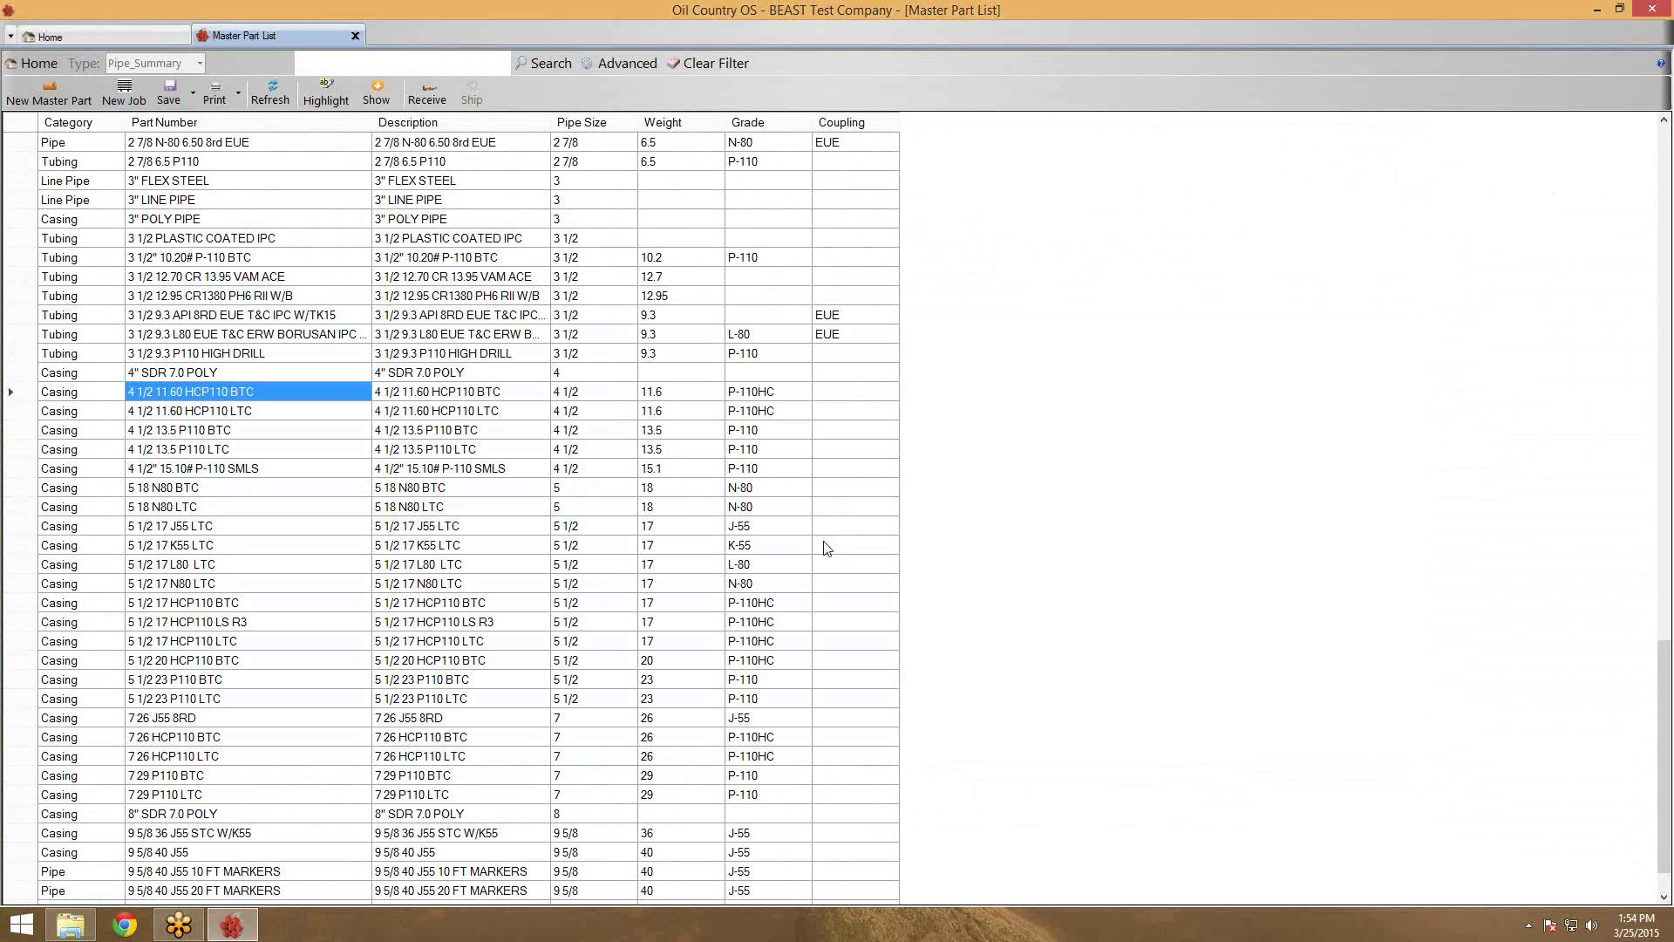
left_click(356, 36)
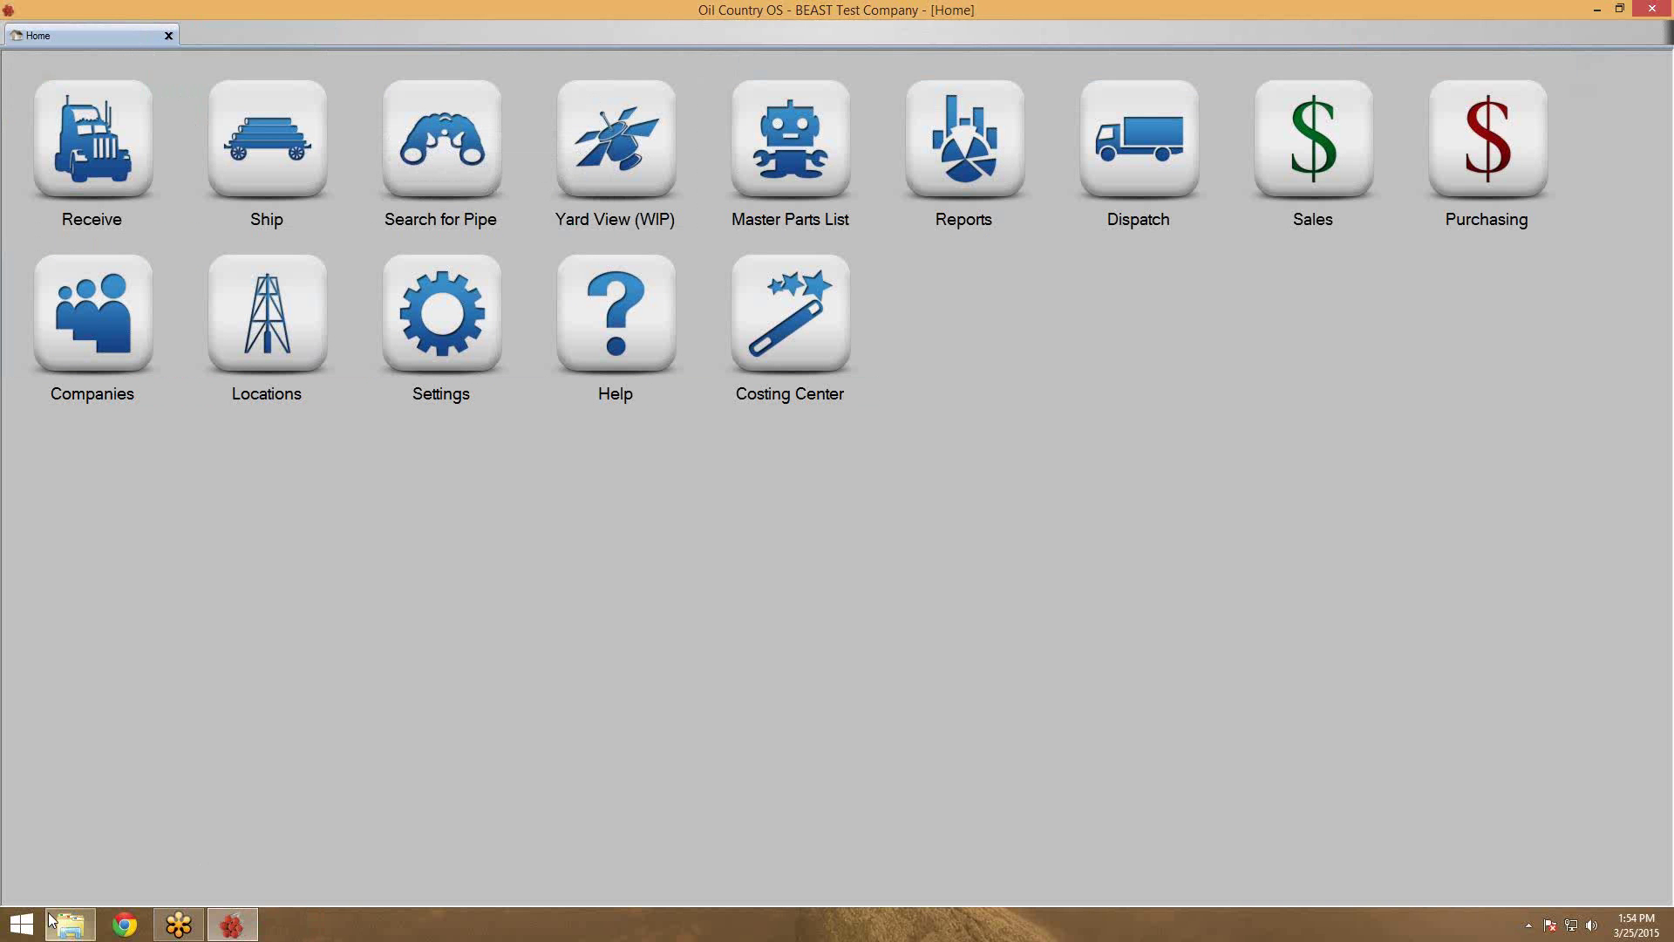
Switch to File Explorer and open WebinarInventory.xlsx from the WebinarInventoryImport folder on the Desktop
mouse_move(52, 918)
left_click(77, 885)
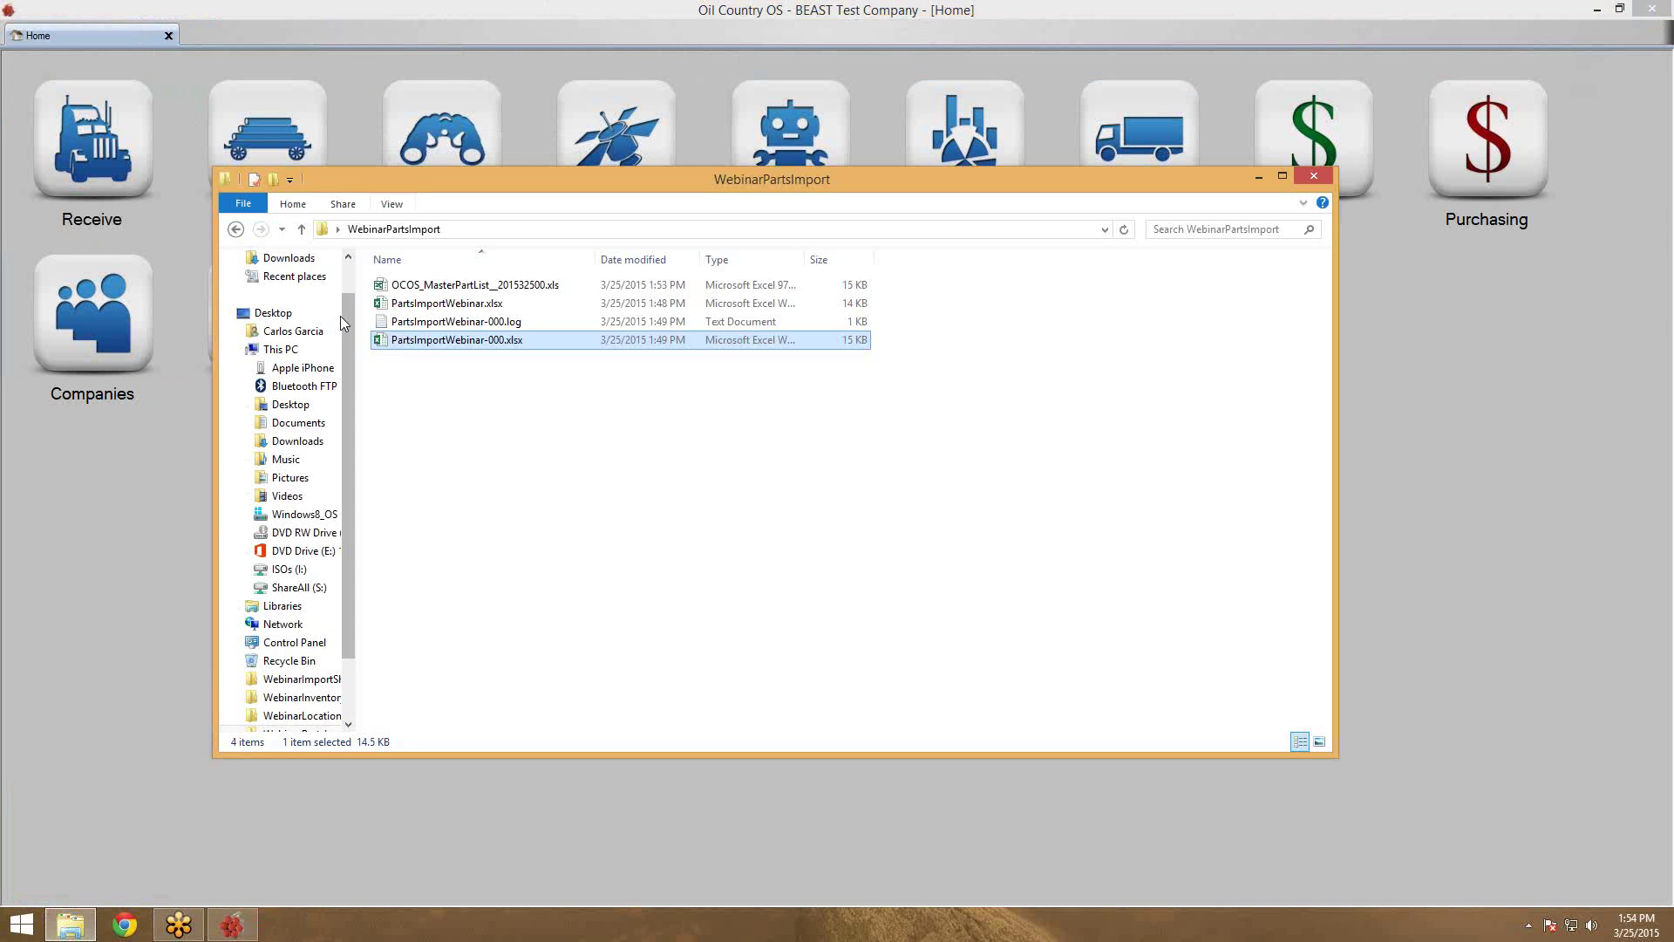
left_click(301, 229)
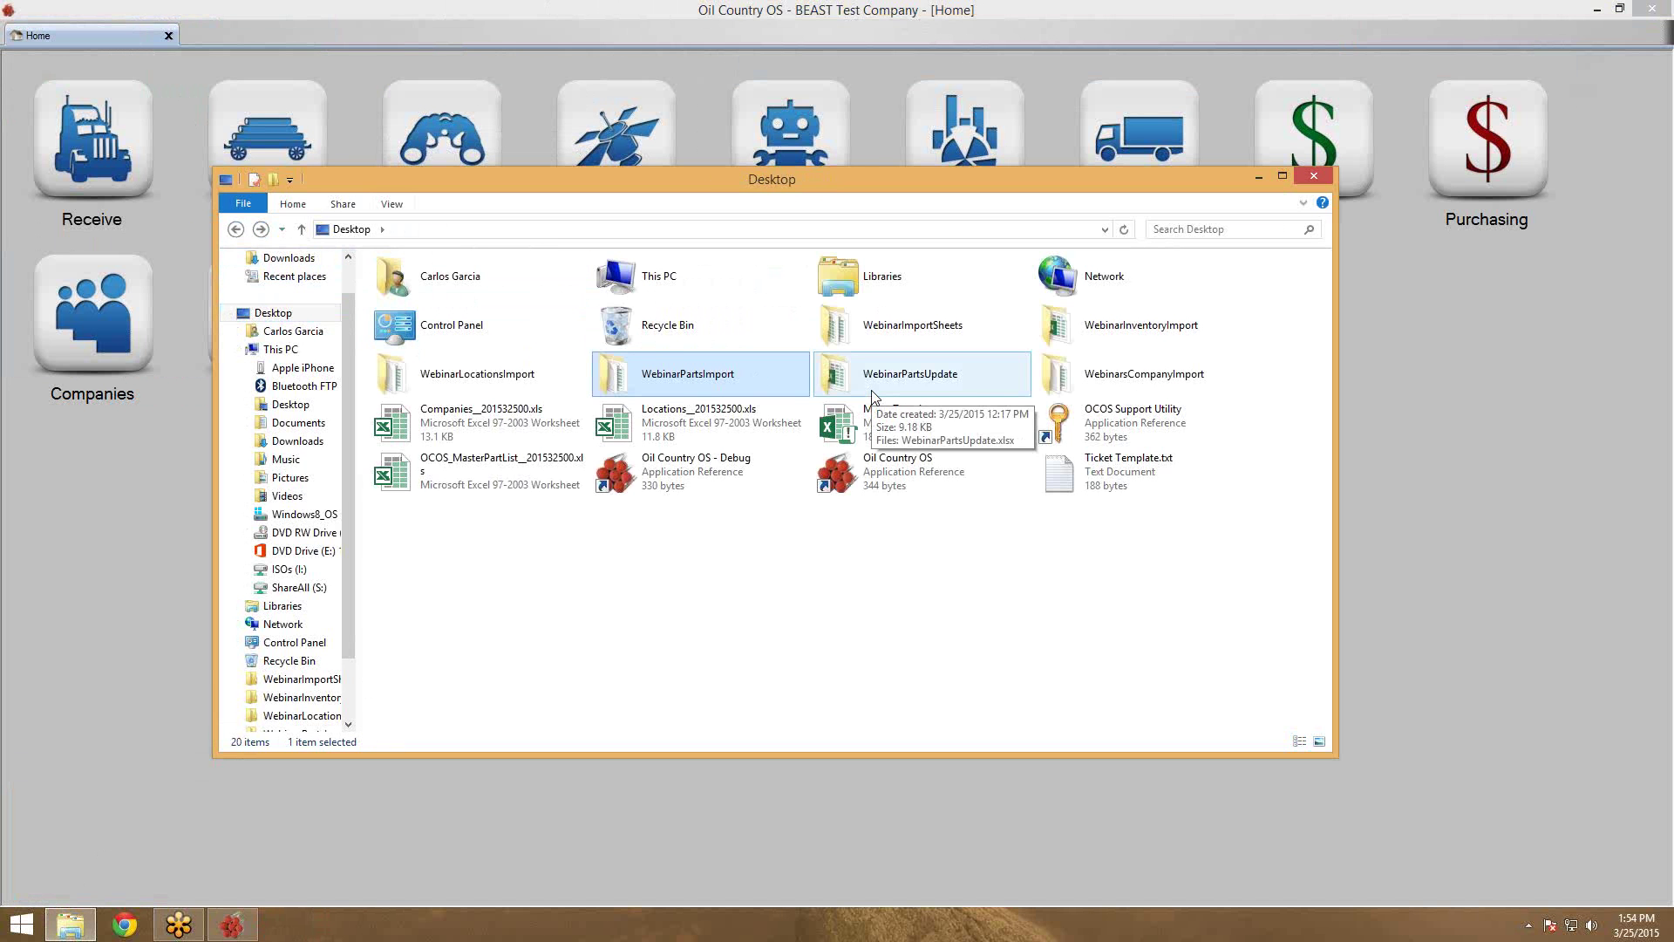
double_click(1097, 341)
double_click(506, 287)
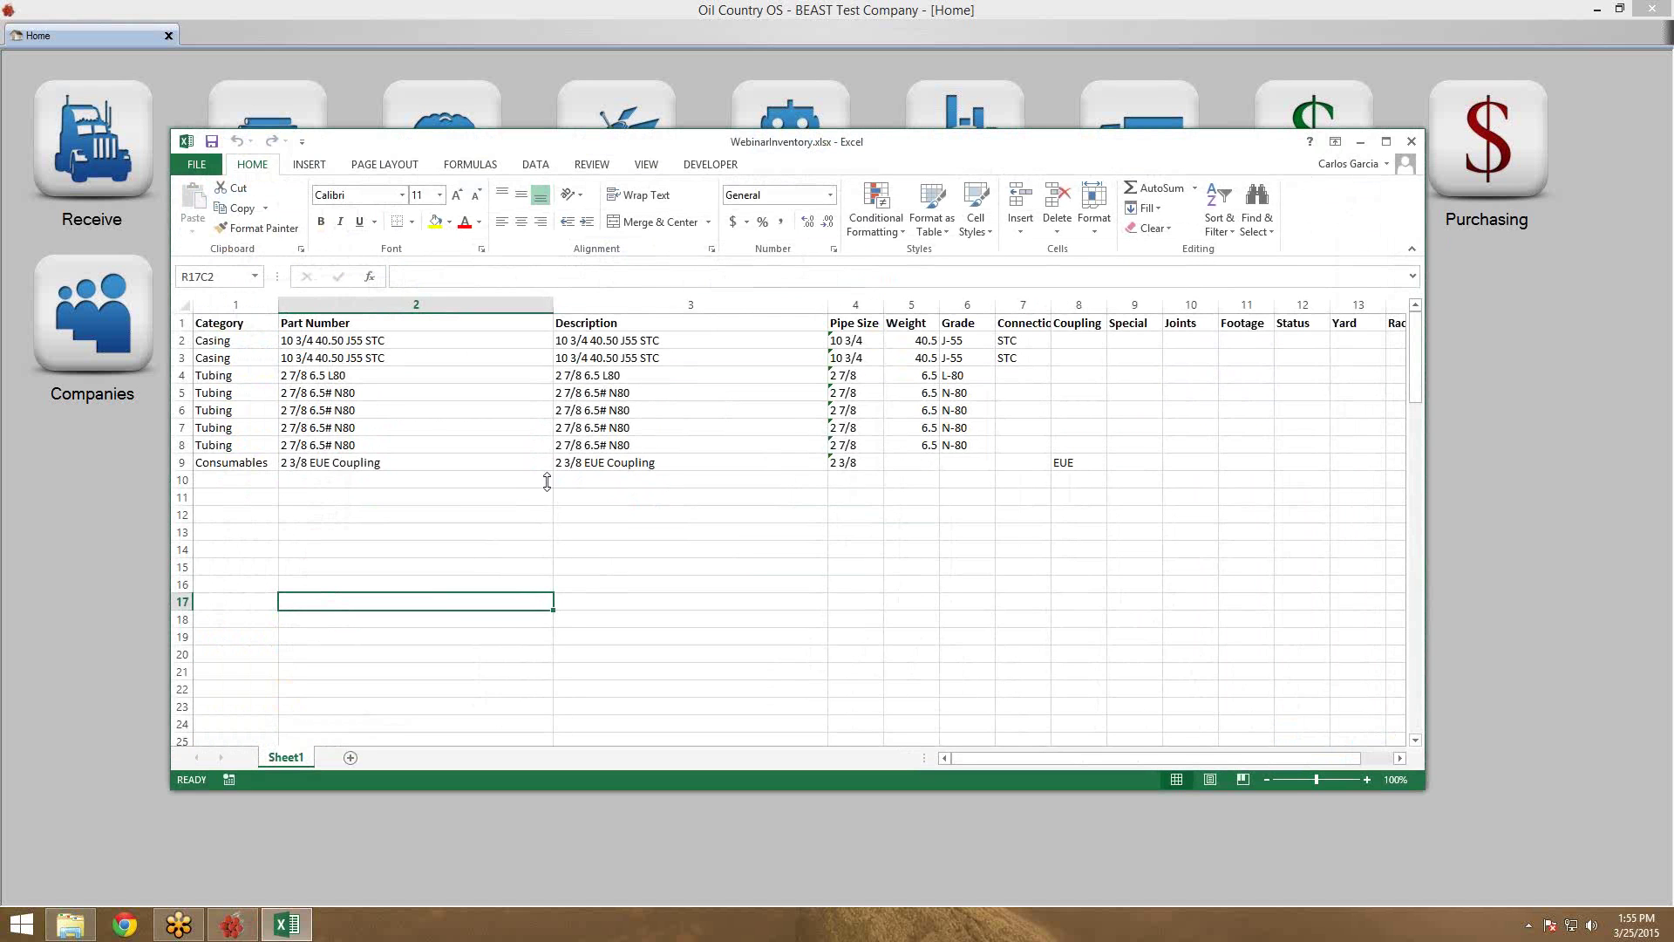
Change the description of the first 10 3/4 40.50 J55 STC row to "Description Test"
left_click(727, 346)
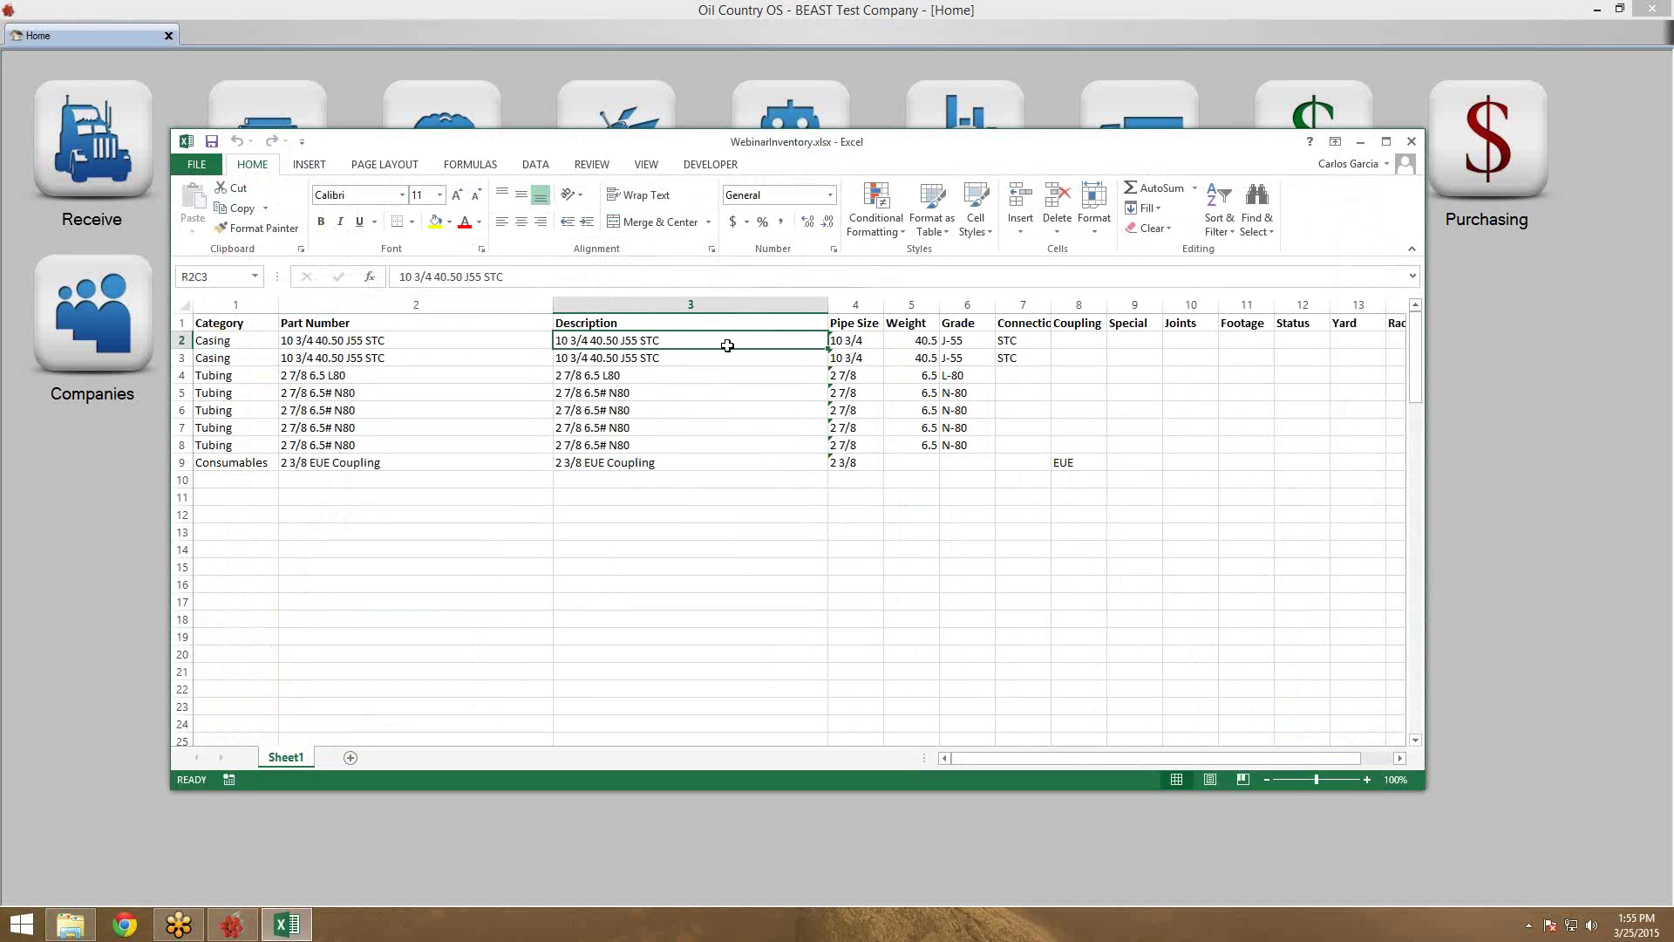
type("Desc")
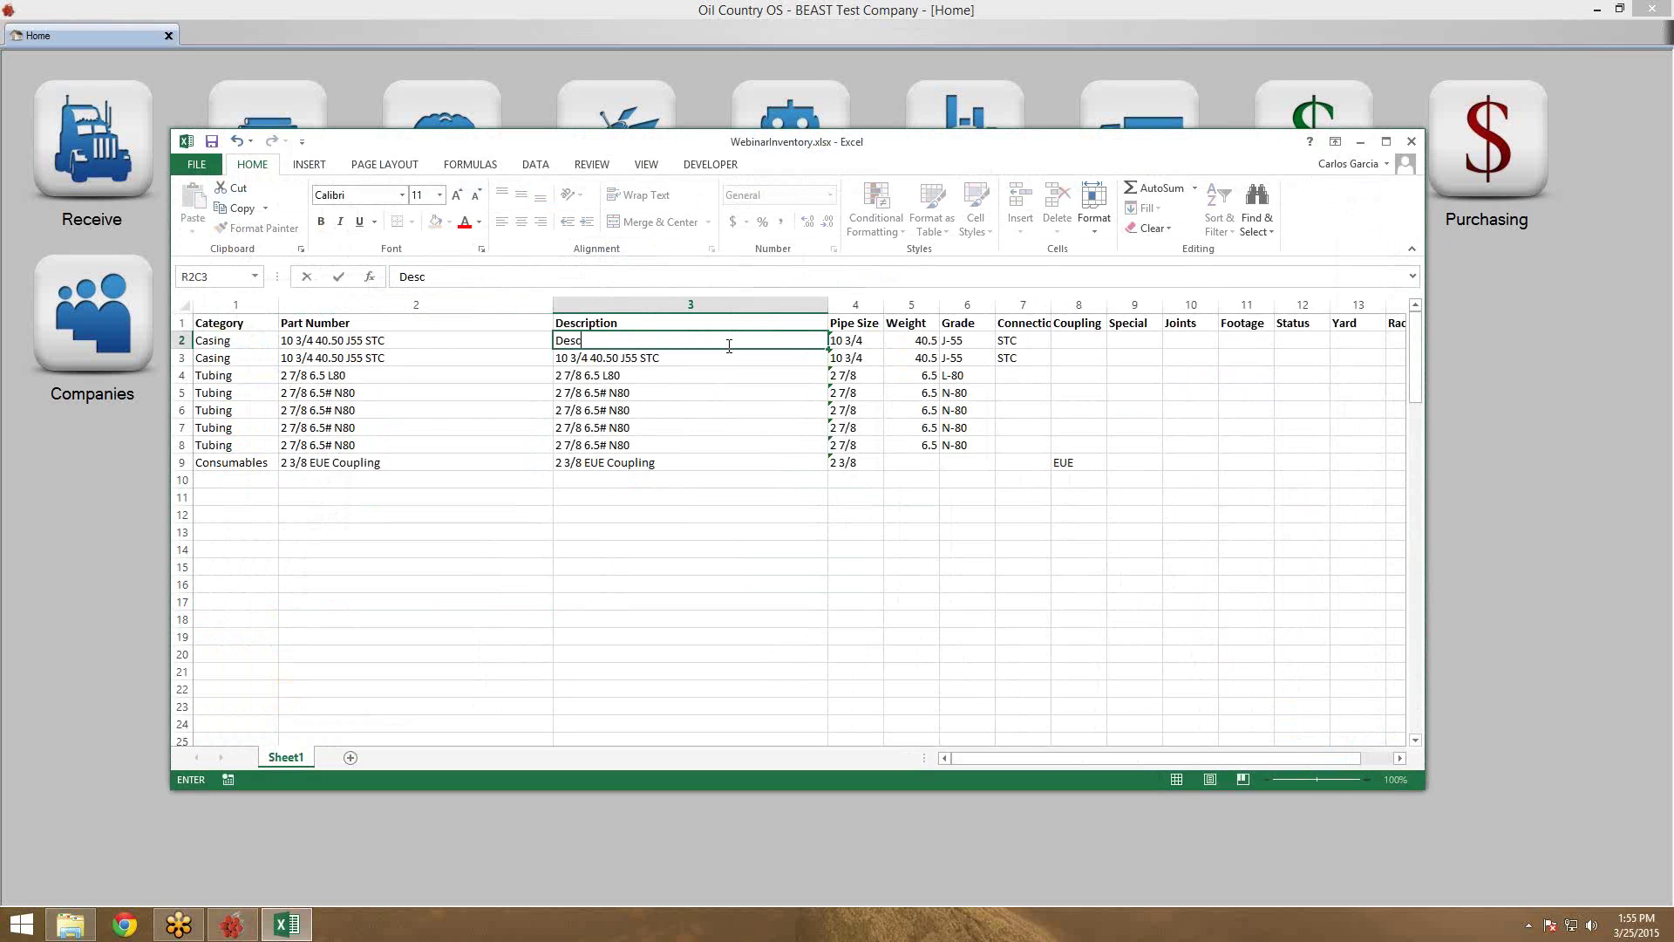
type("ription Test")
key("Return")
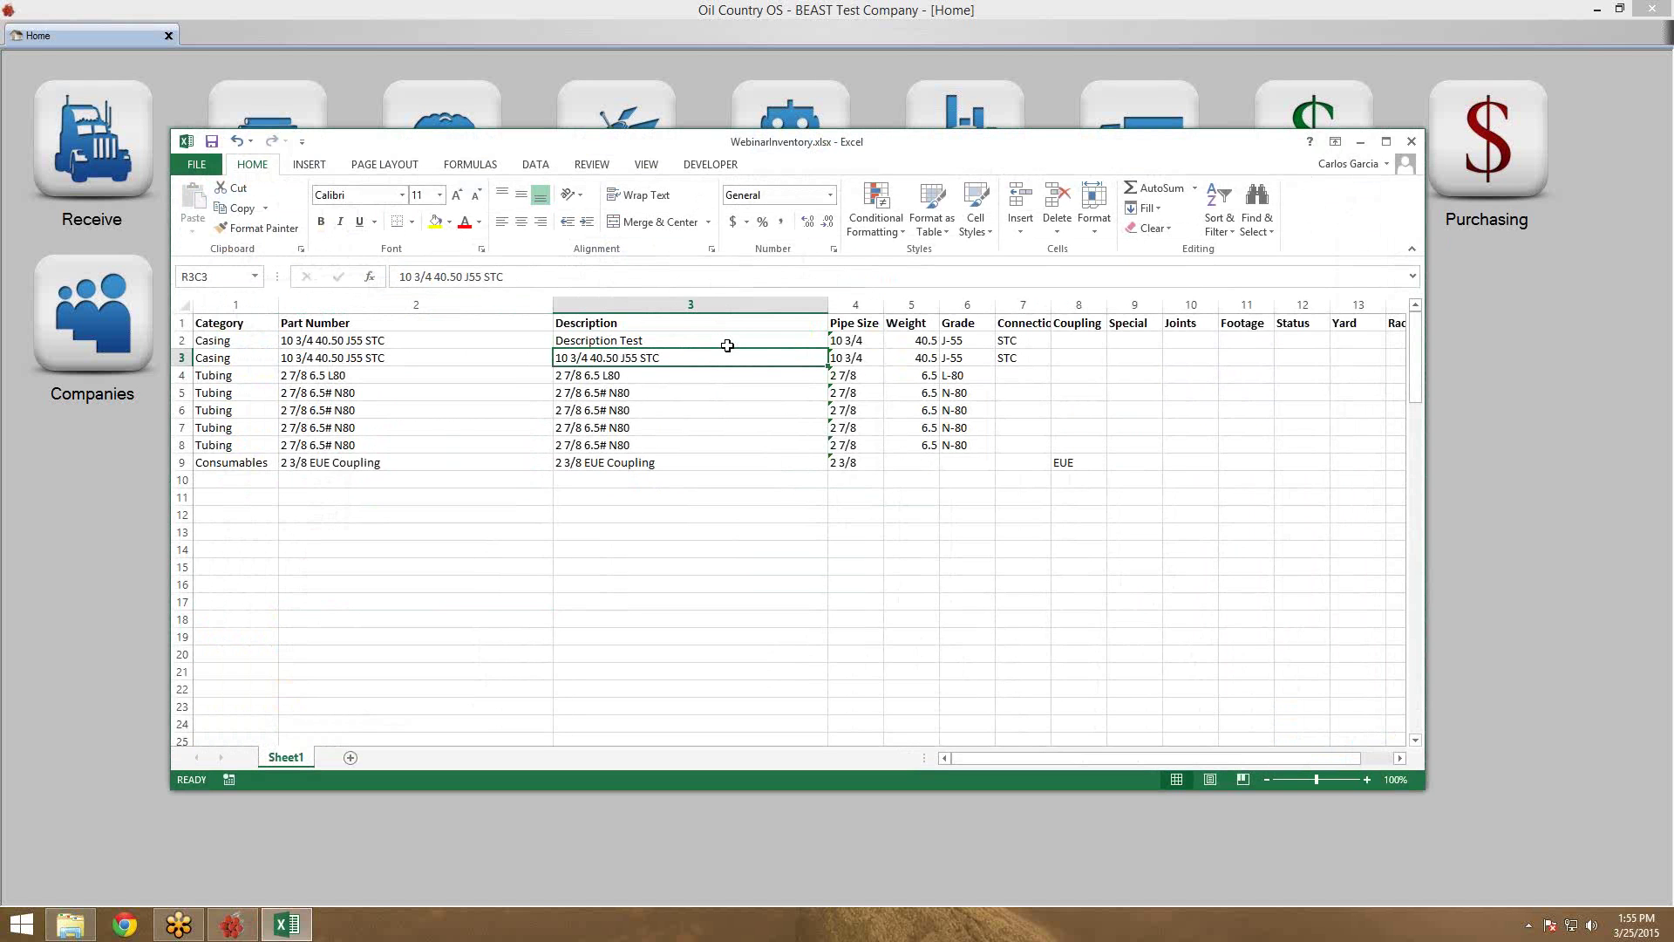
left_click(727, 341)
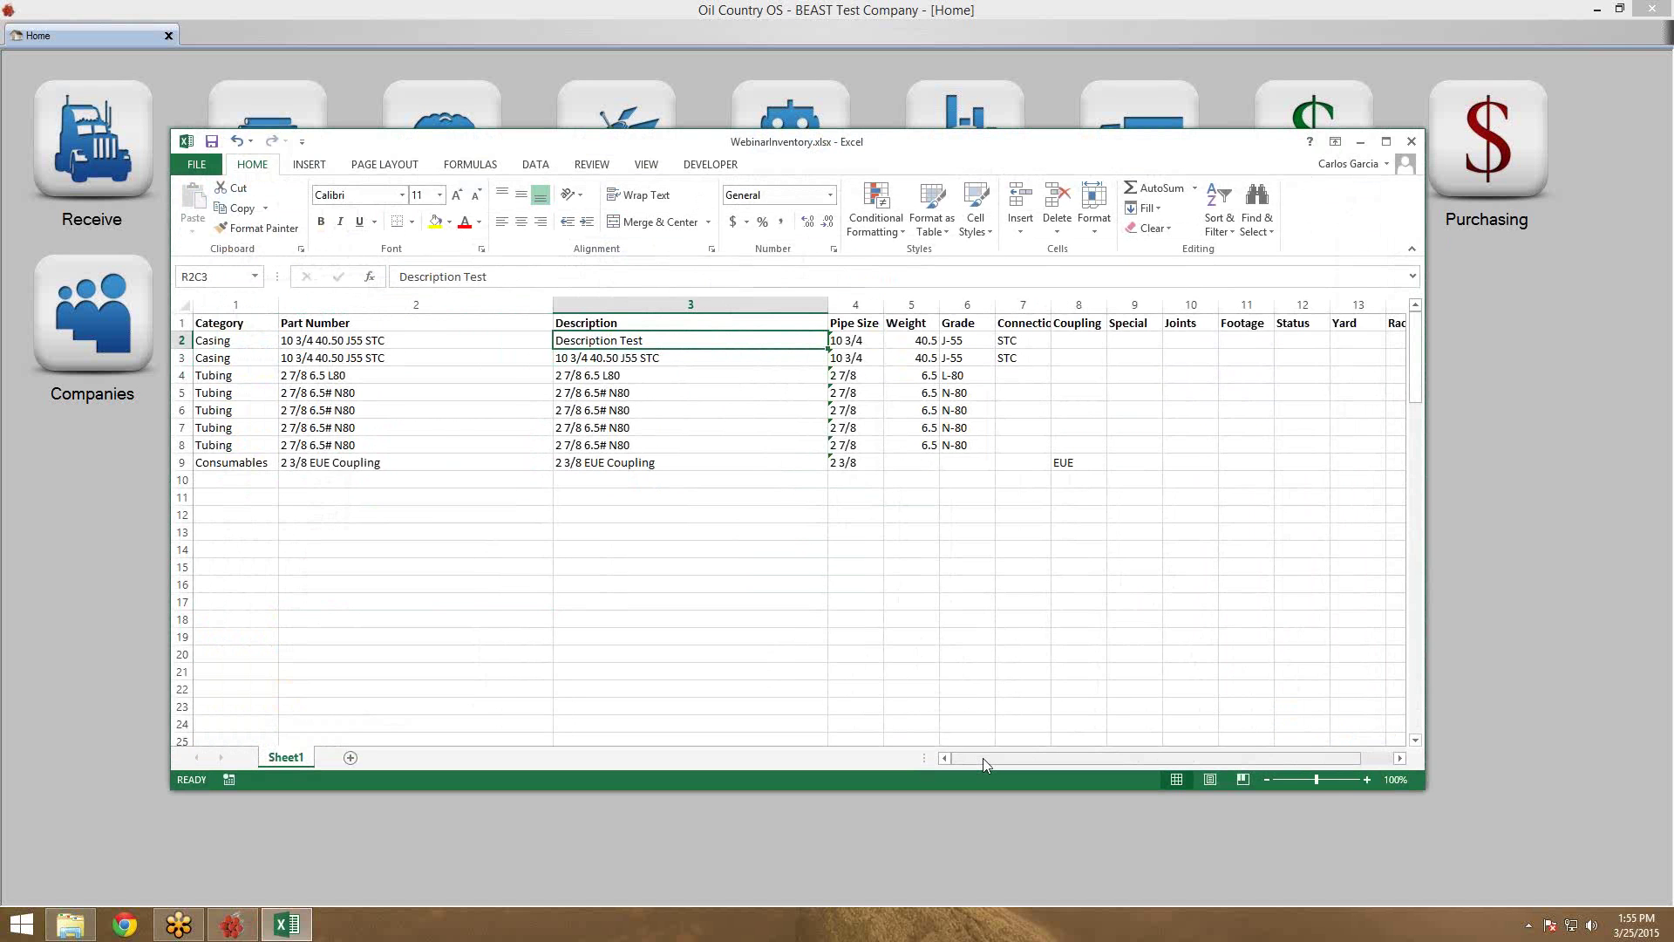
left_click_drag(982, 757, 1022, 755)
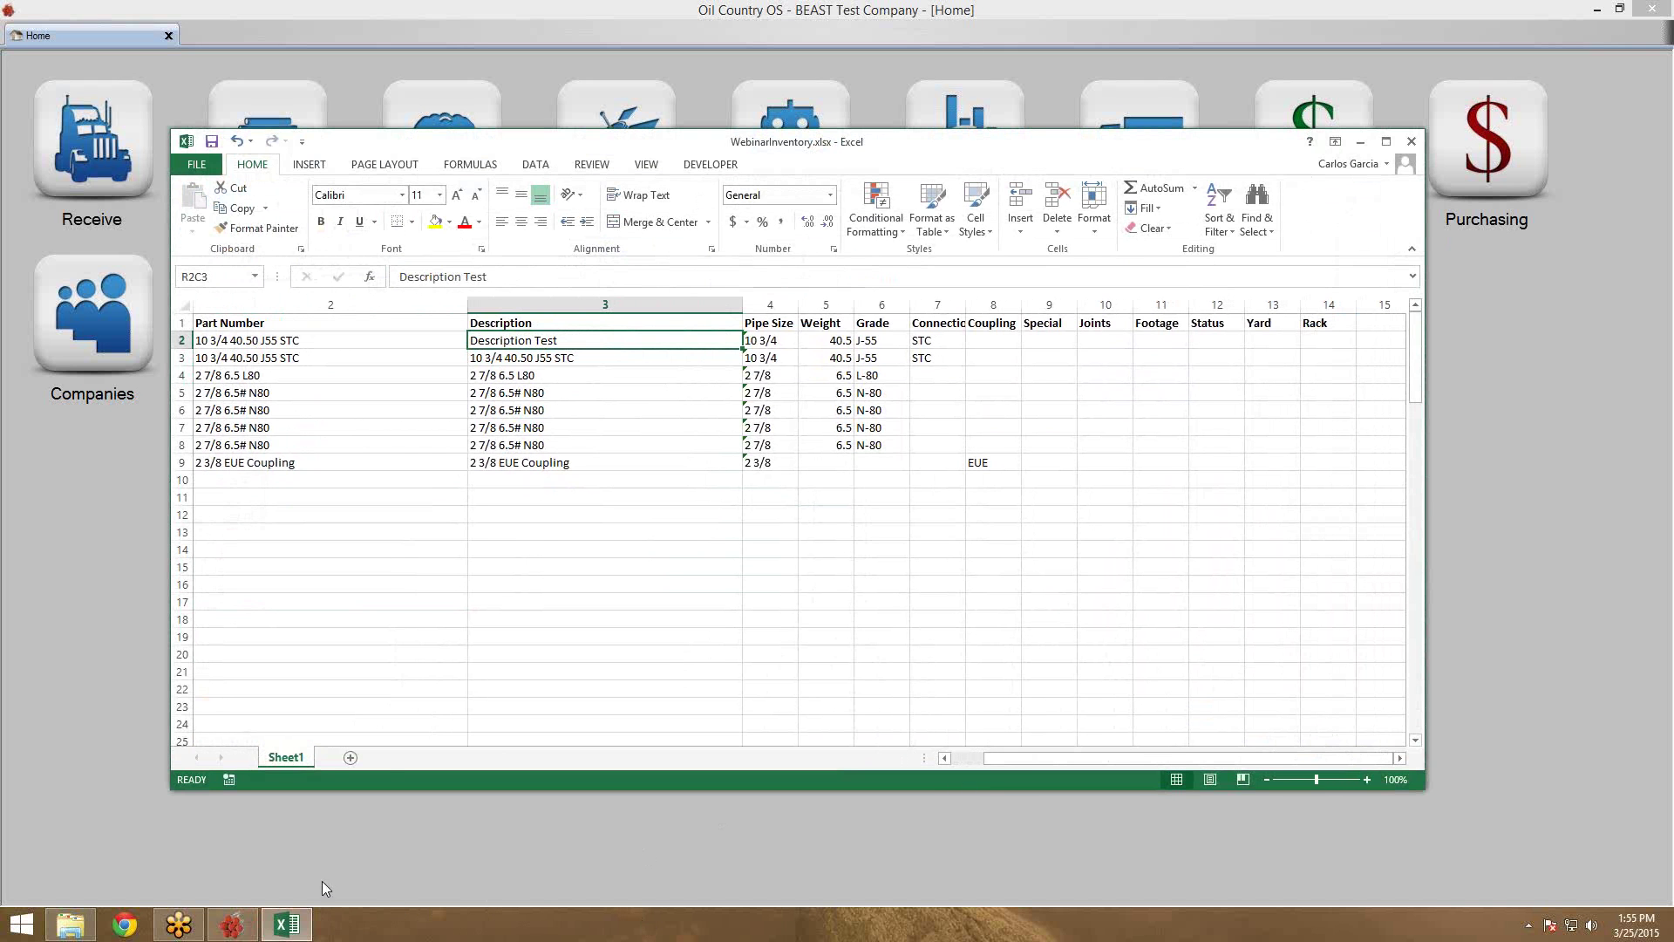
Open the _MasterParts.xlsx template from the WebinarImportSheets folder on the Desktop
mouse_move(308, 918)
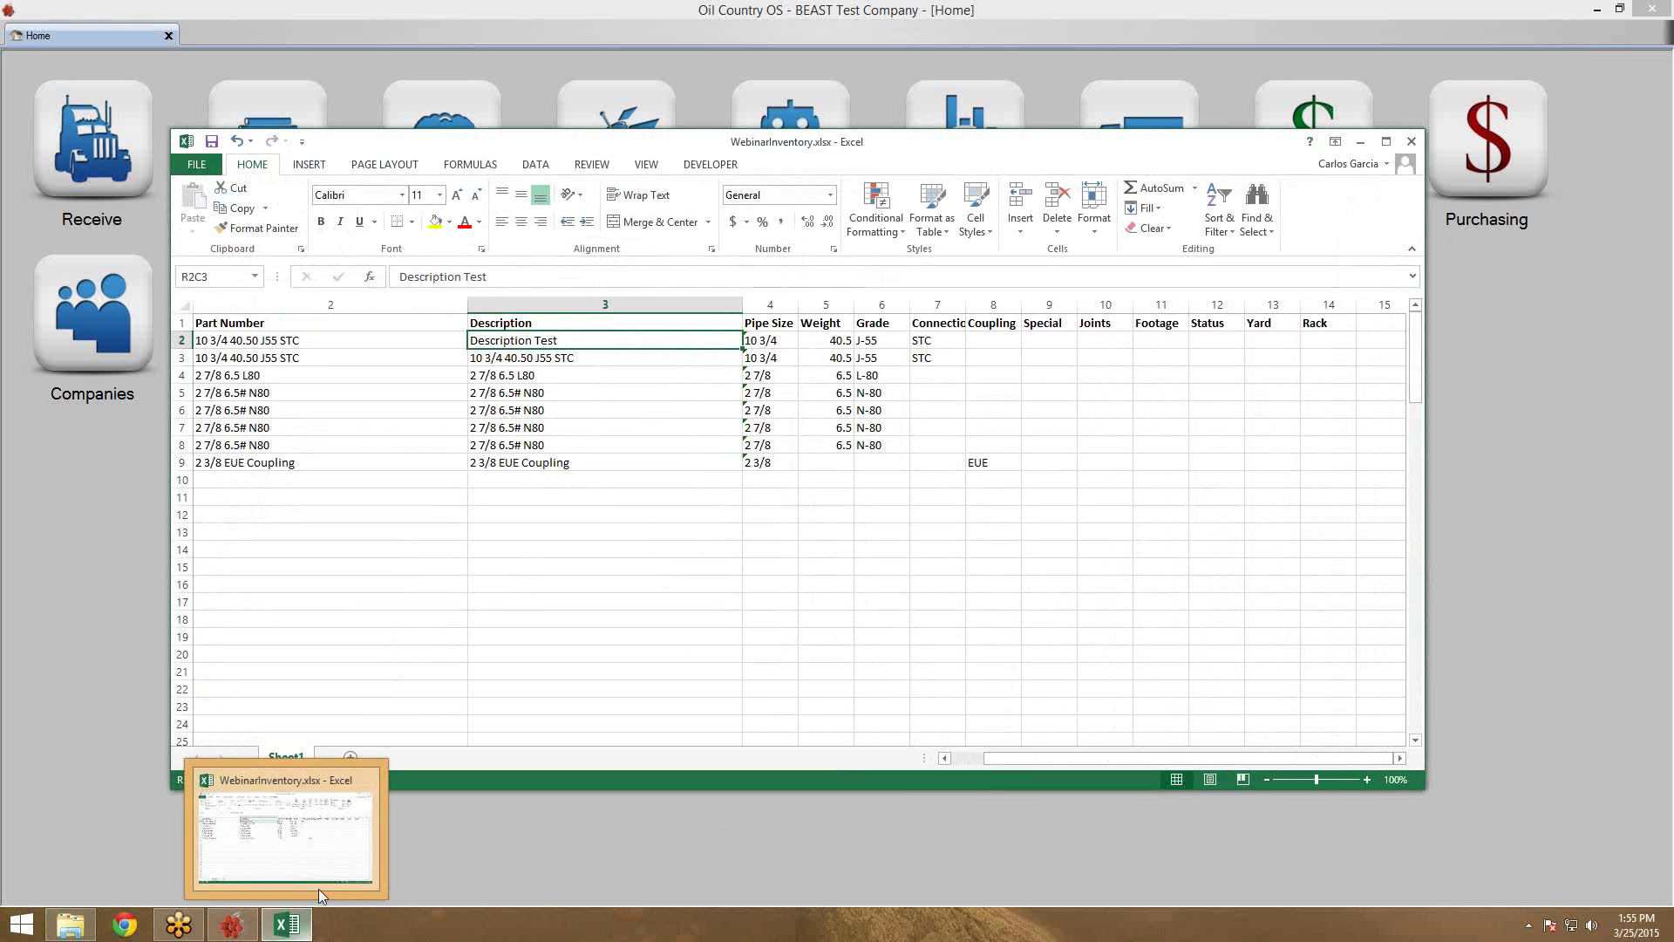
mouse_move(76, 917)
left_click(88, 878)
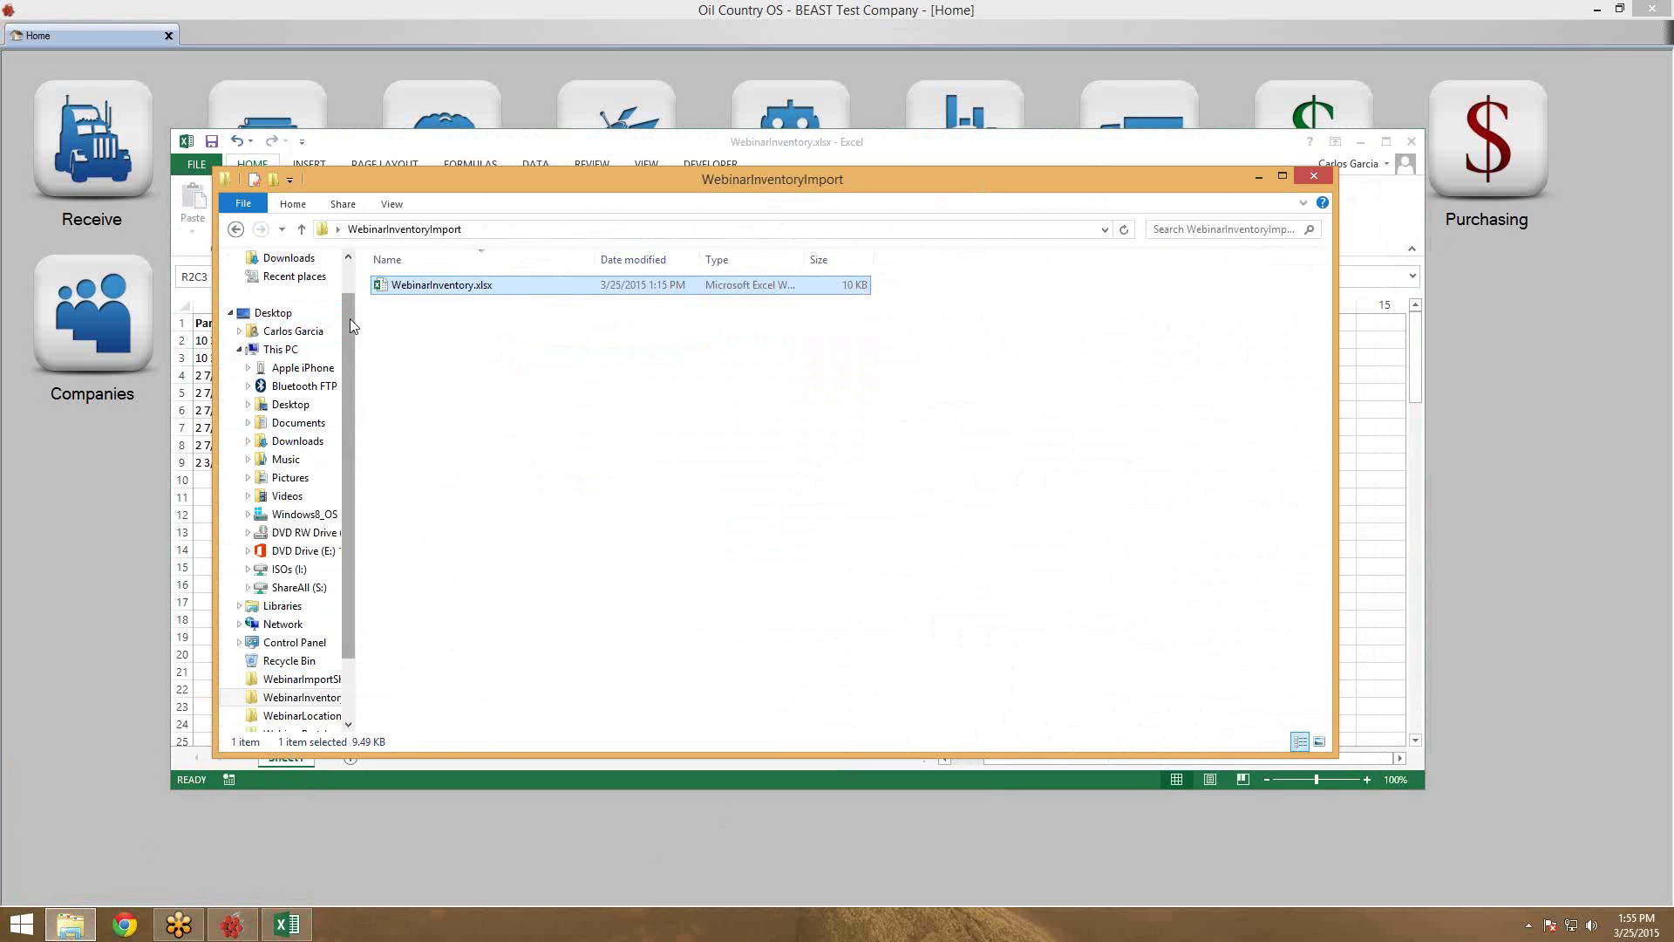
scroll(348, 318, "up", 1)
left_click(282, 284)
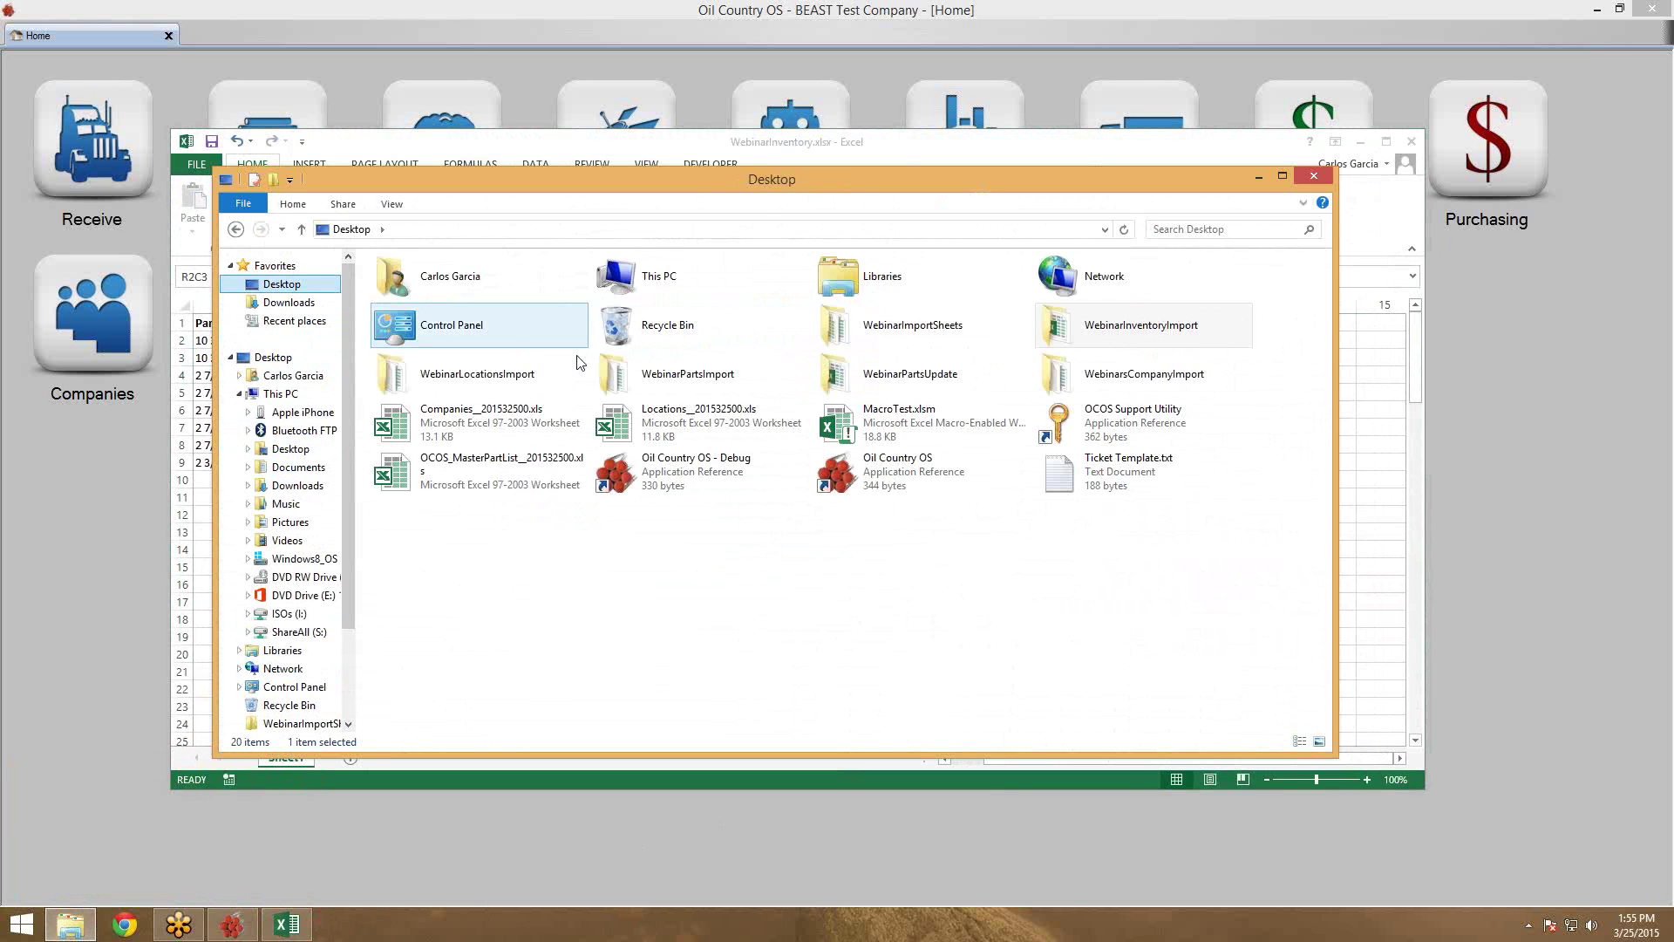
double_click(949, 340)
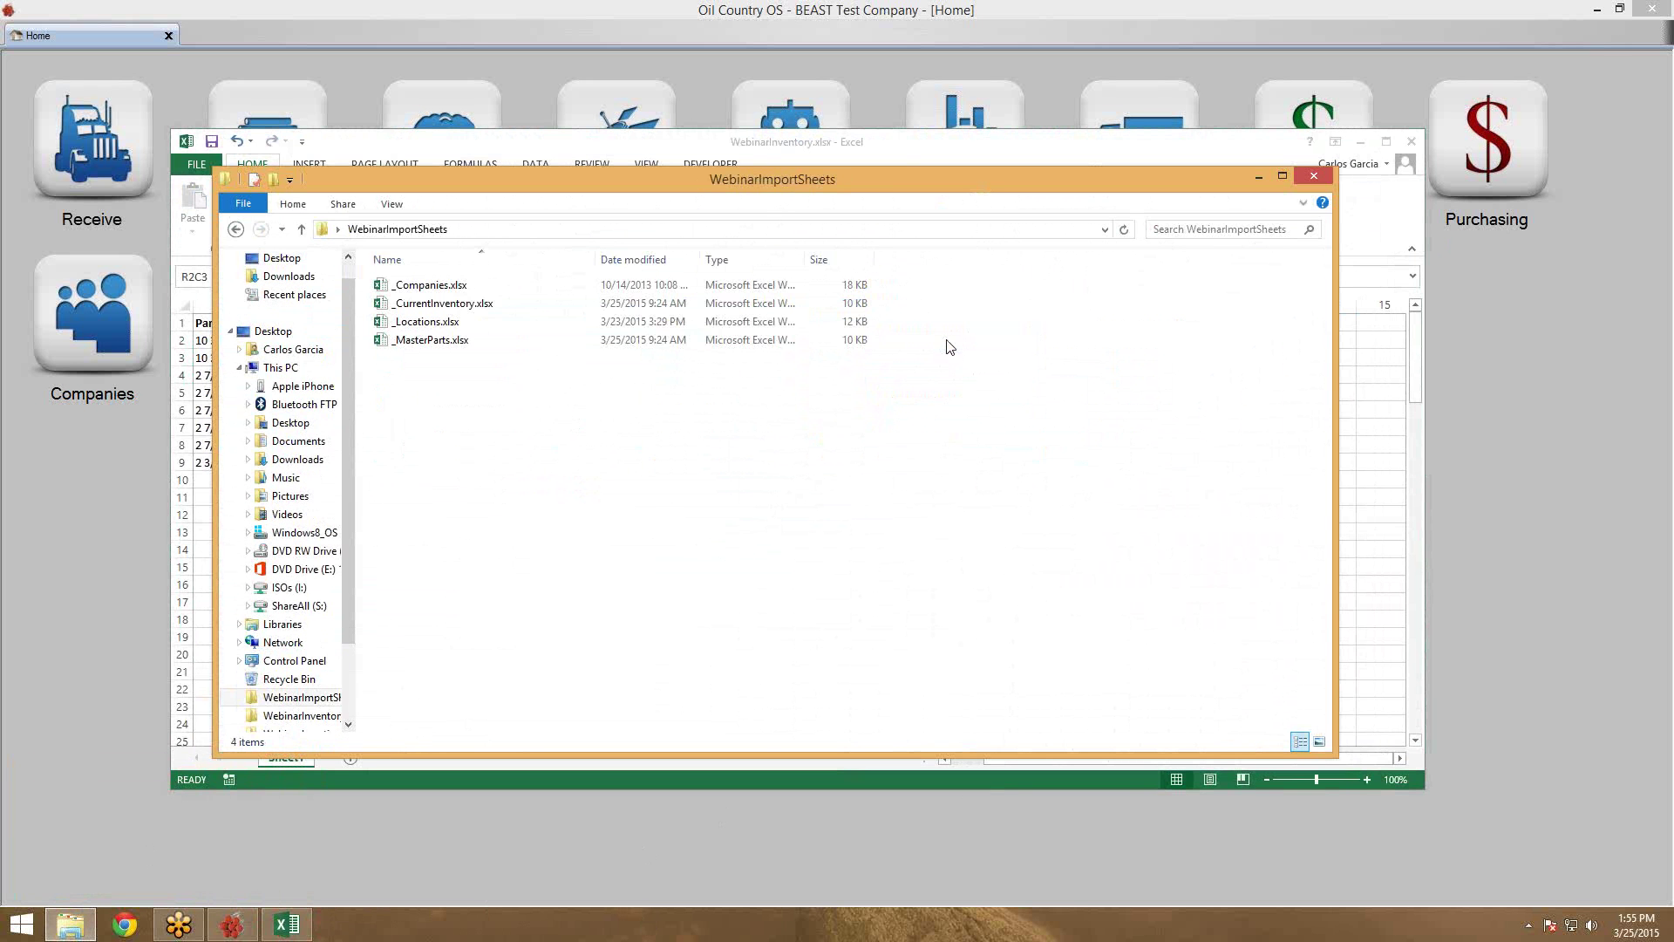
double_click(427, 339)
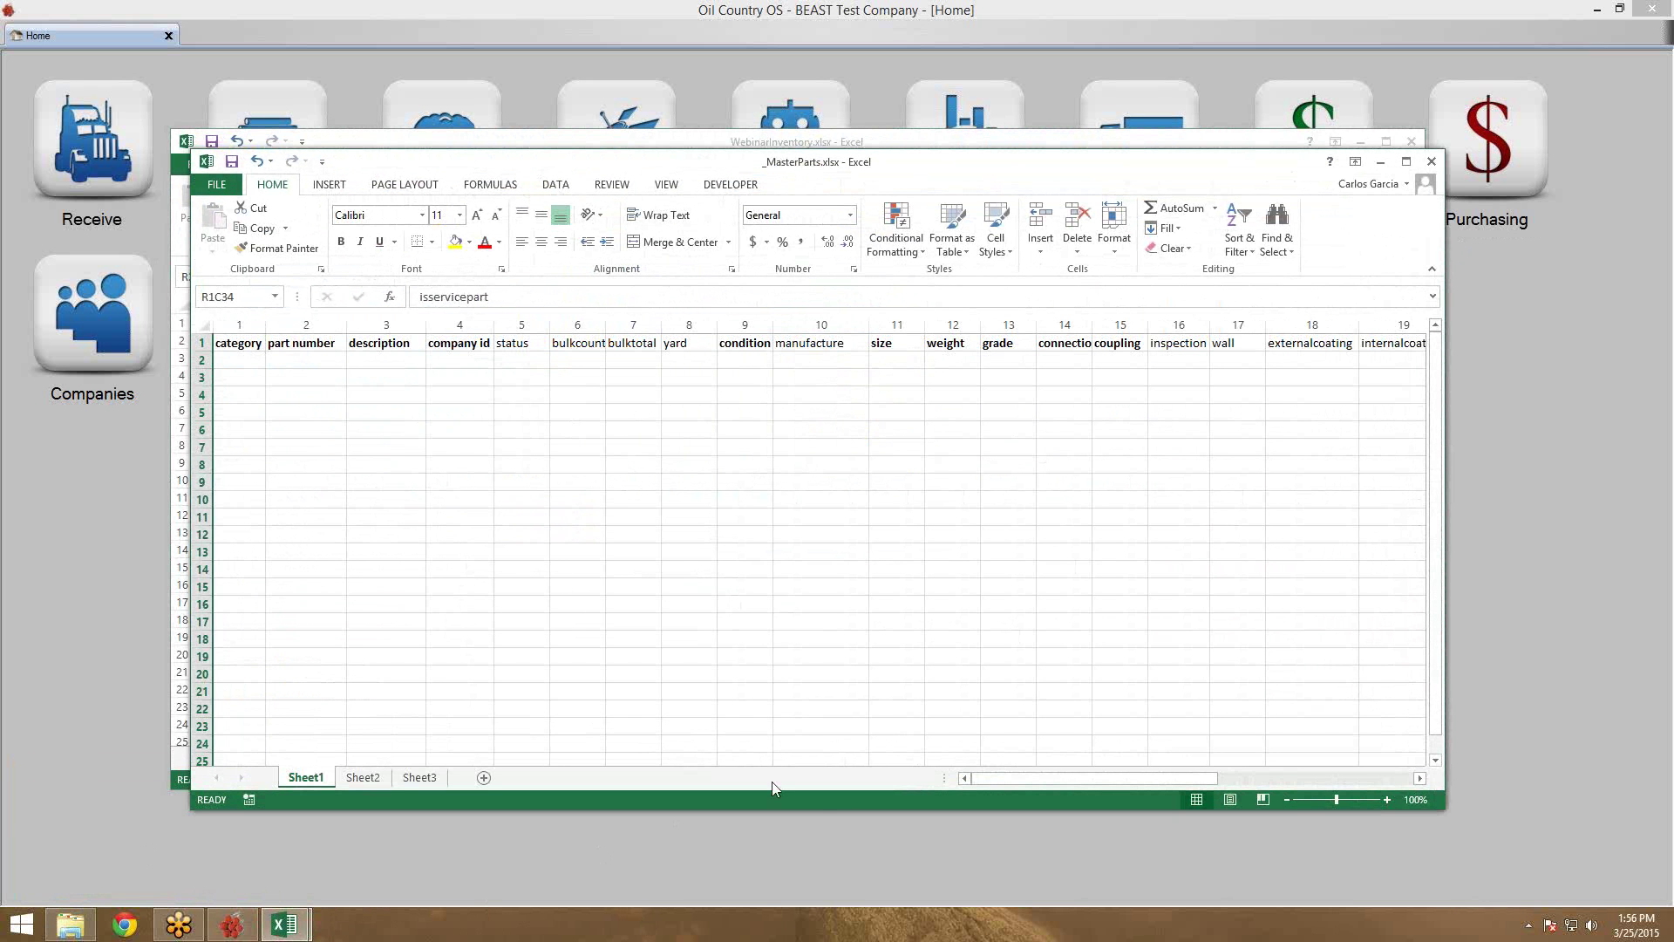
Examine the template's column headings from category through isservicepart, and close the _MasterParts.xlsx workbook
left_click(1106, 779)
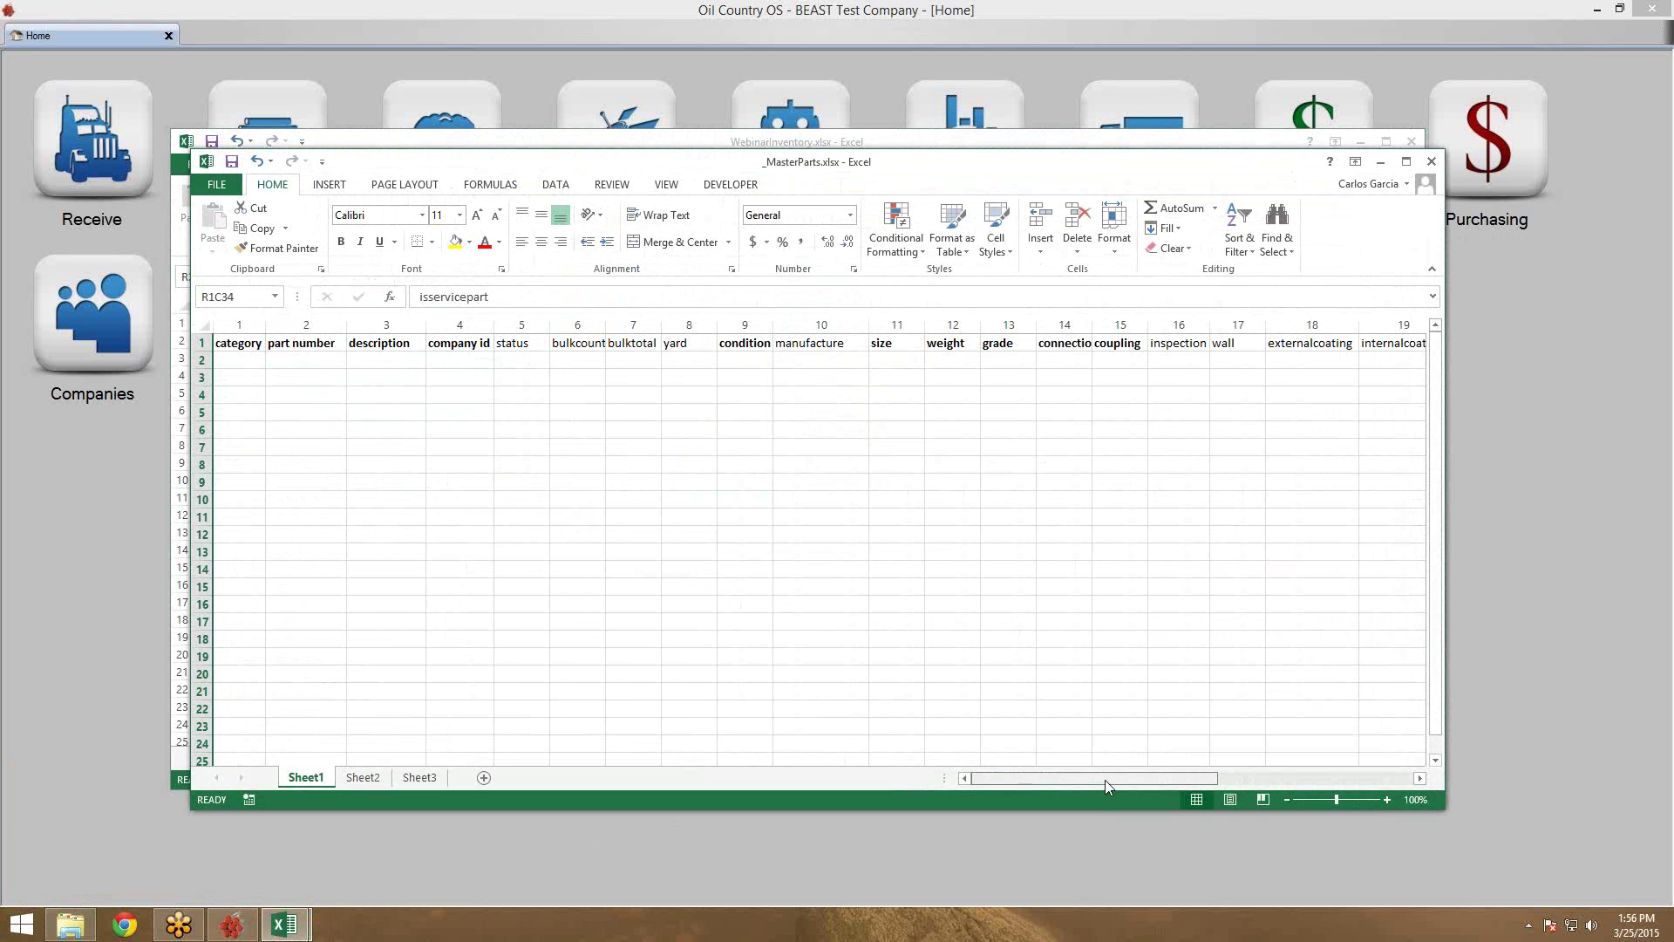
left_click_drag(1105, 779, 1321, 735)
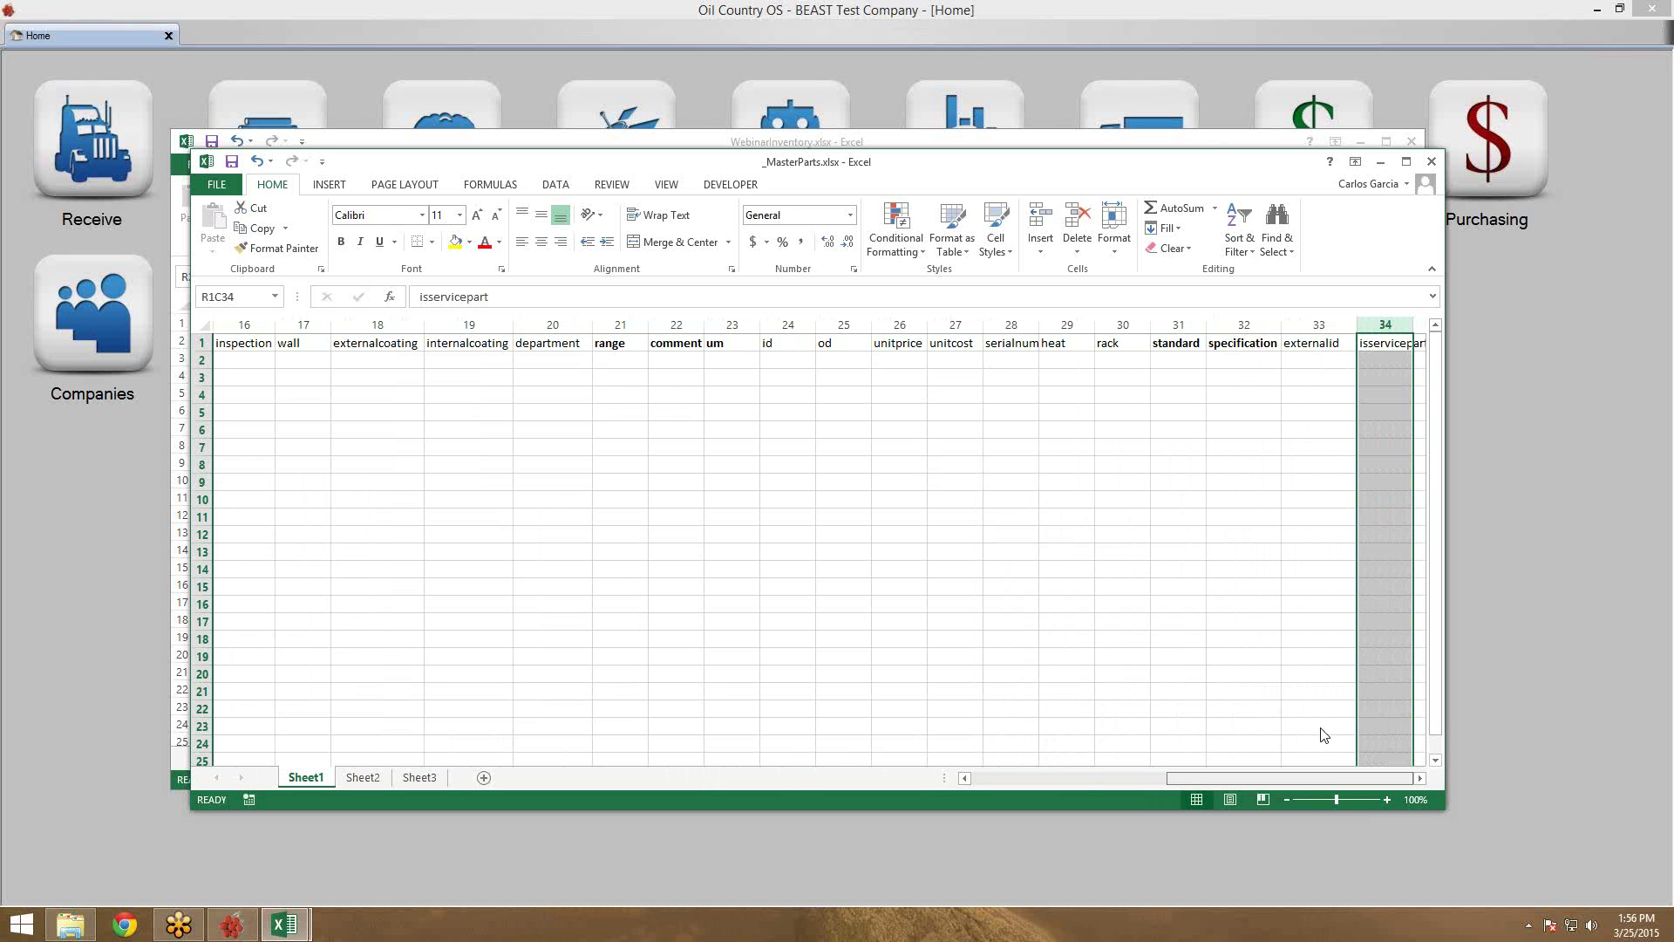
left_click_drag(1321, 735, 974, 750)
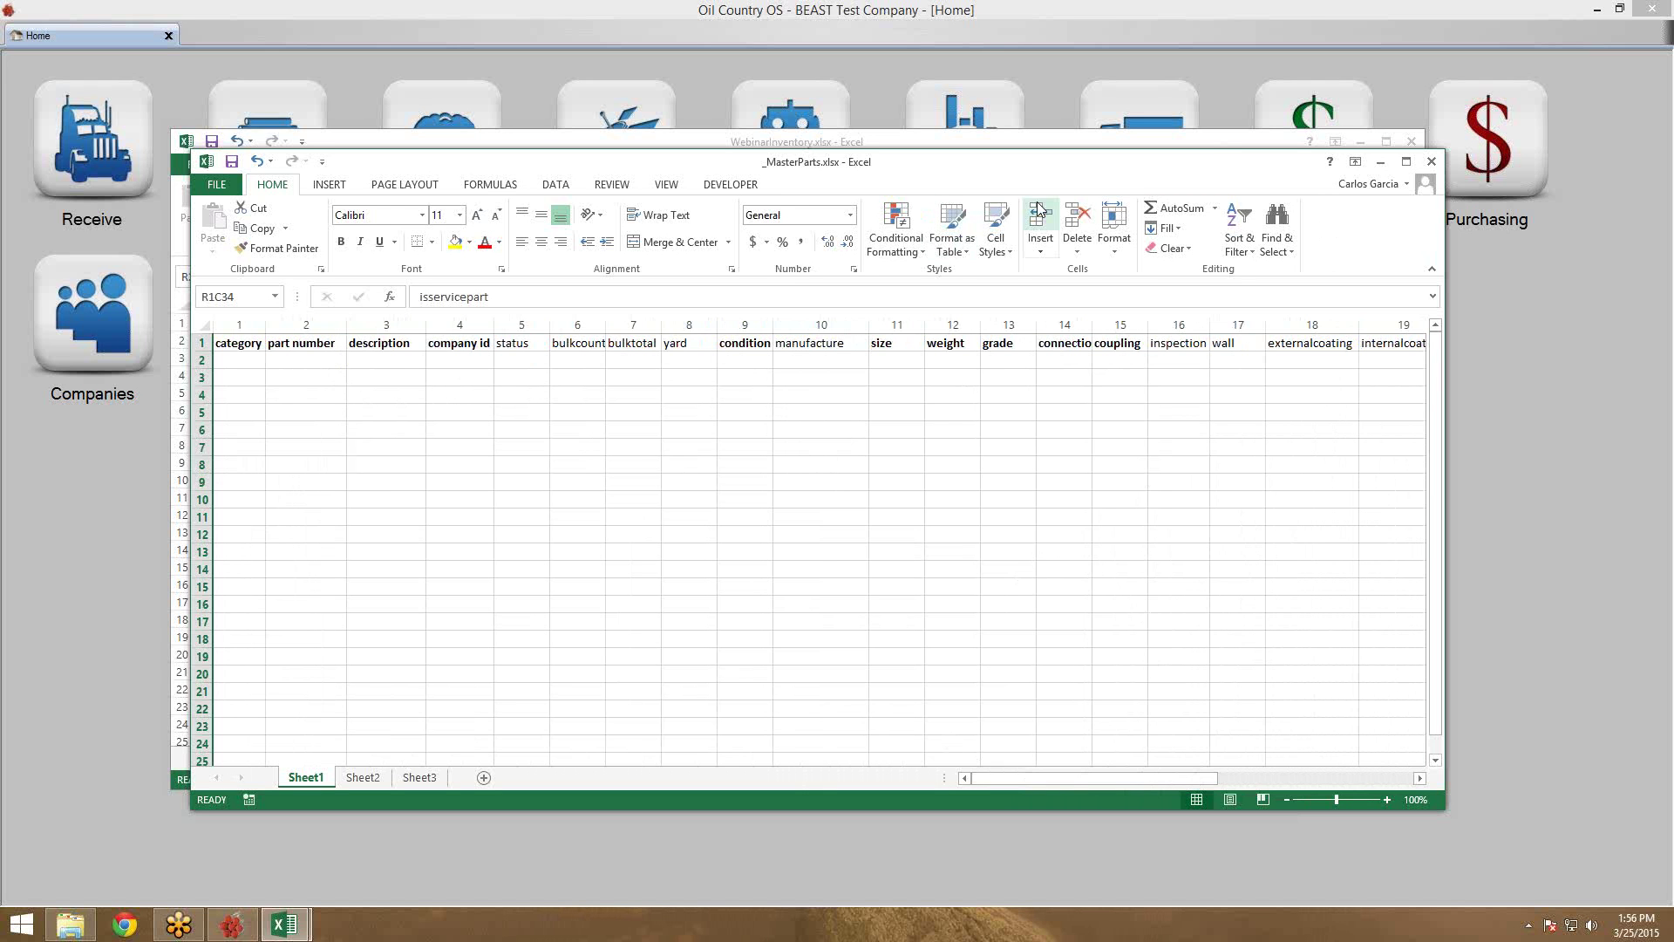
left_click(1430, 162)
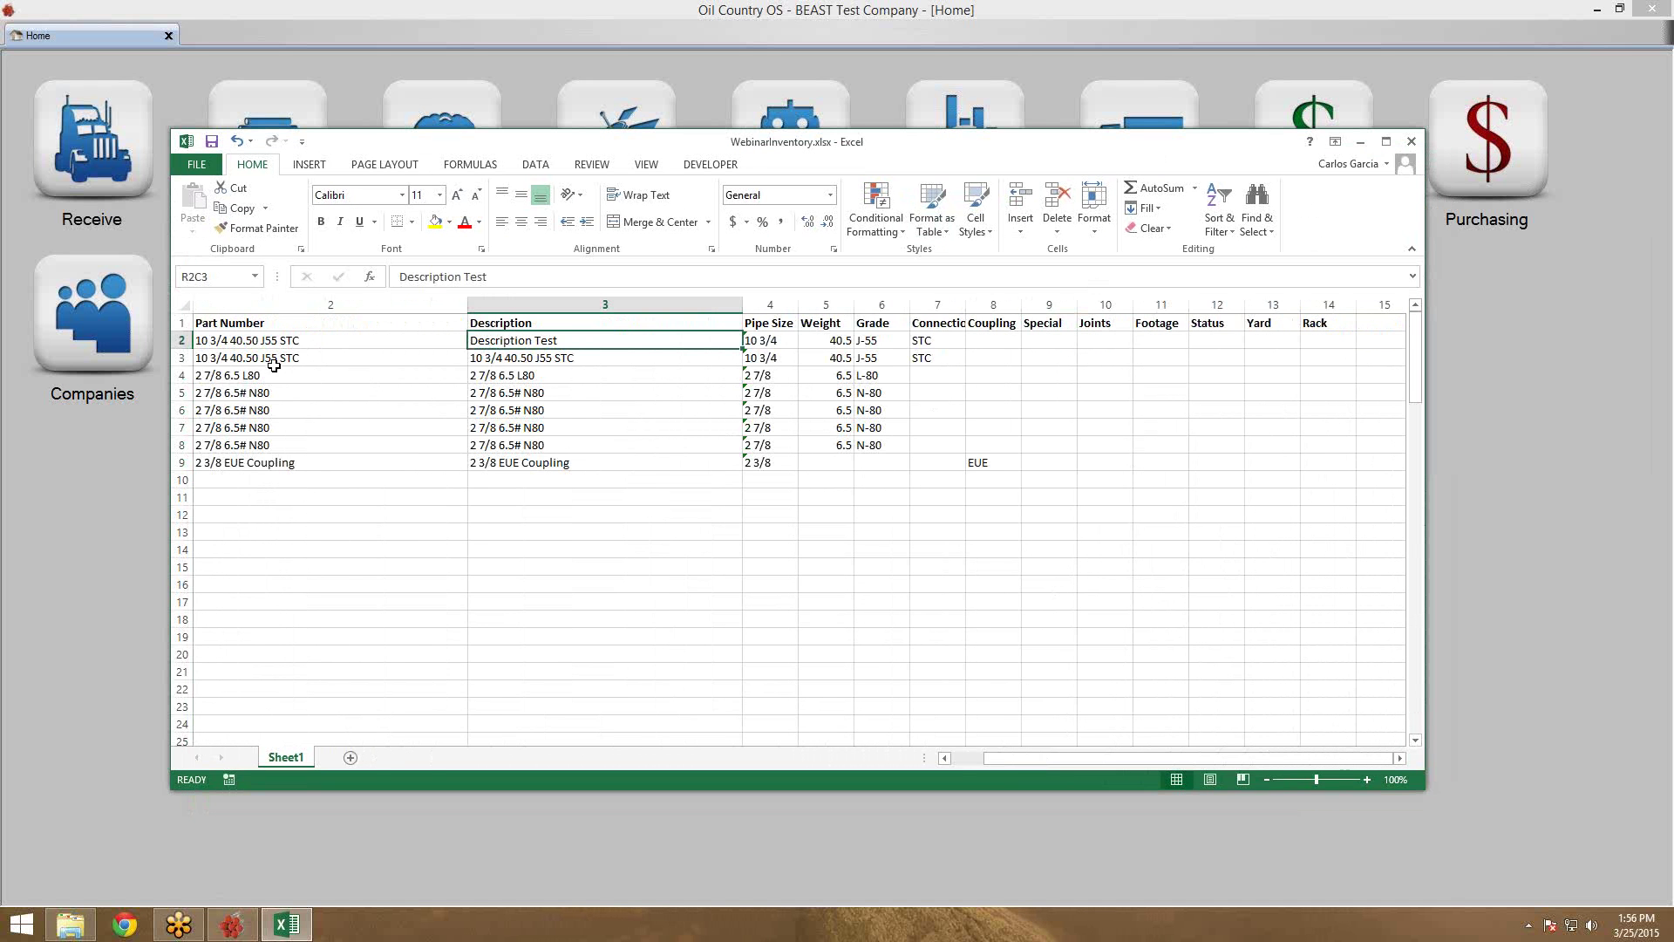
Enter 100 joints for the first inventory row in WebinarInventory.xlsx and fill the value down through the 2 3/8 EUE Coupling row
left_click_drag(224, 346, 225, 361)
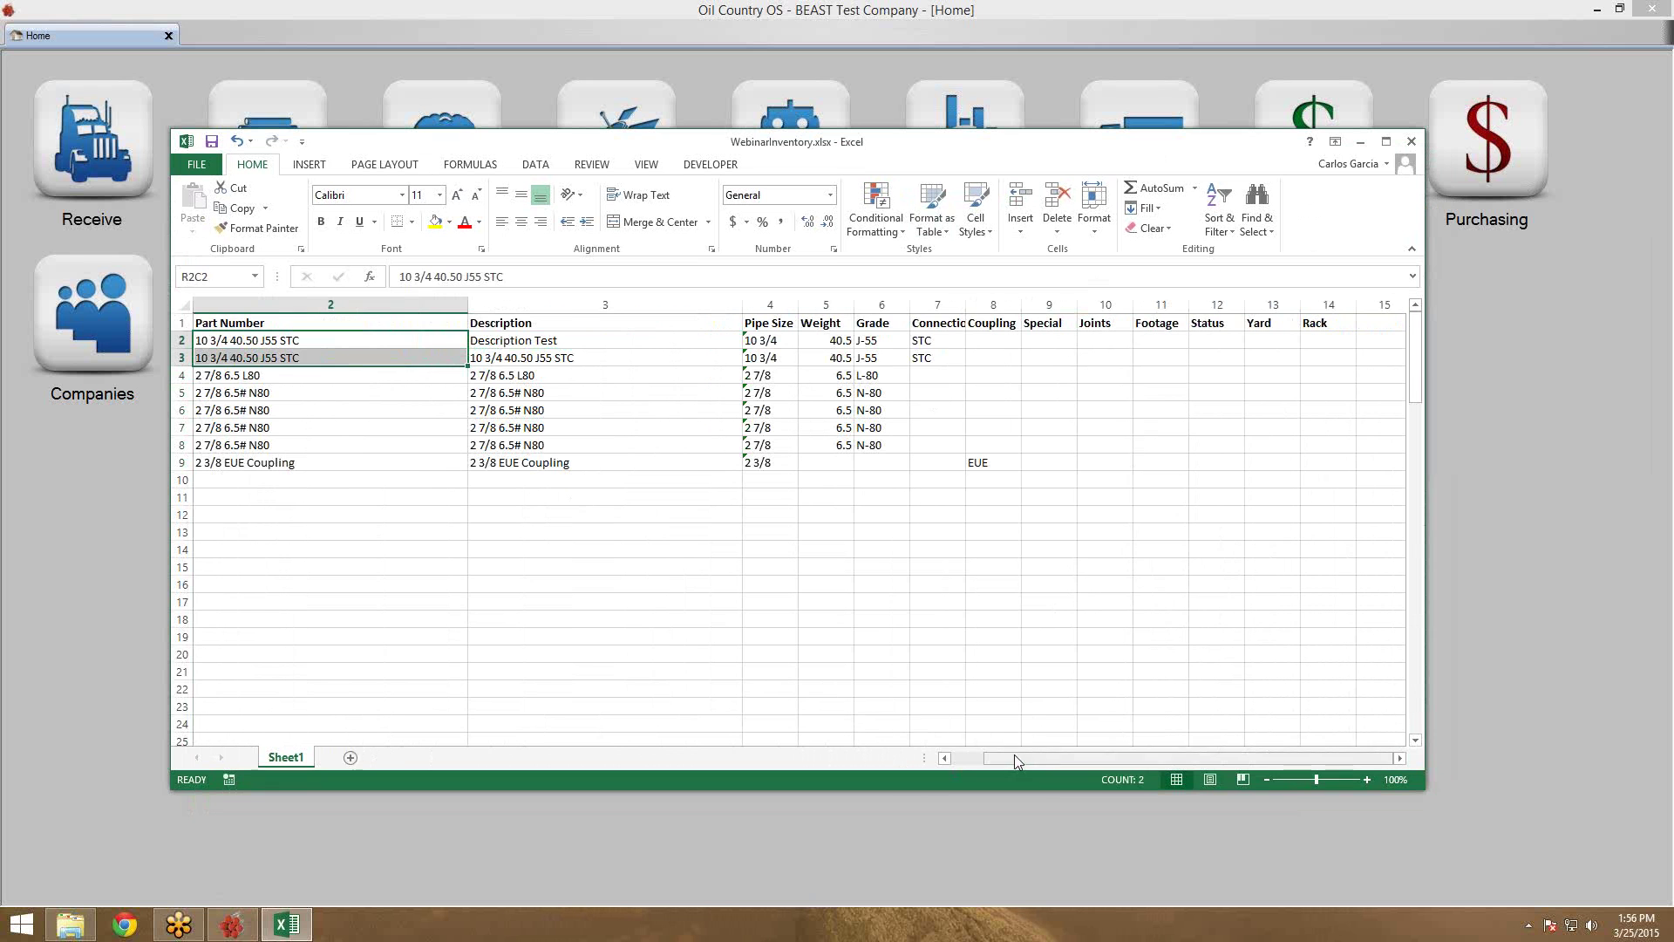
left_click(1123, 353)
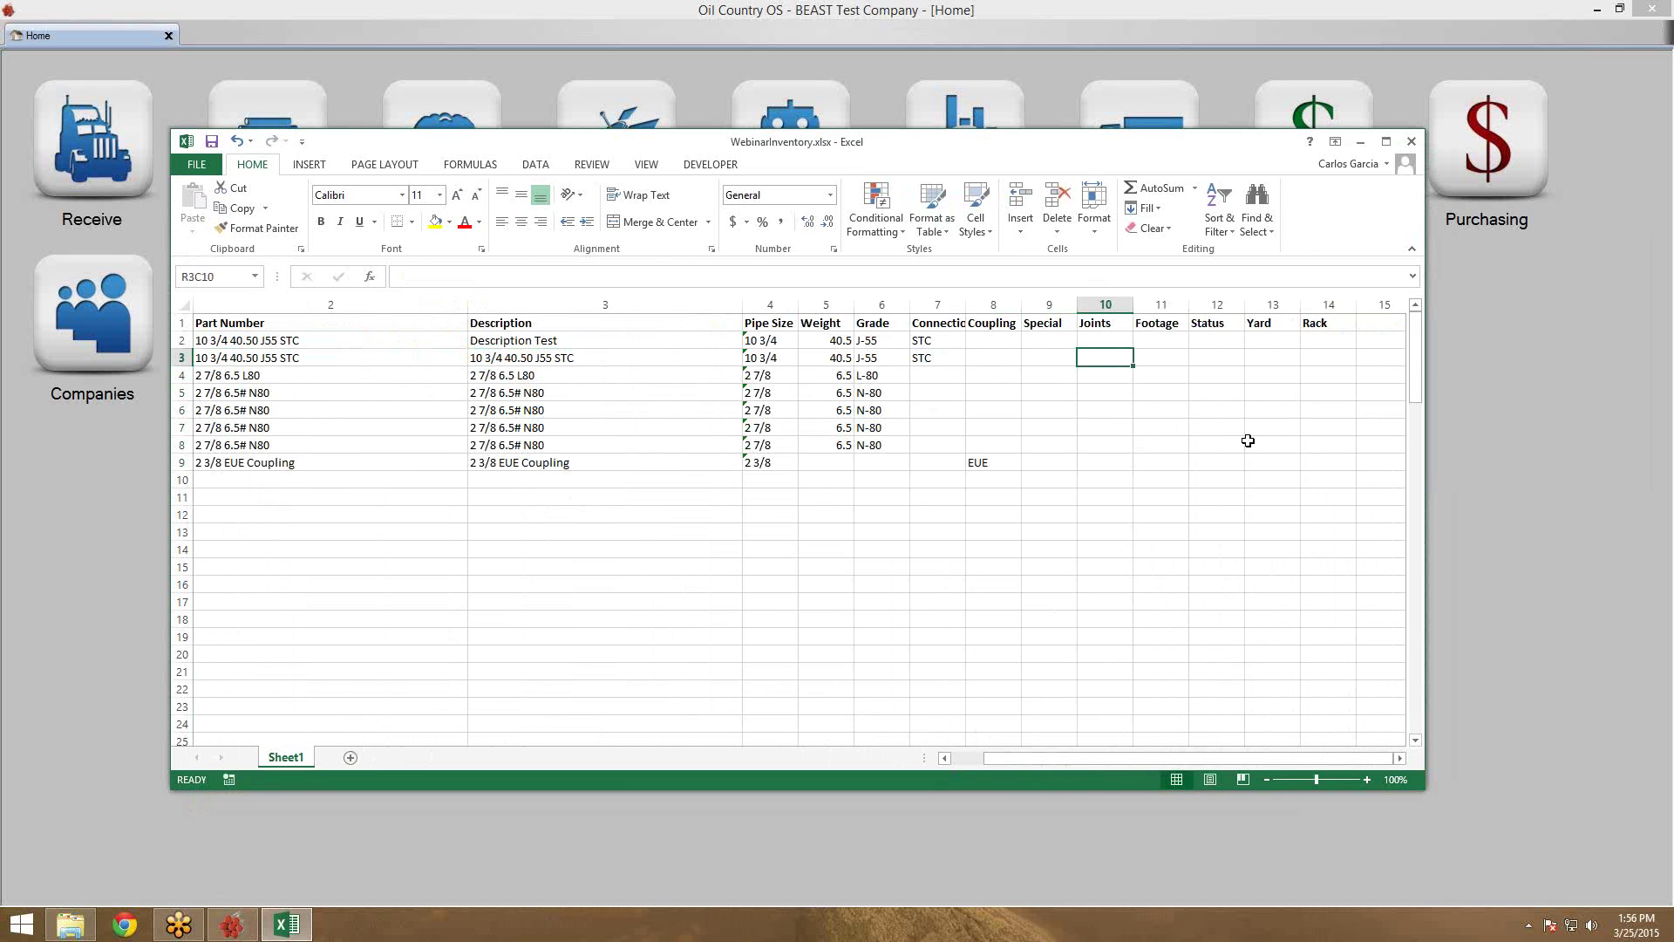
left_click(1124, 336)
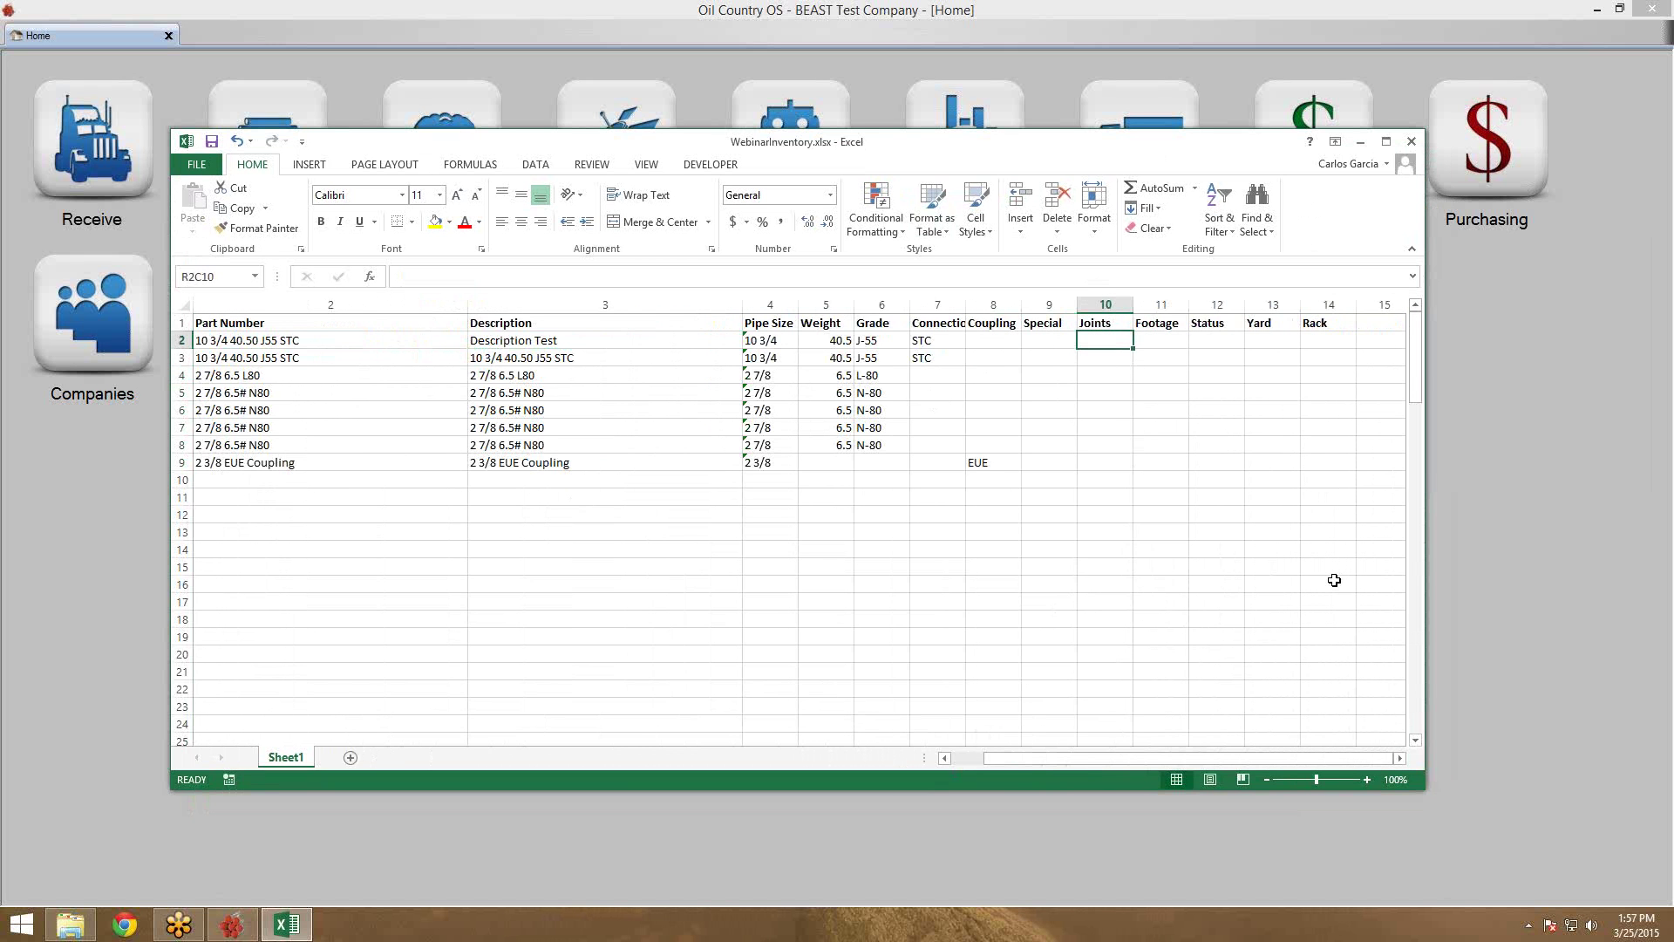
type("100")
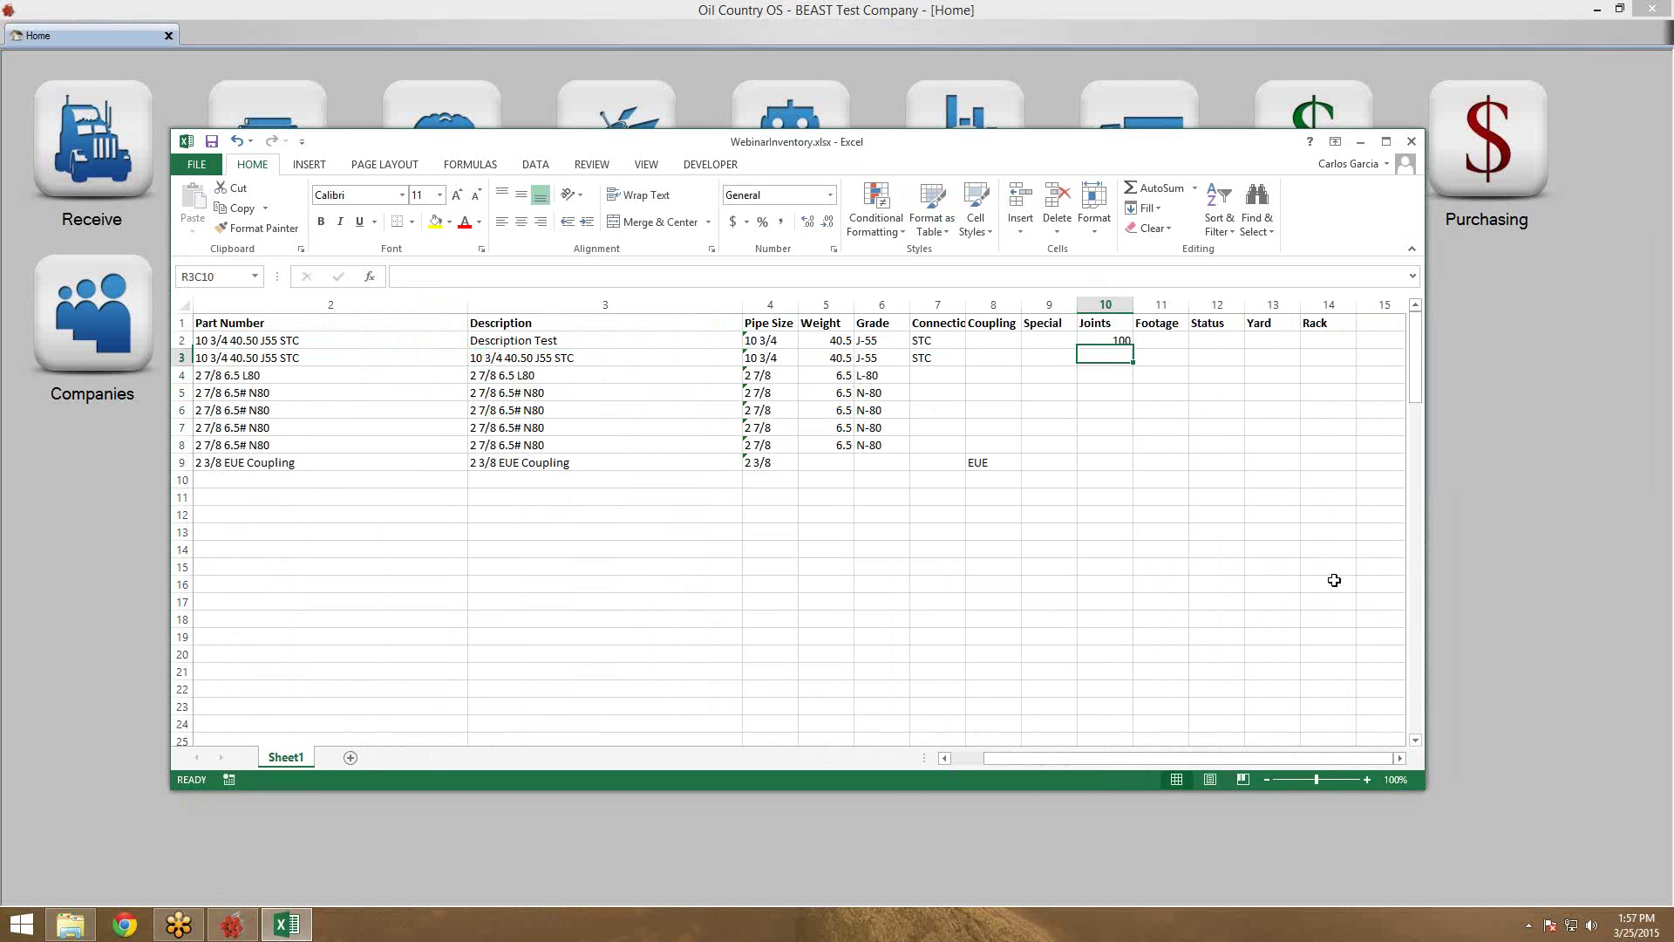
key("Return")
key("Up")
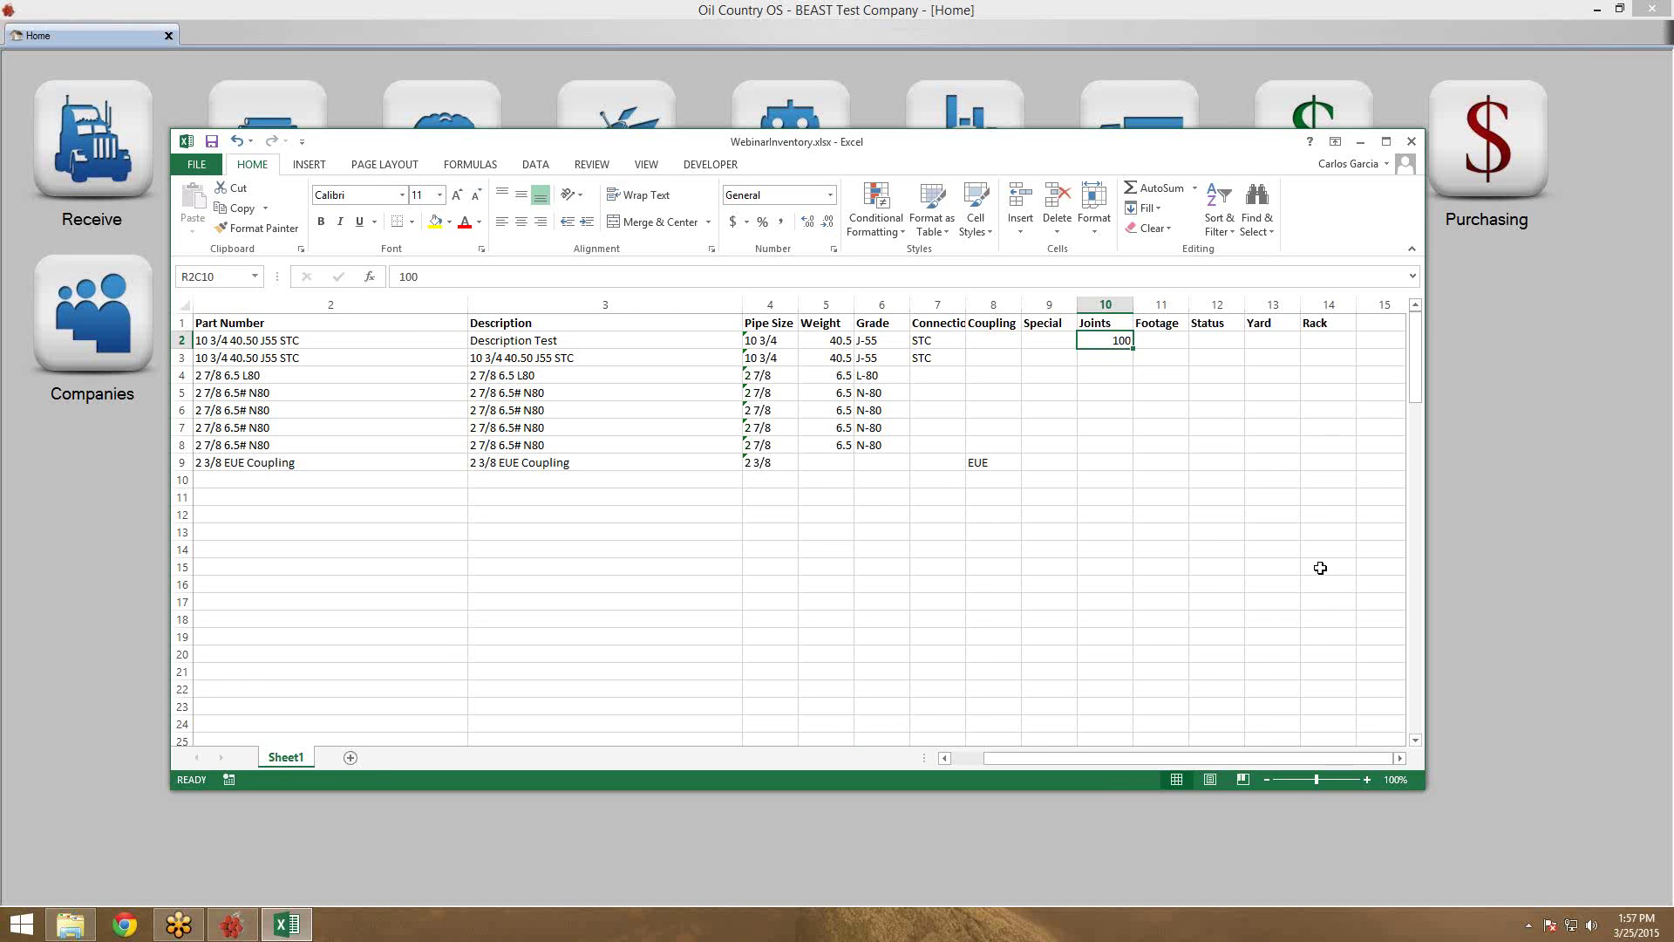
left_click_drag(1131, 349, 1147, 475)
Enter 3200 footage for the first inventory row and fill it down through the last 2 7/8 6.5# N80 row
key("Right")
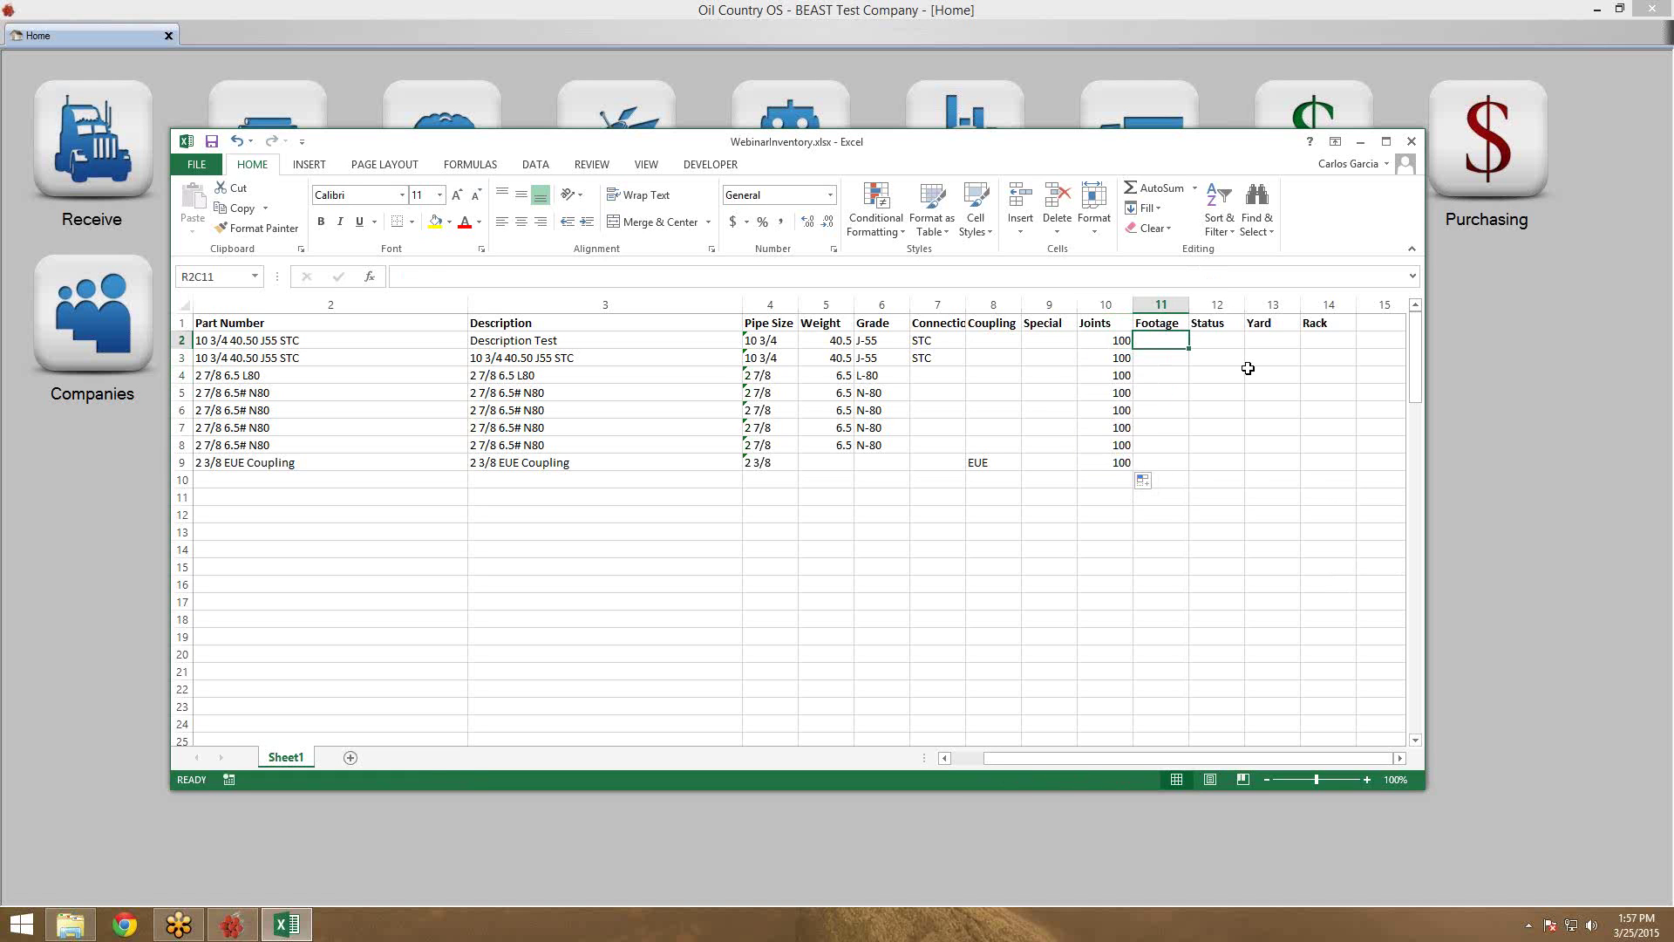
type("3200")
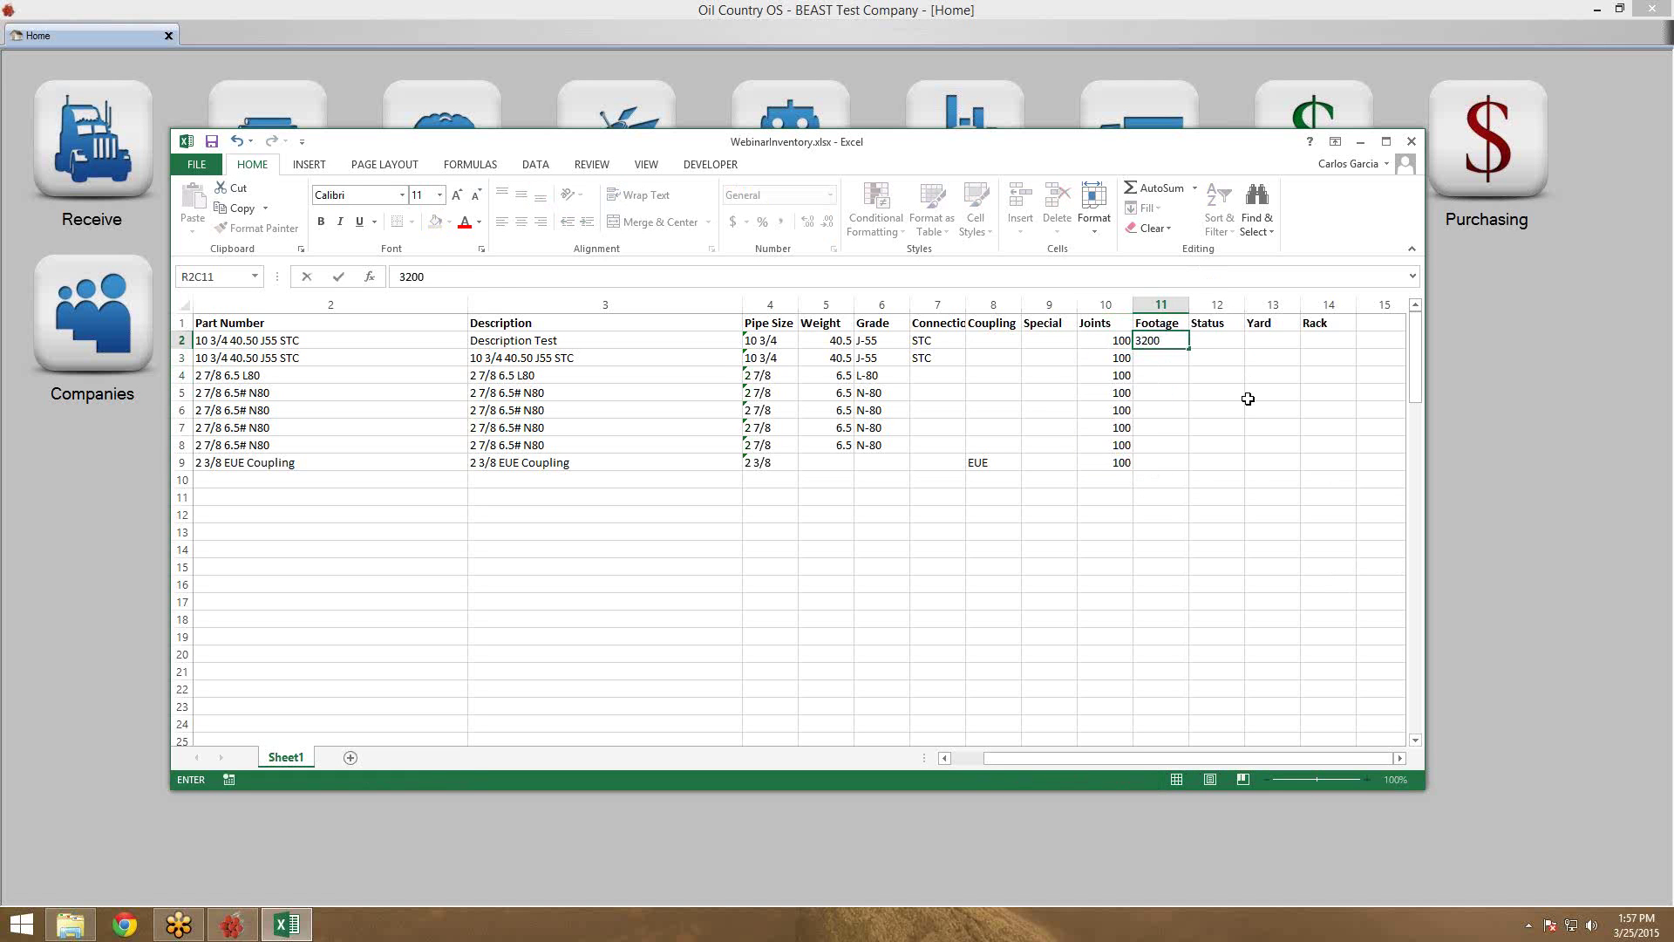
key("ctrl+Return")
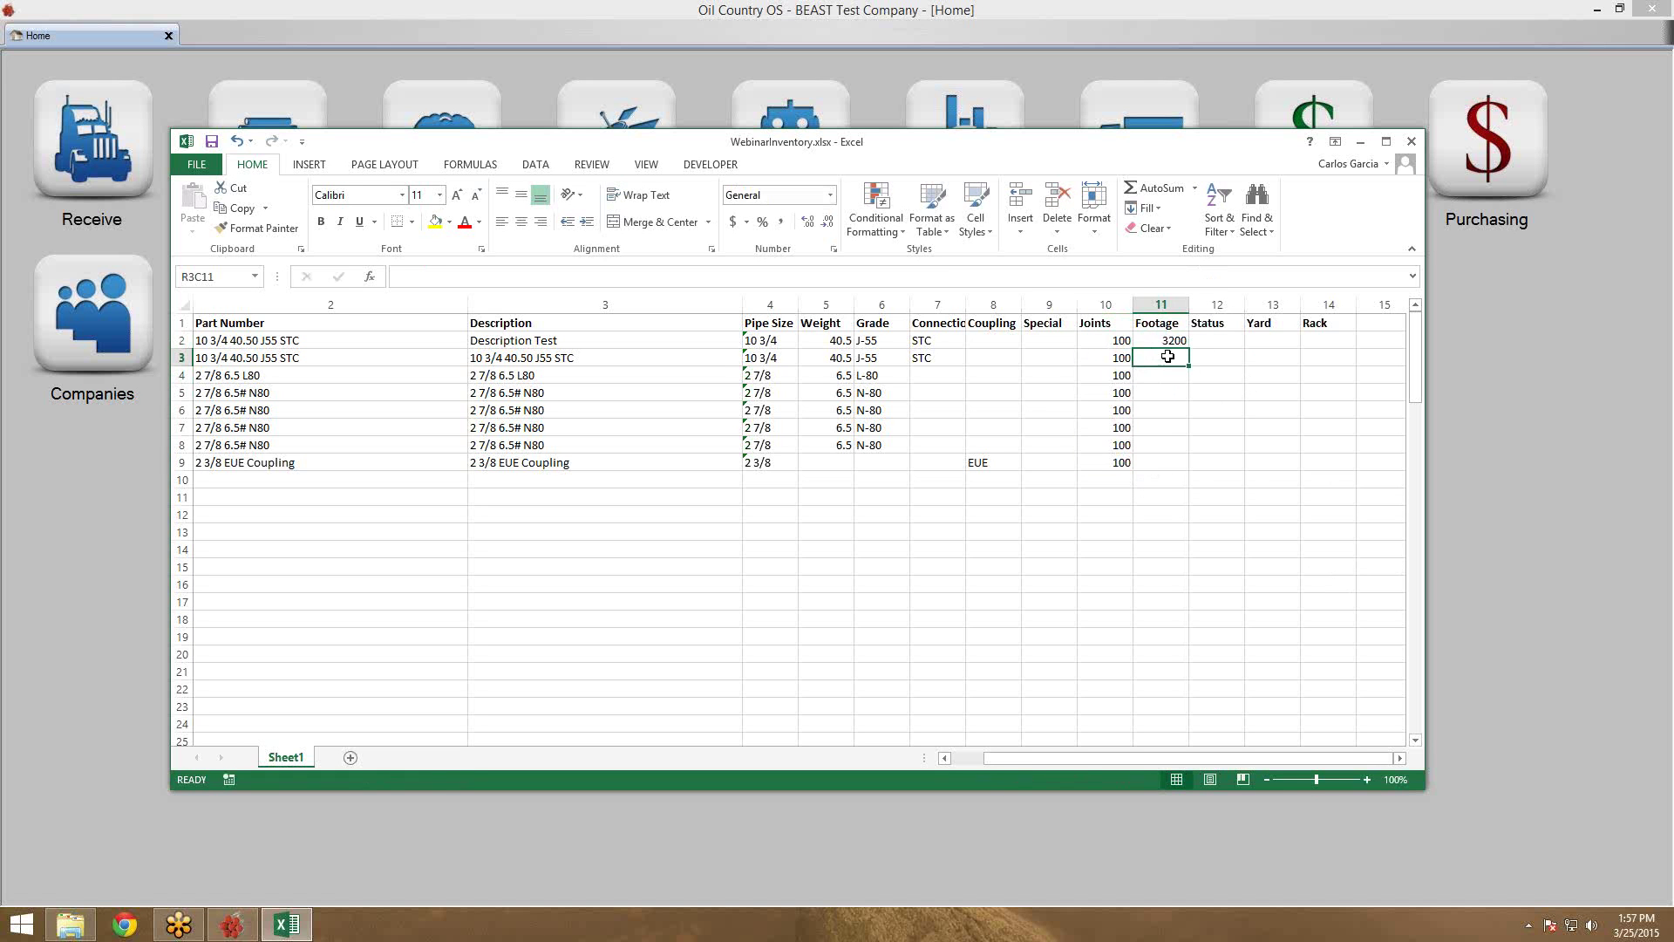
left_click_drag(1187, 348, 1191, 446)
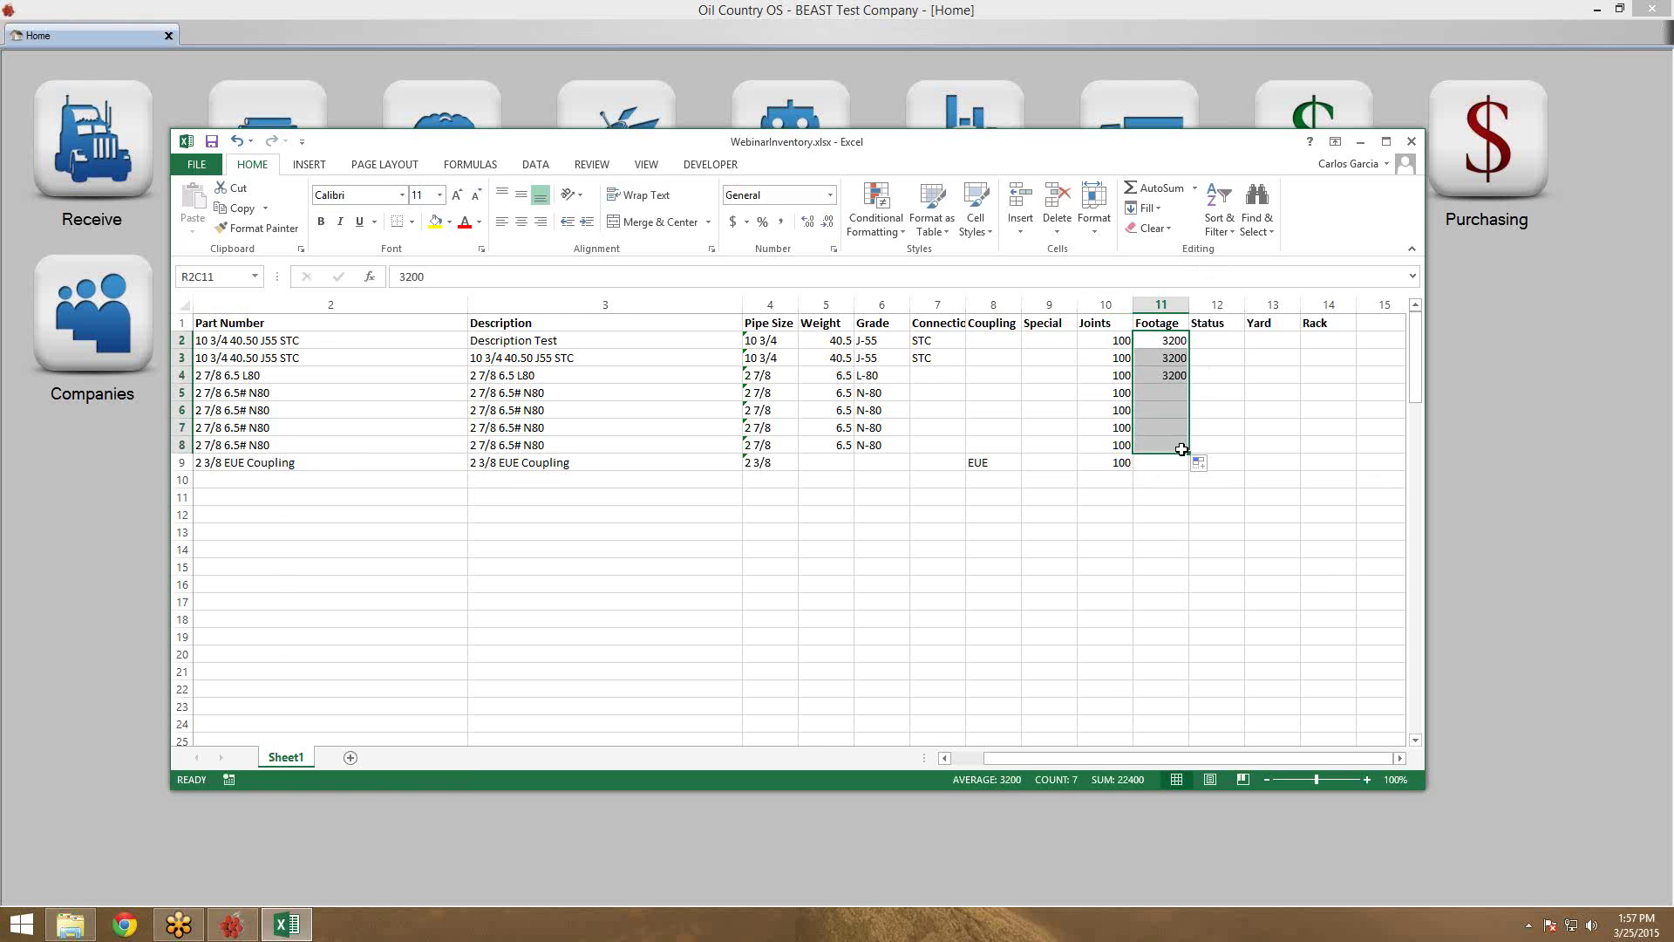
Set the 2 3/8 EUE Coupling row to 5 joints and 0 footage, and save the workbook
left_click_drag(1055, 756, 1022, 756)
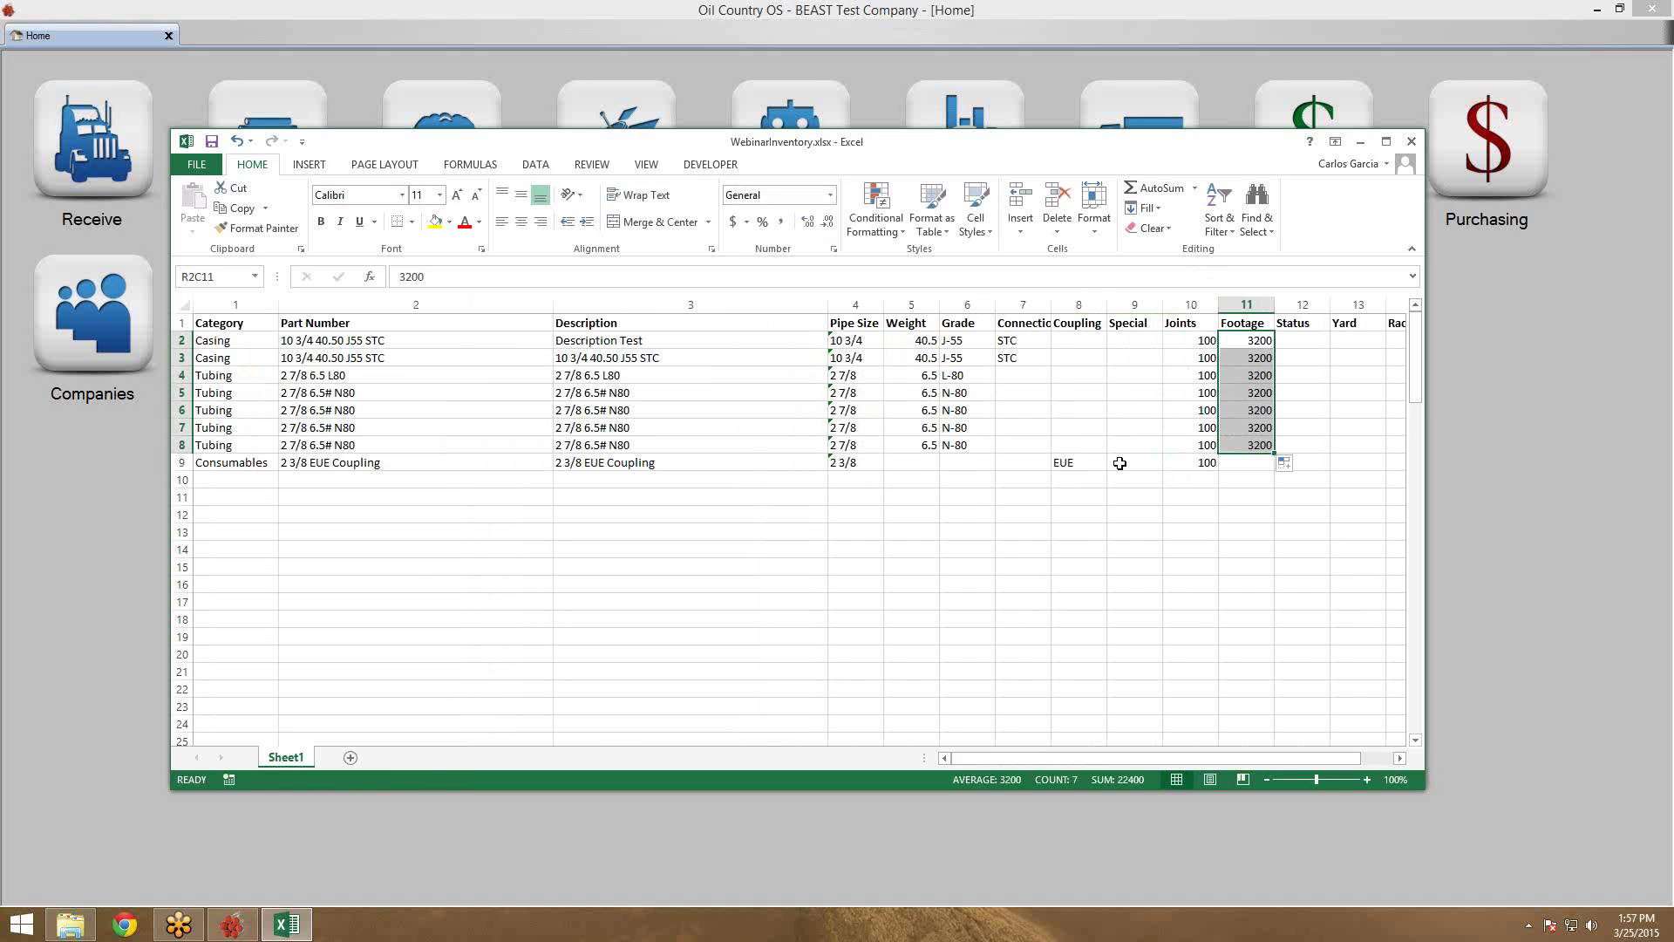
left_click(1179, 459)
type("1")
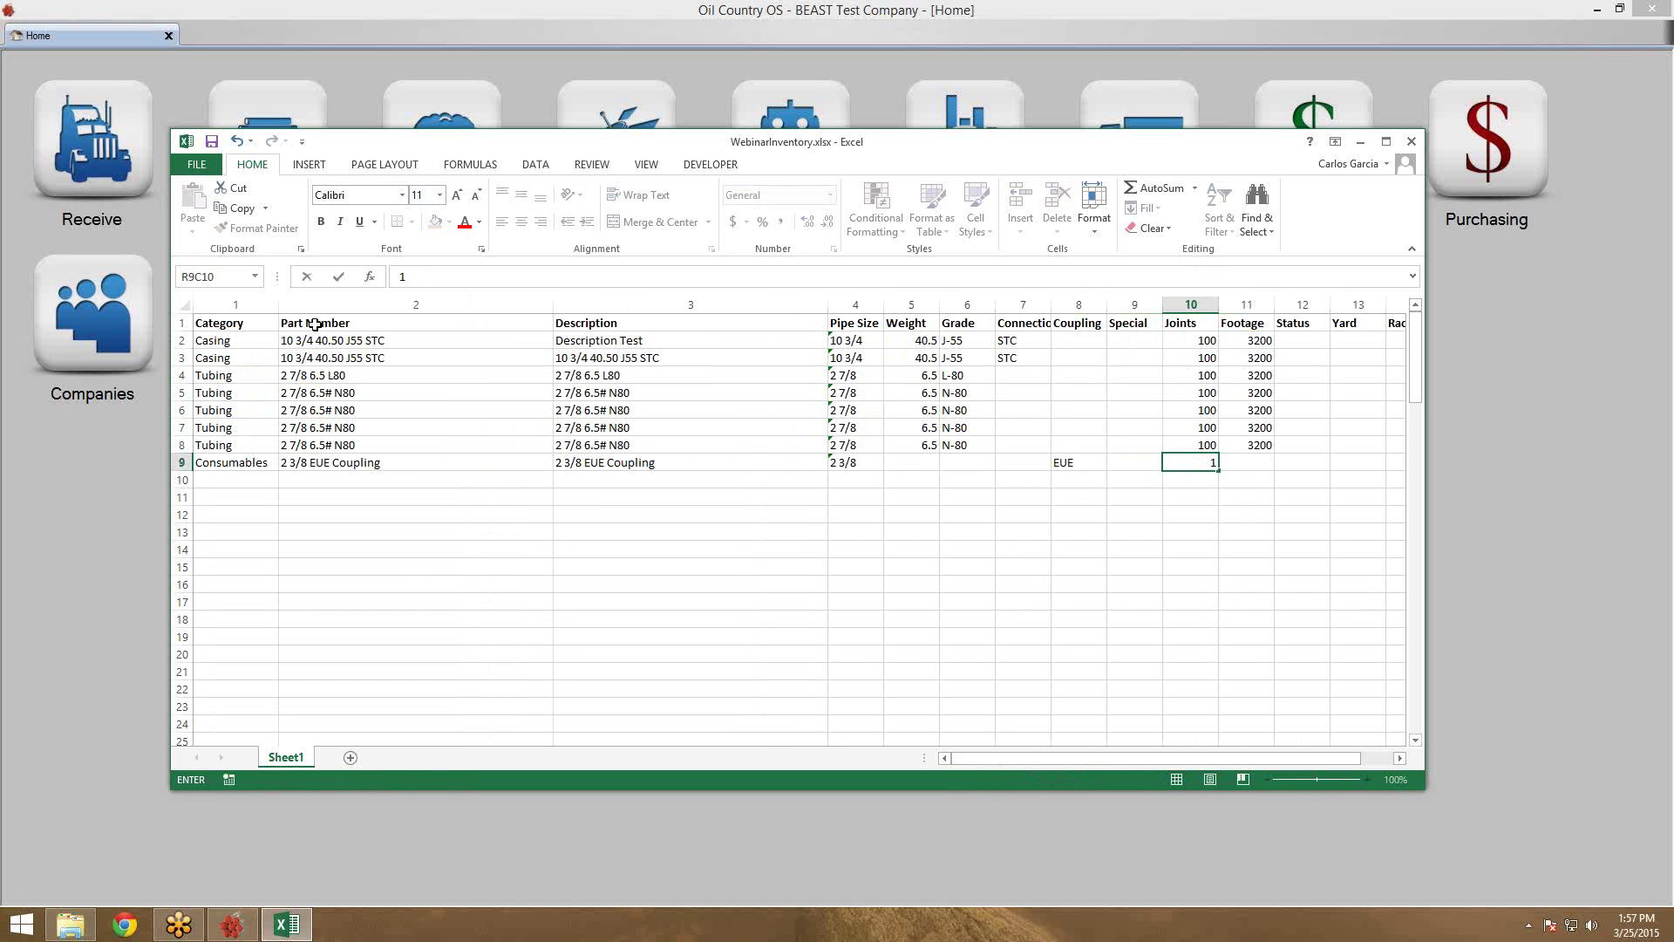
key("BackSpace")
type("5")
left_click(1264, 449)
key("Down")
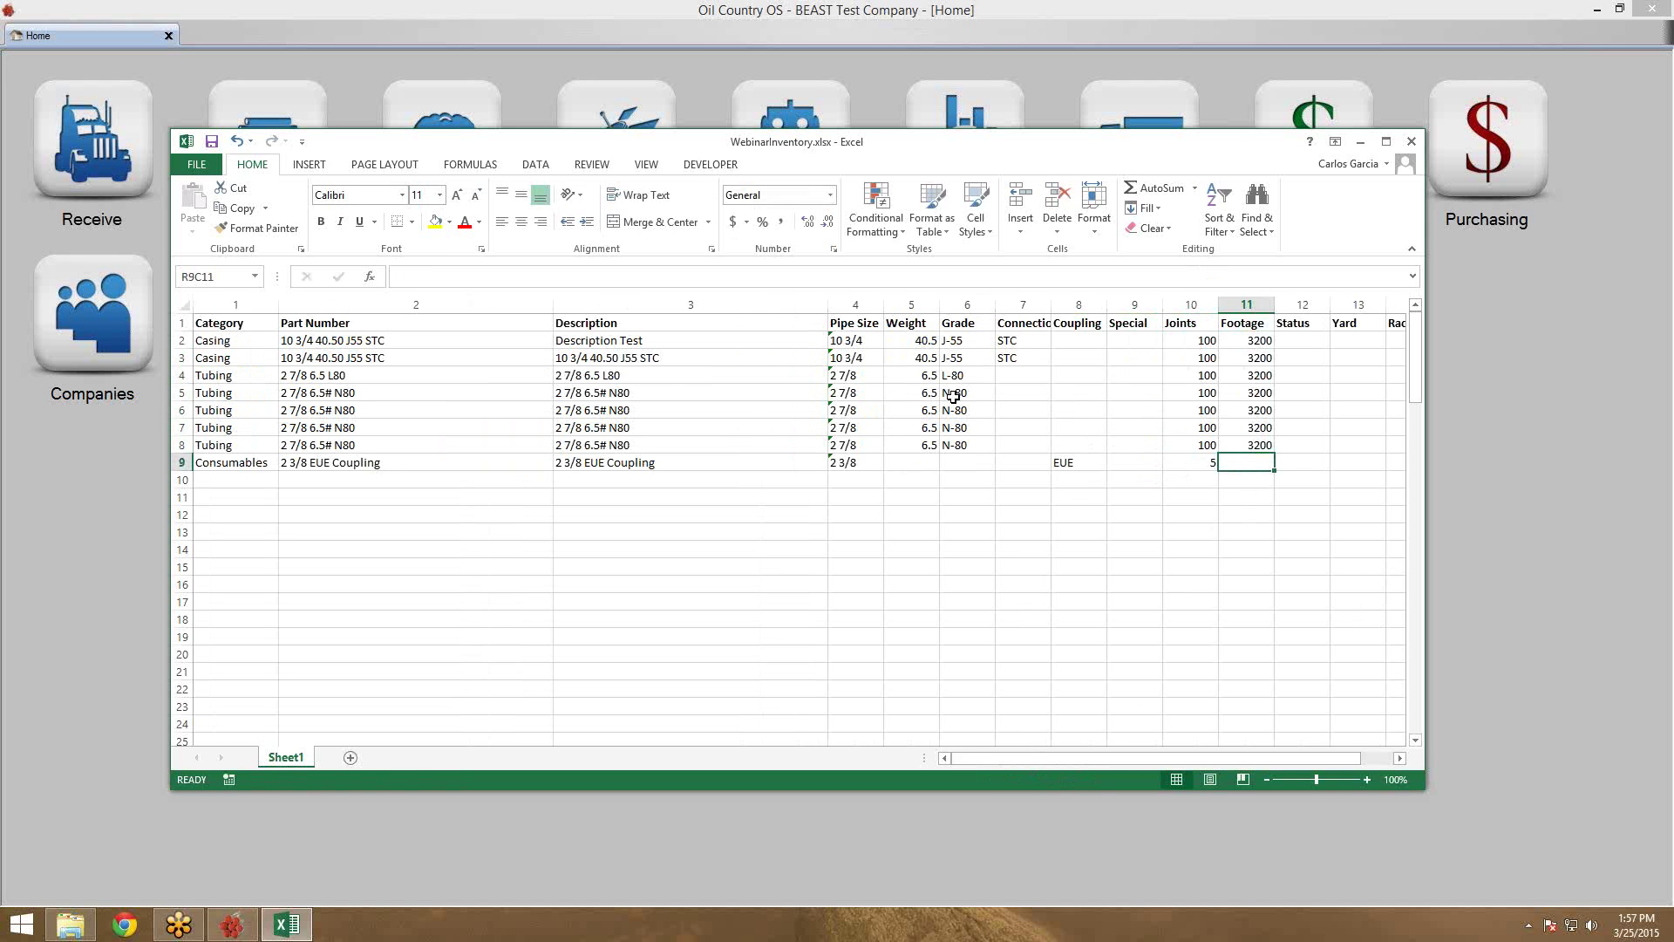
type("0")
key("ctrl+Return")
left_click(212, 144)
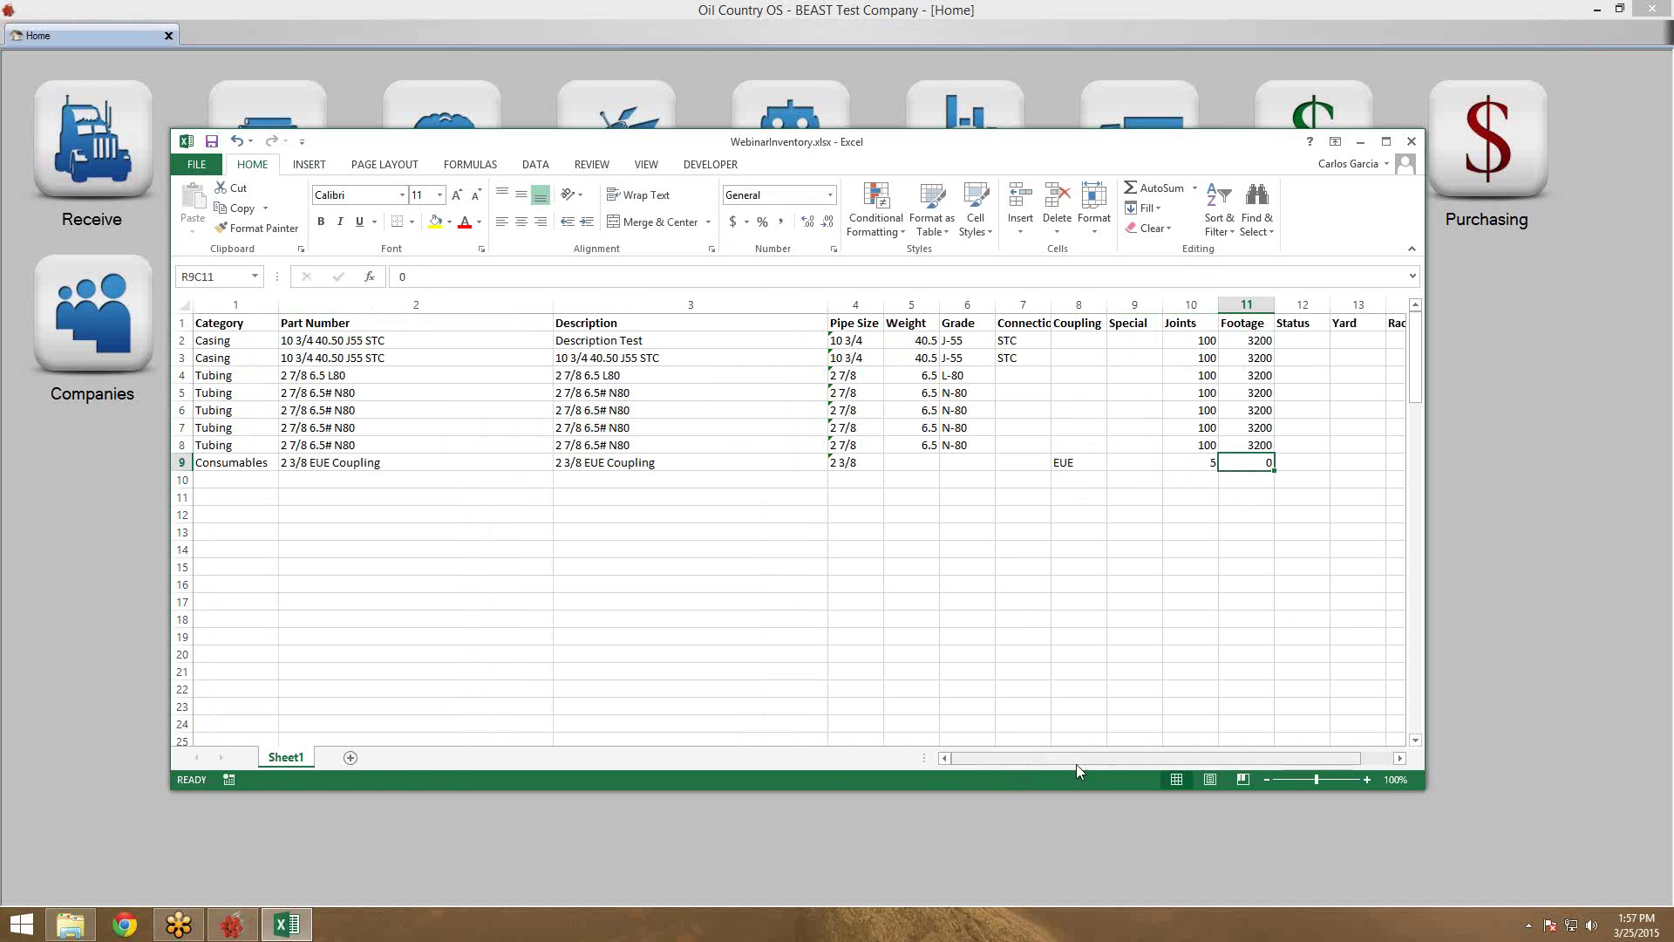
Enter the status "Received" for the first inventory row and fill it down through the 2 3/8 EUE Coupling row
left_click_drag(1019, 759, 1113, 742)
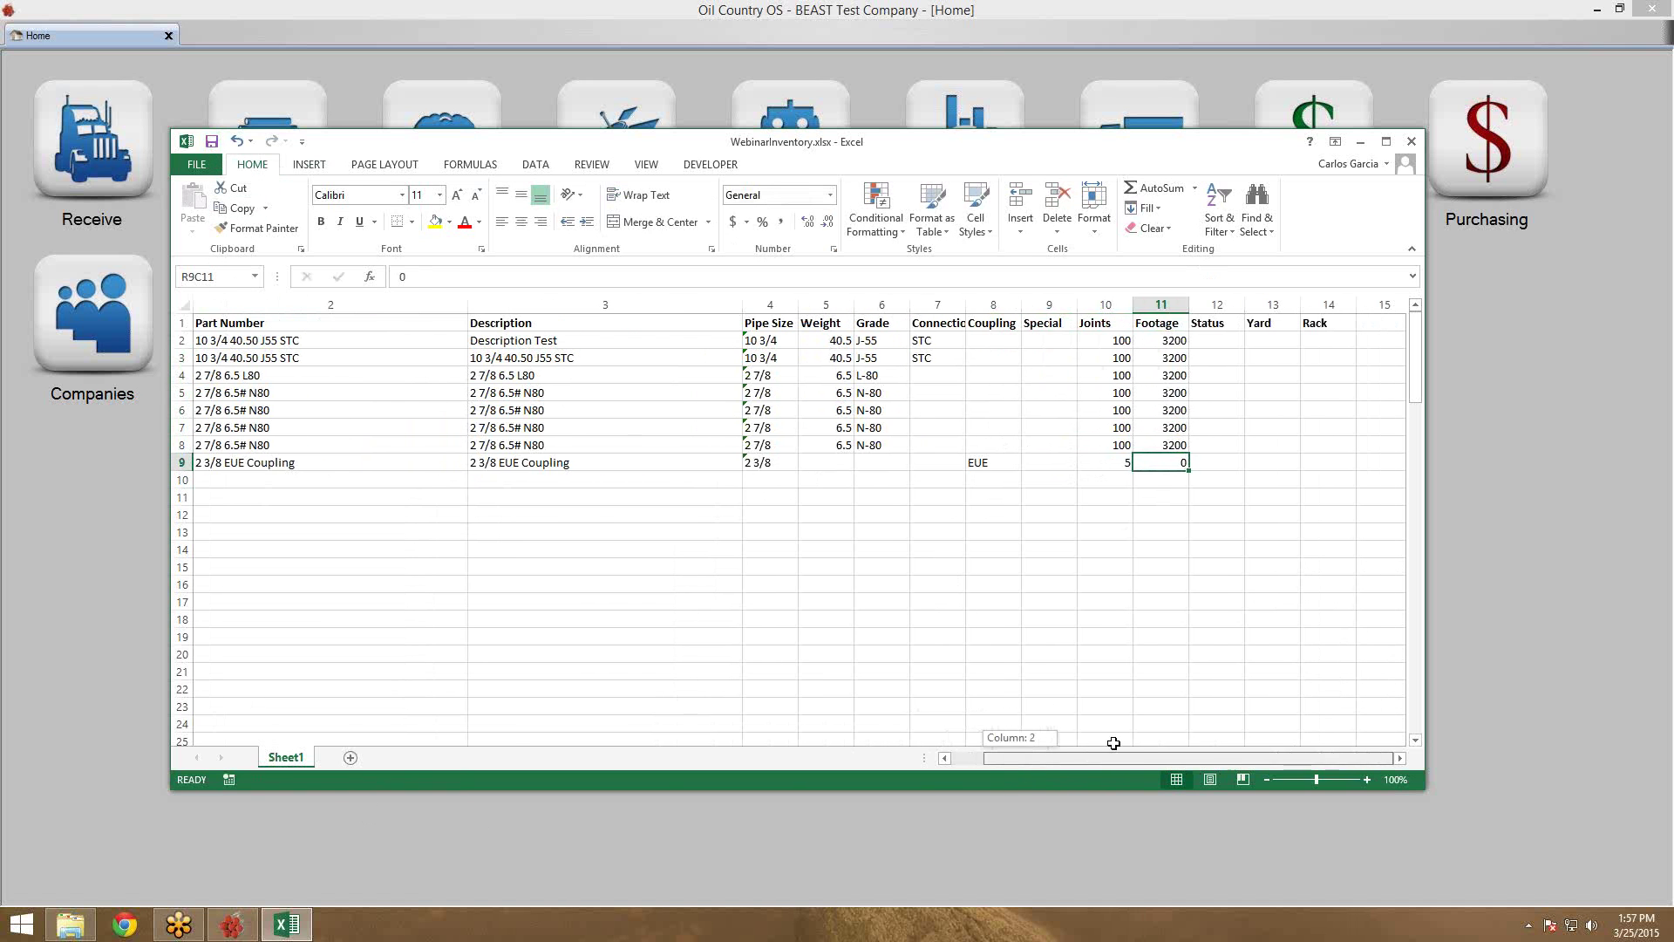
left_click(1208, 341)
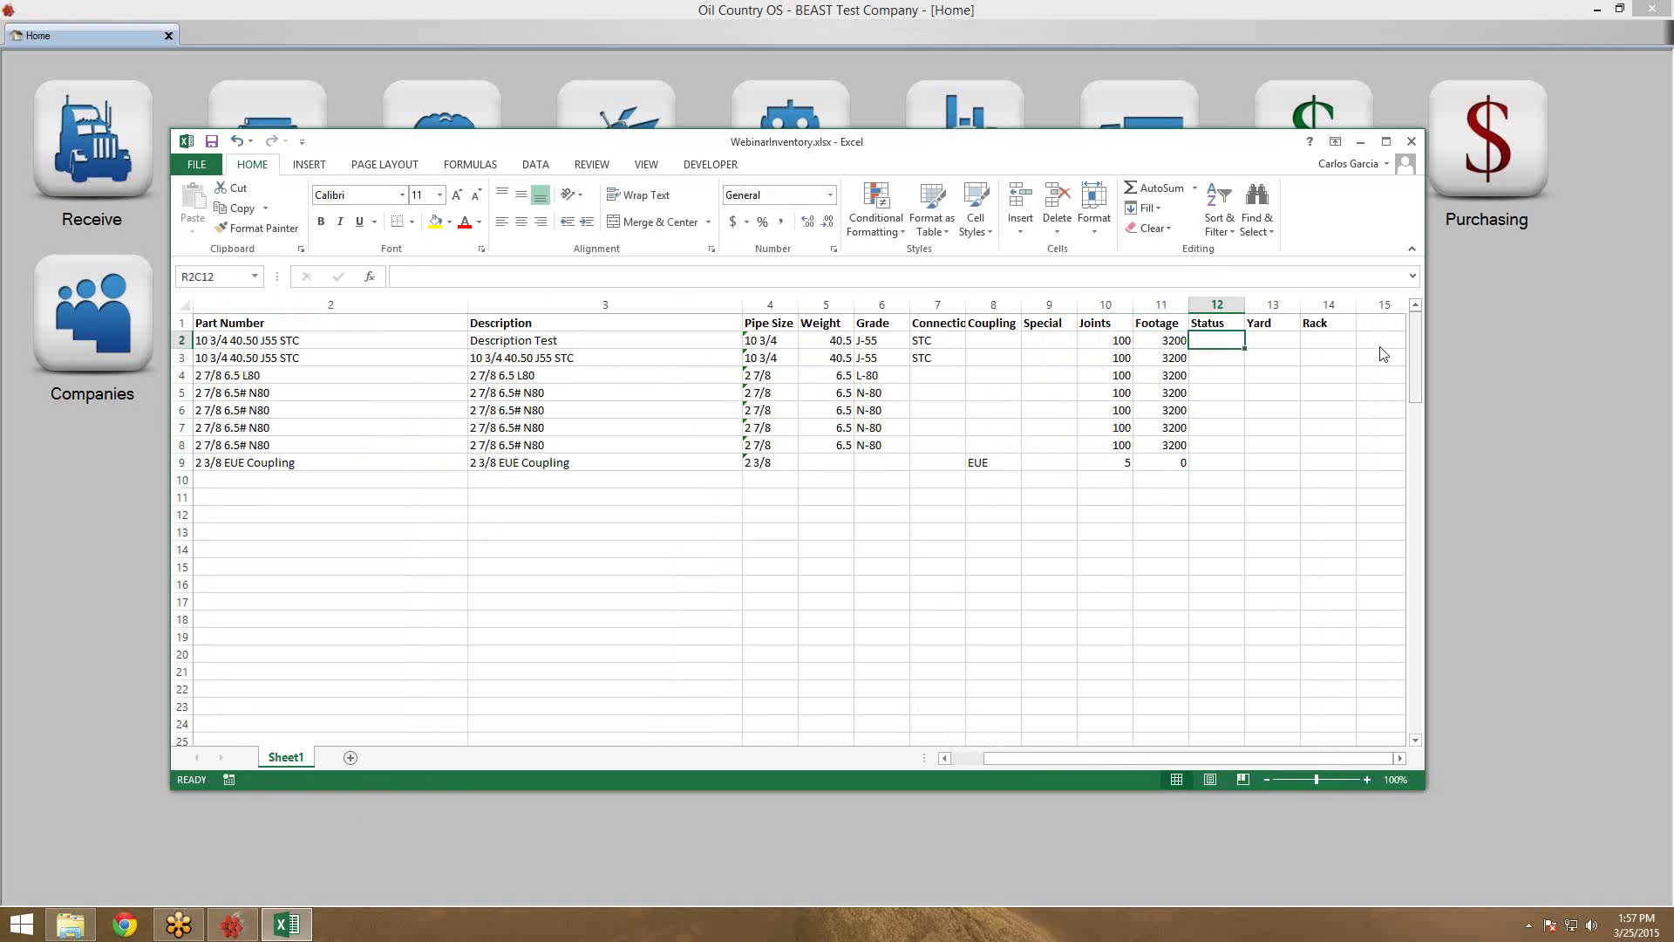
type("Received")
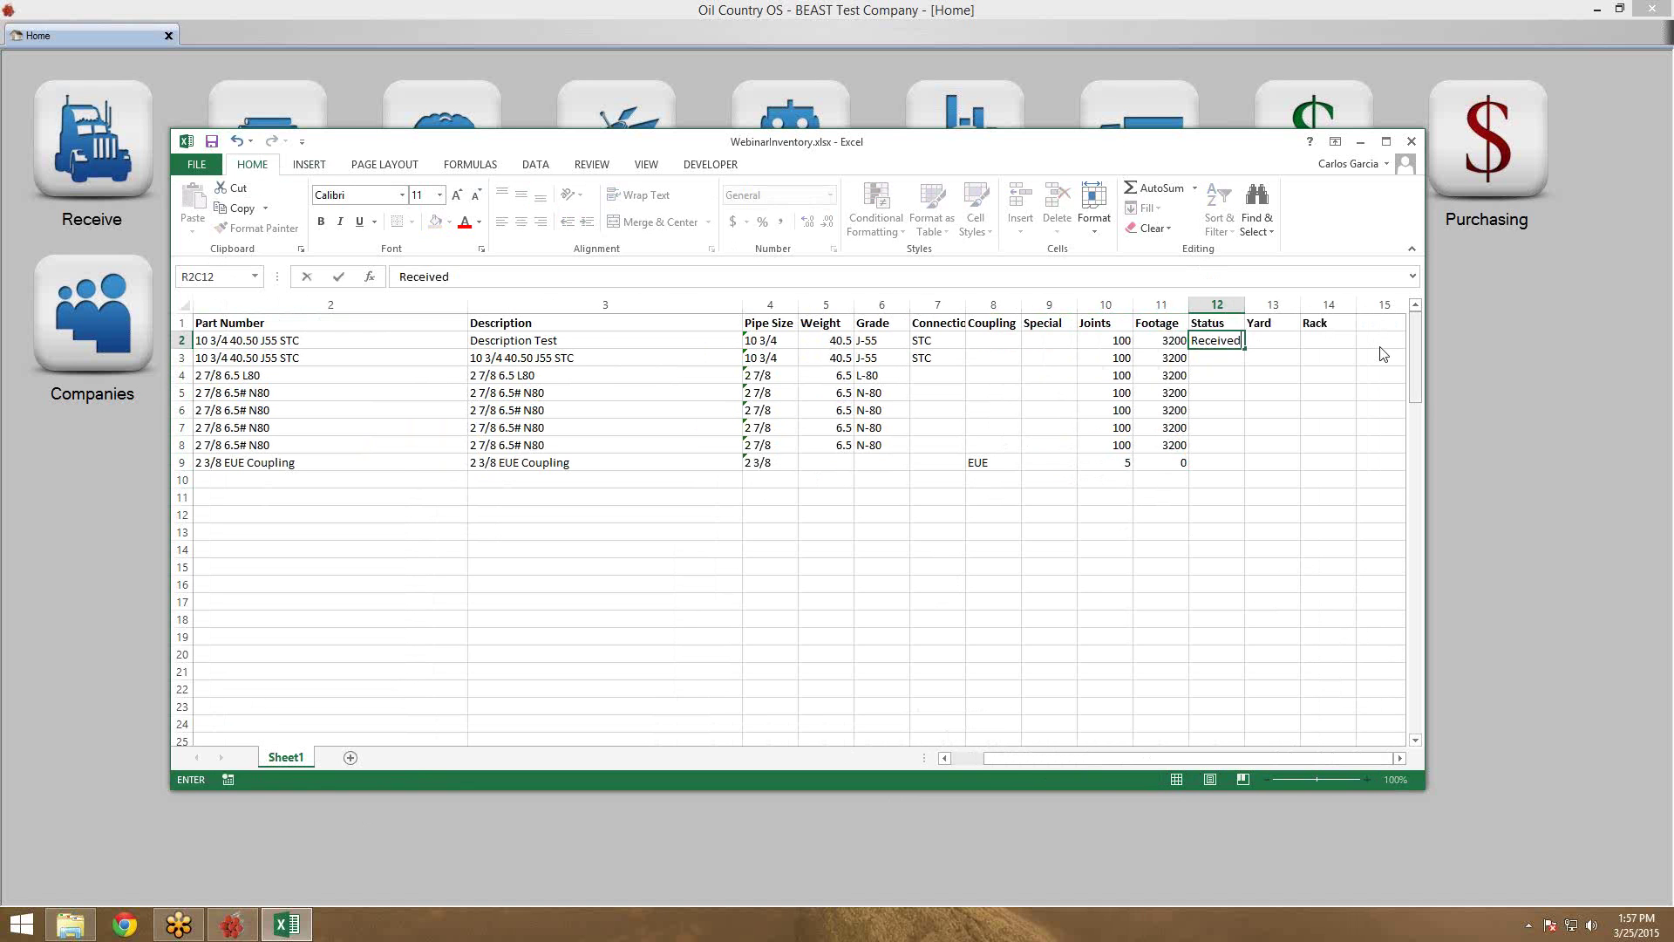
key("Return")
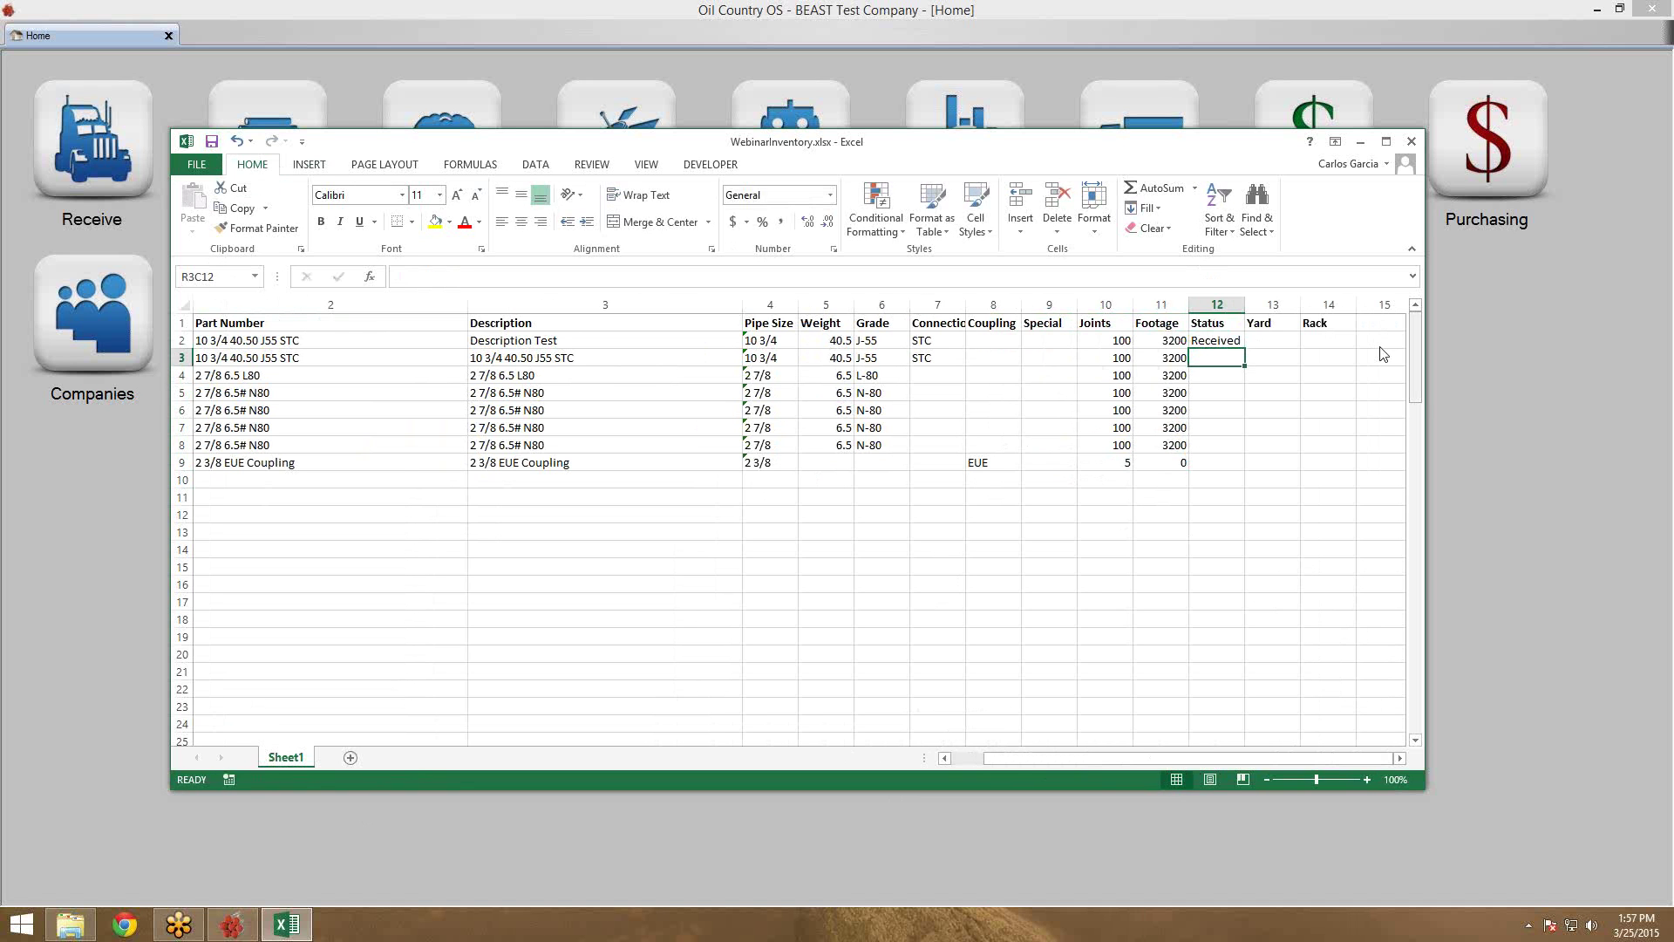
left_click(1238, 342)
left_click_drag(1245, 348, 1228, 472)
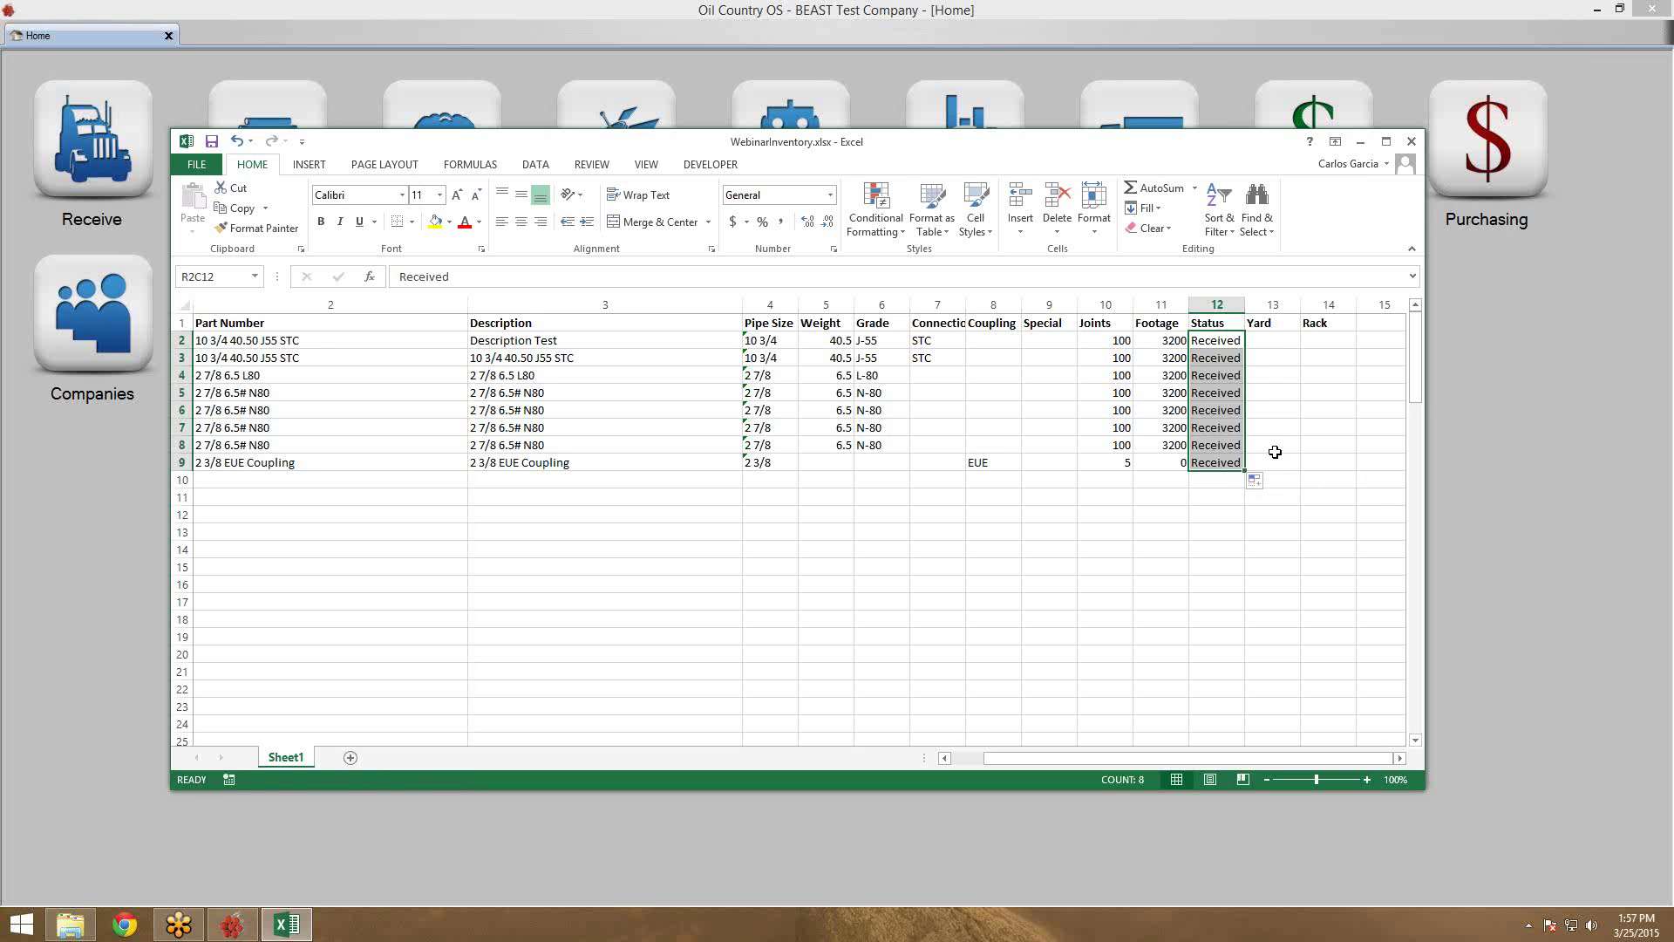
Enter "WebinarYard" as the yard for the first inventory row and fill it down through the coupling row
left_click(1275, 340)
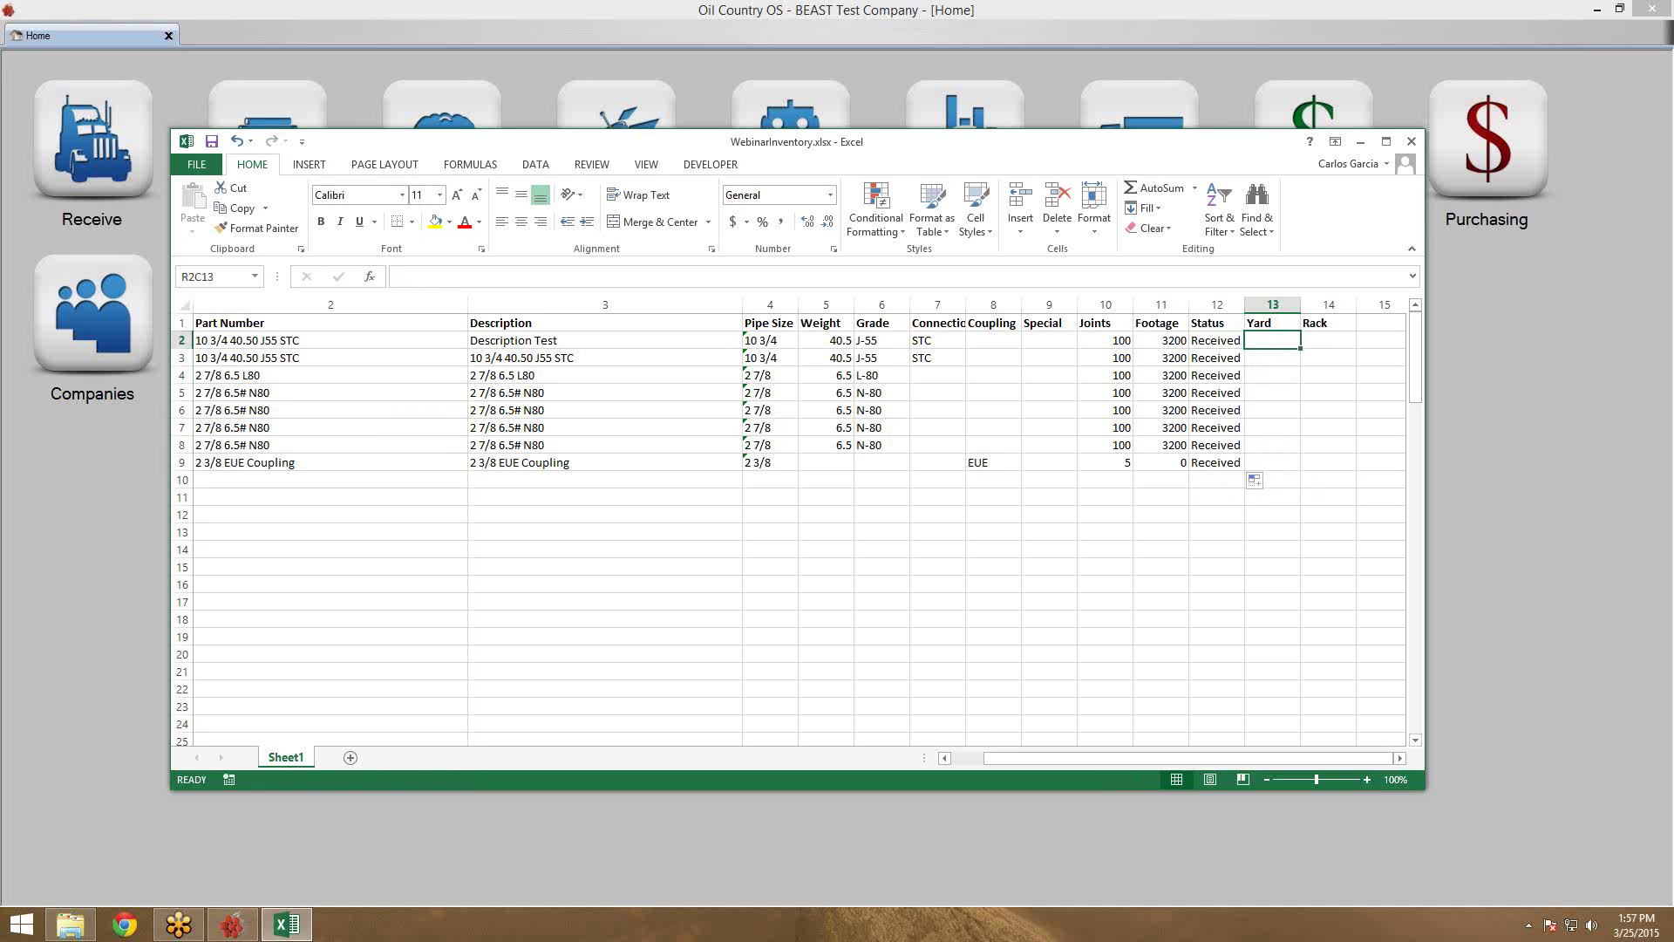
type("We")
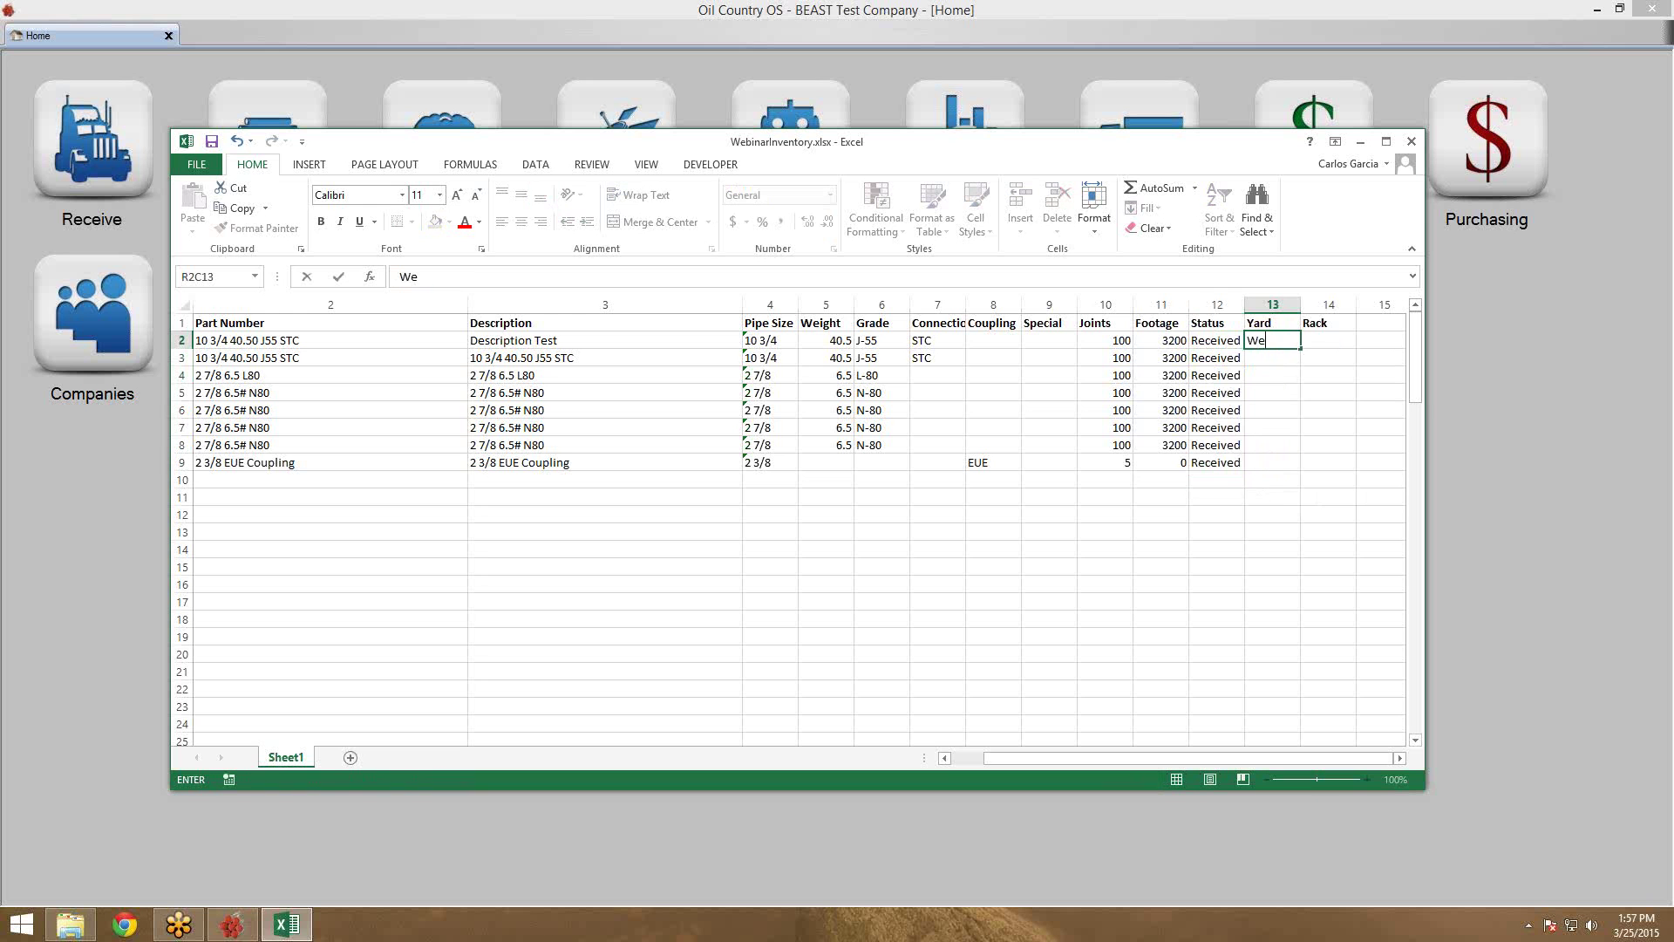
type("binarYard")
key("Return")
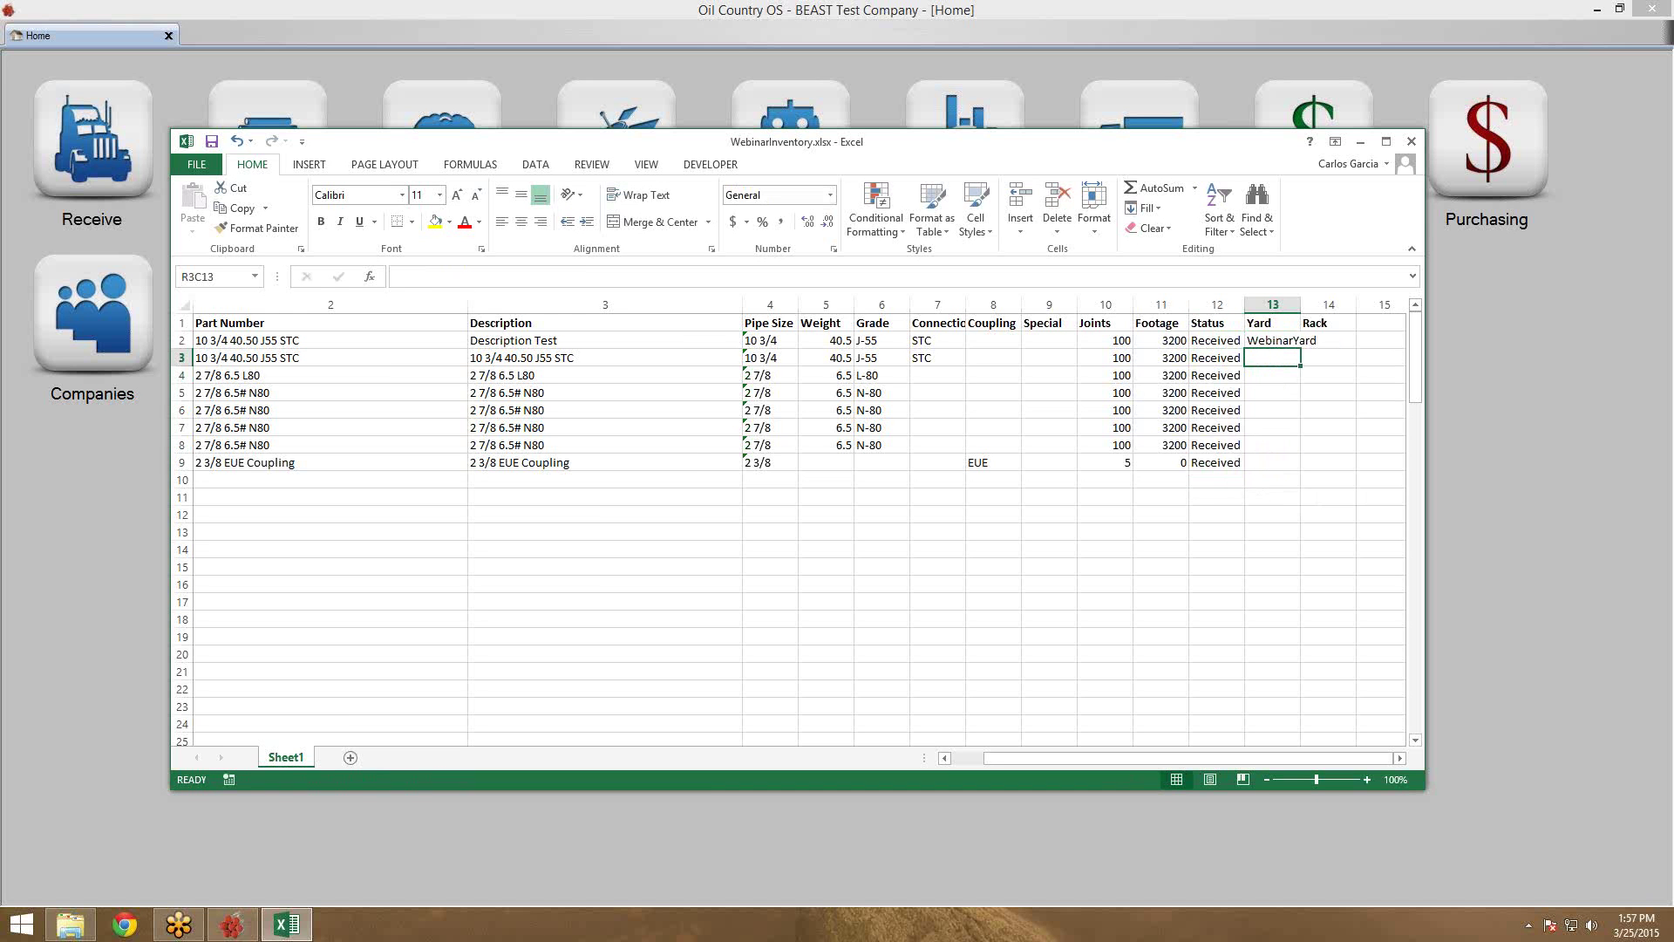
left_click(1273, 341)
left_click_drag(1300, 349, 1300, 466)
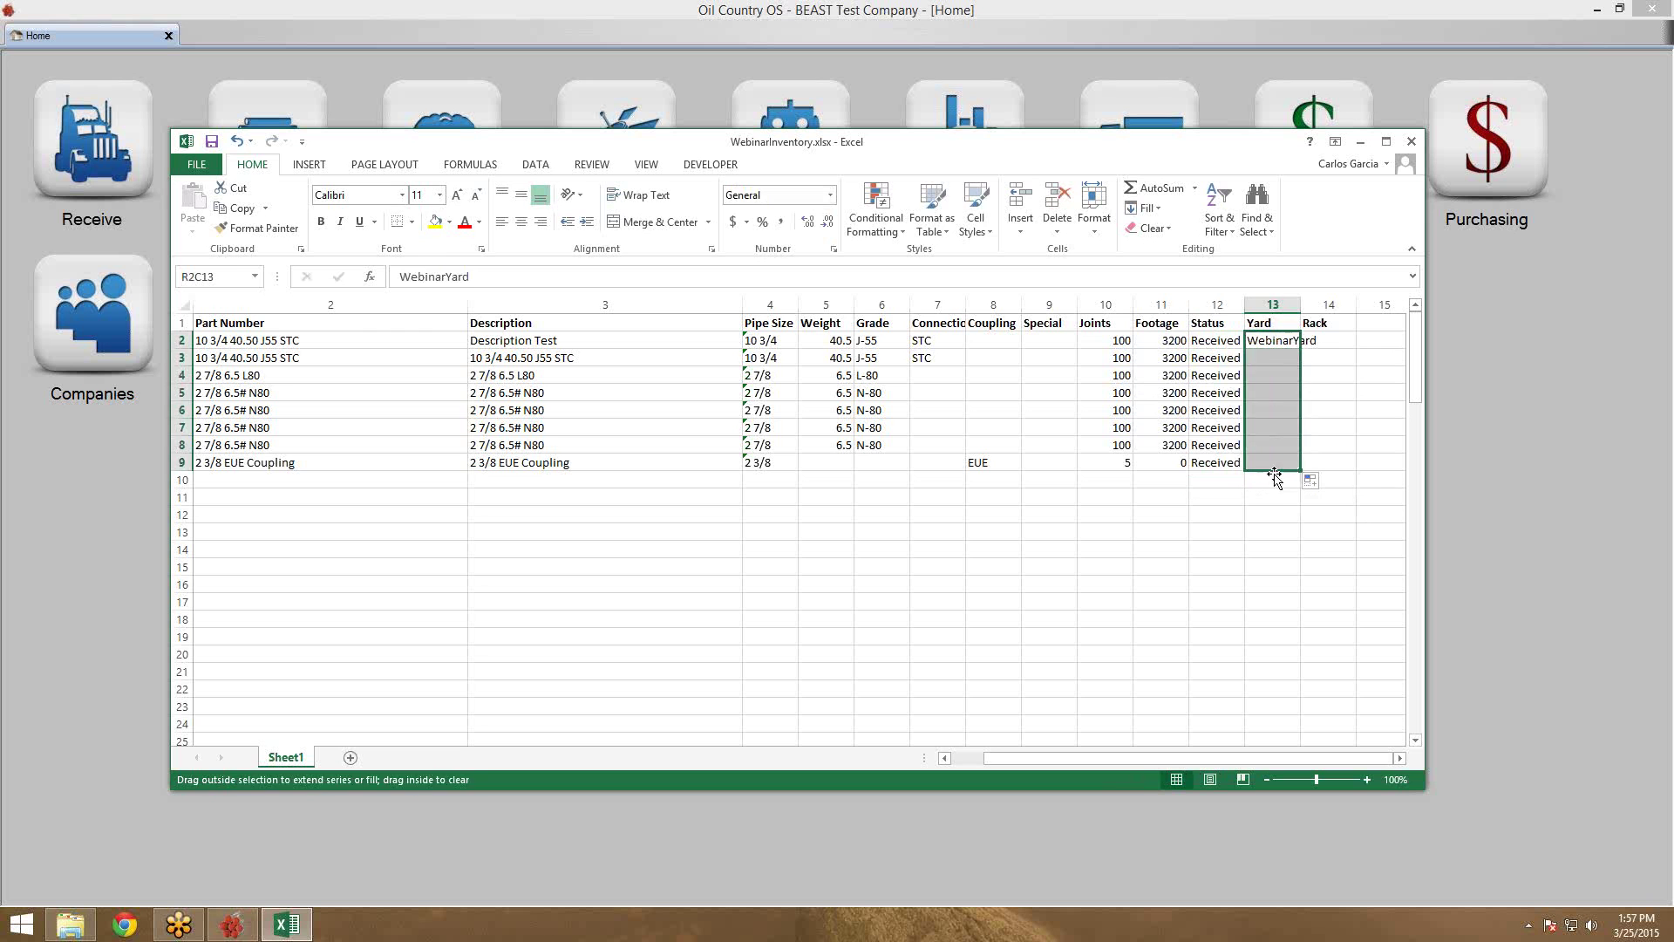
Assign racks A1, A2, A3 and A4 to the first four inventory rows, in order
left_click(1326, 340)
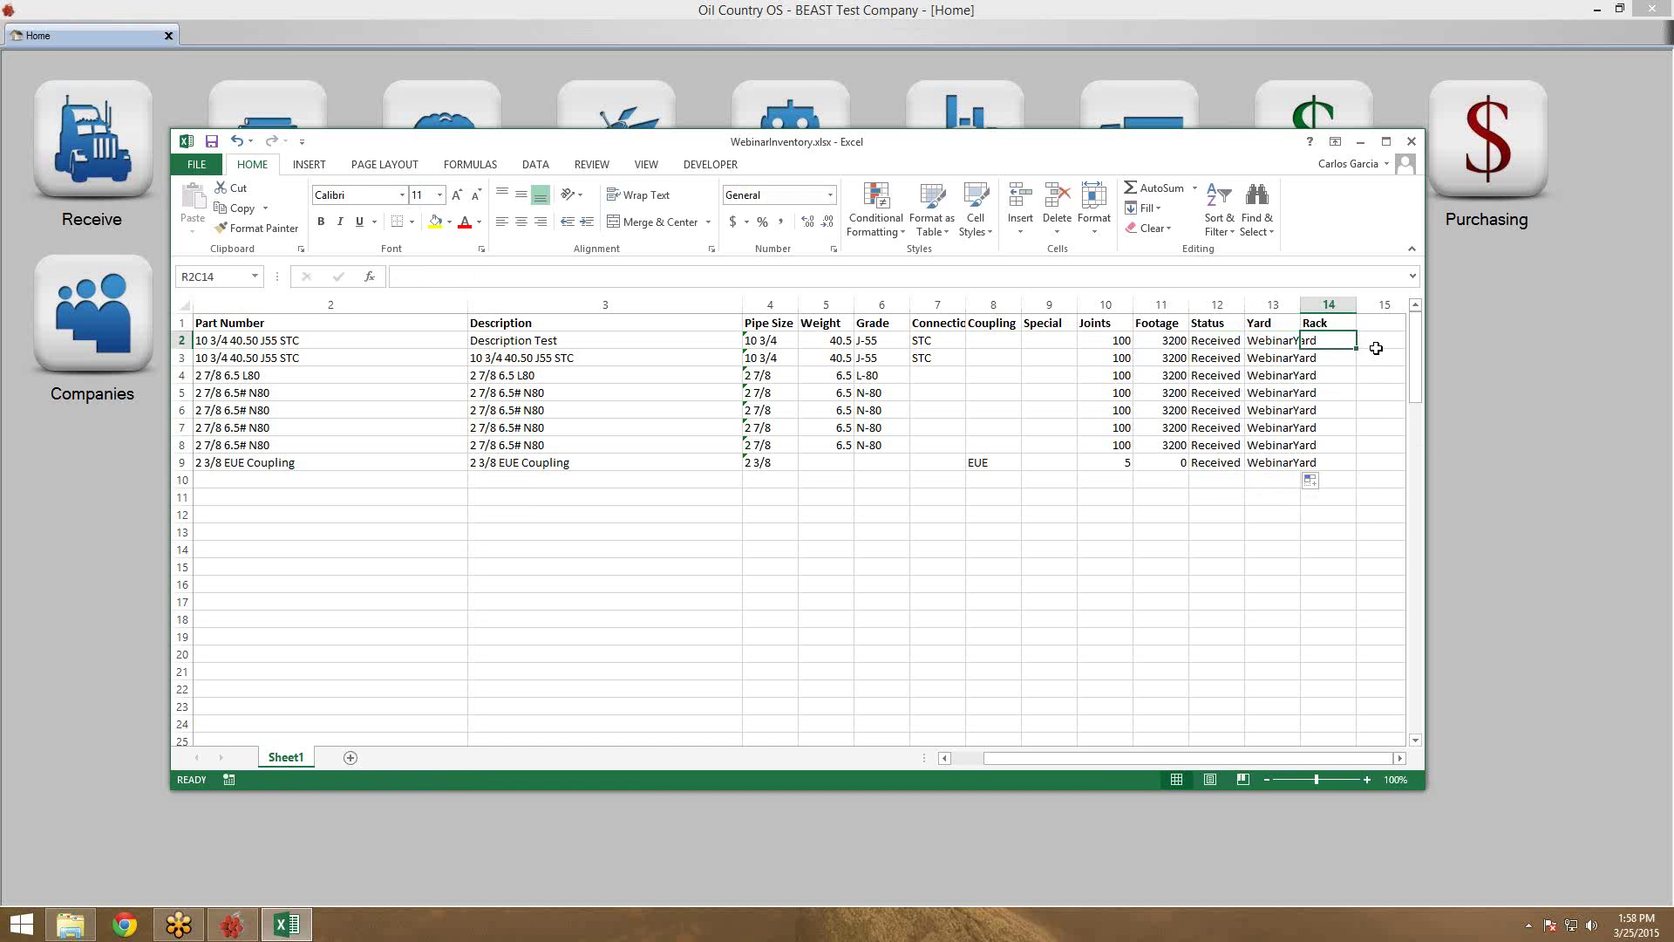
type("A1")
key("Return")
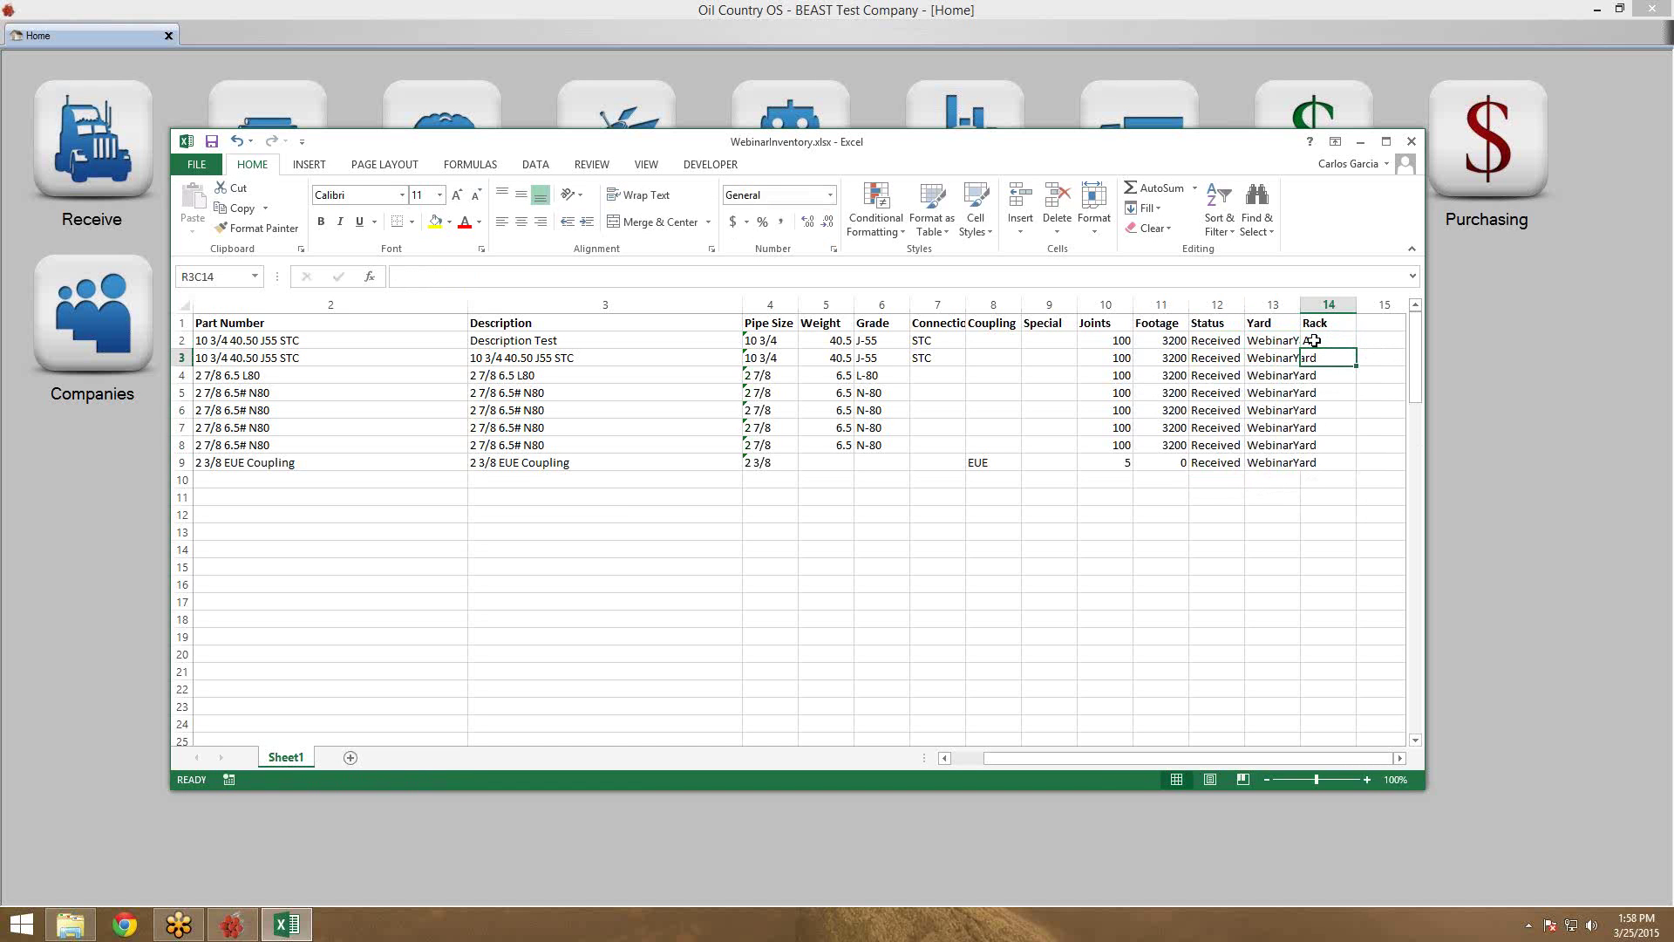
type("A")
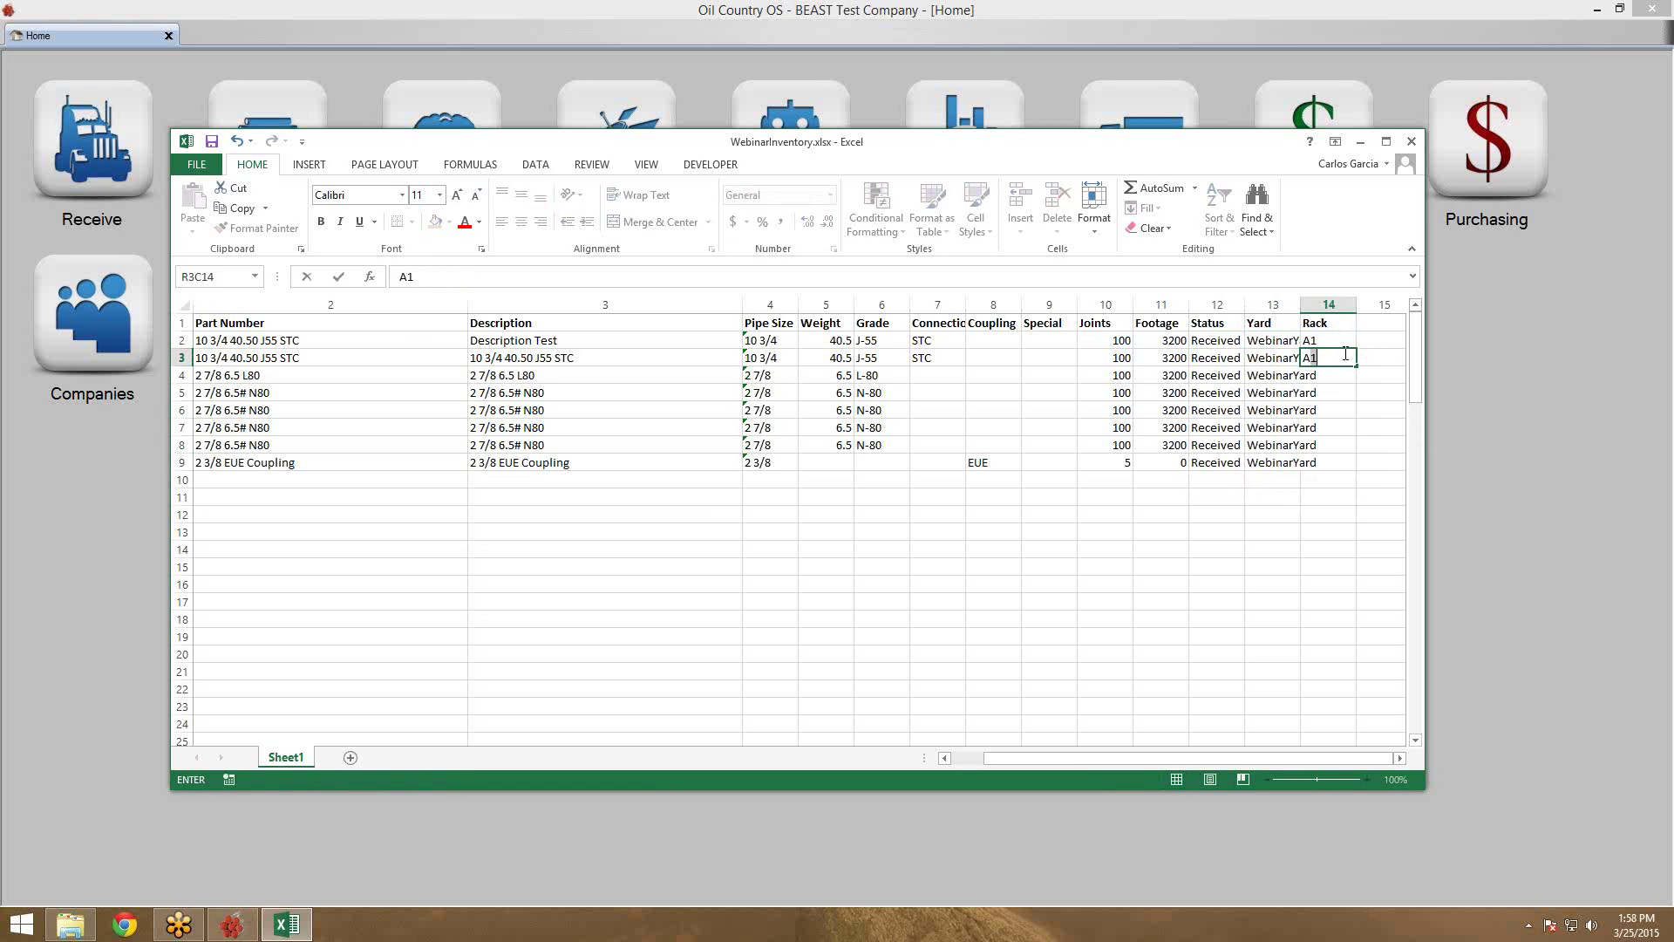
type("2")
key("Return")
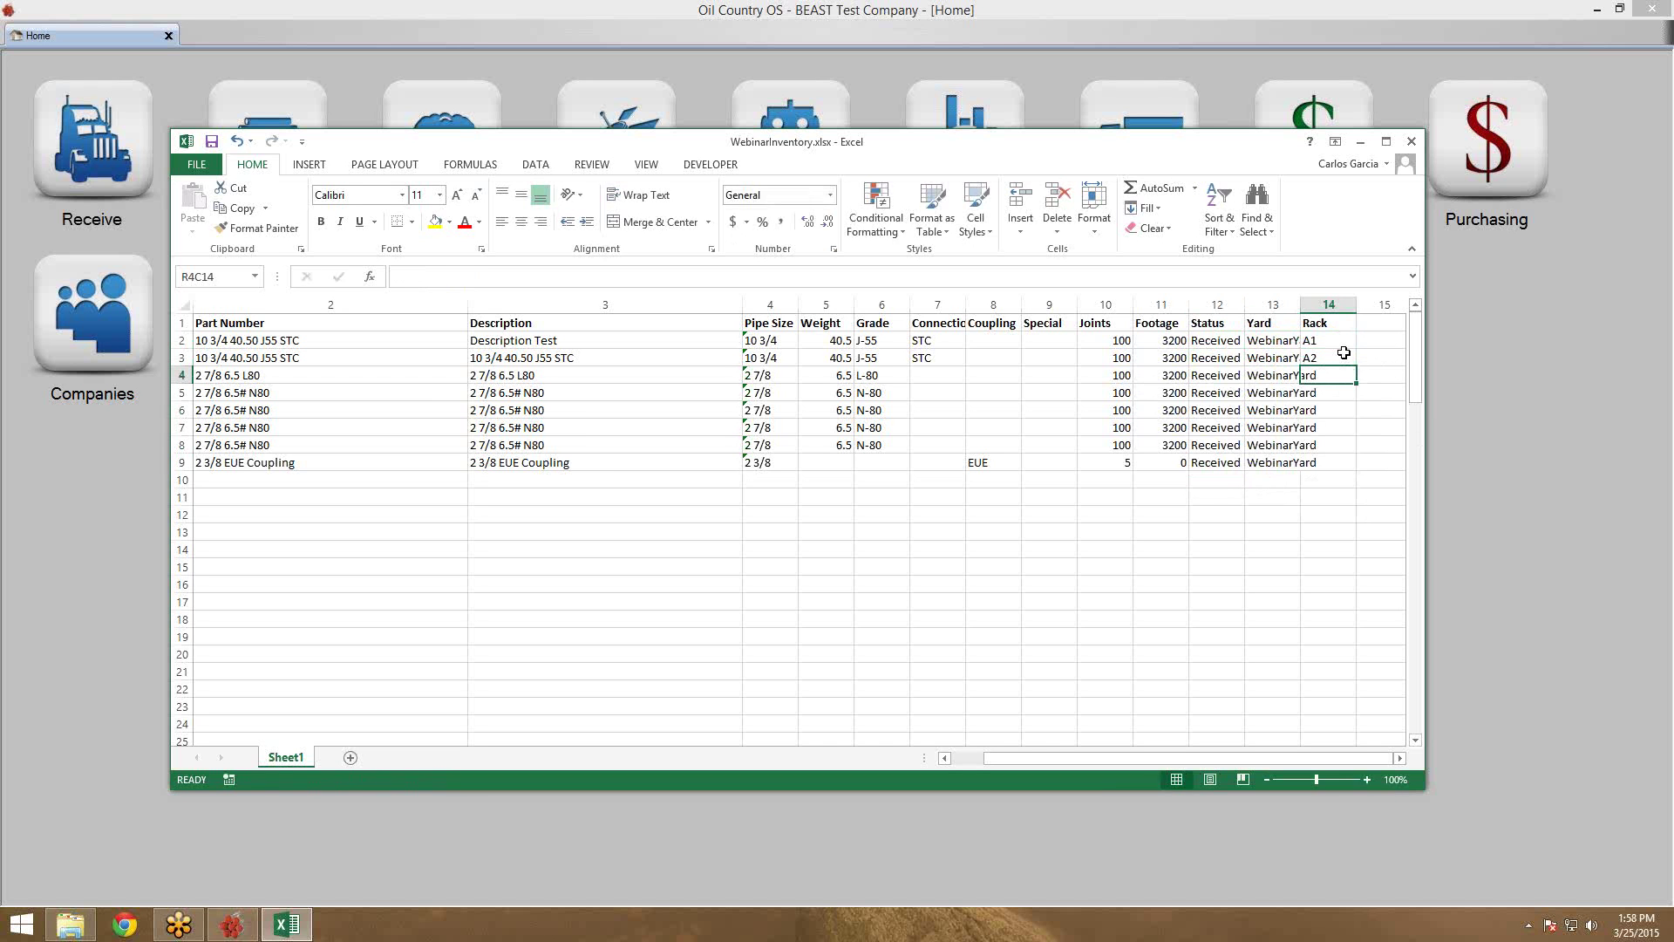
type("A3")
key("Return")
type("A")
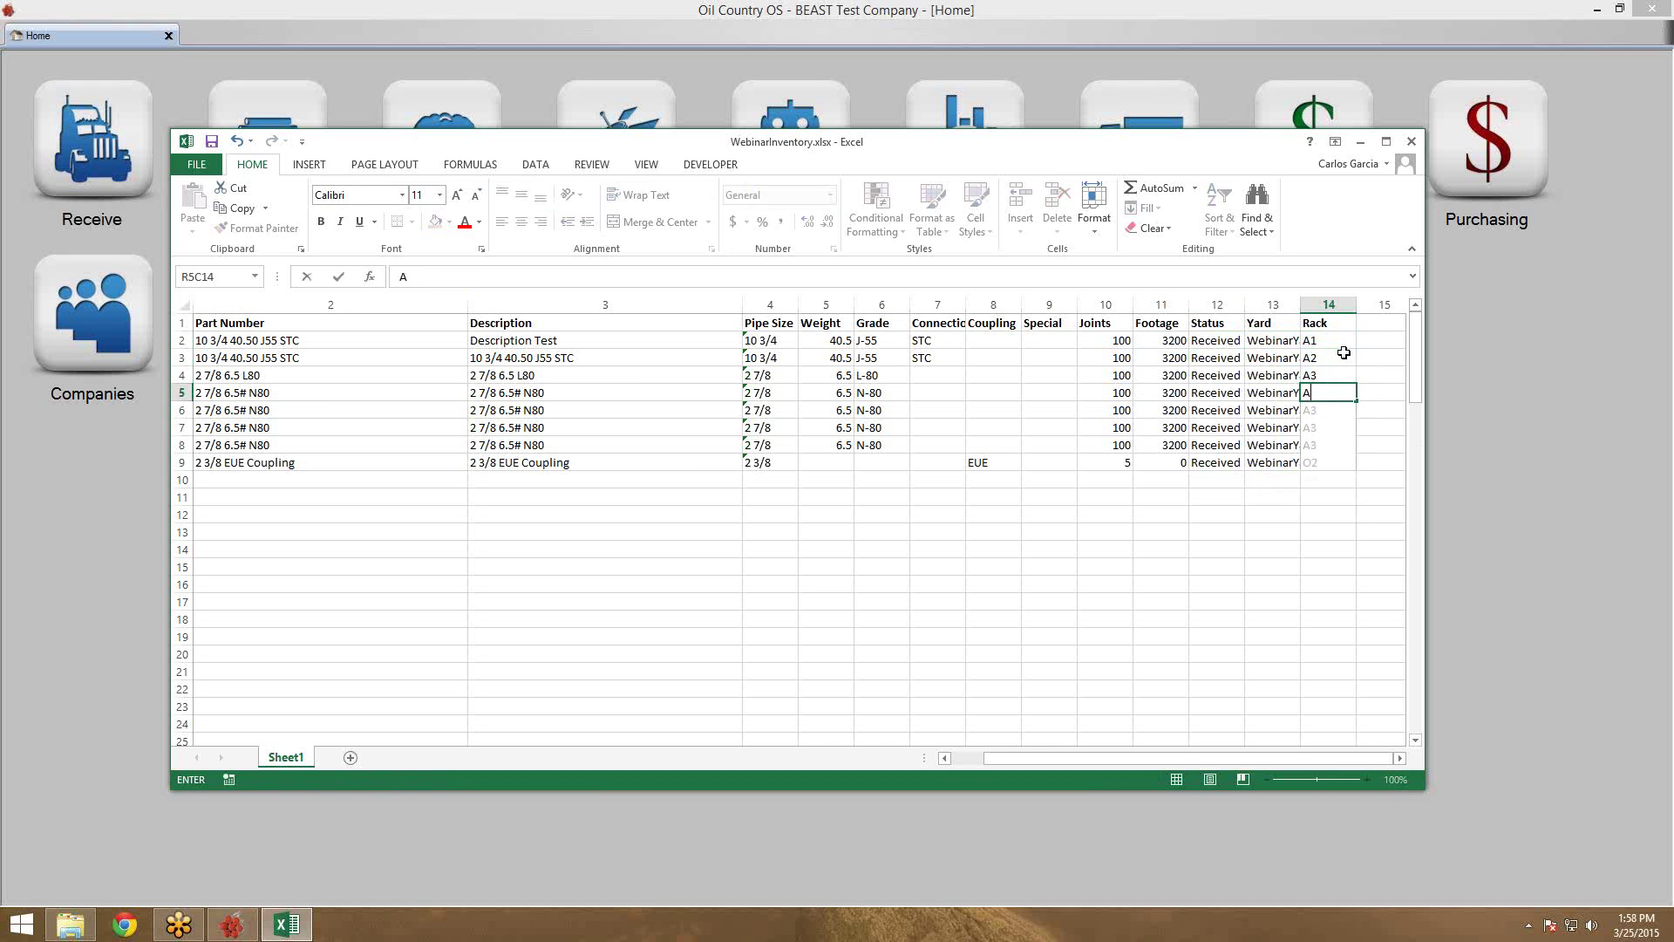
type("4")
key("Return")
Assign racks B1, B2, B3 and B4 to the last four inventory rows, ending with the coupling
type("a4")
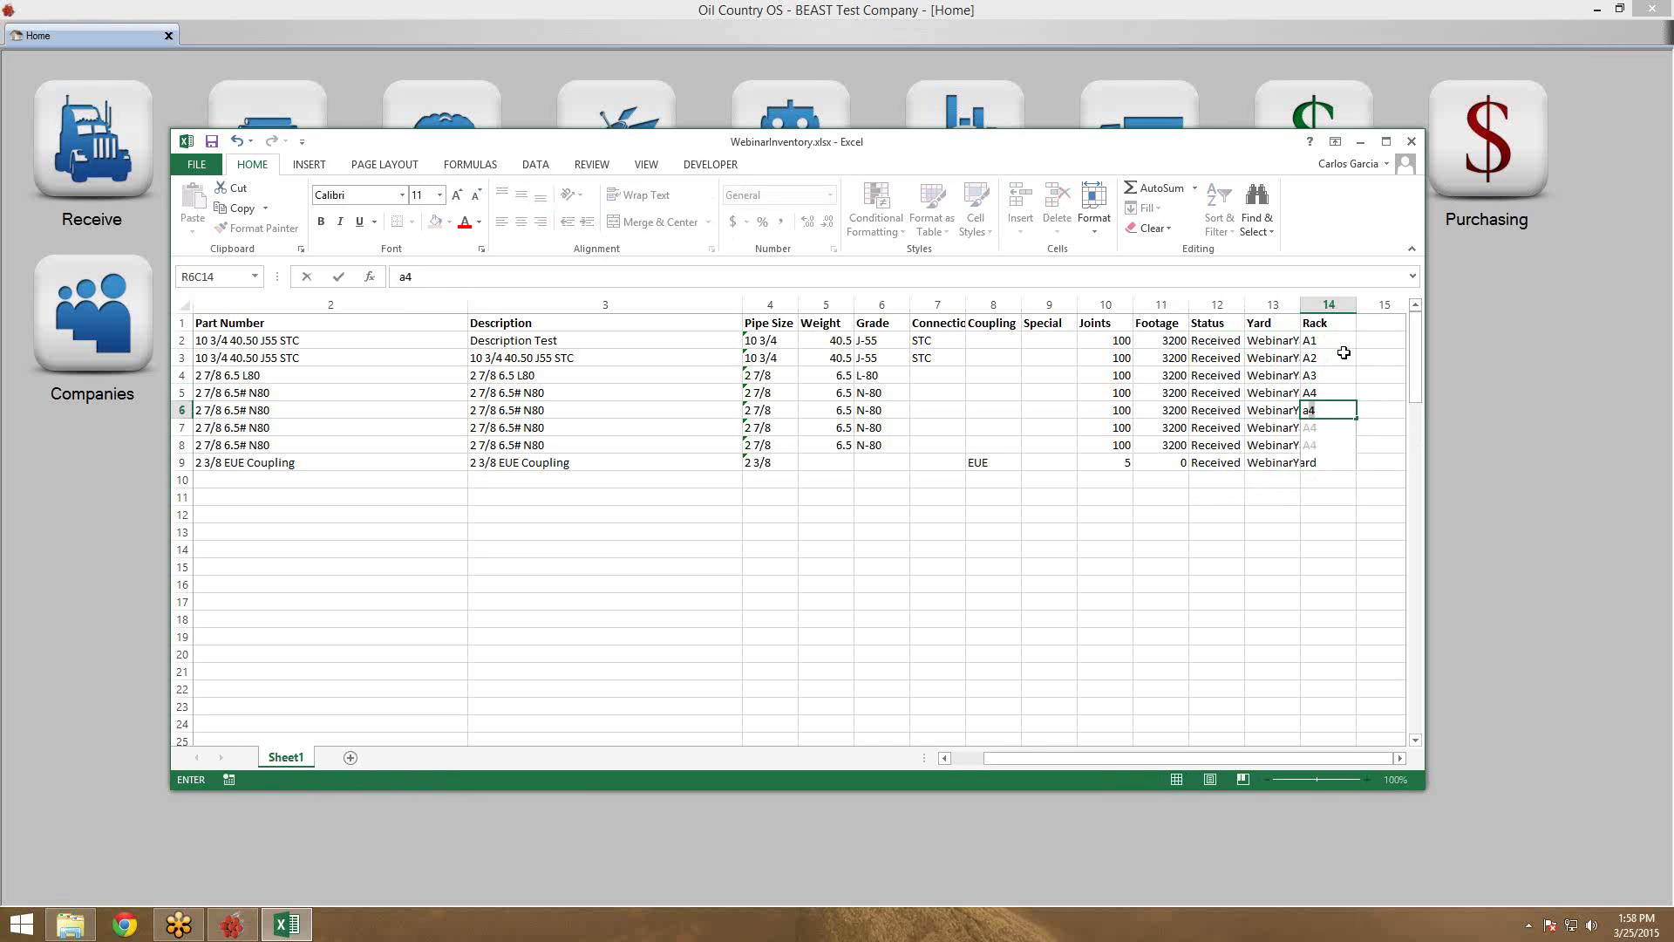
key("BackSpace")
key("BackSpace")
type("B1")
key("Return")
type("B1")
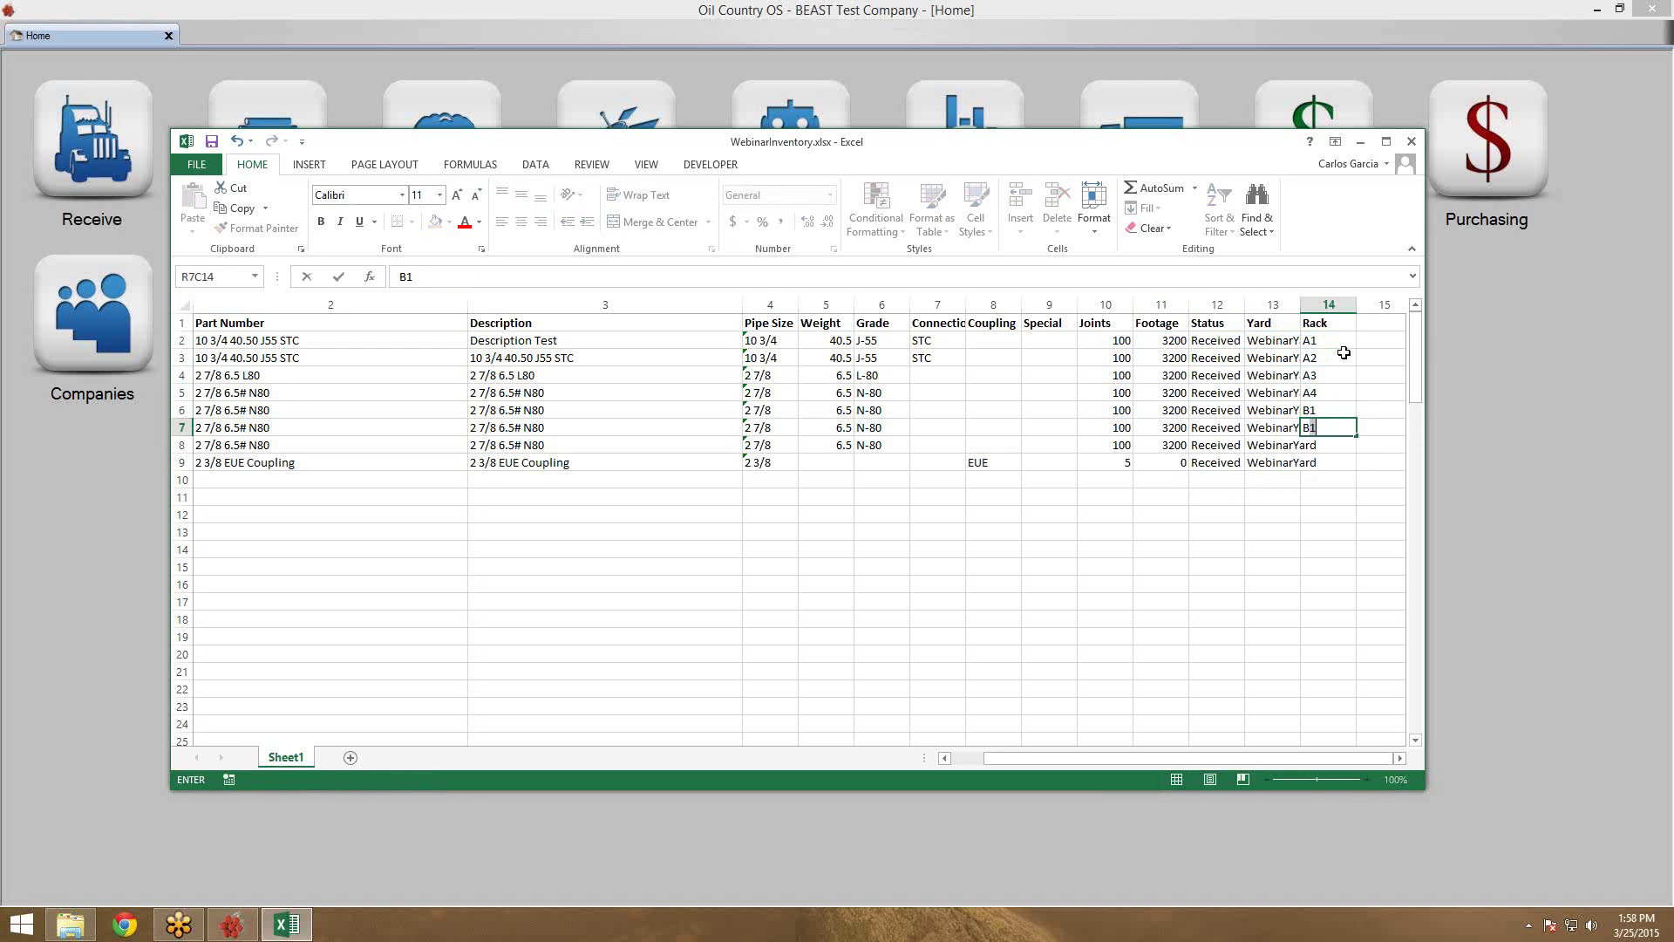
key("BackSpace")
type("2")
key("Return")
type("B3")
key("Return")
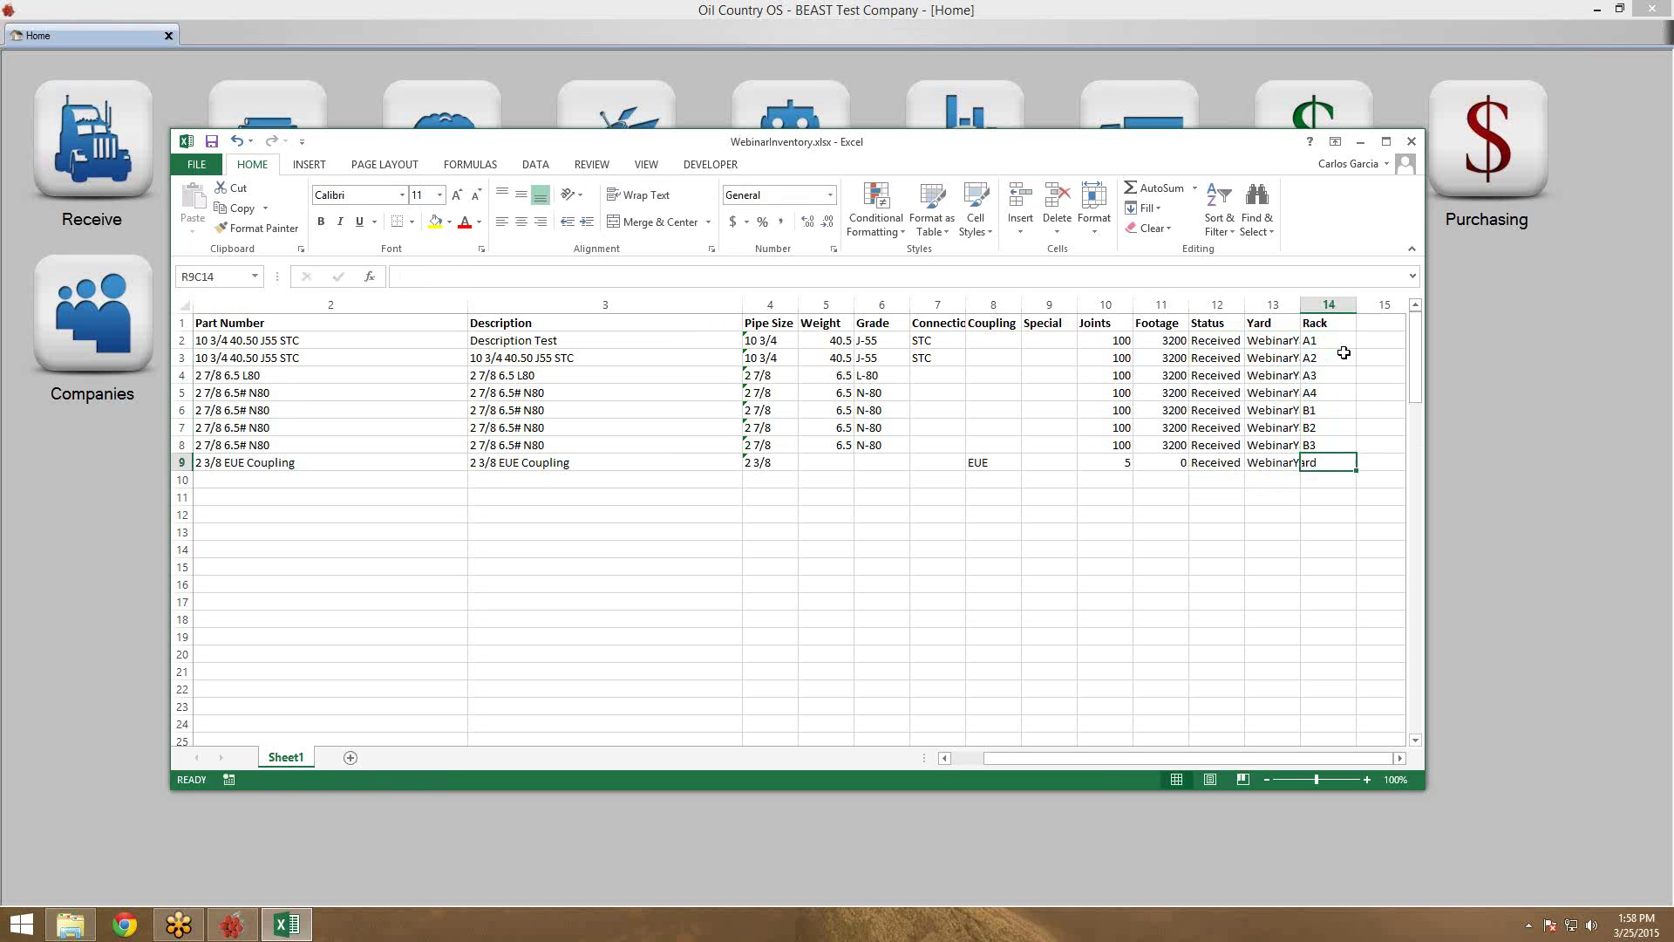
type("B4")
key("Return")
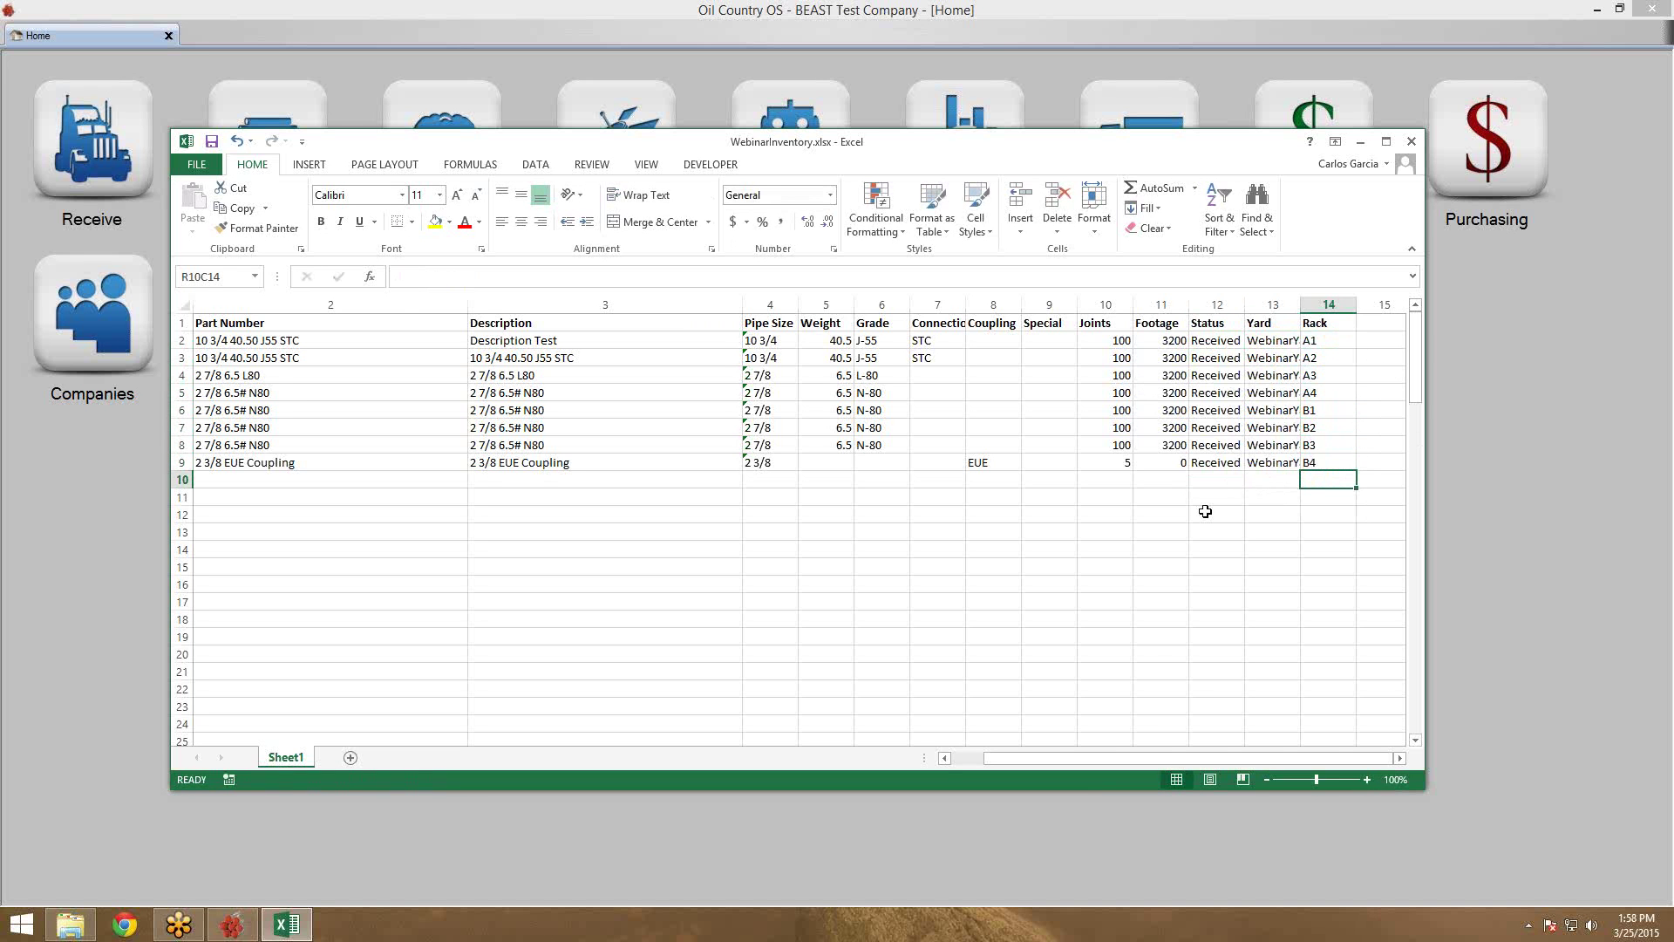
Add a "Unitprice" column heading directly after the Rack column
left_click(1381, 324)
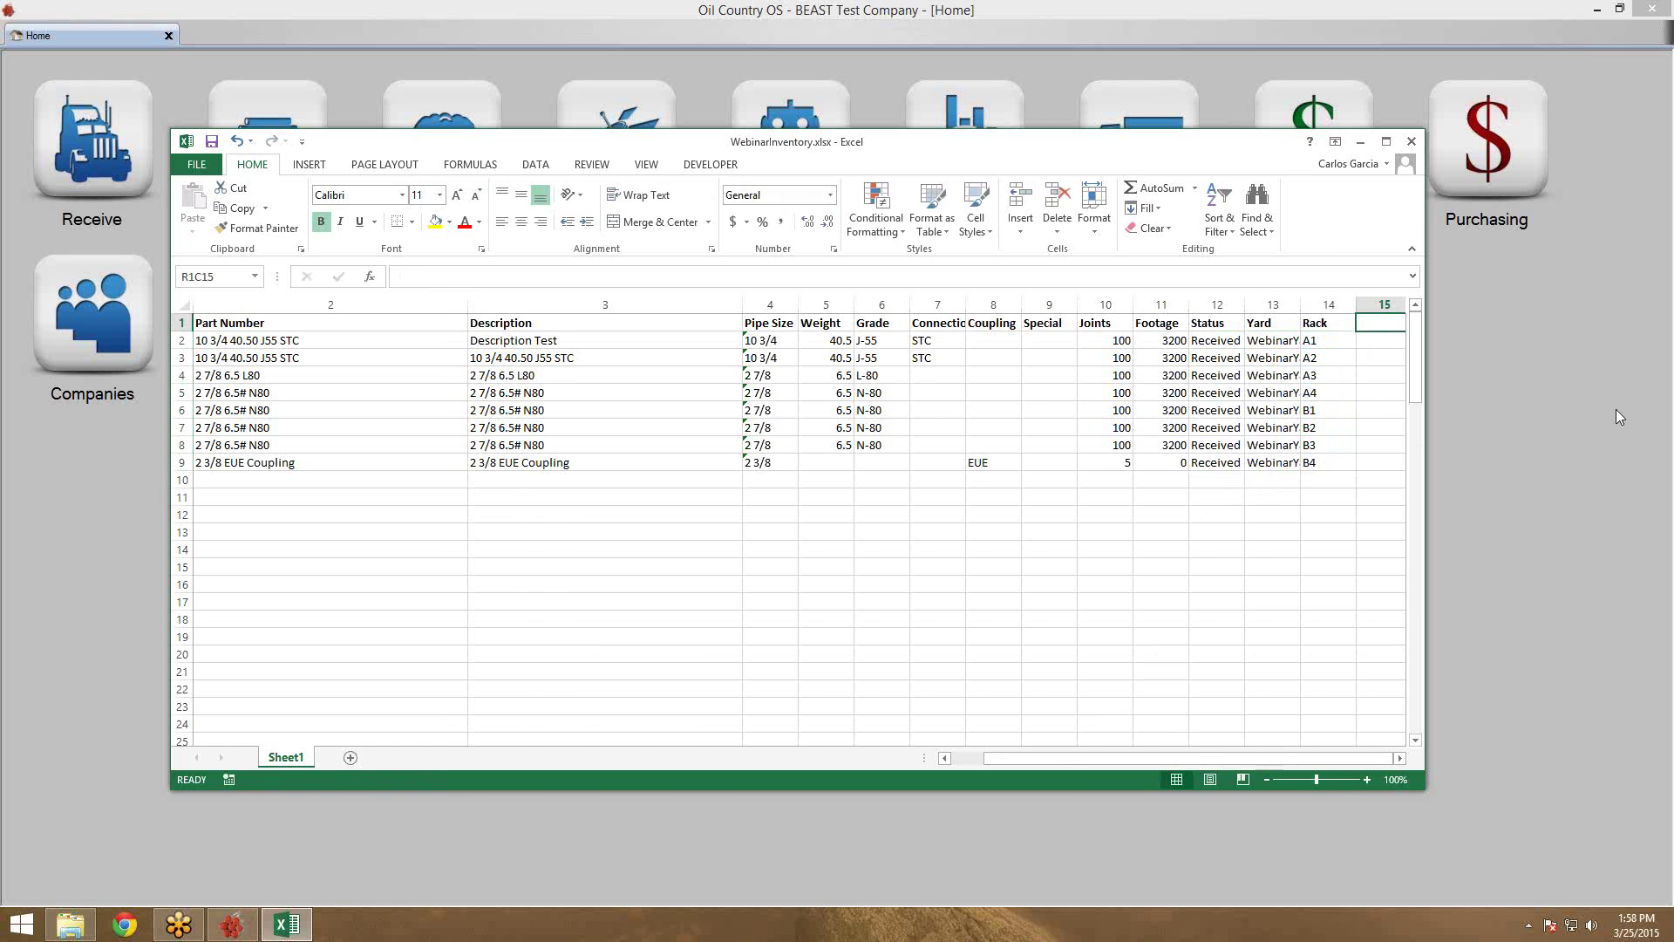
type("Unit")
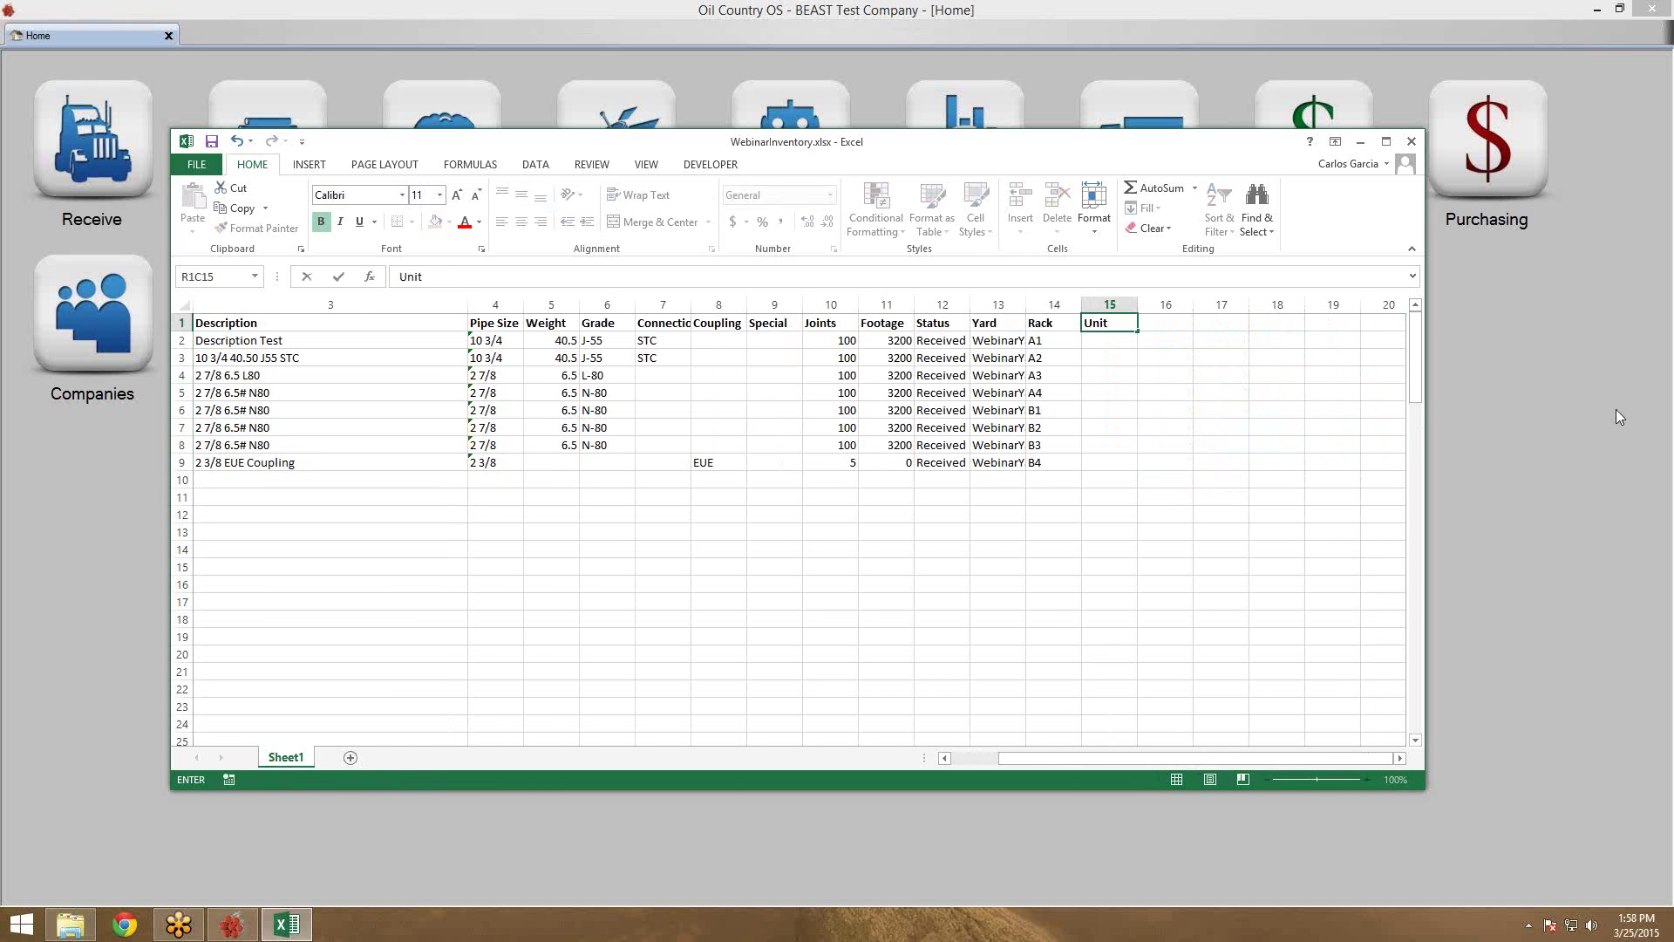
type("price")
key("Return")
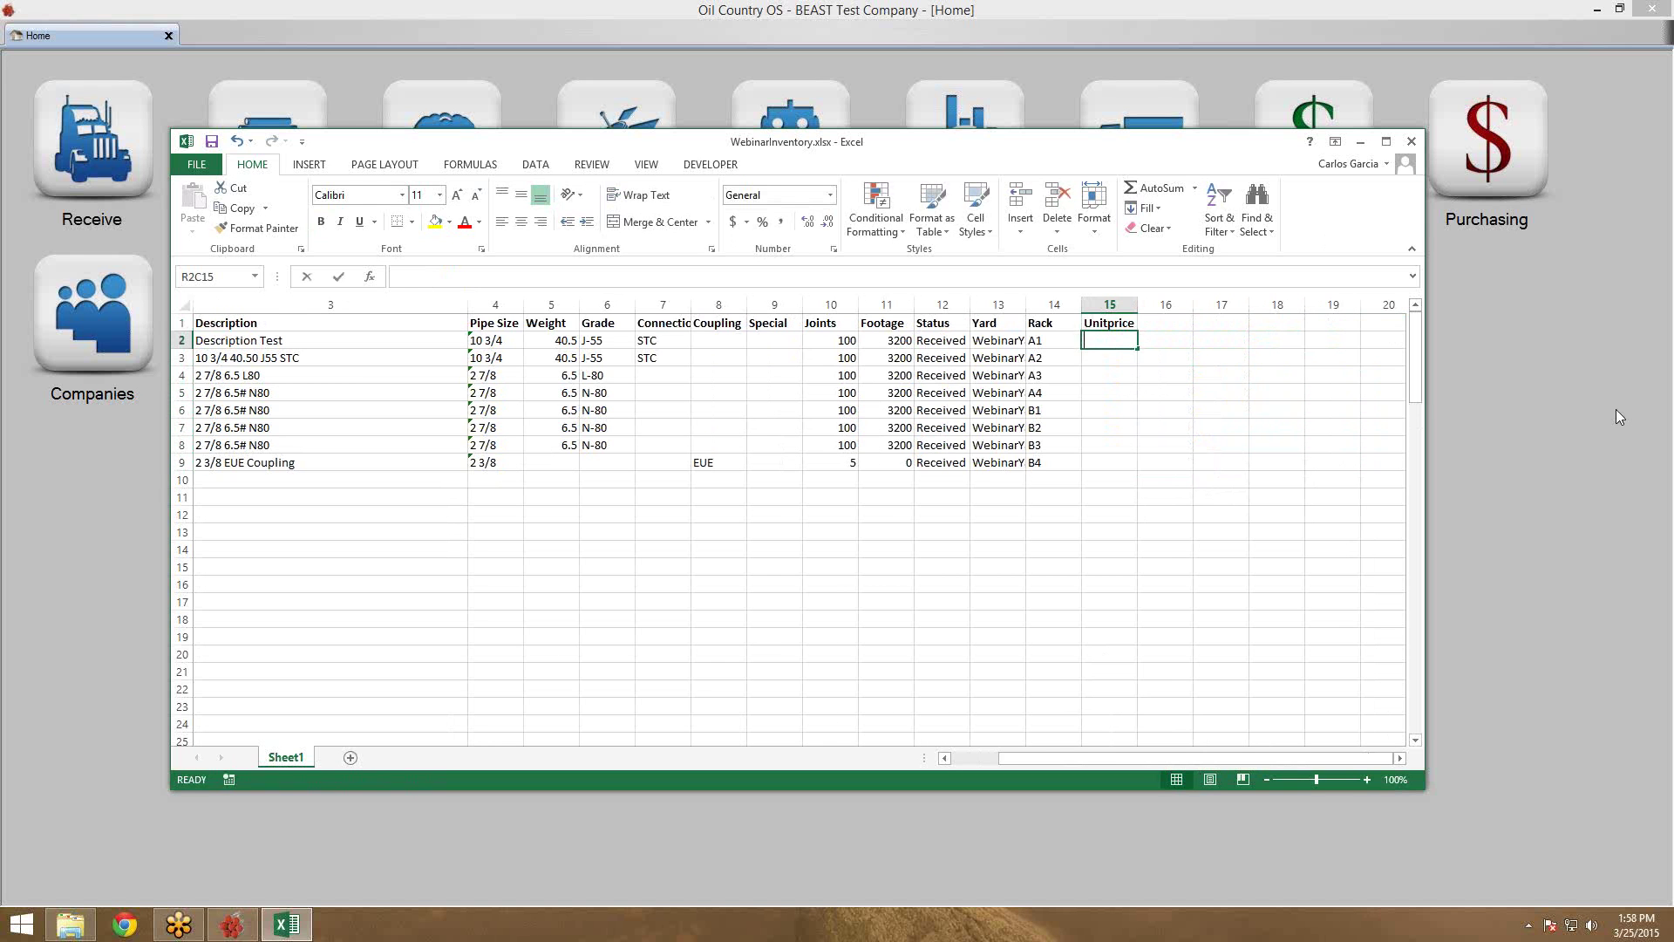
Enter unit prices of 40, 30, 20 and 10 for the first four inventory rows
type("40")
key("Return")
type("30")
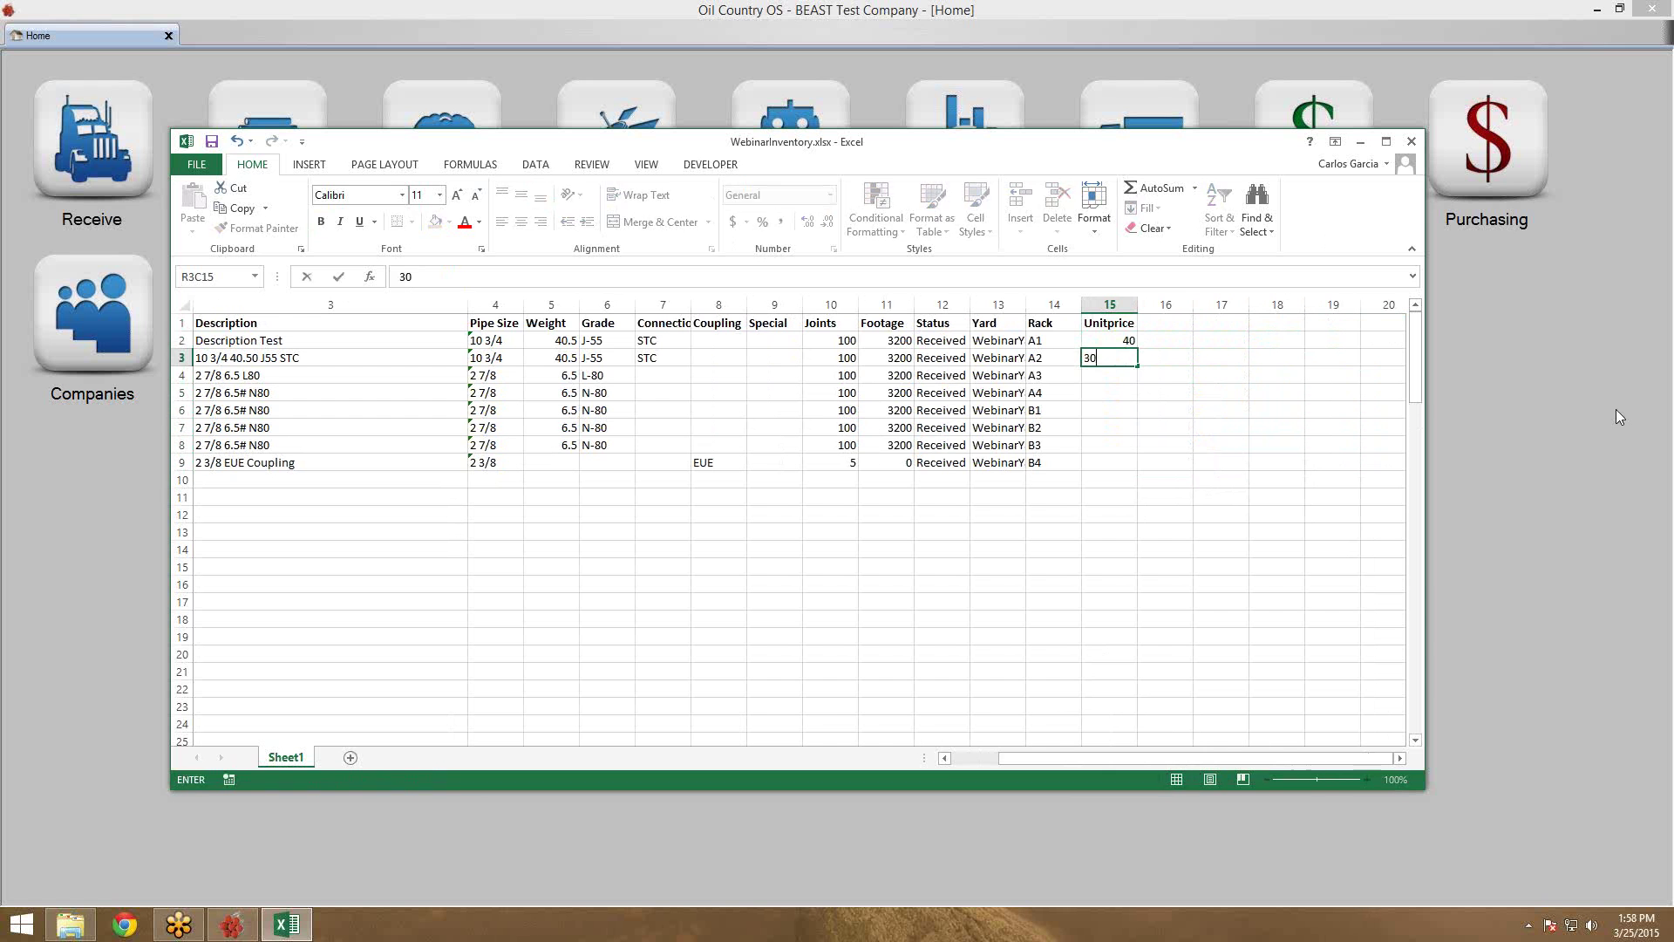
key("Return")
type("20")
key("Return")
type("10")
key("Return")
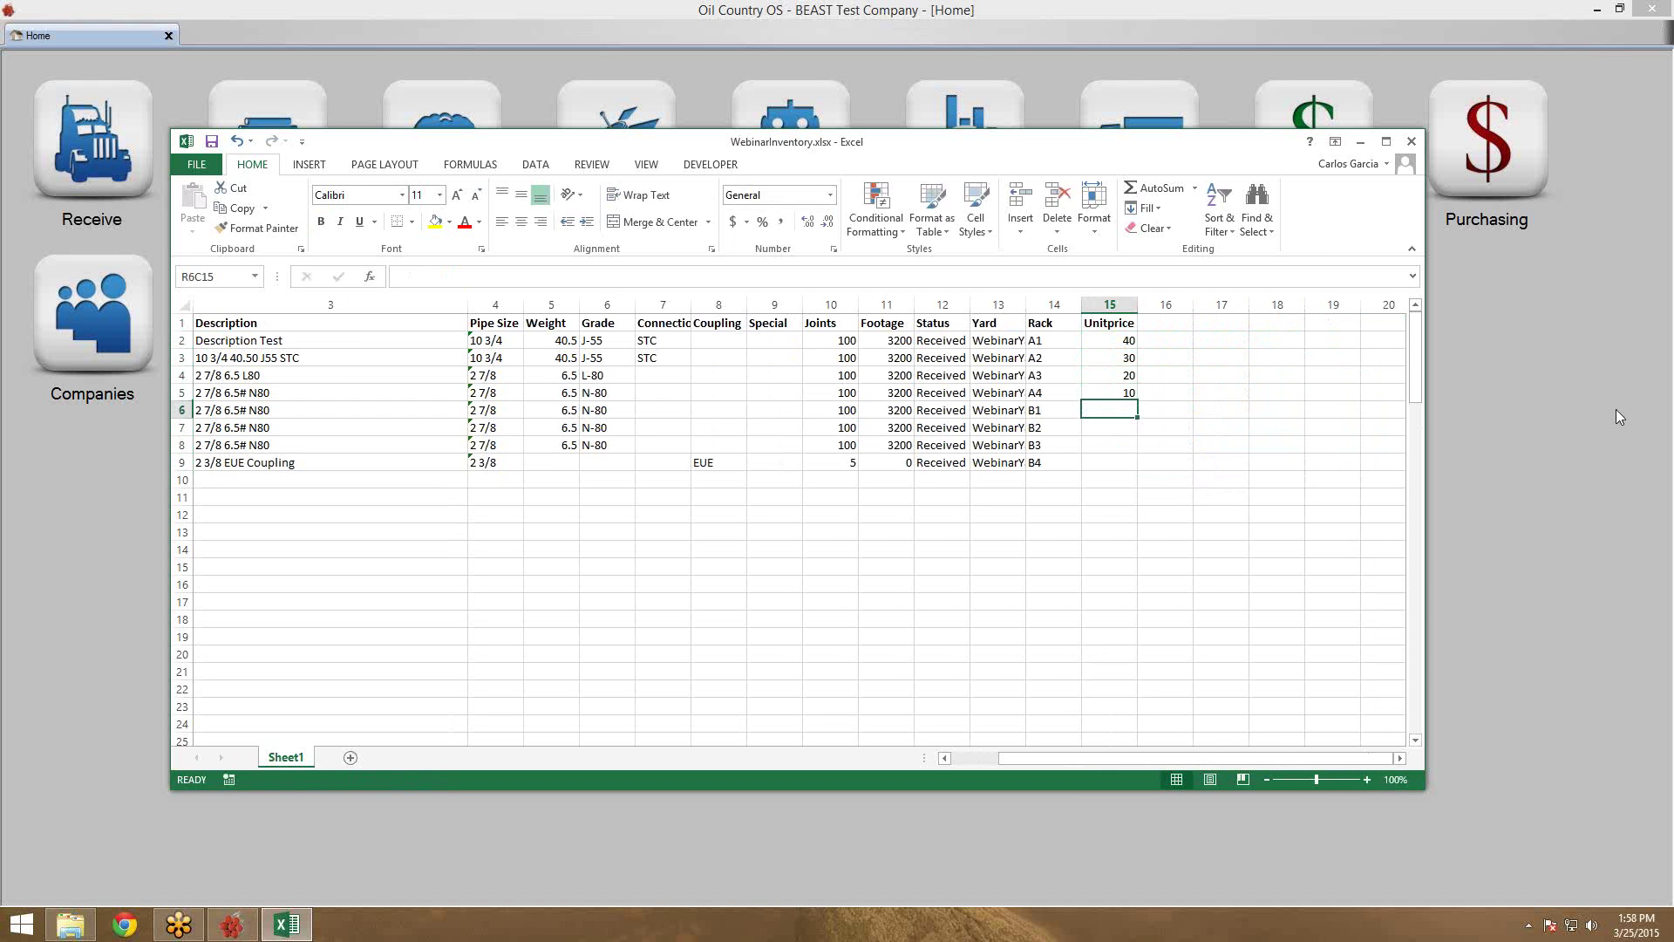
Enter unit prices of 11, 12, 13 and 14 for the last four inventory rows, ending with the coupling
type("11")
key("Return")
type("12")
key("Return")
type("13")
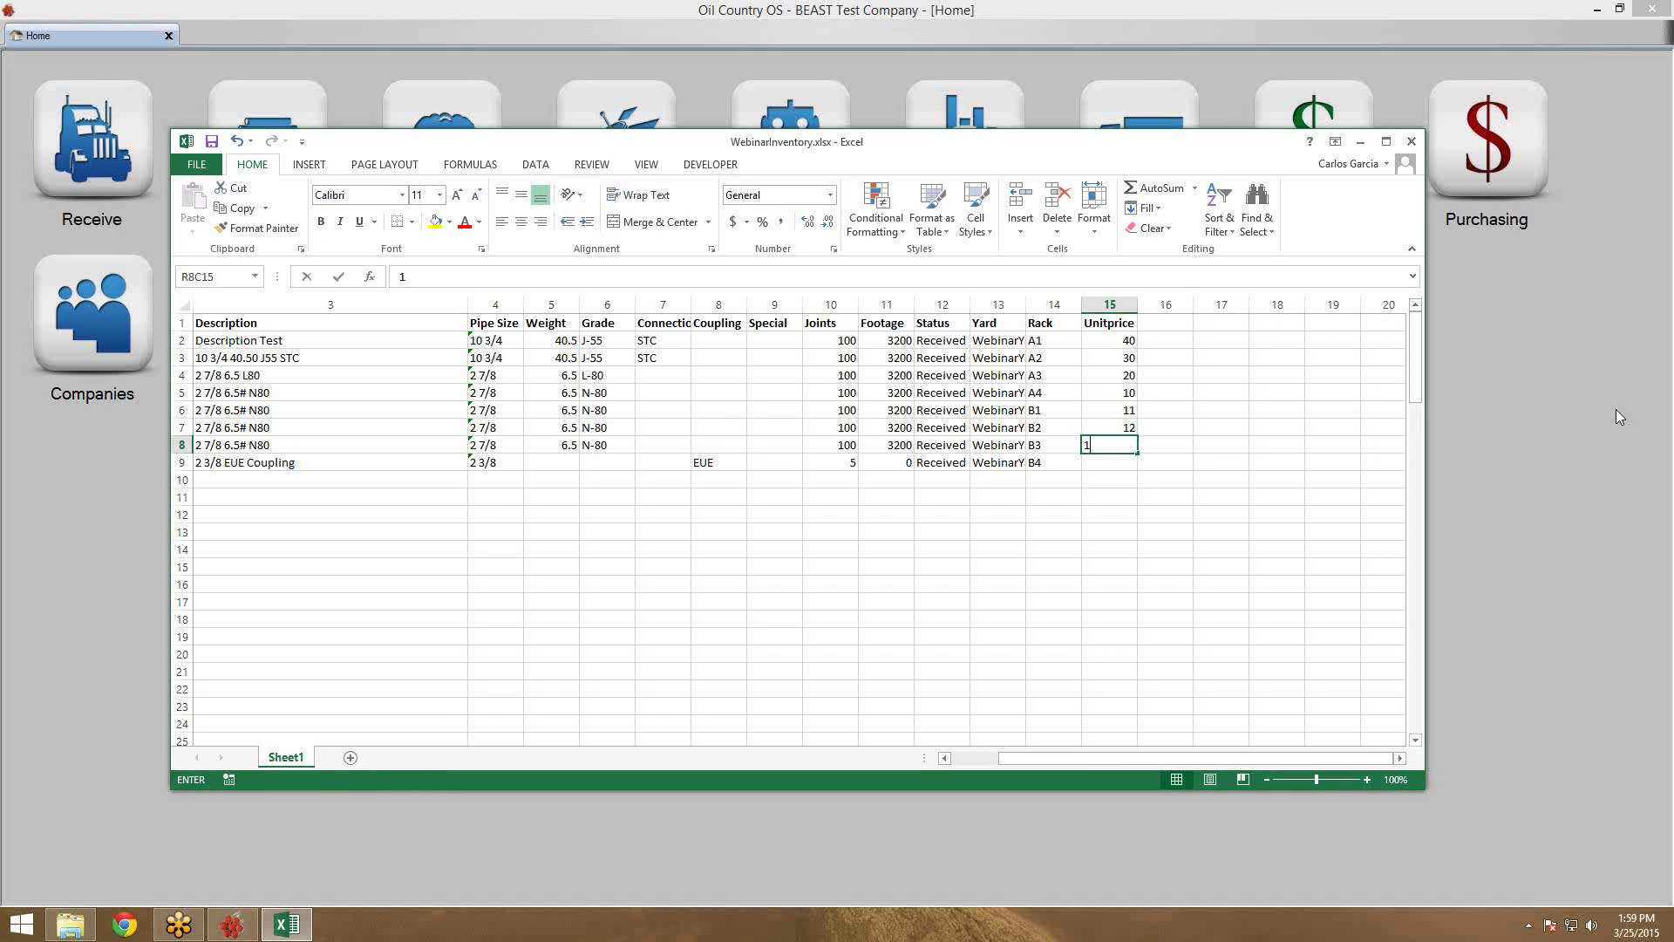
key("Return")
type("14")
key("Return")
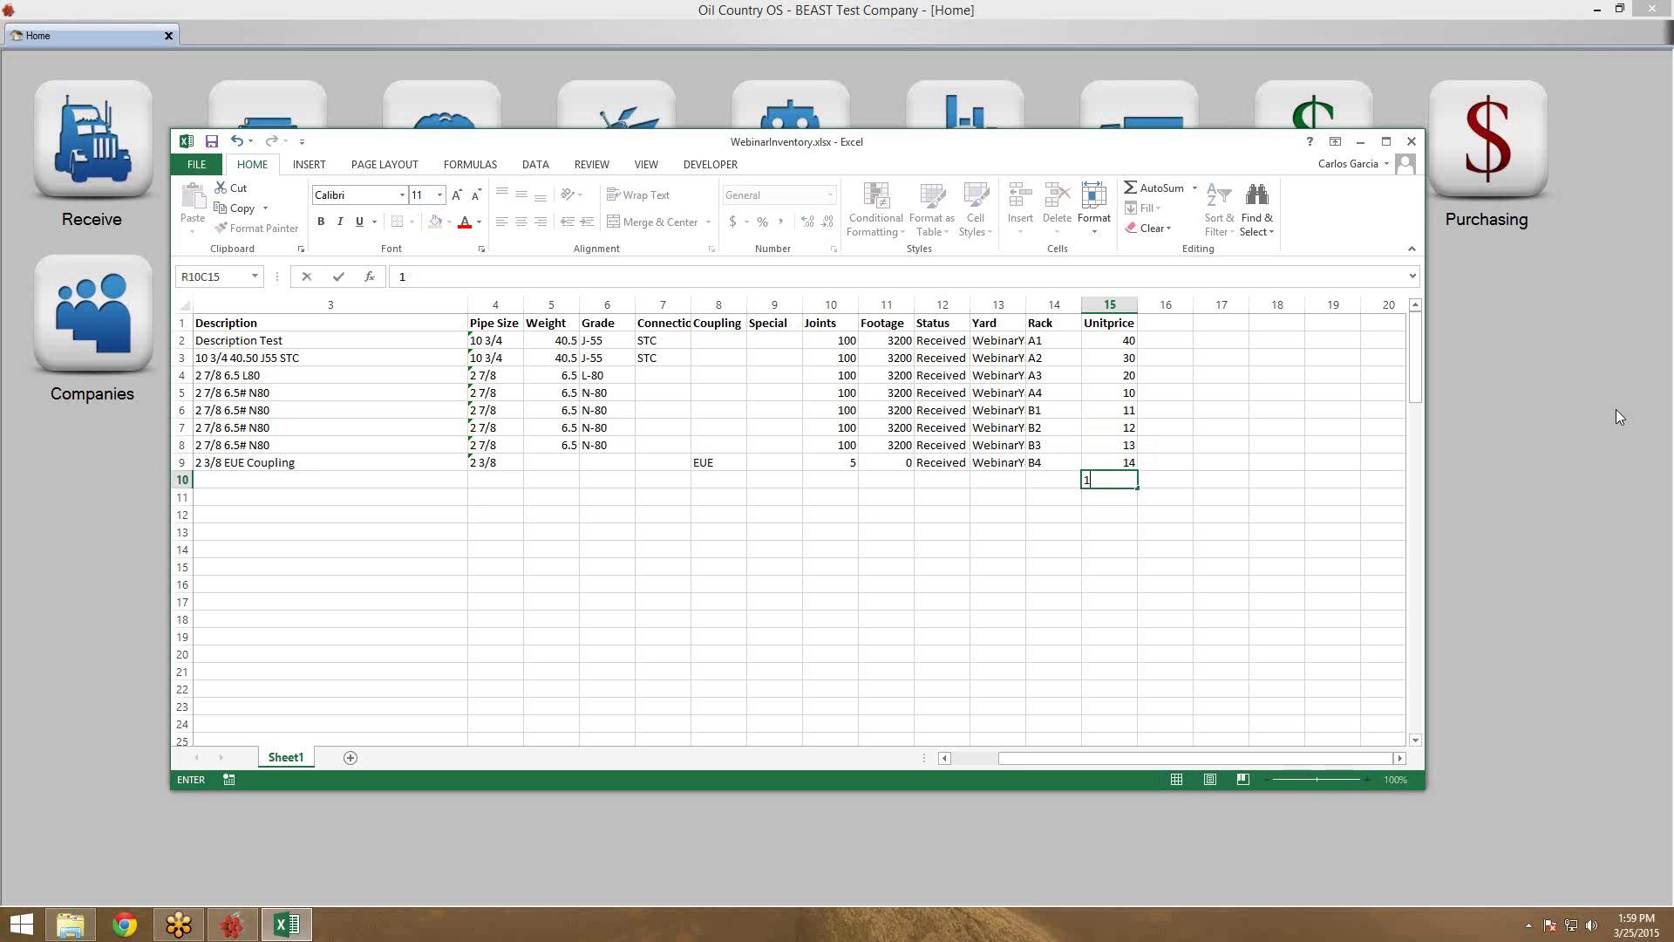
key("Up")
key("Up")
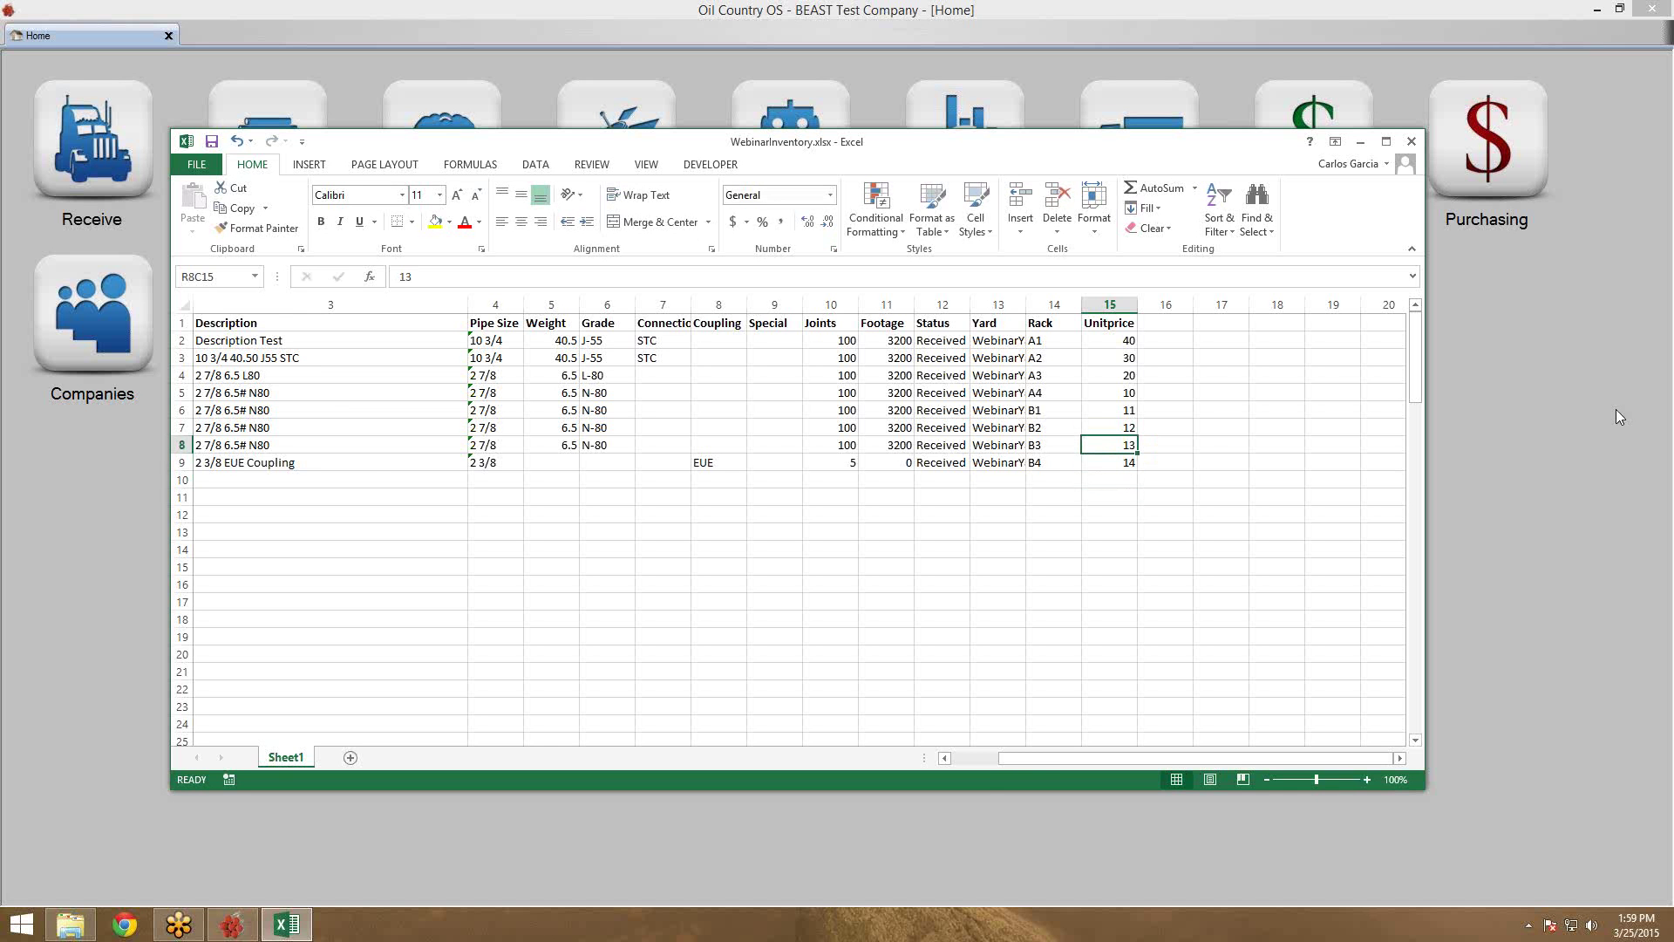
left_click_drag(1027, 760, 933, 762)
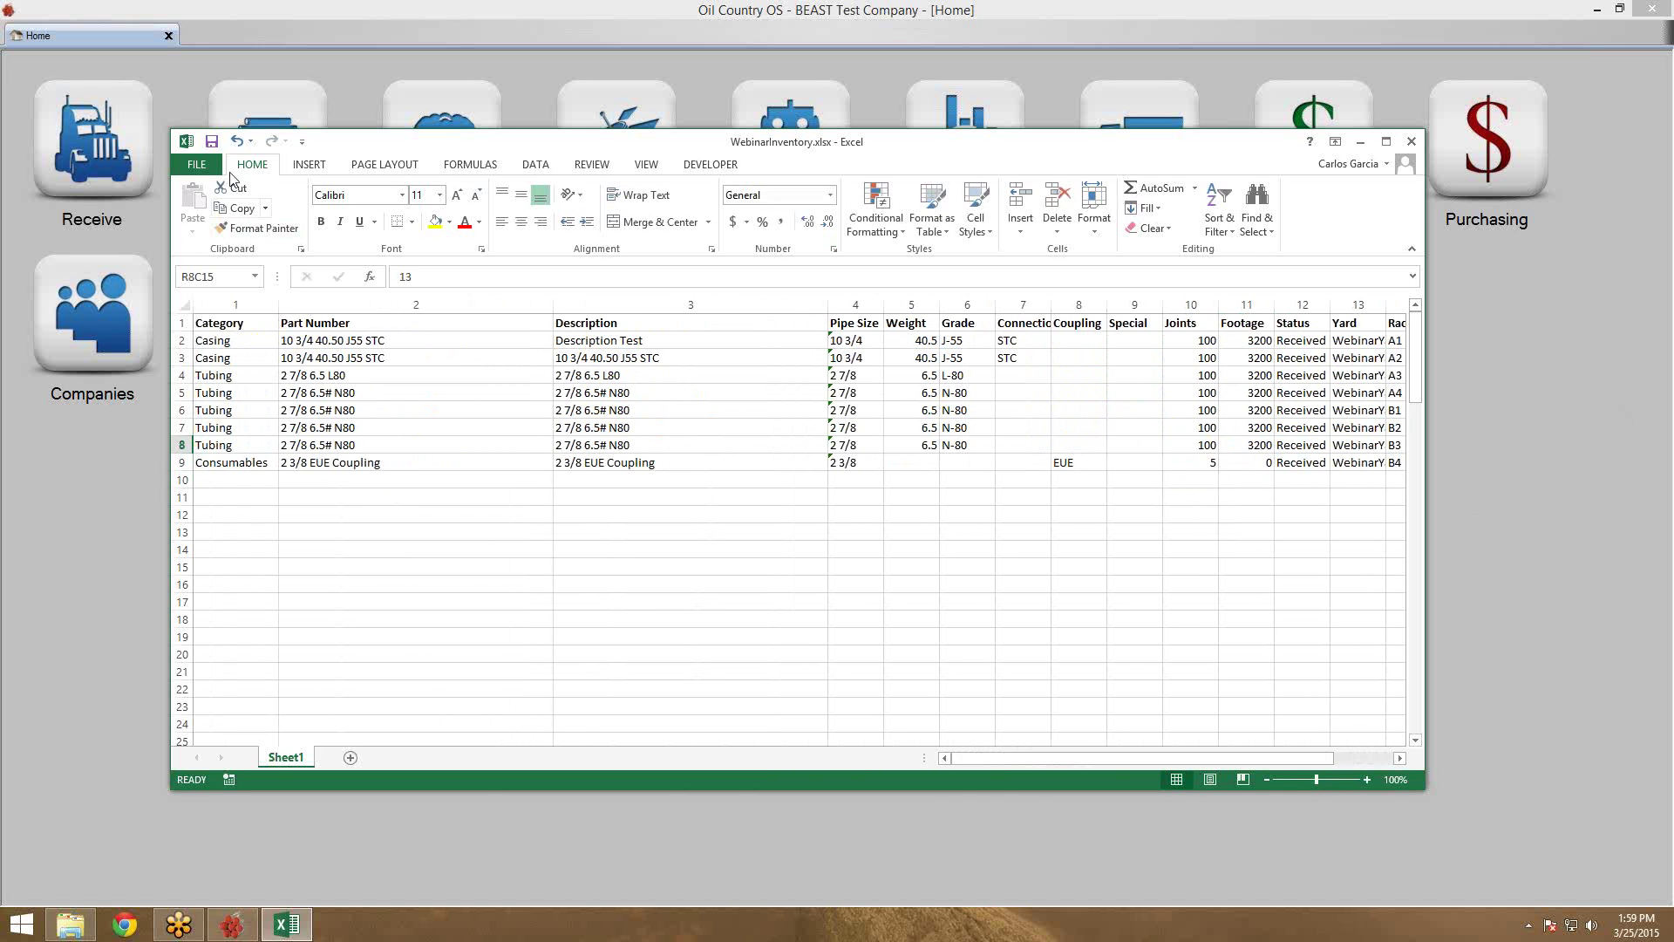
Save WebinarInventory.xlsx, switch to Oil Country OS and search the pipe inventory without any filters
left_click(212, 142)
left_click(1359, 143)
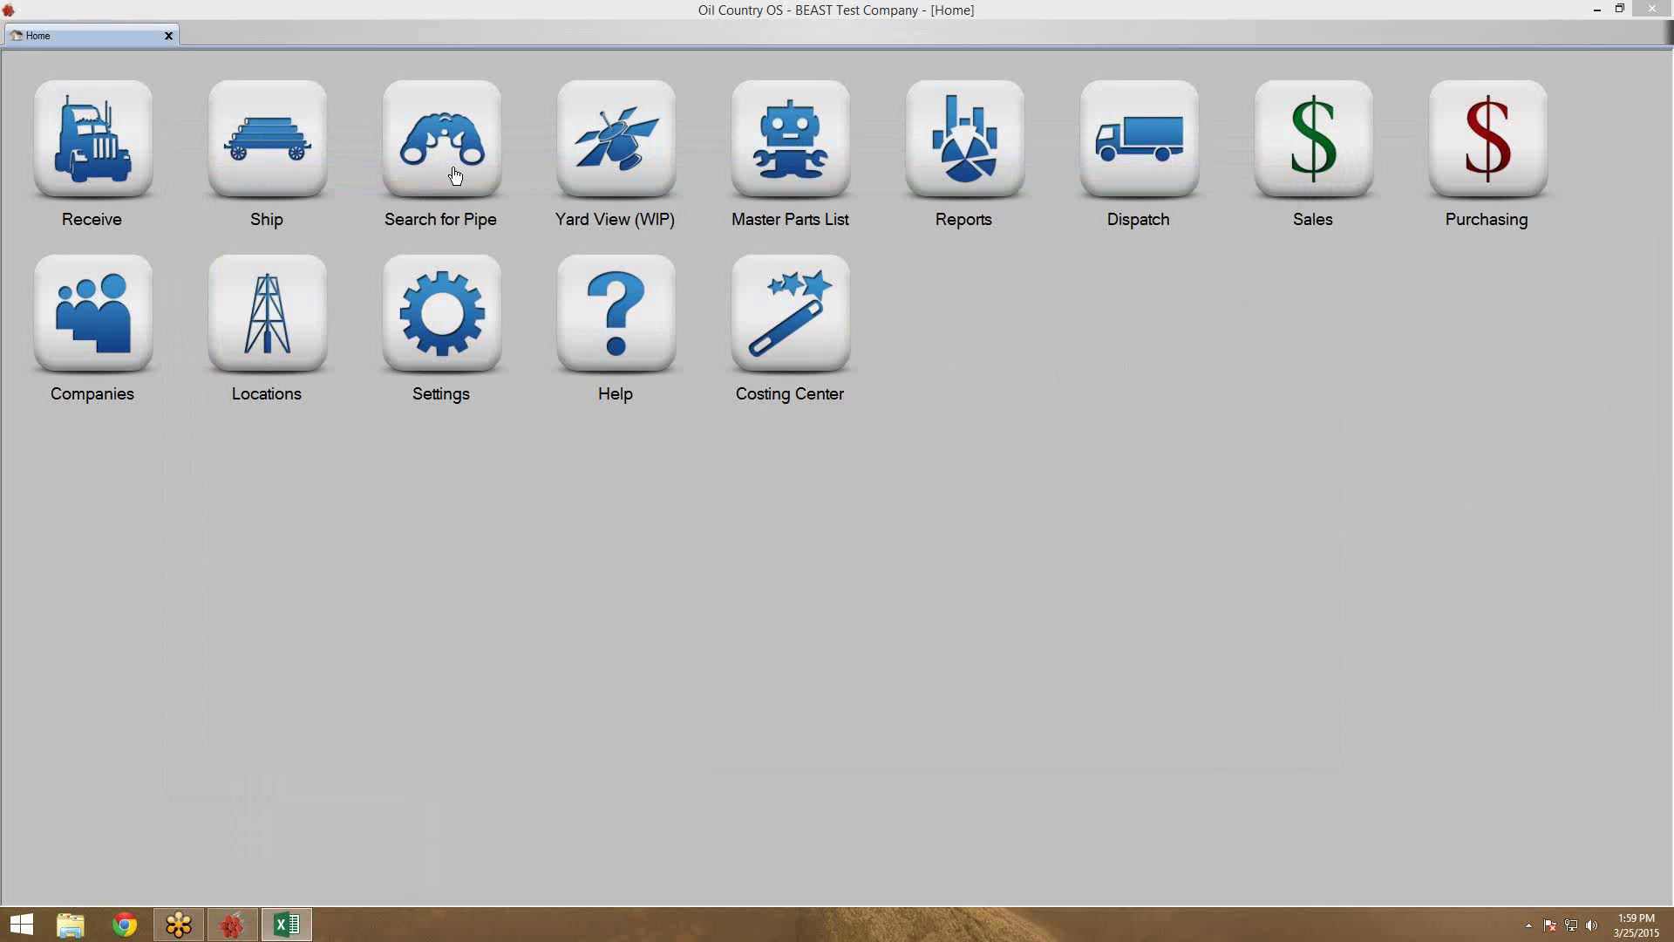
left_click(452, 168)
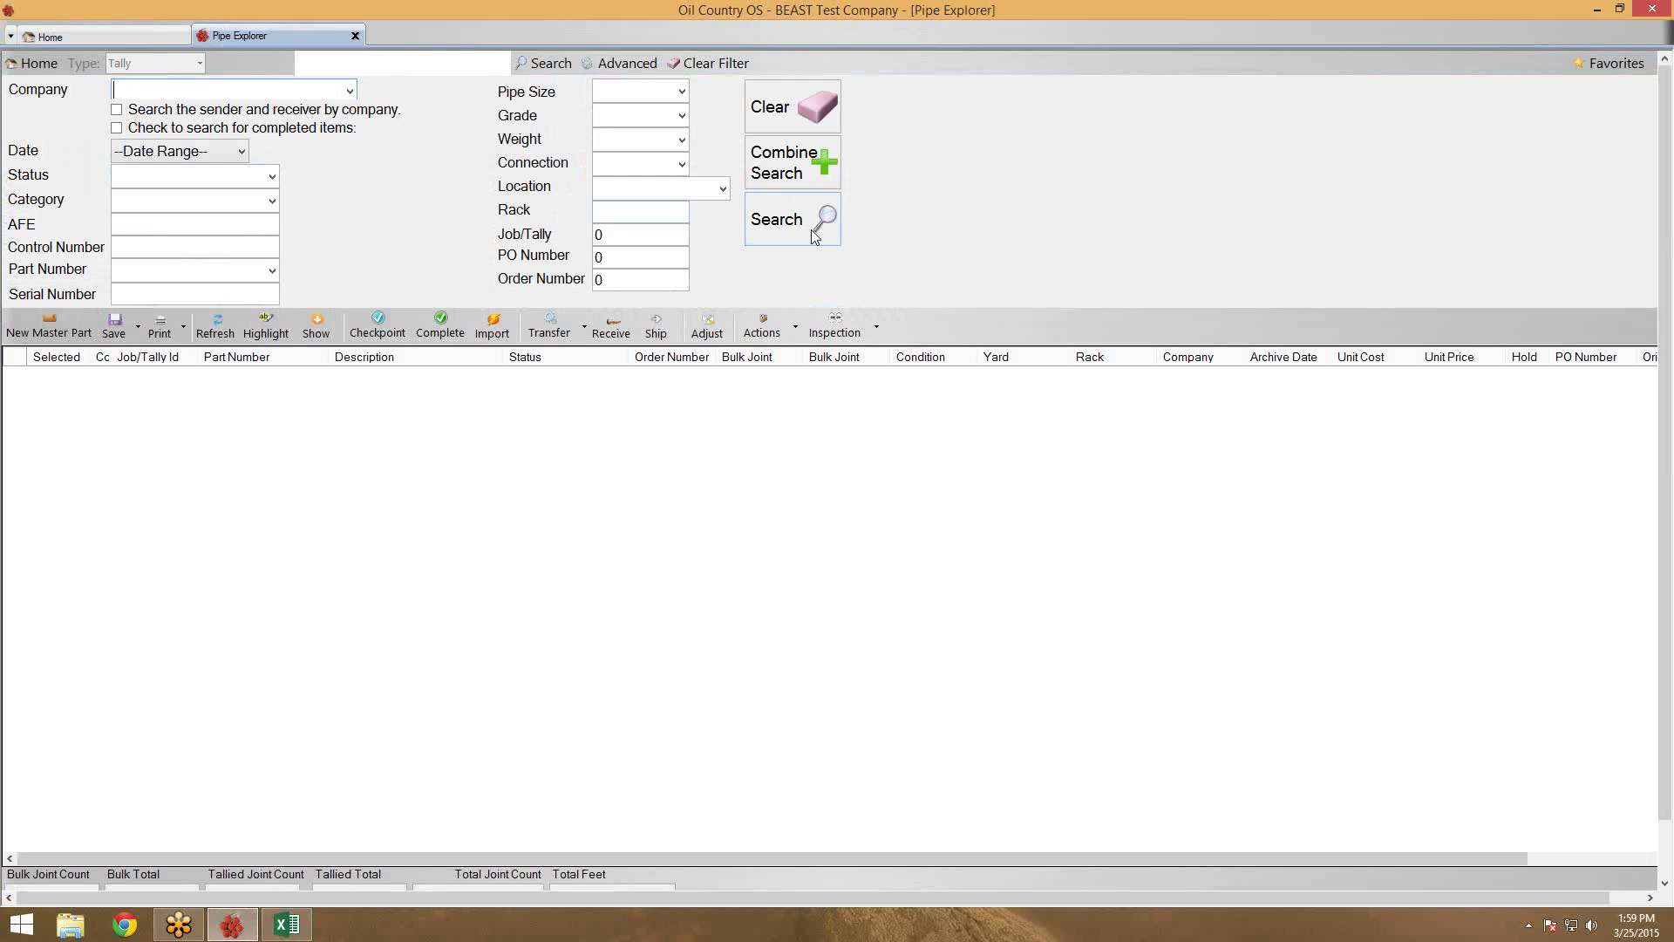
left_click(811, 228)
Start a General Import (Preview) from the Admin Console and choose Import Jobs as the data type
left_click(133, 35)
left_click(478, 330)
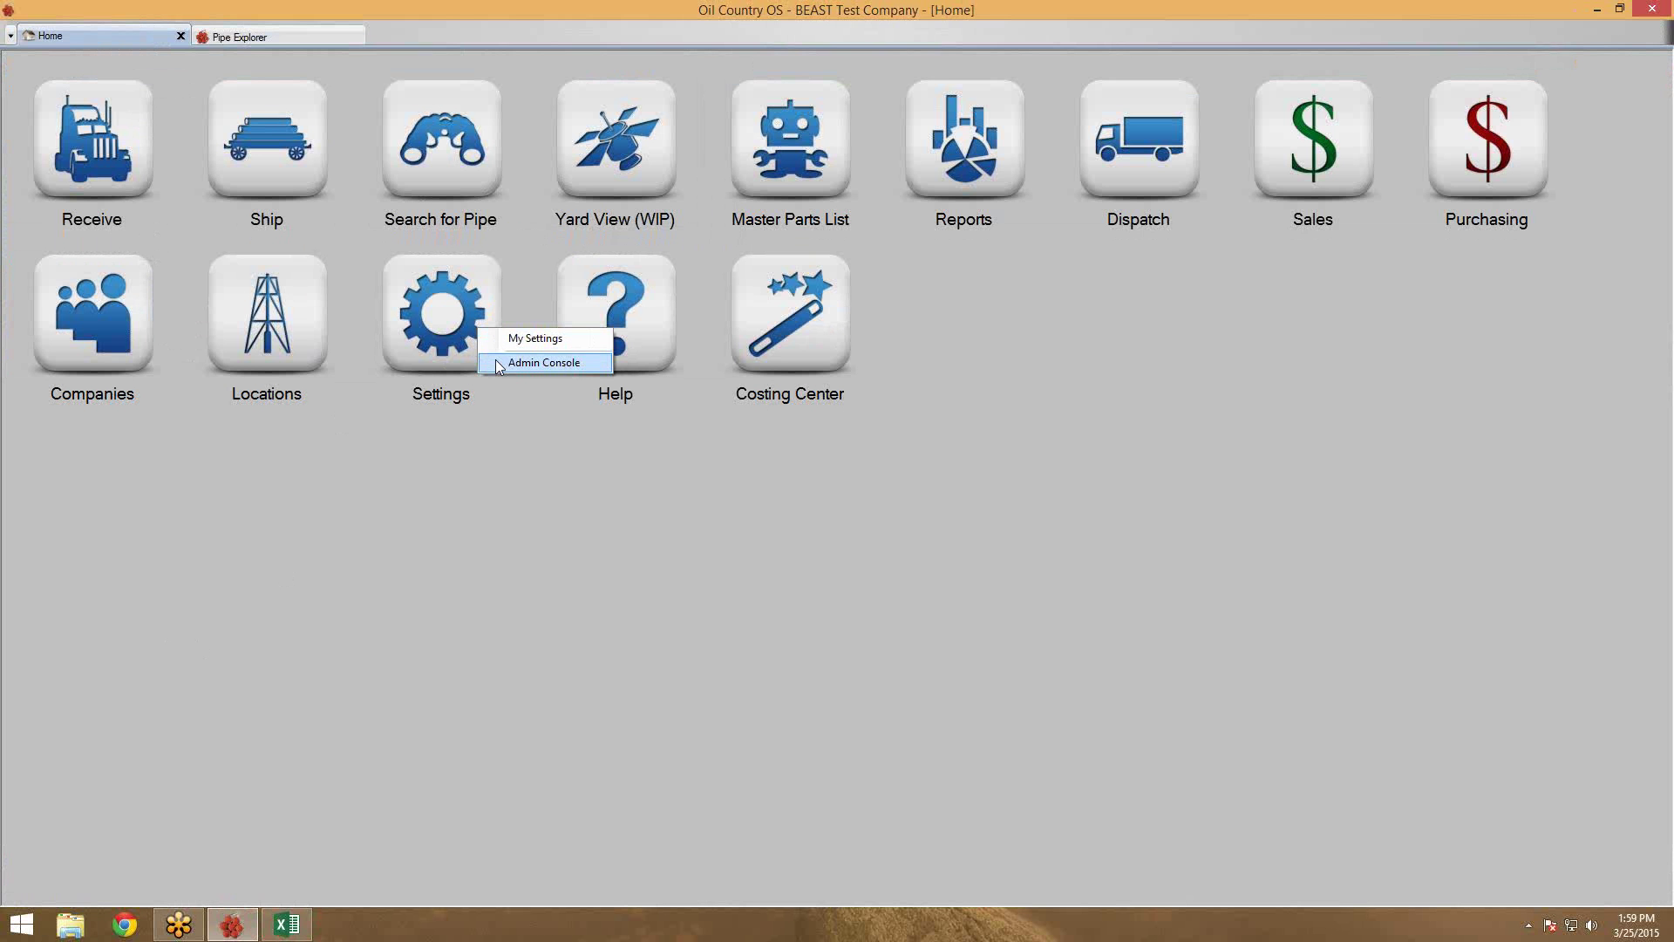
left_click(497, 361)
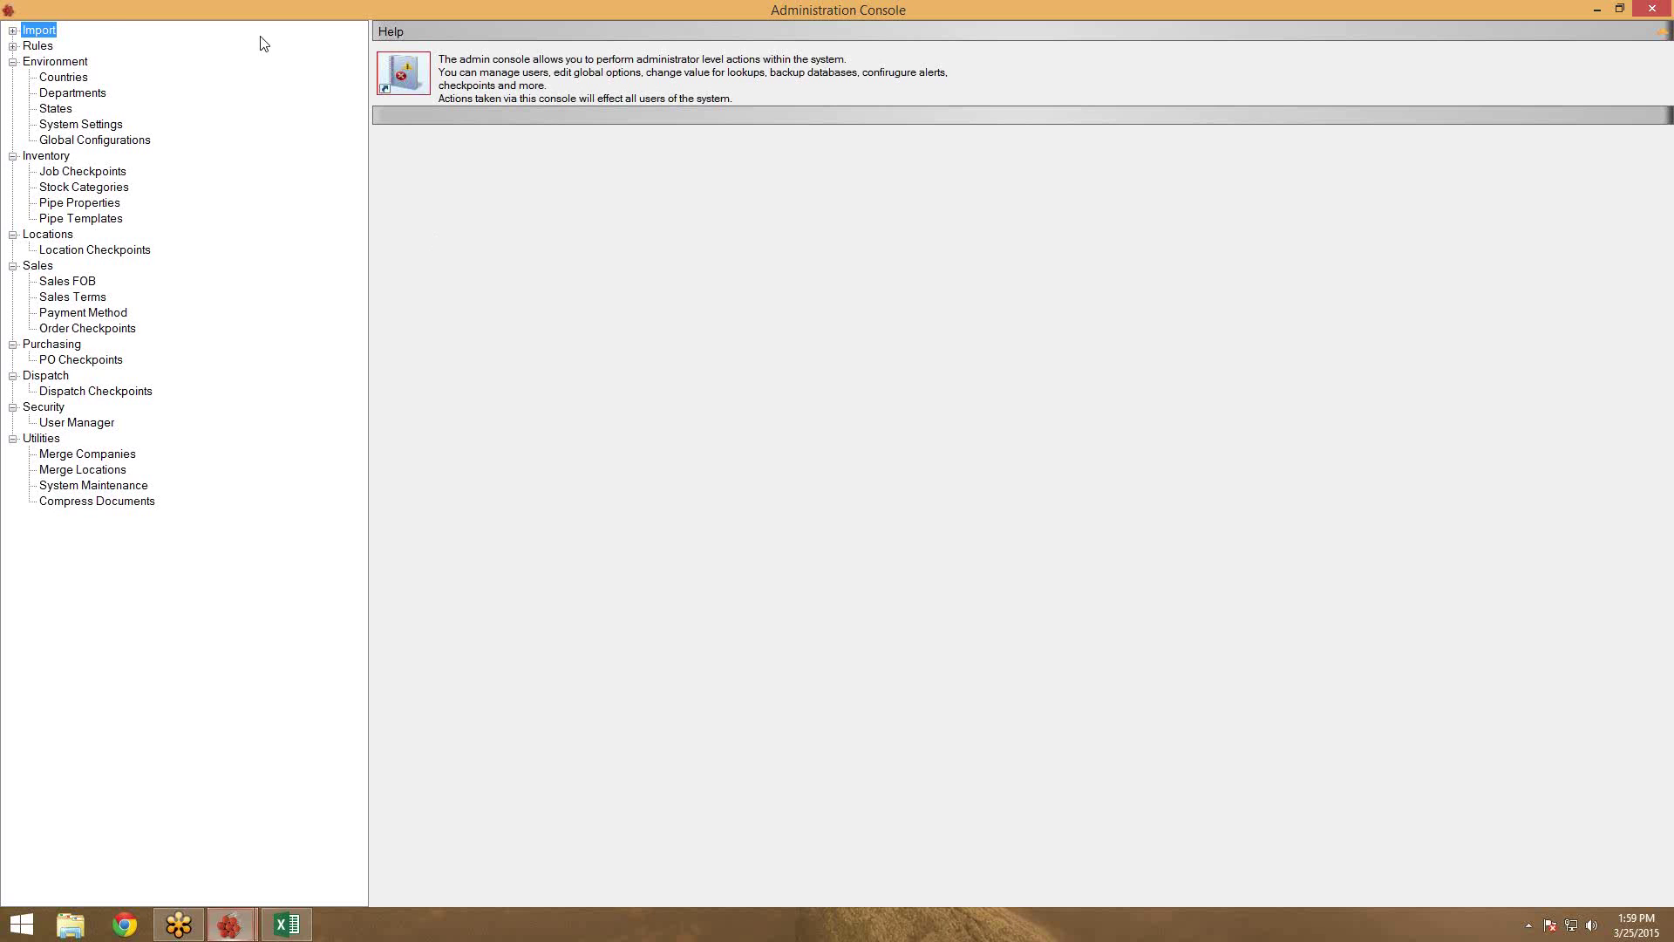
left_click(19, 31)
double_click(71, 45)
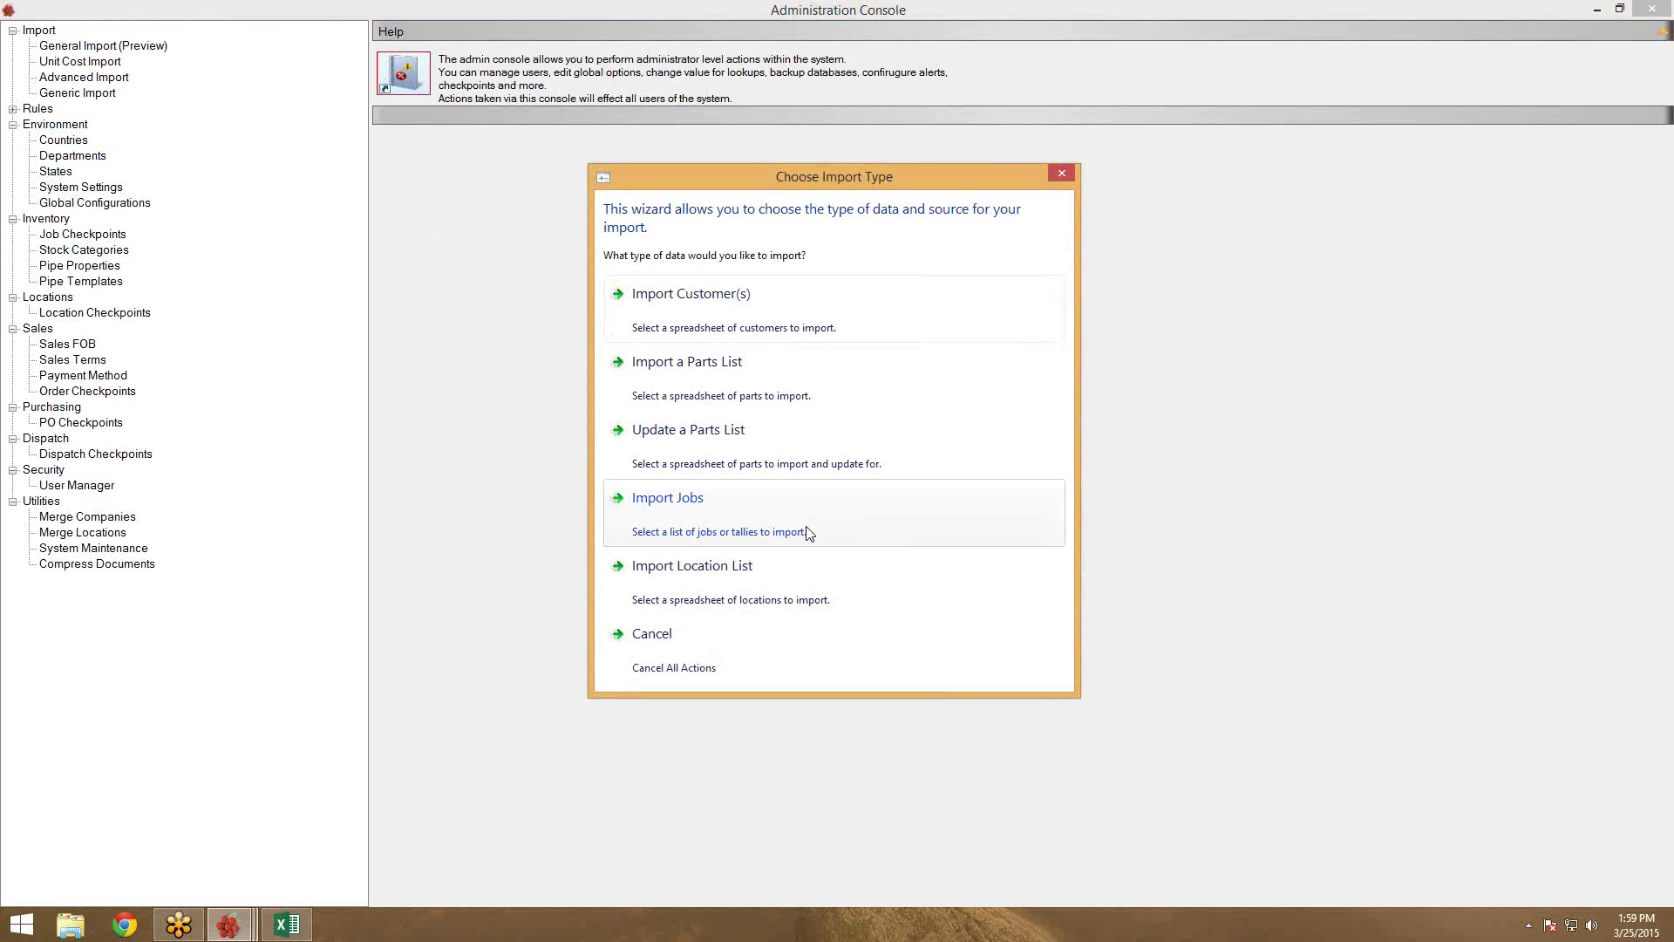
left_click(696, 527)
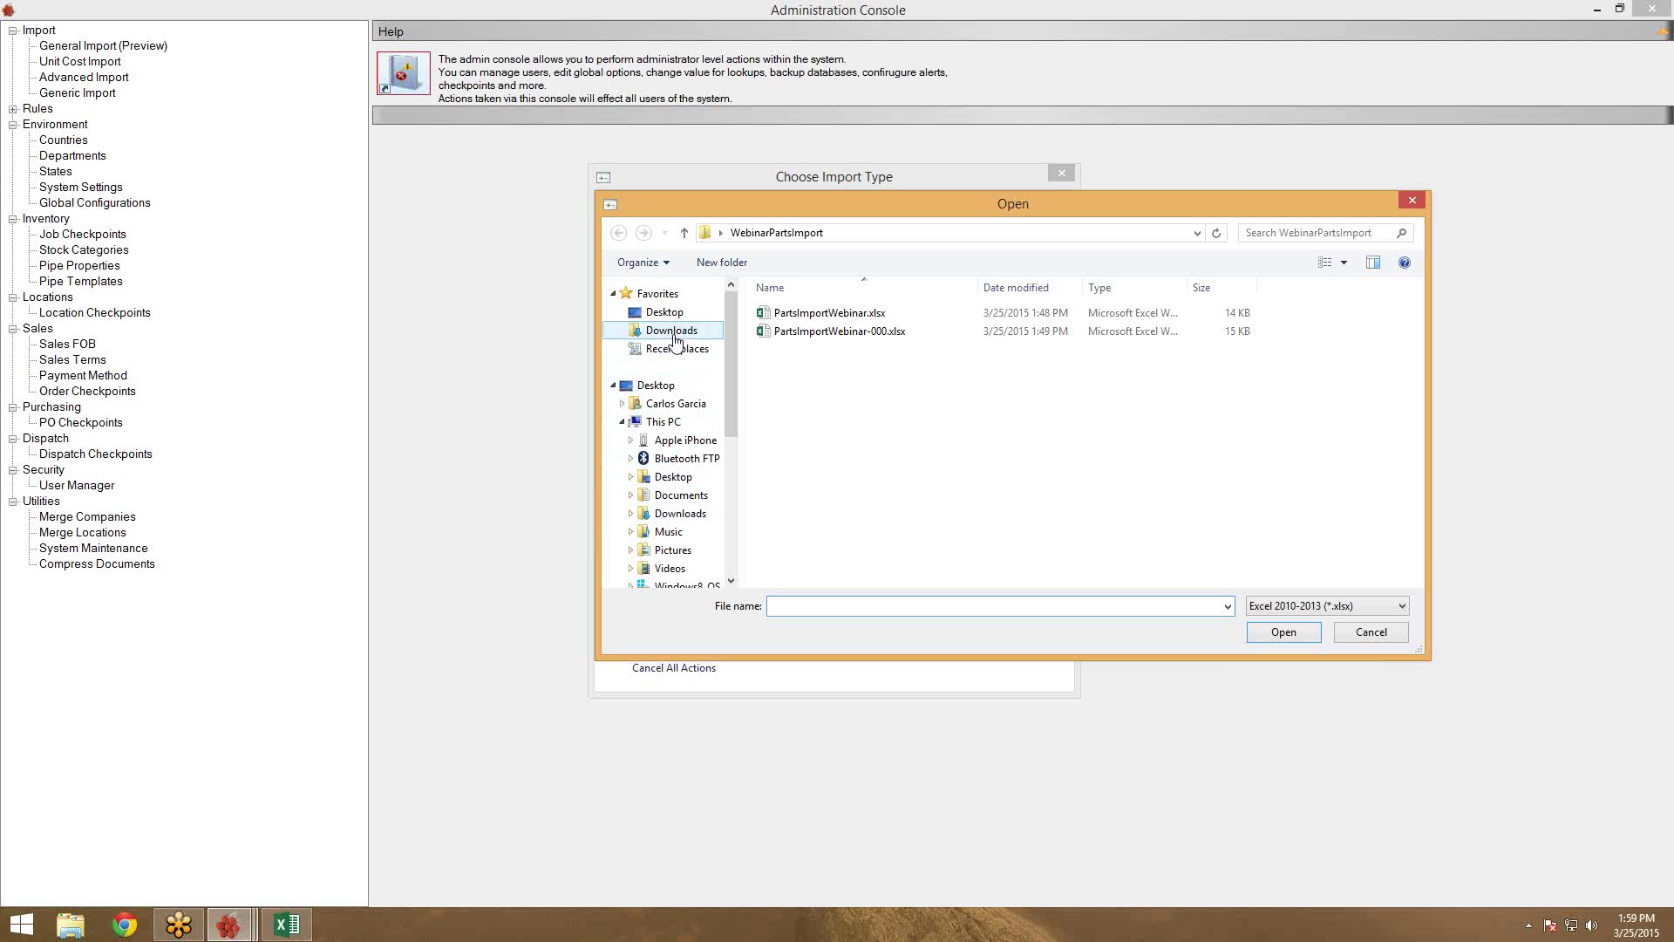
Import WebinarInventory.xlsx from the WebinarInventoryImport folder on the Desktop and close the Administration Console
left_click(666, 312)
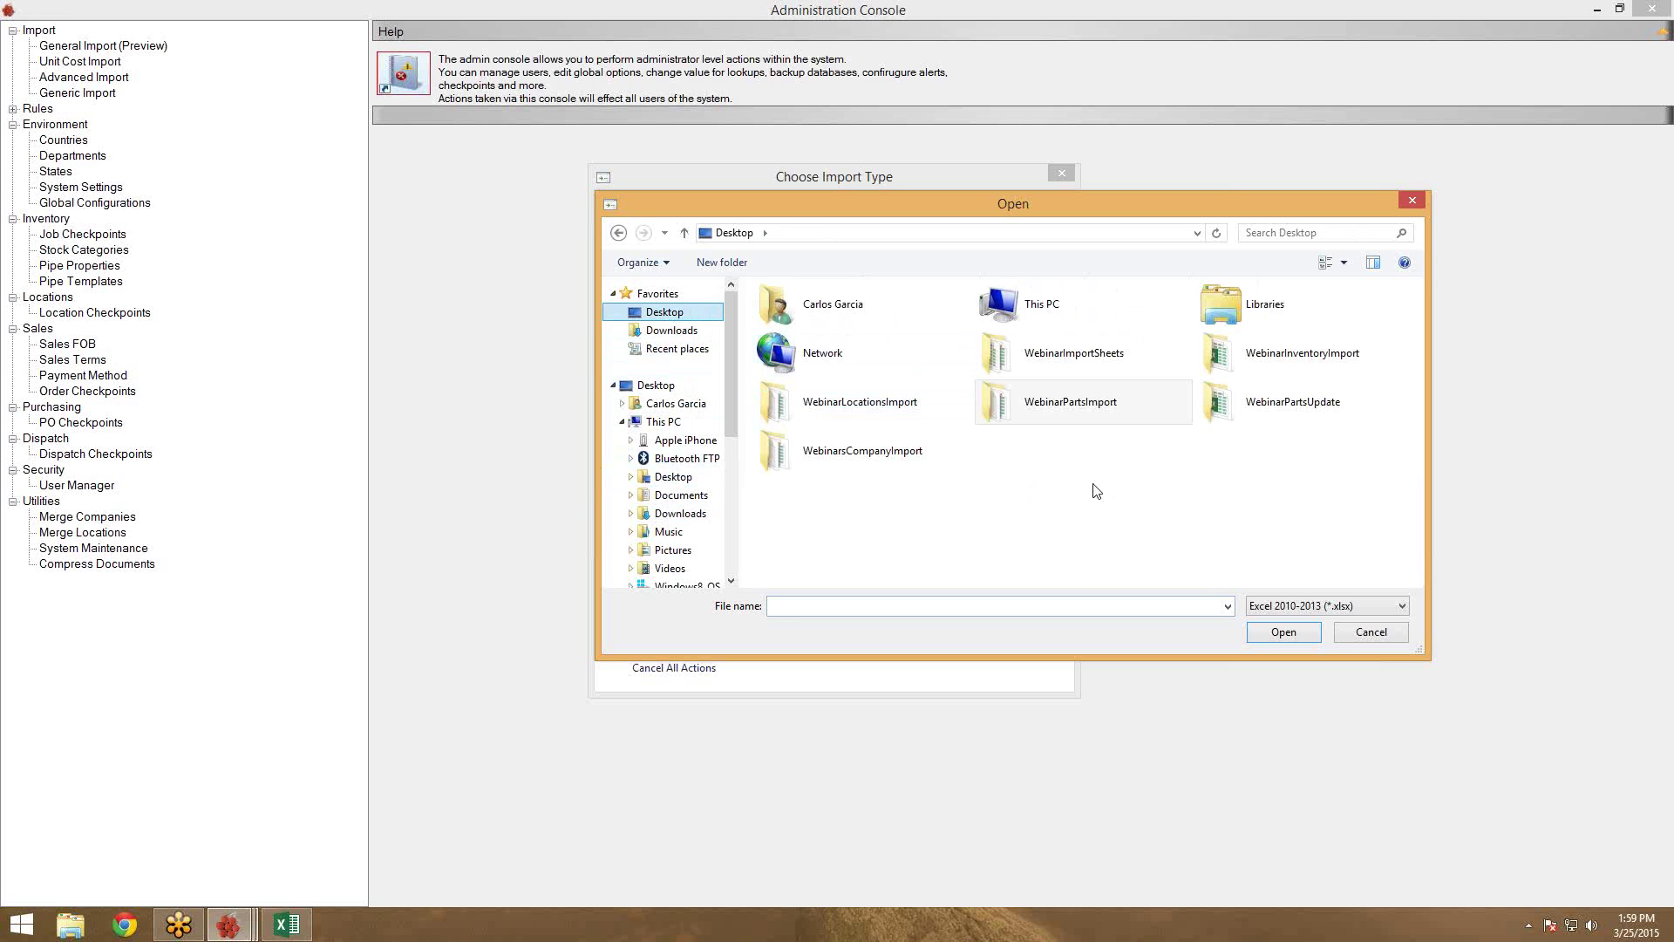
double_click(1221, 354)
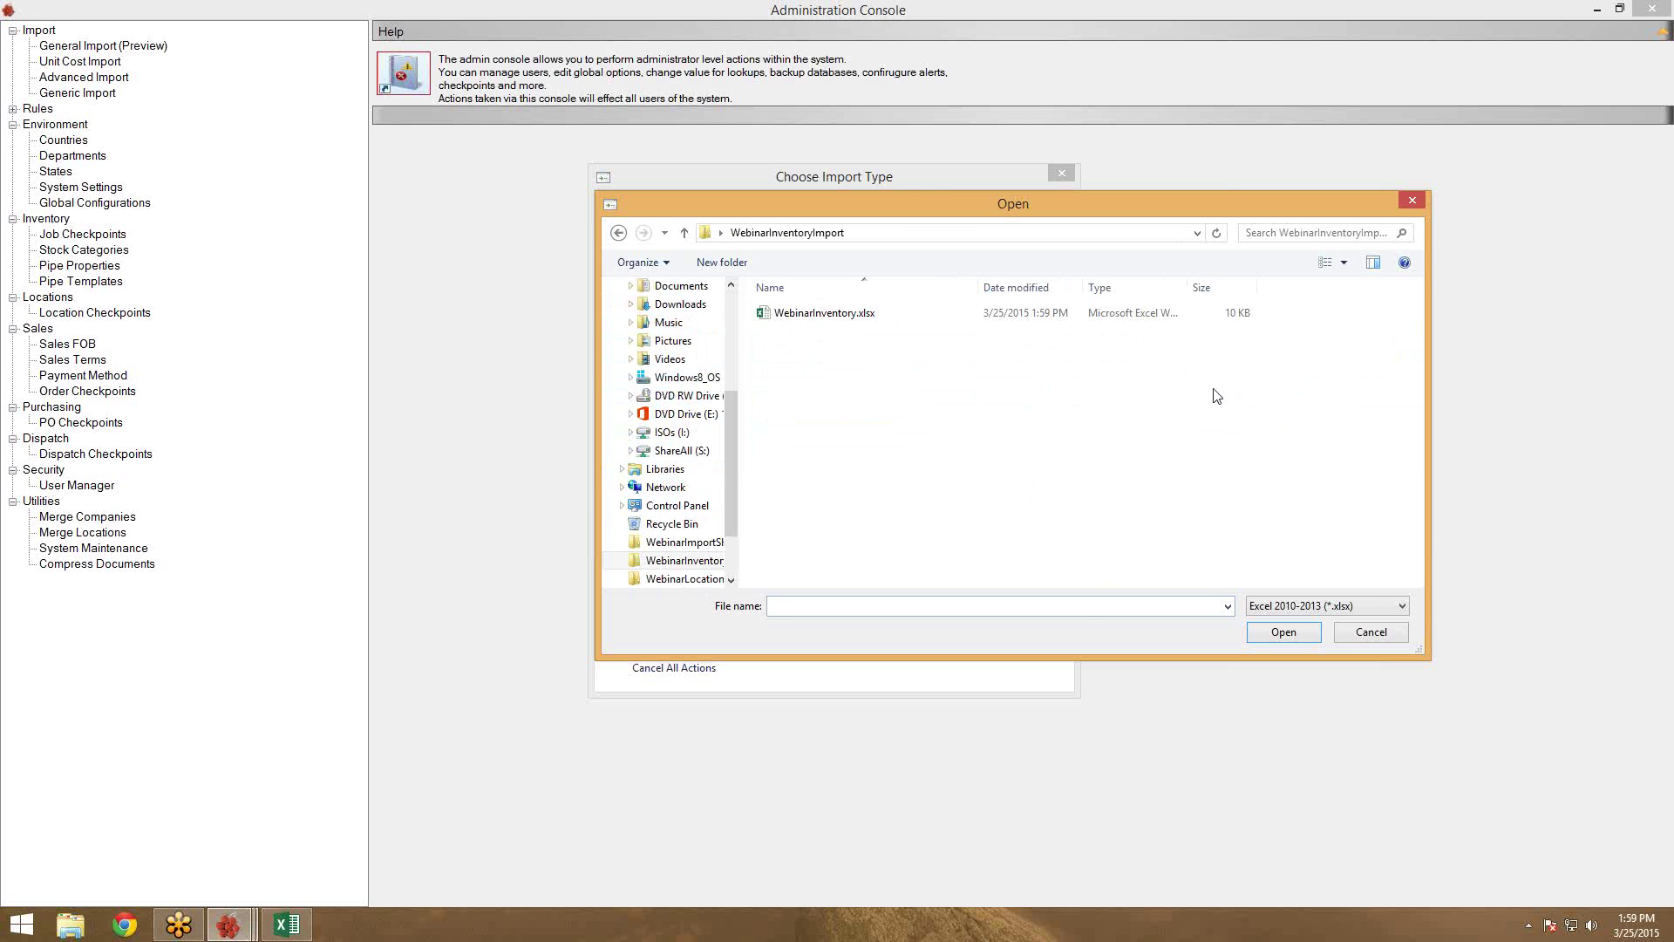
left_click(855, 316)
left_click(1290, 637)
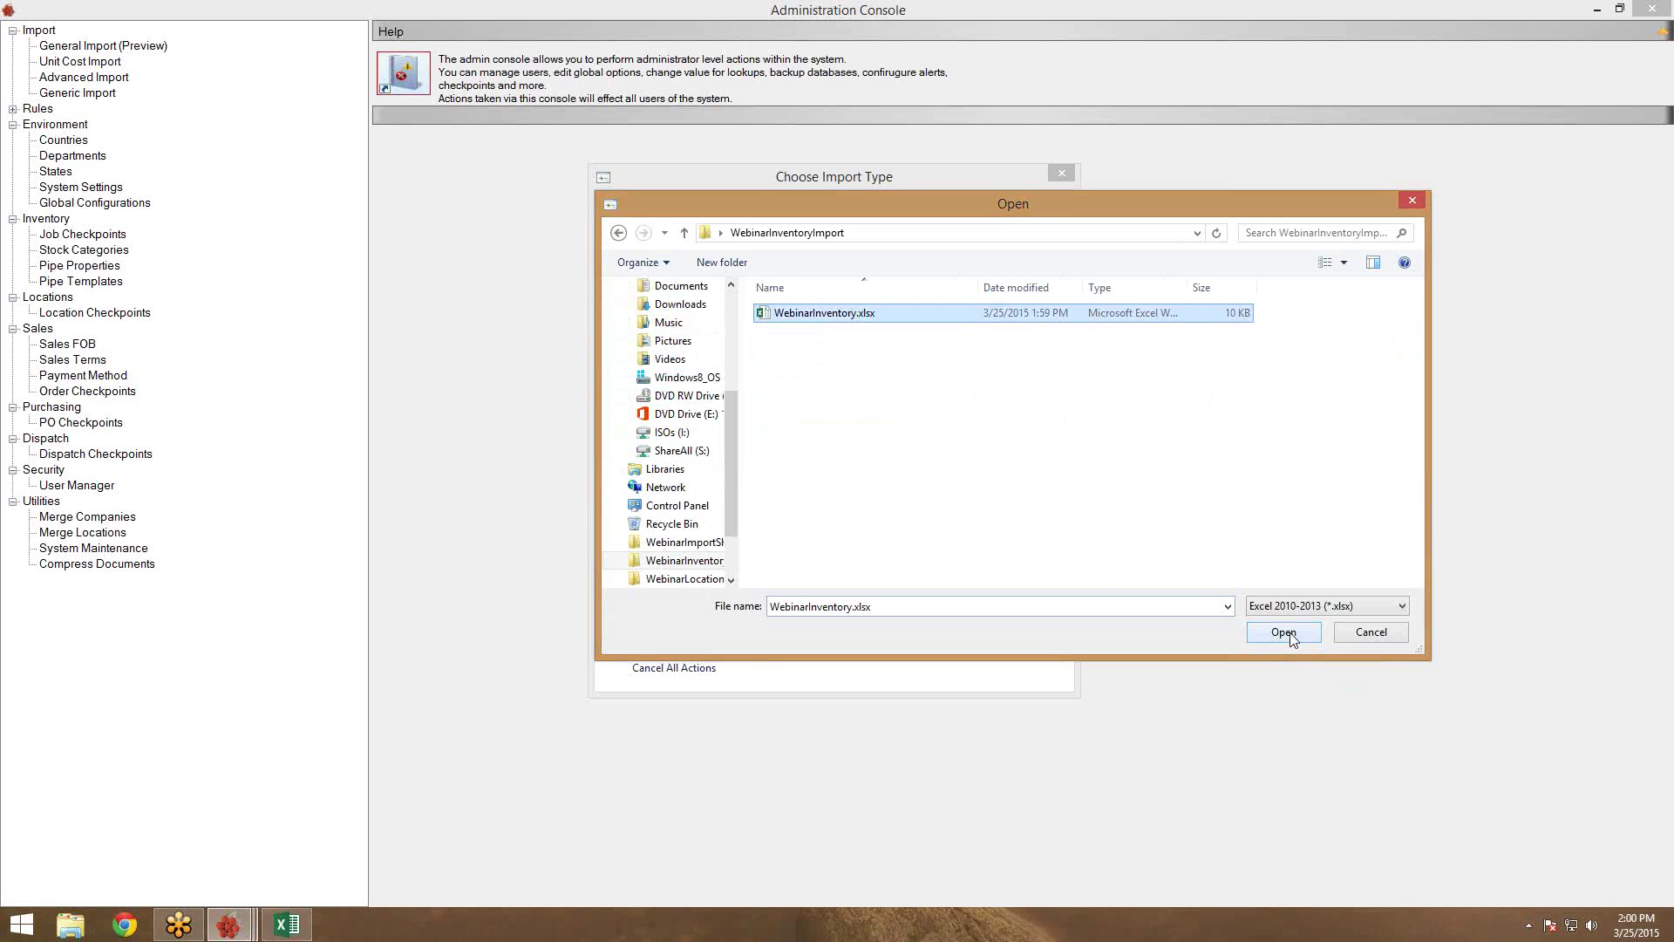
left_click(1284, 632)
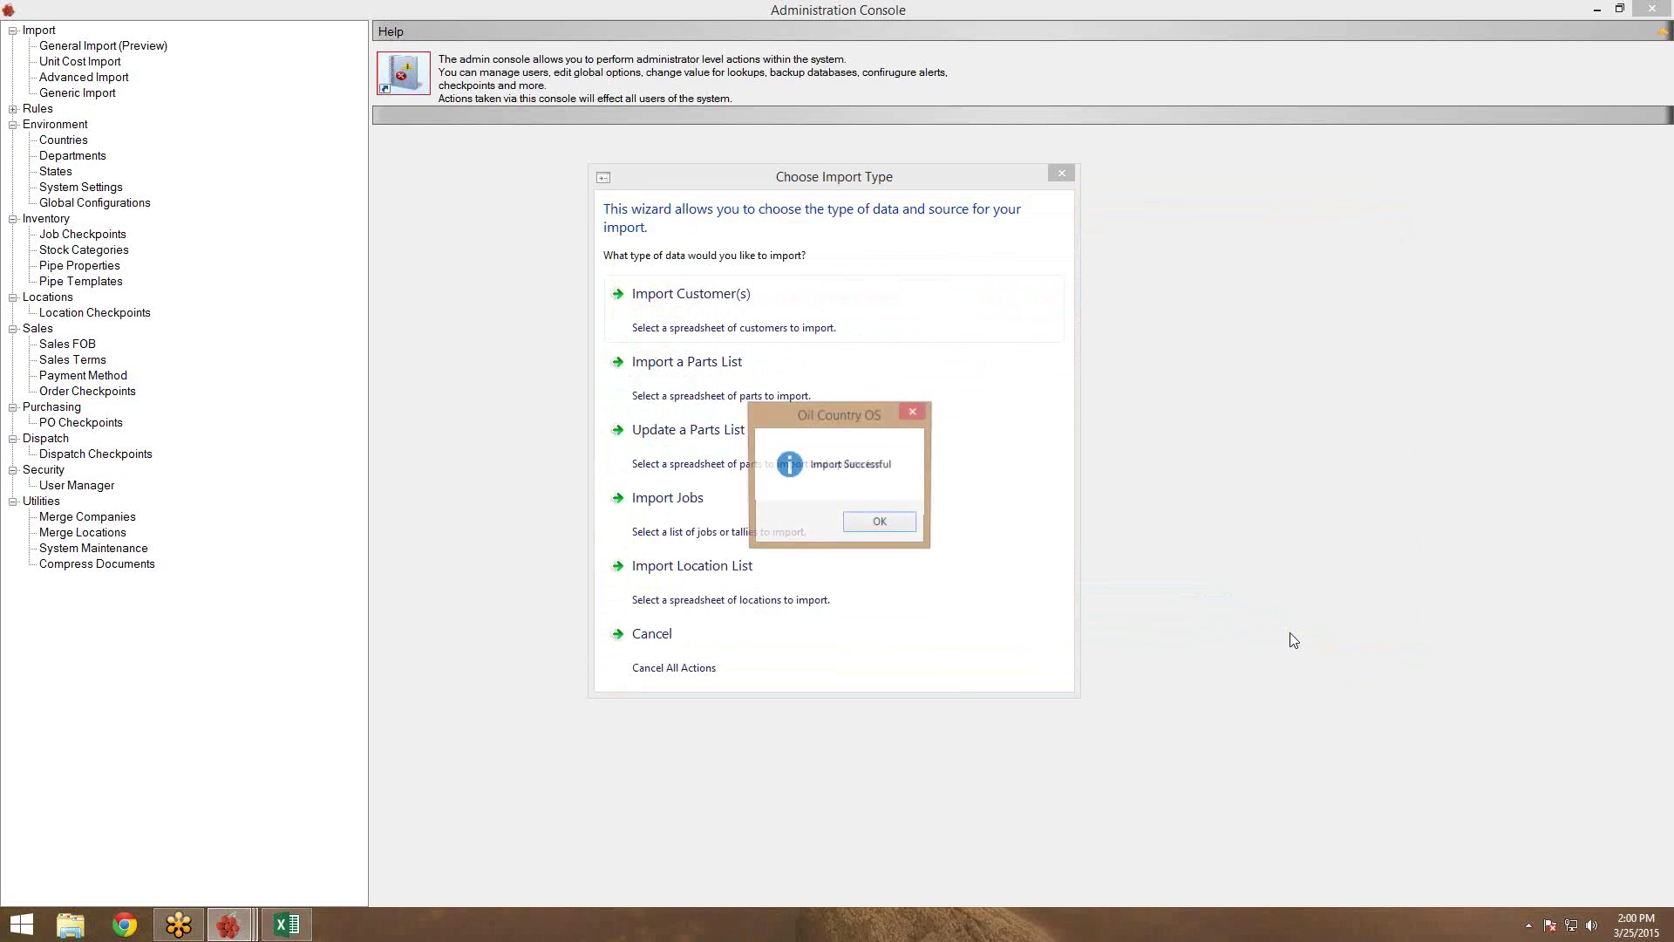
left_click(879, 525)
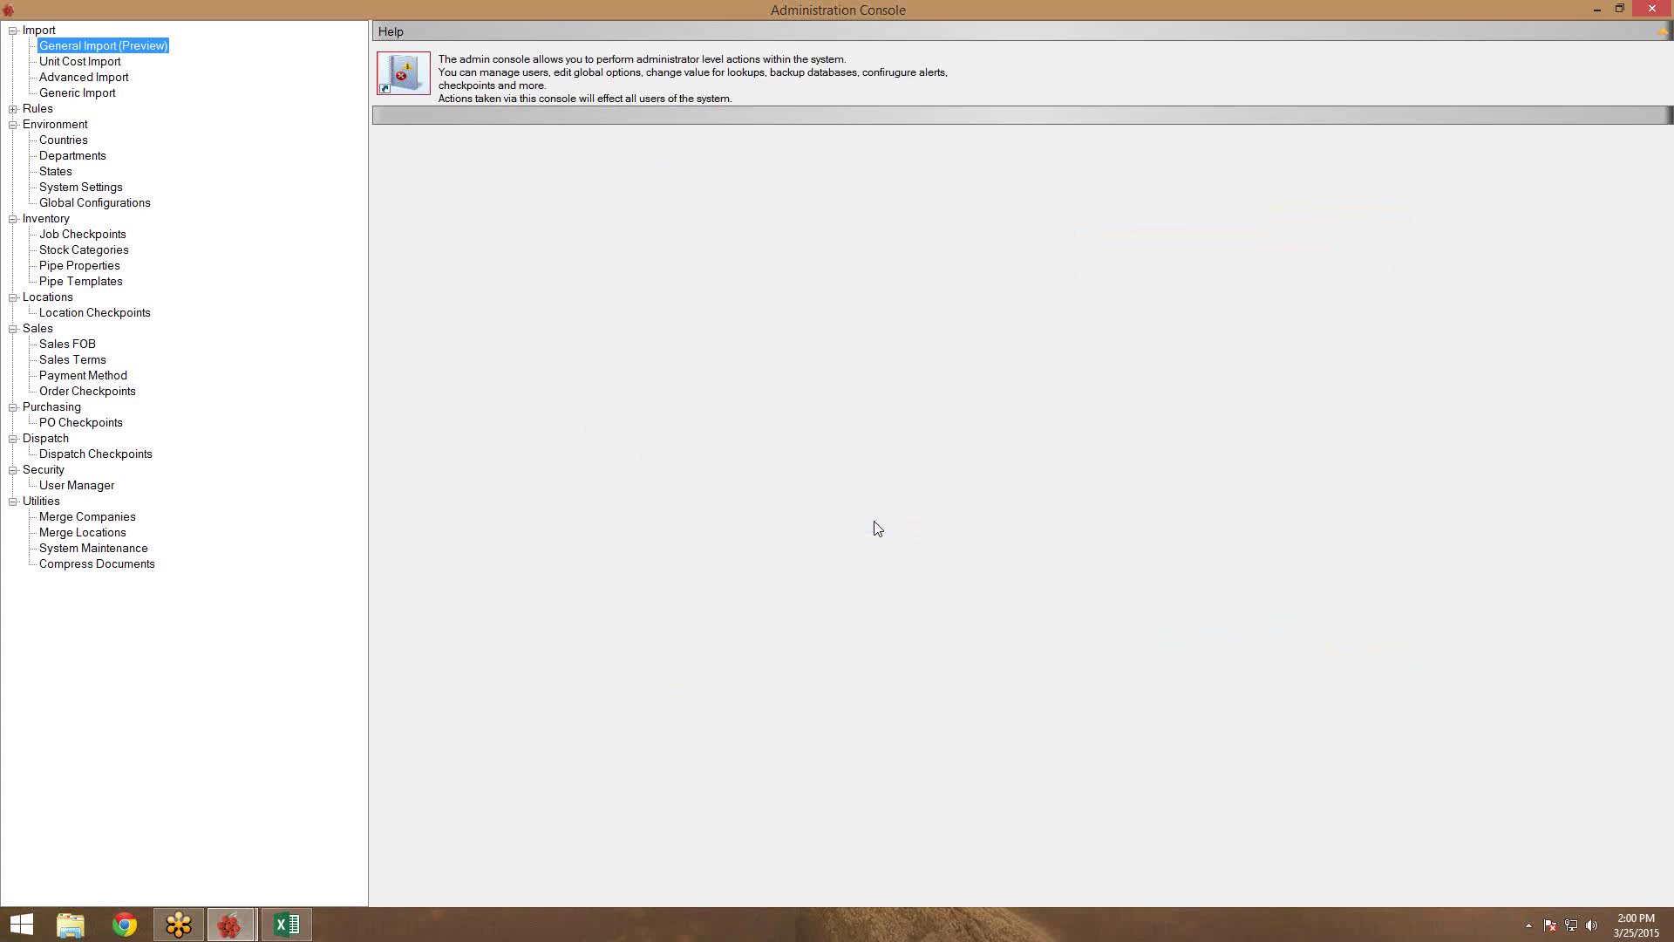
double_click(727, 10)
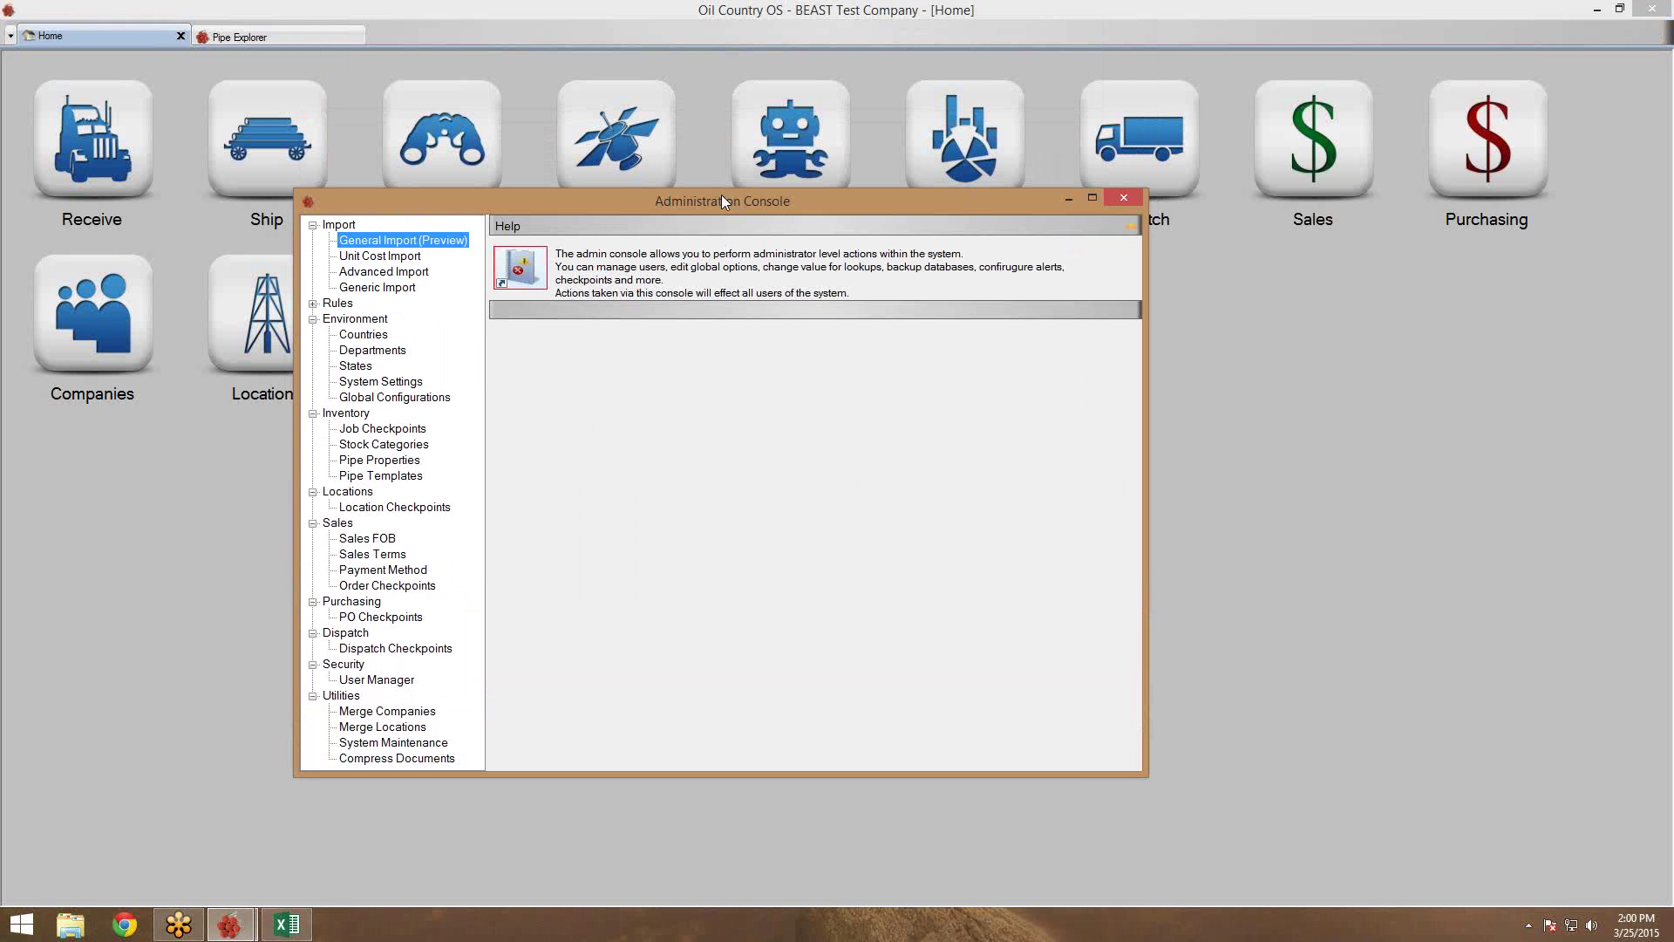
left_click(1133, 203)
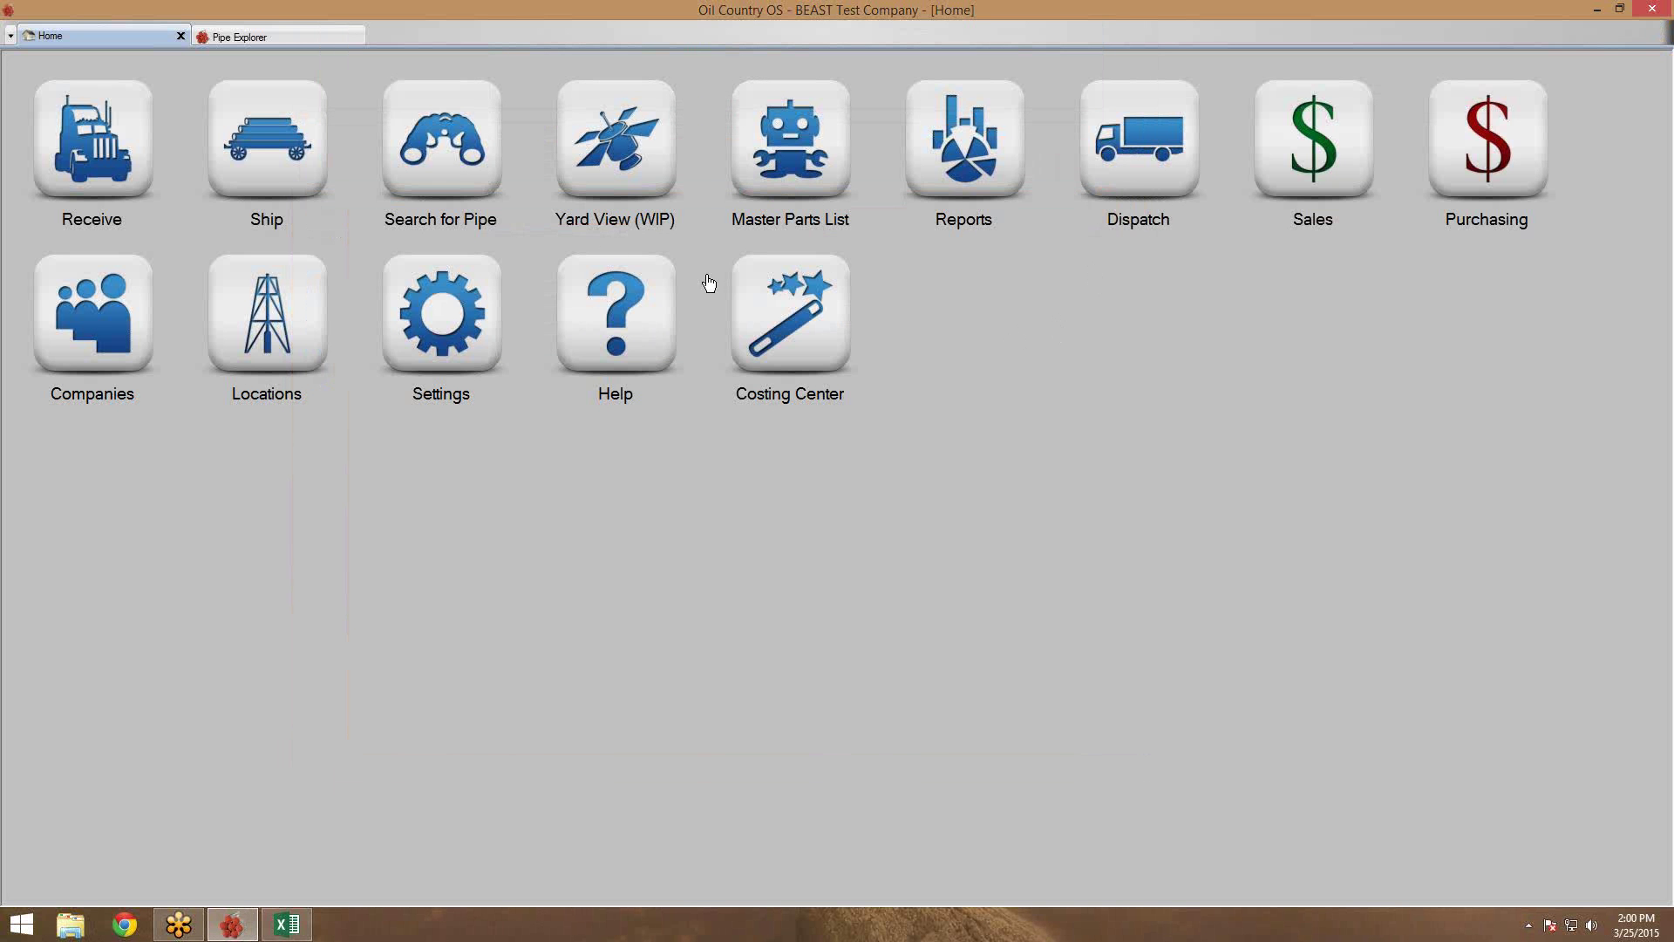
Run an unfiltered pipe search in a new Pipe Explorer to examine the imported inventory records and their columns
left_click(436, 179)
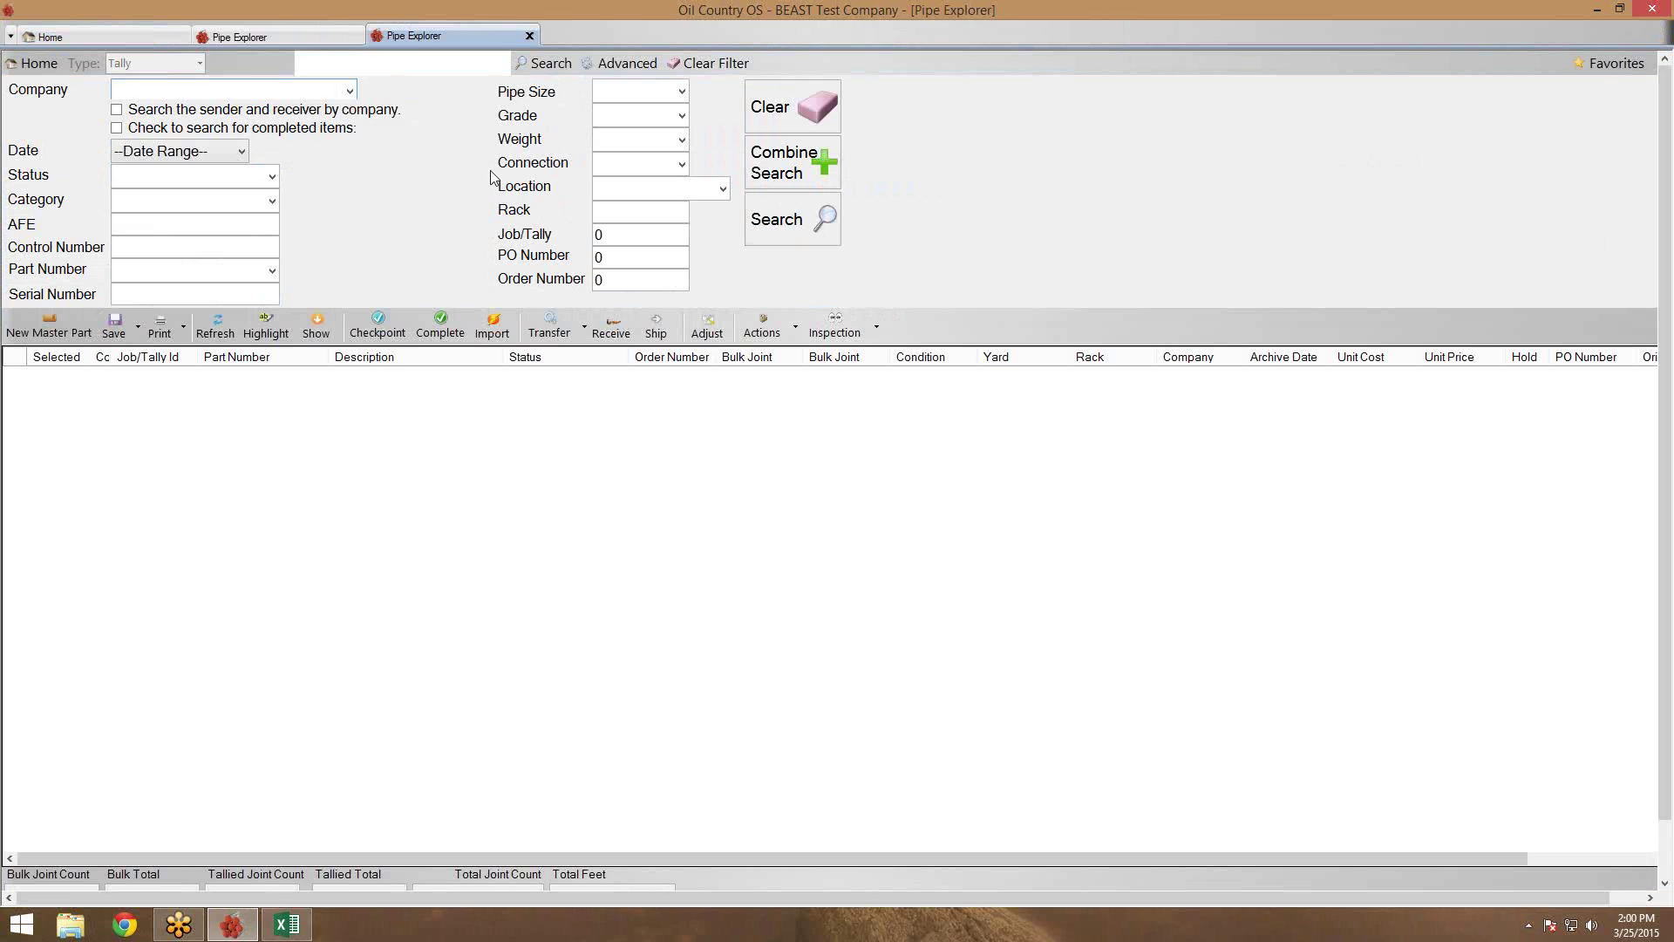
left_click(762, 222)
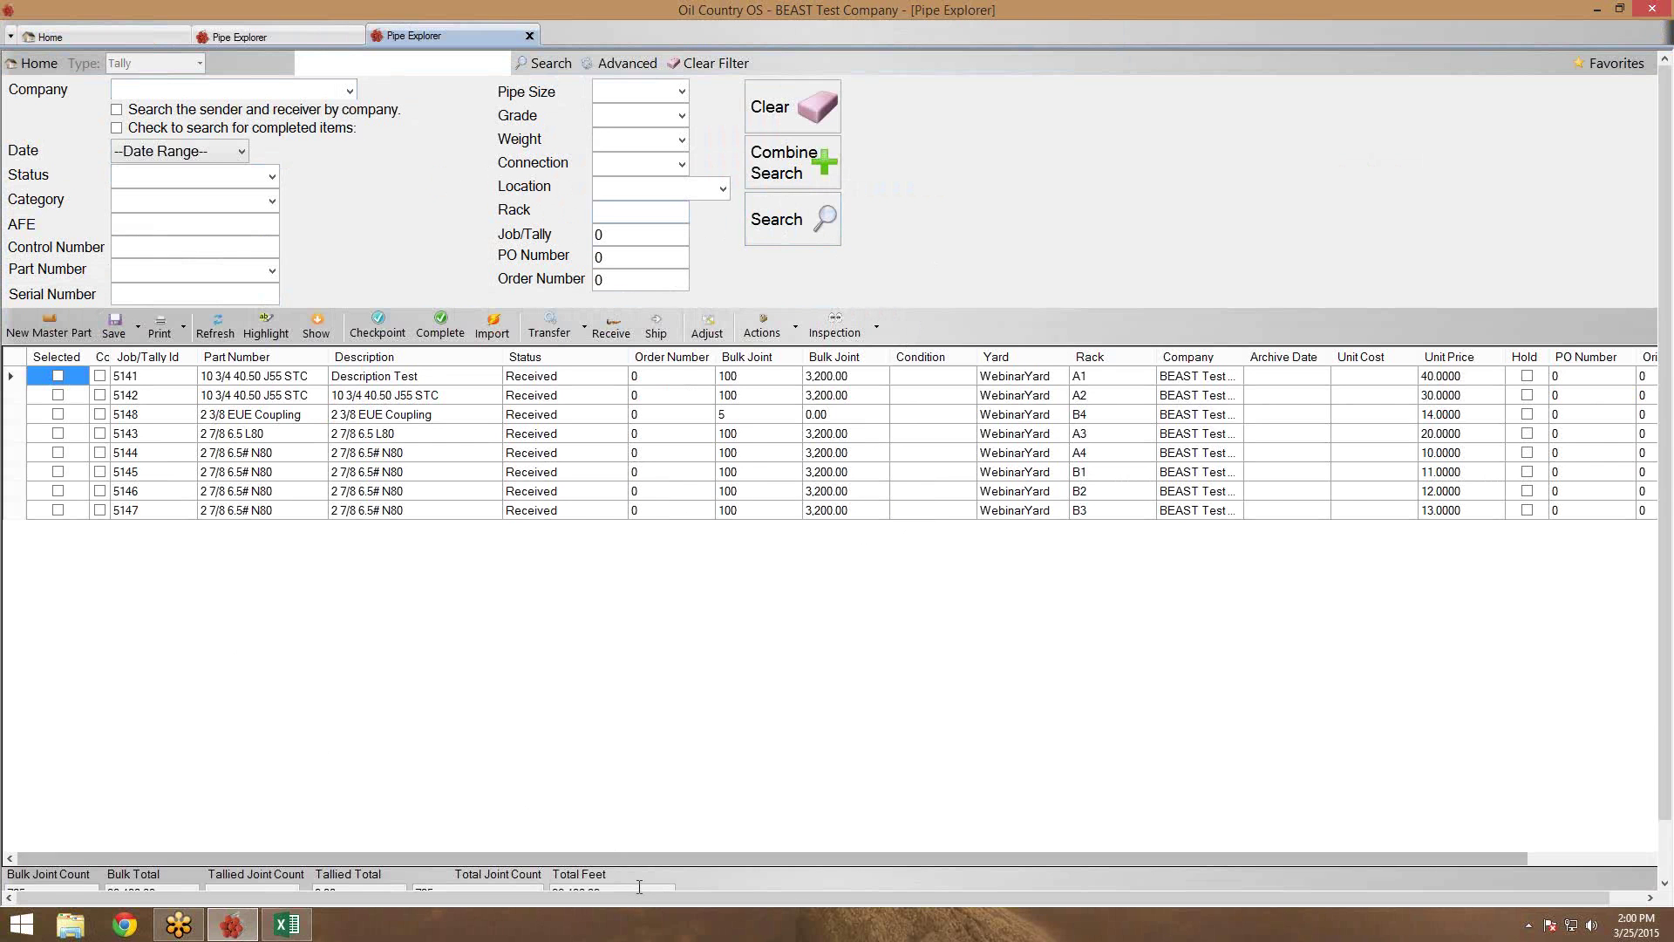
left_click_drag(623, 860, 781, 863)
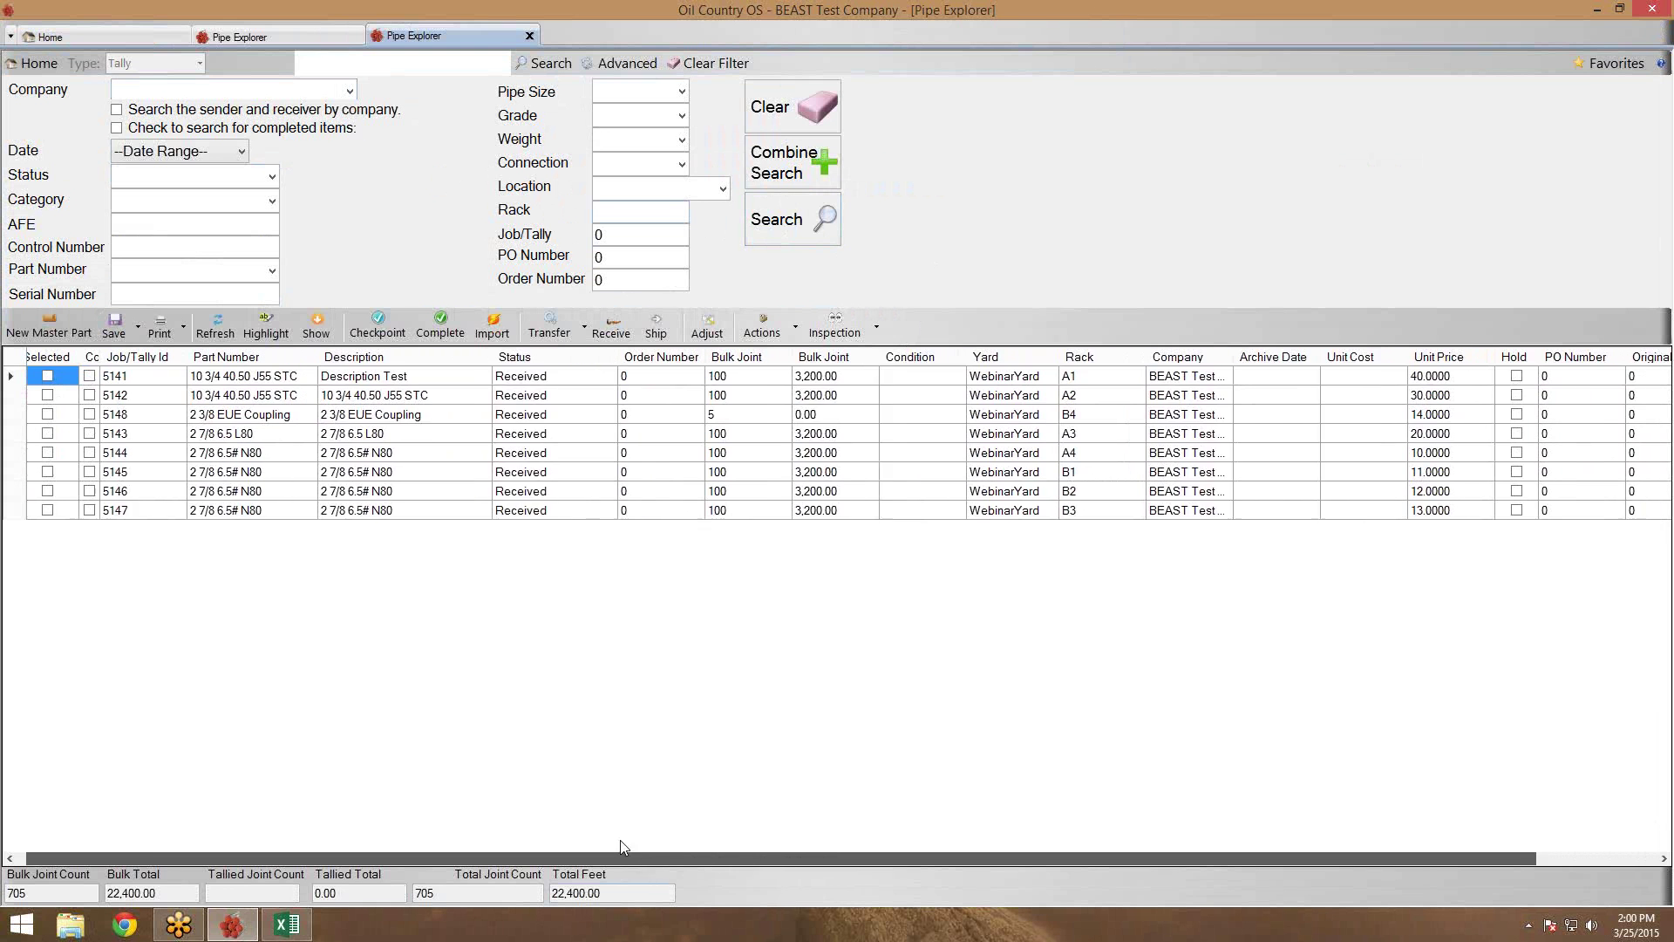
Open the 2 3/8 EUE Coupling record, check its general details and close it
left_click(276, 419)
double_click(275, 423)
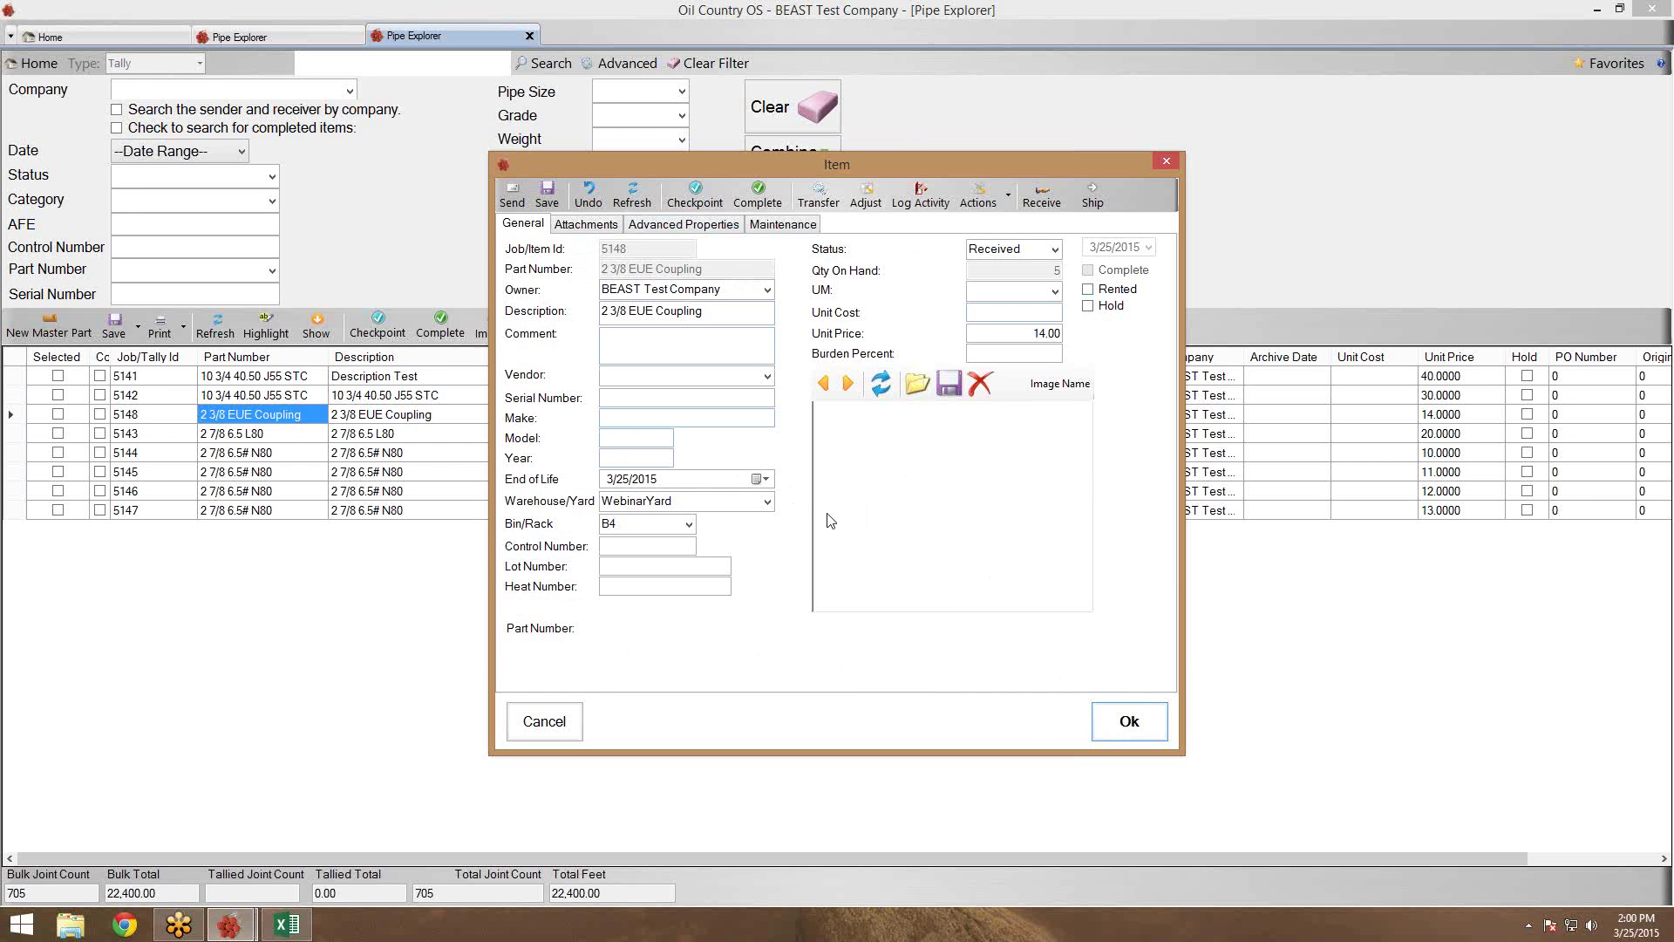
left_click(1129, 721)
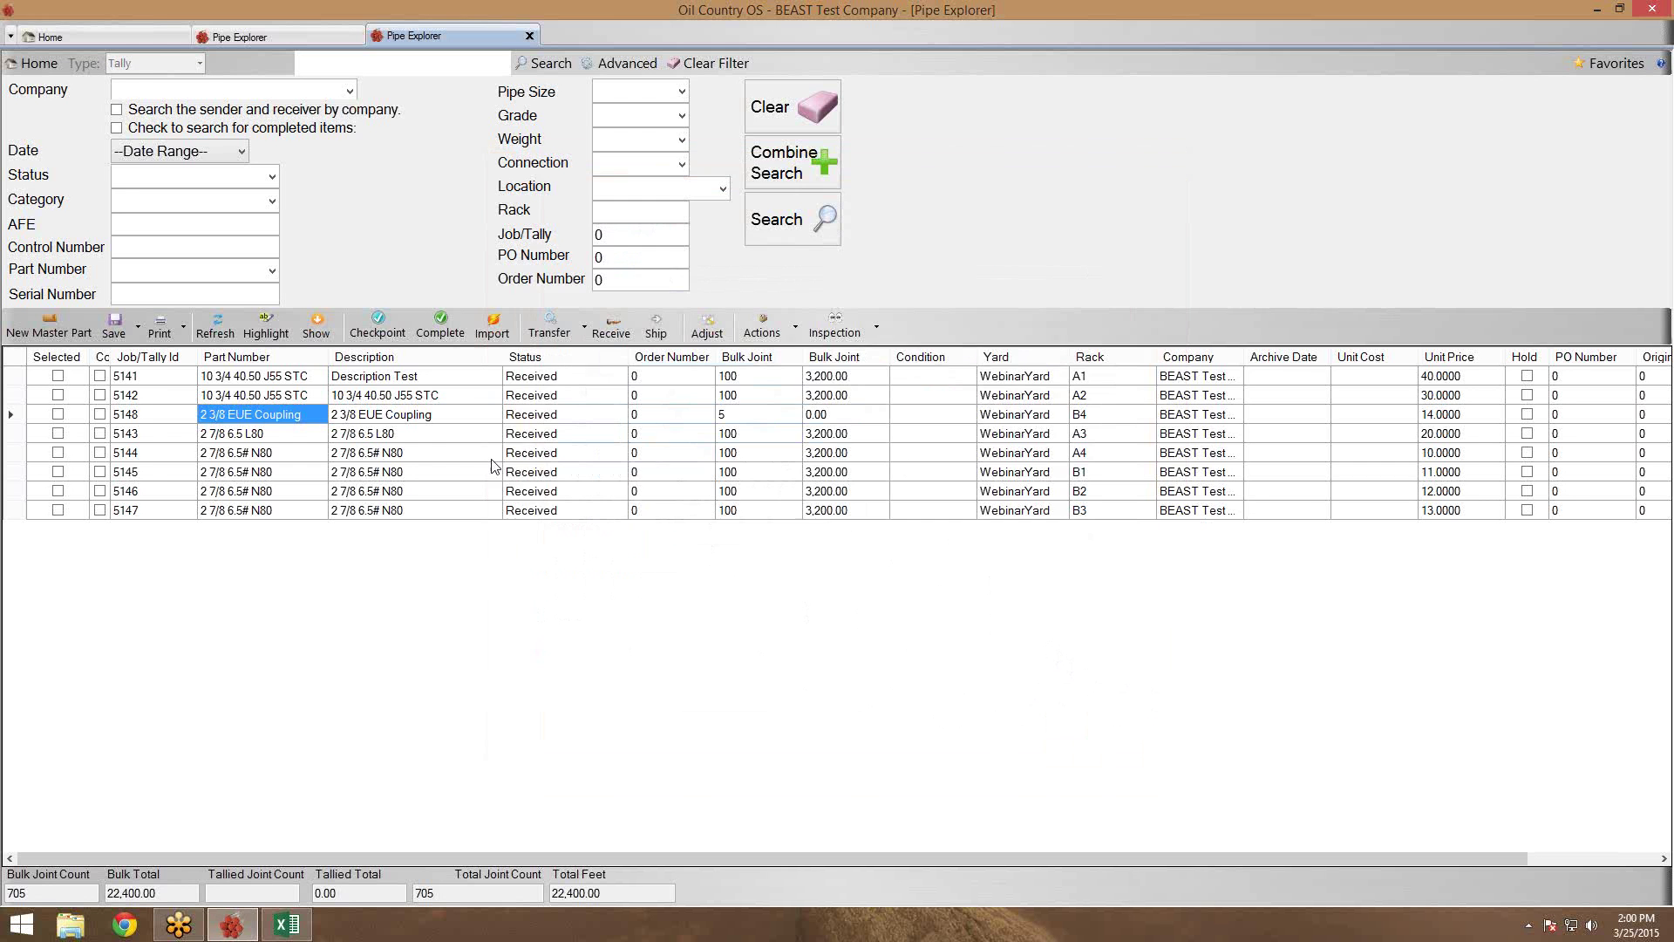
Open the 10 3/4 40.50 J55 STC job in rack A2, enlarge its window and examine its general details and specs
left_click(297, 399)
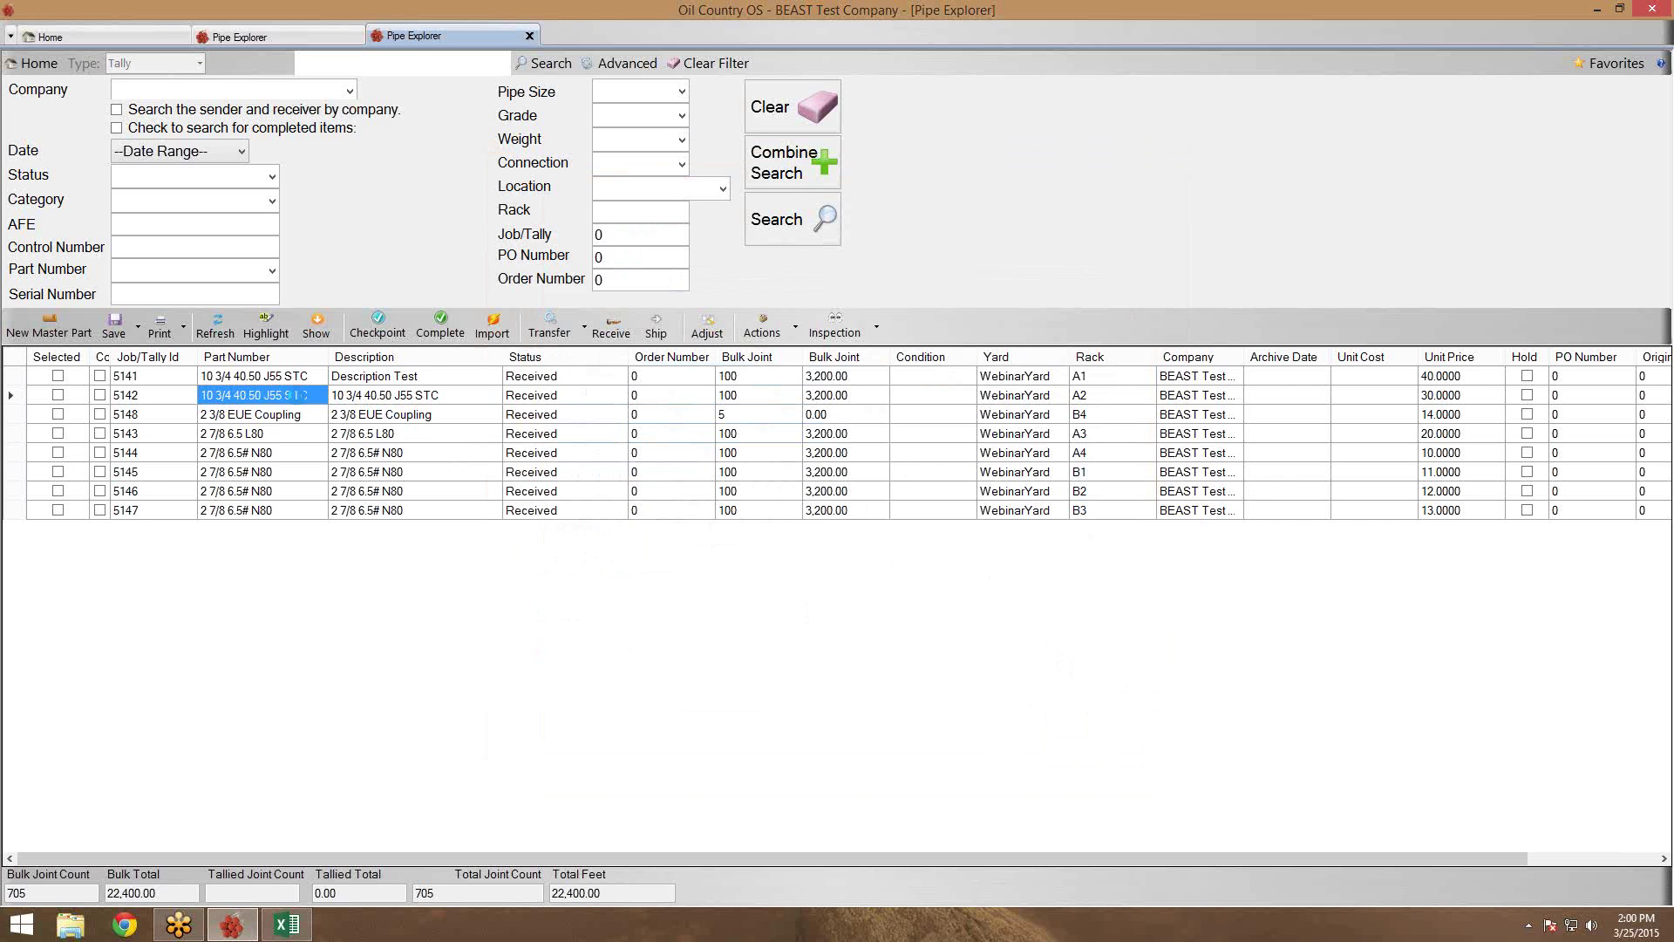
double_click(301, 397)
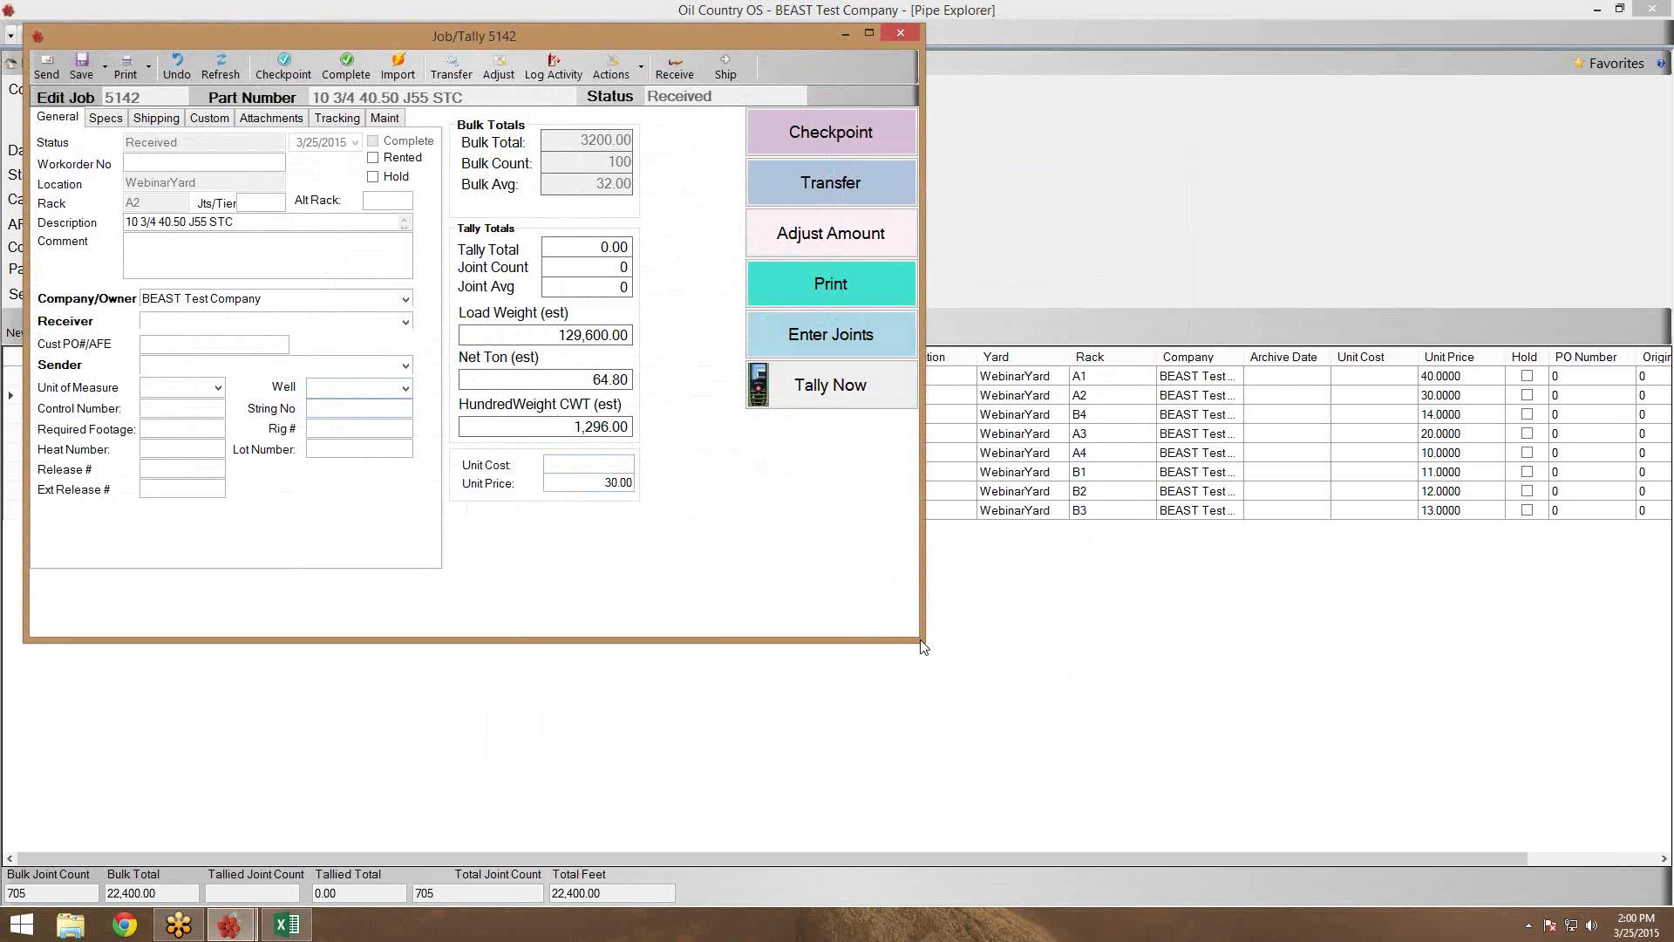
left_click_drag(921, 641, 969, 681)
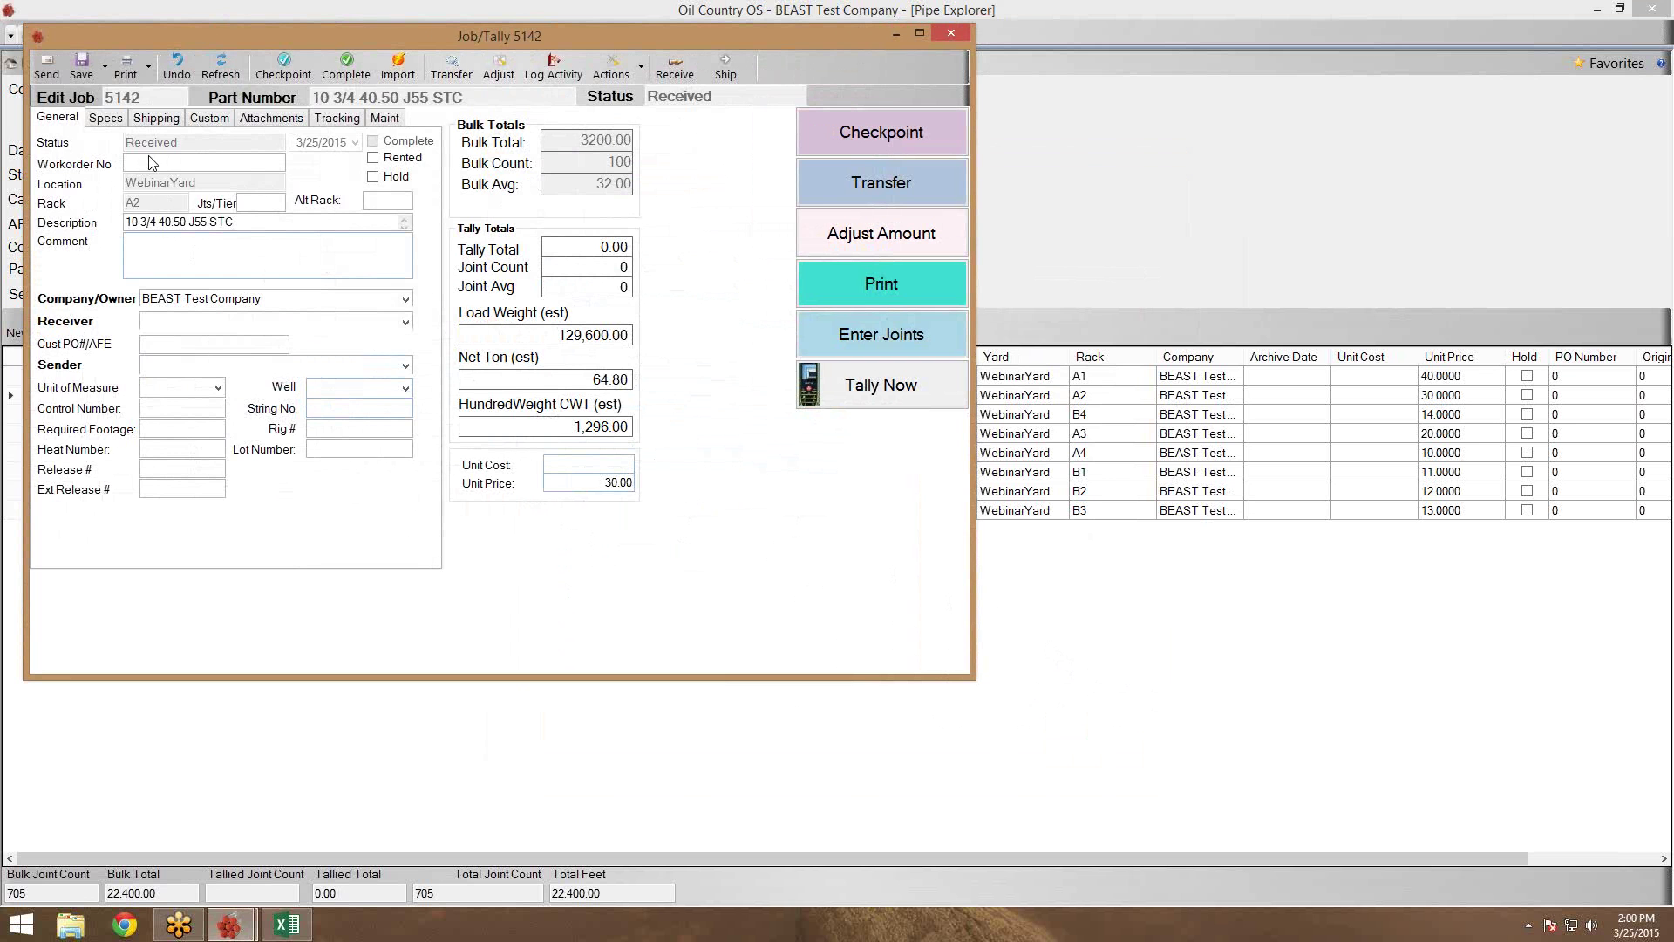
left_click(115, 124)
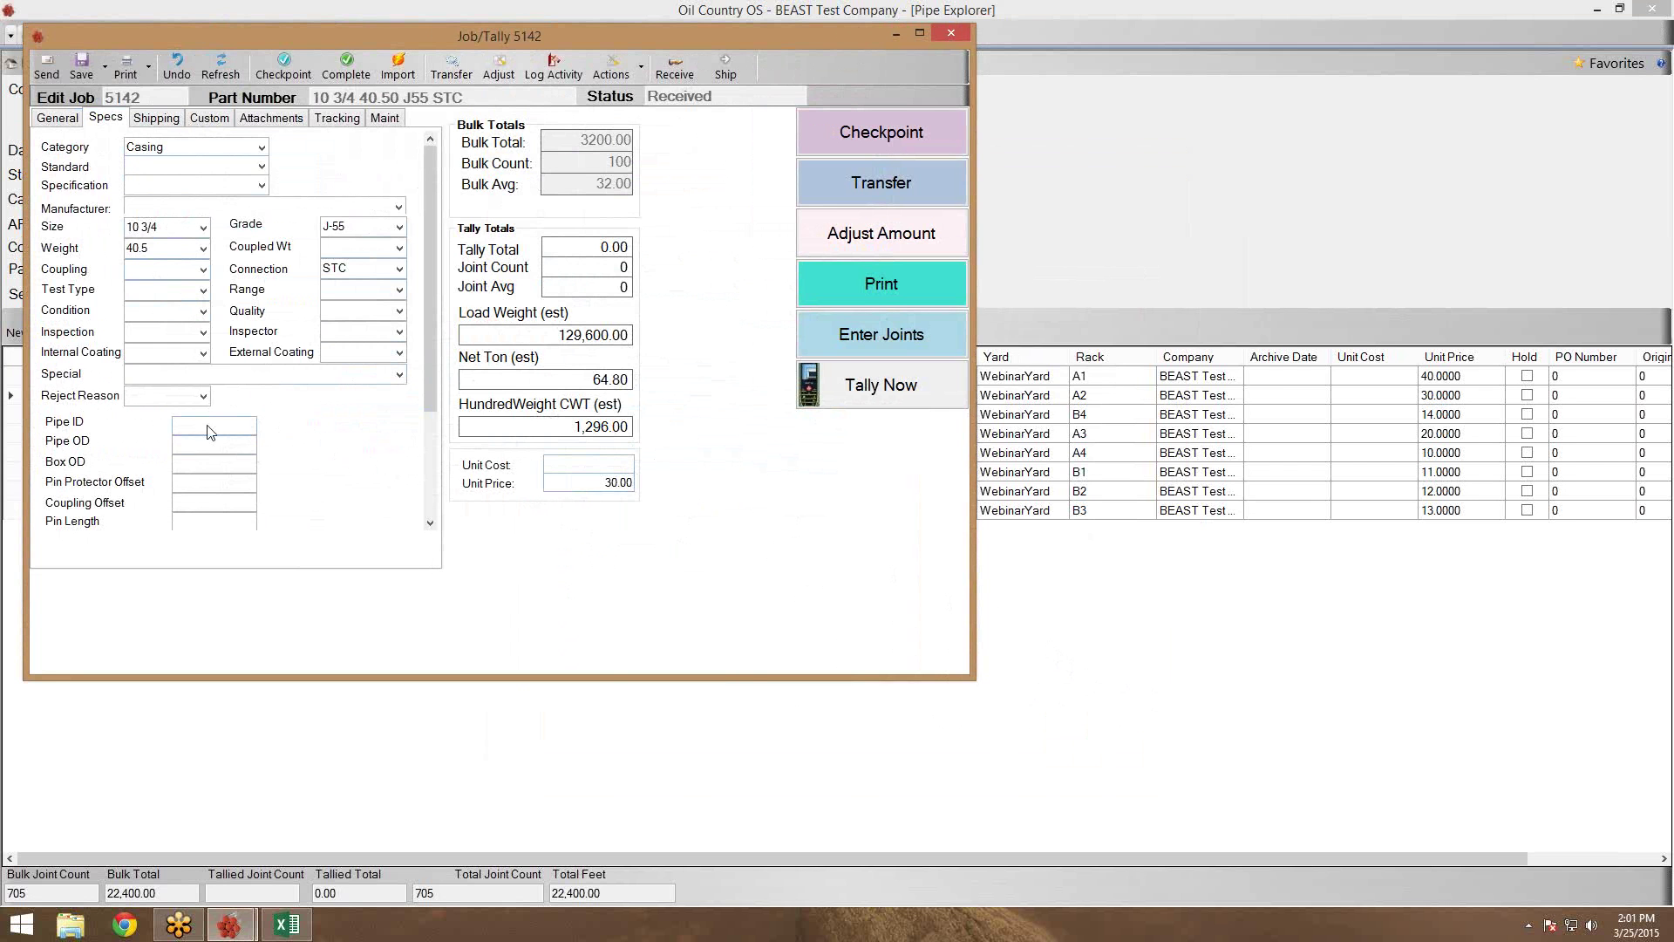
Choose New as the condition in the job's specs, return to its general details and close the job without saving
left_click(203, 314)
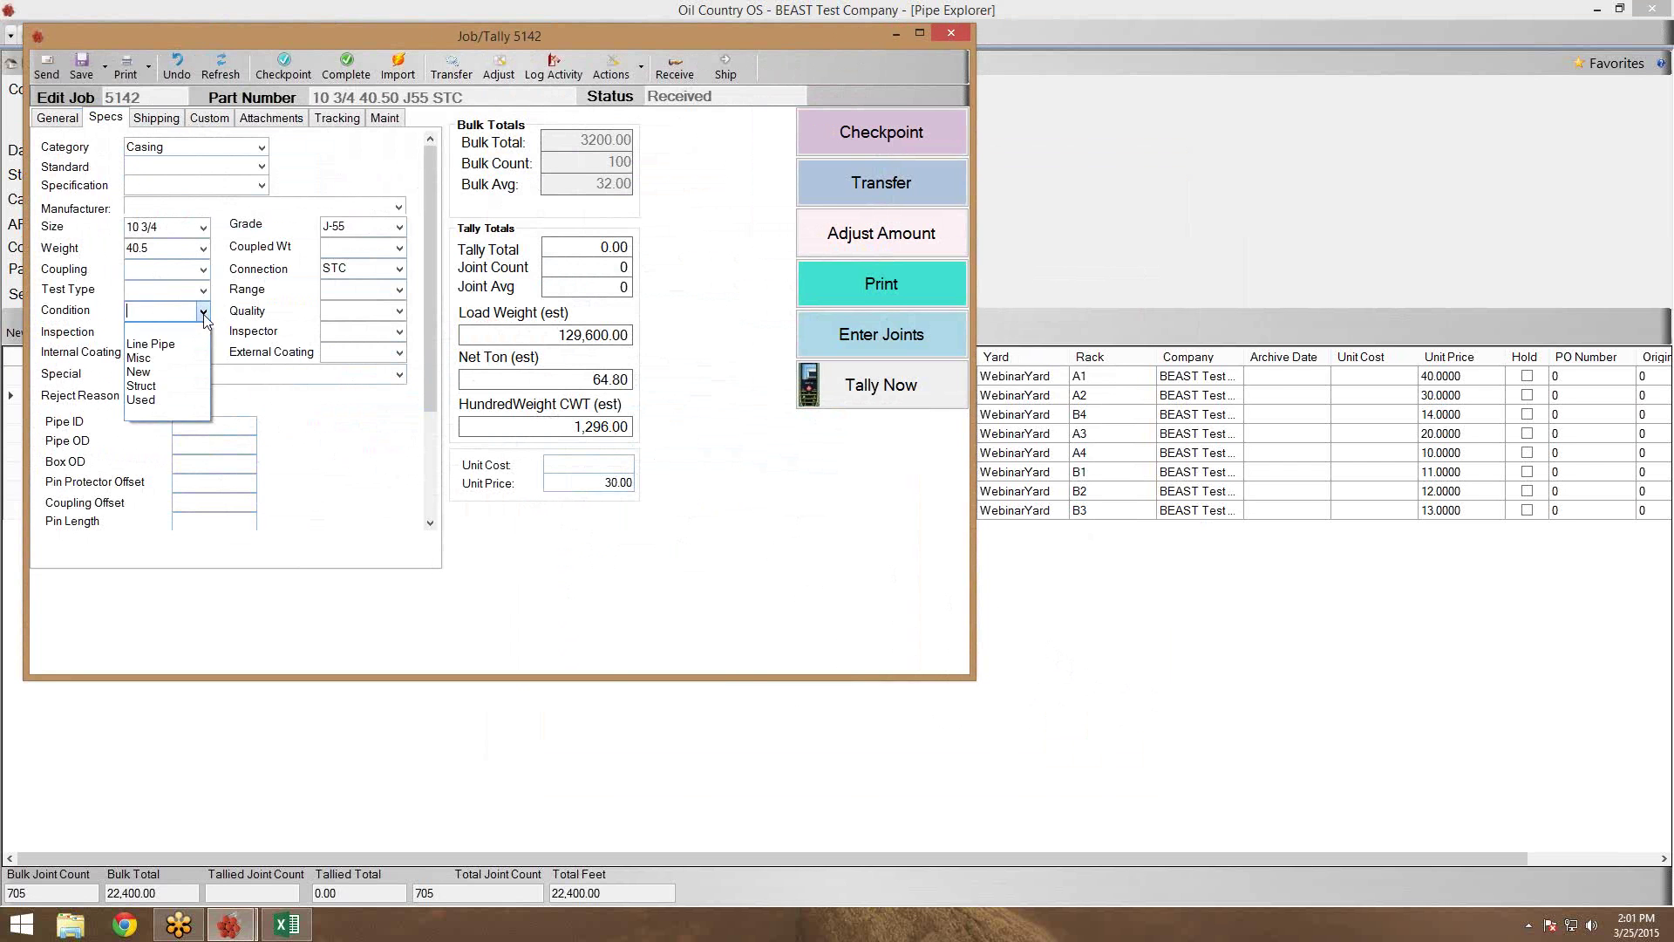
left_click(144, 362)
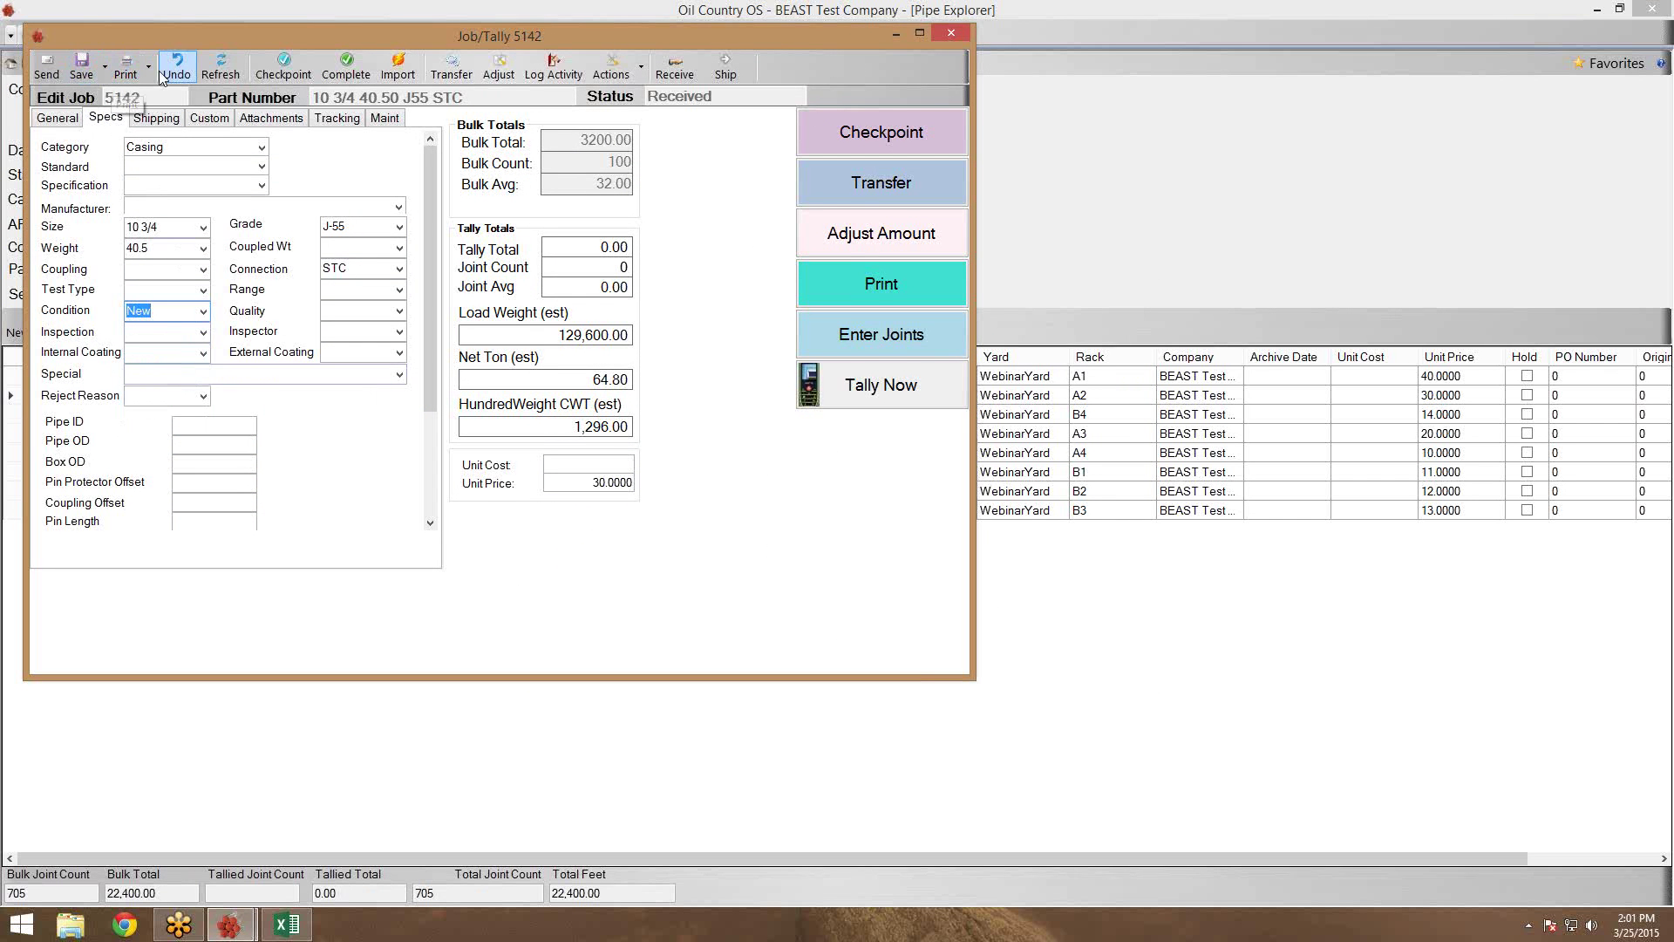
left_click(68, 127)
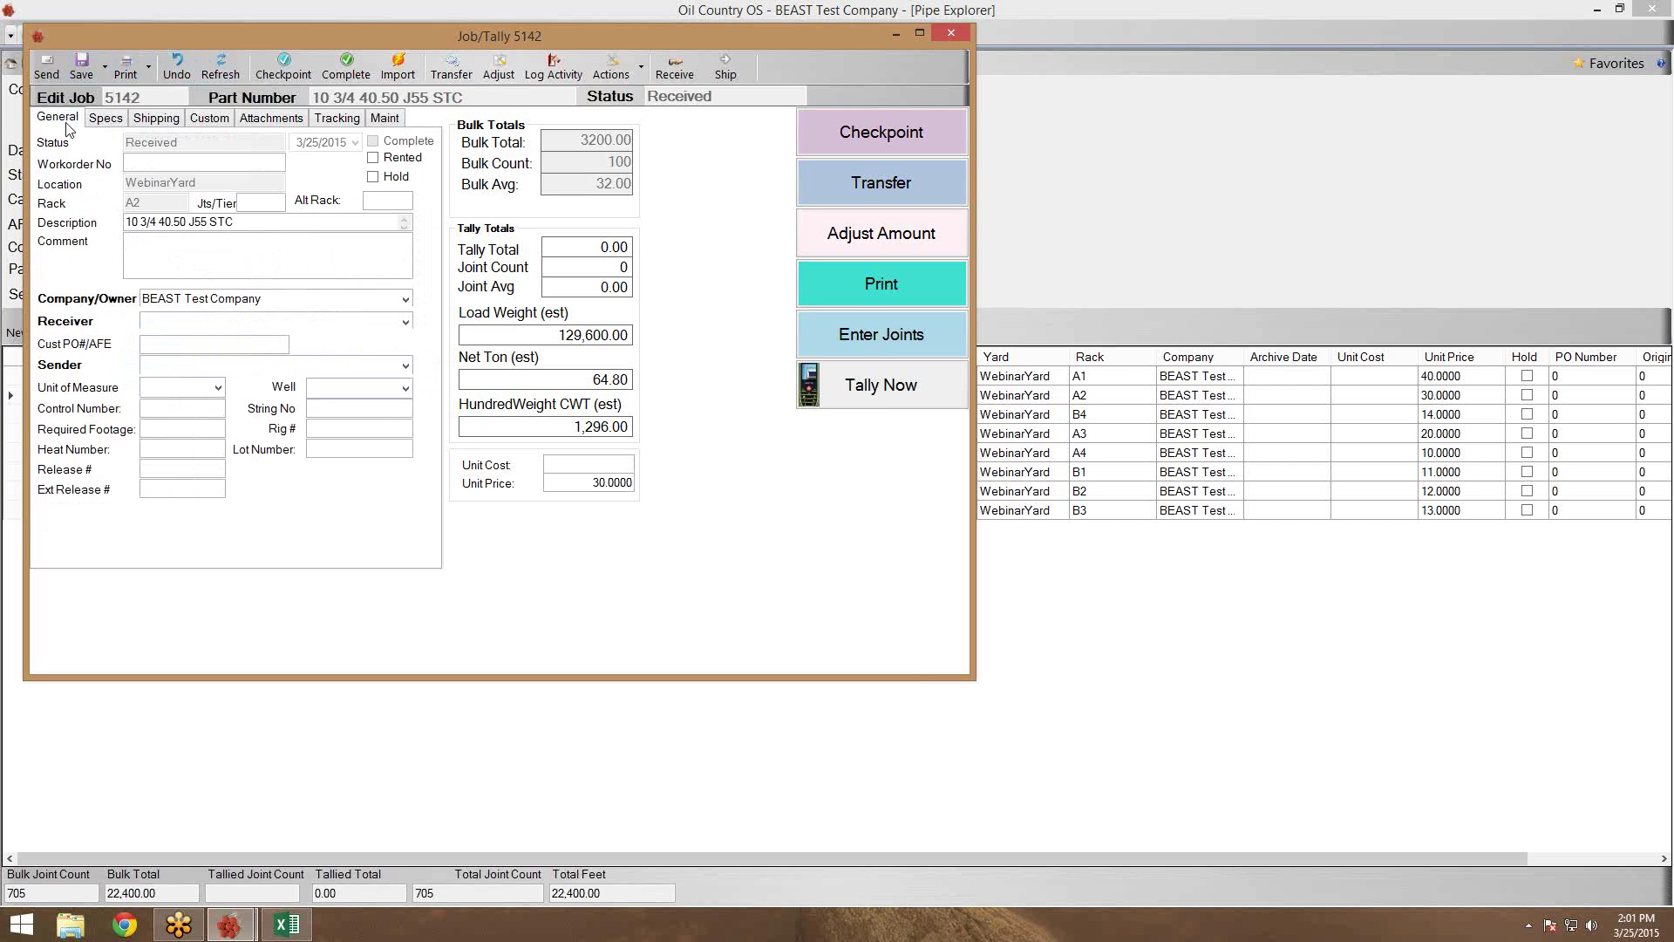
left_click(950, 33)
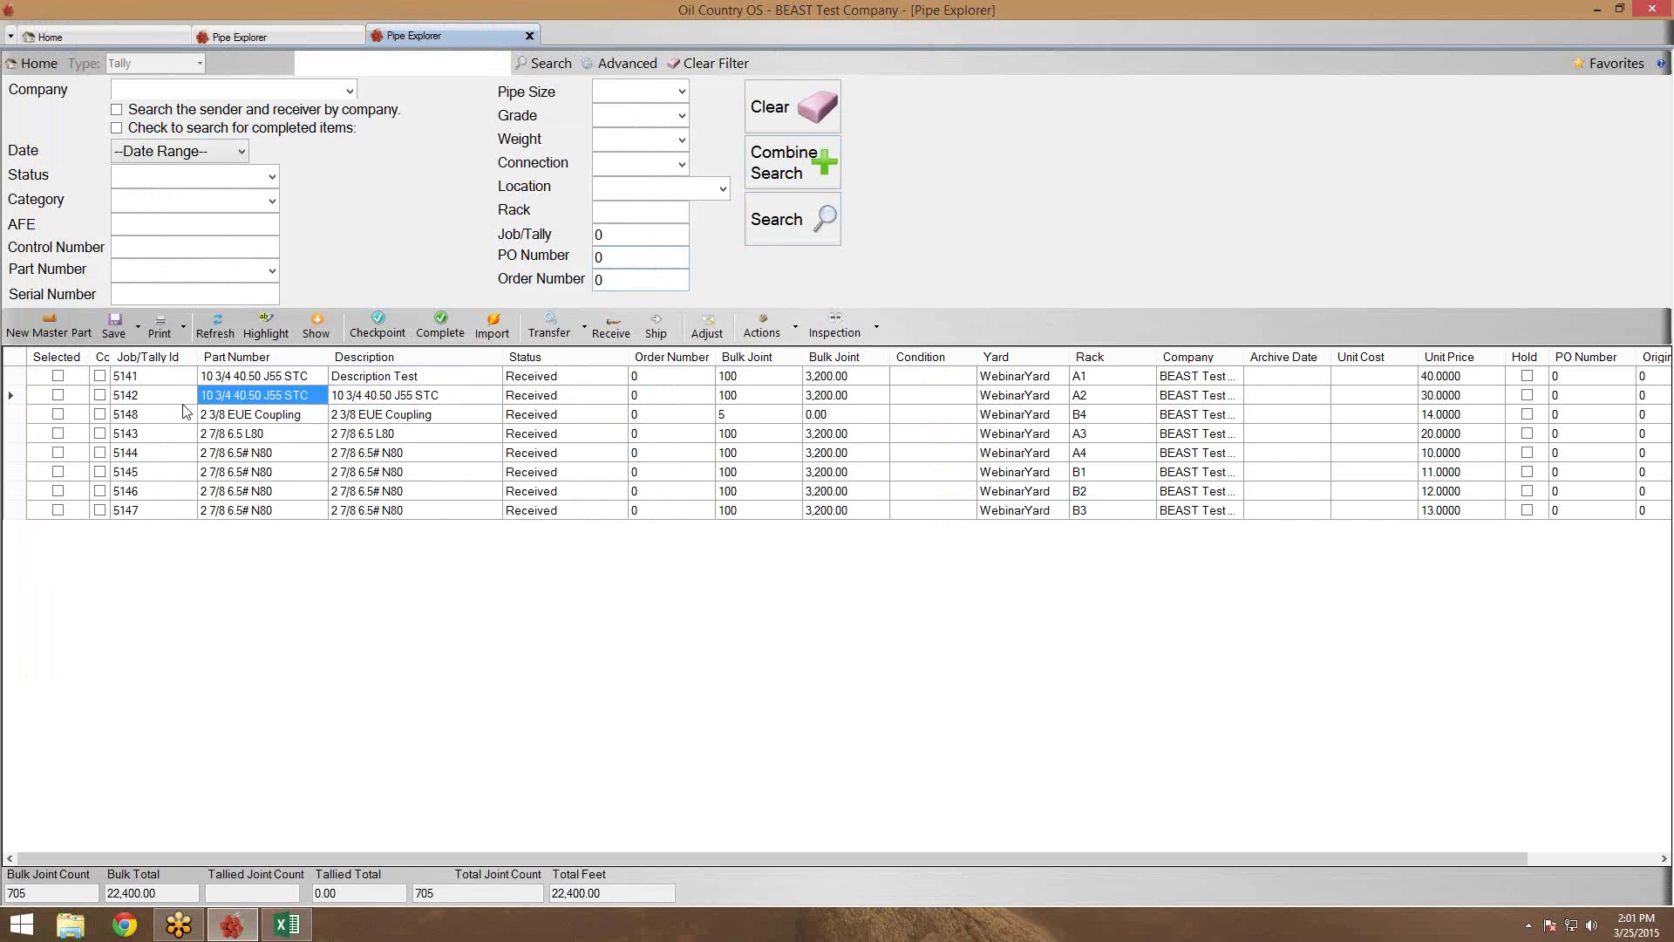
Highlight all the imported Job/Tally IDs and compare the records with the rows of WebinarInventory.xlsx in Excel
left_click_drag(144, 376, 150, 510)
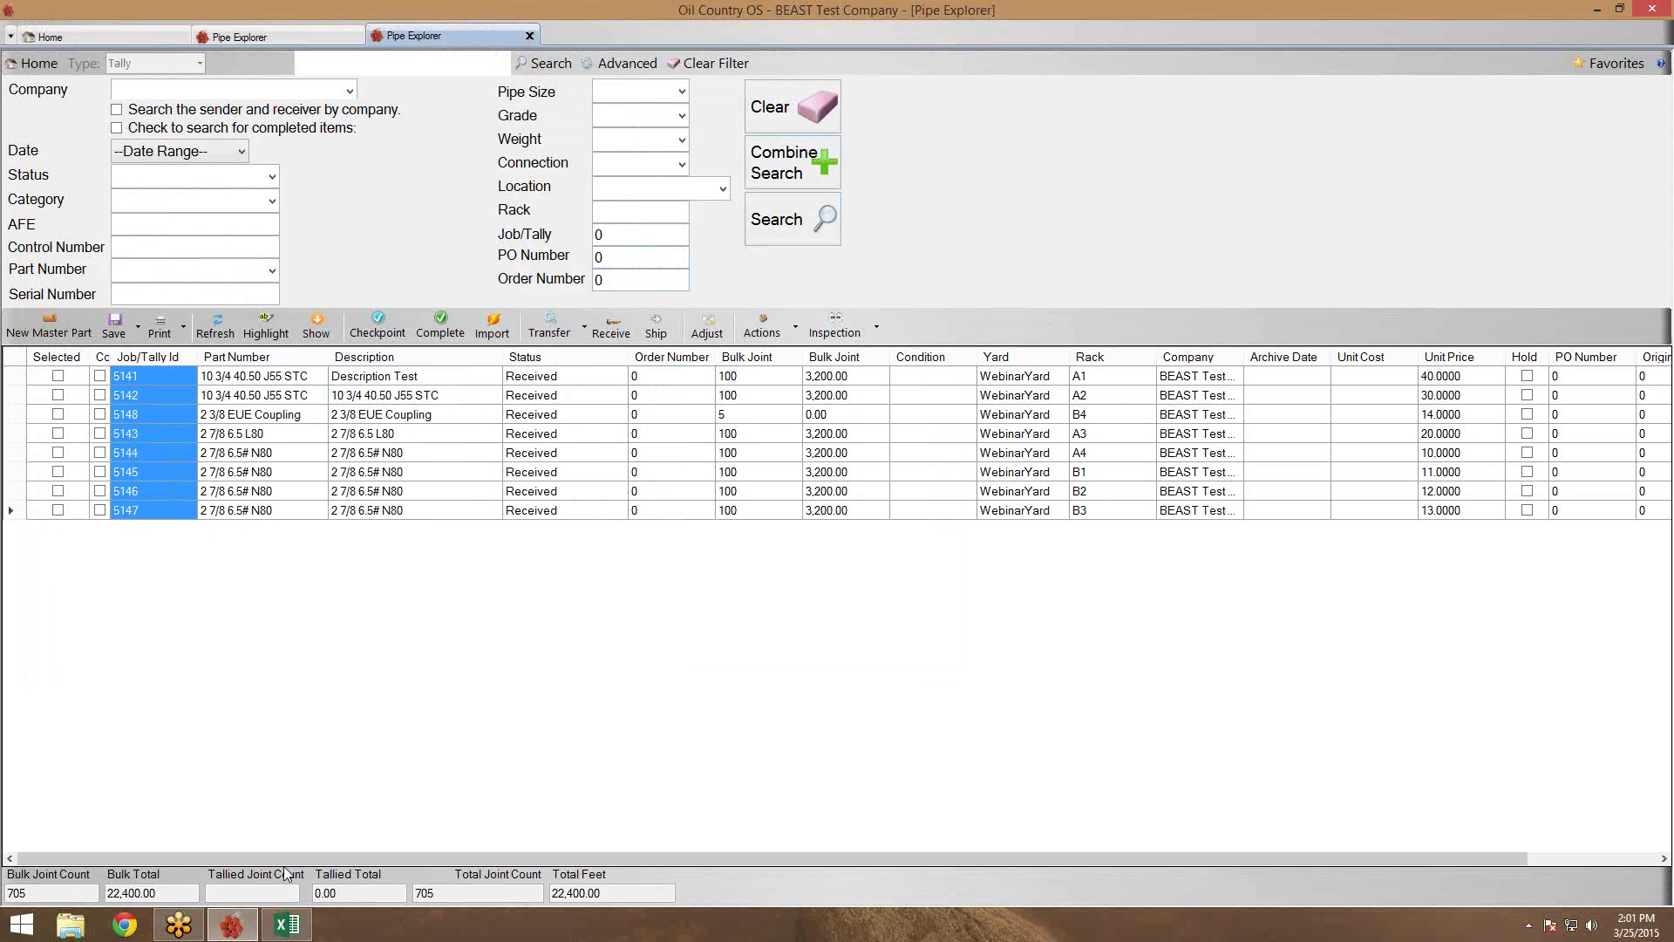
left_click(287, 925)
left_click_drag(523, 142, 661, 132)
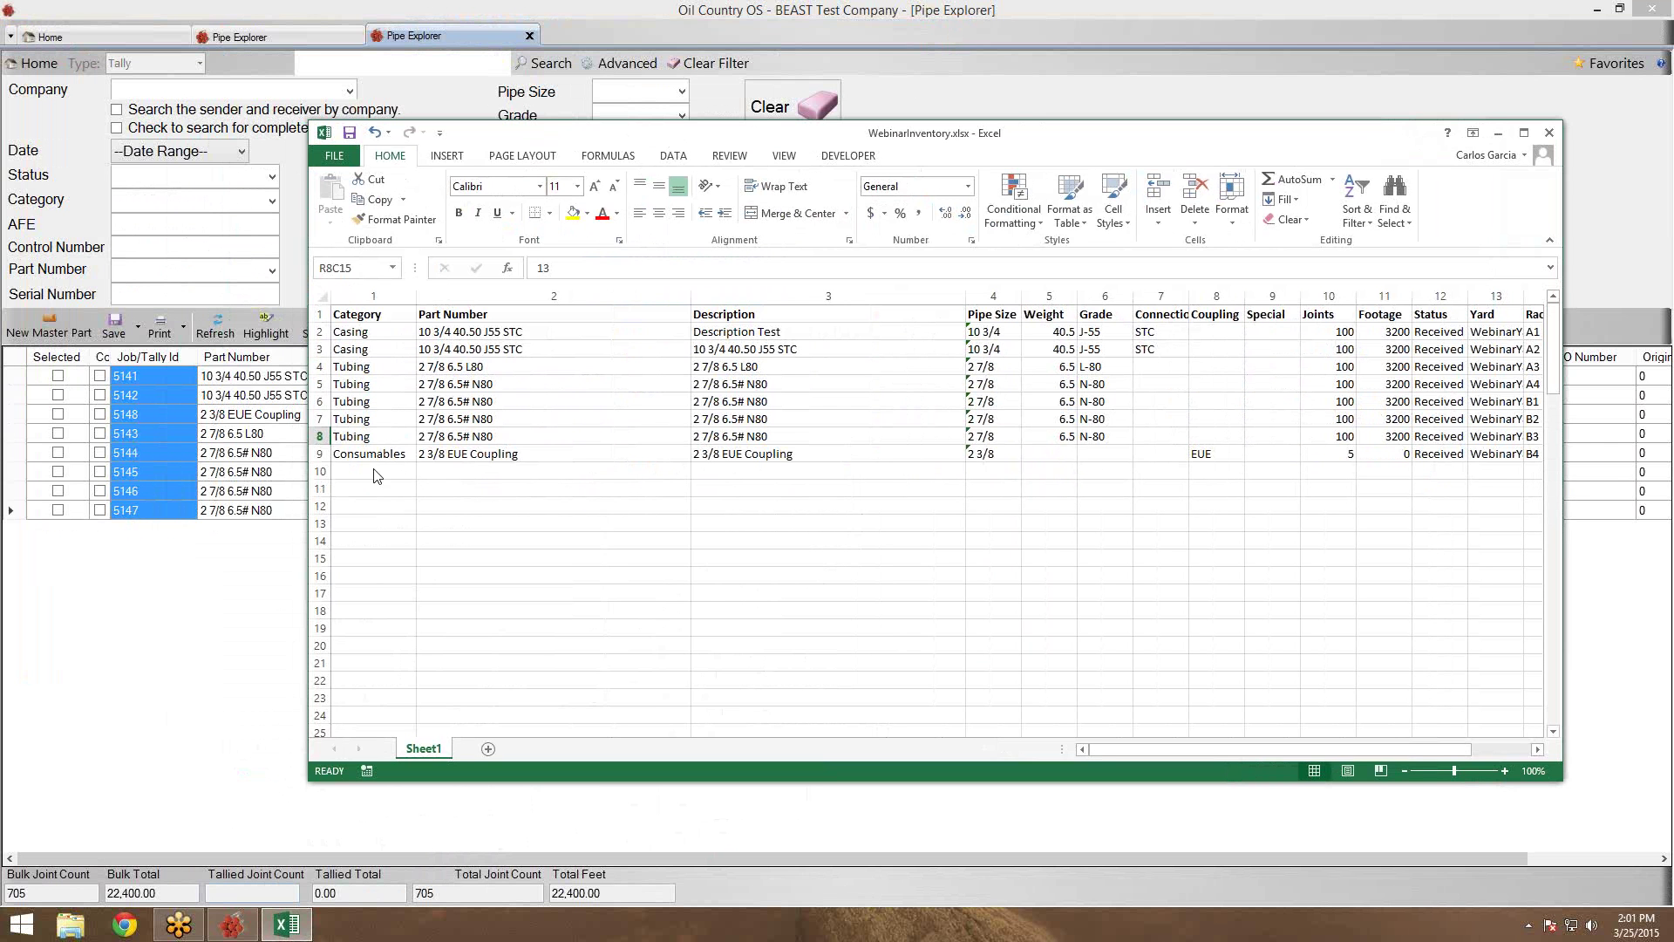
left_click_drag(612, 145, 565, 213)
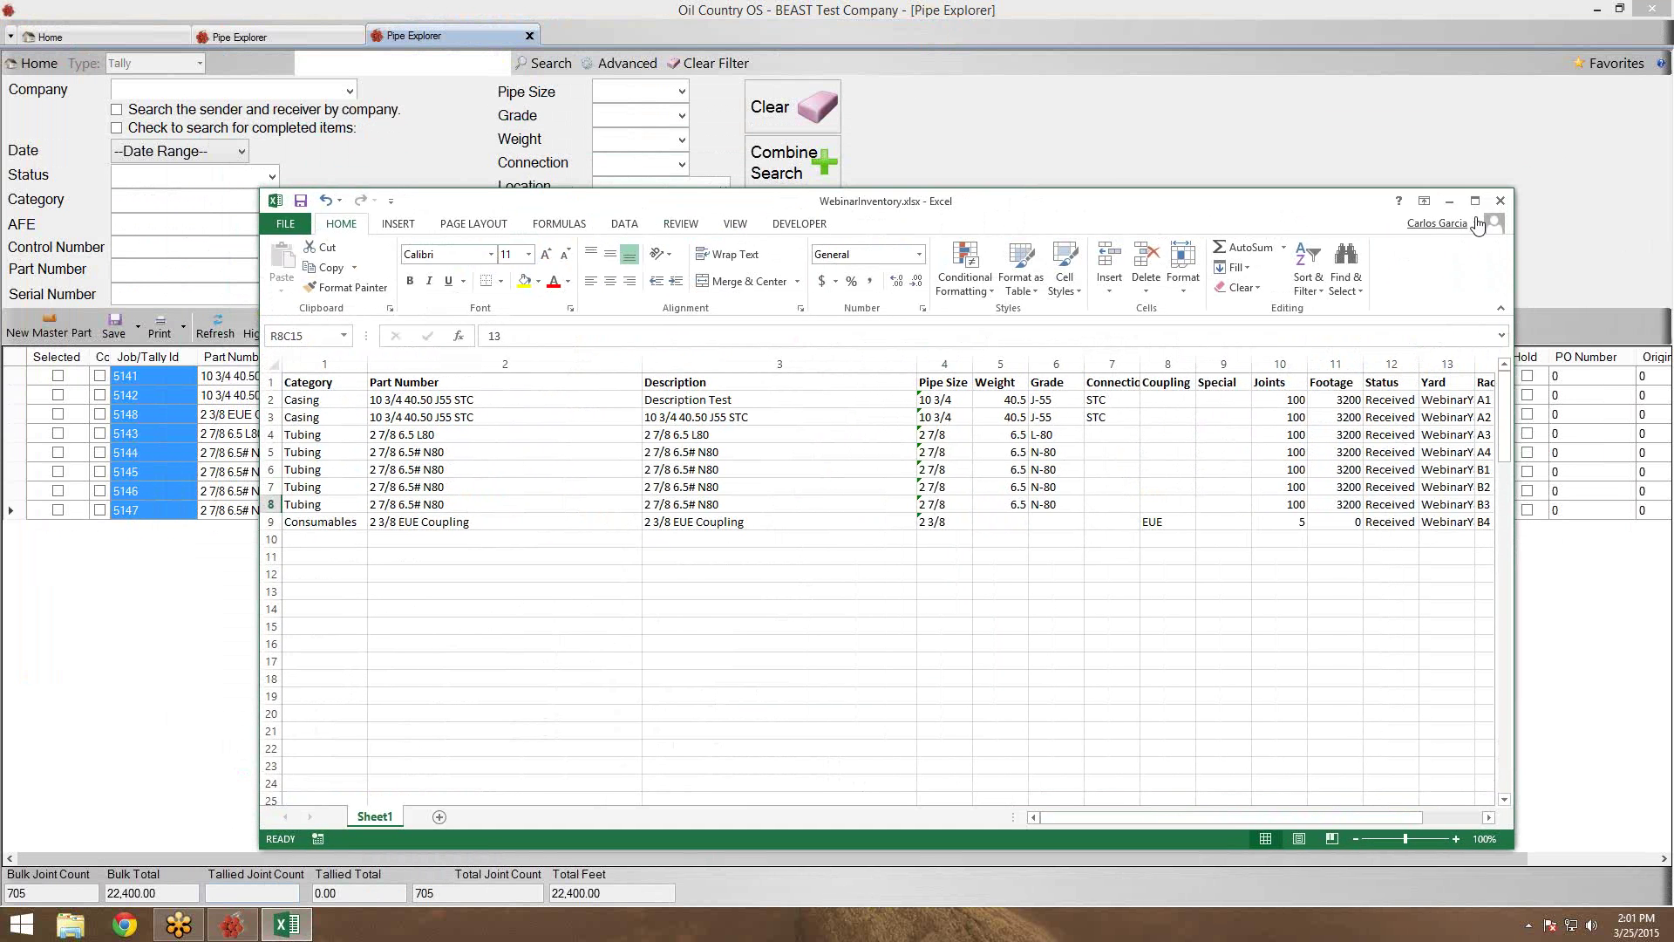
left_click(1452, 201)
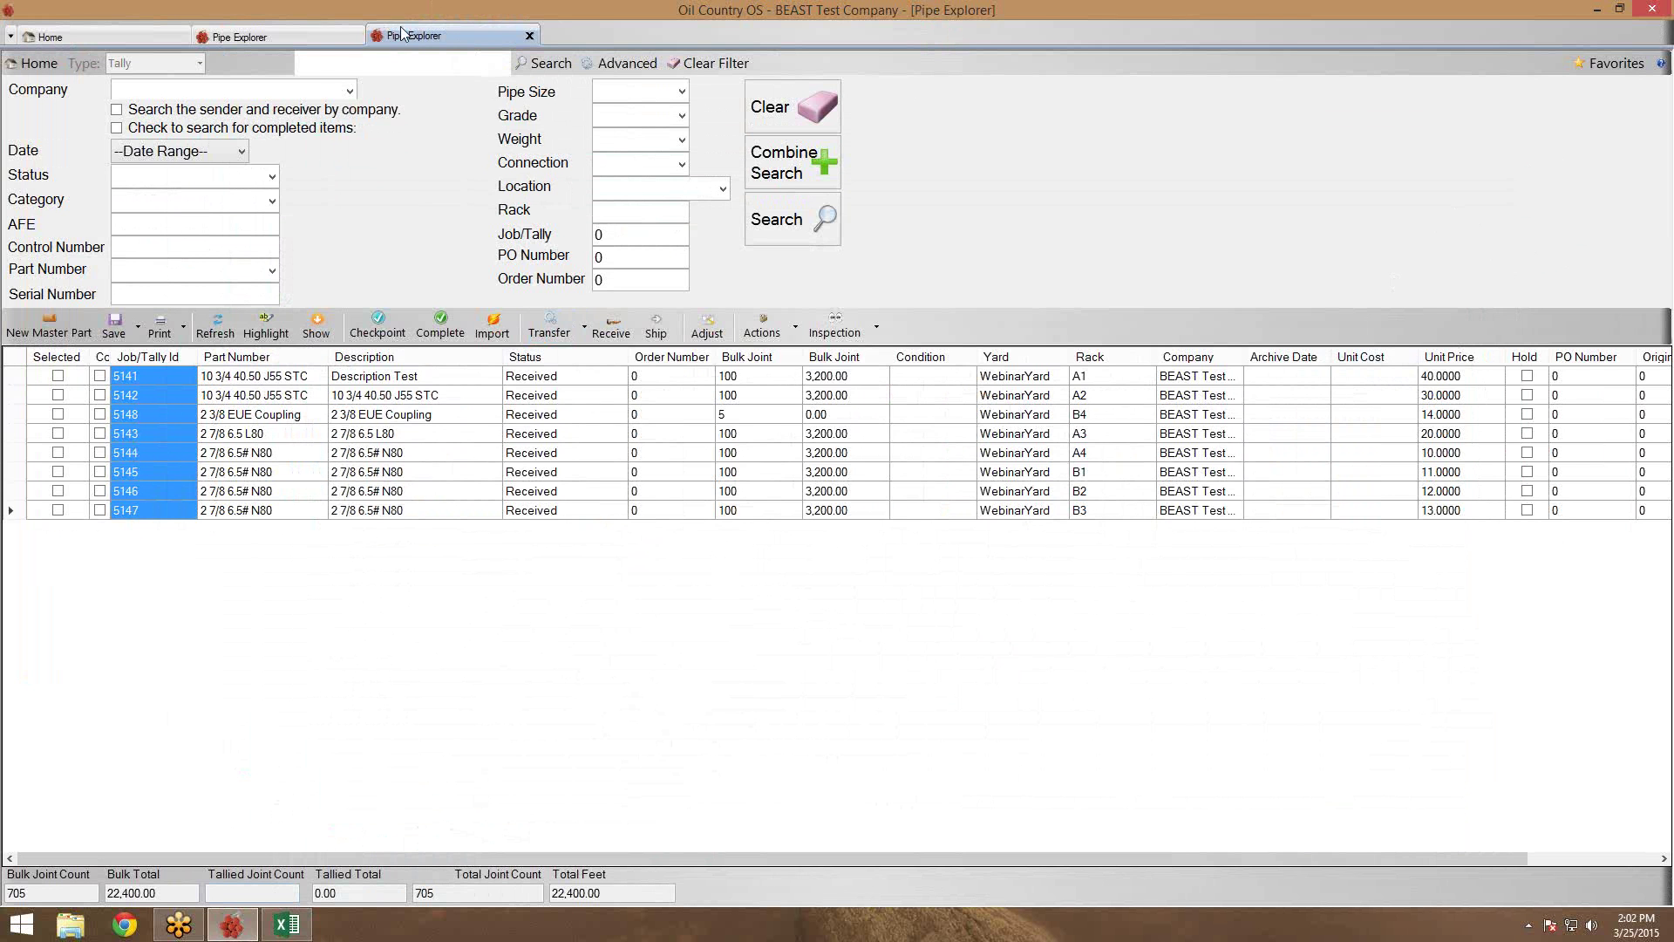
Close both Pipe Explorer pages and search the Master Parts List without filters to examine the sized casing, tubing and consumable parts
left_click(530, 37)
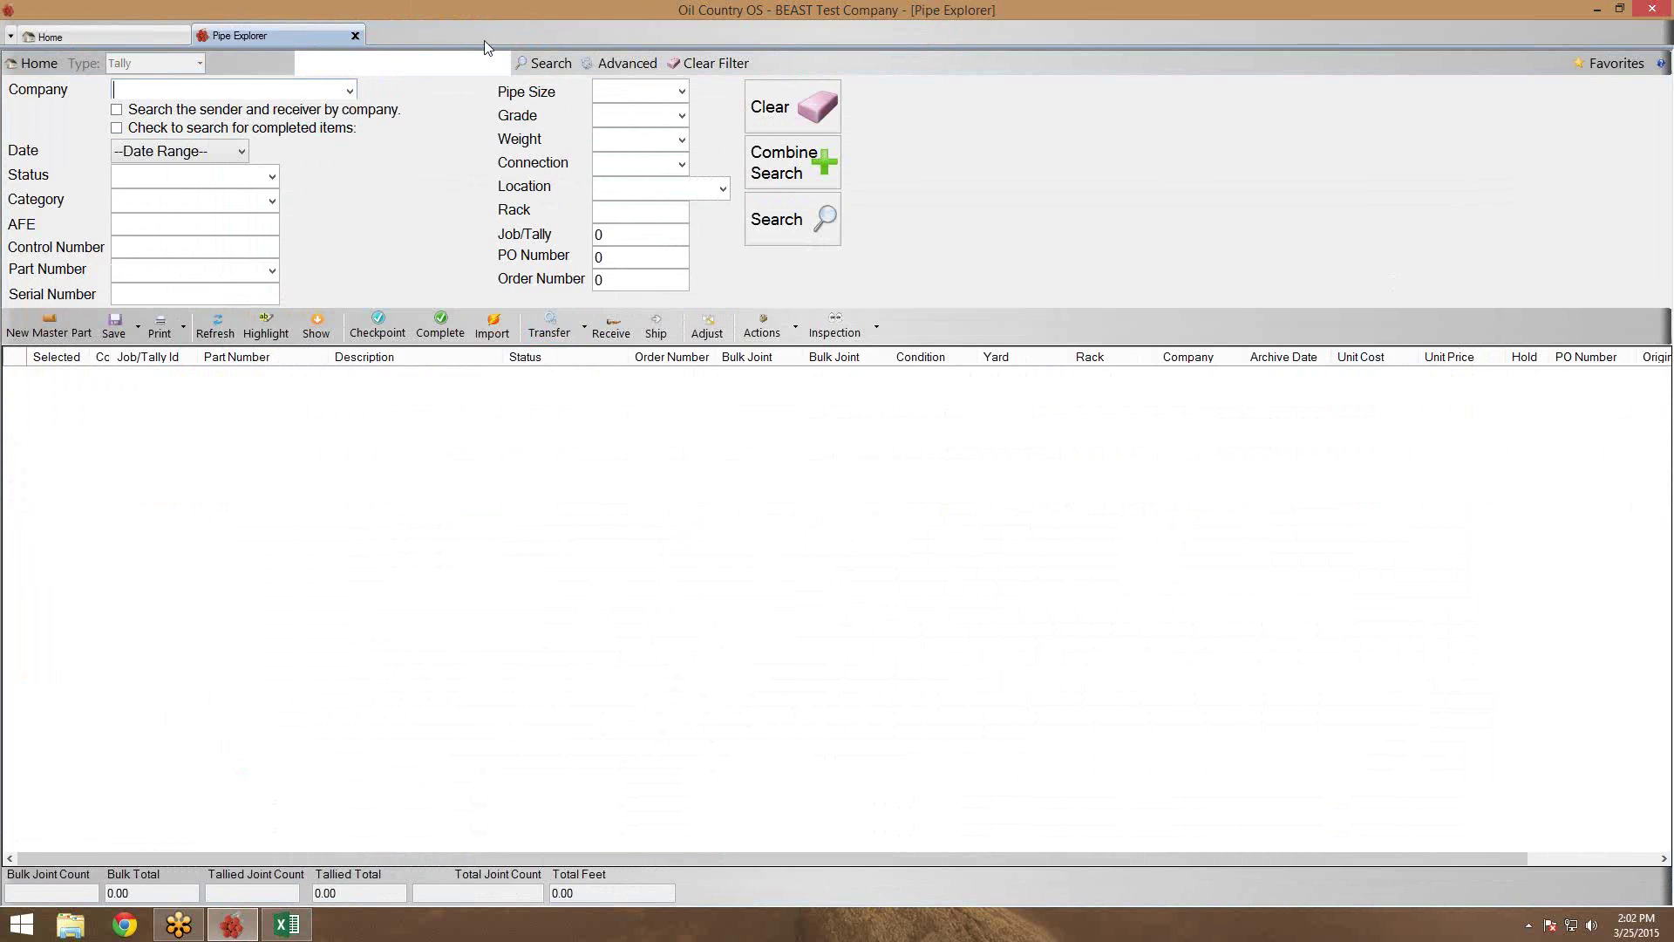
left_click(355, 36)
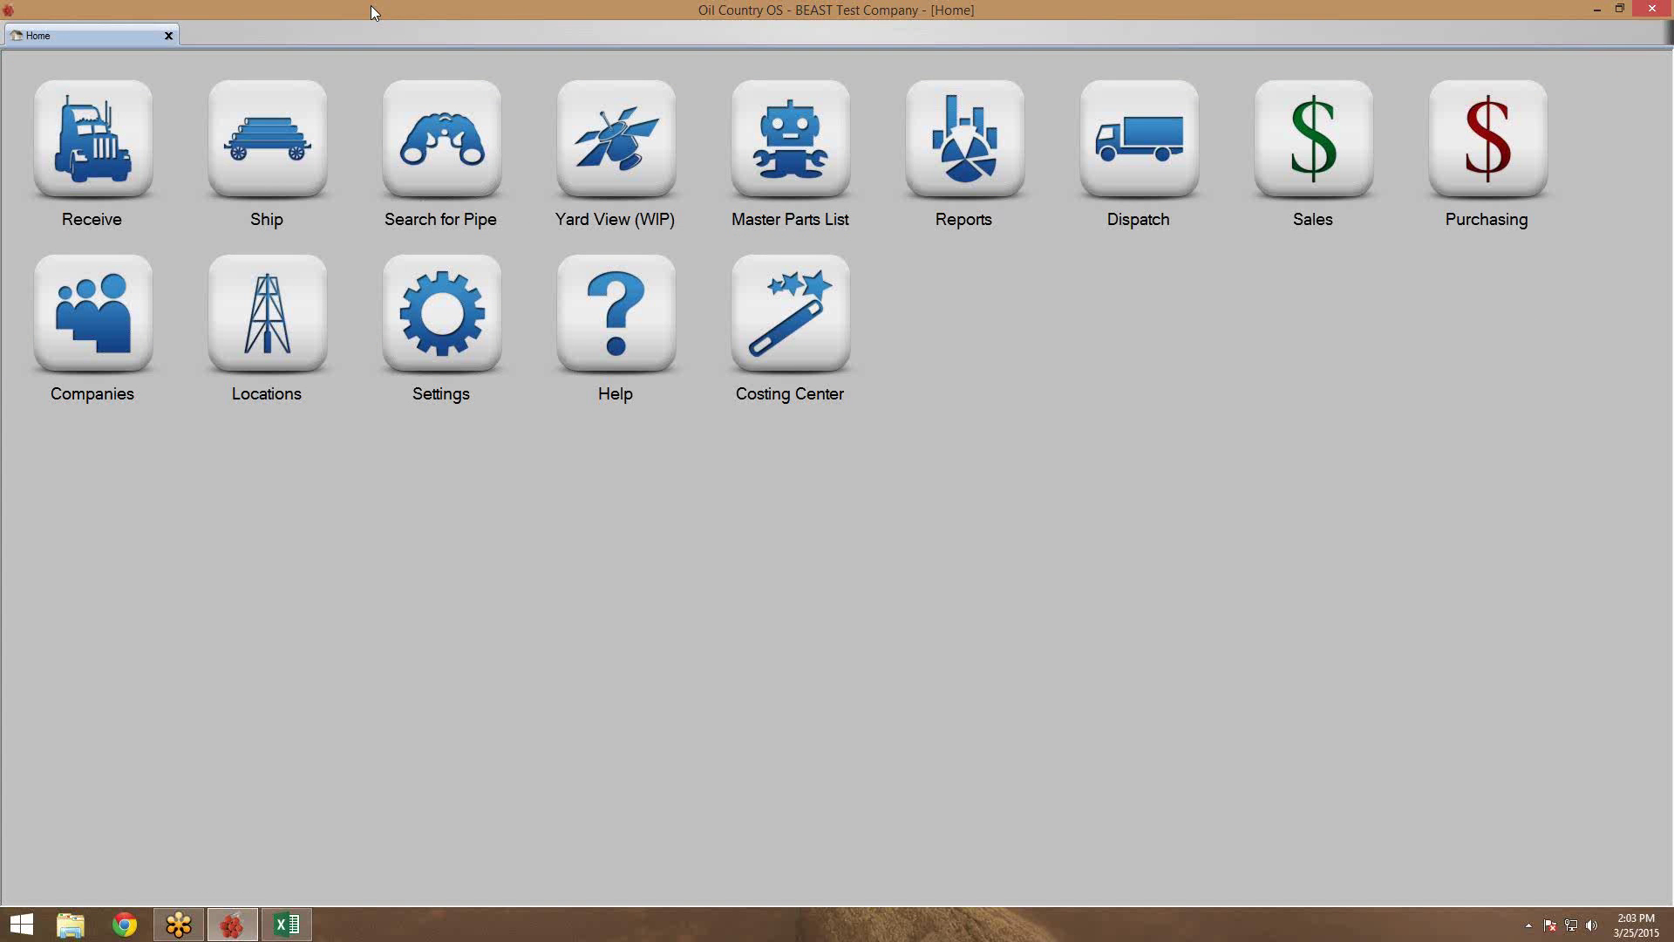
left_click(814, 177)
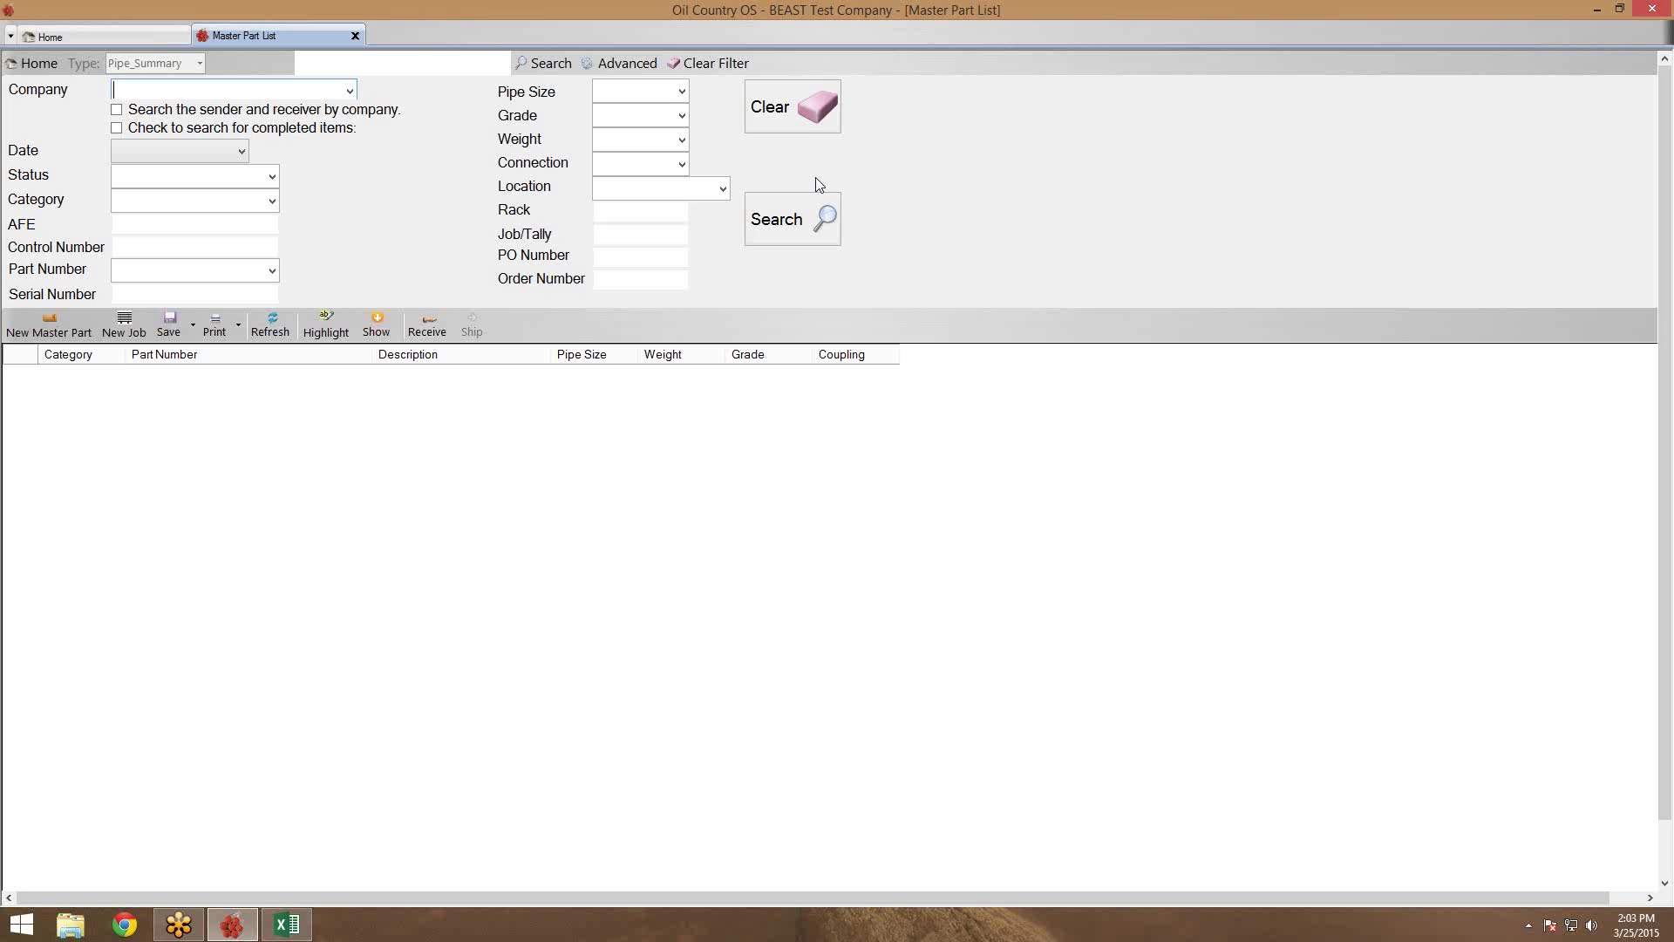
left_click(785, 219)
left_click(432, 720)
scroll(429, 735, "down", 6)
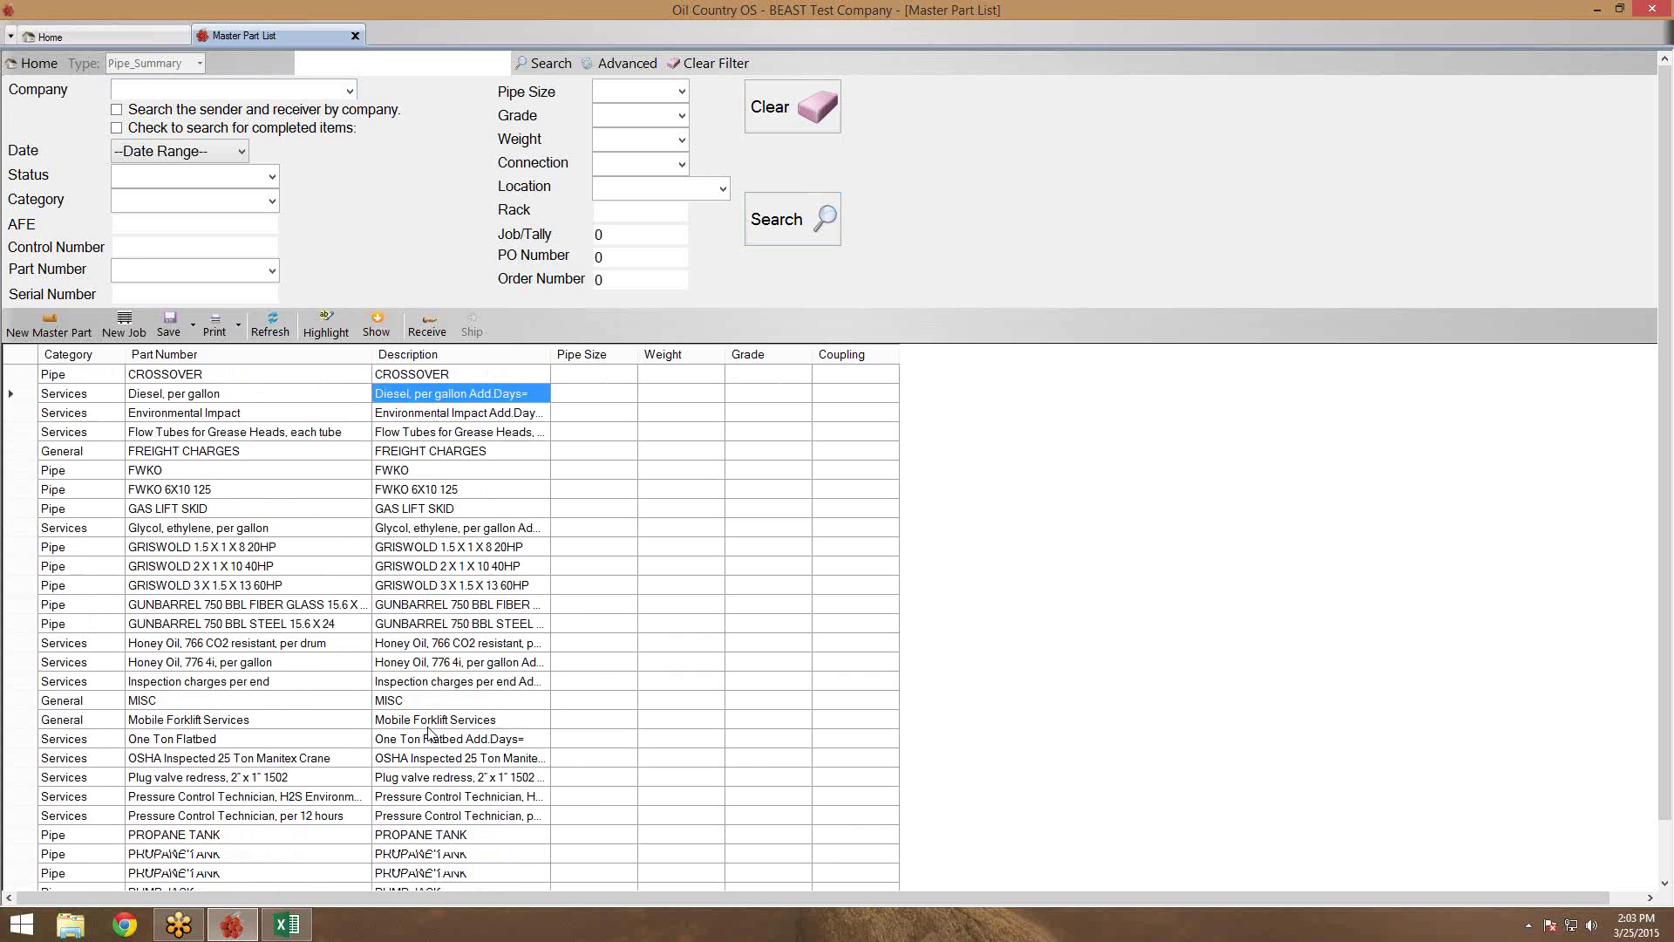
scroll(427, 733, "down", 15)
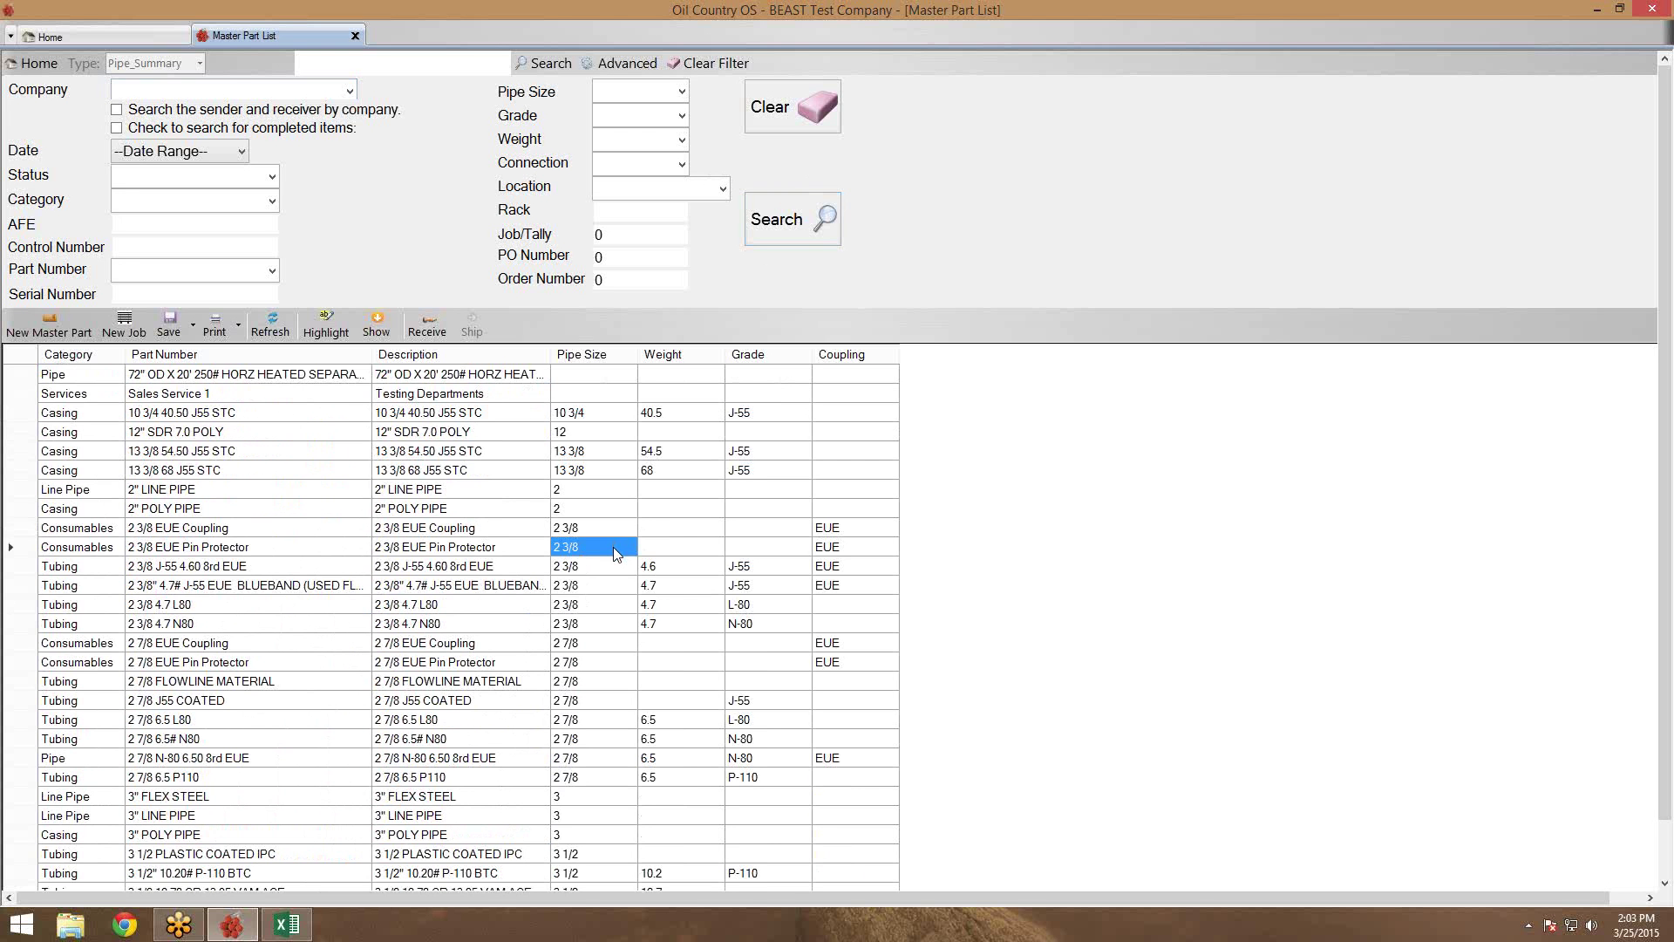
Open the 2 3/8 EUE Pin Protector part, examine its specs and available sizes, save it without changes and close it
left_click(220, 549)
double_click(219, 549)
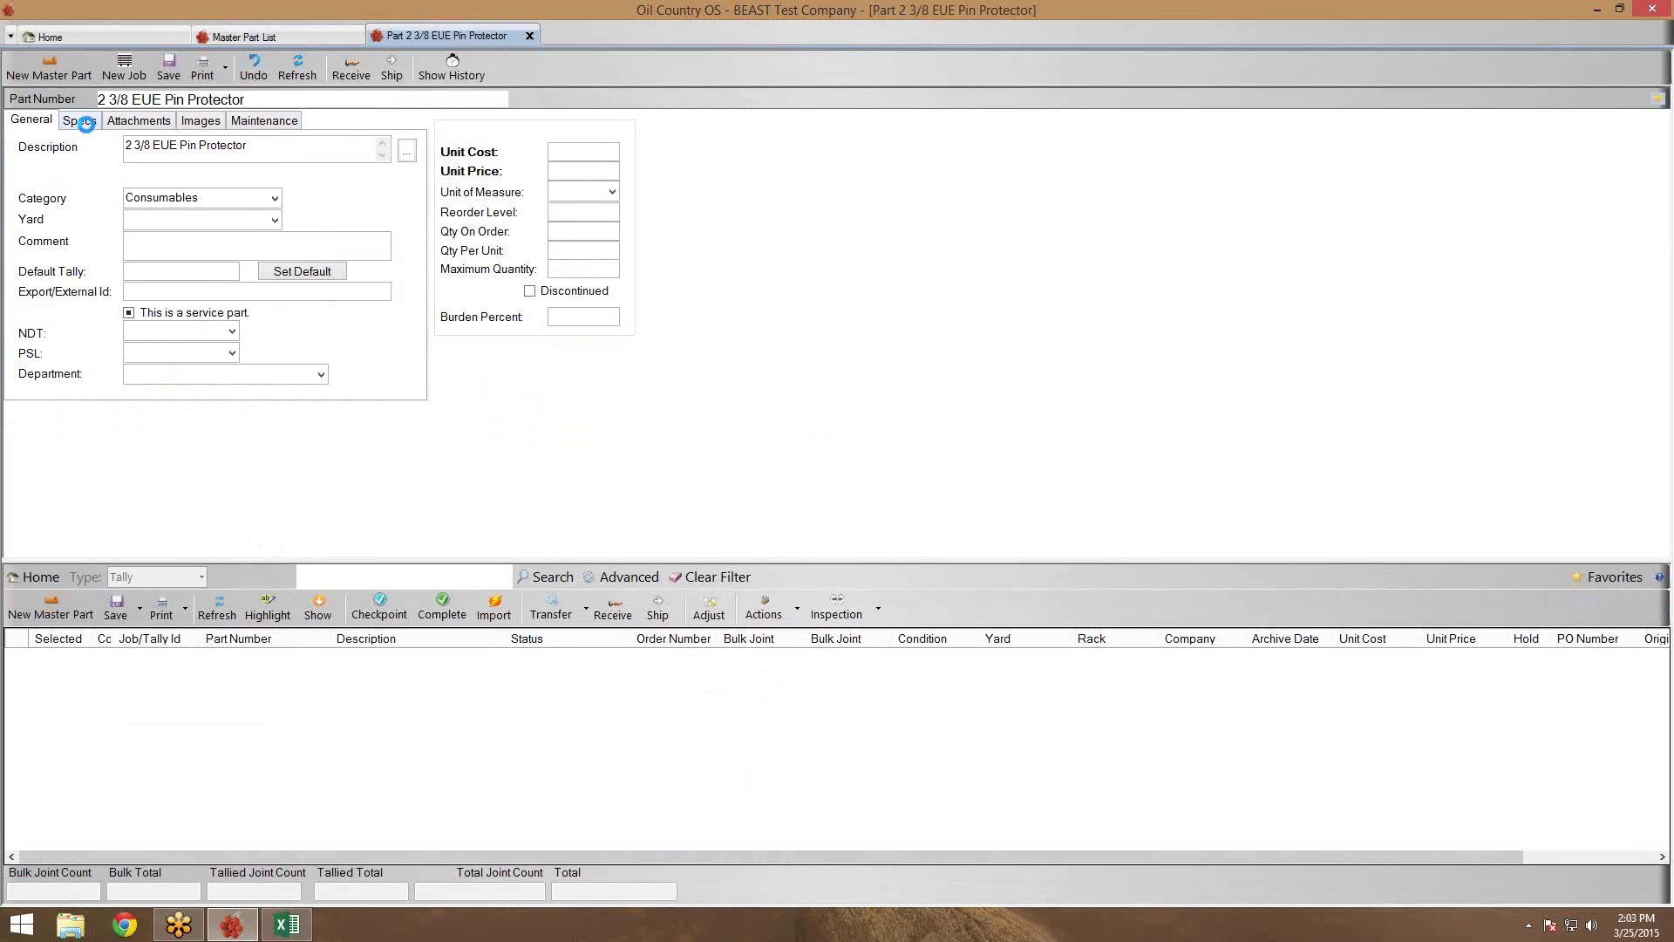
left_click(84, 121)
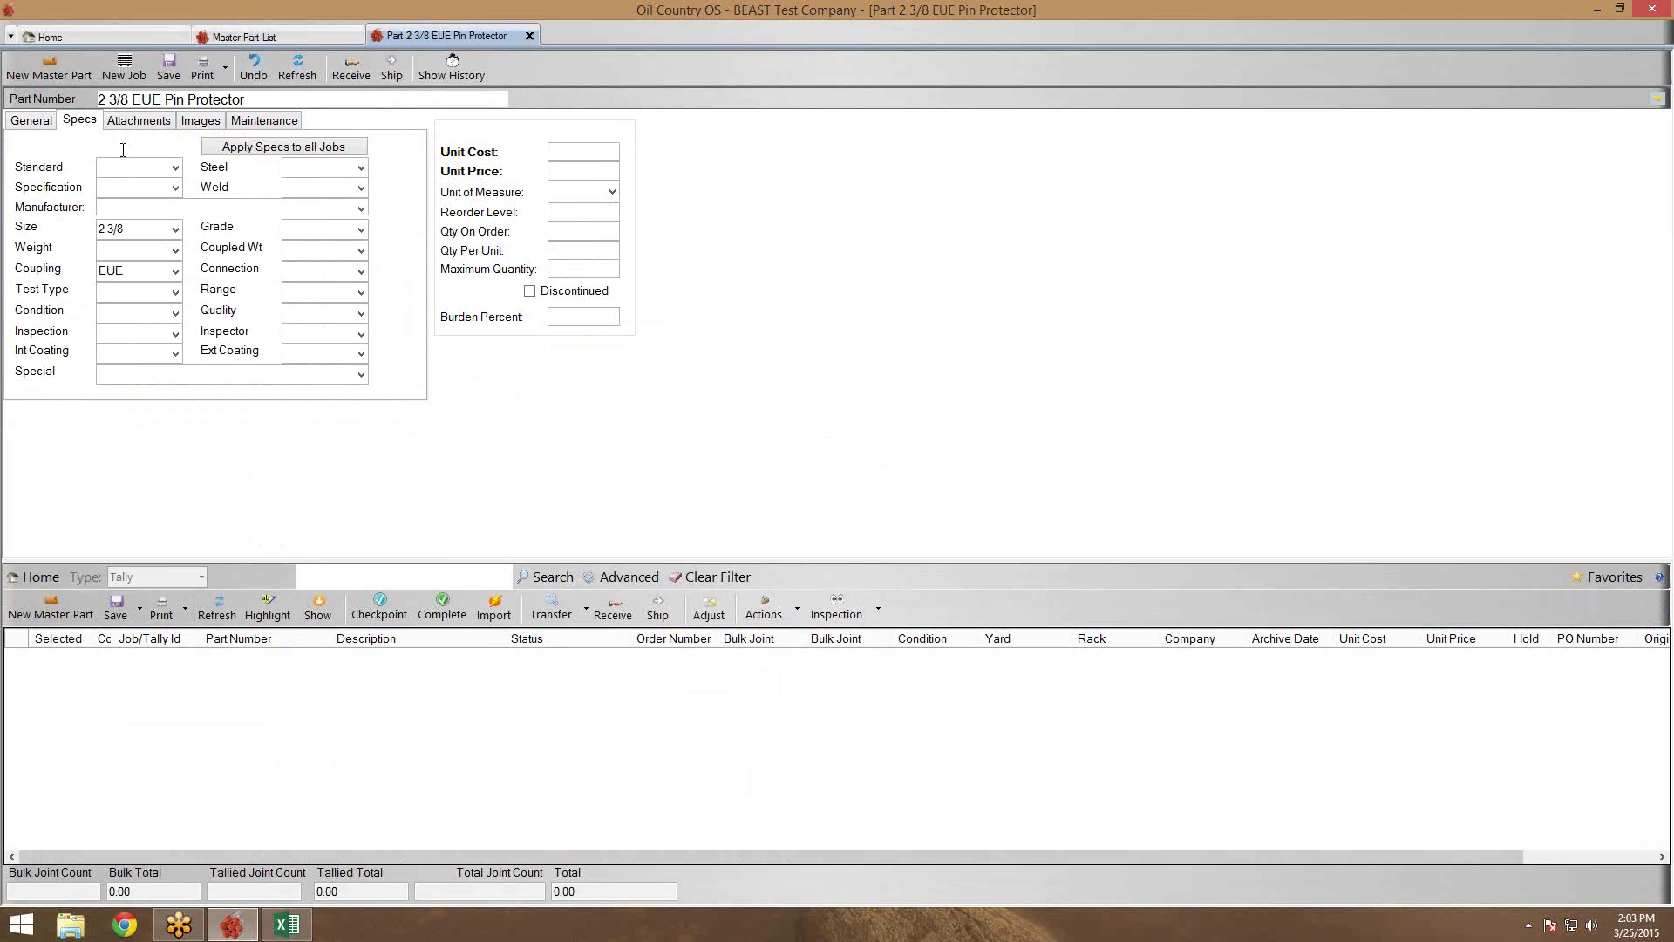
left_click(175, 230)
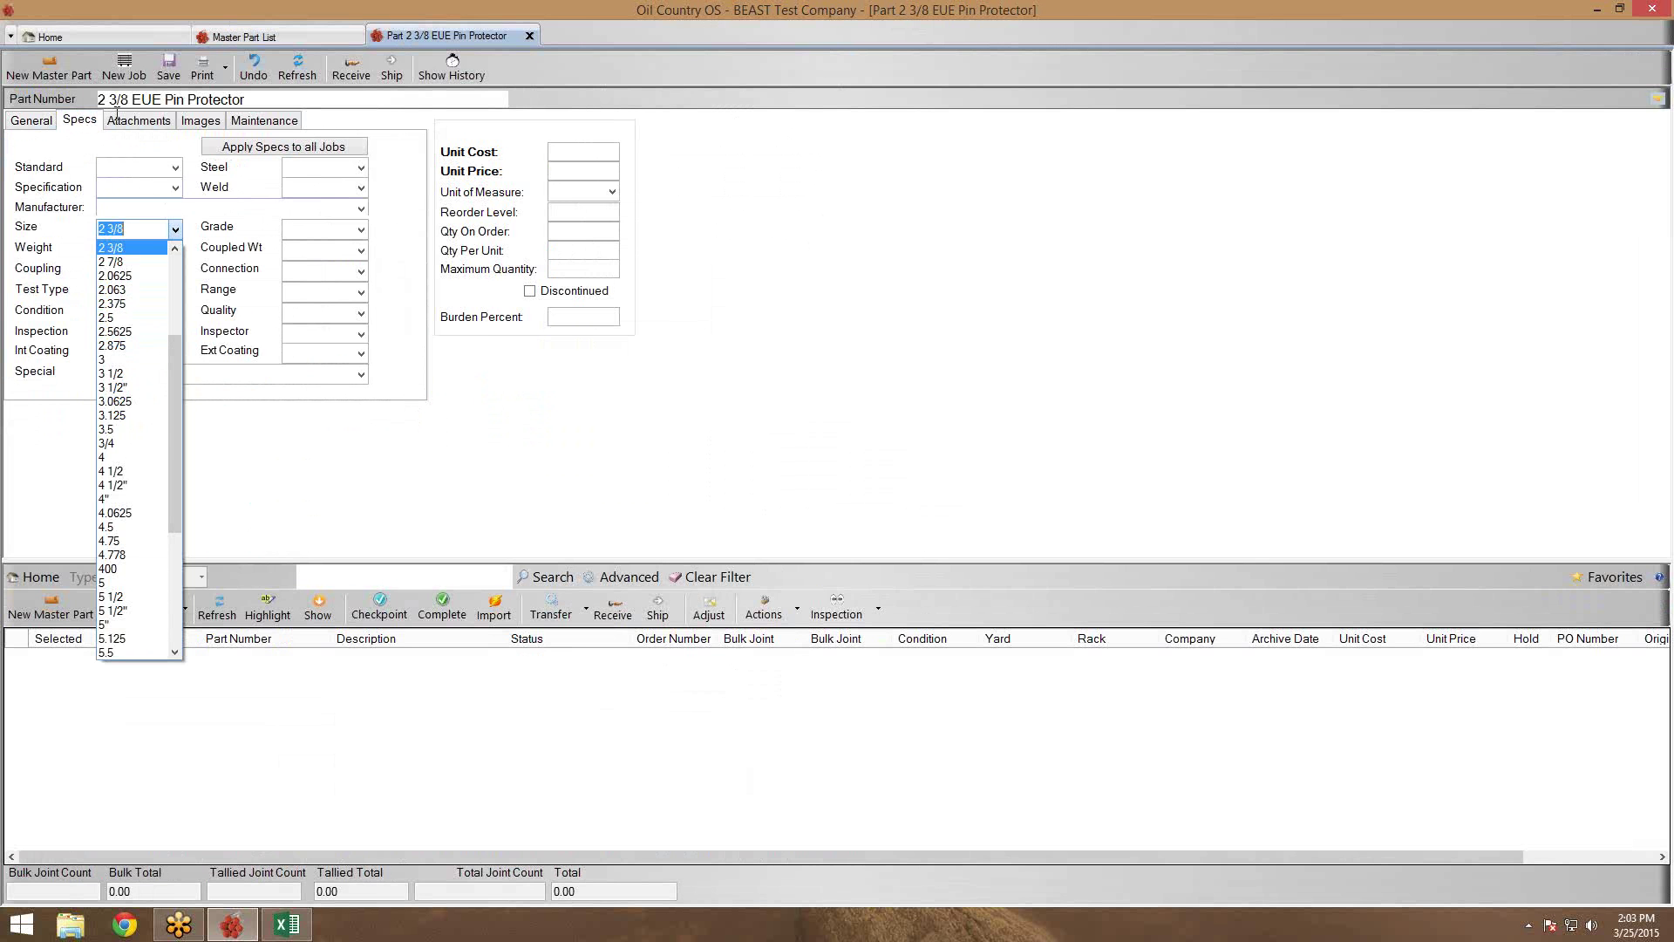
left_click(169, 68)
left_click(168, 68)
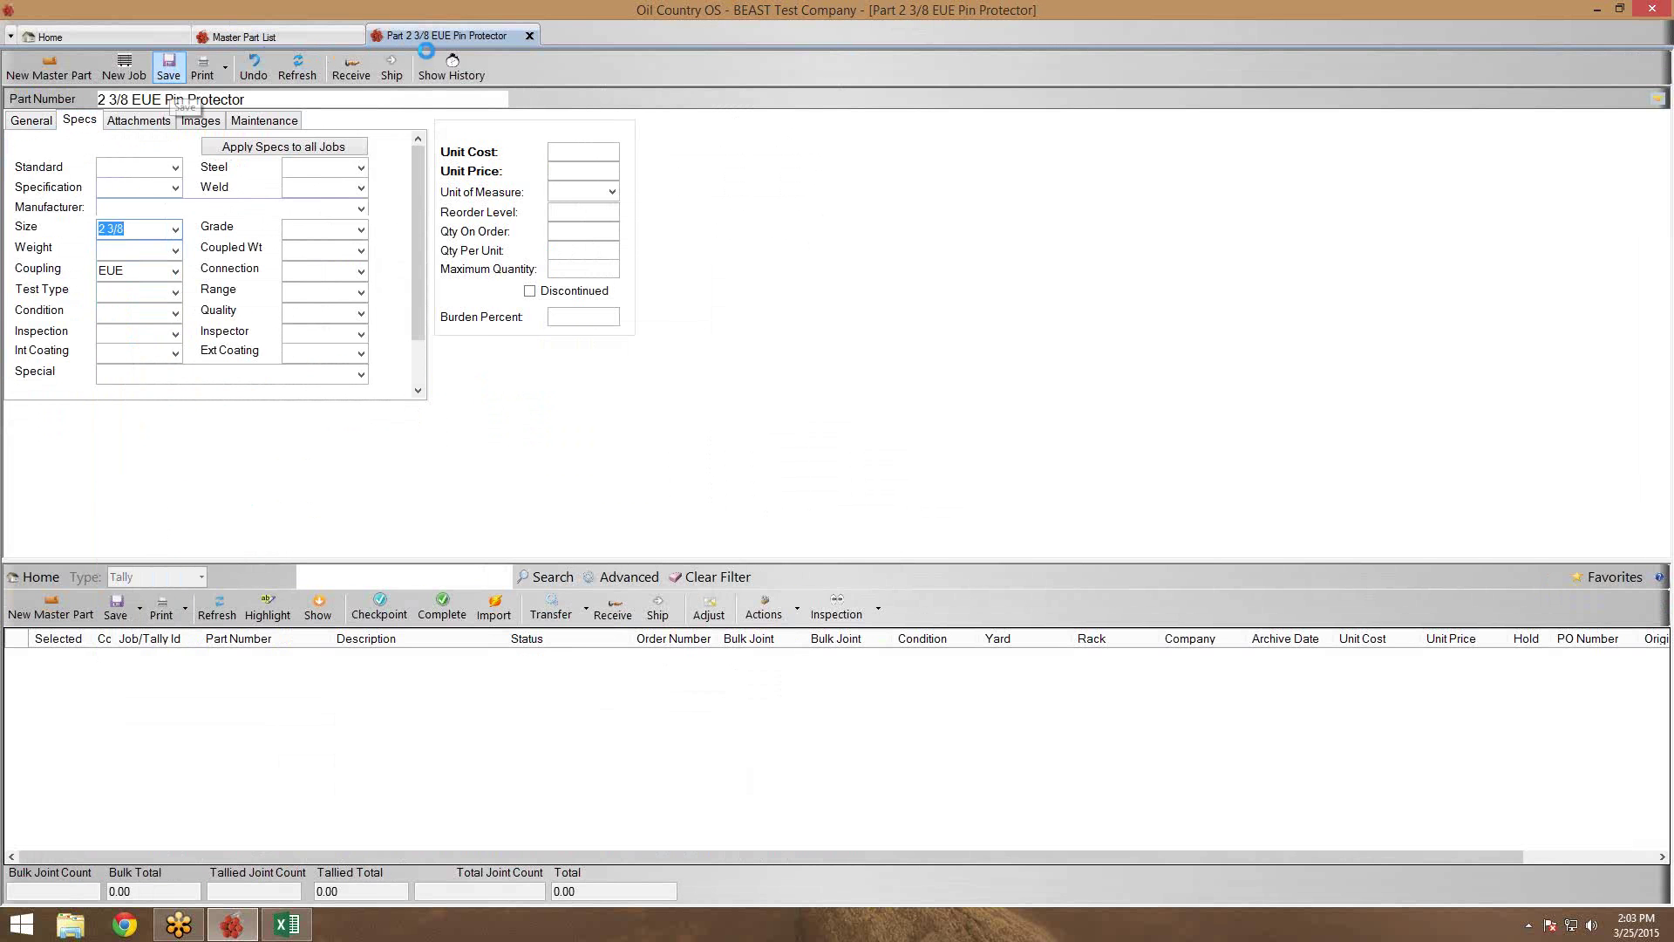
left_click(530, 36)
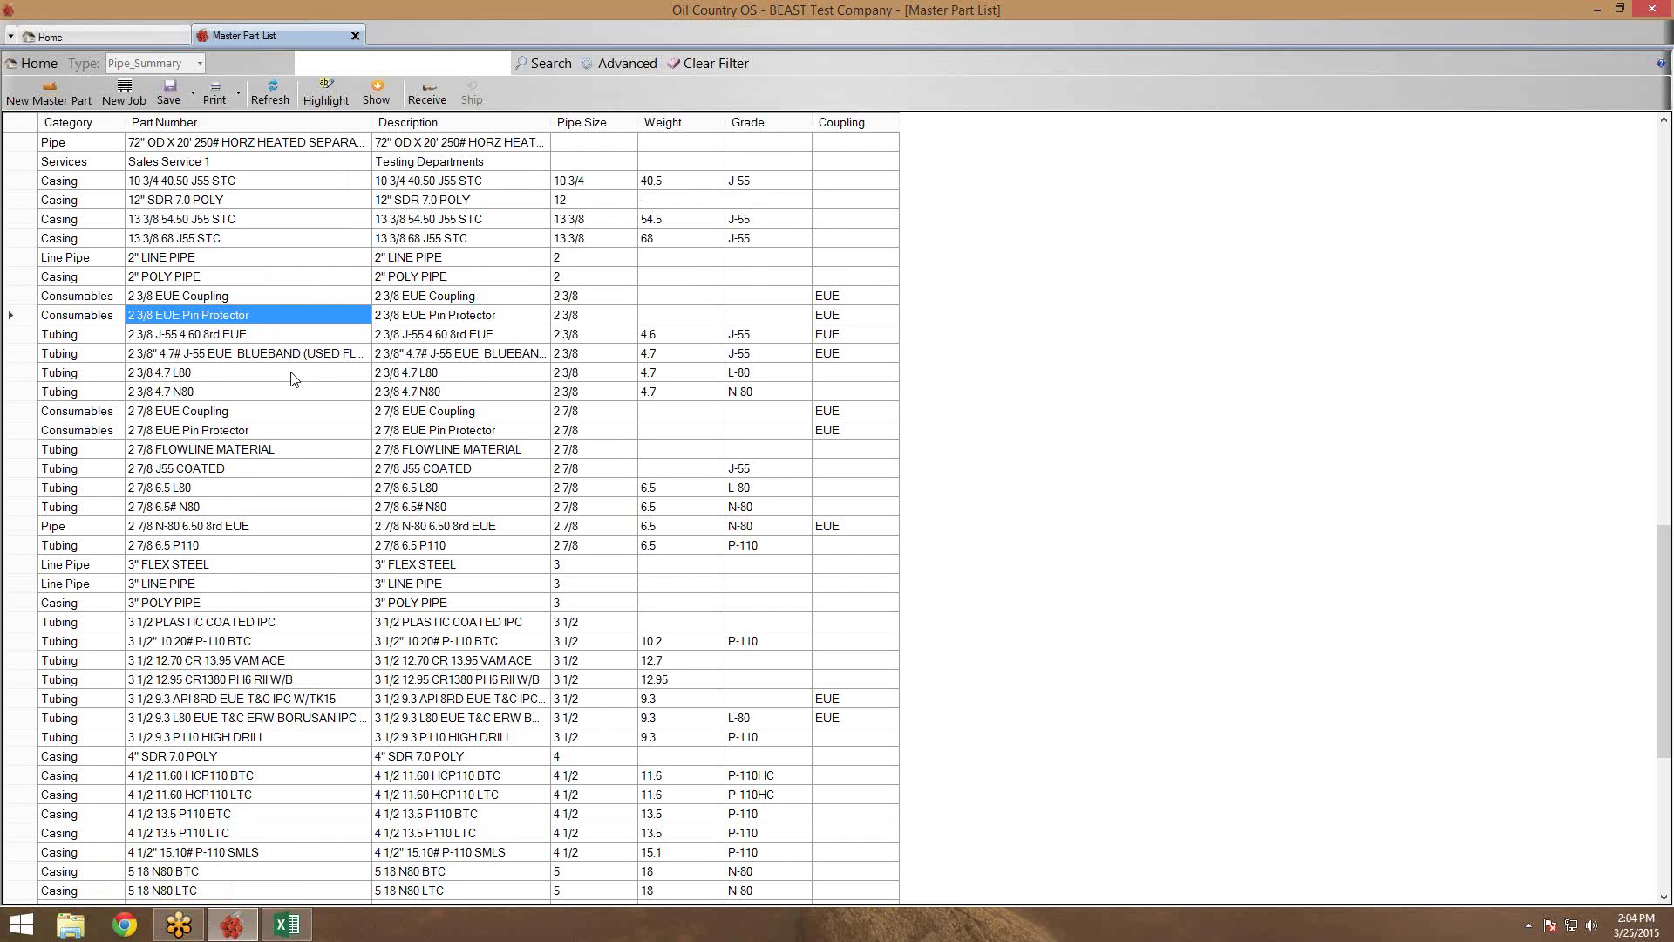
Export the Master Part List to Excel, saving it on the Desktop as WebinarPartsListUpdate.xls
left_click(193, 102)
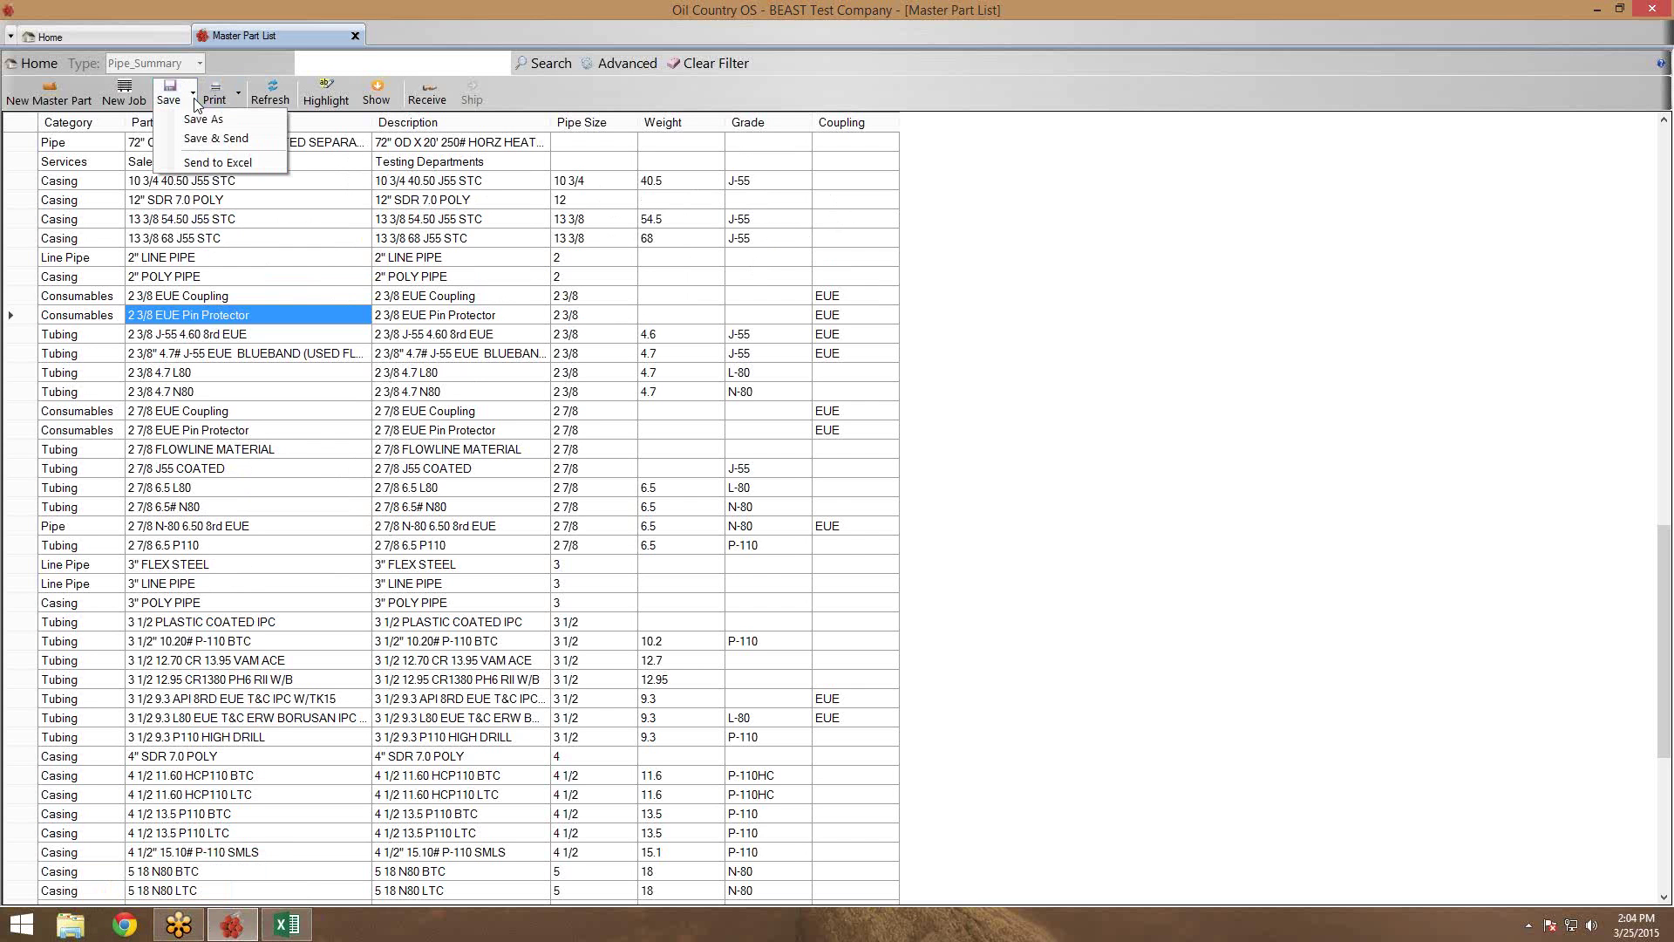
left_click(209, 163)
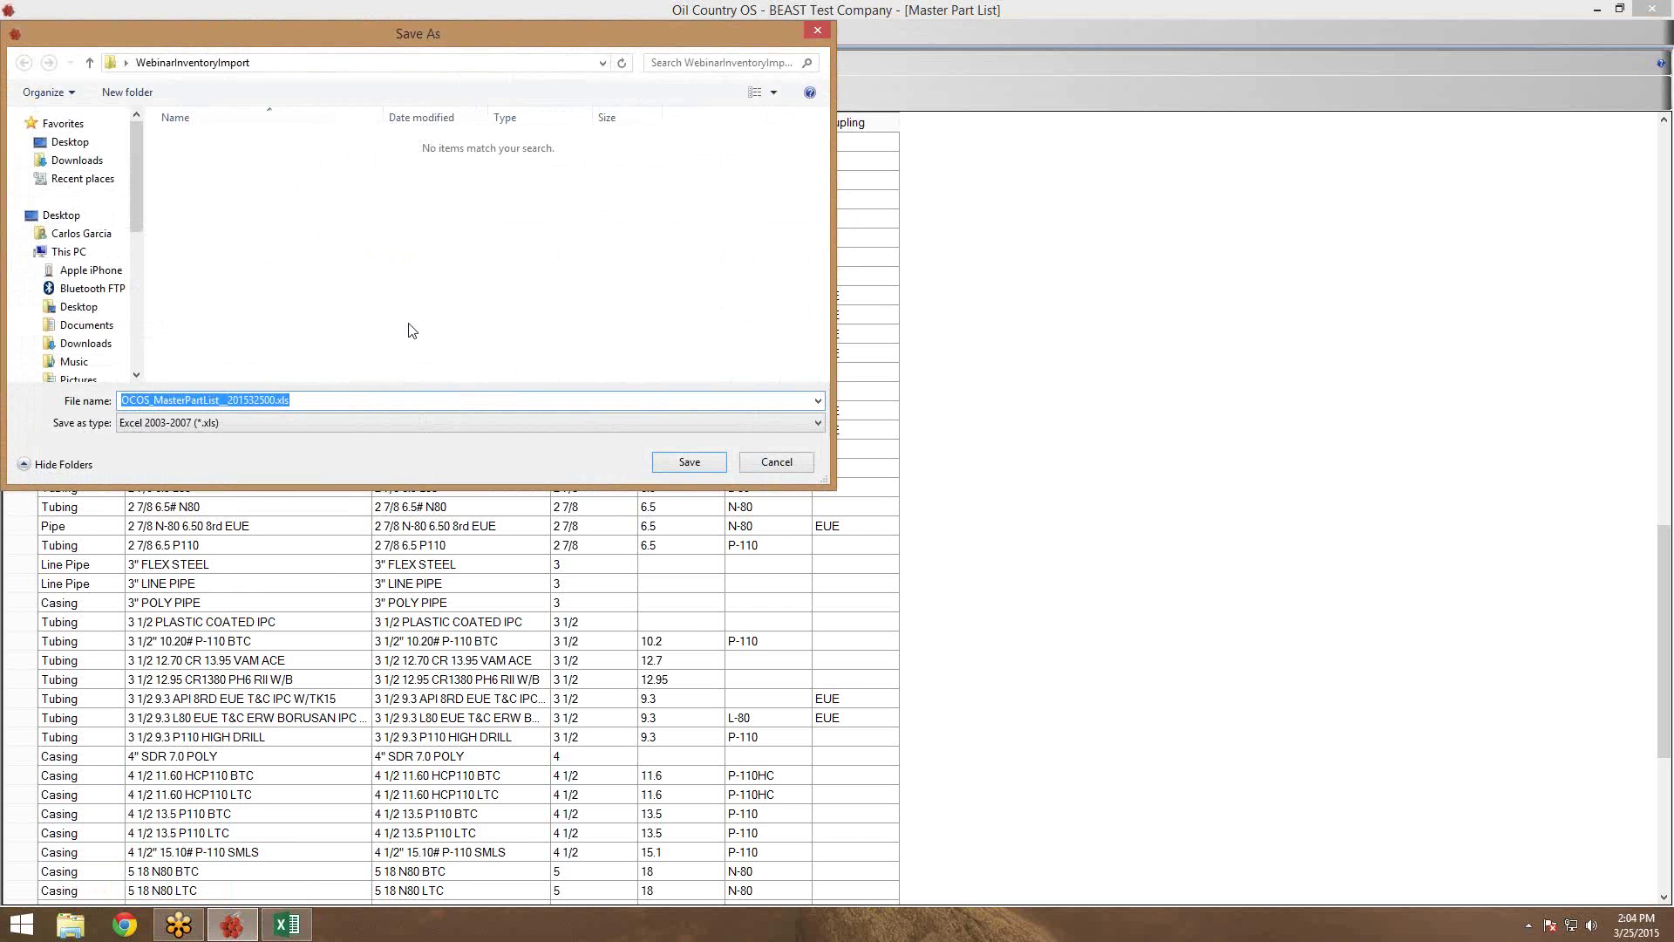
left_click(81, 145)
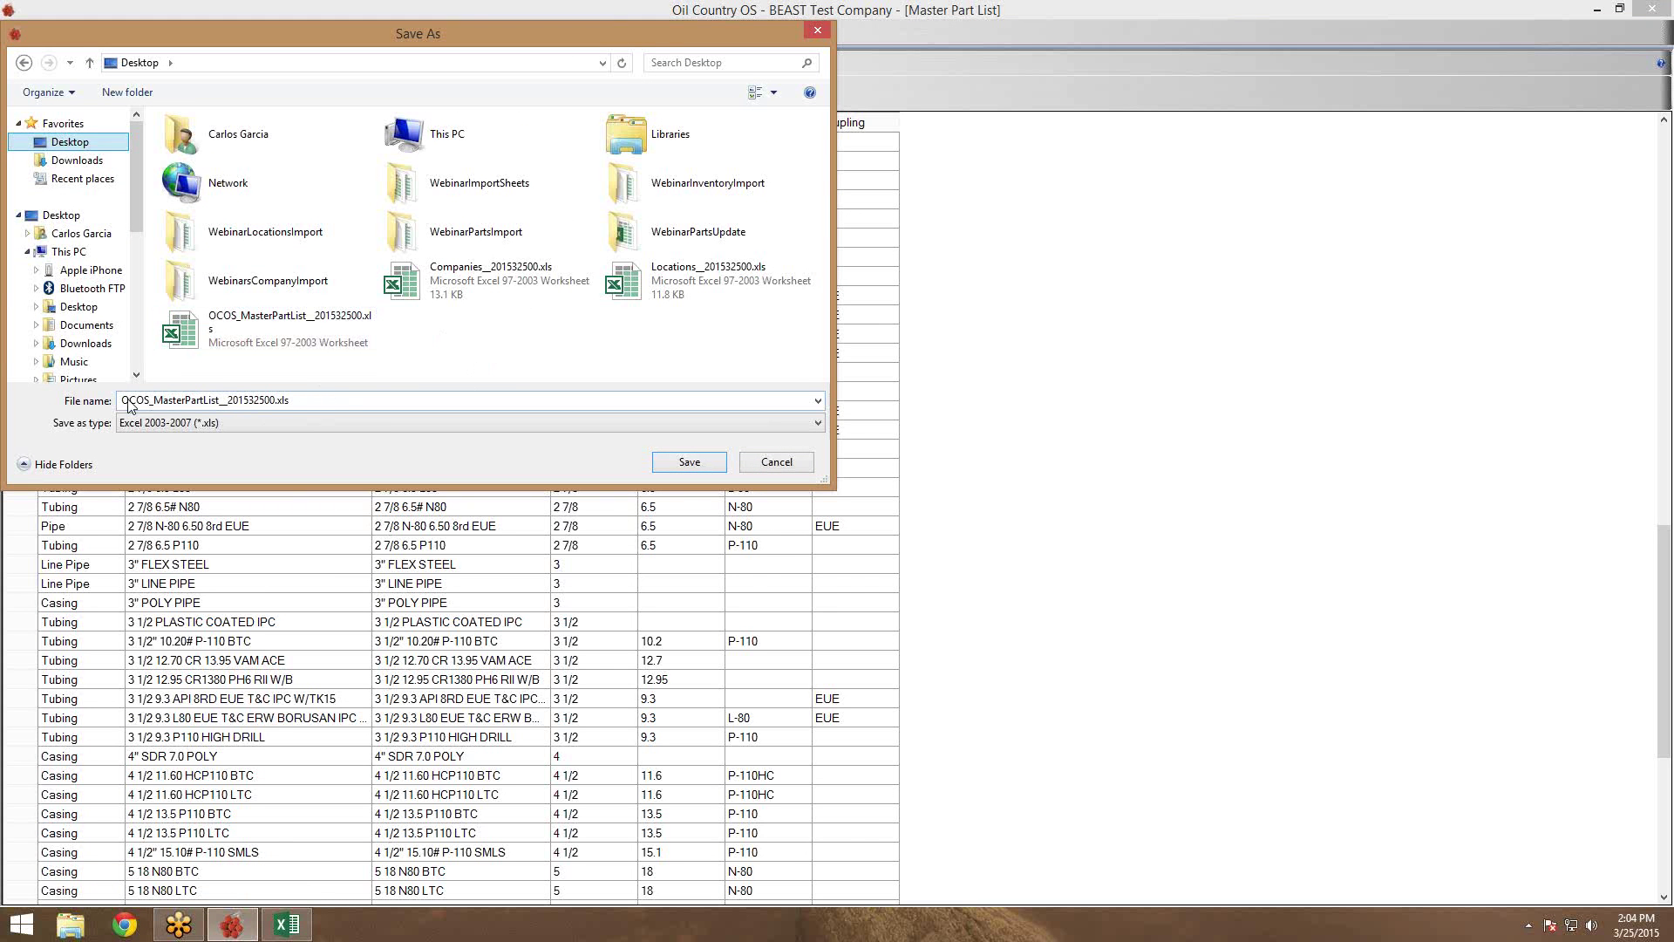
double_click(229, 400)
left_click(274, 399)
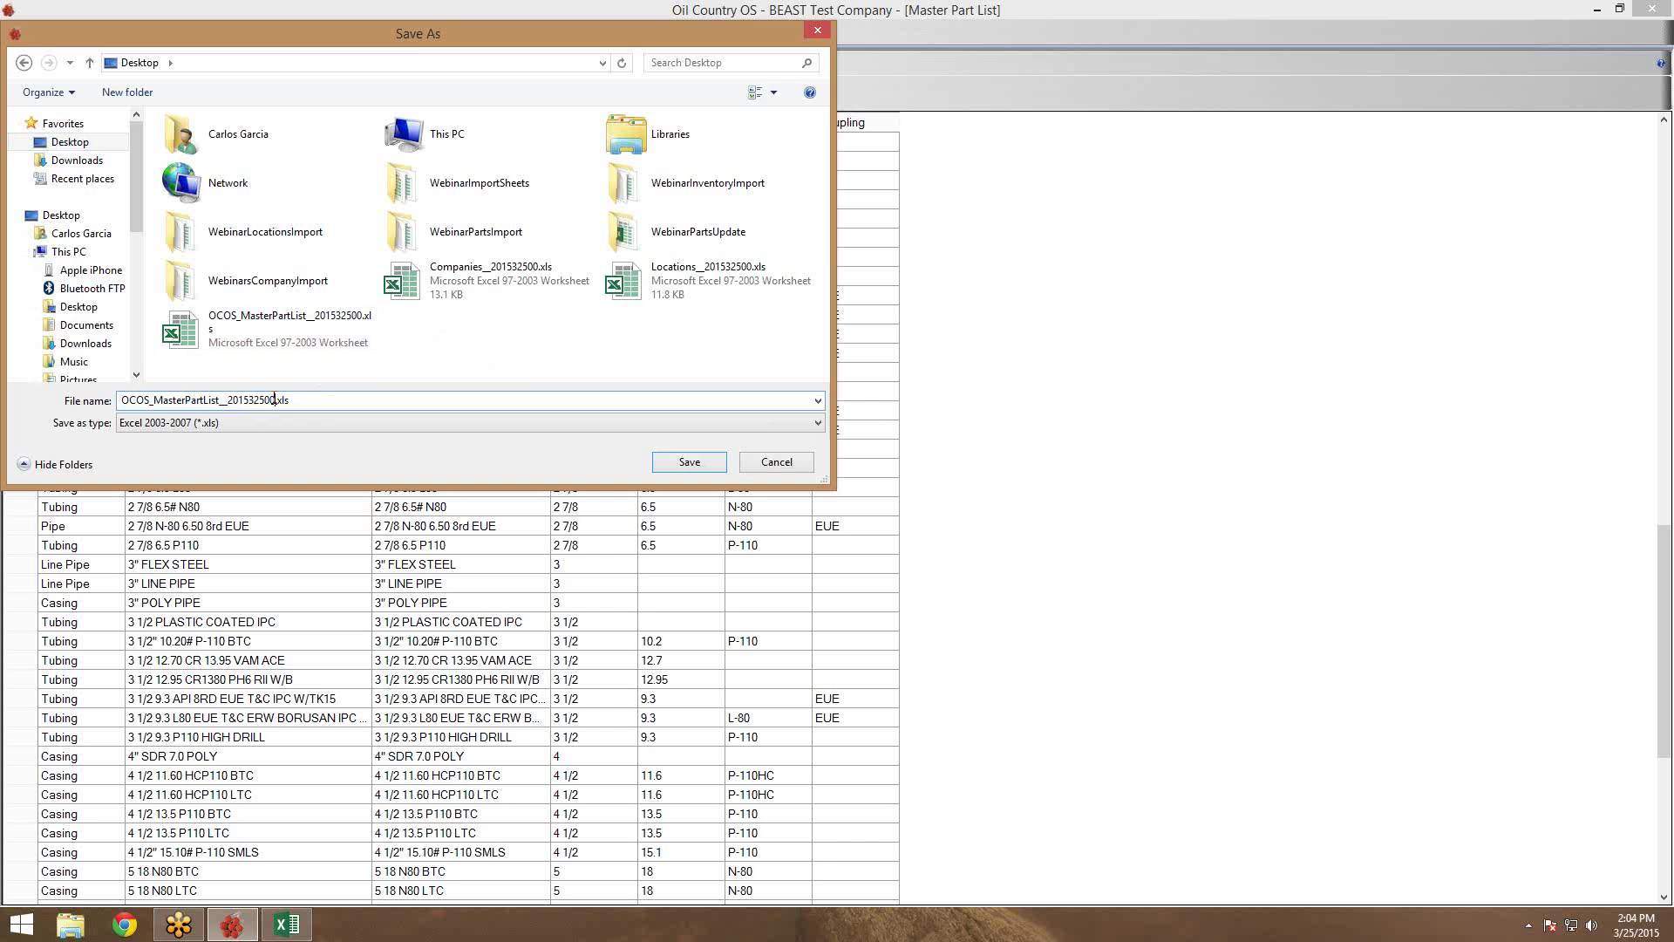
left_click_drag(274, 399, 99, 401)
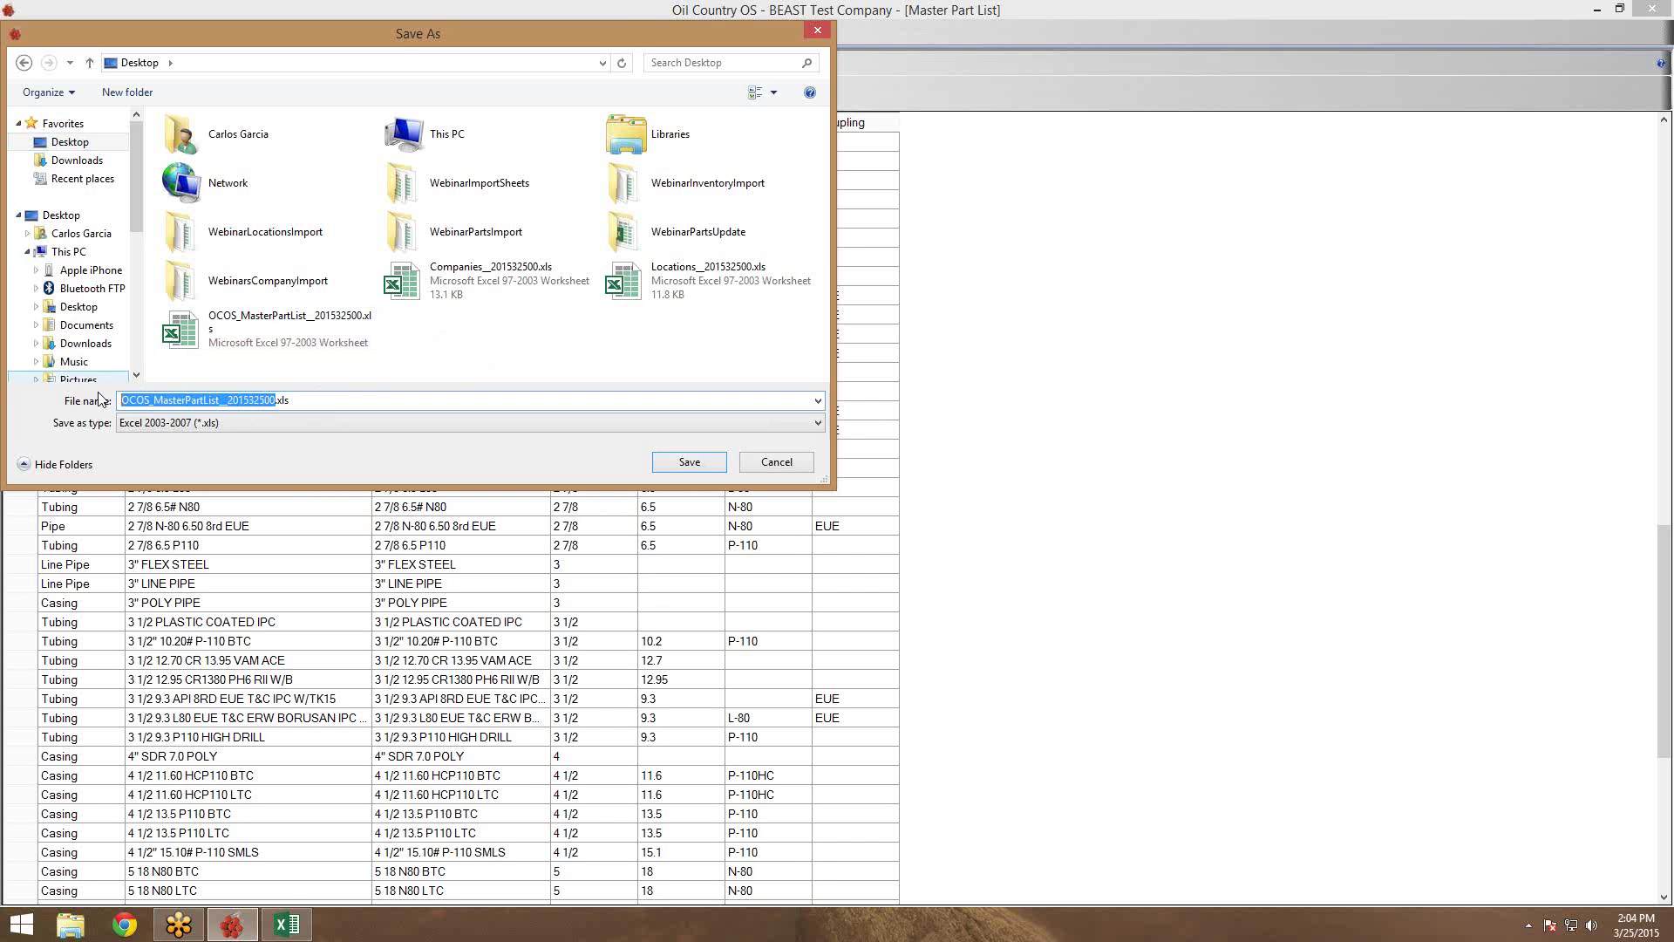
type("Webinar")
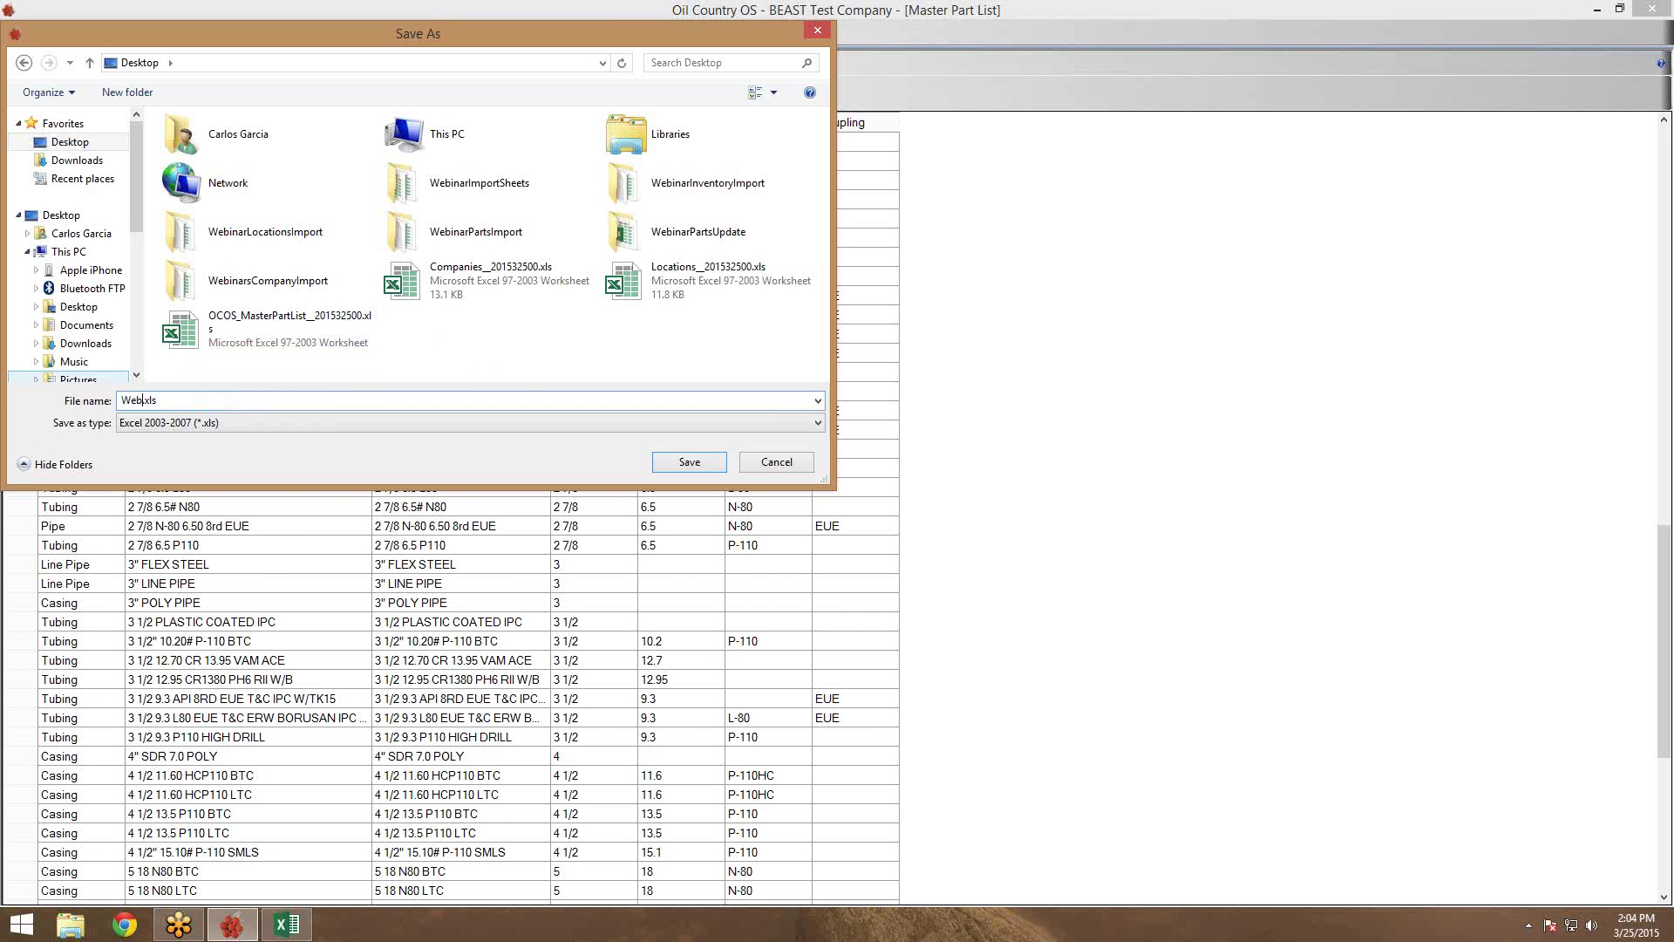
type("PartsListUpdate")
key("Return")
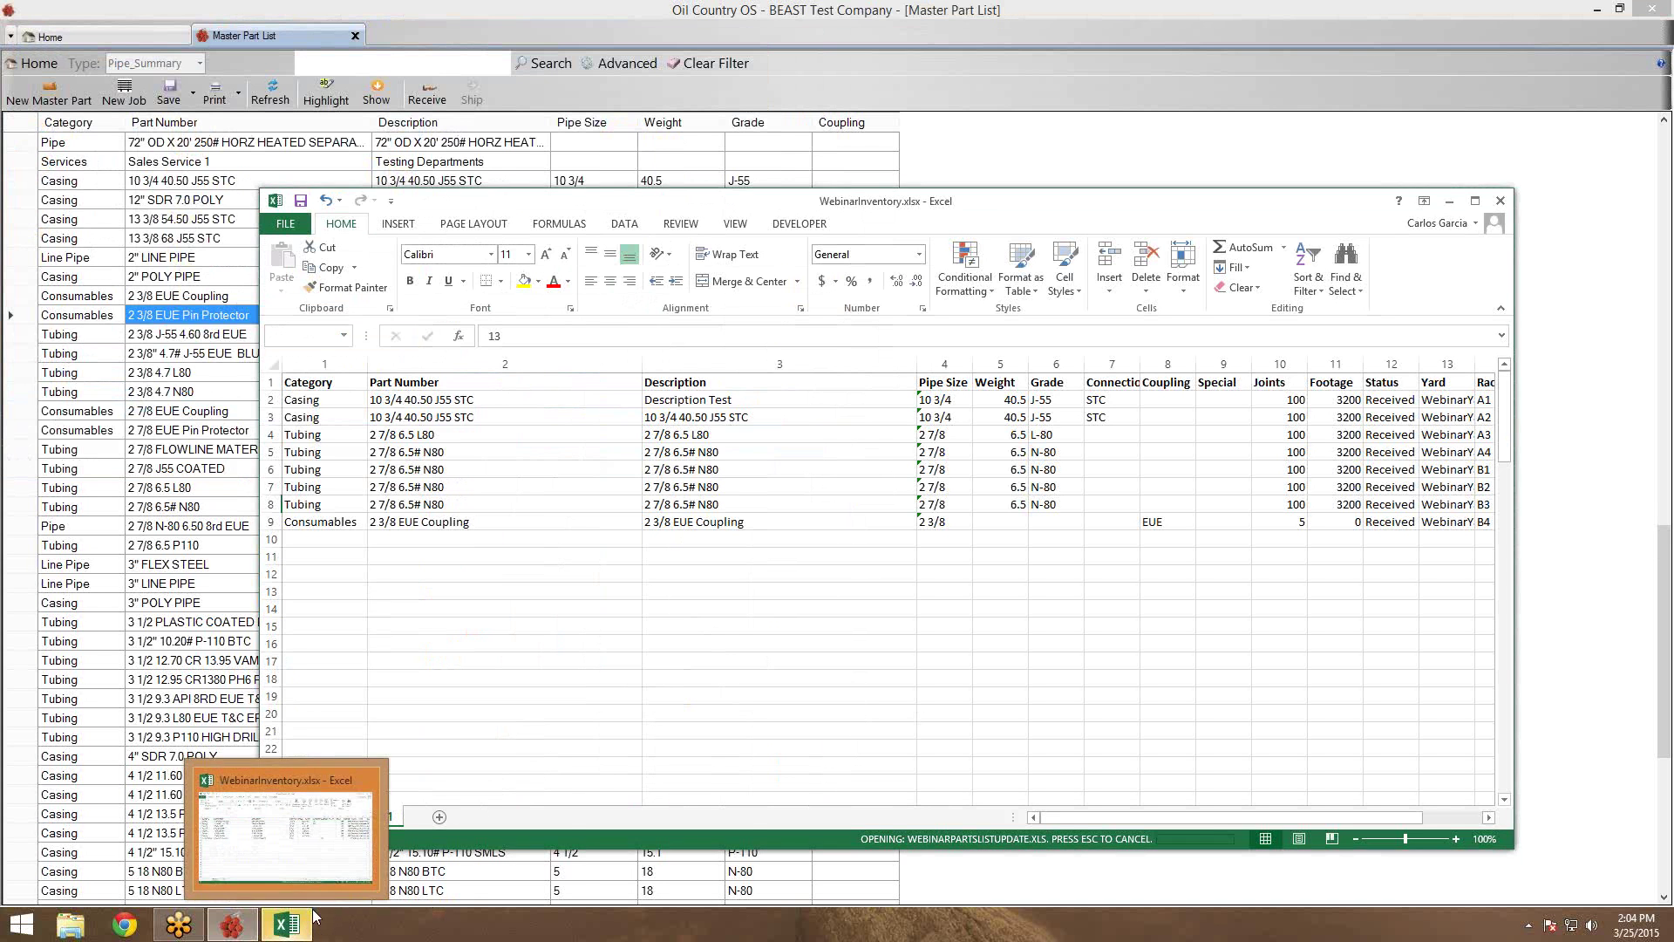
Switch to the exported WebinarPartsListUpdate.xls in Excel, maximize it and examine the parts and their pipe size, weight, grade and coupling values
left_click(767, 506)
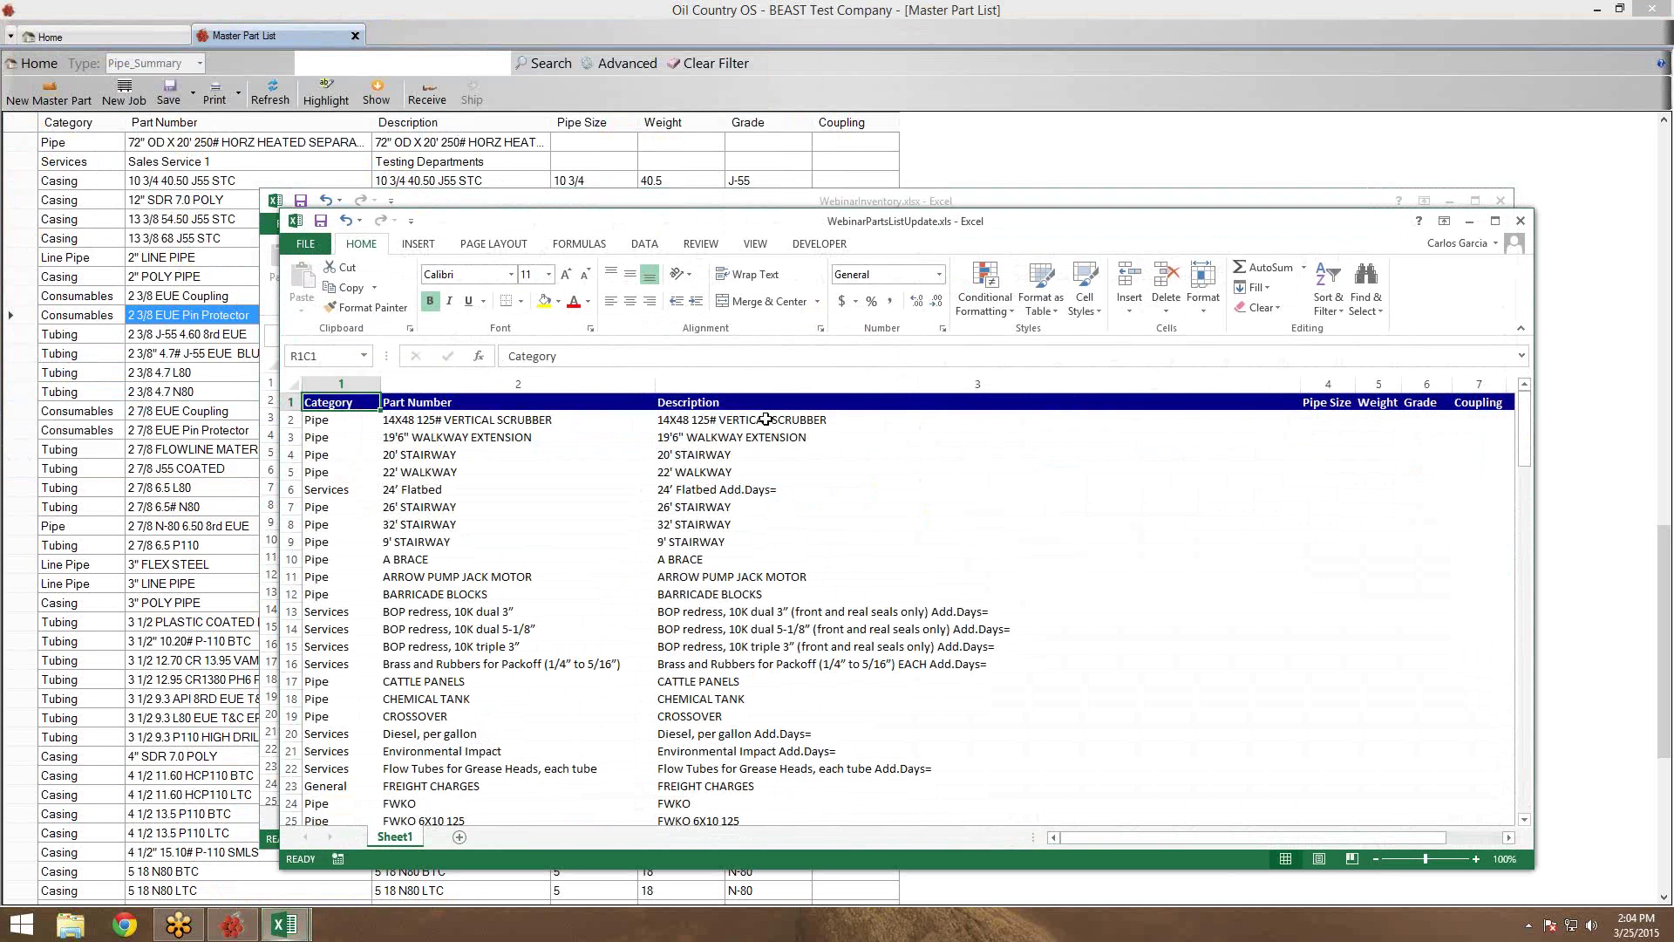
double_click(810, 225)
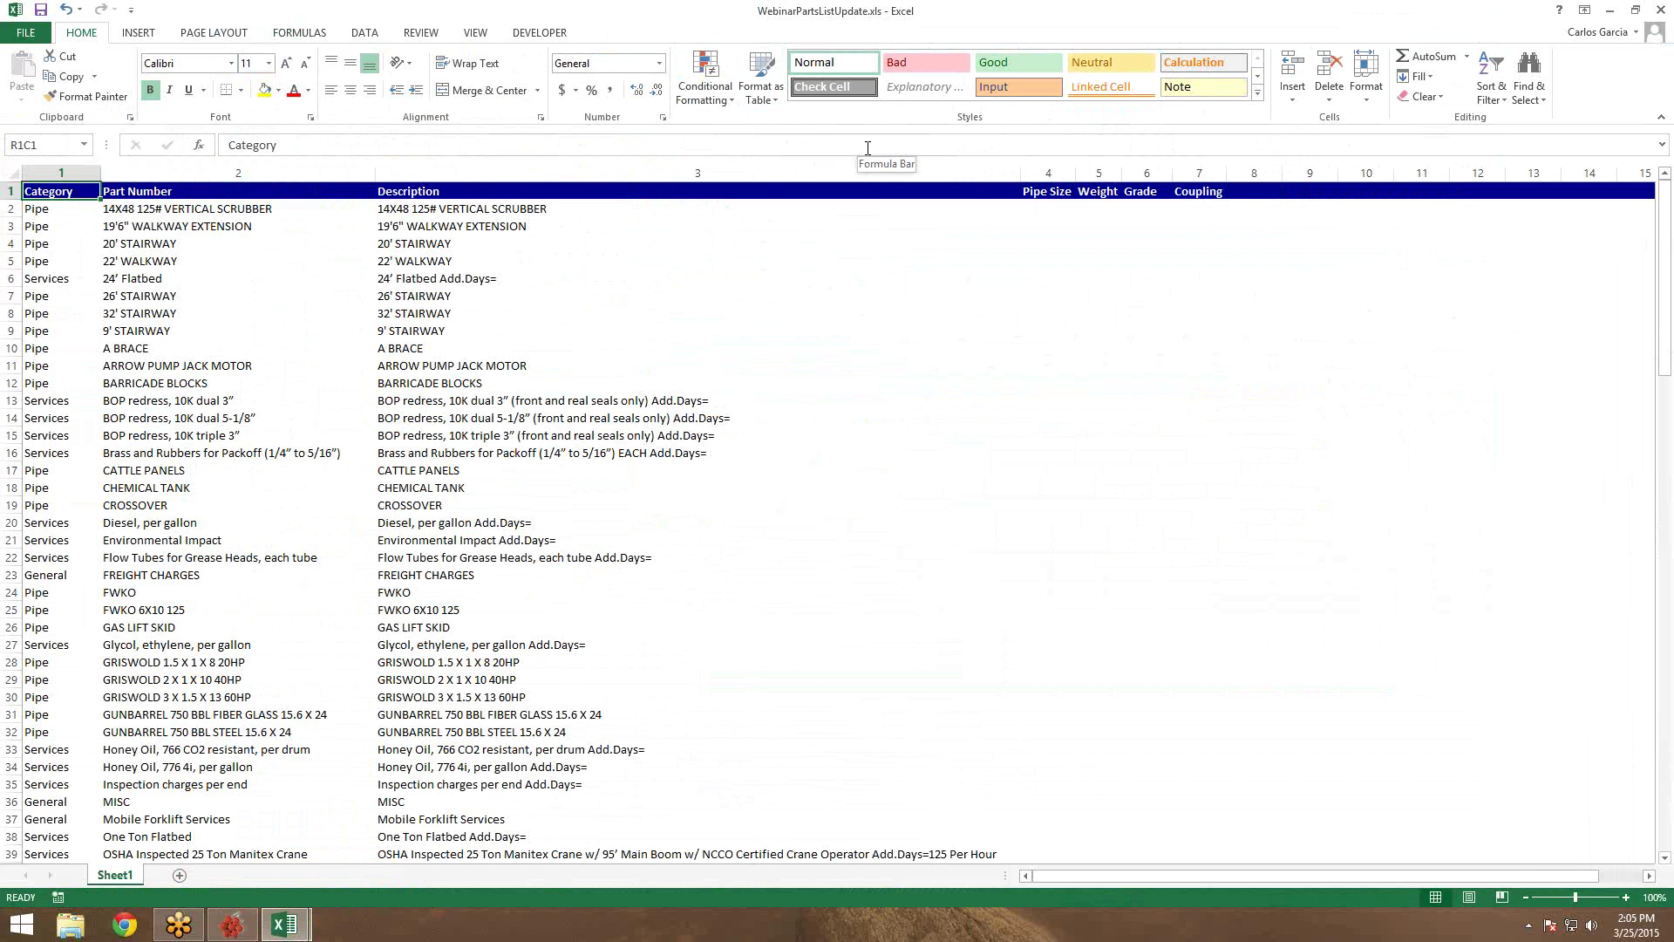
left_click(700, 491)
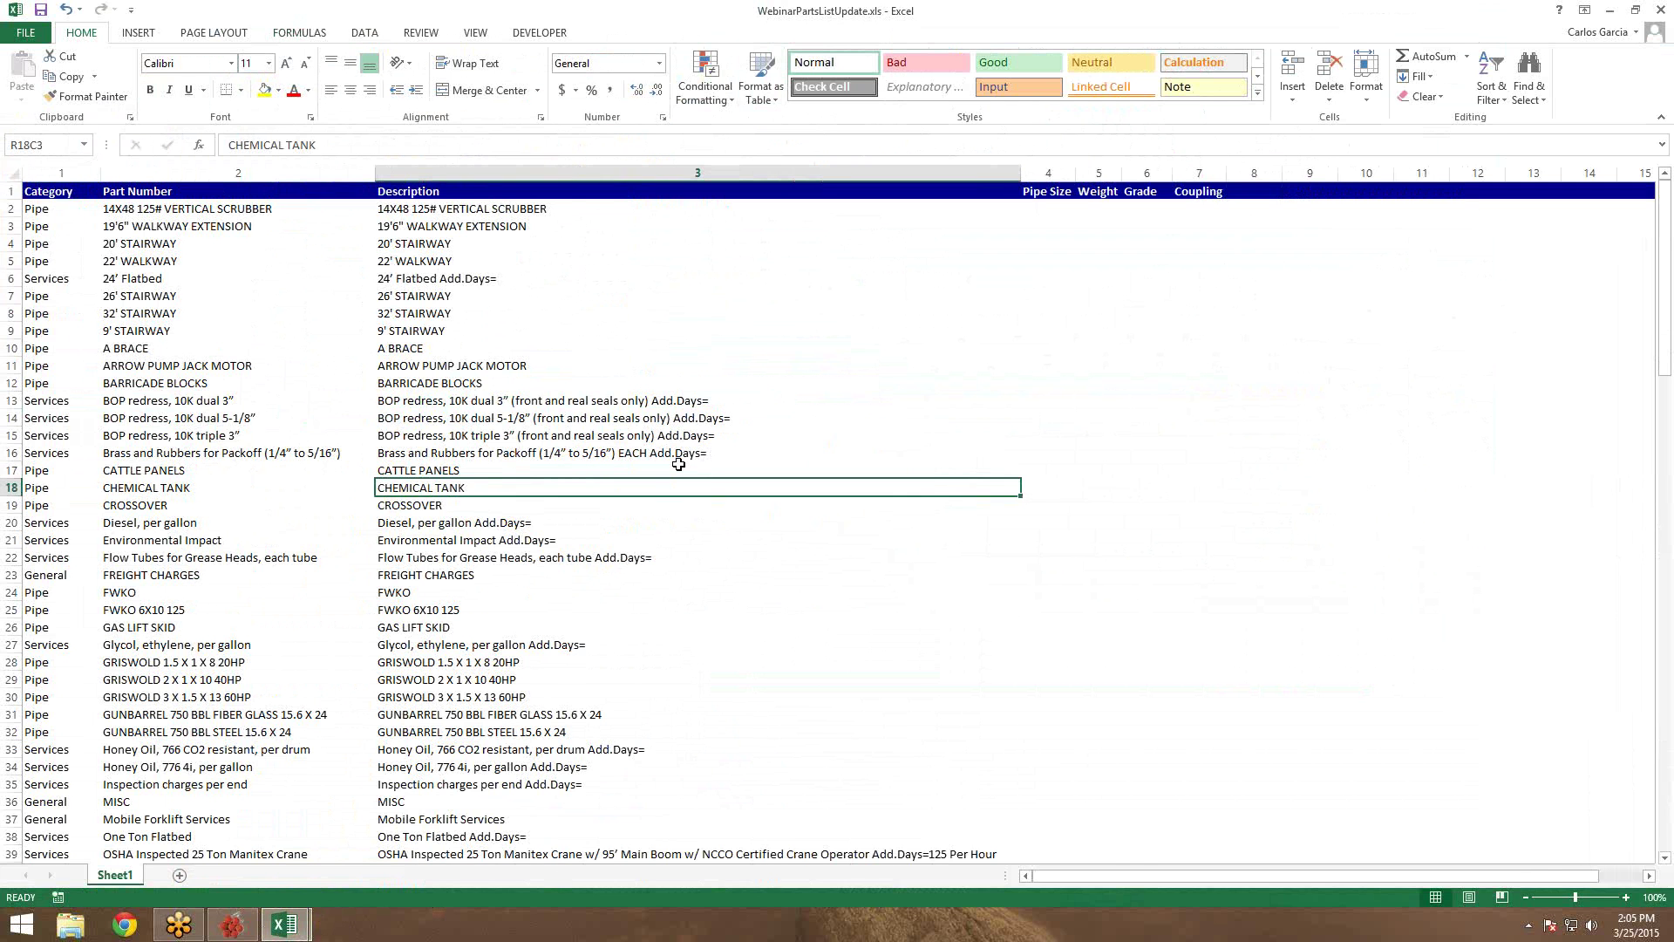
scroll(689, 471, "down", 17)
scroll(679, 455, "down", 5)
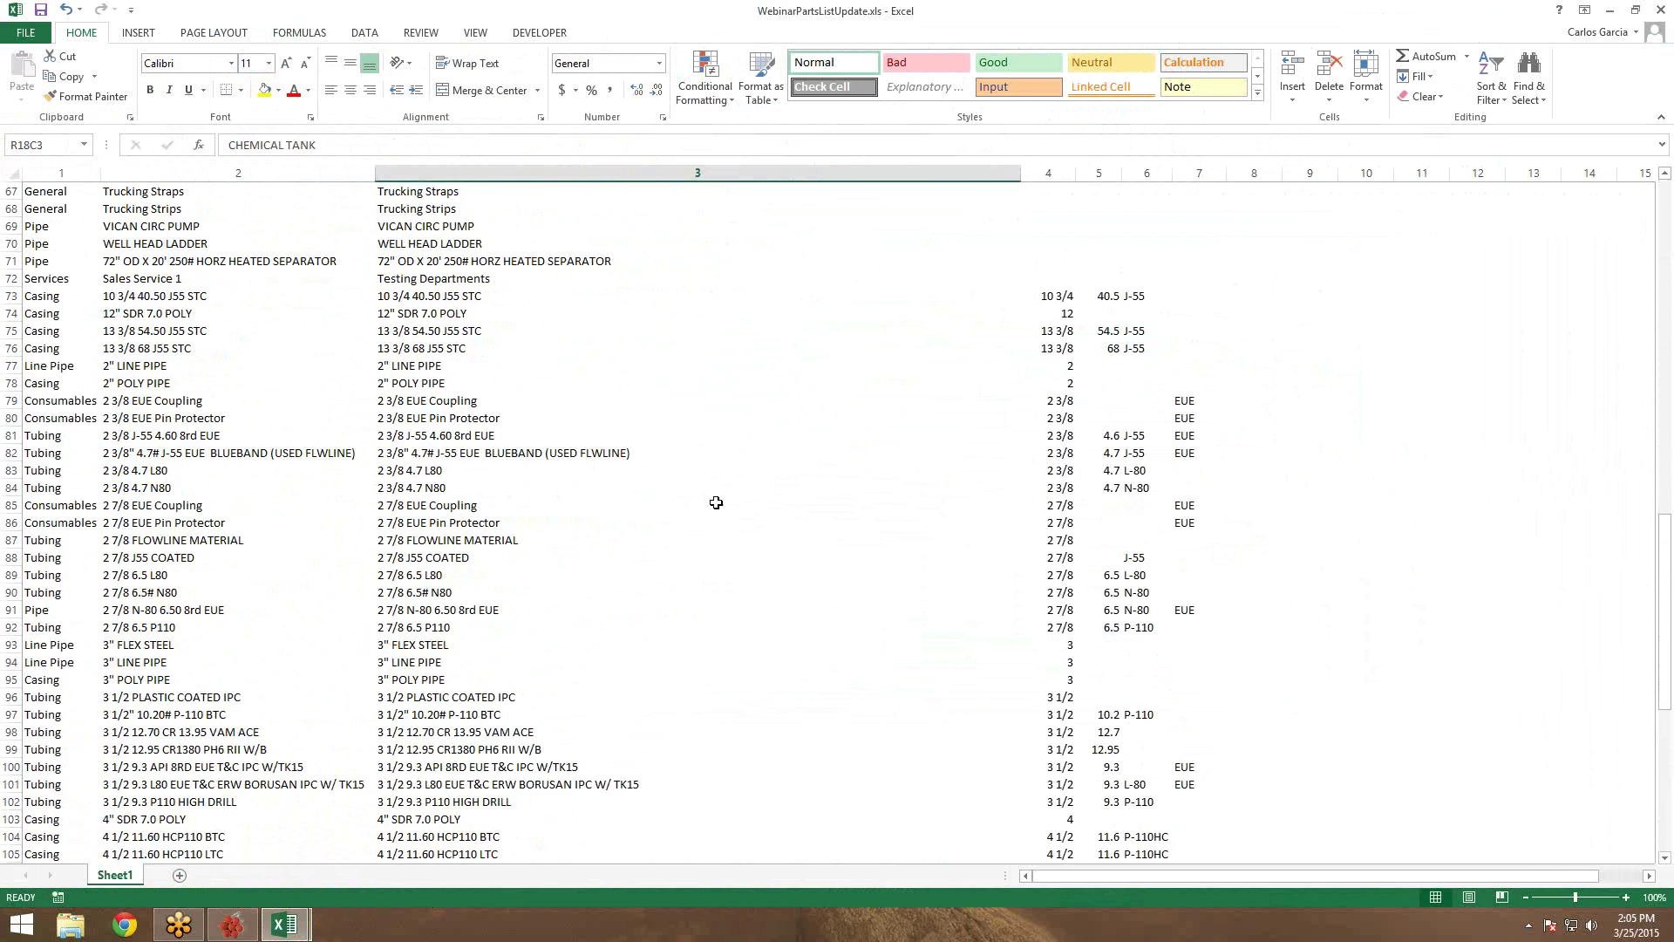
mouse_move(1067, 877)
left_mouse_down()
mouse_move(1128, 880)
mouse_move(1068, 877)
left_mouse_up()
scroll(1064, 642, "up", 12)
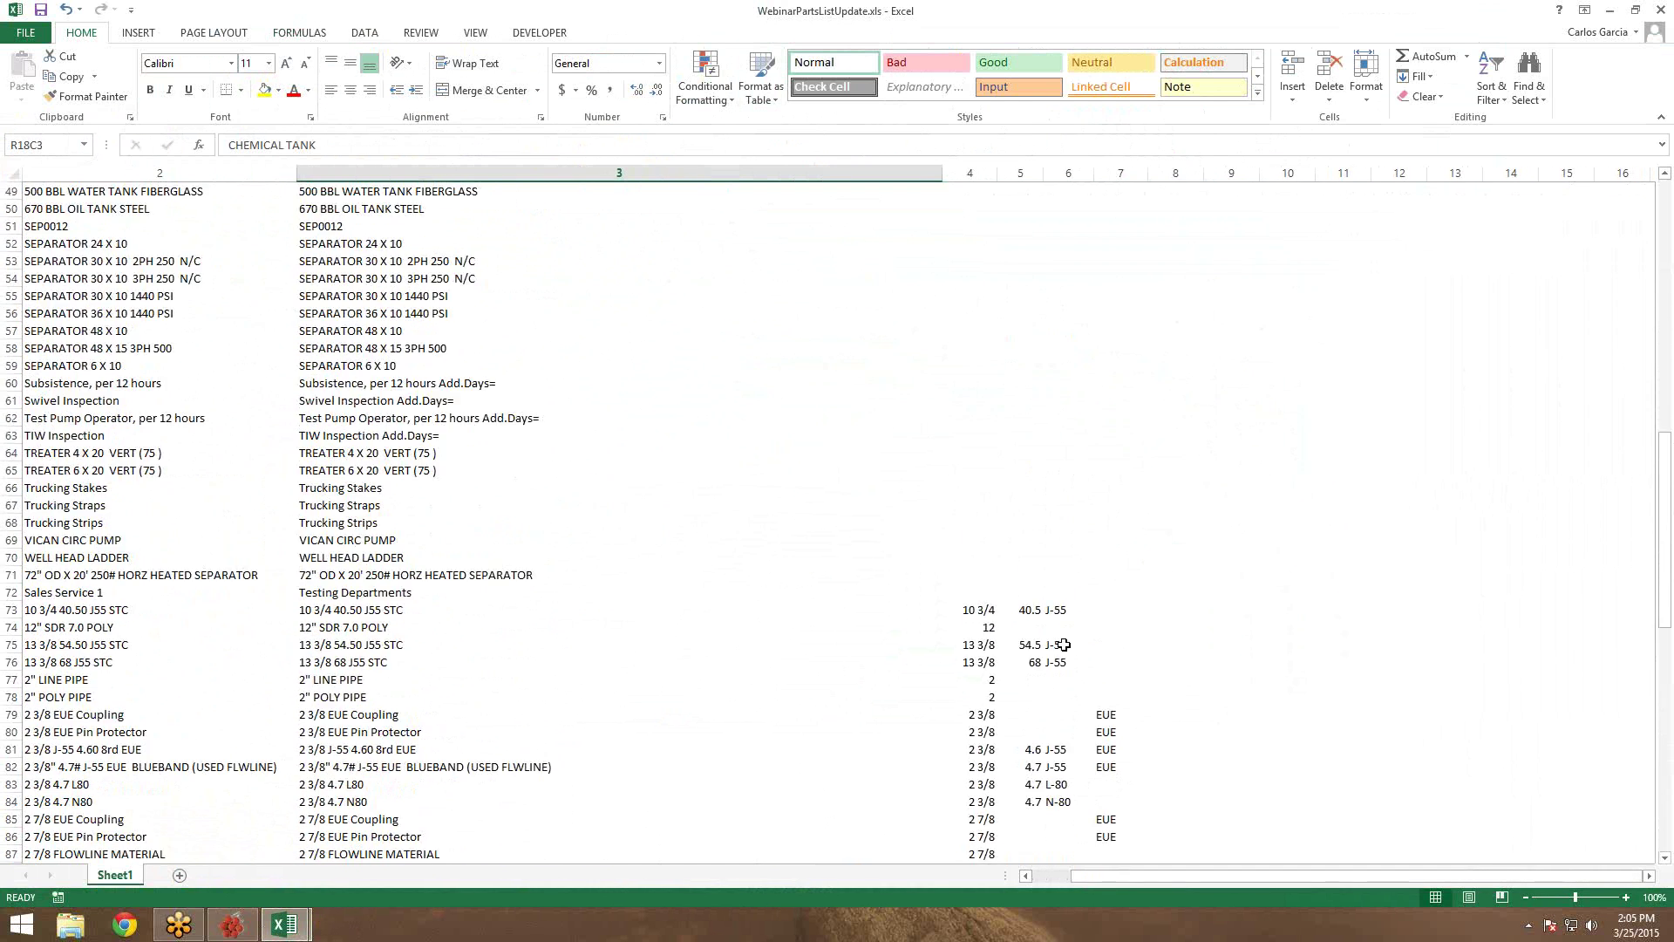
scroll(1064, 632, "down", 11)
scroll(1060, 622, "down", 3)
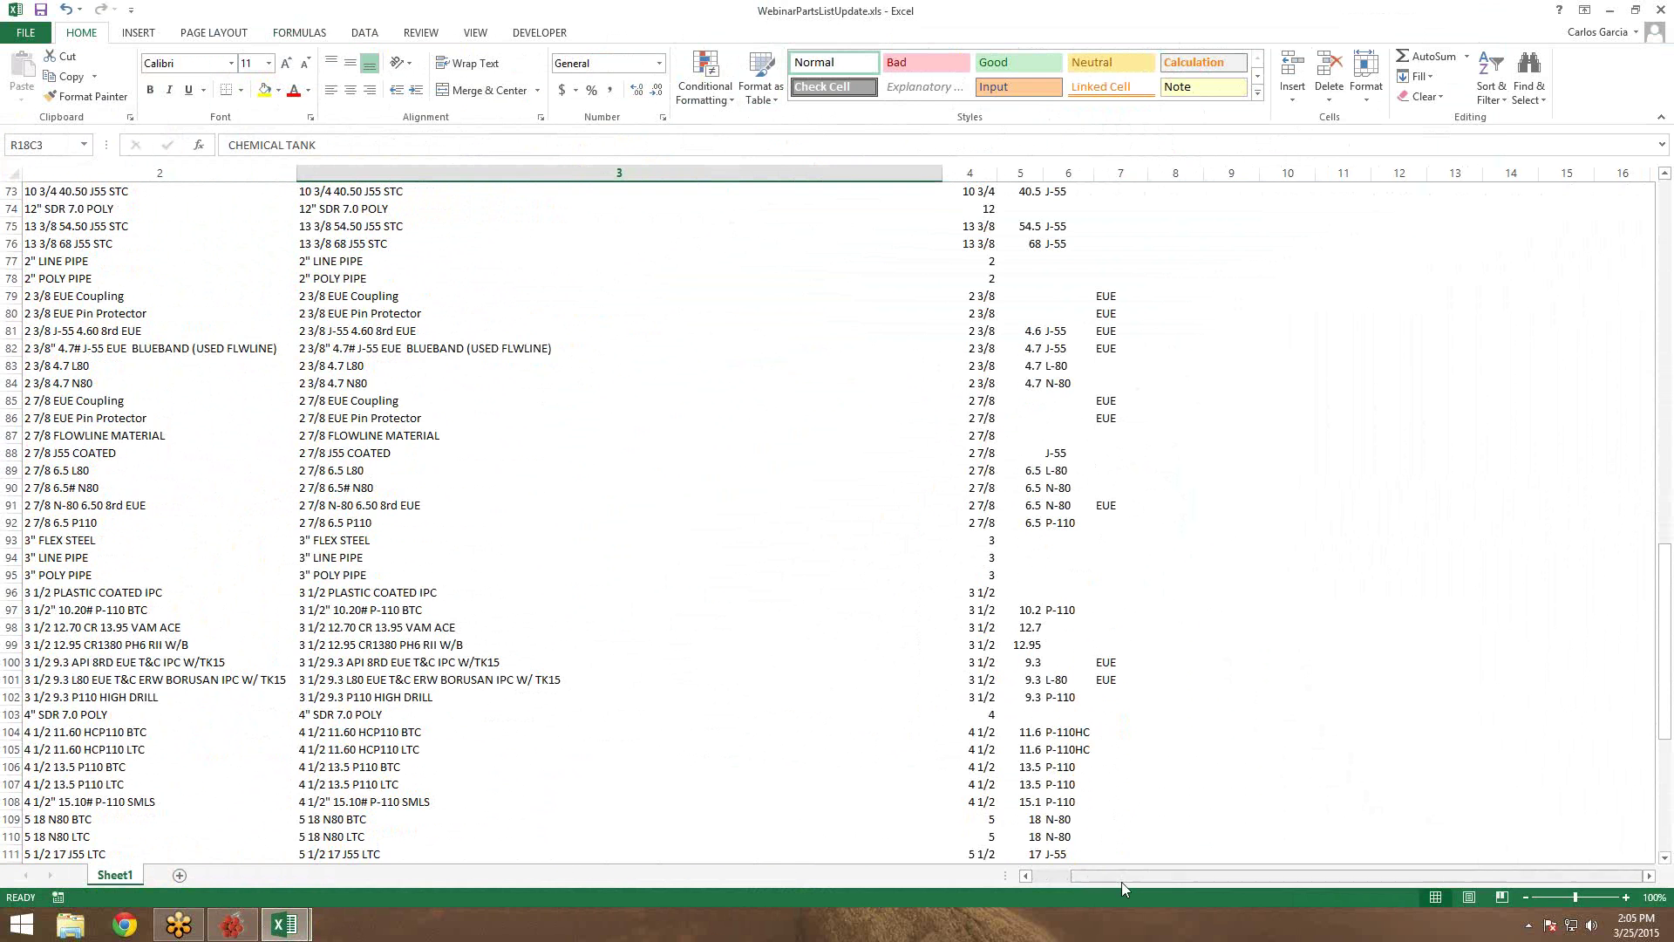
left_click_drag(1121, 881, 1081, 889)
left_click(1055, 449)
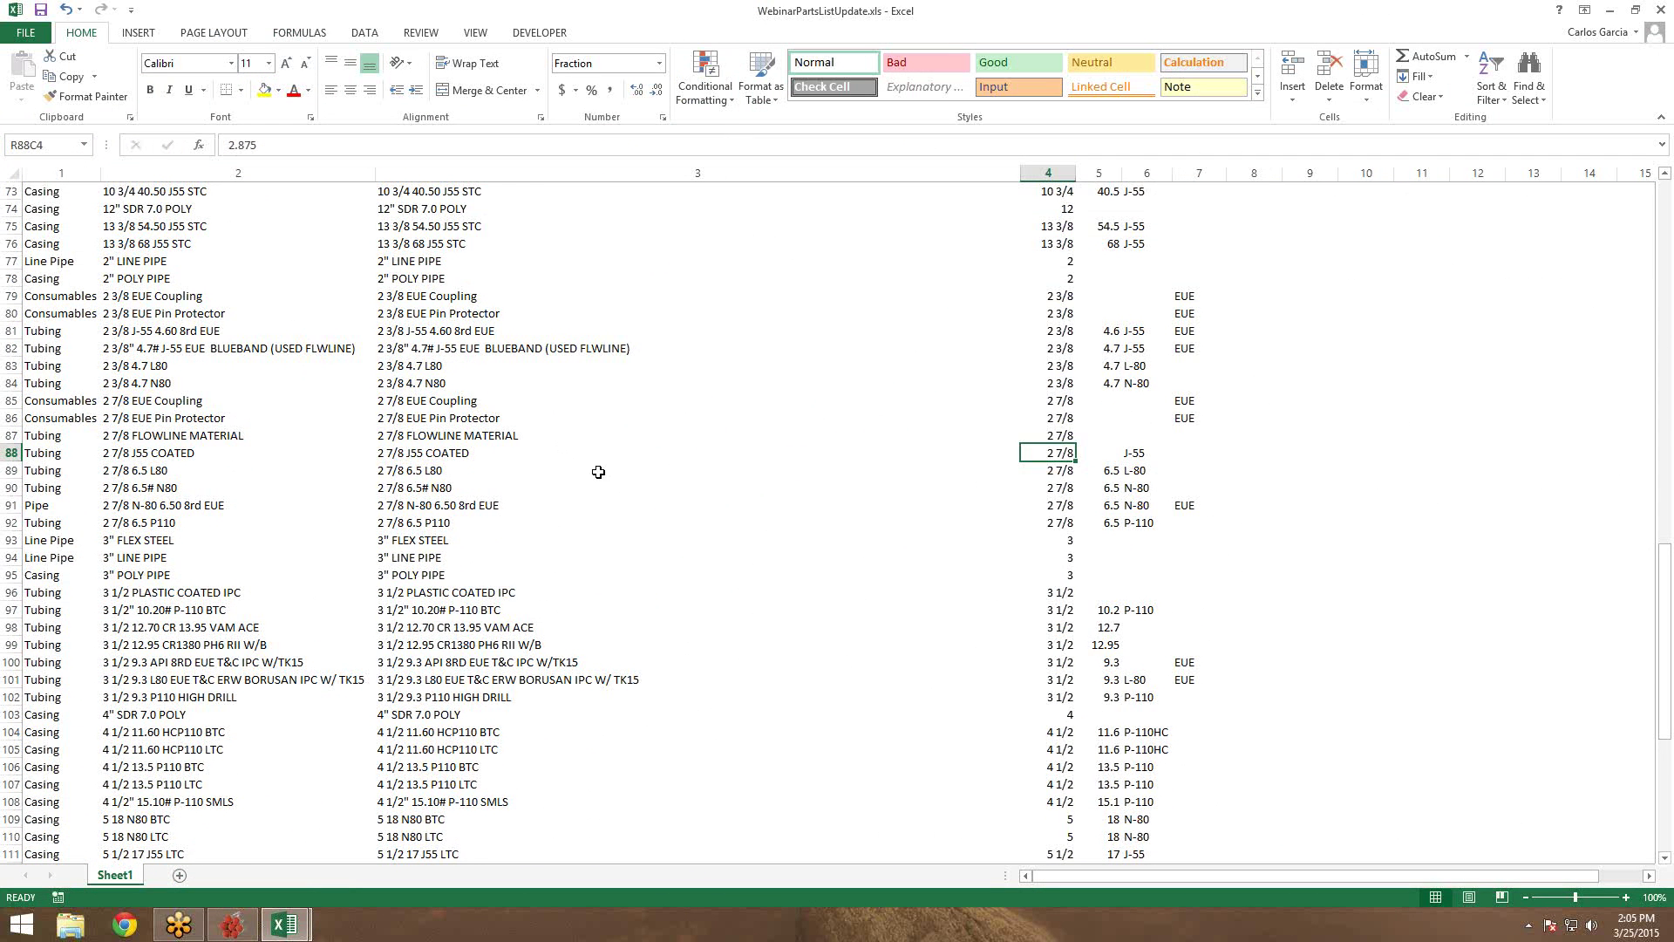
scroll(1117, 450, "up", 3)
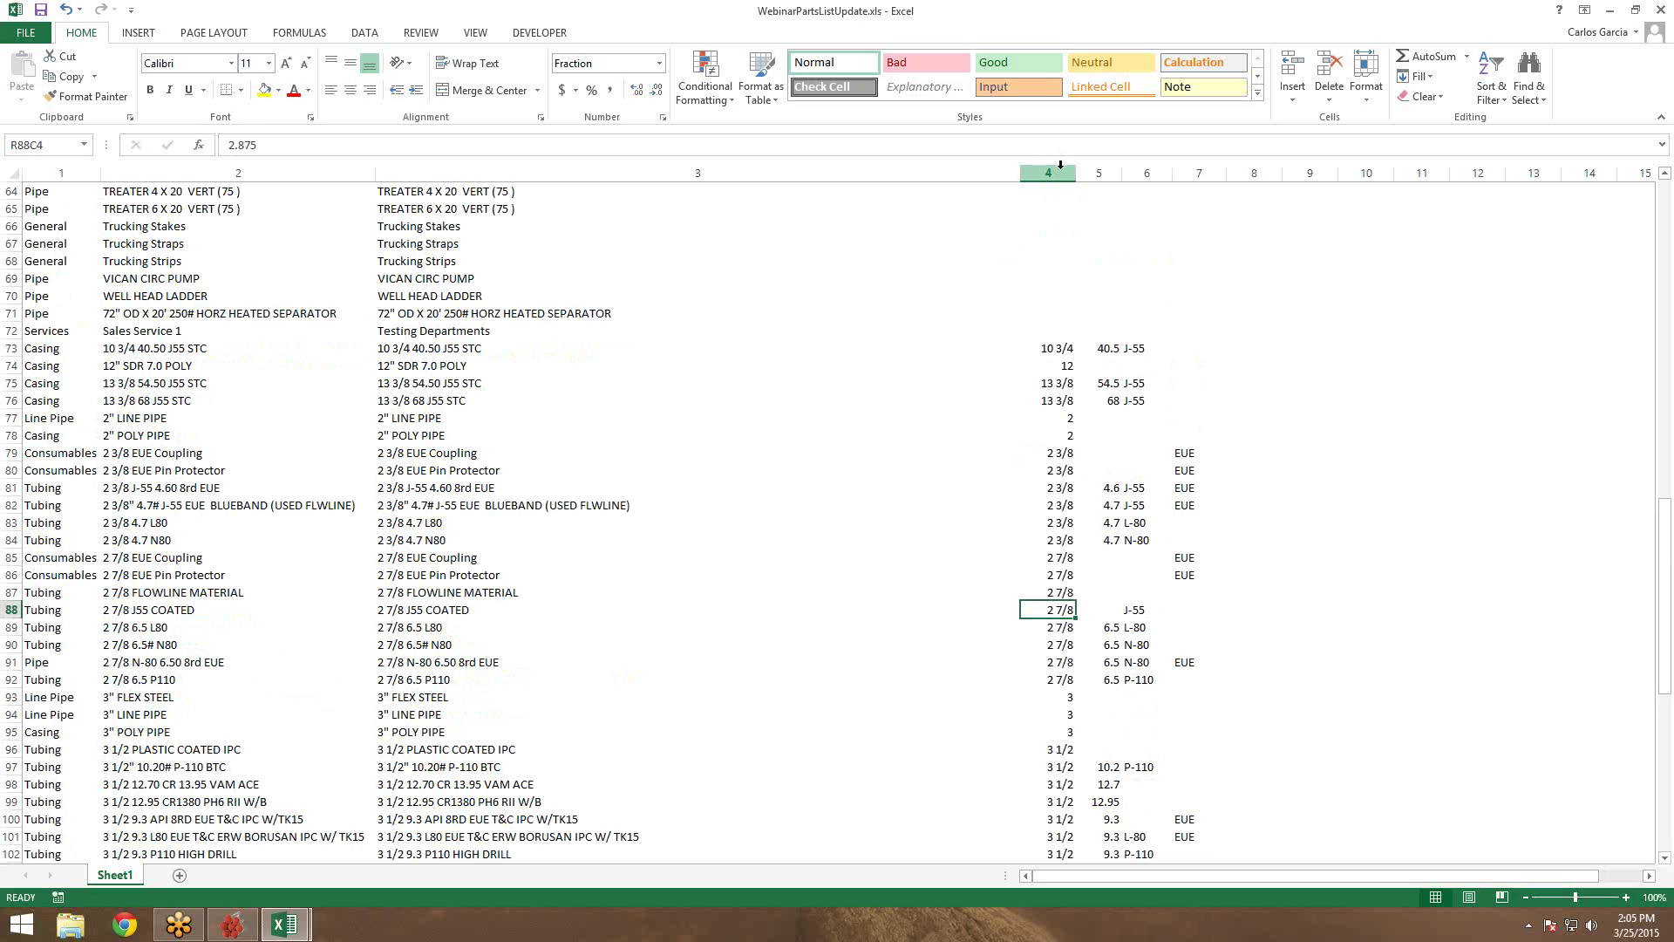
Change the format of the whole Pipe Size column to Number
left_click(1060, 164)
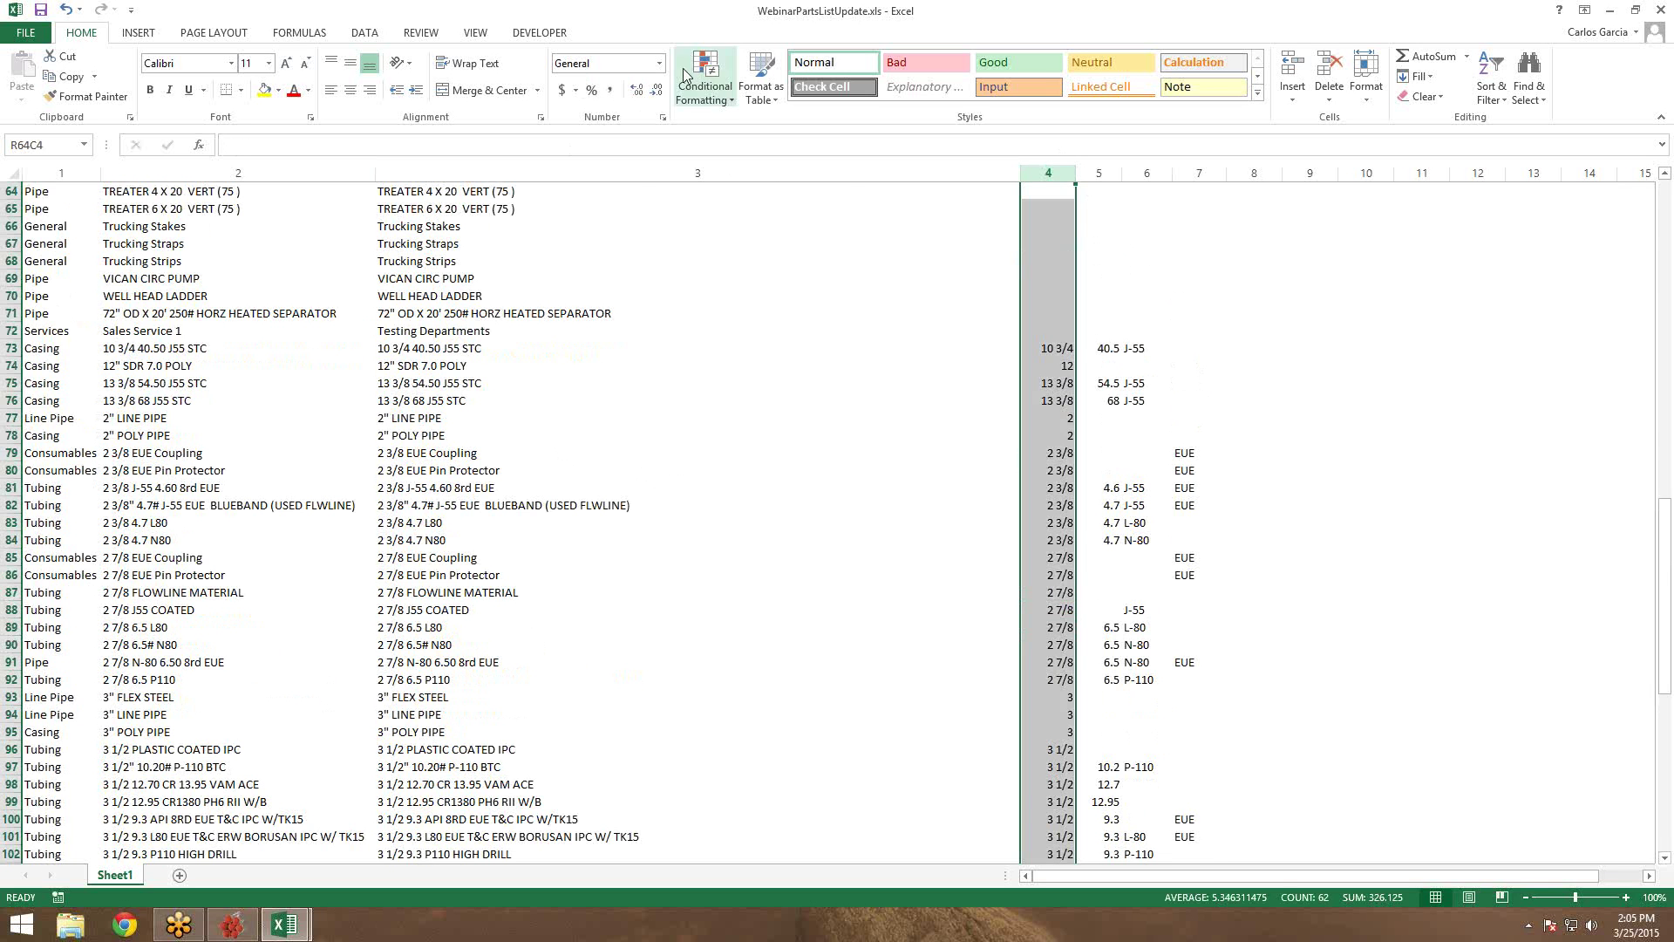
left_click(659, 63)
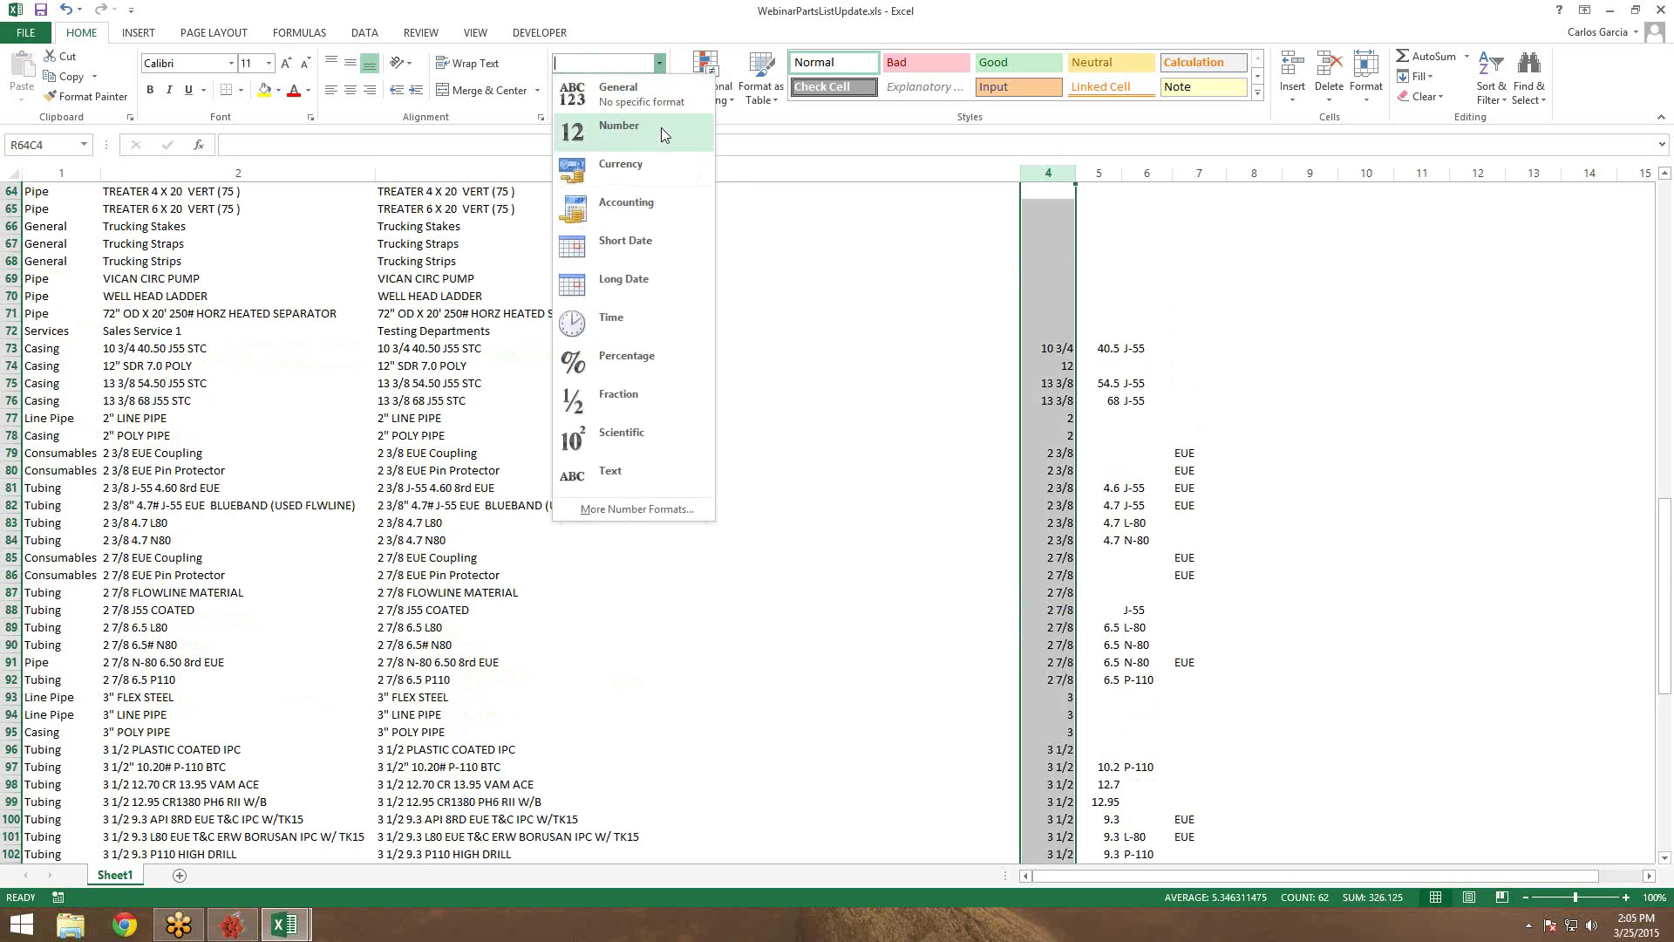
left_click(660, 127)
left_click(1150, 430)
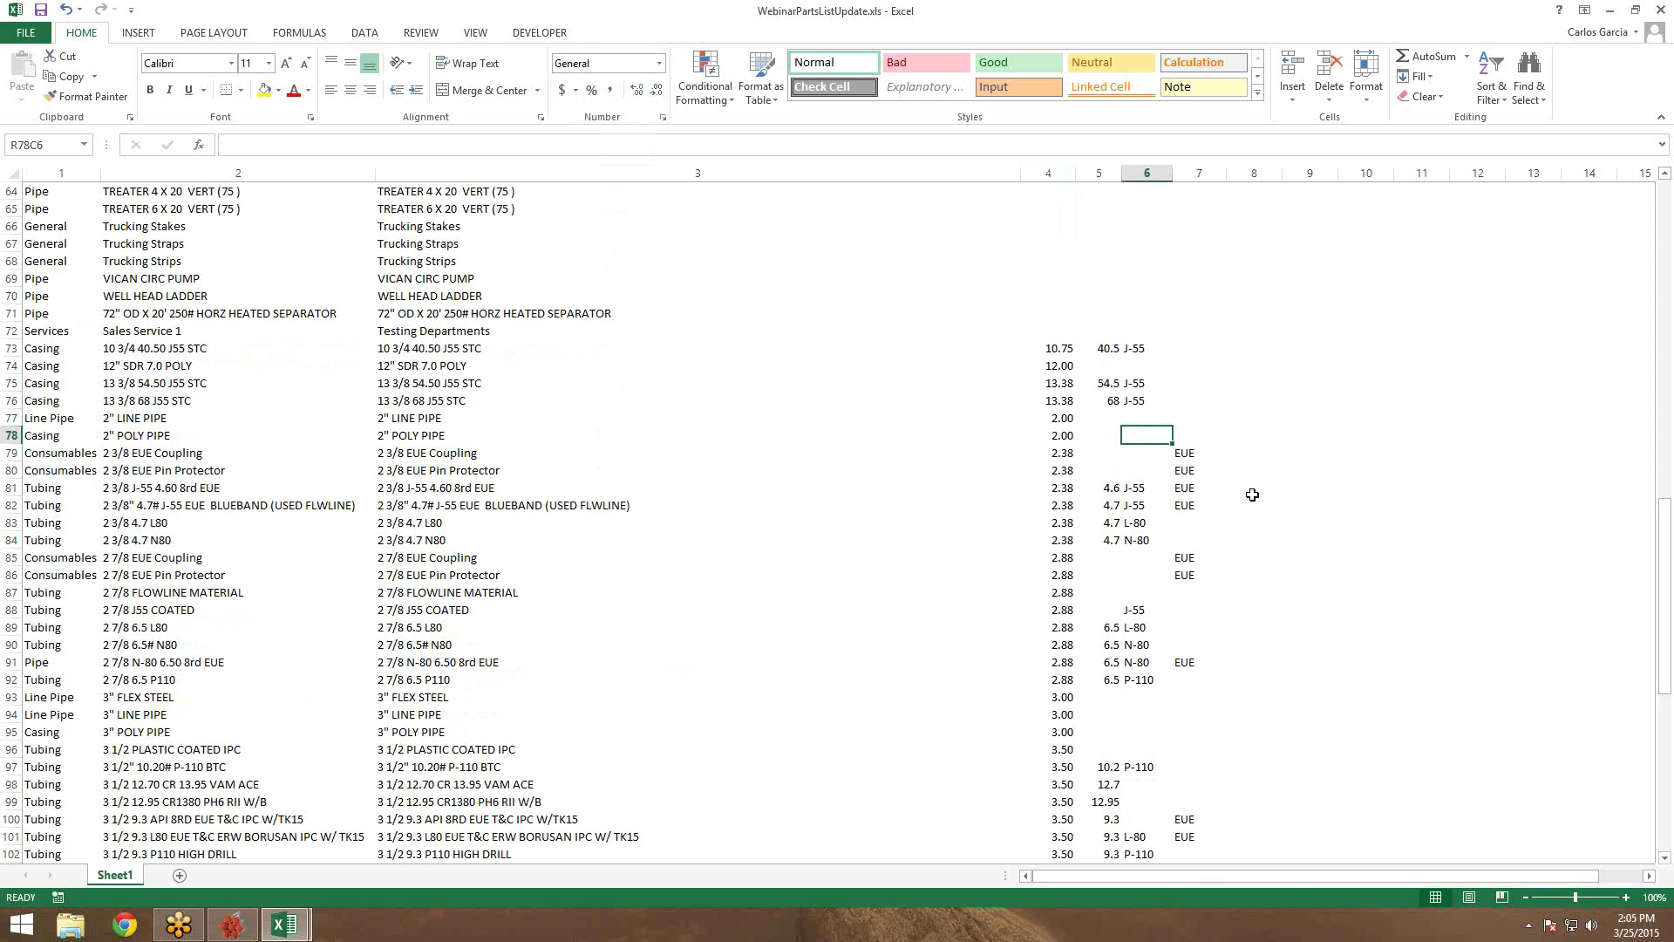
Check the reformatted pipe sizes and the remaining part data from the header row to the end of the list
left_click(1055, 562)
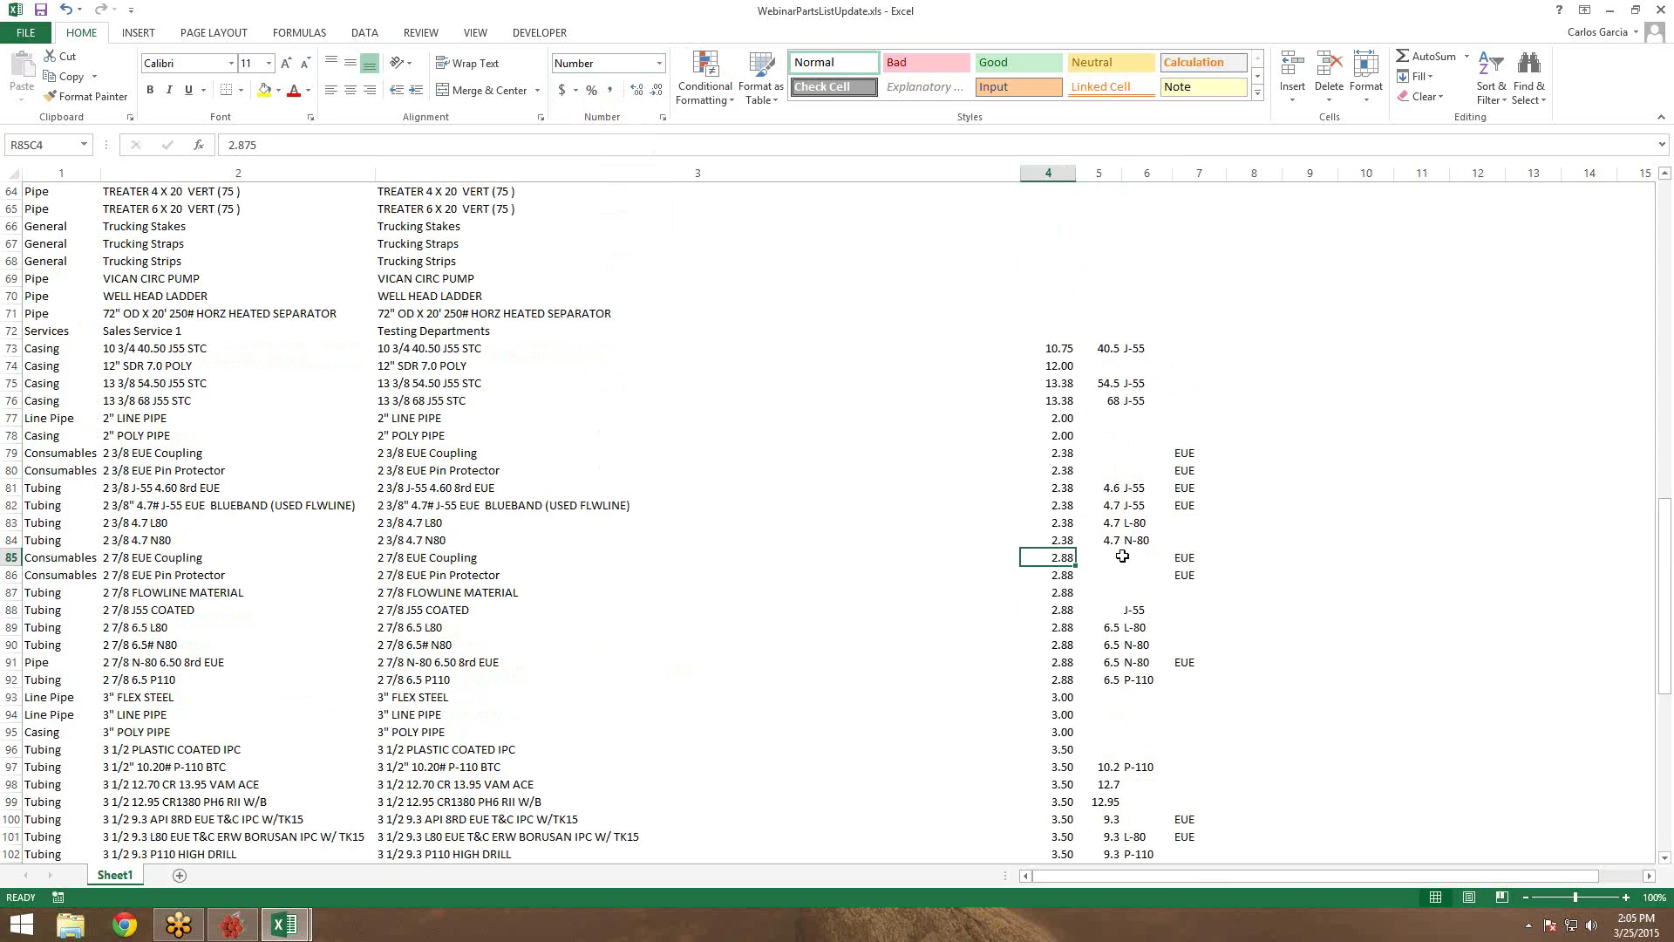
left_click(1082, 502)
scroll(1099, 506, "down", 13)
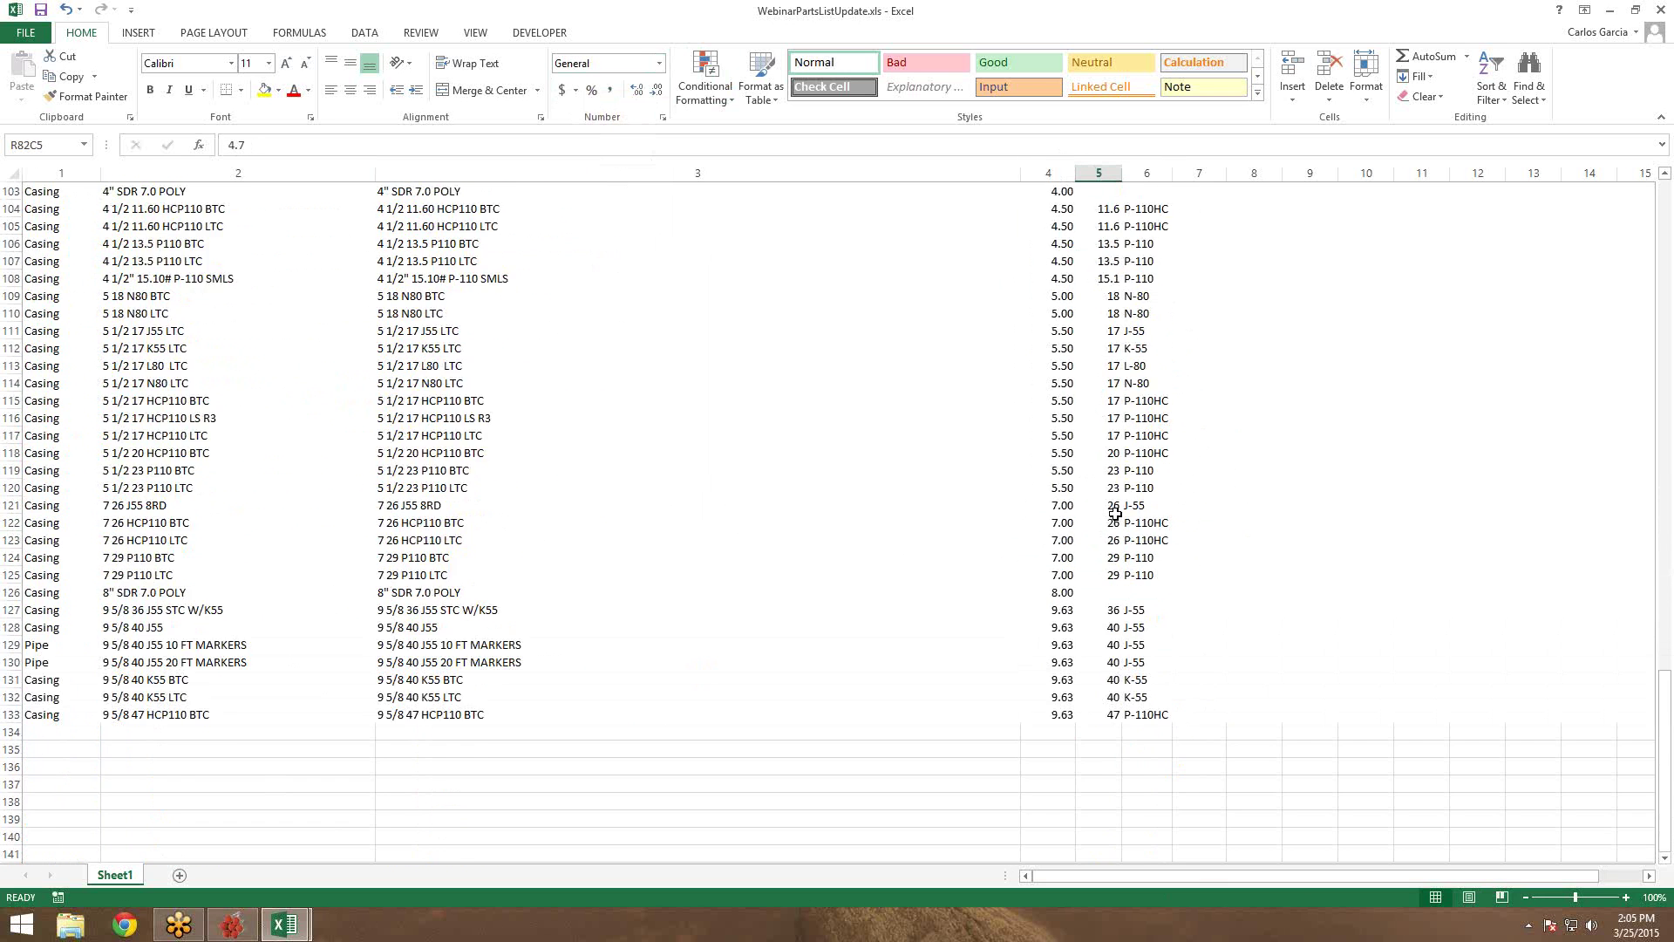
scroll(1115, 514, "up", 8)
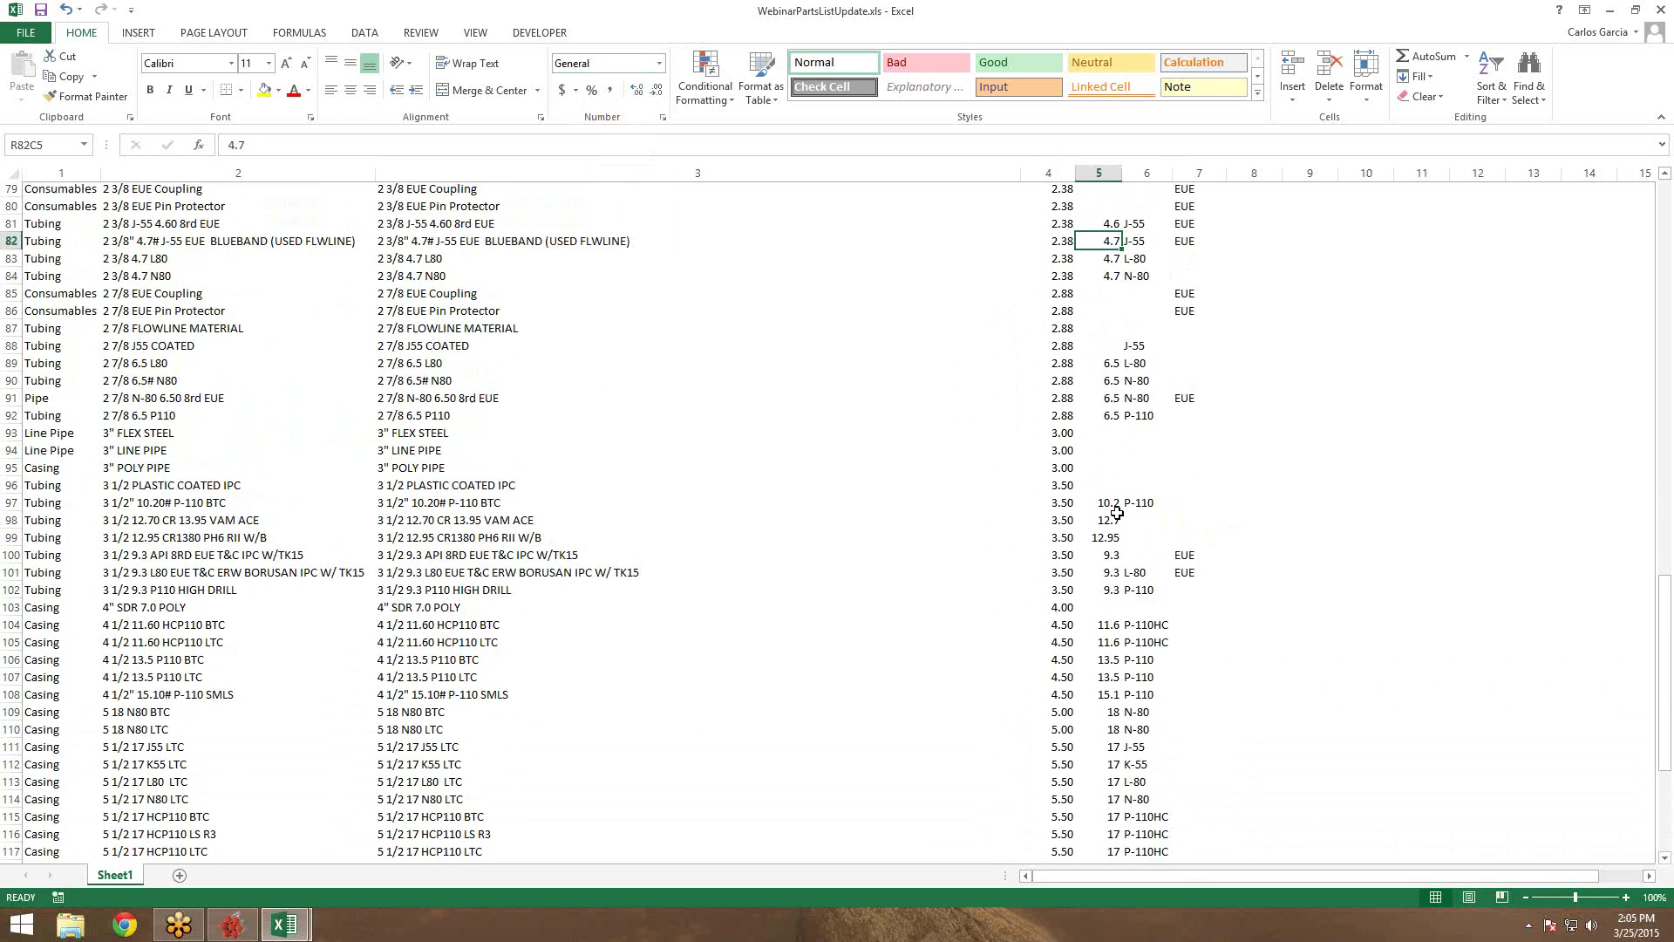
scroll(1116, 513, "up", 5)
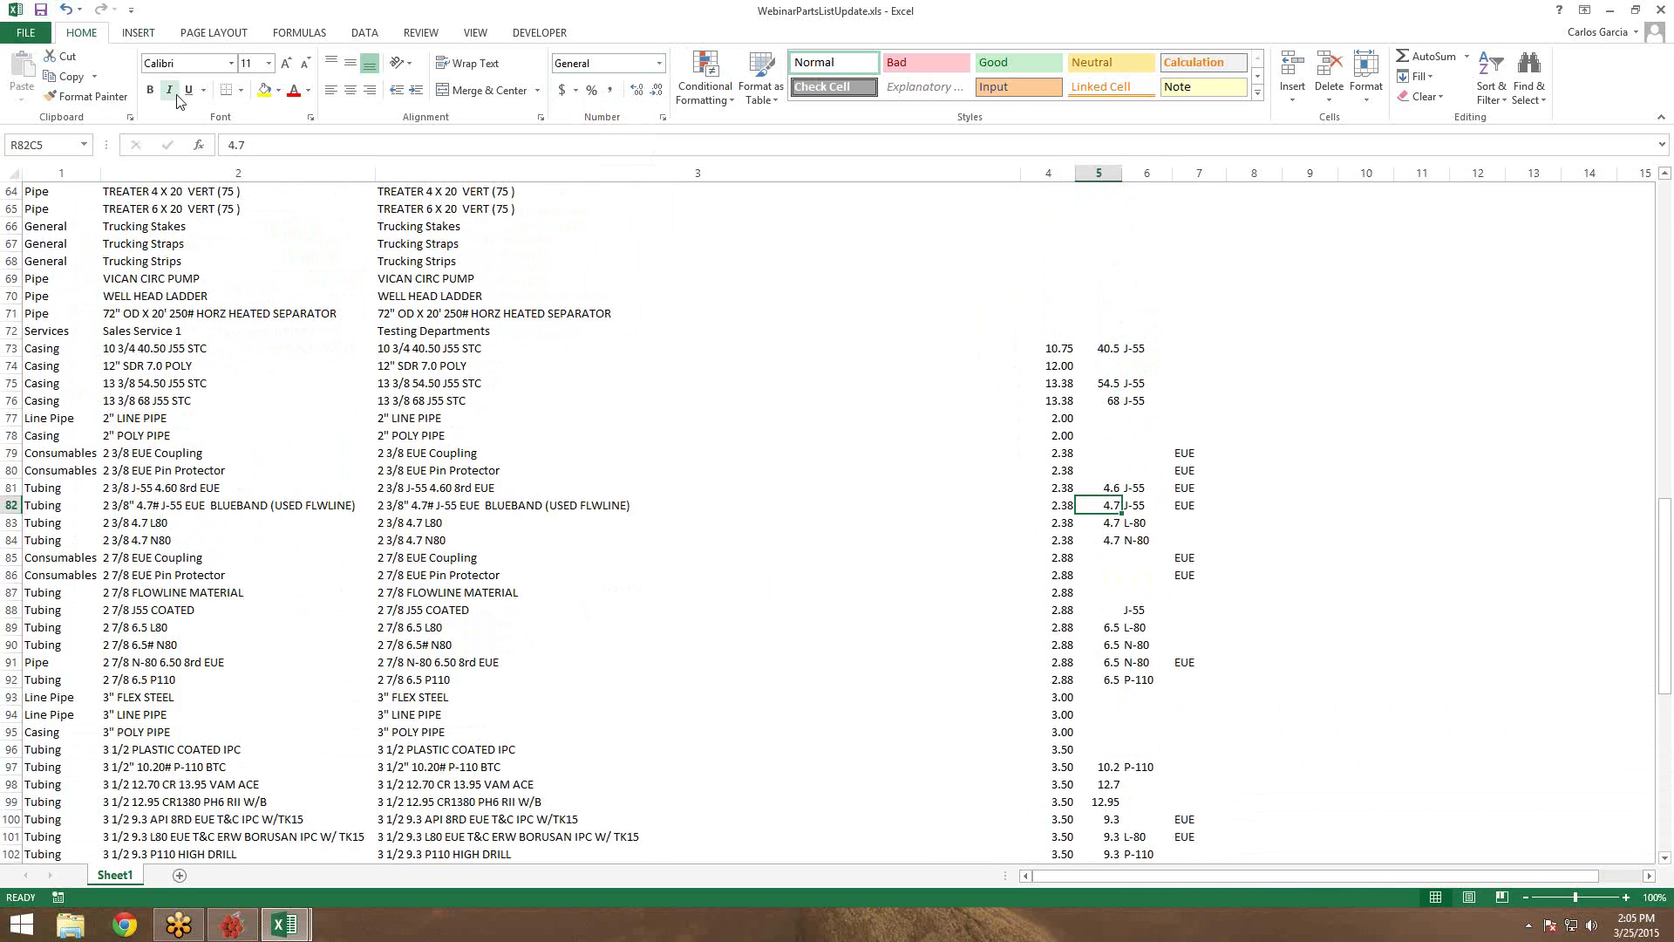
left_click(1138, 401)
scroll(1186, 353, "up", 20)
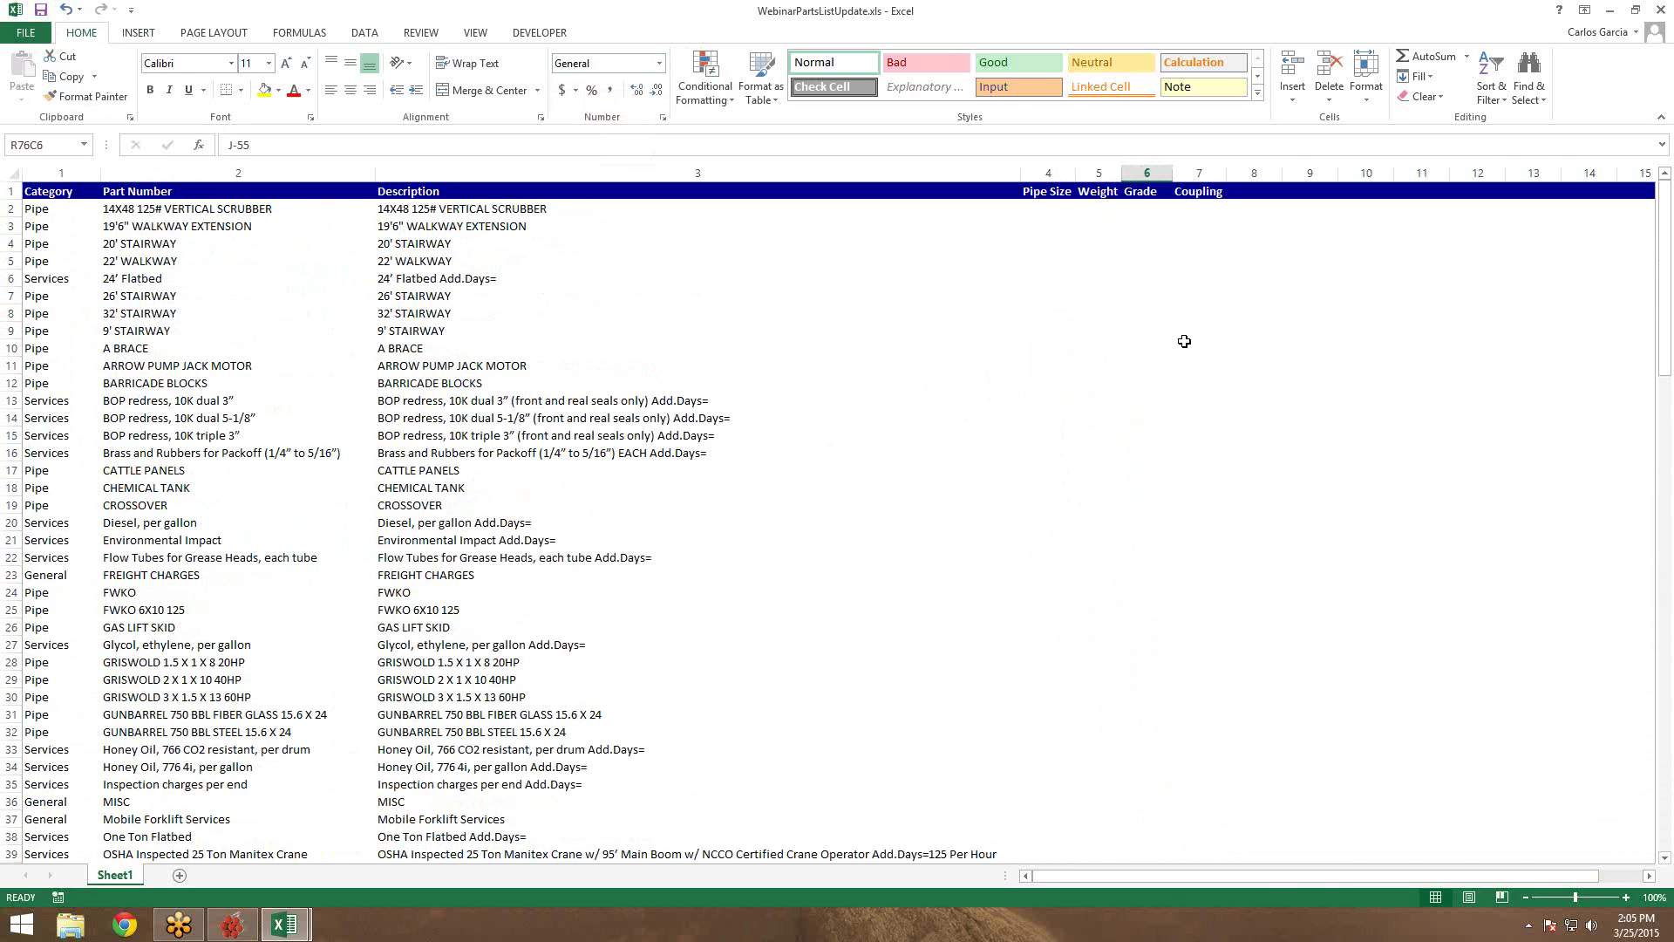
scroll(1184, 341, "down", 17)
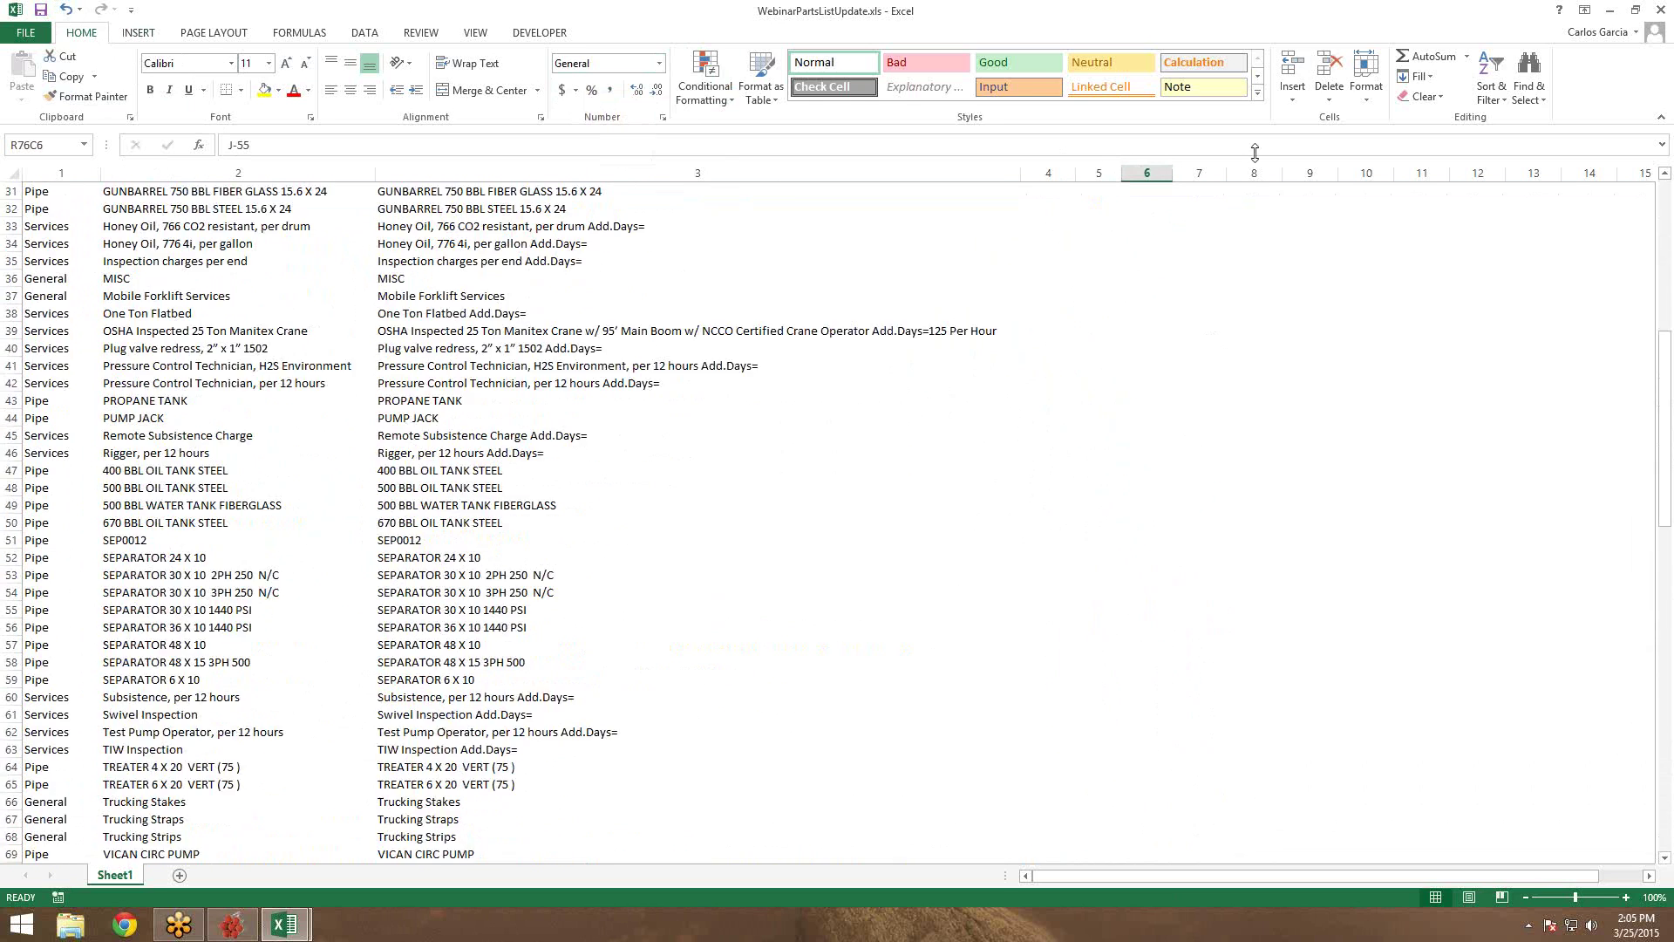
scroll(1114, 419, "down", 1)
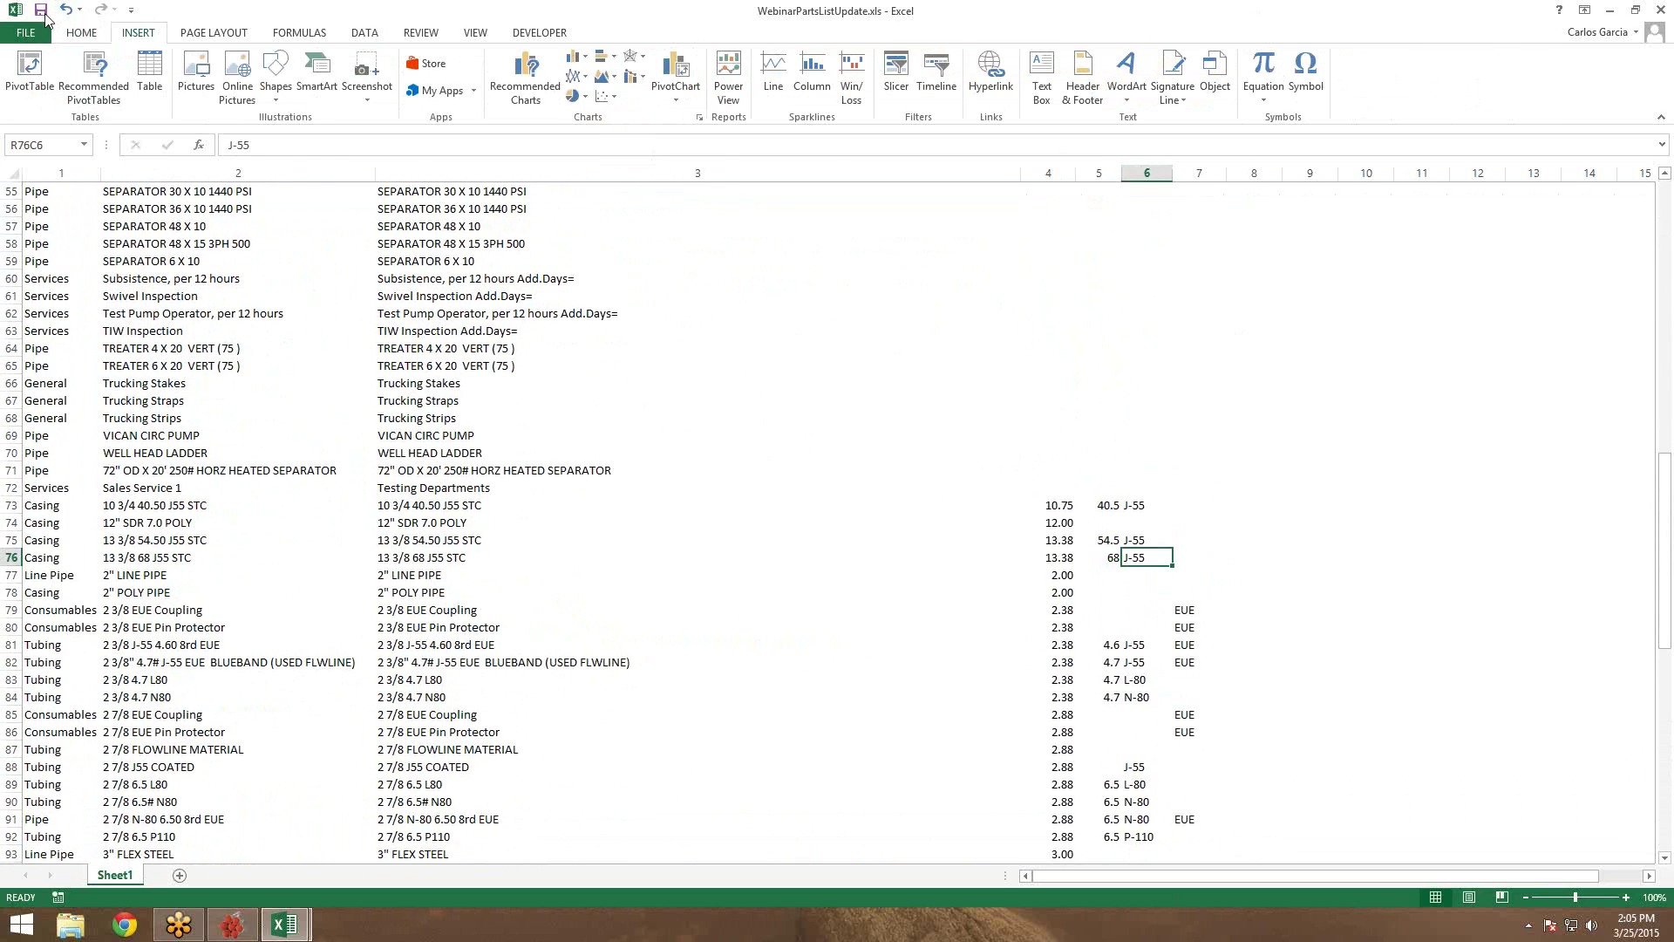
Return to Oil Country OS, close the Master Part List and start General Import (Preview) from the Admin Console
left_click(1609, 10)
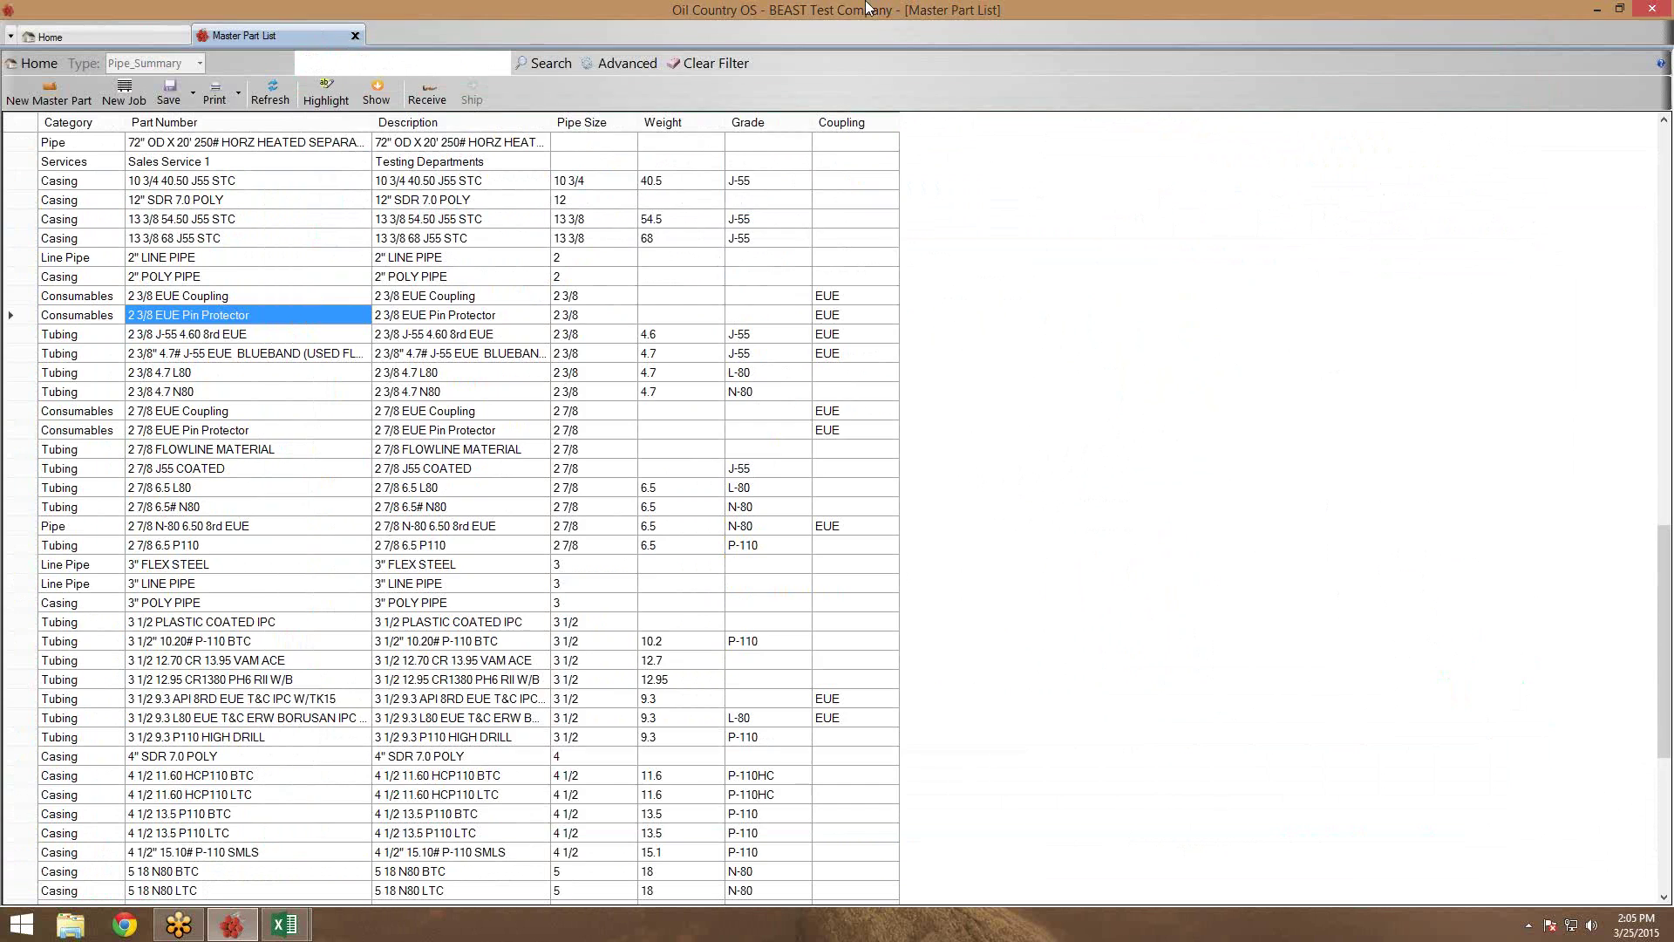
left_click(354, 35)
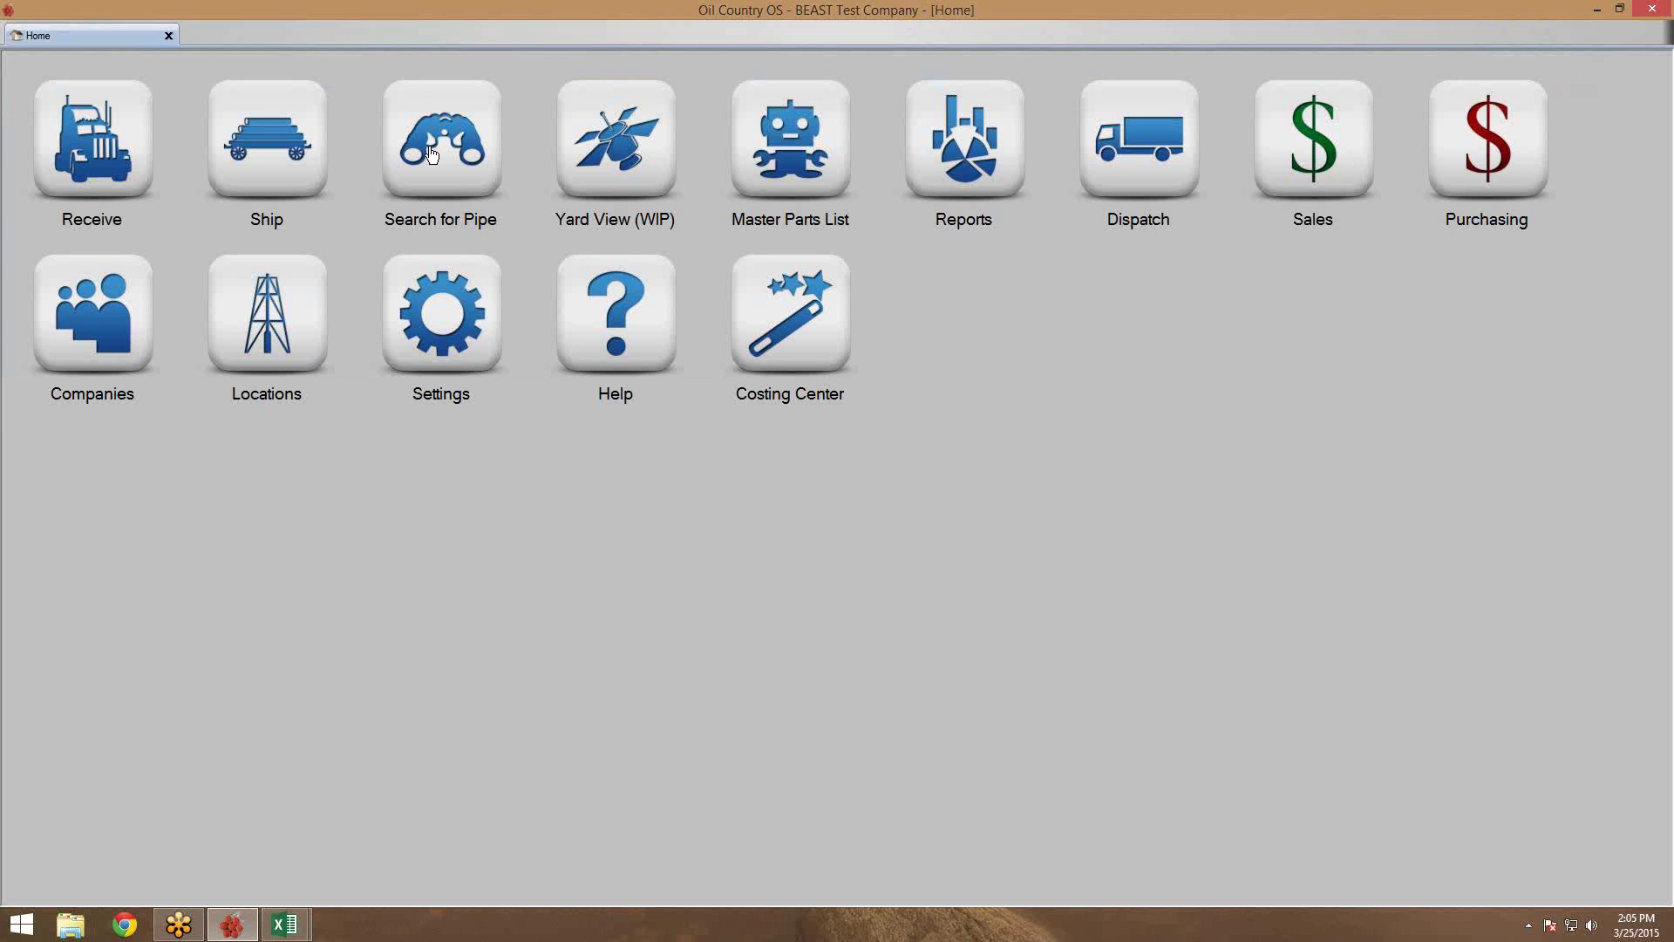
left_click(441, 301)
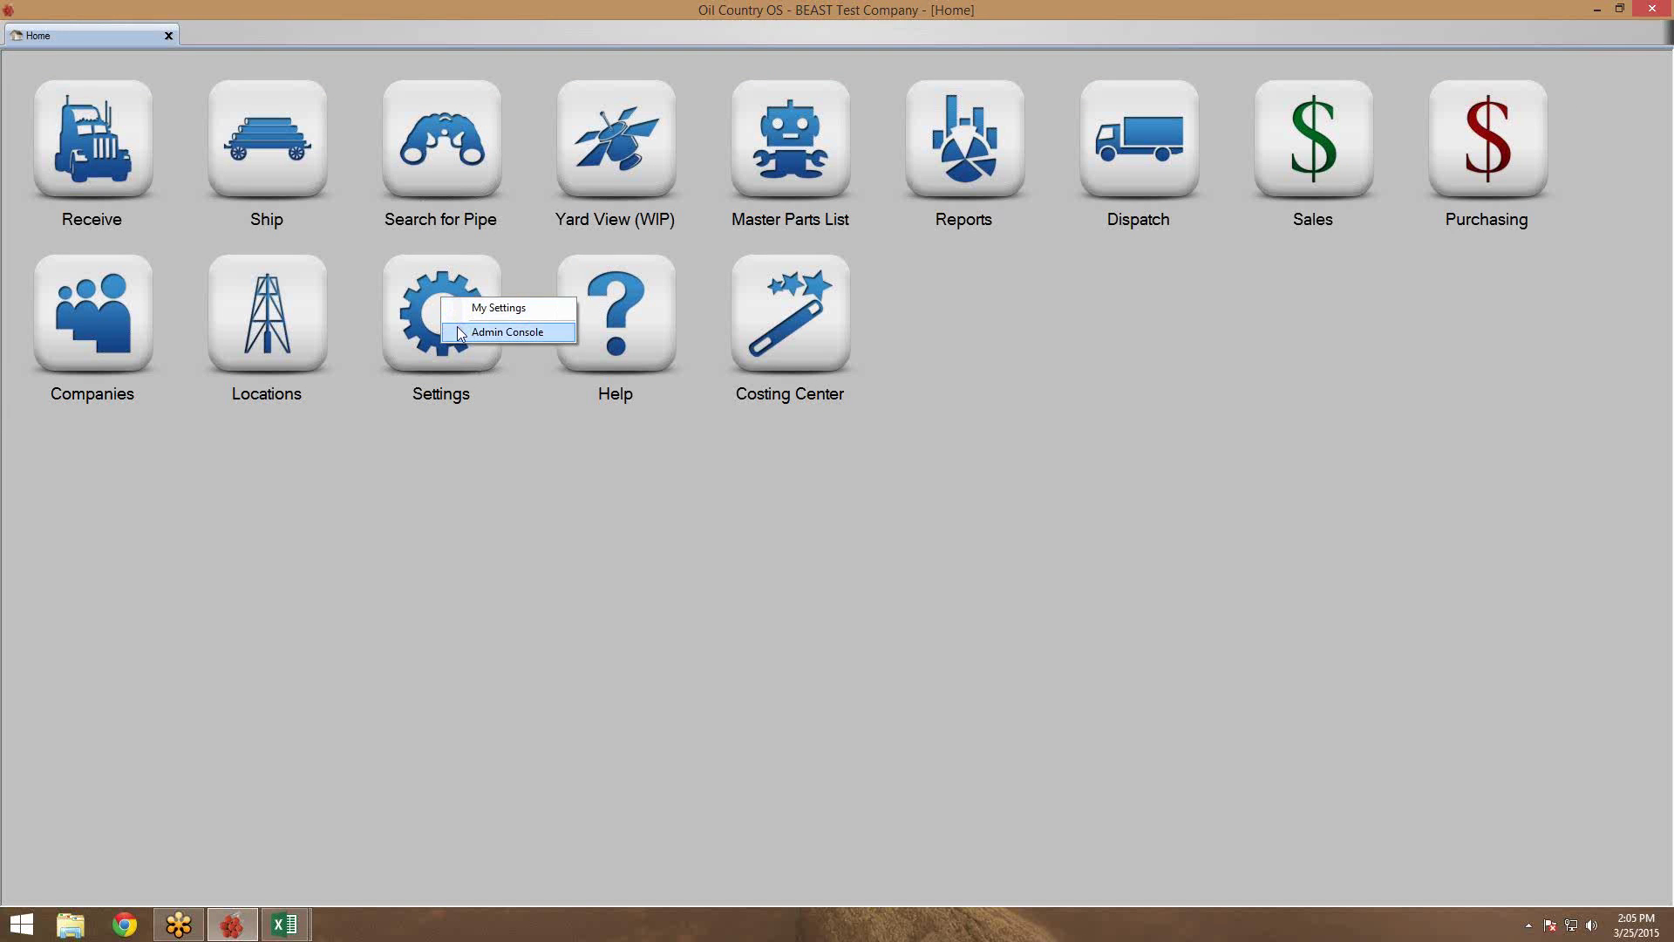
left_click(460, 332)
left_click(13, 30)
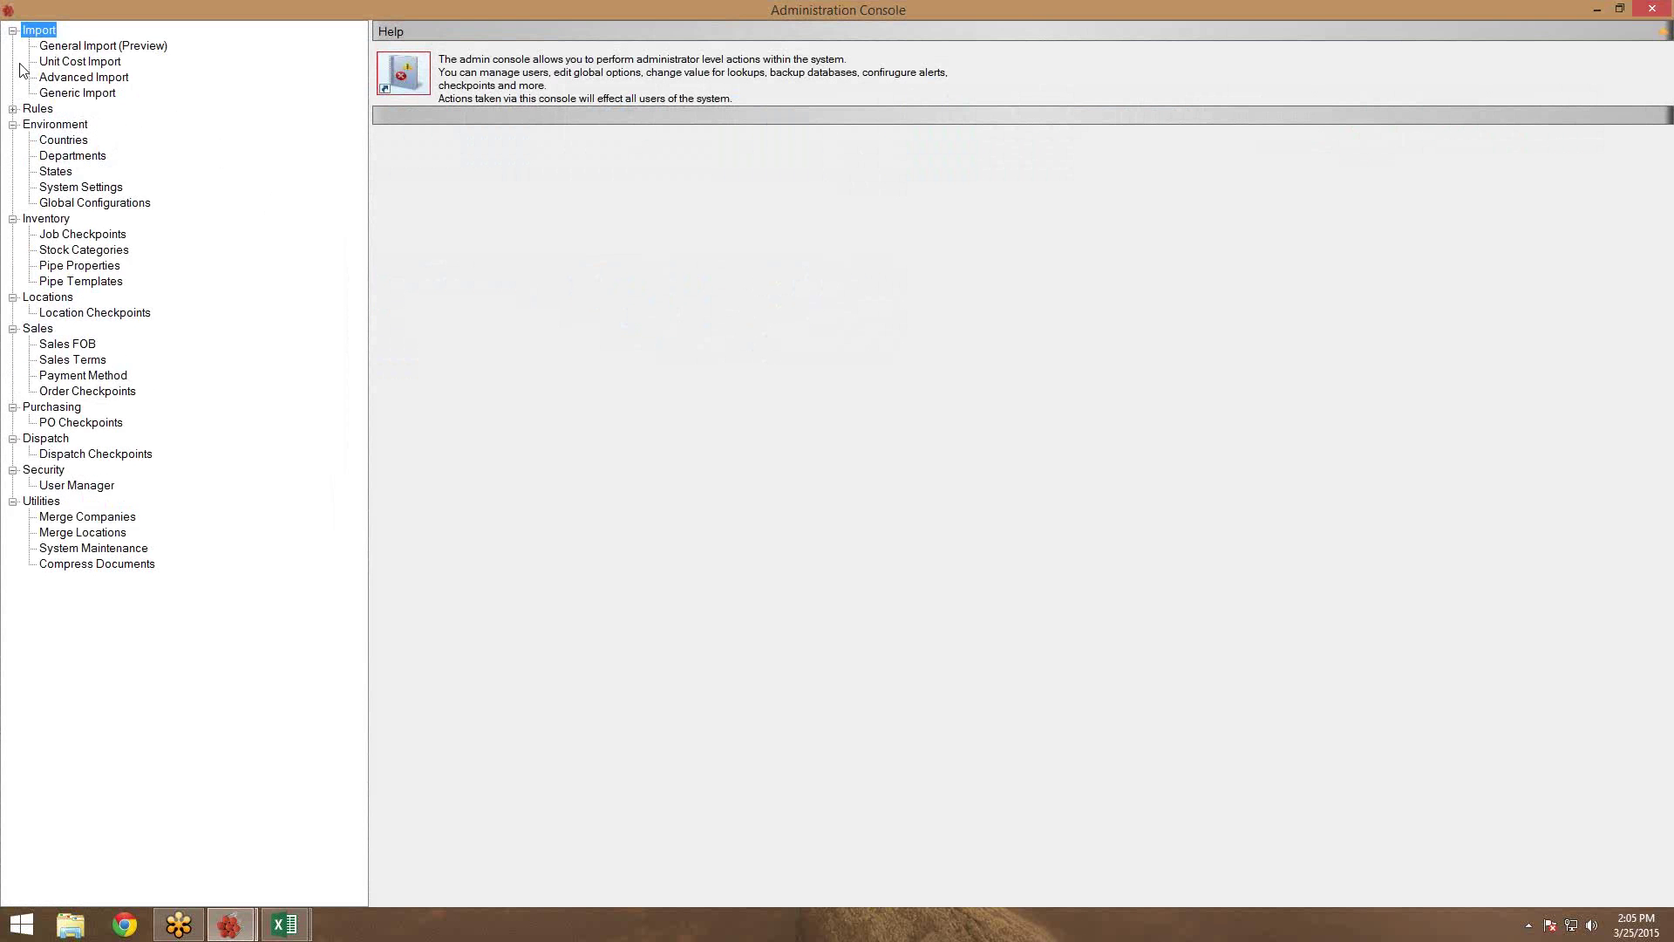
left_click(64, 45)
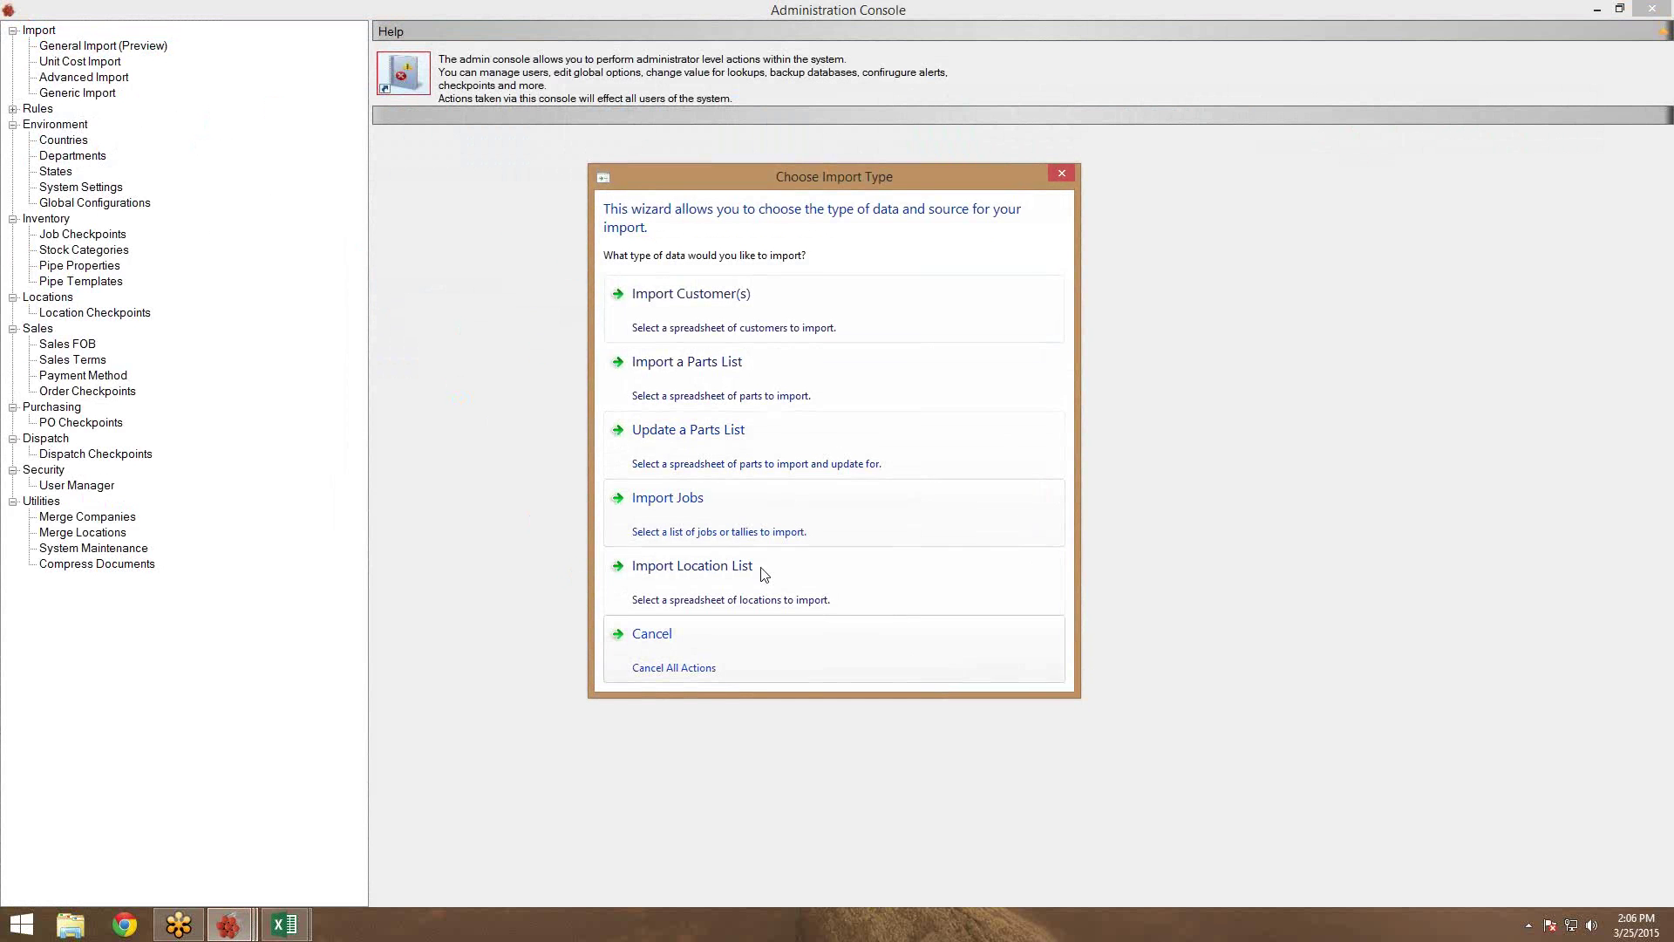
Run Update a Parts List with the Excel 2003-2007 file WebinarPartsListUpdate.xls, also updating the jobs that belong to these part numbers
left_click(722, 463)
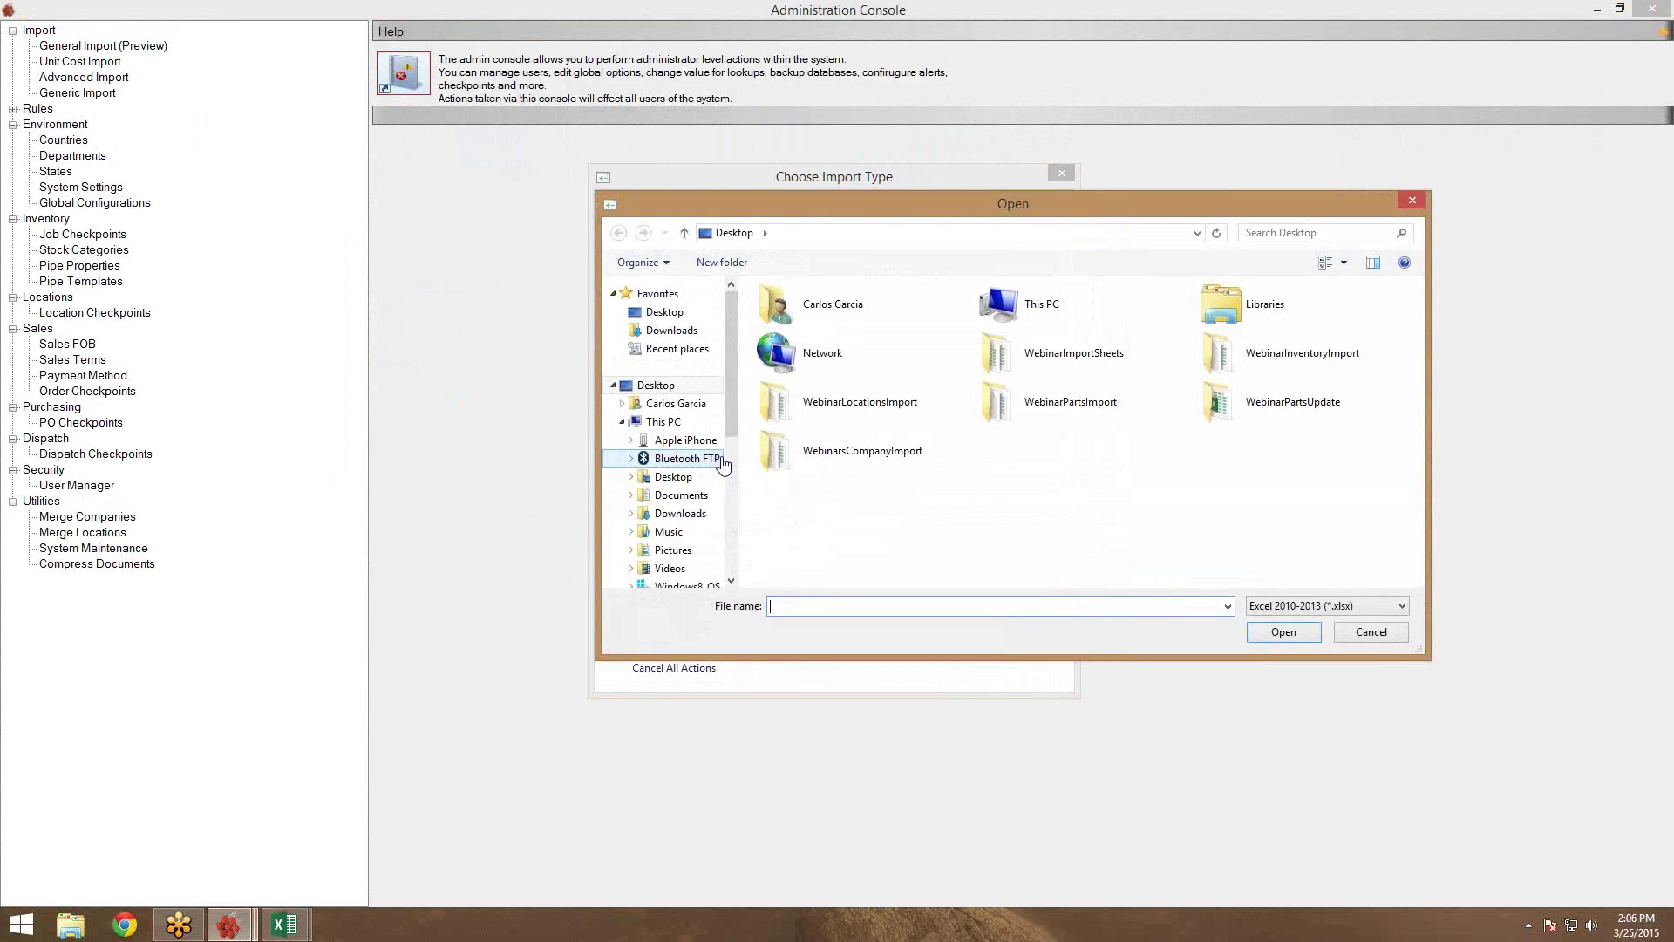
left_click(1393, 606)
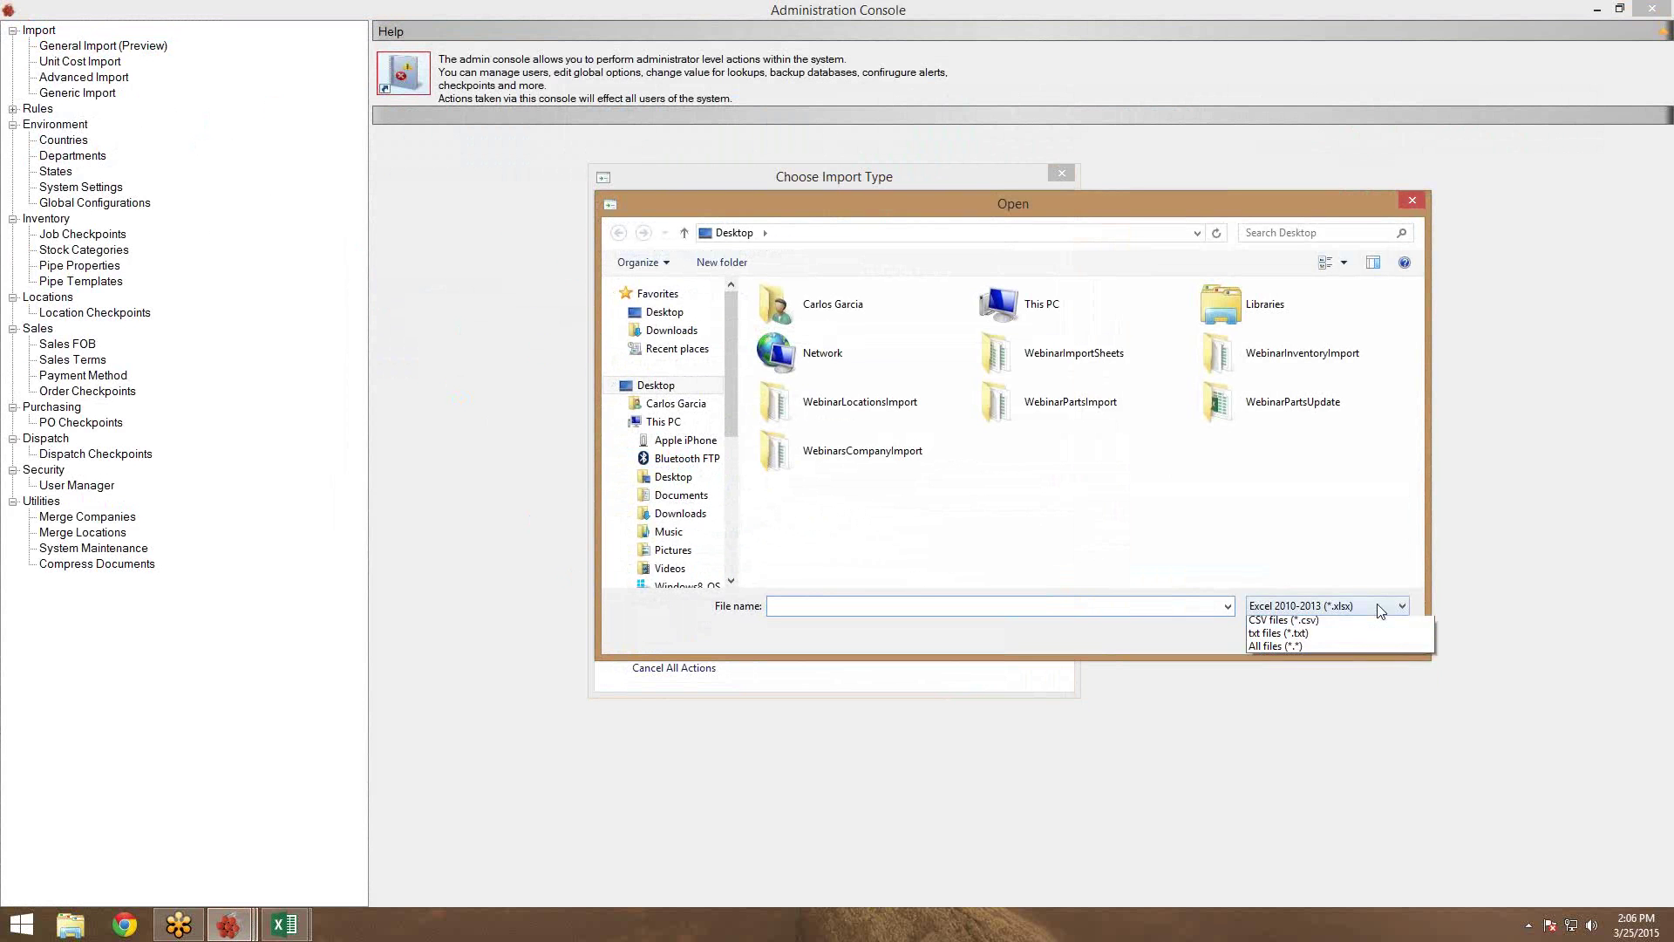
left_click(1264, 626)
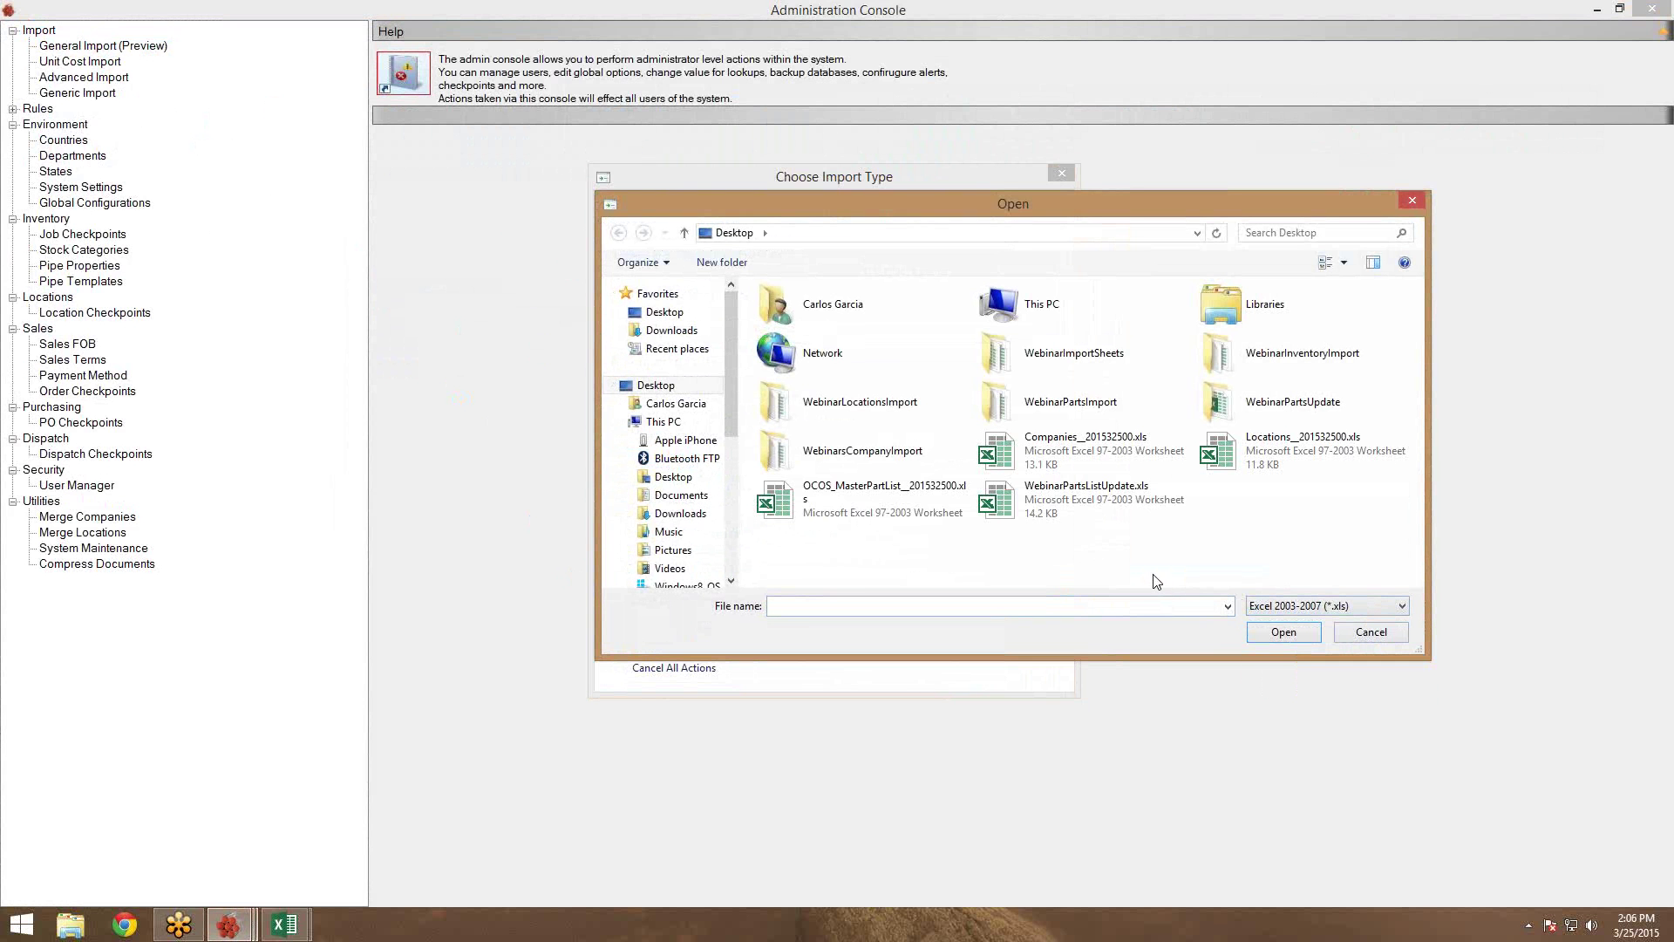
left_click(1109, 519)
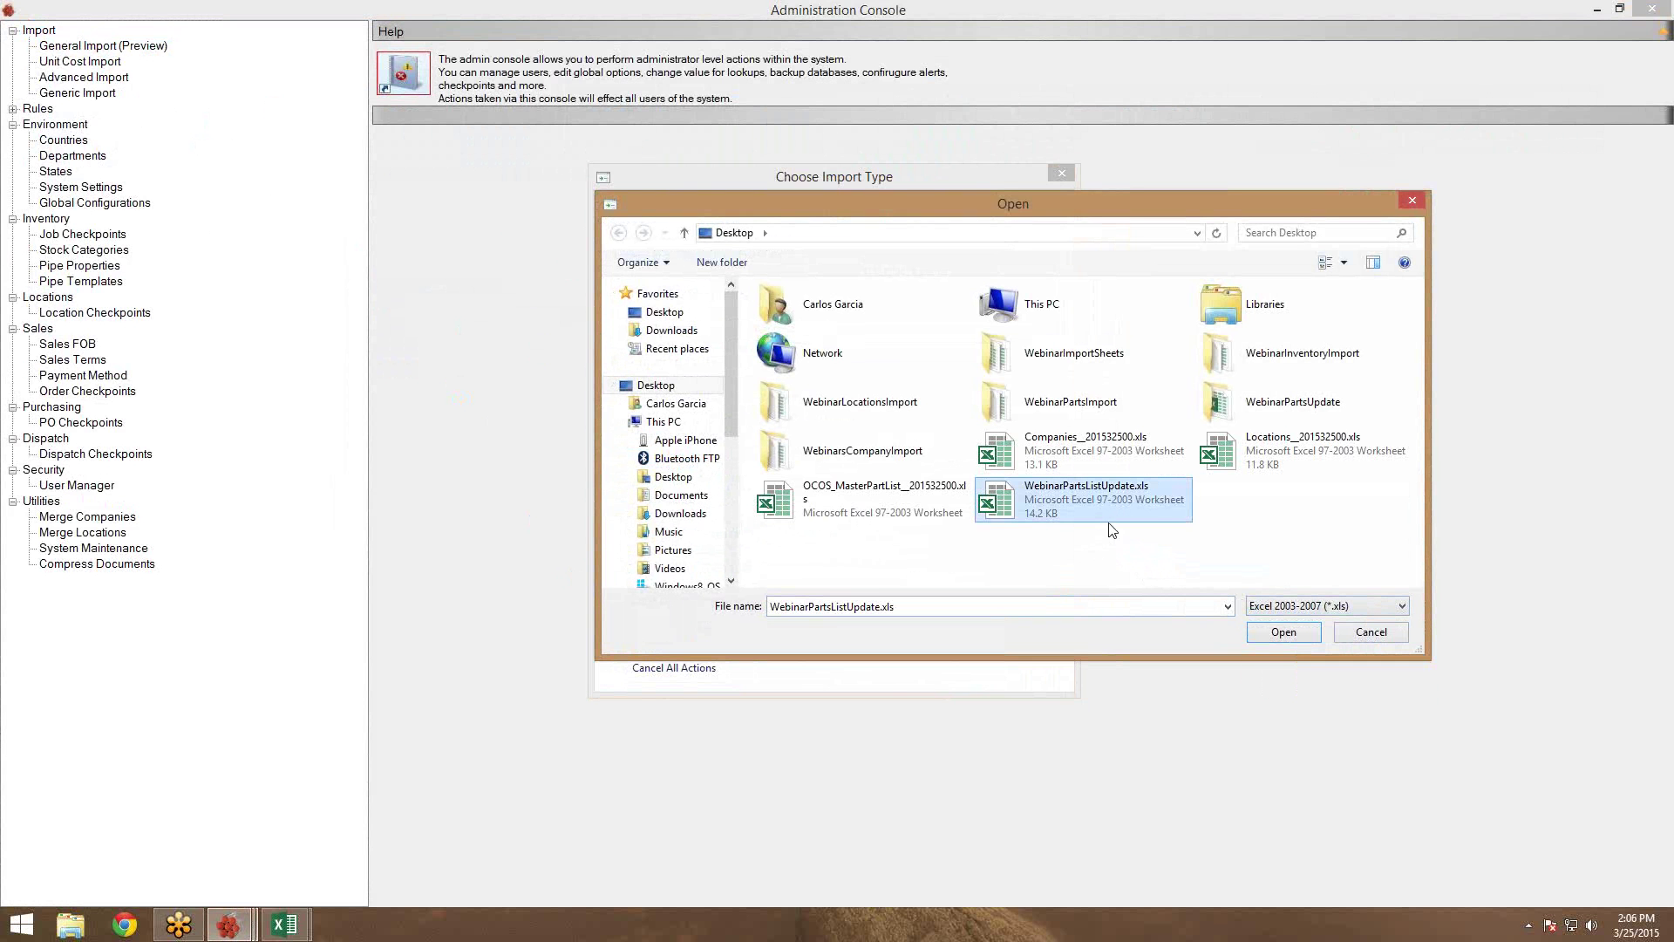
left_click(1282, 637)
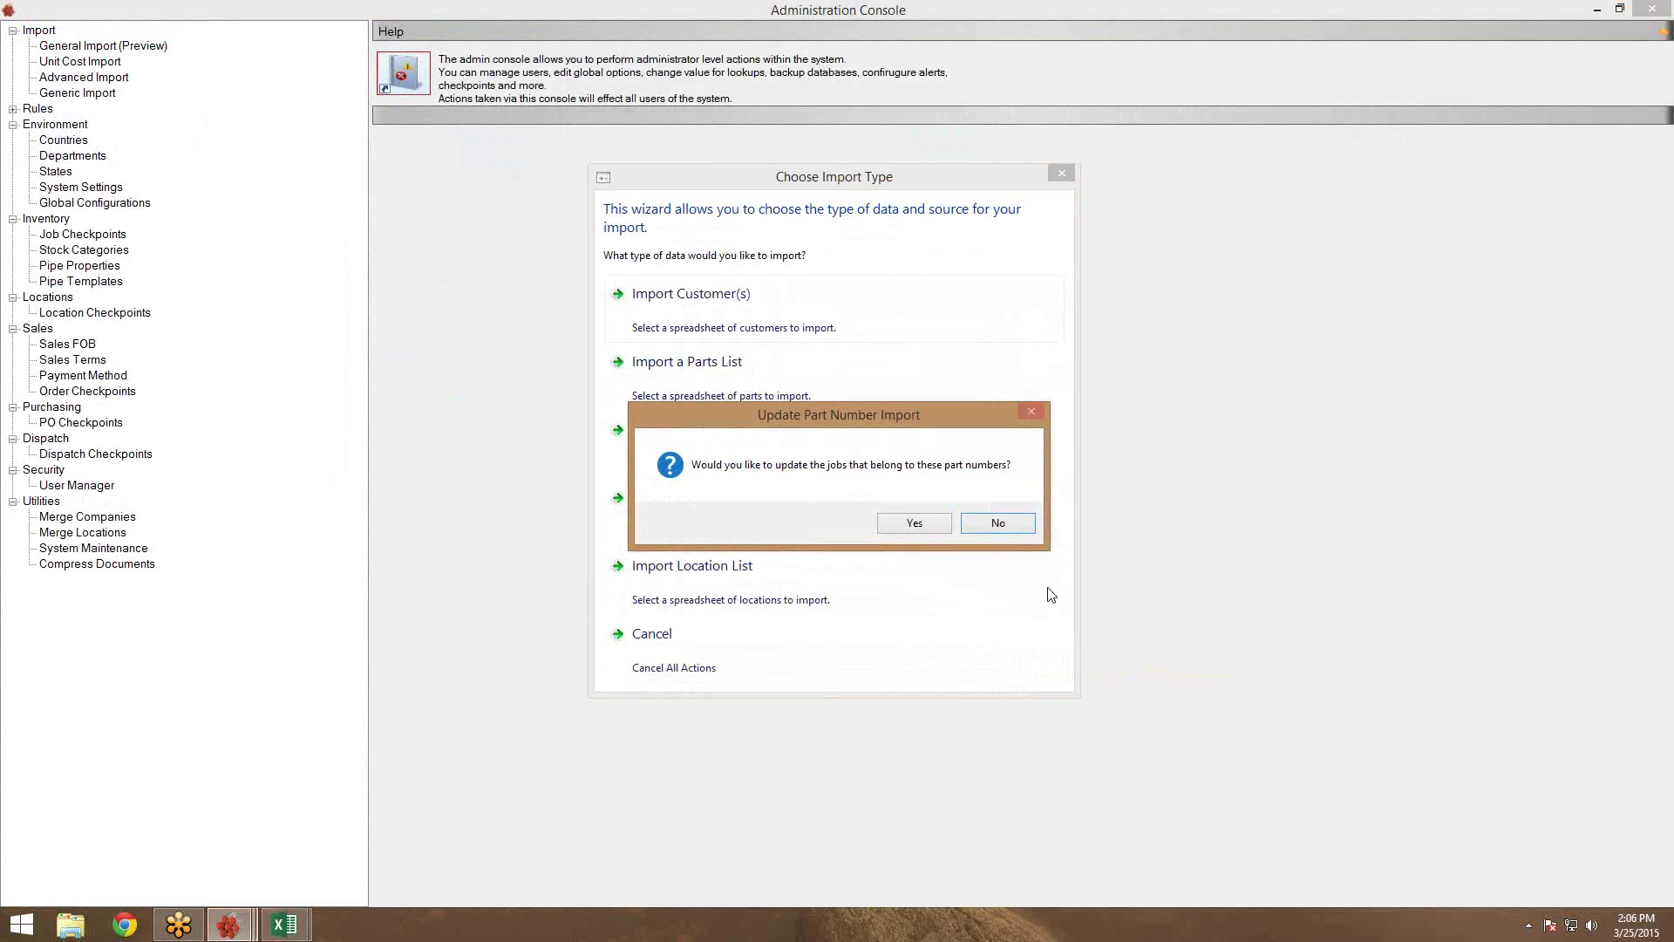
left_click(916, 524)
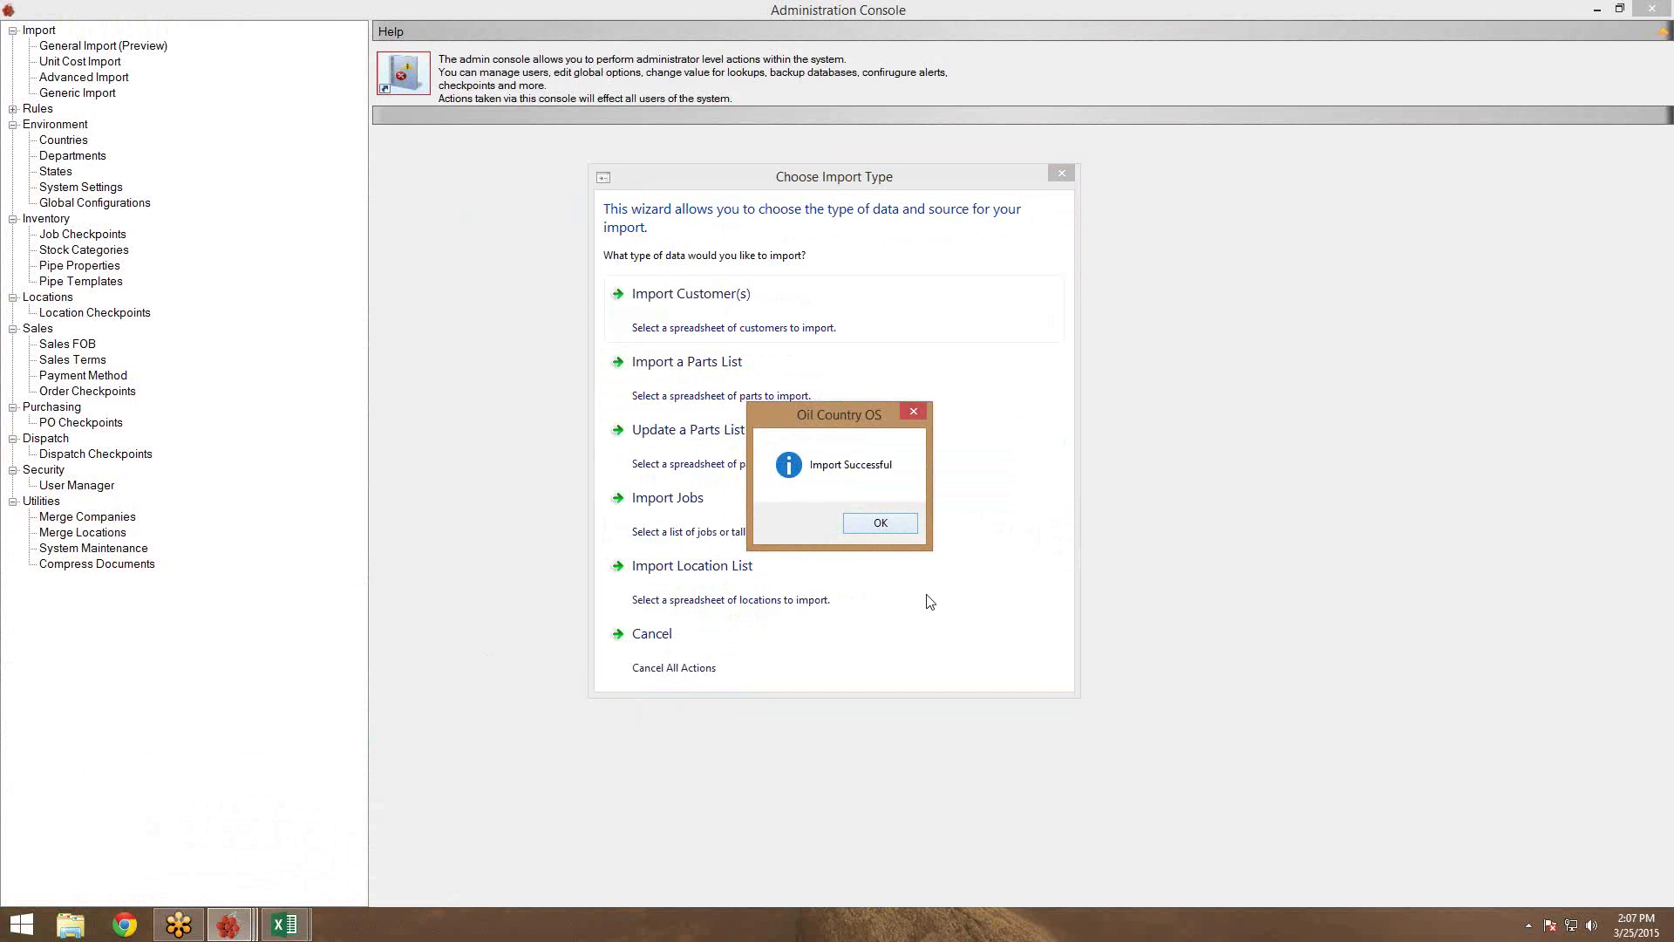
left_click(880, 523)
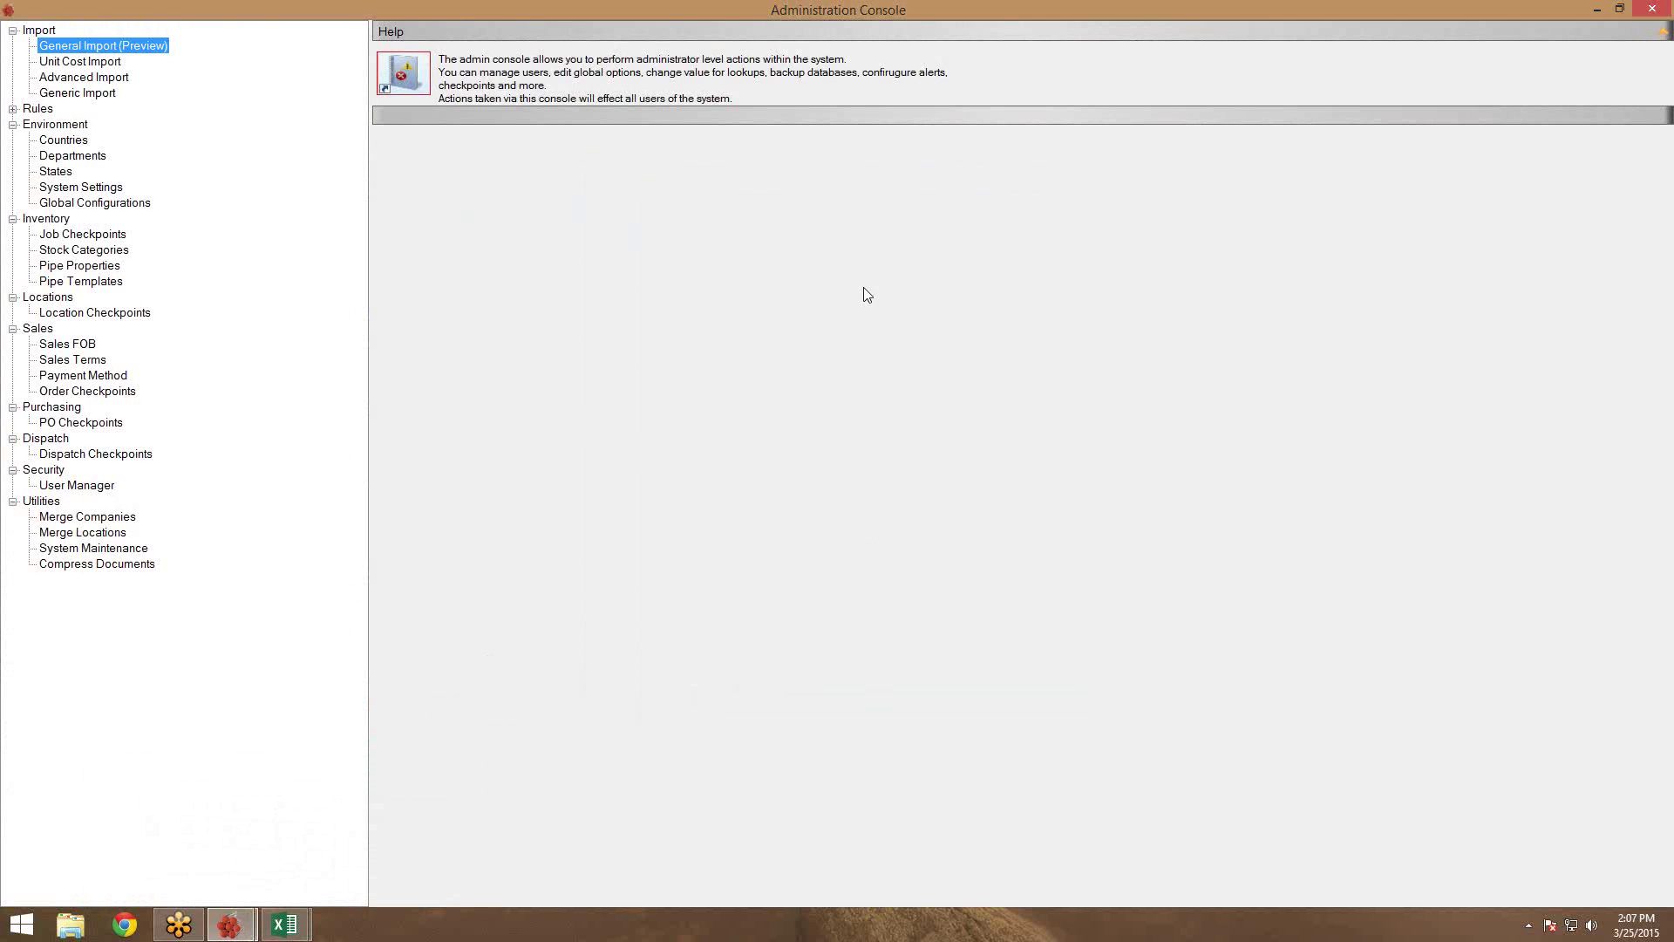
Leave the Administration Console and list all parts in the Master Part List to check the pipe sizes after the import
left_click_drag(827, 9, 809, 67)
left_click(1214, 61)
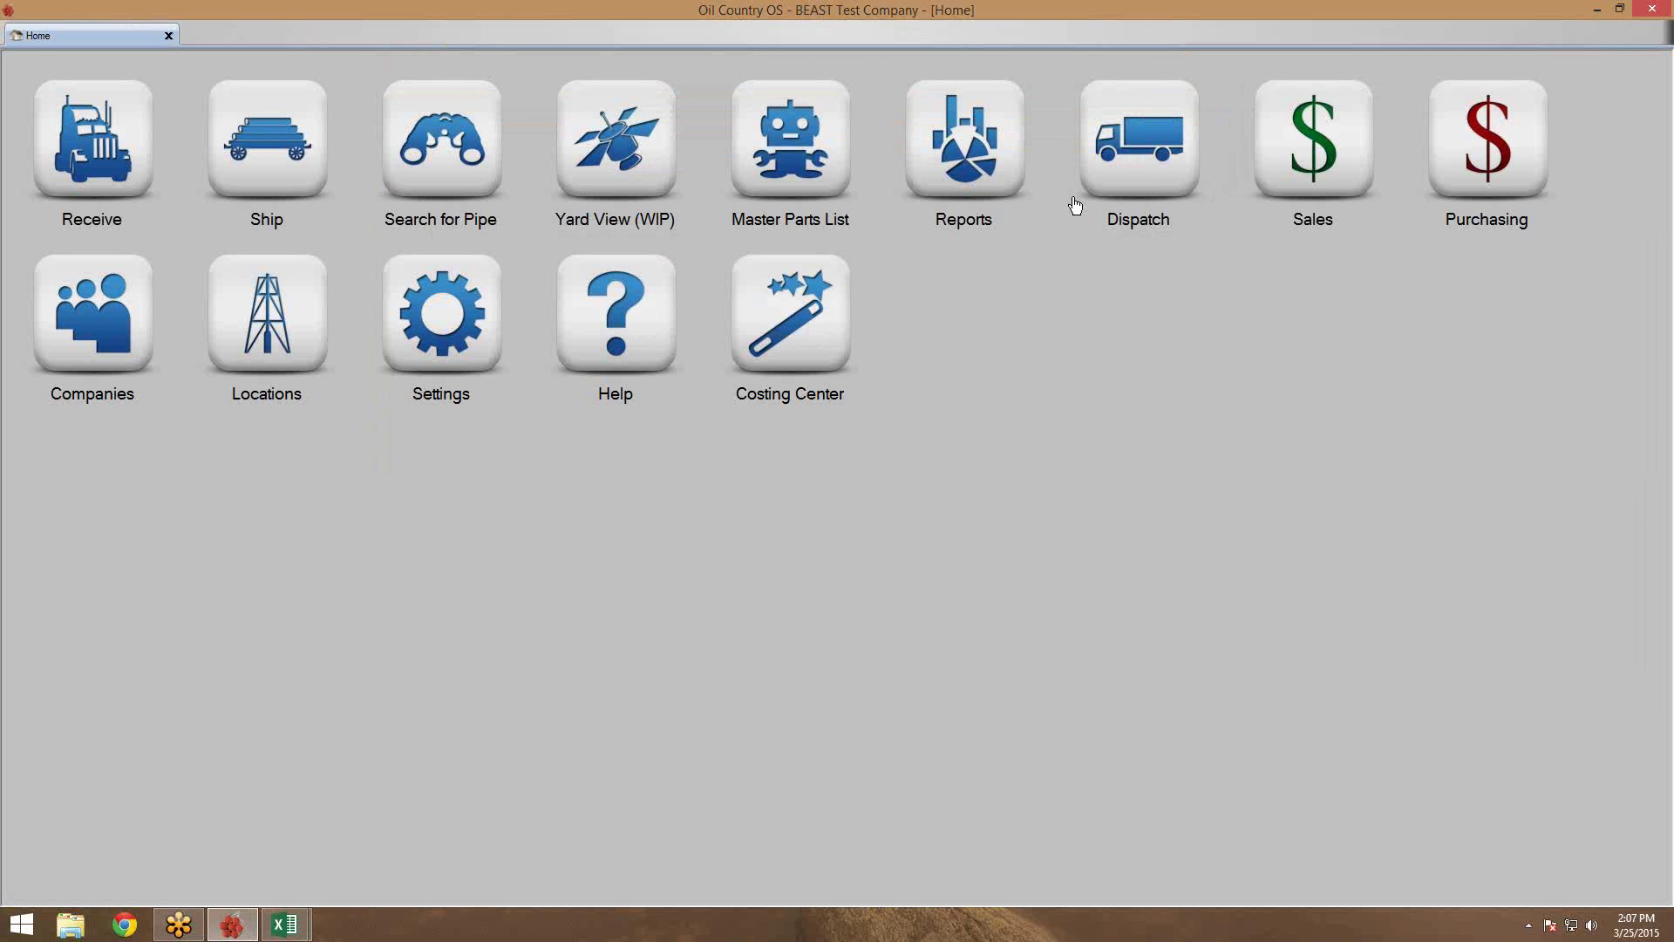
left_click(827, 166)
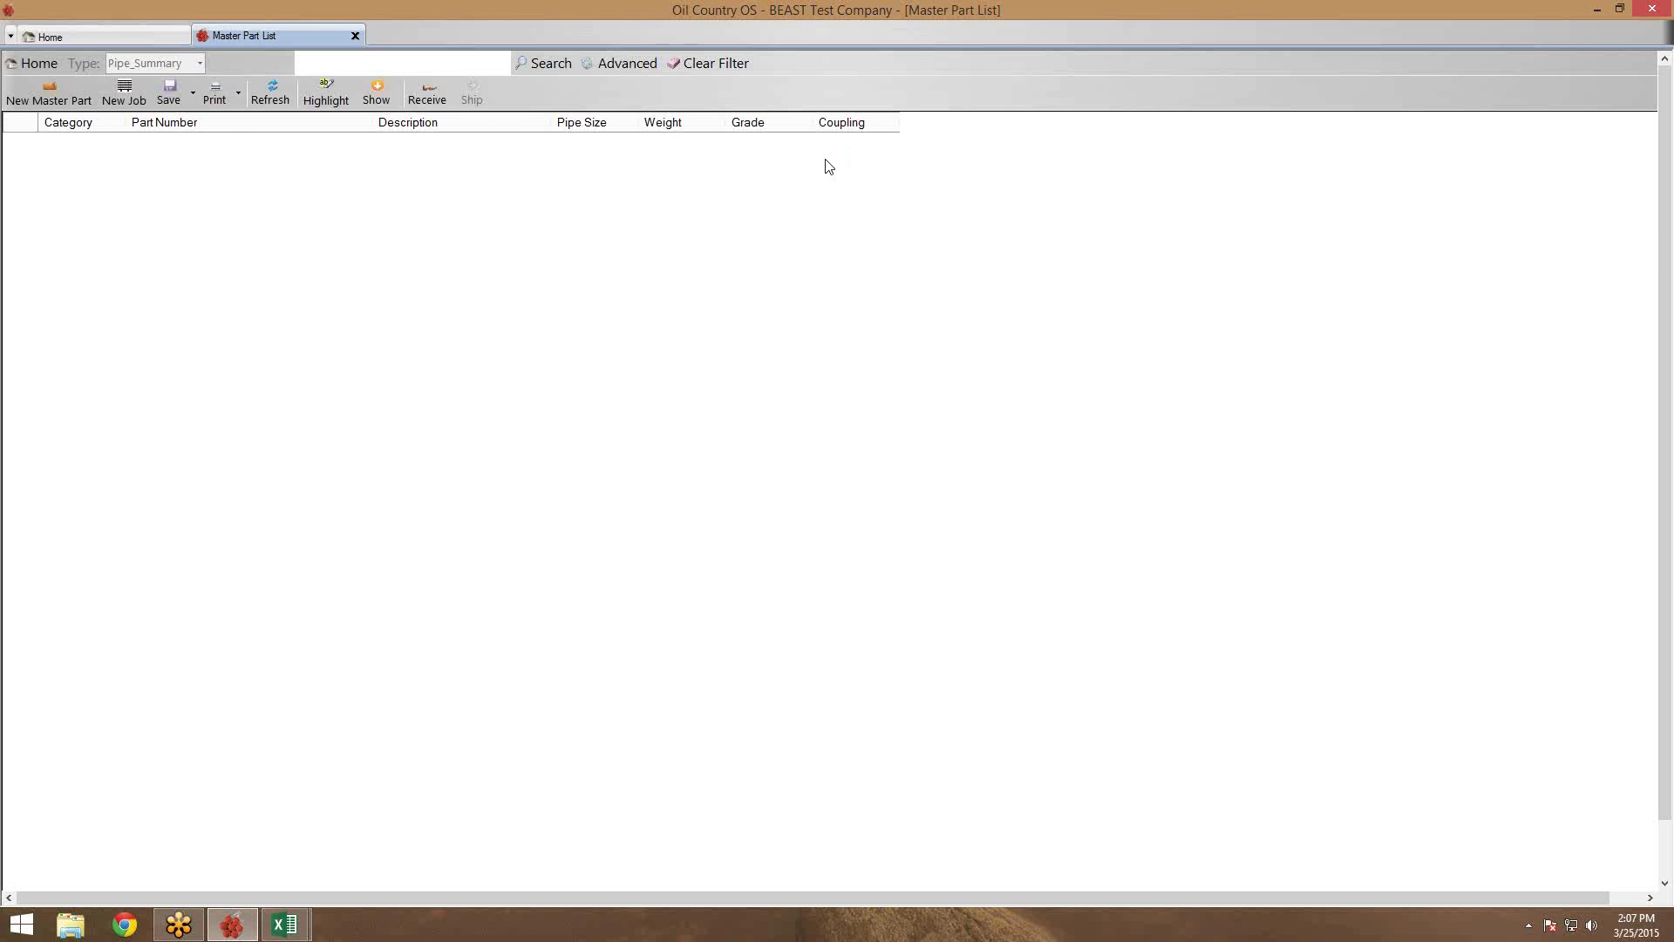
left_click(526, 66)
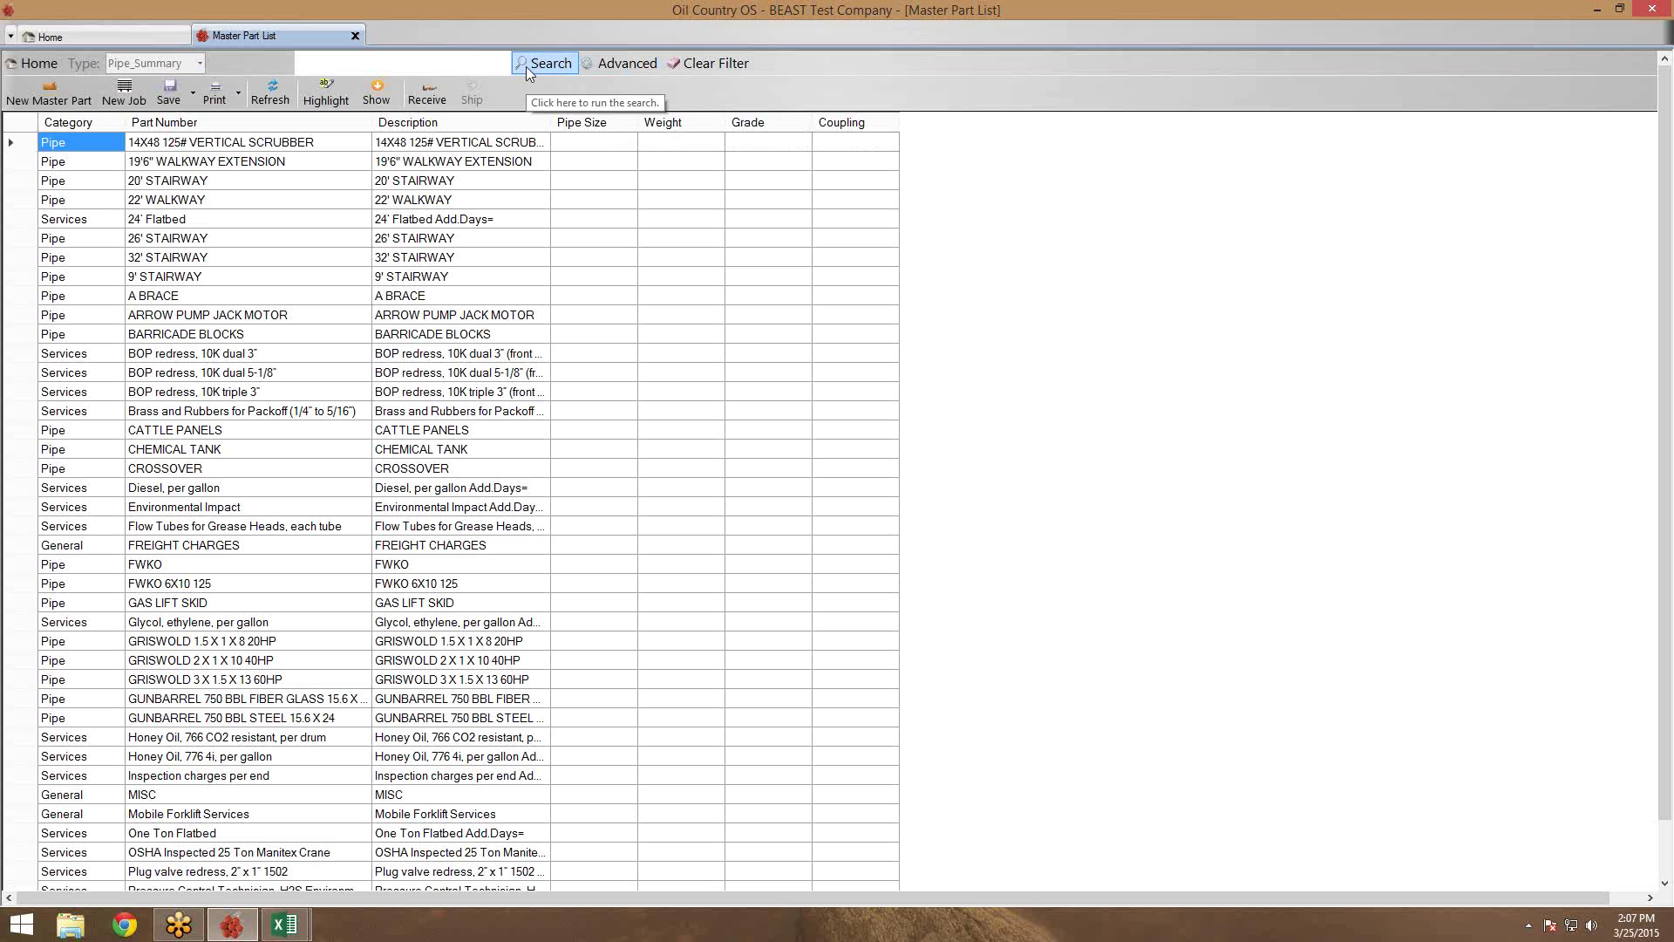
left_click(492, 321)
scroll(492, 323, "down", 20)
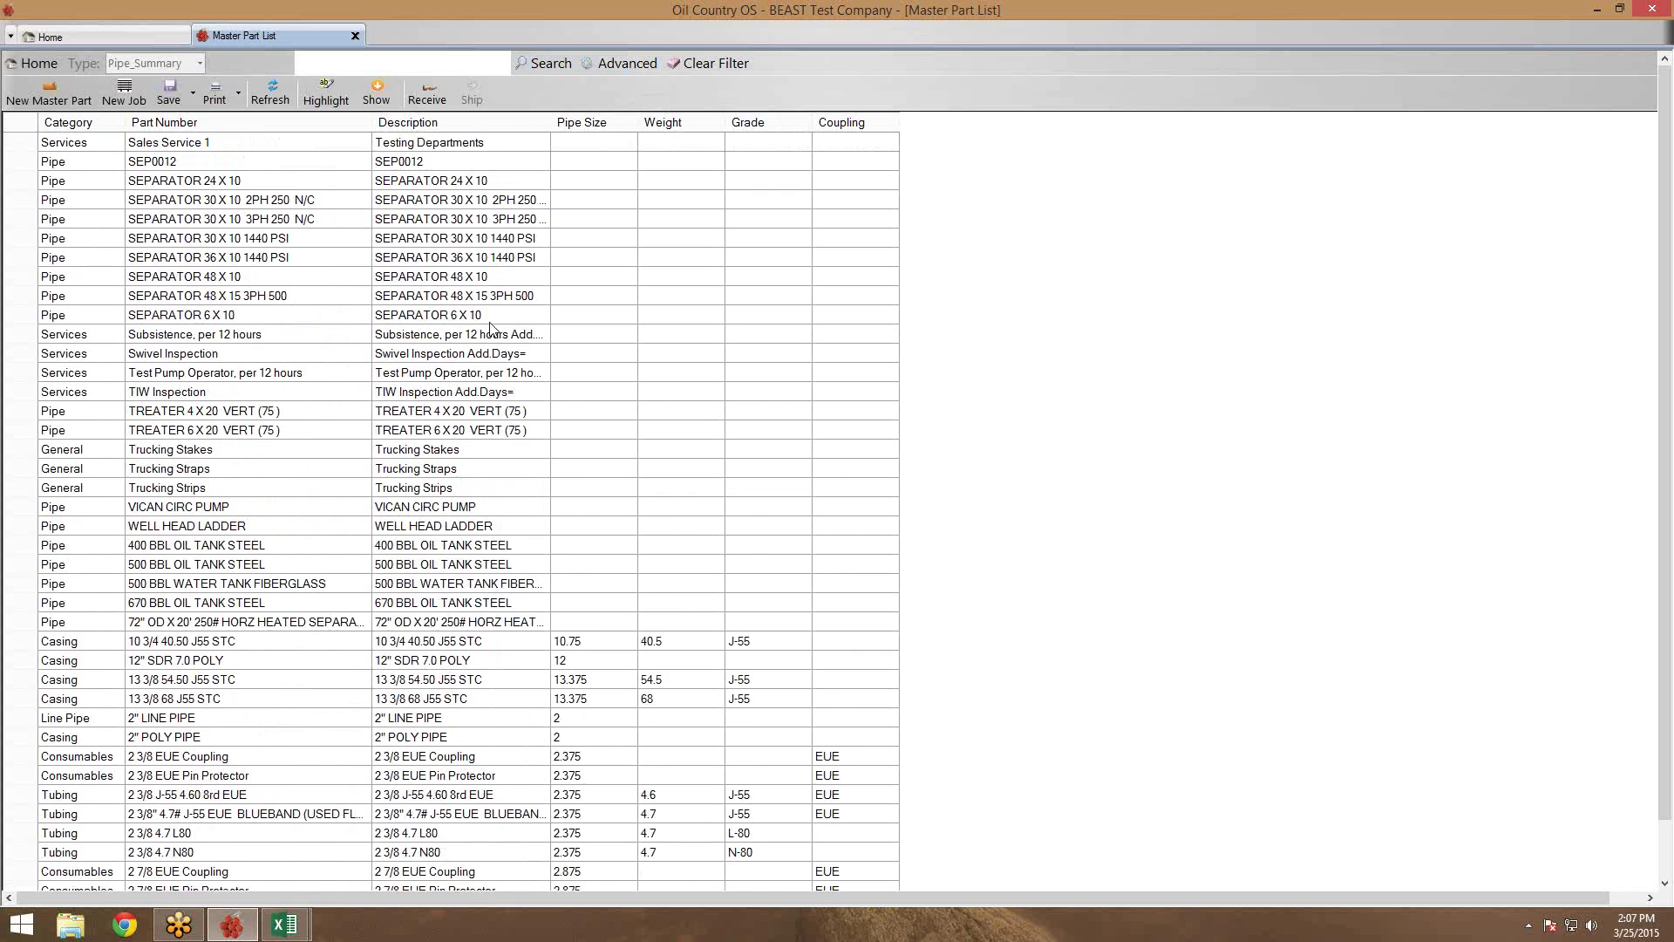
scroll(492, 331, "down", 4)
left_click(613, 505)
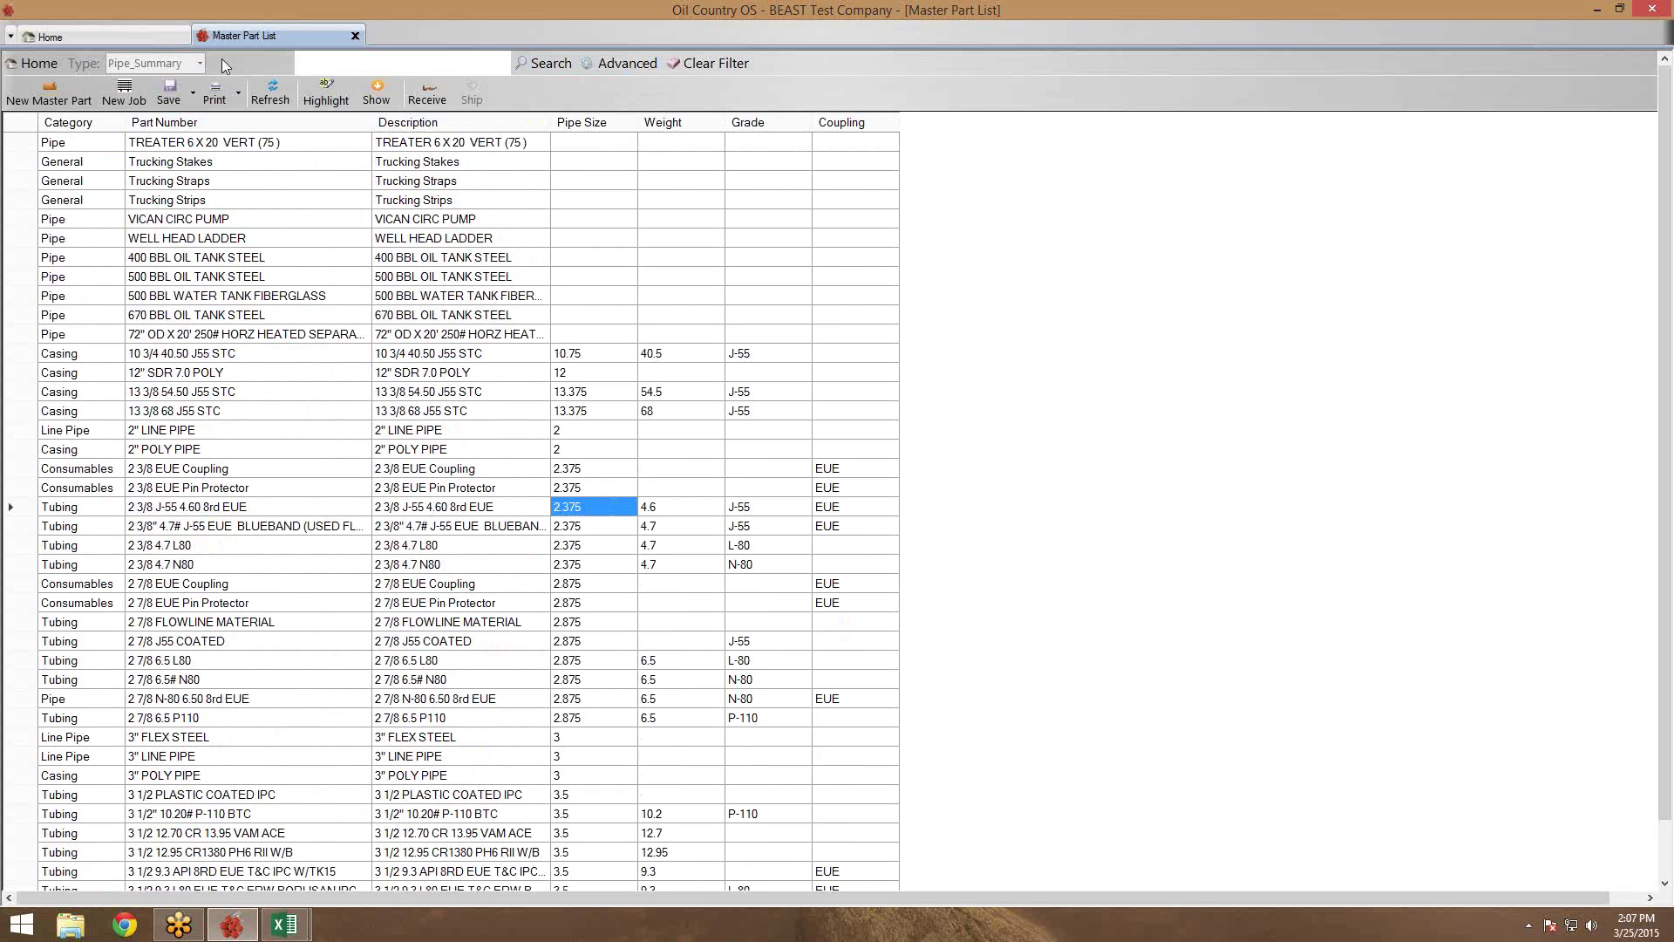
Open Search for Pipe from the home screen and list all jobs without any filter
left_click(145, 35)
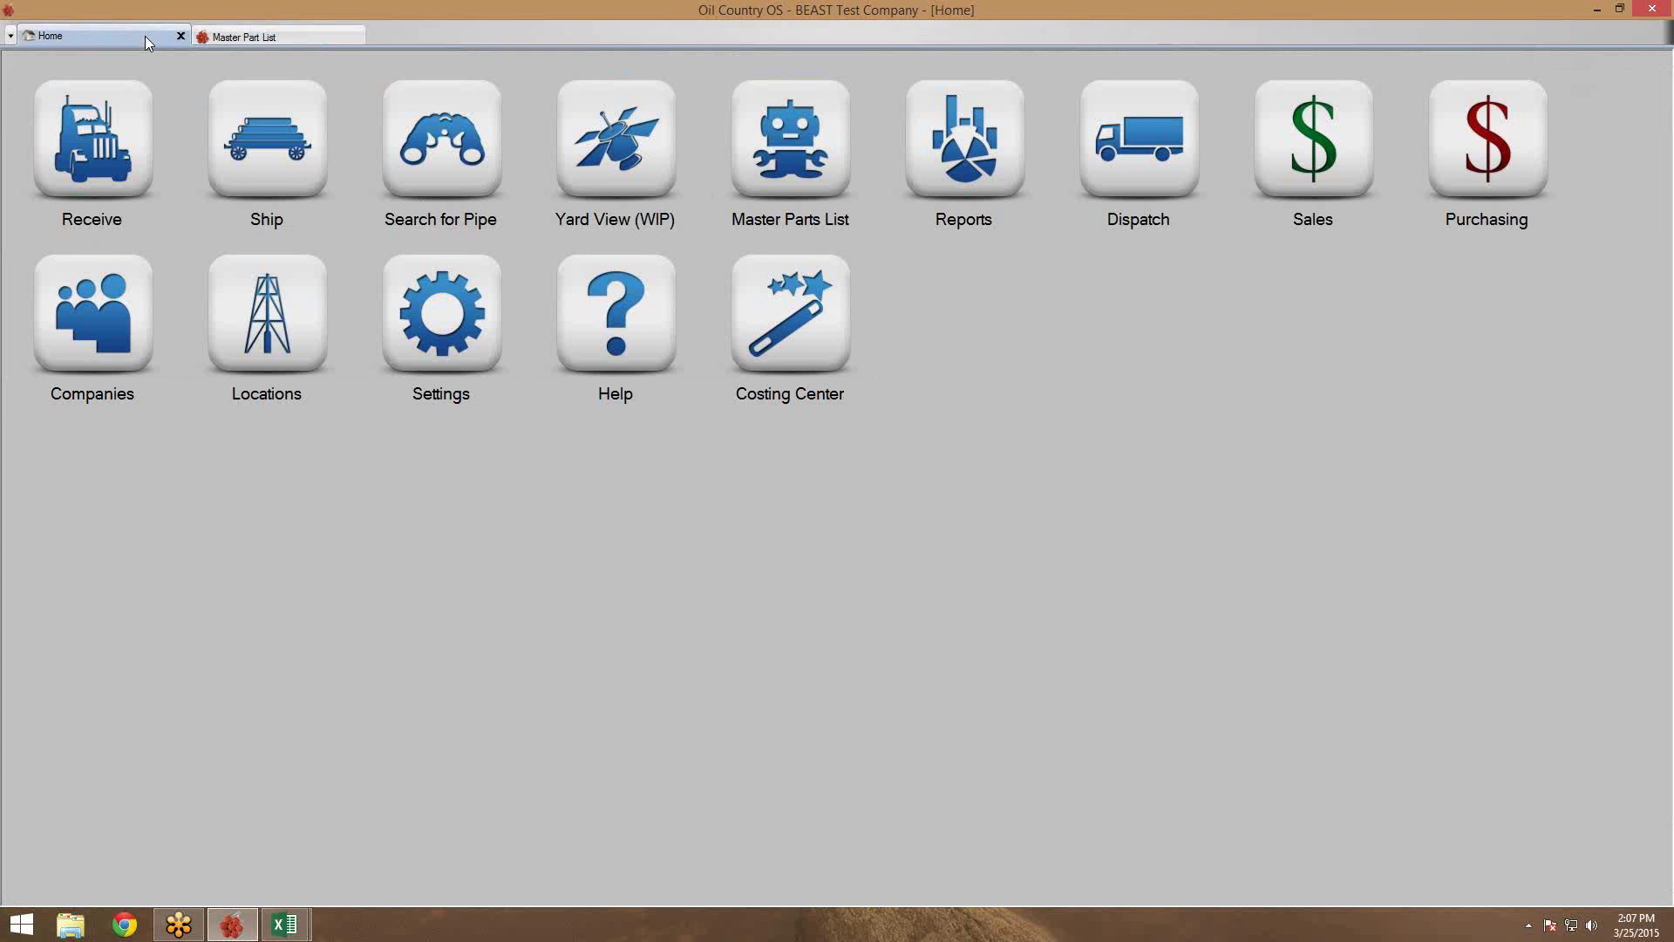
left_click(407, 114)
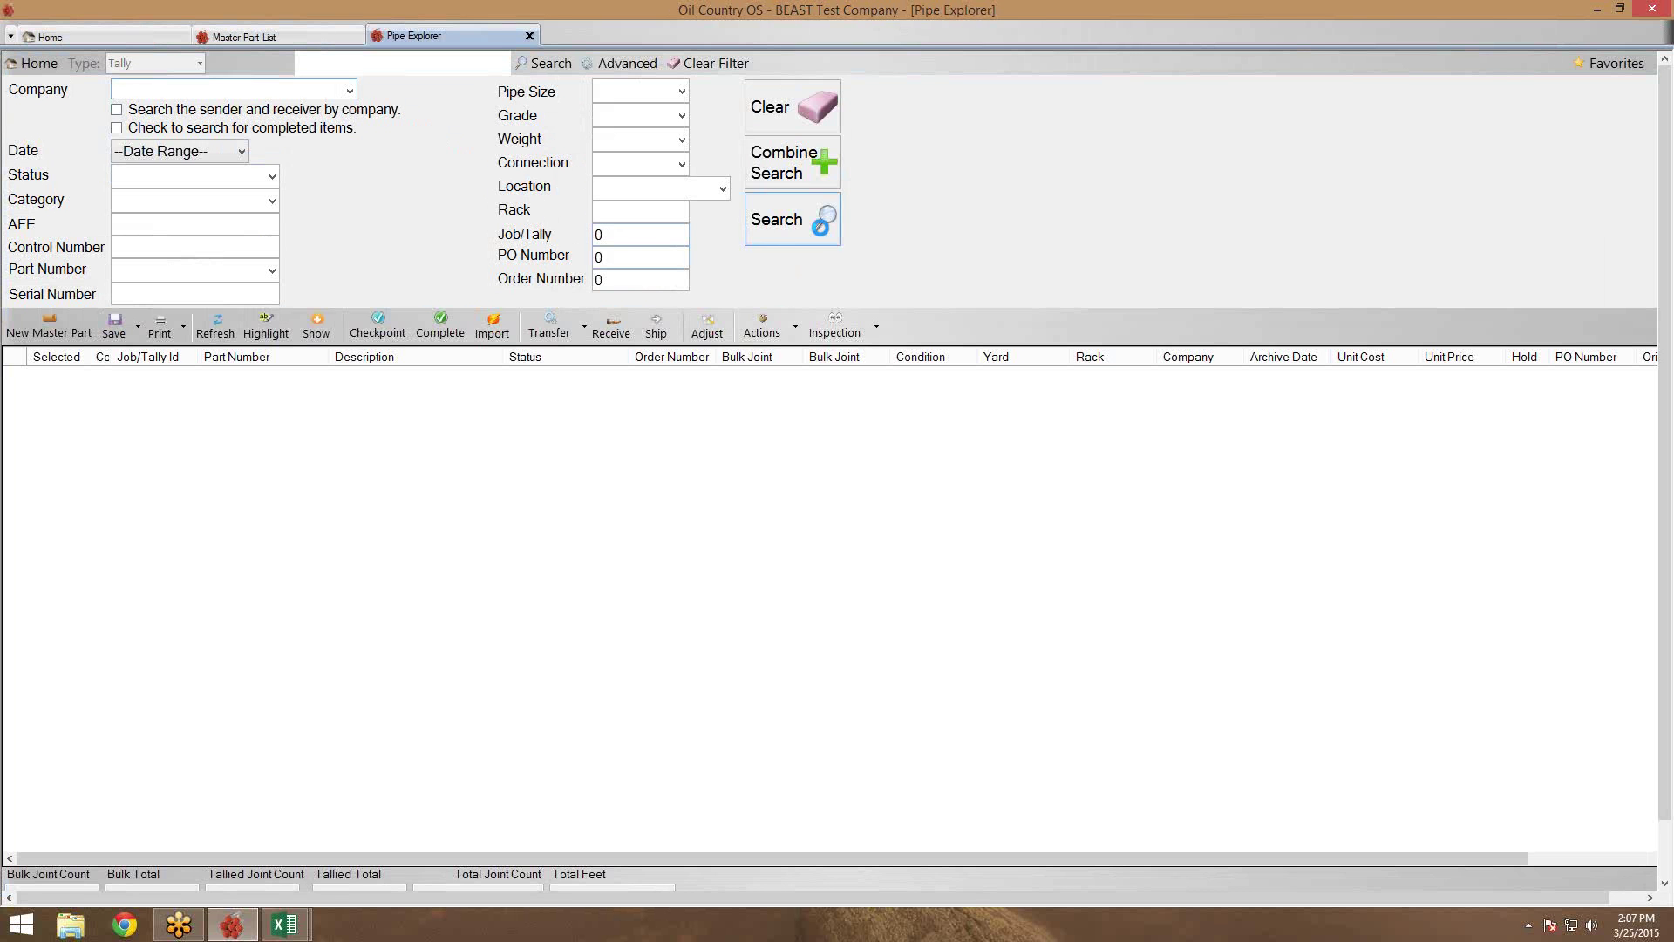
left_click(823, 232)
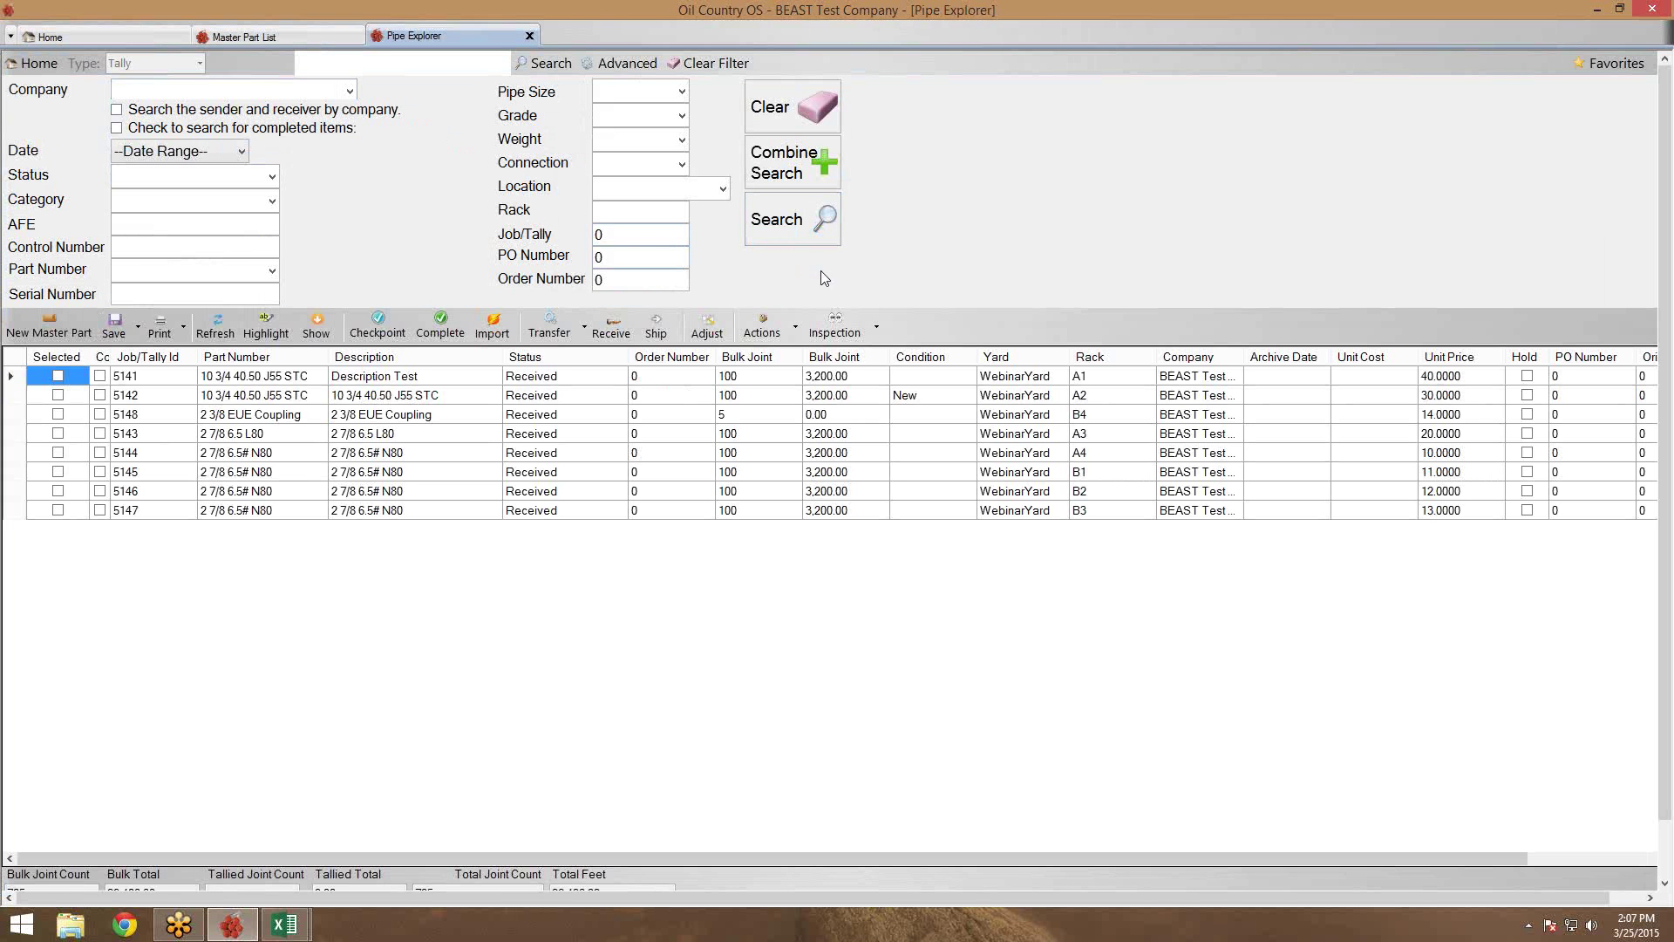
left_click(824, 416)
Add the pipe property Size as a column to the job list and check the sizes of the jobs
right_click(493, 358)
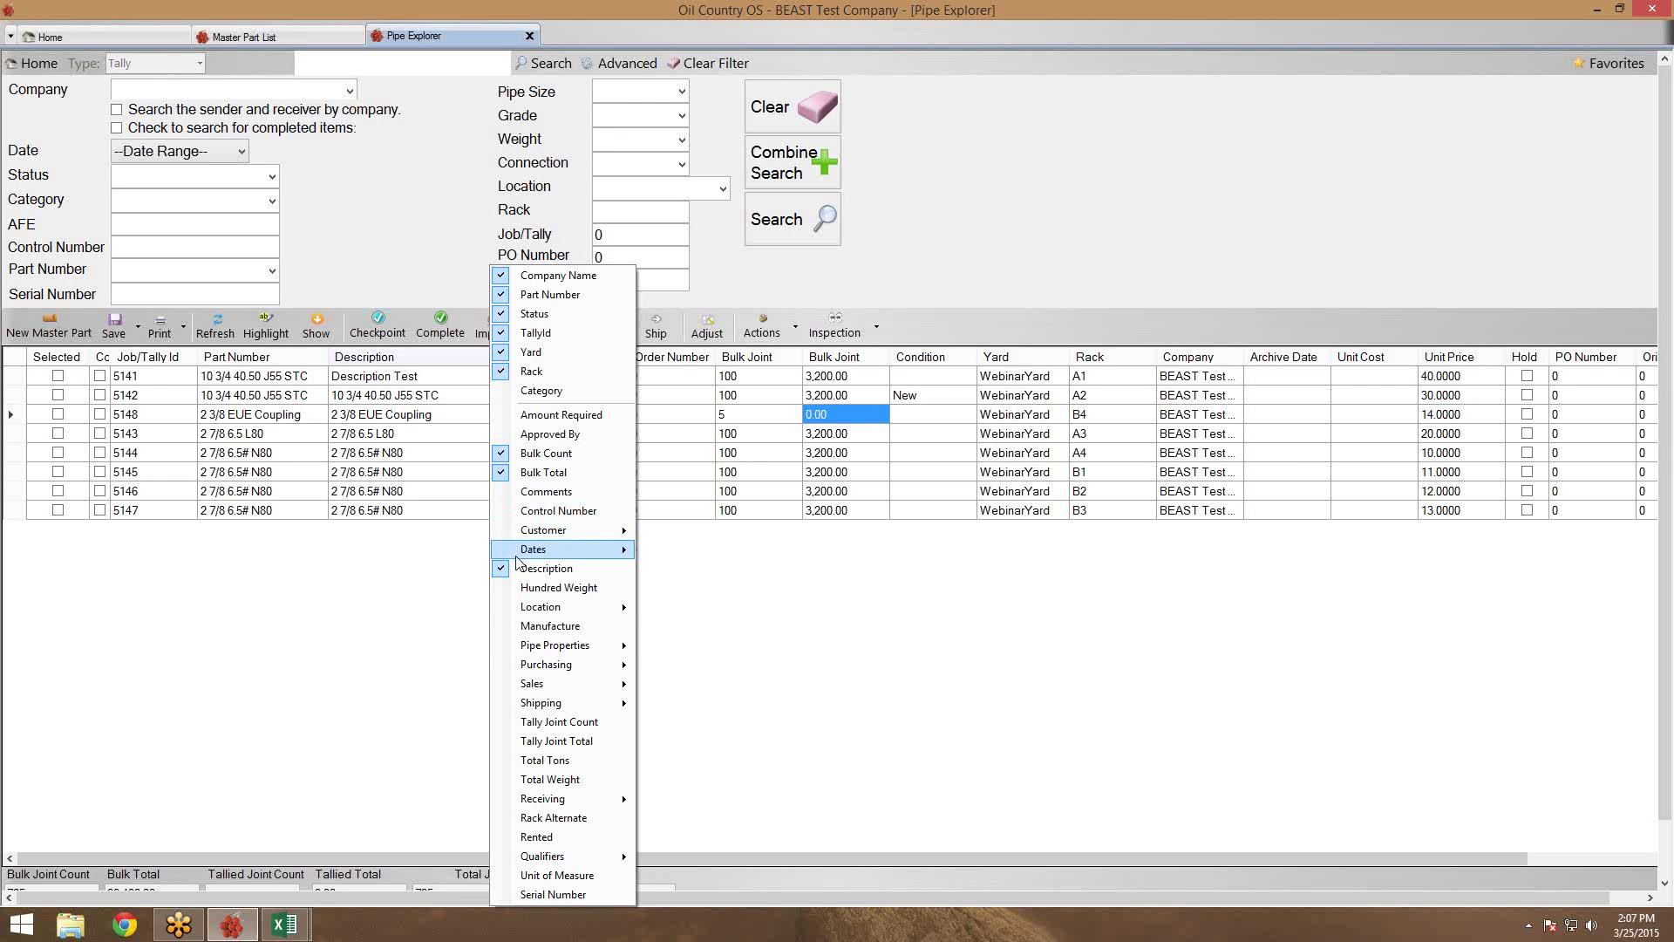
mouse_move(545, 646)
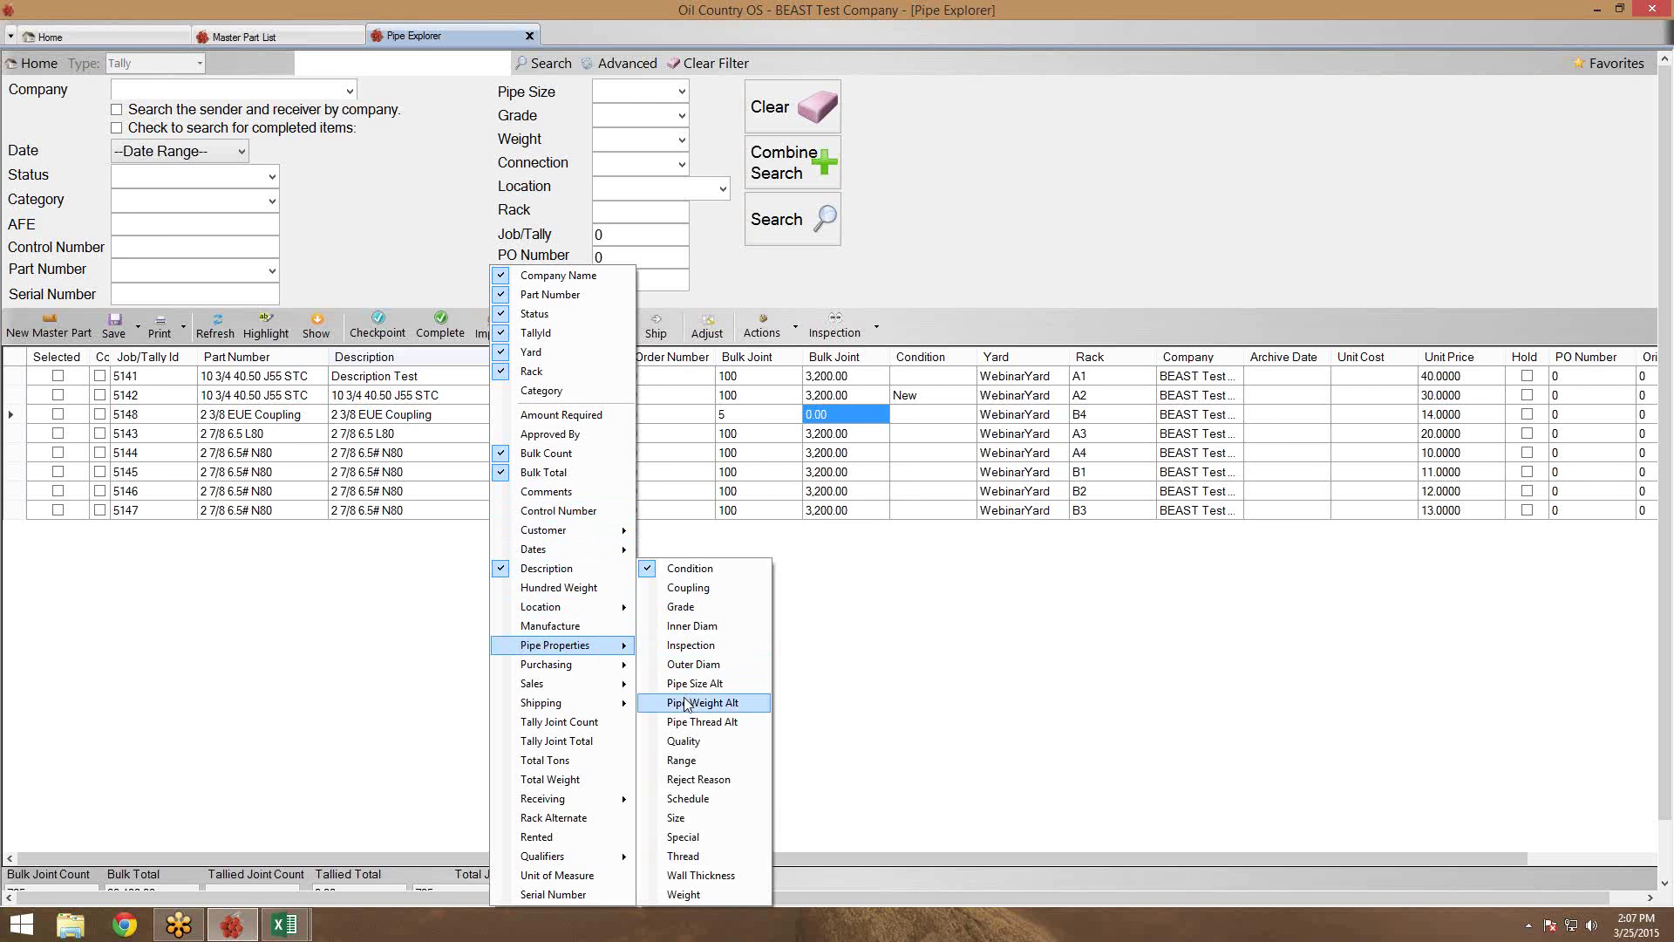
left_click(702, 817)
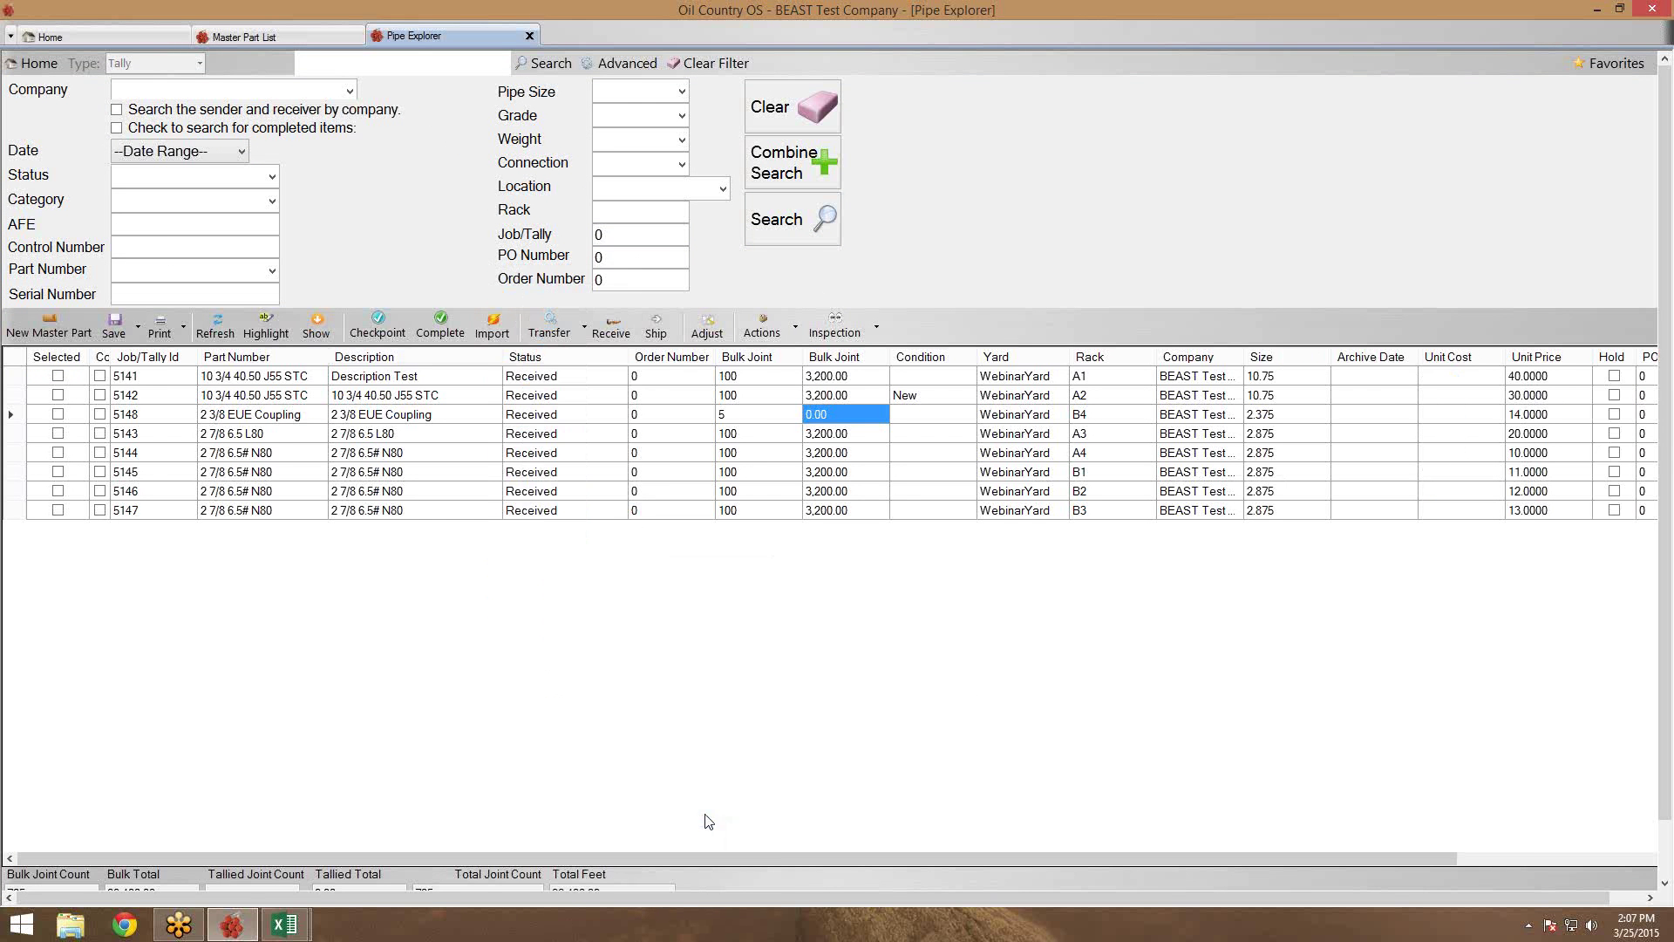
left_click(1286, 376)
left_click(1287, 453)
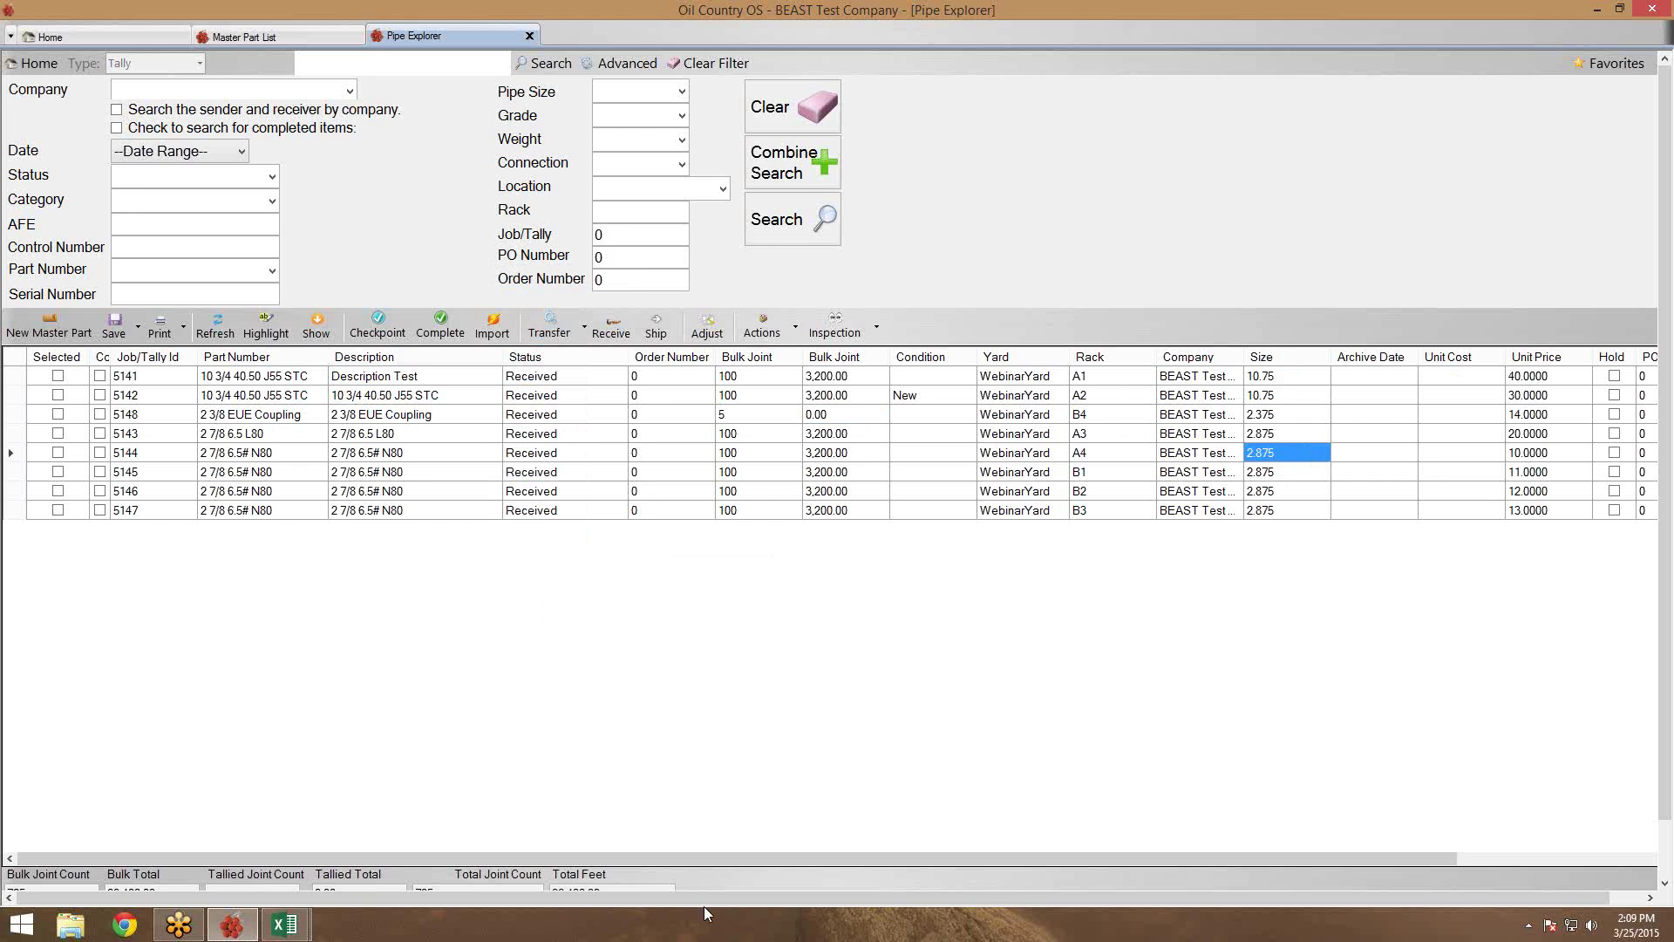
Open the online Help site from the home screen and maximize its browser window
left_click(89, 35)
left_click(658, 294)
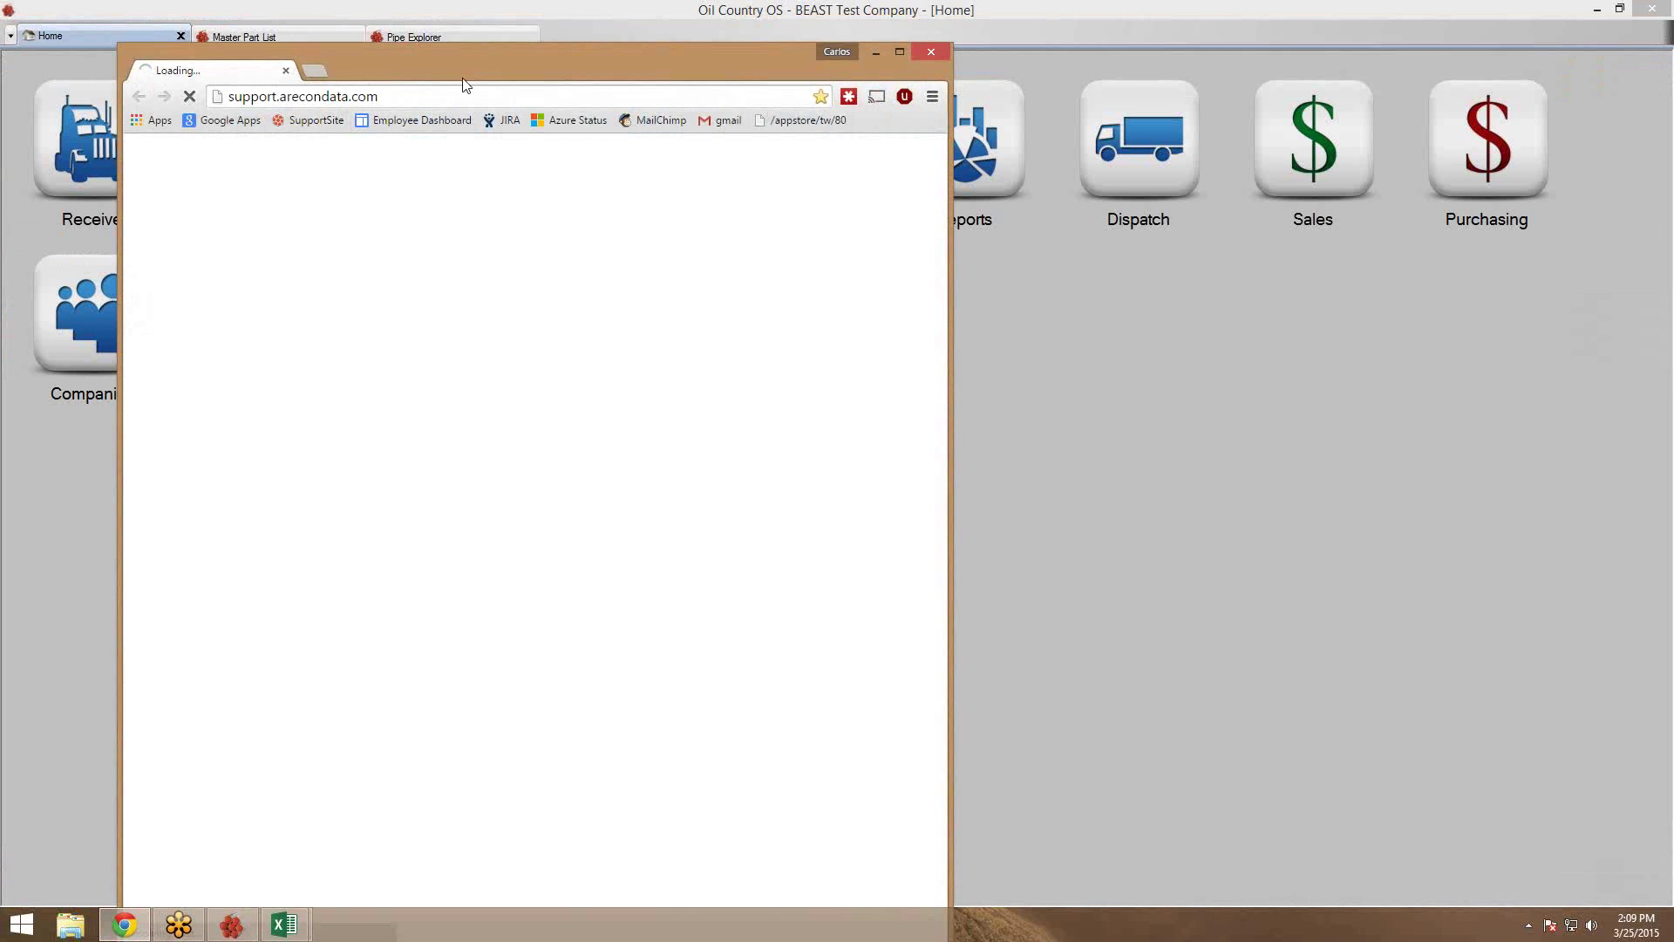
left_click_drag(480, 53, 503, 3)
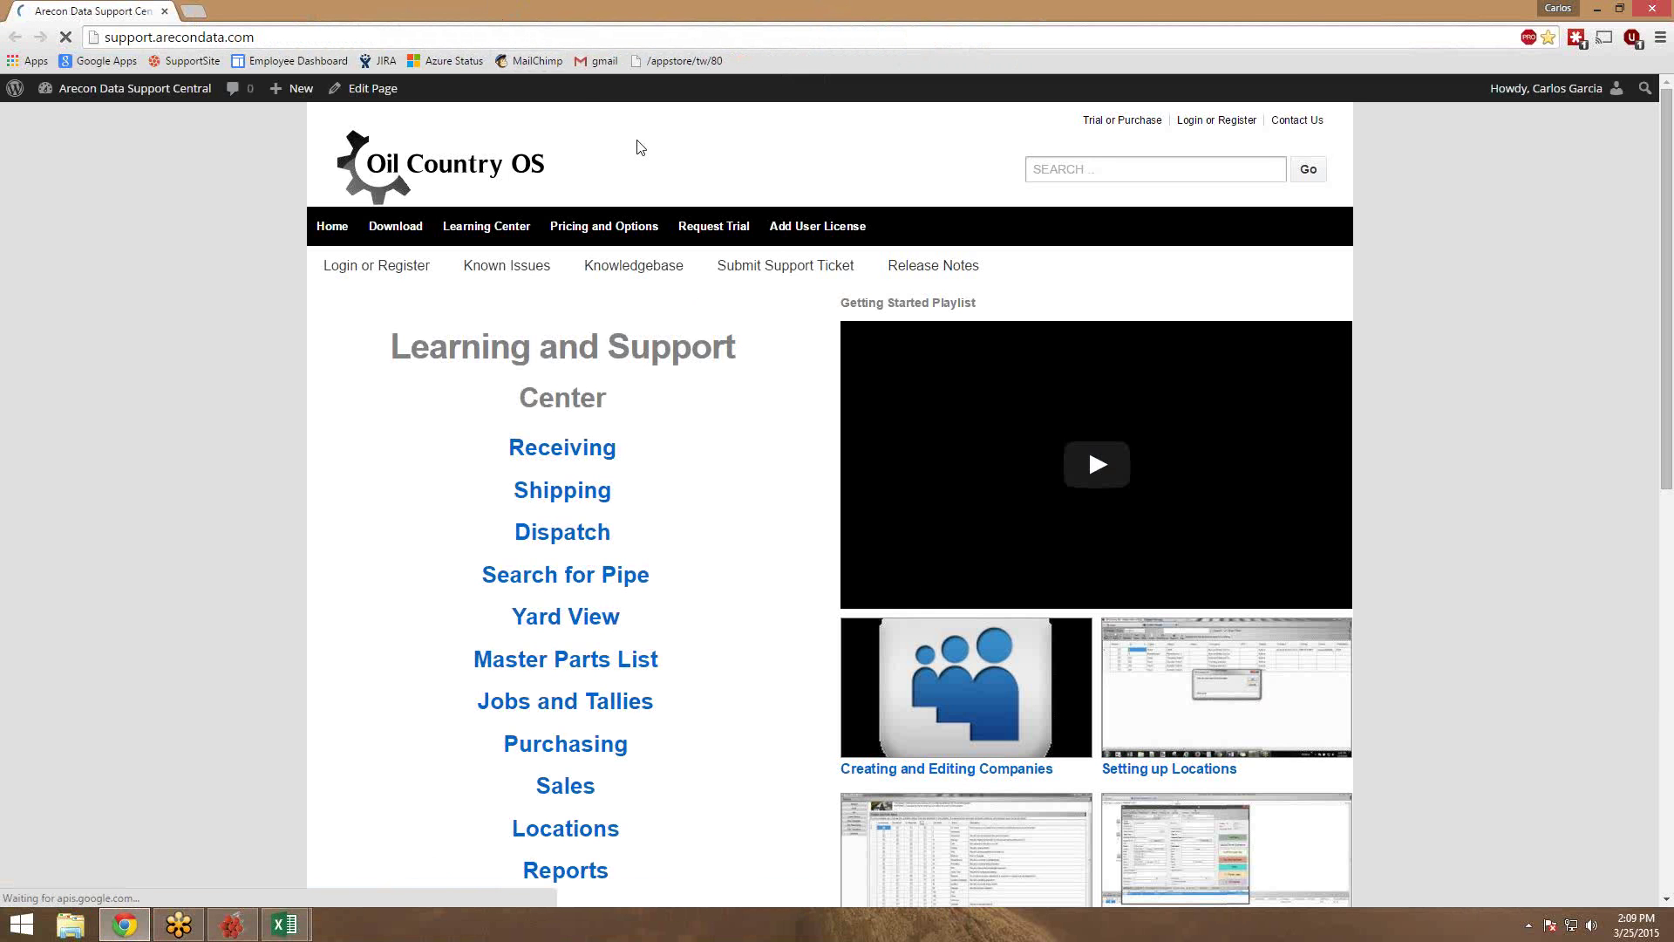
Search the support site for "import", open the article Importing Data (Company, Location, Inventory and Master Part) and select its web address
left_click(1099, 171)
type("import")
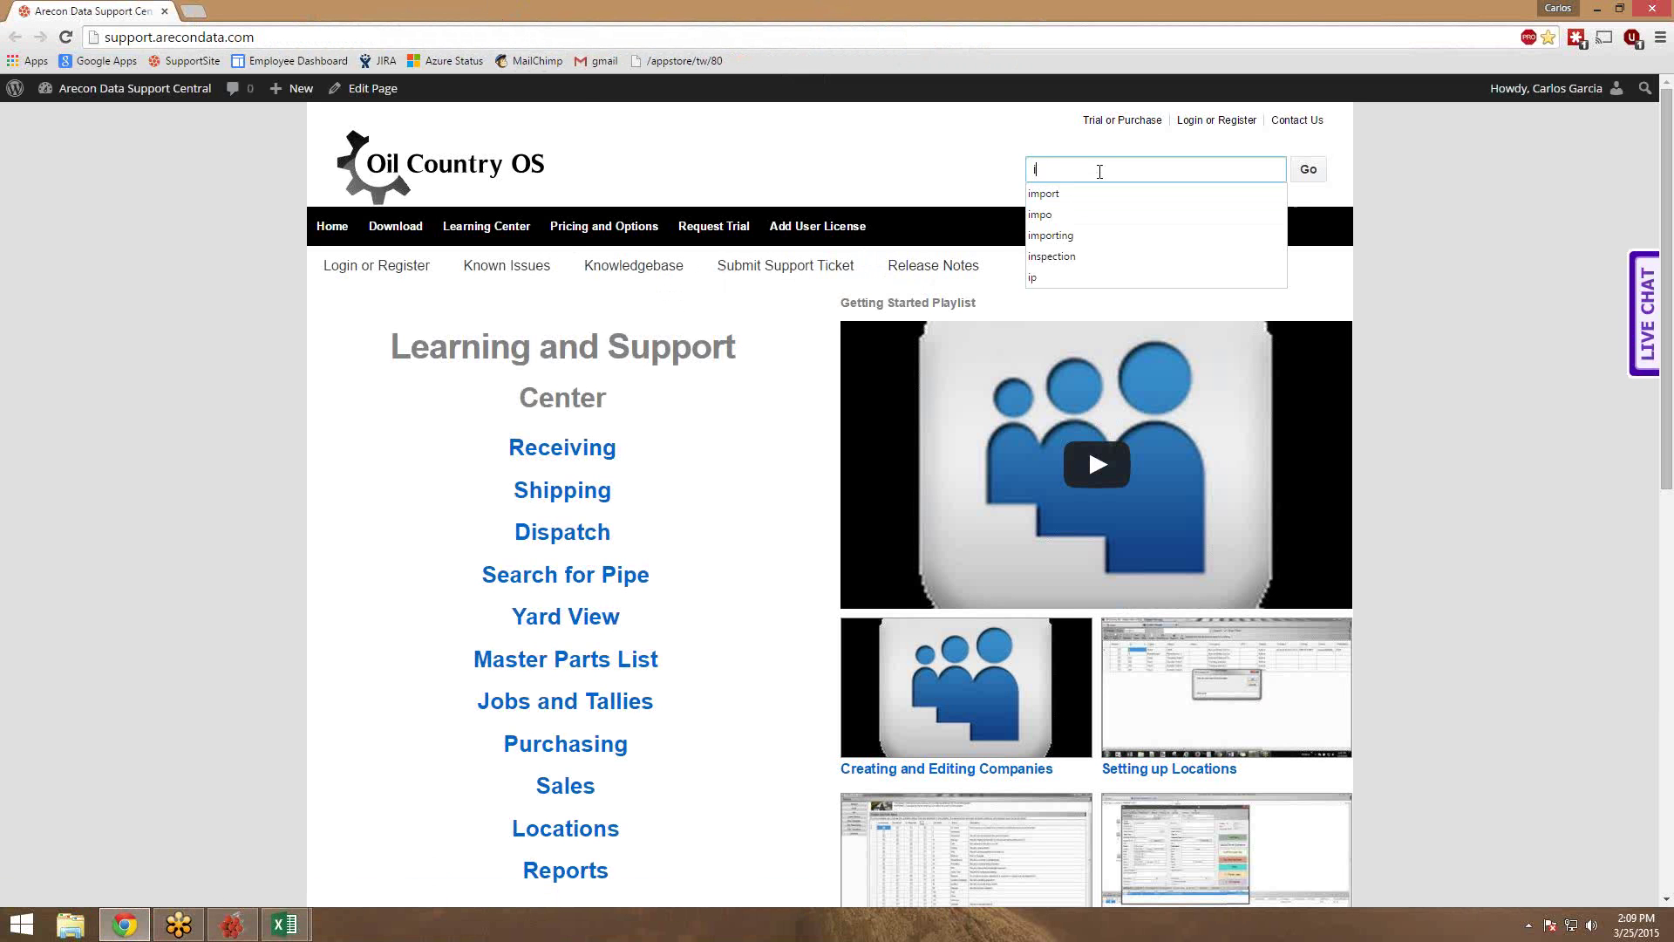
key("Return")
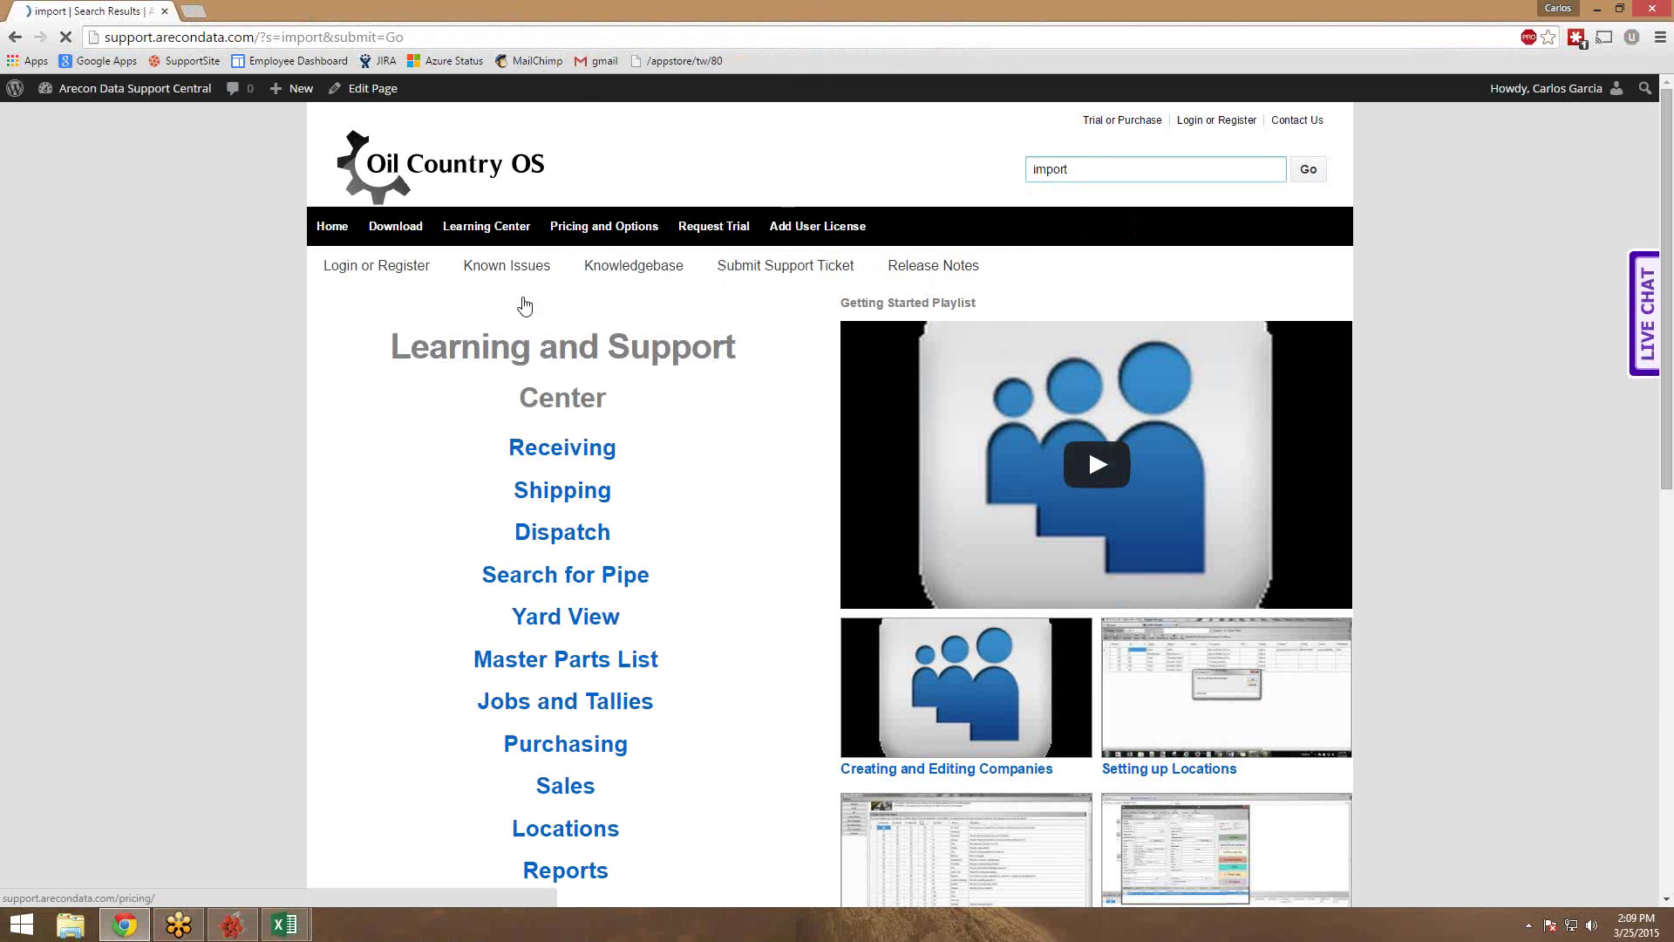
left_click(406, 388)
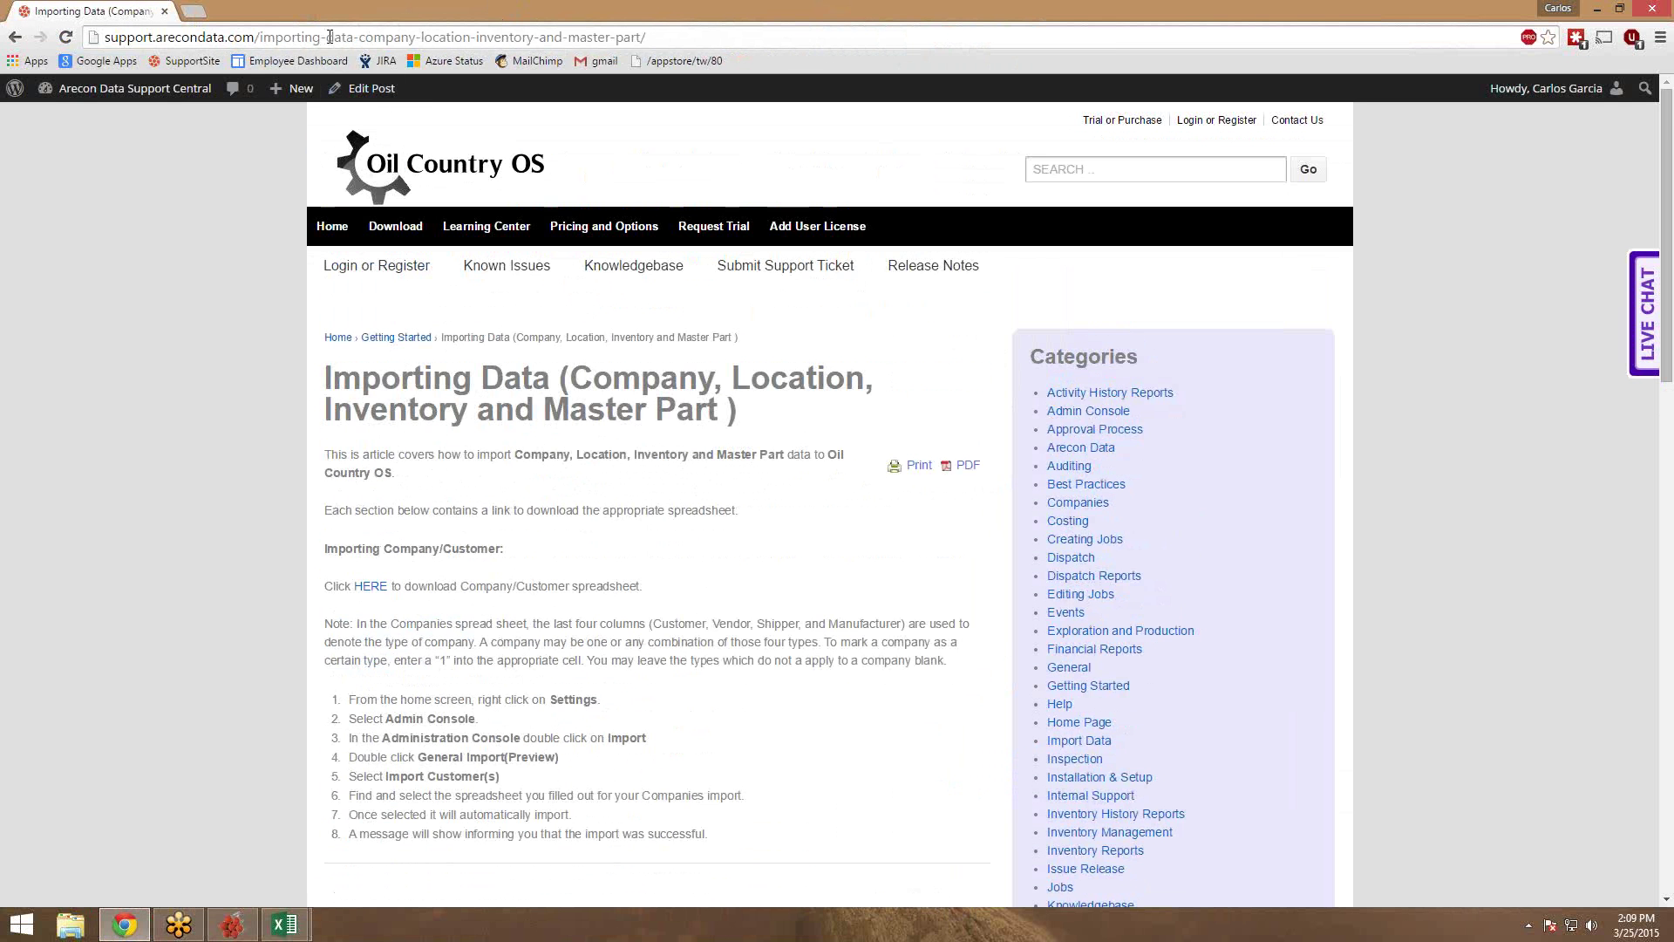
left_click(261, 36)
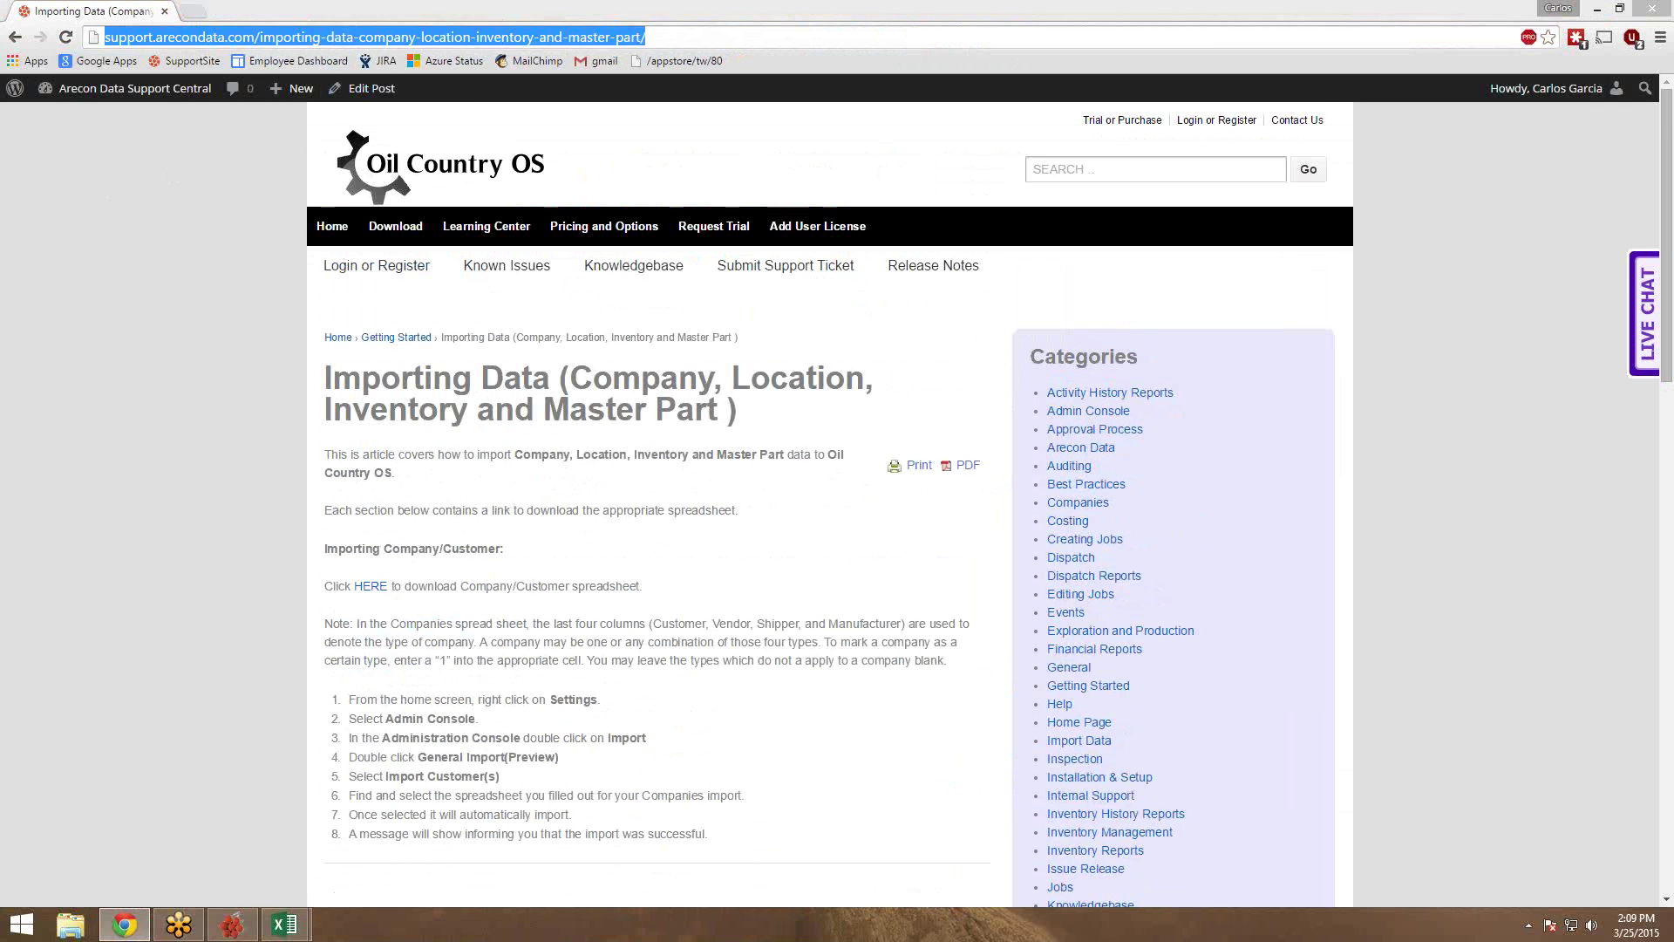